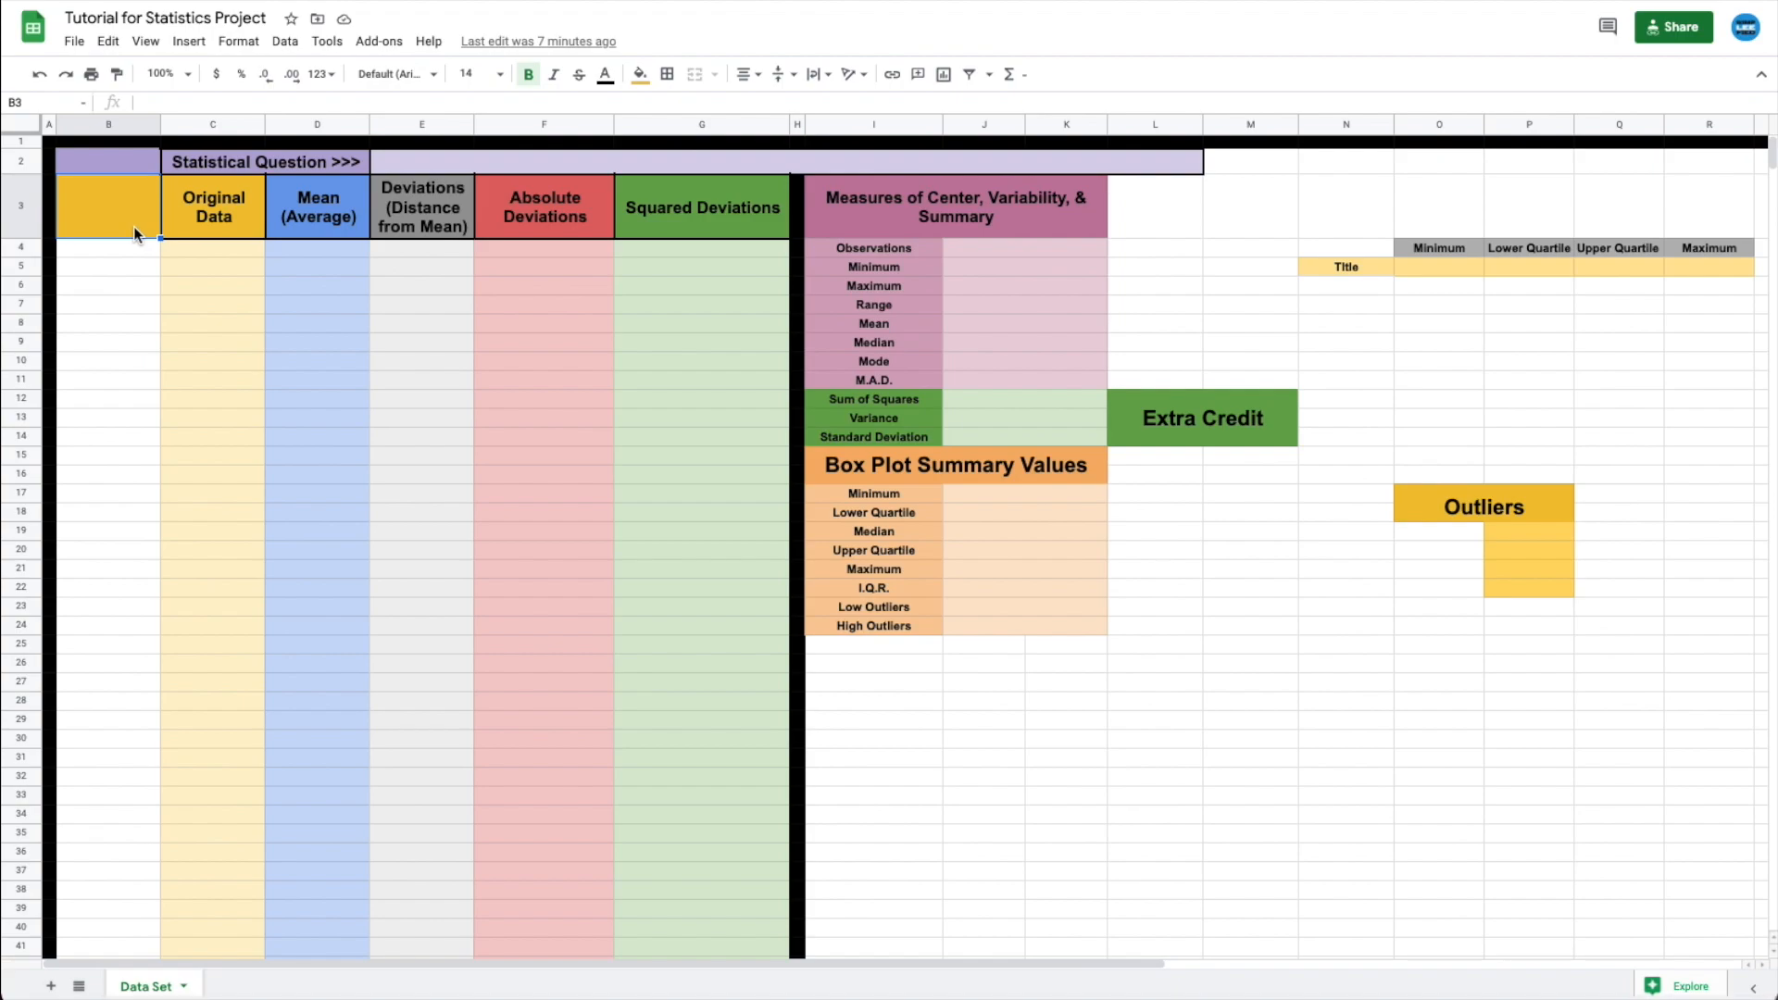
- Enter 'What was the population of each state in the United States in 2019?' in merged cell E2:L2
{"action": "left_click", "coordinate": [453, 163]}
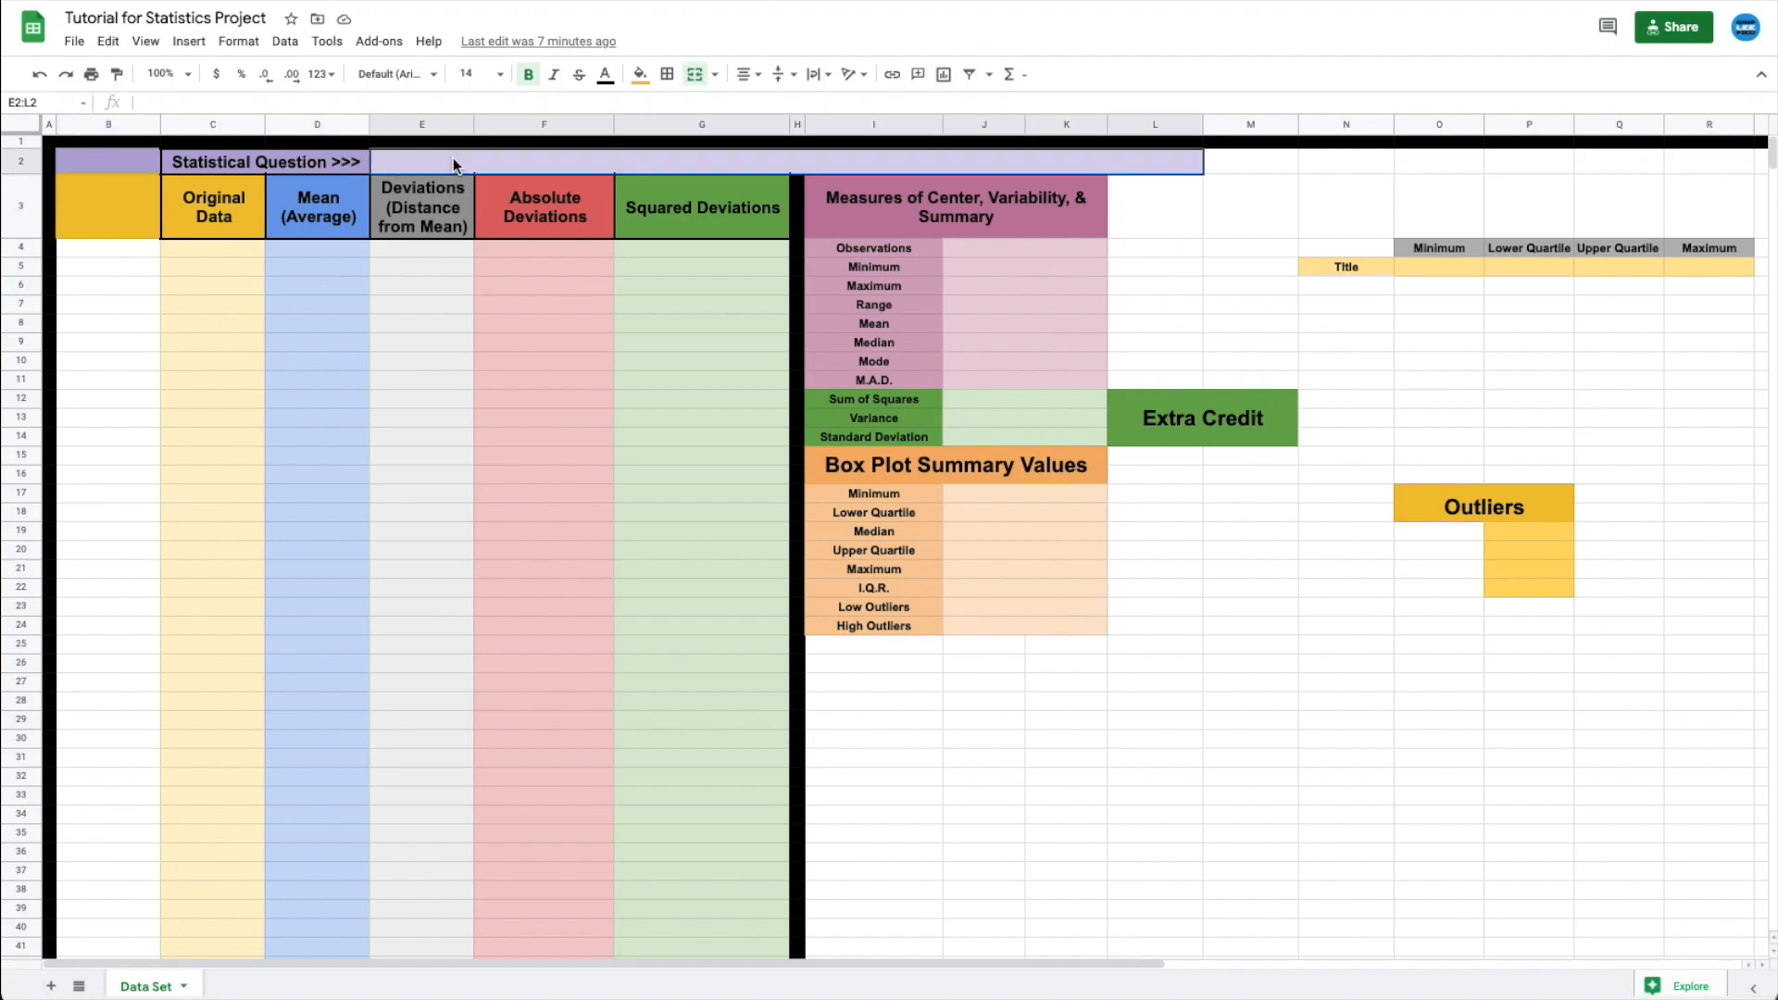
{"action": "type", "text": "W"}
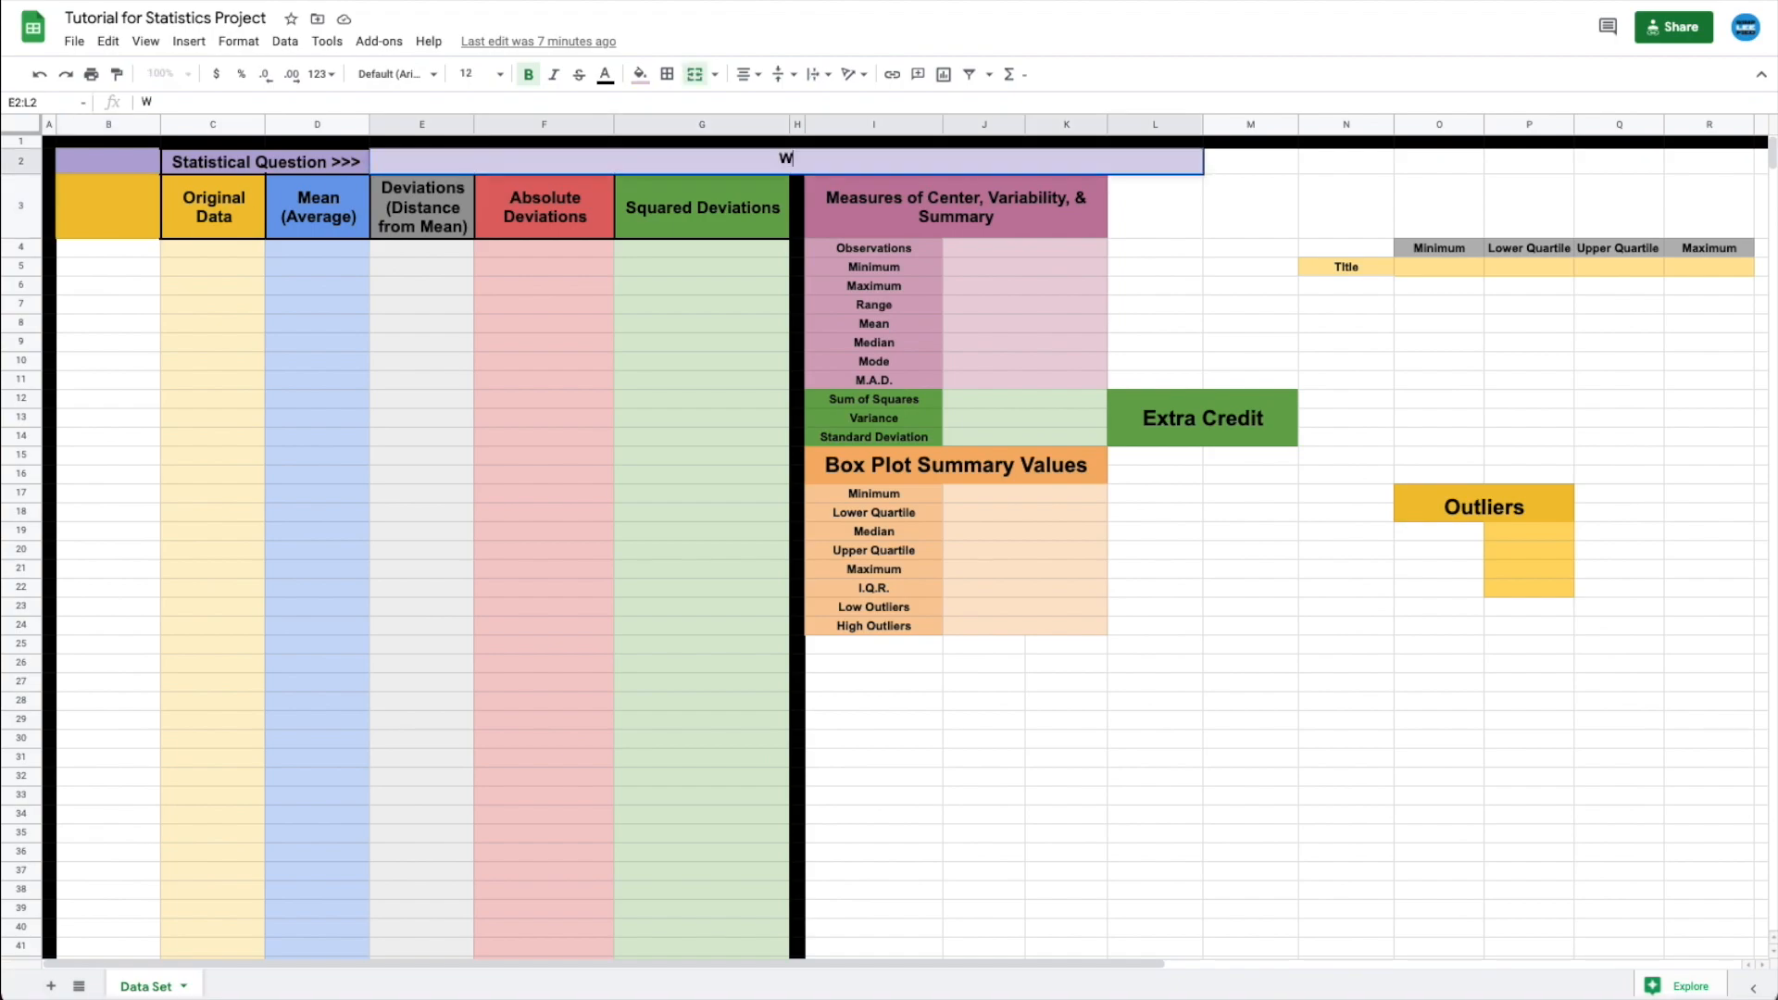
{"action": "type", "text": "hat was the po"}
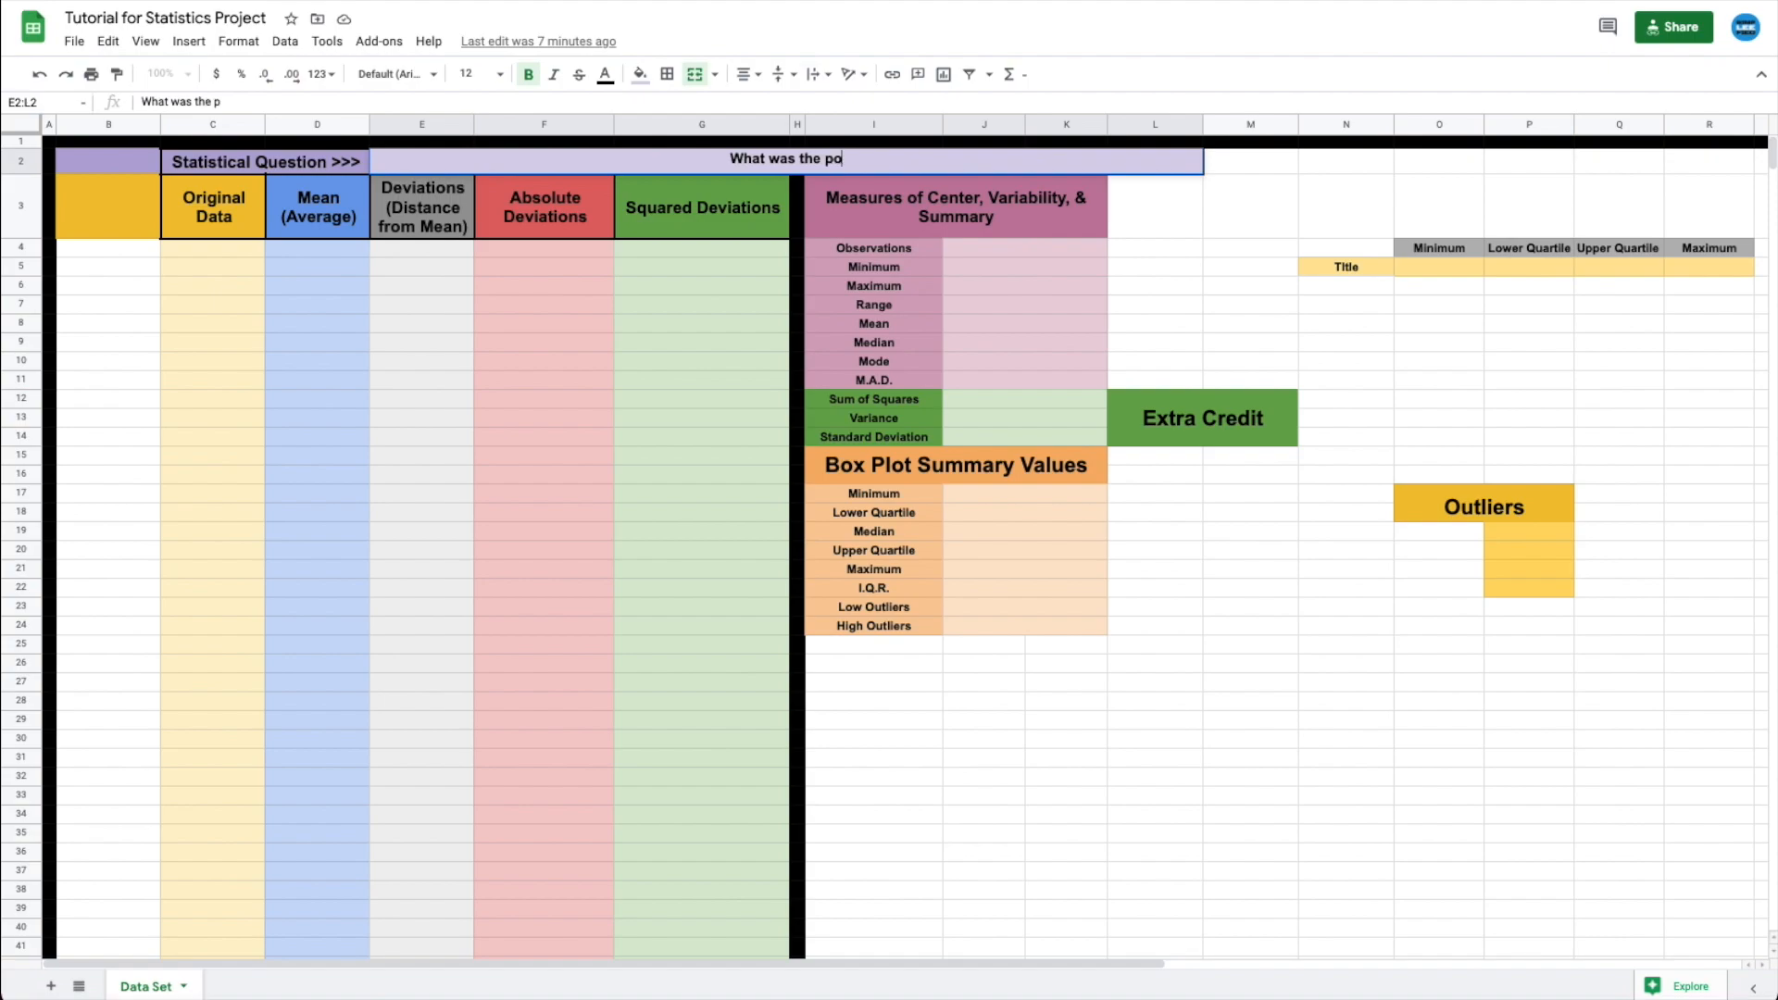
{"action": "type", "text": "pulation of each state"}
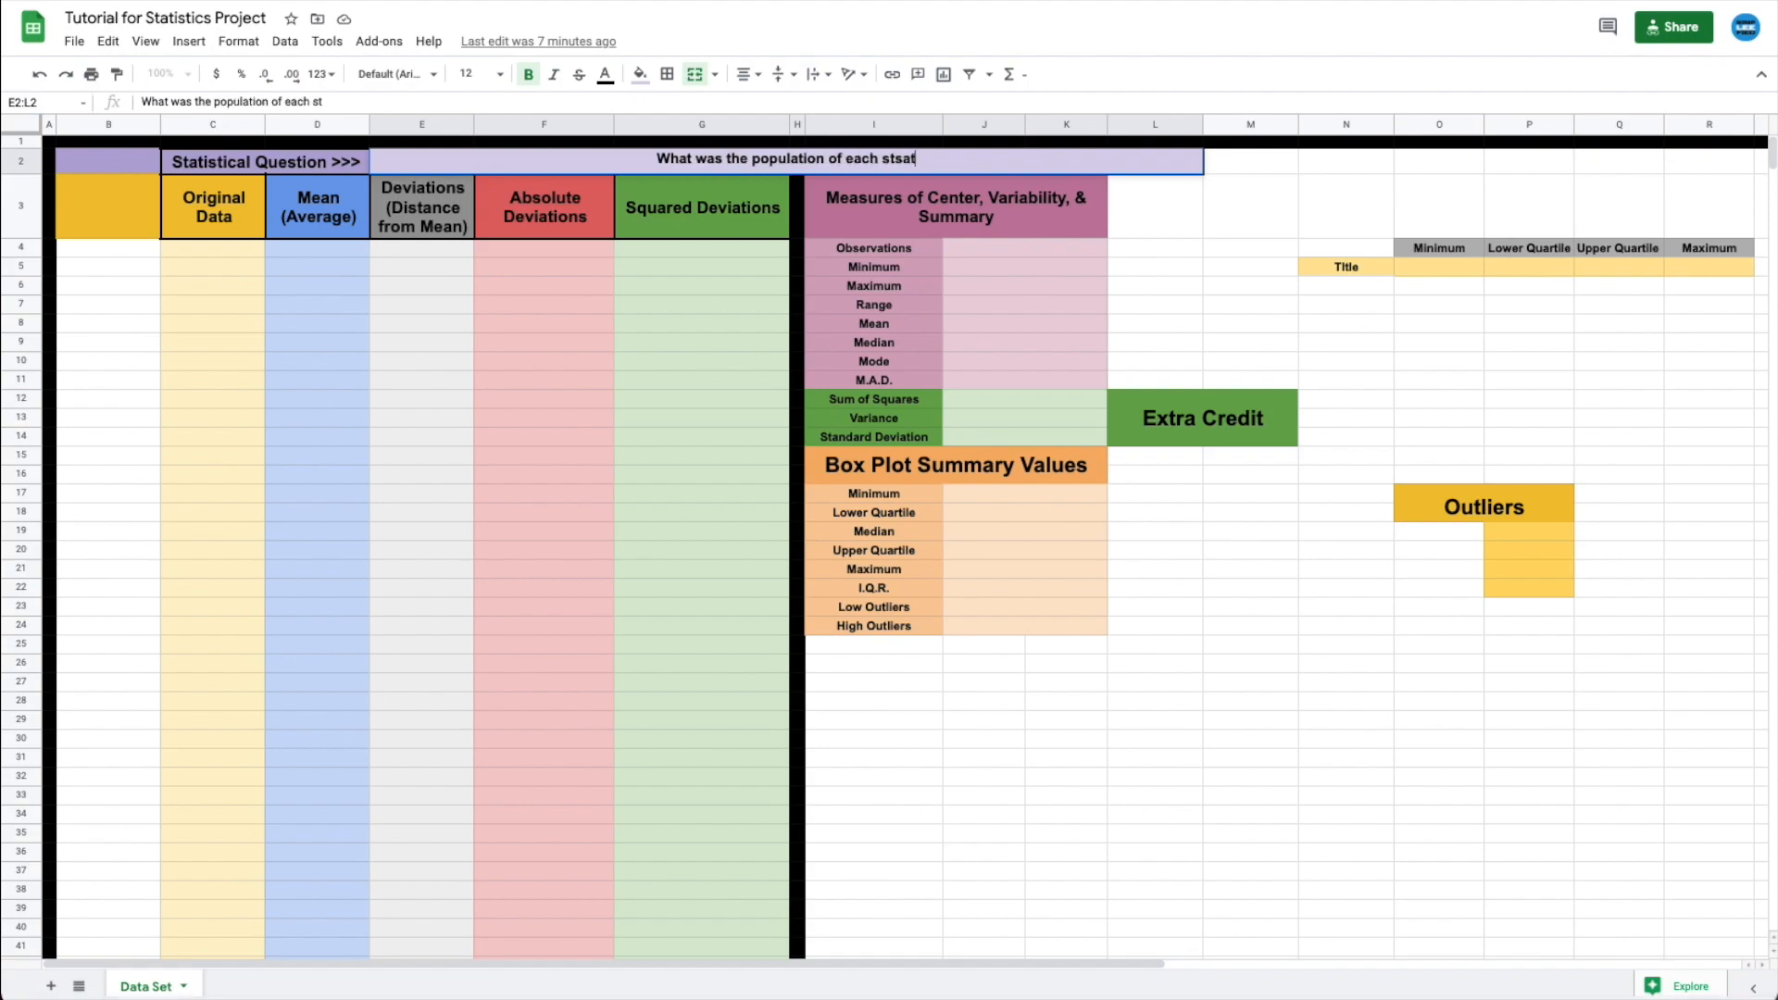
{"action": "type", "text": " in the Unite"}
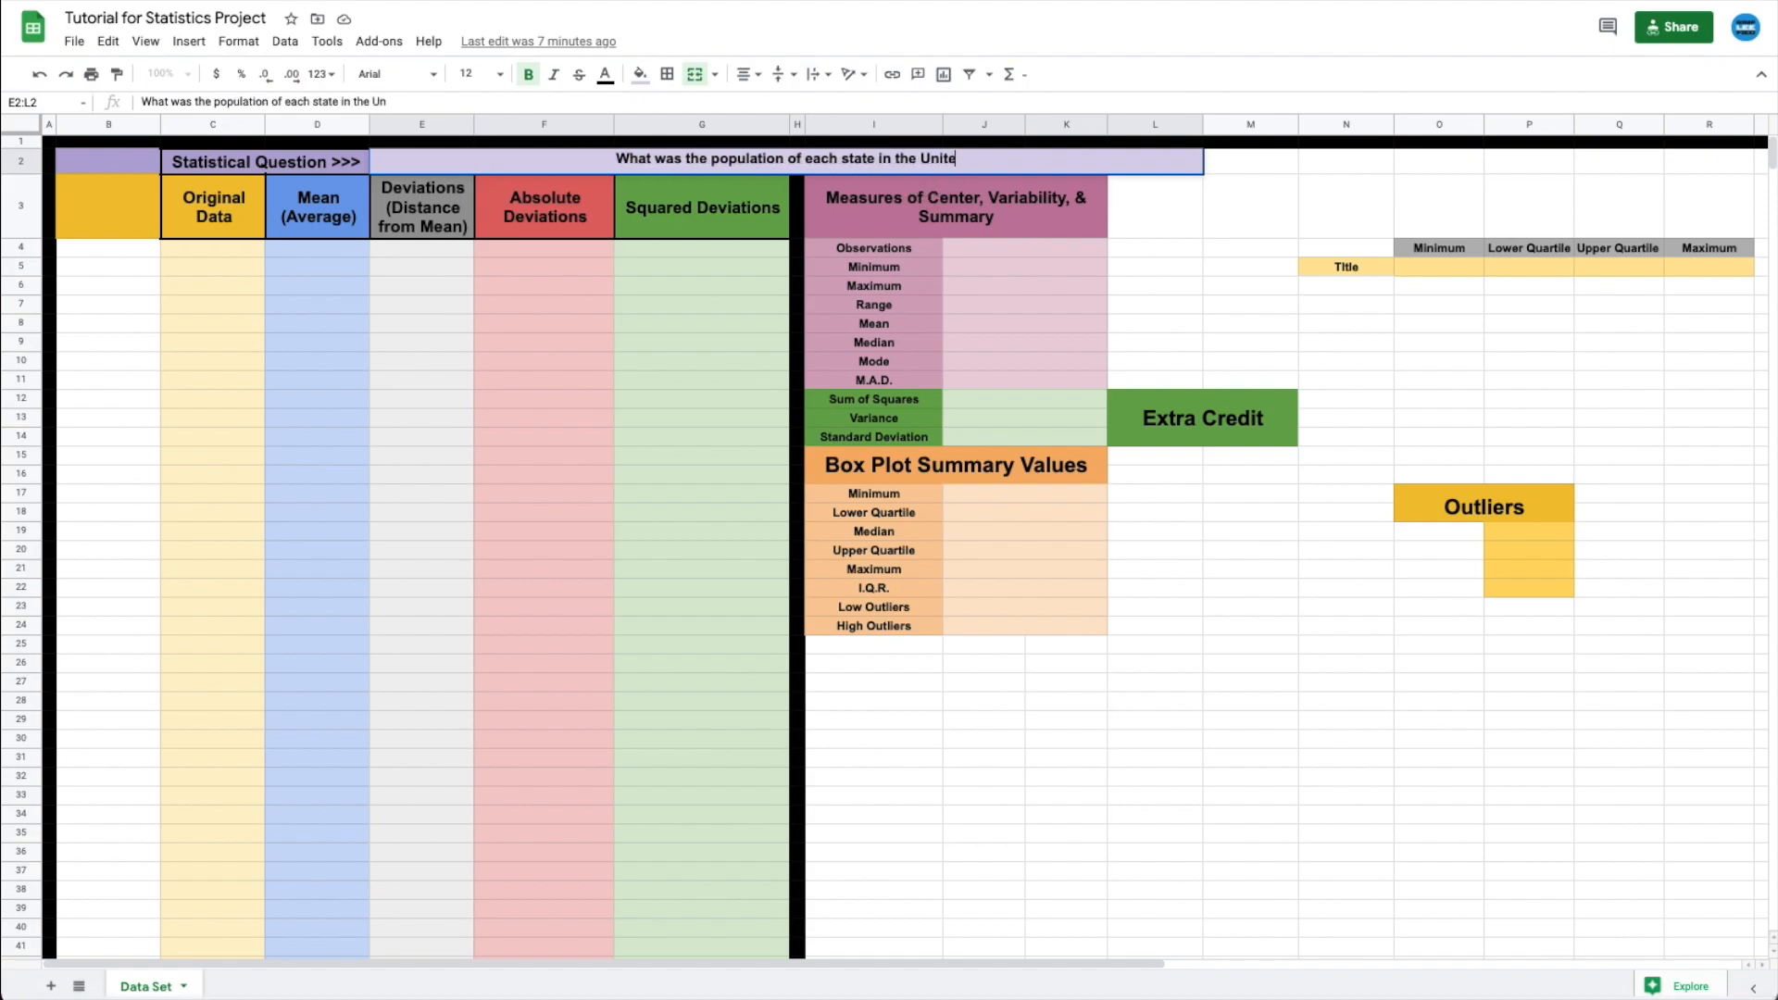
{"action": "type", "text": "d States in 2019?"}
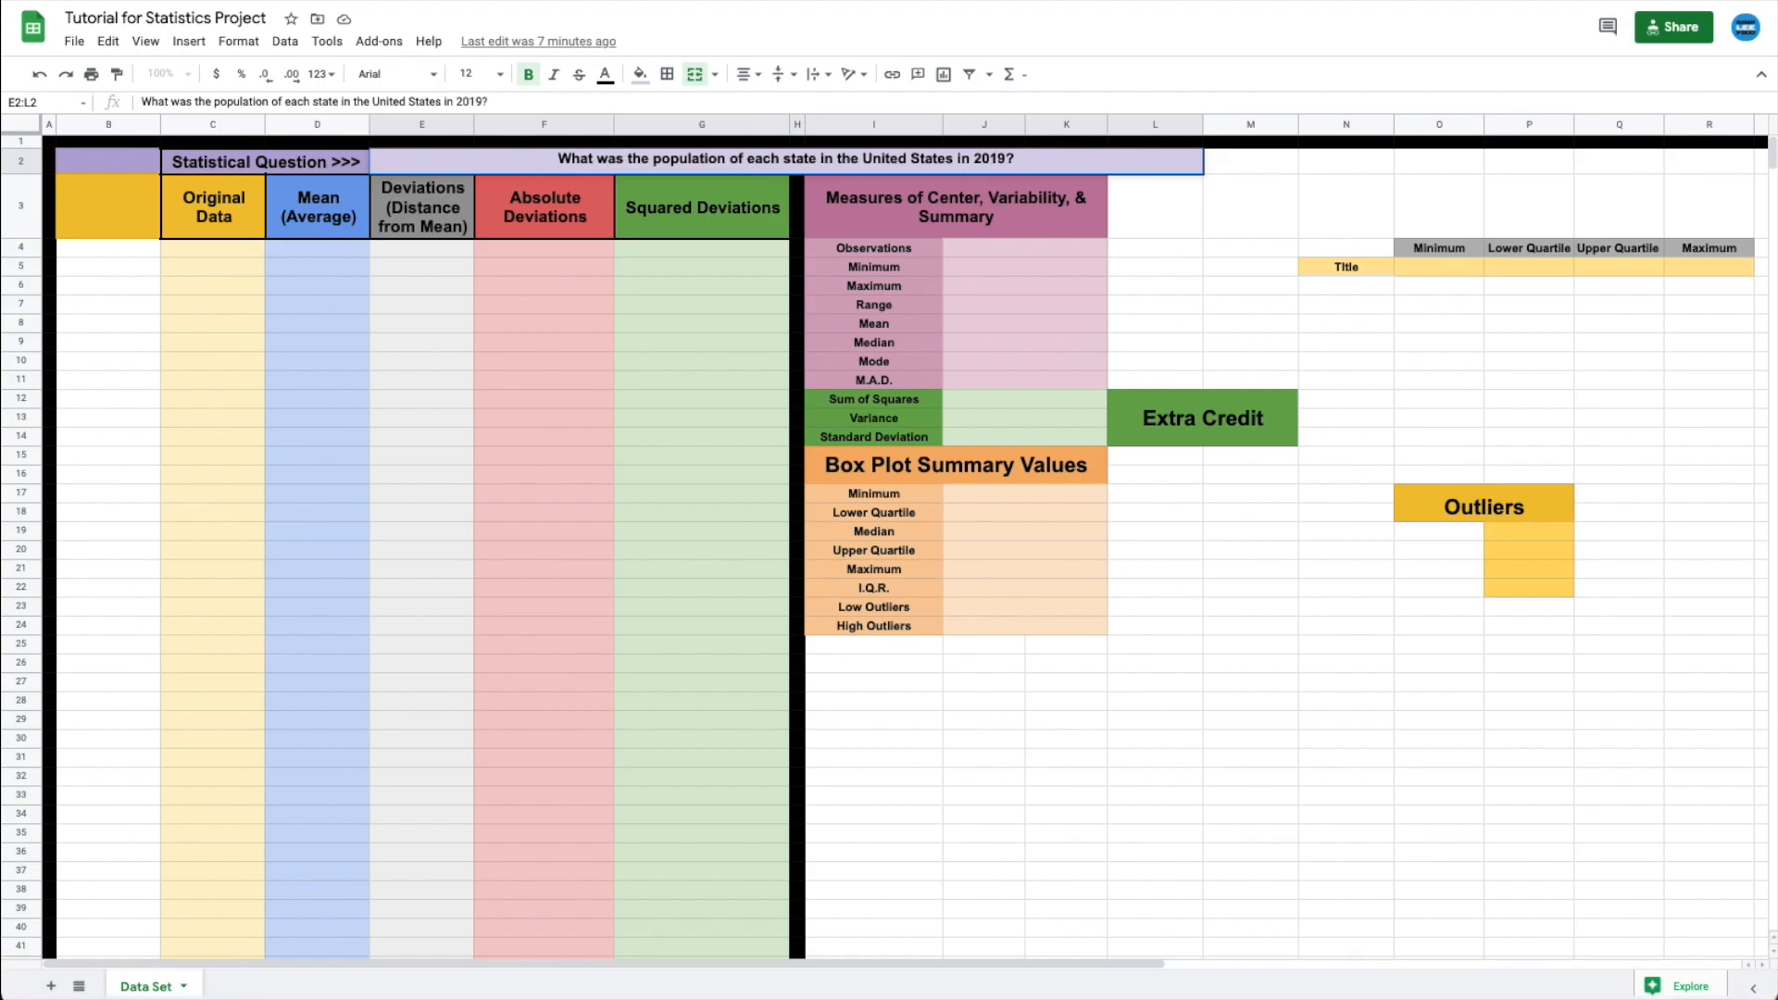
- Starting at B4, enter California, Texas, Florida, New York, Pennsylvania, Illinois, Ohio, Georgia, North Carolina, Michigan
{"action": "left_click", "coordinate": [143, 253]}
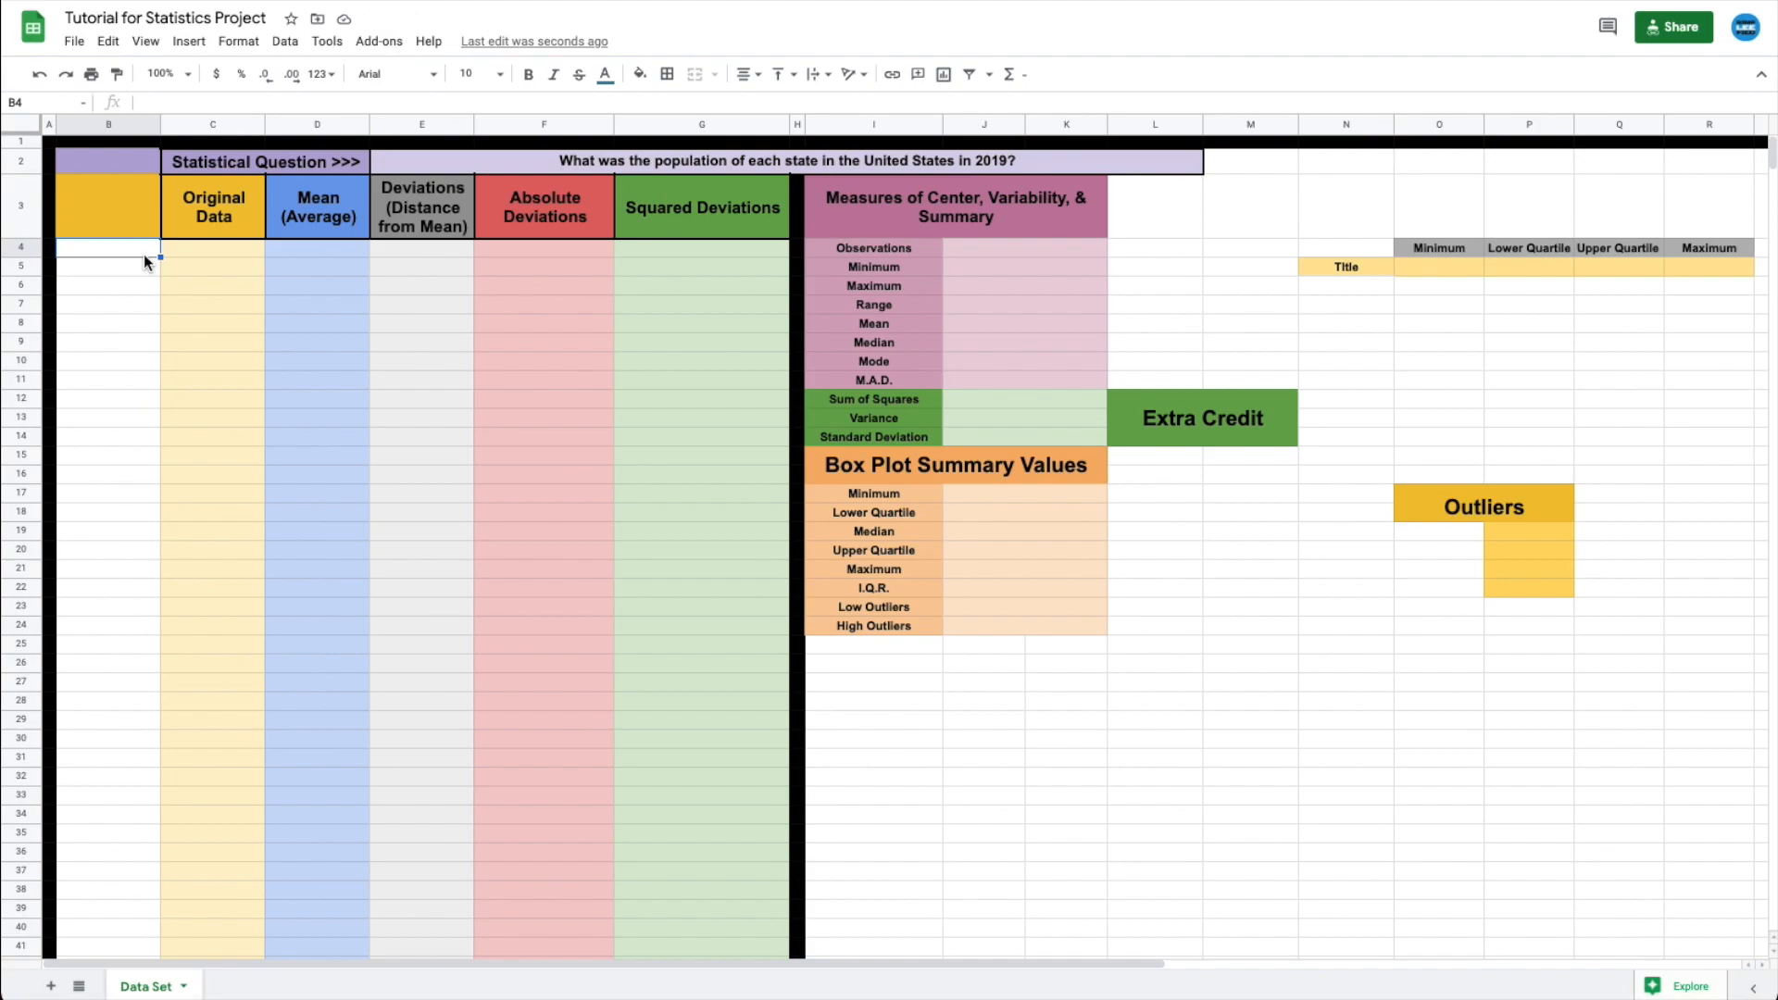
{"action": "type", "text": "California"}
{"action": "key", "text": "Return"}
{"action": "type", "text": "Texas"}
{"action": "key", "text": "Return"}
{"action": "type", "text": "Florida New York"}
{"action": "key", "text": "Return"}
{"action": "type", "text": "Pennsylvania"}
{"action": "key", "text": "Return"}
{"action": "type", "text": "Illinois"}
{"action": "key", "text": "Return"}
{"action": "type", "text": "Ohio"}
{"action": "key", "text": "Return"}
{"action": "type", "text": "Georgia"}
{"action": "key", "text": "Return"}
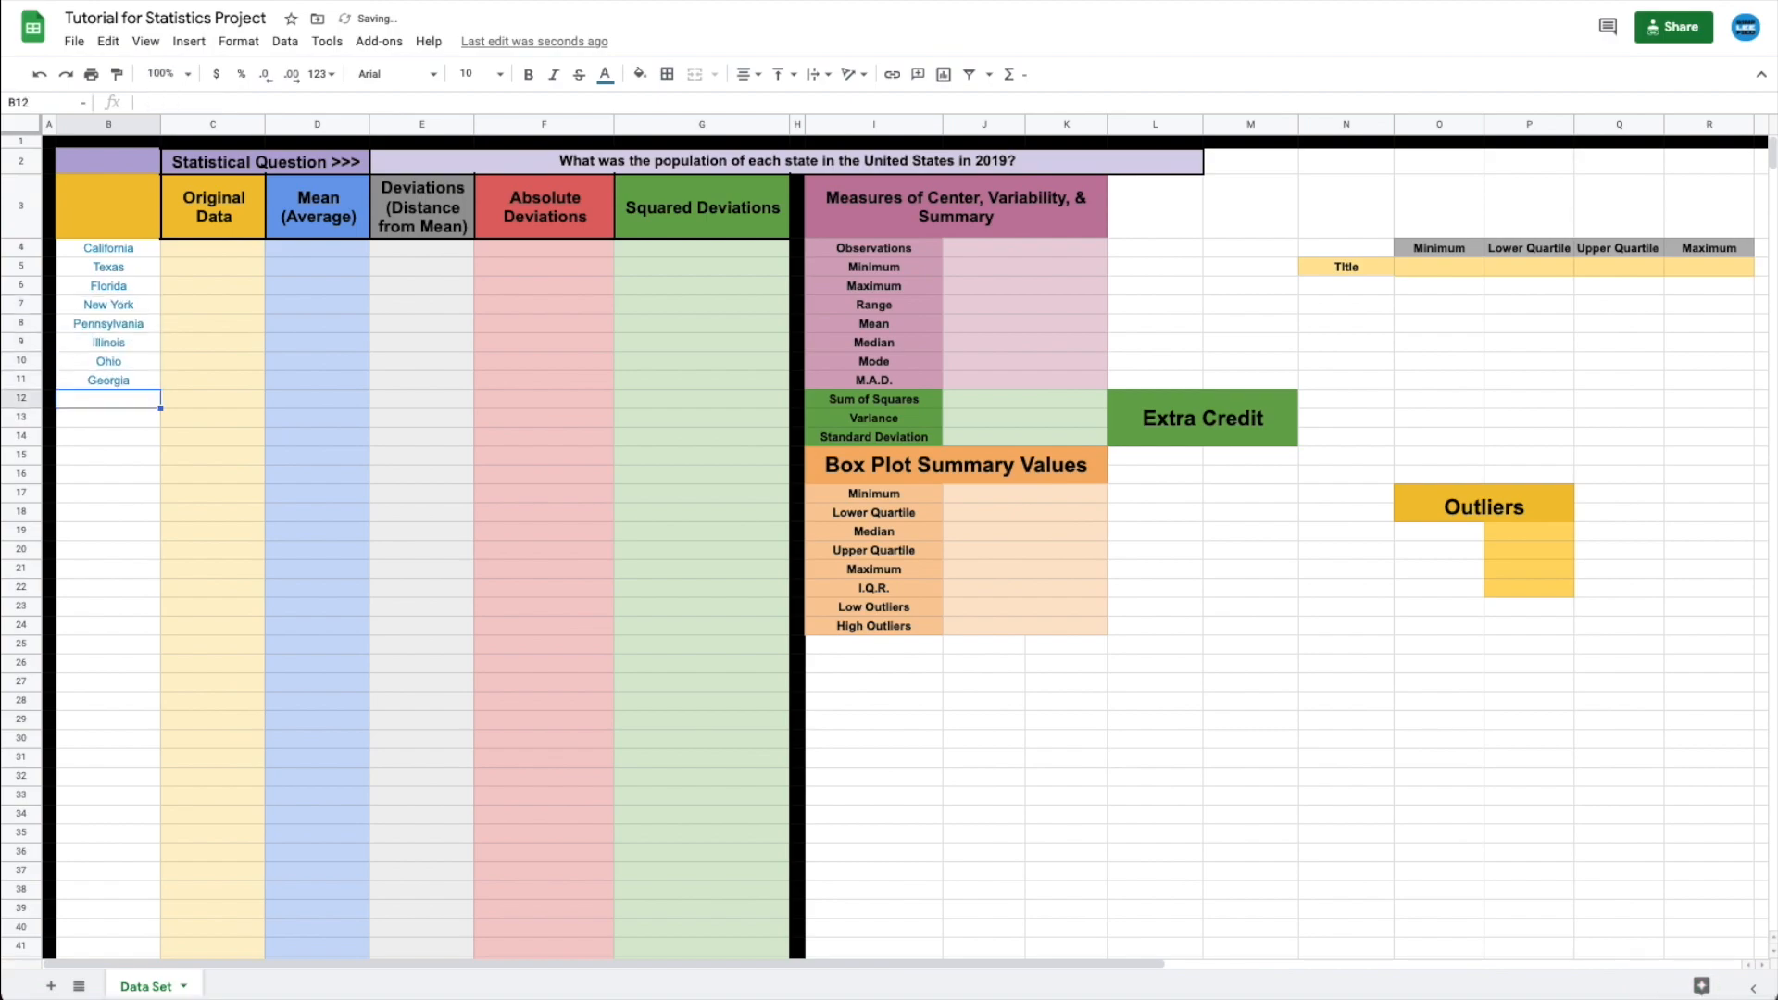
{"action": "type", "text": "North Carolina Michigan"}
- Continue with New Jersey, Virginia, Washington, Arizona, Massachusetts, Tennessee, Indiana, Missouri, Maryland, Wisconsin, Colorado, Minnesota, South Carolina
{"action": "key", "text": "Return"}
{"action": "type", "text": "New Jersey"}
{"action": "key", "text": "Return"}
{"action": "type", "text": "Virginia"}
{"action": "key", "text": "Return"}
{"action": "type", "text": "Washington"}
{"action": "key", "text": "Return"}
{"action": "type", "text": "Arizona Massachusetts"}
{"action": "key", "text": "Return"}
{"action": "type", "text": "Tennessee"}
{"action": "key", "text": "Return"}
{"action": "type", "text": "Indiana"}
{"action": "key", "text": "Return"}
{"action": "type", "text": "Missouri"}
{"action": "key", "text": "Return"}
{"action": "type", "text": "Maryland Wisconsin"}
{"action": "key", "text": "Return"}
{"action": "type", "text": "Colorado"}
{"action": "key", "text": "Return"}
{"action": "type", "text": "Minnesota"}
{"action": "key", "text": "Return"}
{"action": "type", "text": "South Carolina"}
{"action": "key", "text": "Return"}
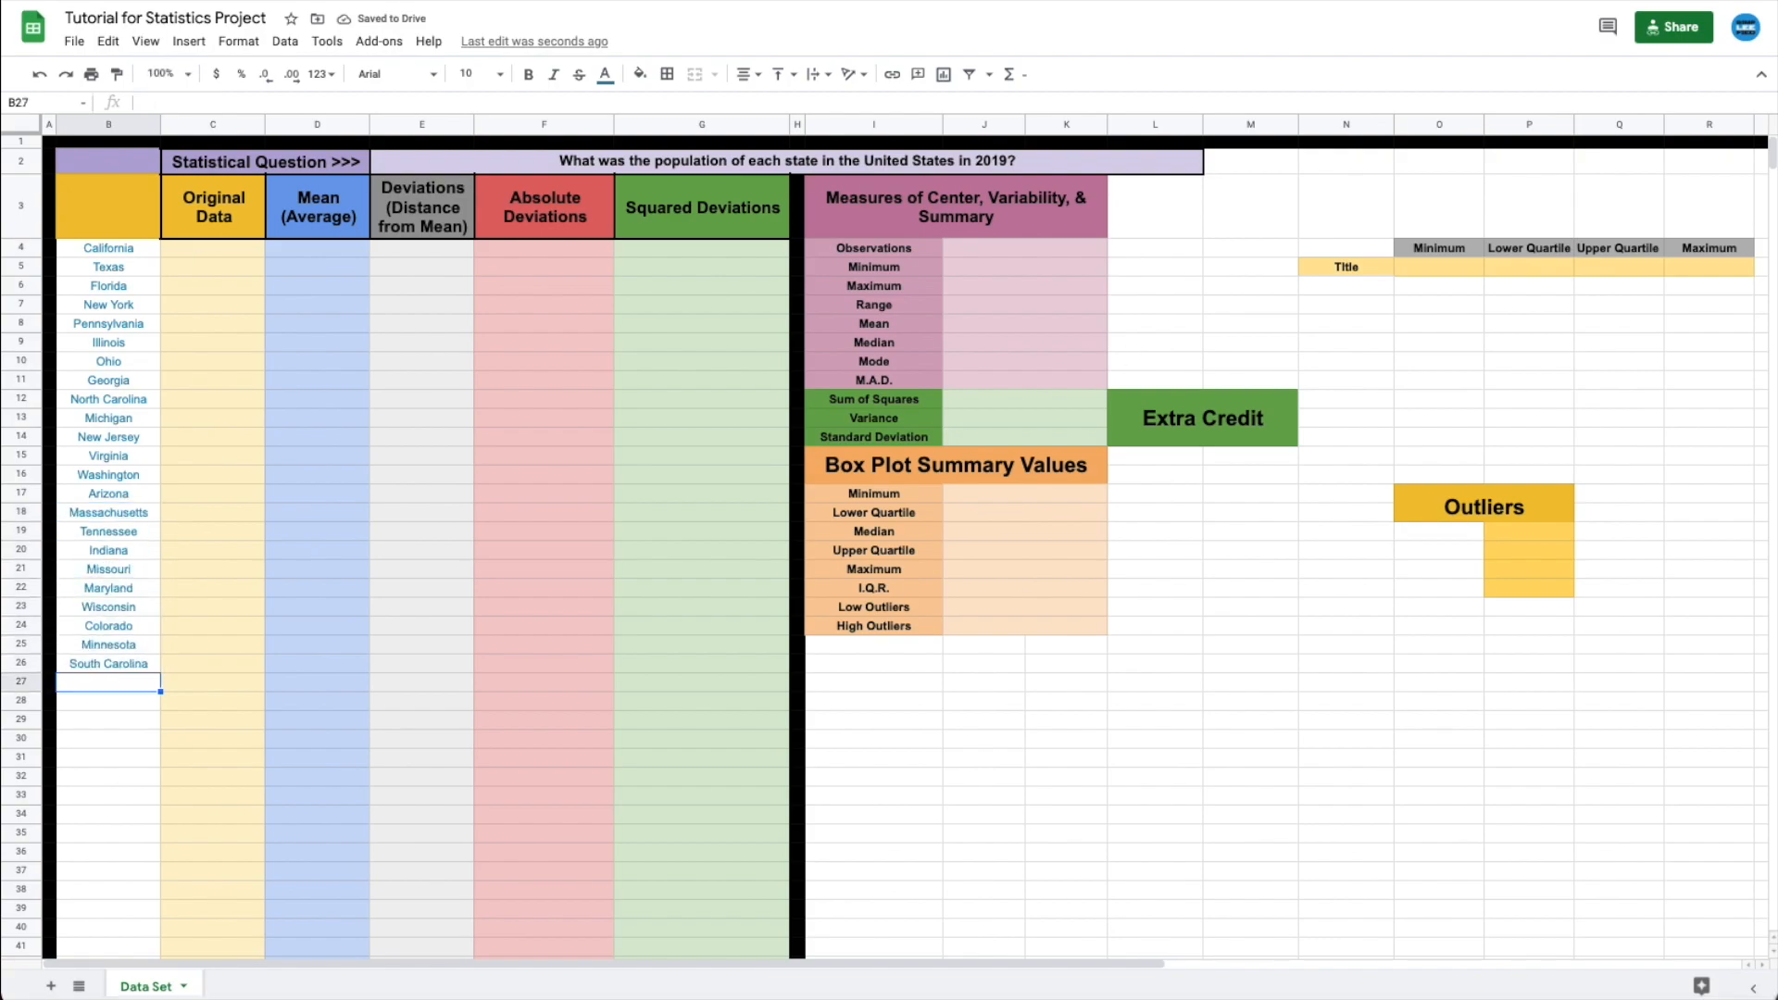
- Add Alabama, Louisiana, Kentucky, Oregon, Oklahoma, Connecticut, Utah, Iowa, Nevada, Arkansas, and a corrected Mississippi
{"action": "type", "text": "Aalabama"}
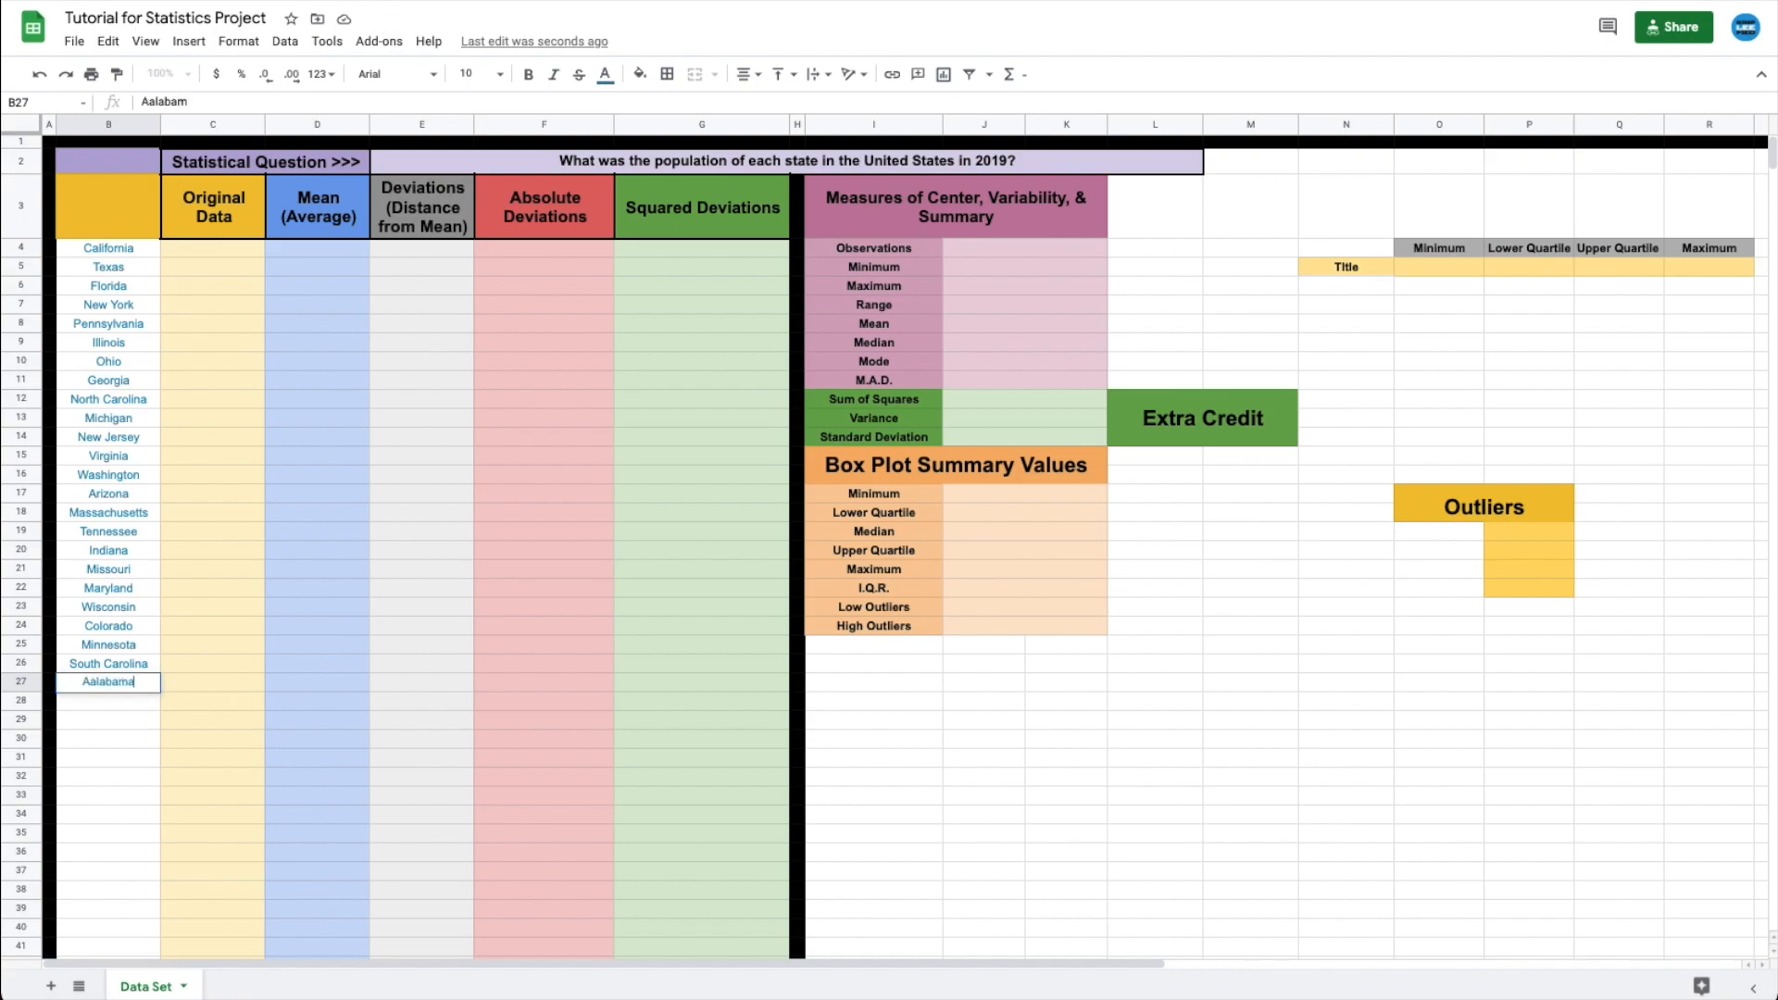
{"action": "key", "text": "Return"}
{"action": "type", "text": "Louisiana"}
{"action": "key", "text": "Return"}
{"action": "type", "text": "Kentucky"}
{"action": "key", "text": "Return"}
{"action": "type", "text": "Oregon"}
{"action": "key", "text": "Return"}
{"action": "type", "text": "Oklahoma"}
{"action": "key", "text": "Return"}
{"action": "type", "text": "Connecticute"}
{"action": "key", "text": "Return"}
{"action": "type", "text": "Utah"}
{"action": "key", "text": "Return"}
{"action": "type", "text": "Iowa"}
{"action": "key", "text": "Return"}
{"action": "type", "text": "Nevada"}
{"action": "key", "text": "Return"}
{"action": "type", "text": "Arkansas"}
{"action": "key", "text": "Return"}
{"action": "type", "text": "Missisppi"}
{"action": "key", "text": "Return"}
{"action": "key", "text": "Up"}
{"action": "type", "text": "Mississippi"}
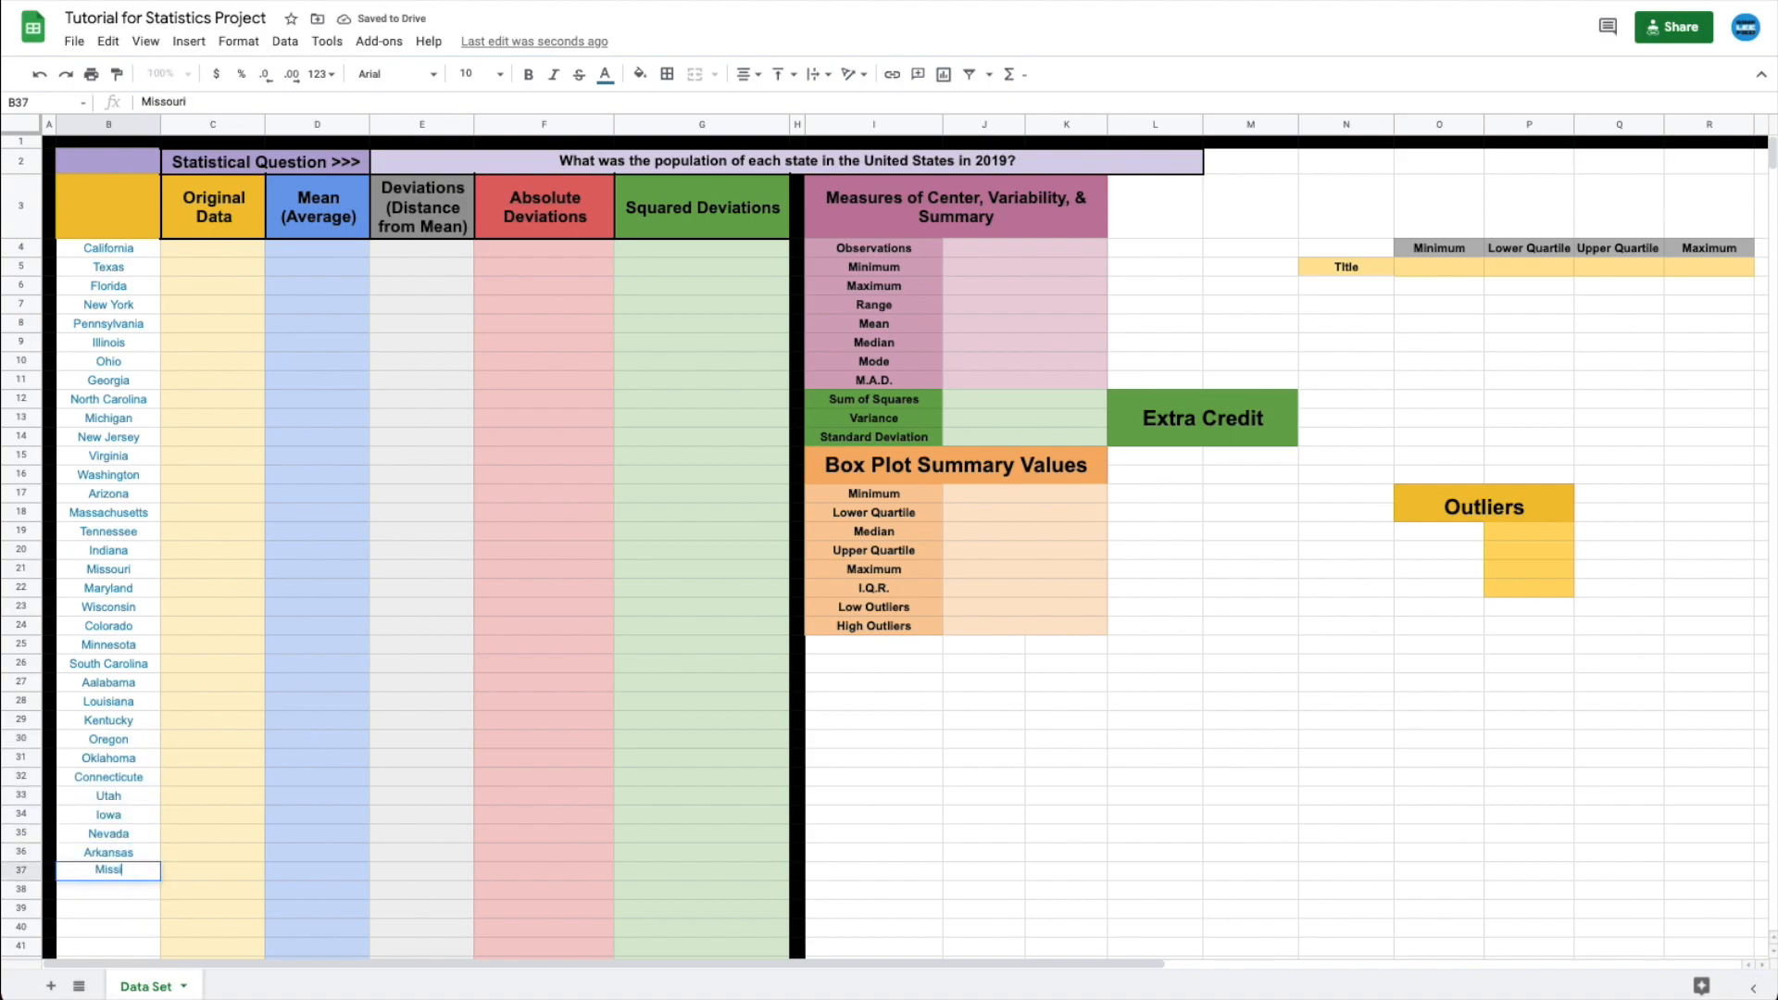
{"action": "key", "text": "Return"}
- Add Kansas, New Mexico, Nebraska, Idaho, West Virginia, Hawaii, New Hampshire and Maine
{"action": "type", "text": "Kansas"}
{"action": "key", "text": "Return"}
{"action": "type", "text": "New Mexico"}
{"action": "key", "text": "Return"}
{"action": "type", "text": "Nebraska"}
{"action": "key", "text": "Return"}
{"action": "type", "text": "Idaho"}
{"action": "key", "text": "Return"}
{"action": "type", "text": "West Virgina"}
{"action": "key", "text": "Return"}
{"action": "type", "text": "Hawaii"}
{"action": "key", "text": "Return"}
{"action": "type", "text": "New Hampshire"}
{"action": "key", "text": "Return"}
{"action": "type", "text": "Maine"}
{"action": "key", "text": "Return"}
- Finish the list with Montana, Rhode Island, Delaware, South Dakota, North Dakota, Alaska and Wyoming
{"action": "type", "text": "Montana"}
{"action": "key", "text": "Return"}
{"action": "type", "text": "Rhode Island"}
{"action": "key", "text": "Return"}
{"action": "type", "text": "Delaware"}
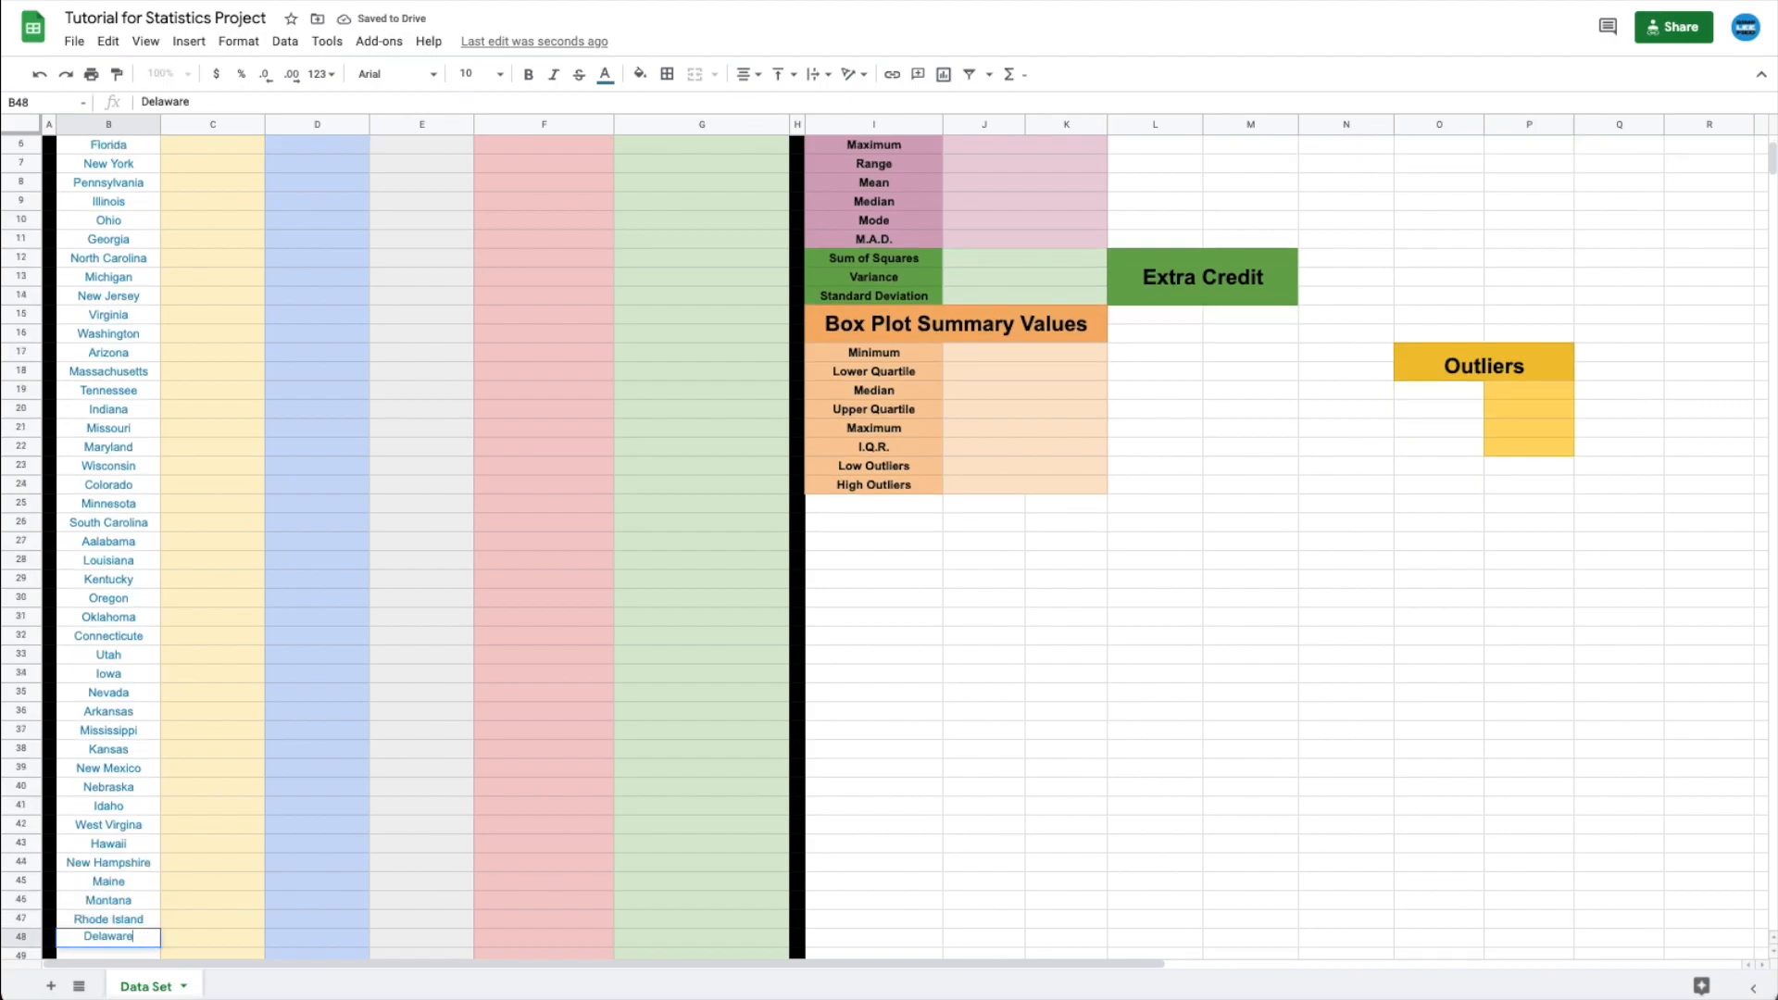
{"action": "key", "text": "Return"}
{"action": "type", "text": "South Dakota"}
{"action": "key", "text": "Return"}
{"action": "type", "text": "North Dakota"}
{"action": "key", "text": "Return"}
{"action": "type", "text": "Alaska"}
{"action": "key", "text": "Return"}
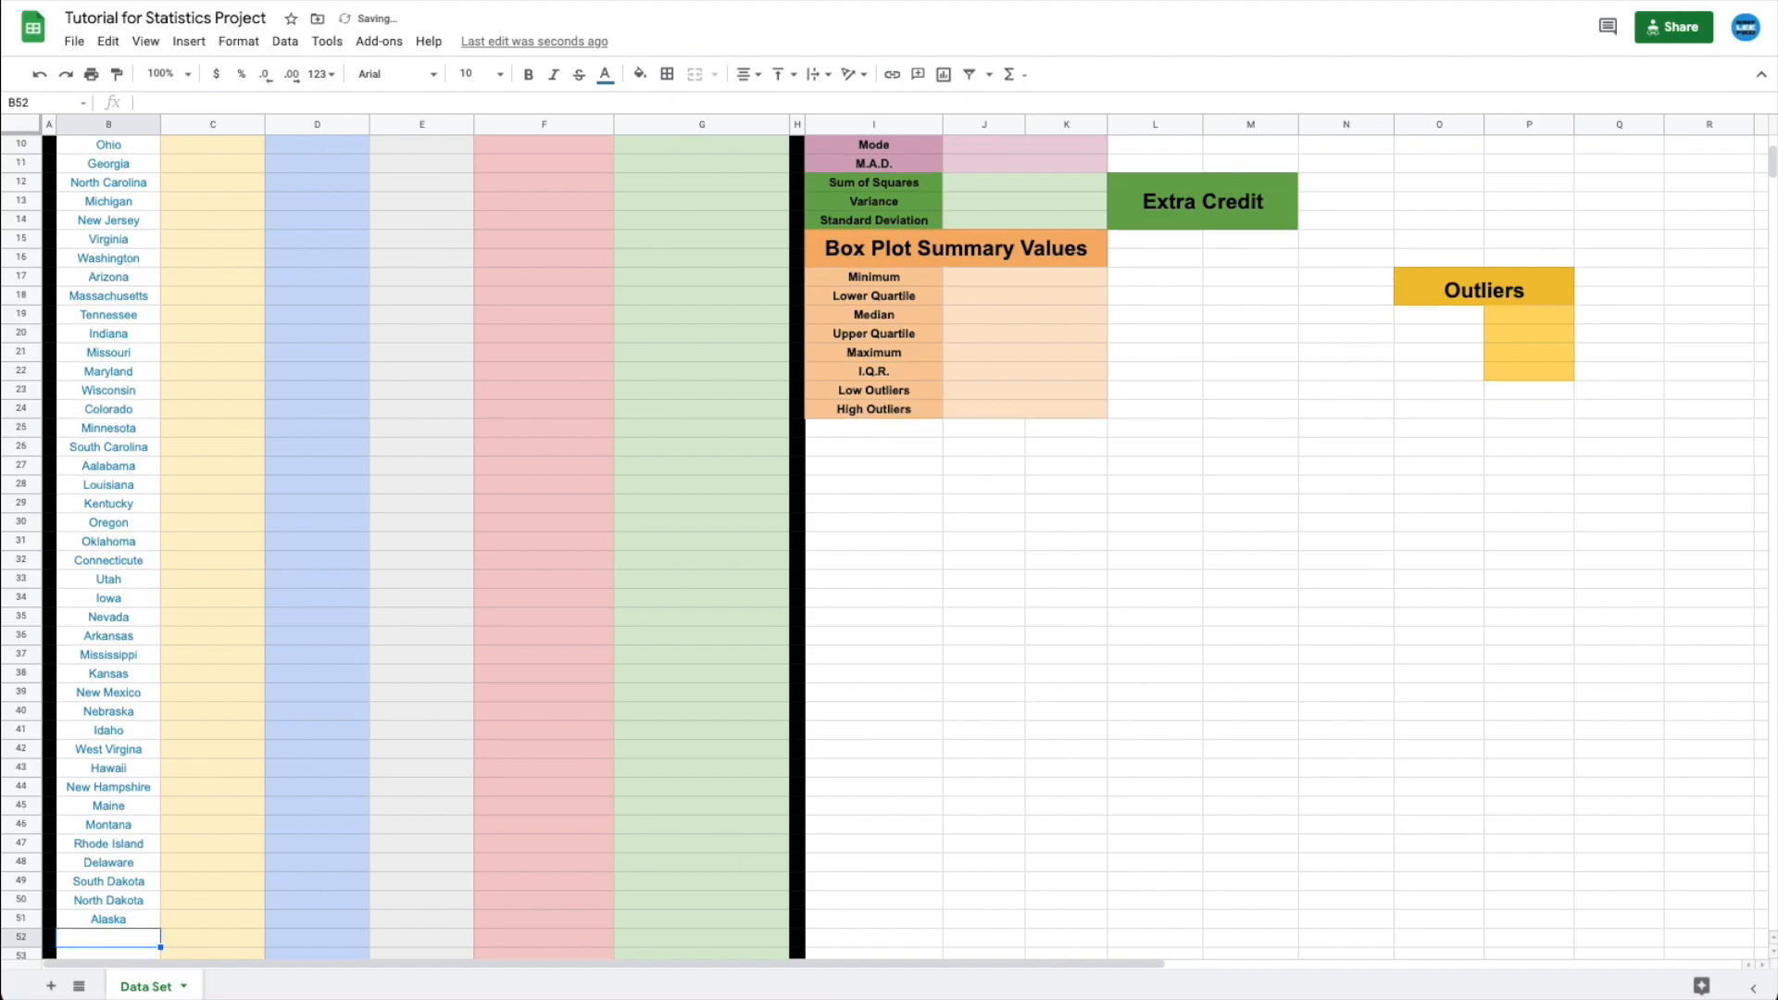
{"action": "key", "text": "Return"}
{"action": "key", "text": "Return"}
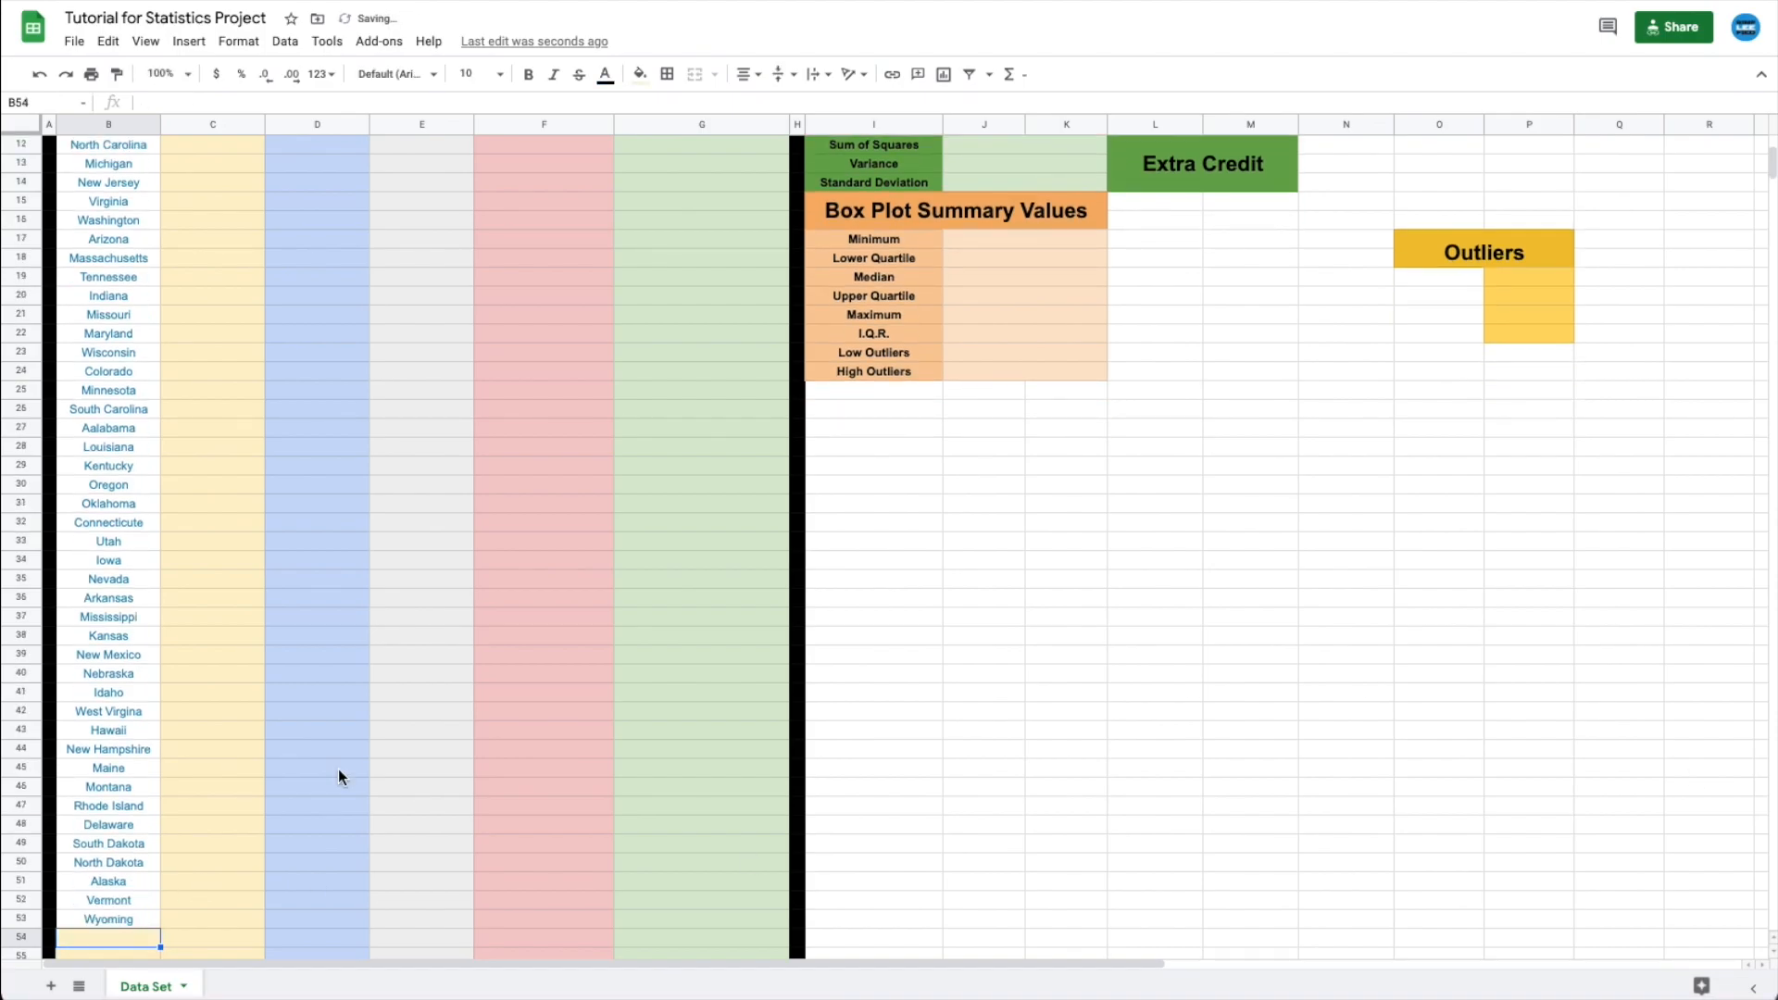
{"action": "scroll", "coordinate": [337, 769], "scroll_direction": "up", "scroll_amount": 4}
- Enter populations from C4 downward, California 39,512,223 through Arizona 7,278,717
{"action": "left_click", "coordinate": [220, 254]}
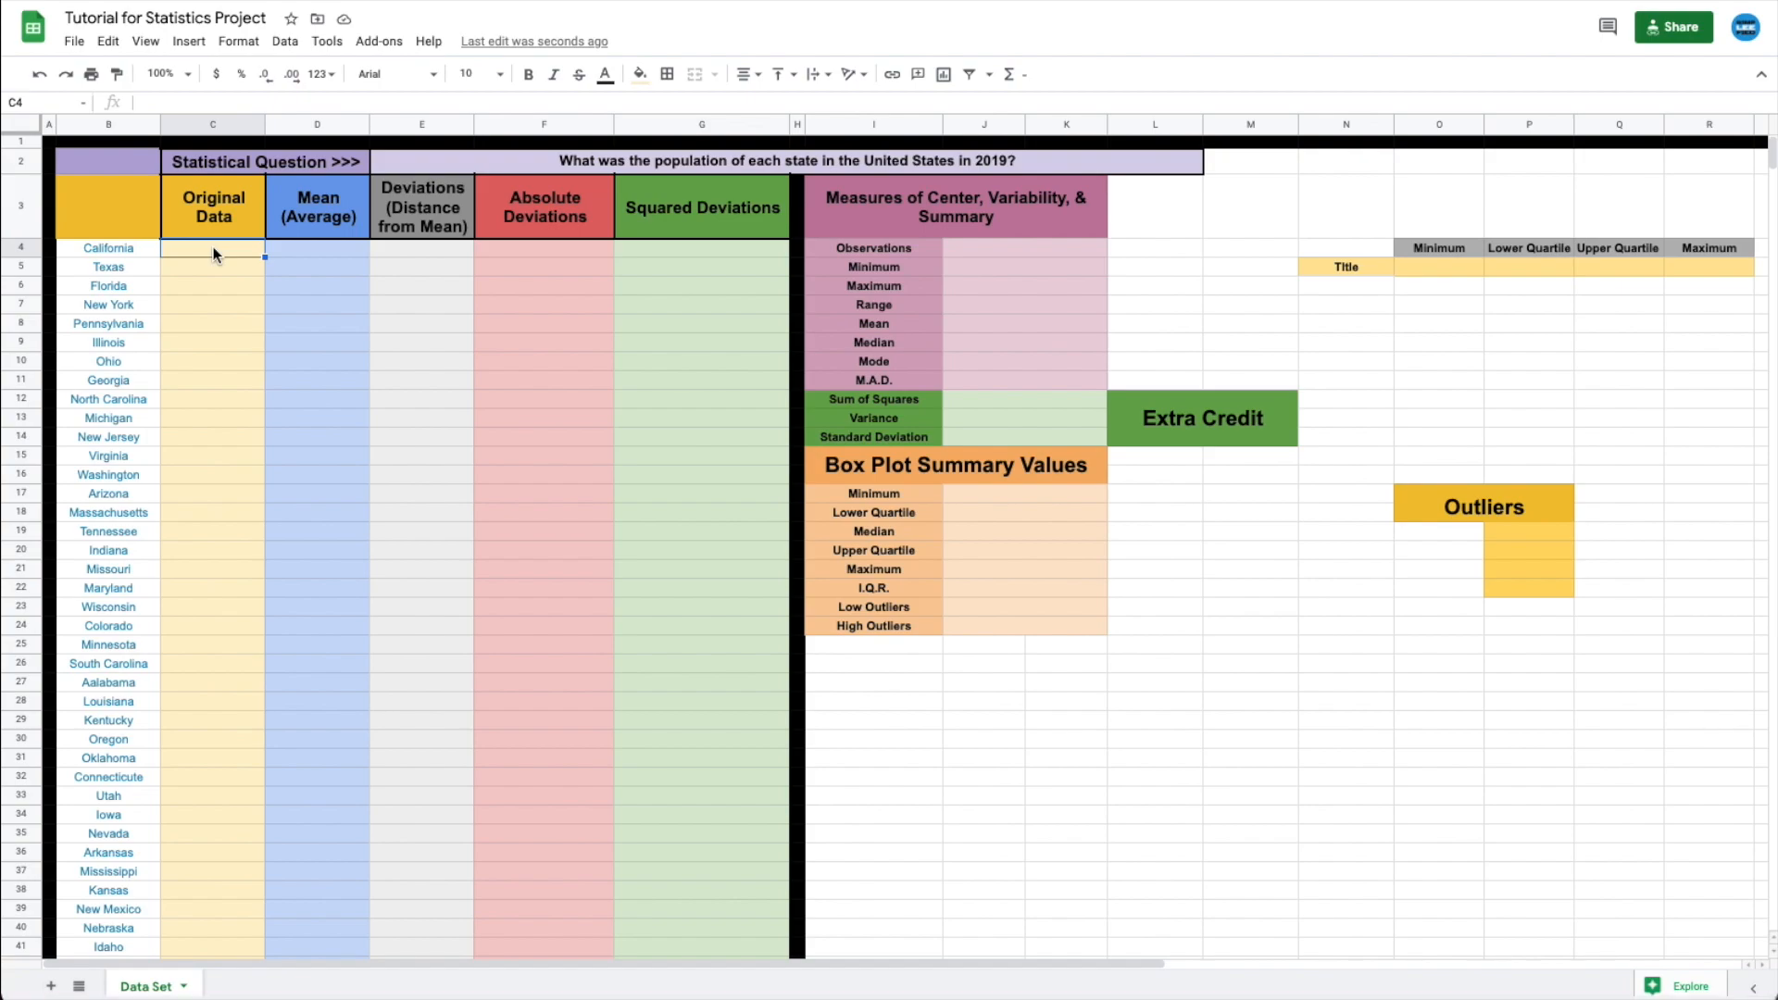
{"action": "type", "text": "39512223"}
{"action": "key", "text": "Return"}
{"action": "type", "text": "28"}
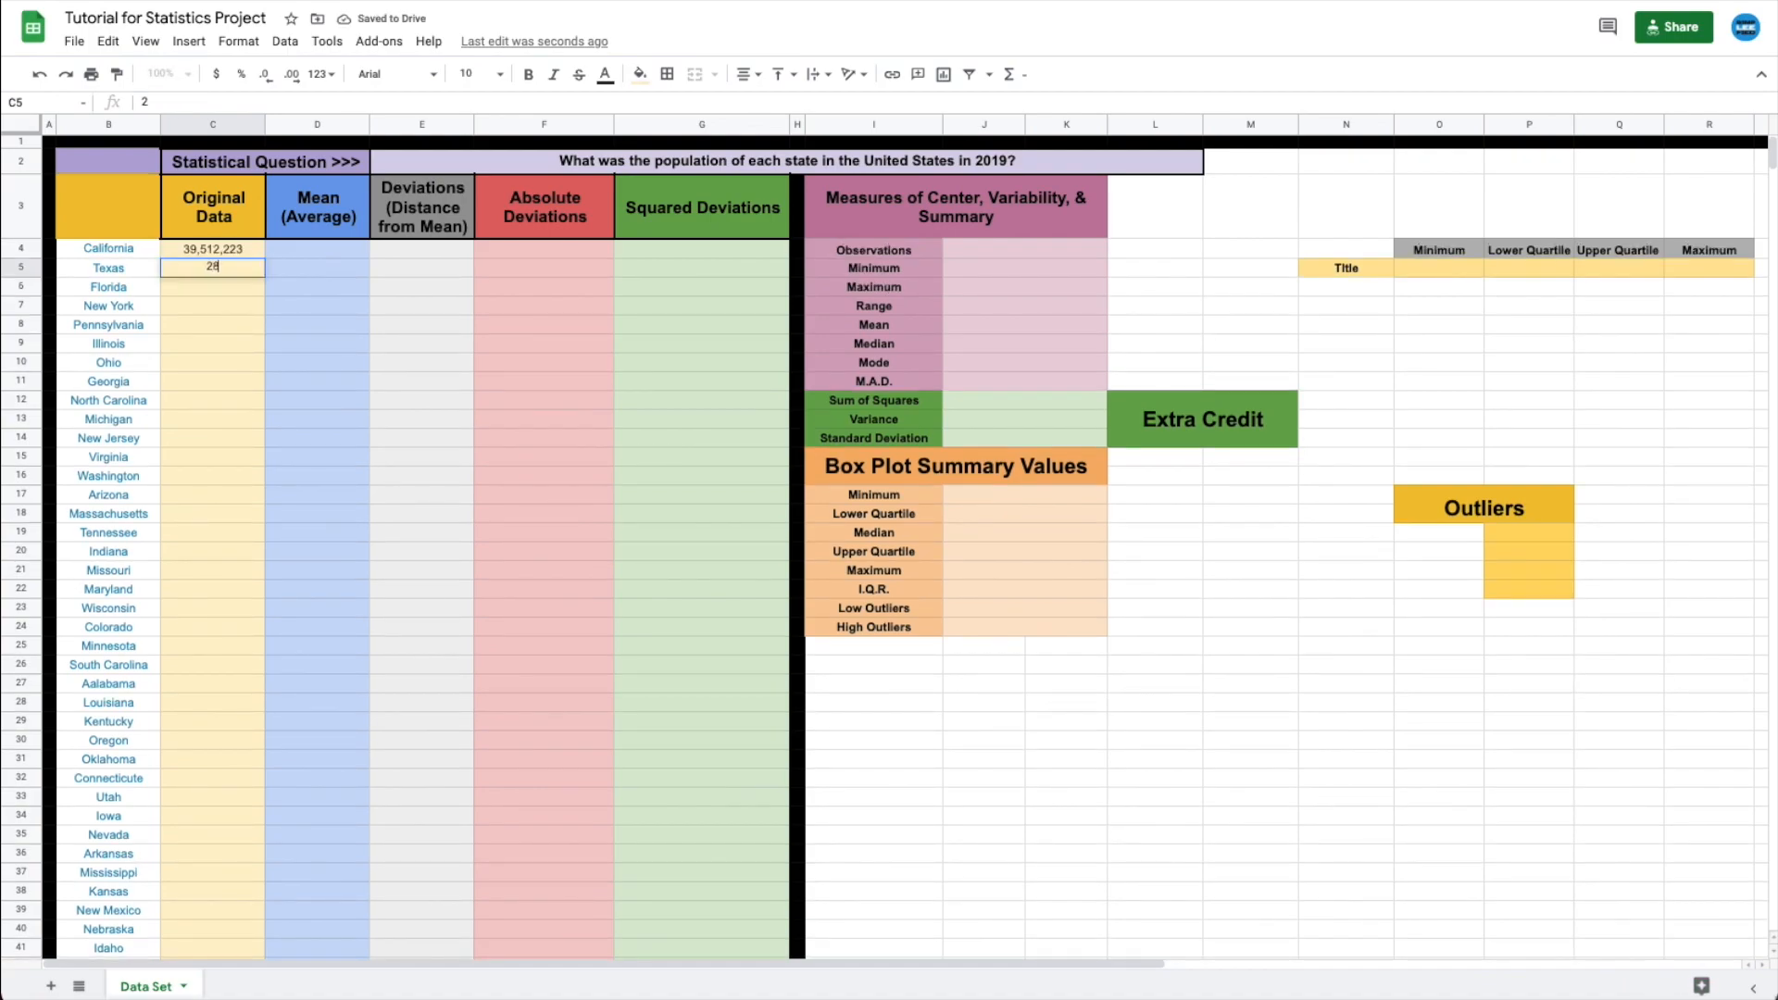
{"action": "type", "text": ",995,881"}
{"action": "key", "text": "Return"}
{"action": "type", "text": "21,477,73"}
{"action": "type", "text": "7"}
{"action": "key", "text": "Return"}
{"action": "type", "text": "19453561"}
{"action": "key", "text": "Return"}
{"action": "type", "text": "12,801,989"}
{"action": "key", "text": "Return"}
{"action": "type", "text": "12671821"}
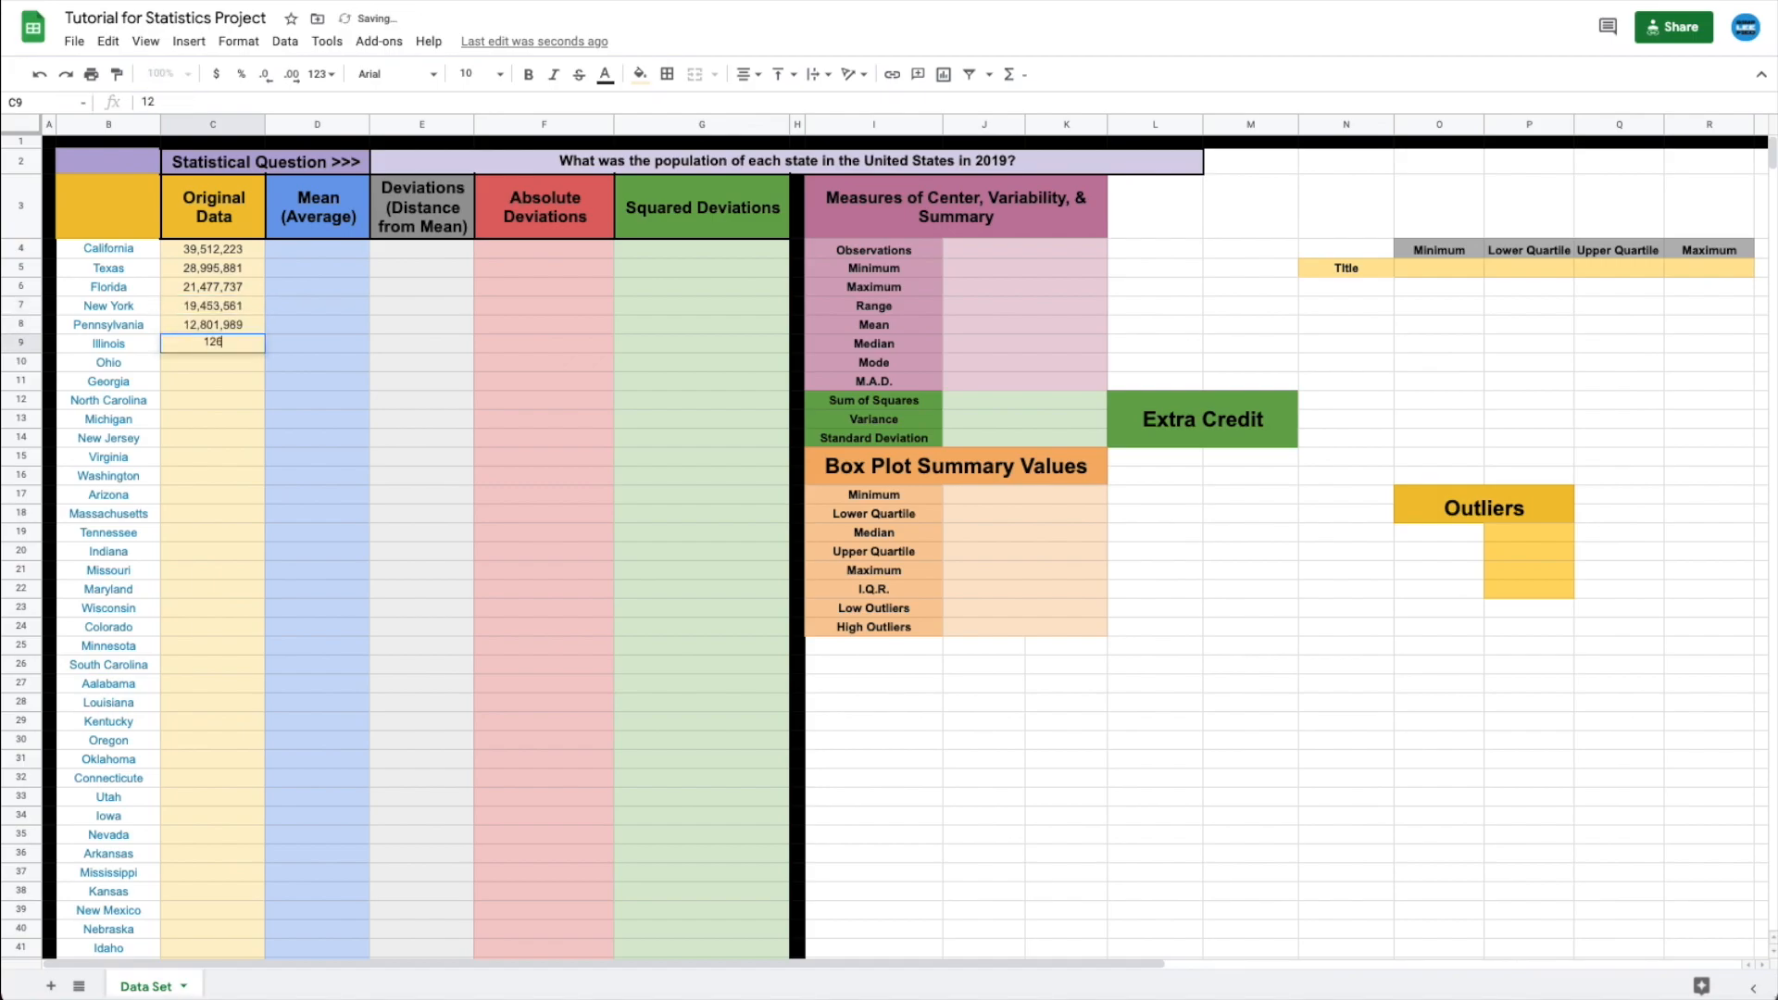
{"action": "key", "text": "Return"}
{"action": "type", "text": "11689100"}
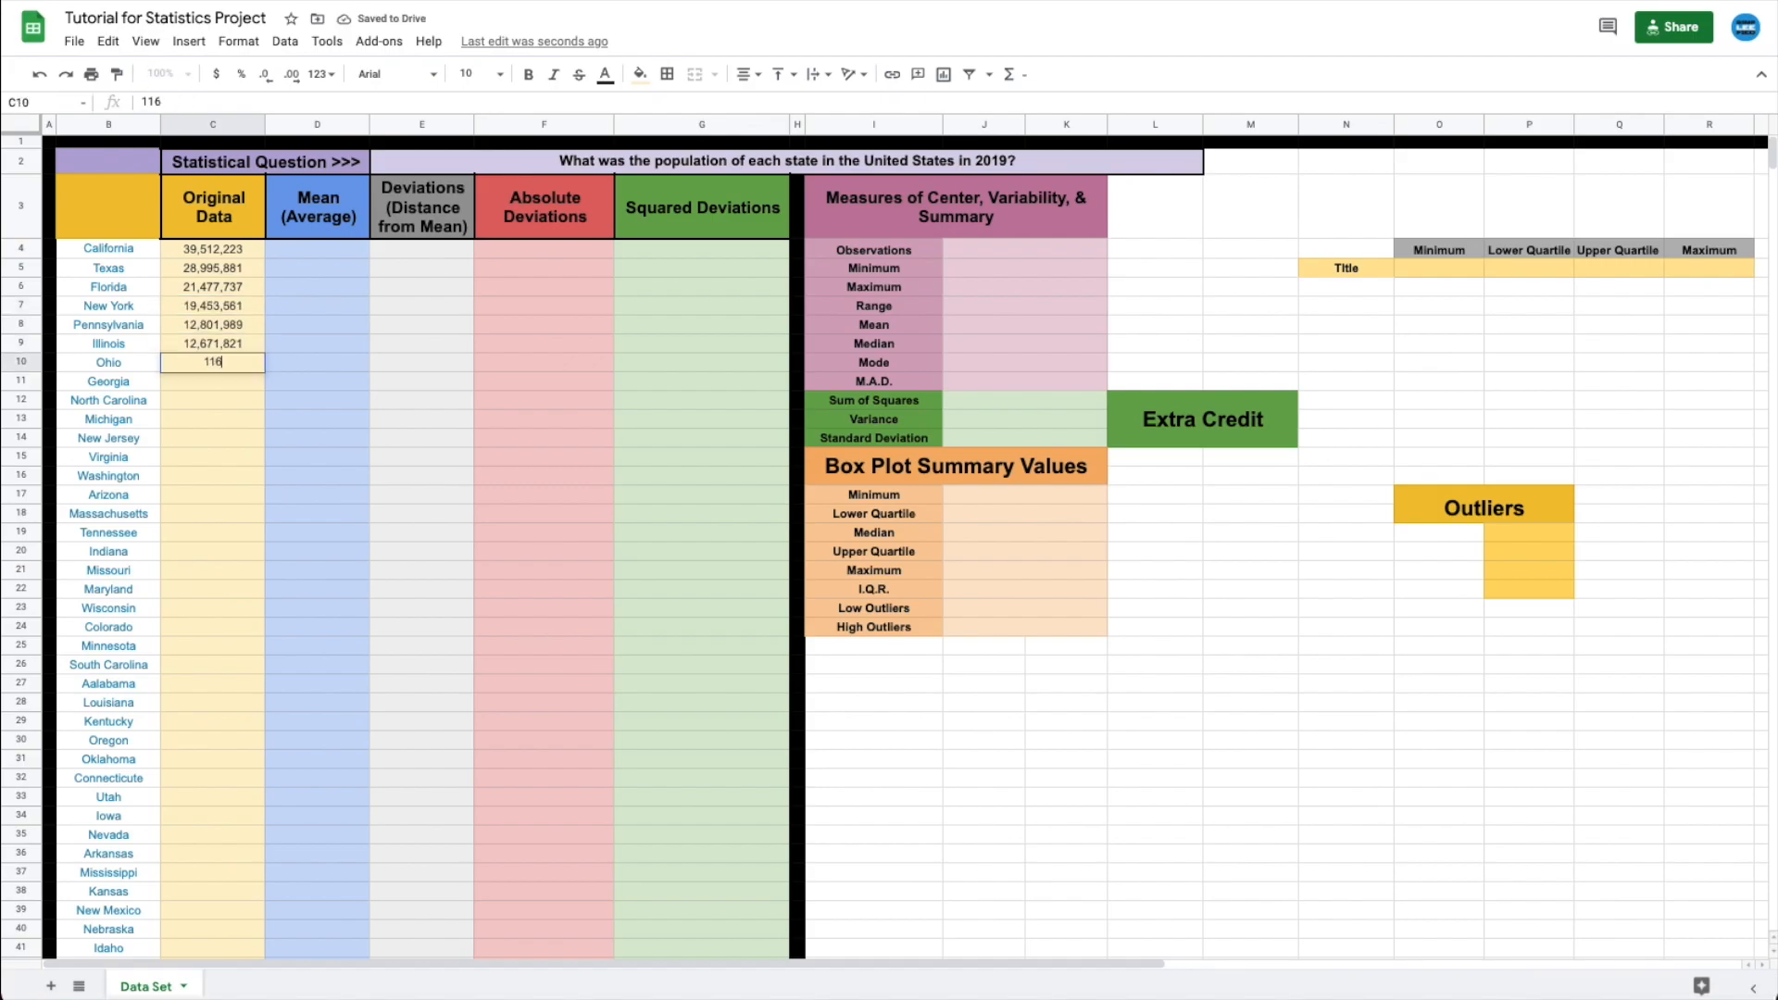
{"action": "key", "text": "Return"}
{"action": "type", "text": "10,617,423"}
{"action": "key", "text": "Return"}
{"action": "type", "text": "10,488,084"}
{"action": "key", "text": "Return"}
{"action": "type", "text": "98"}
{"action": "type", "text": "86857"}
{"action": "key", "text": "Return"}
{"action": "type", "text": "8"}
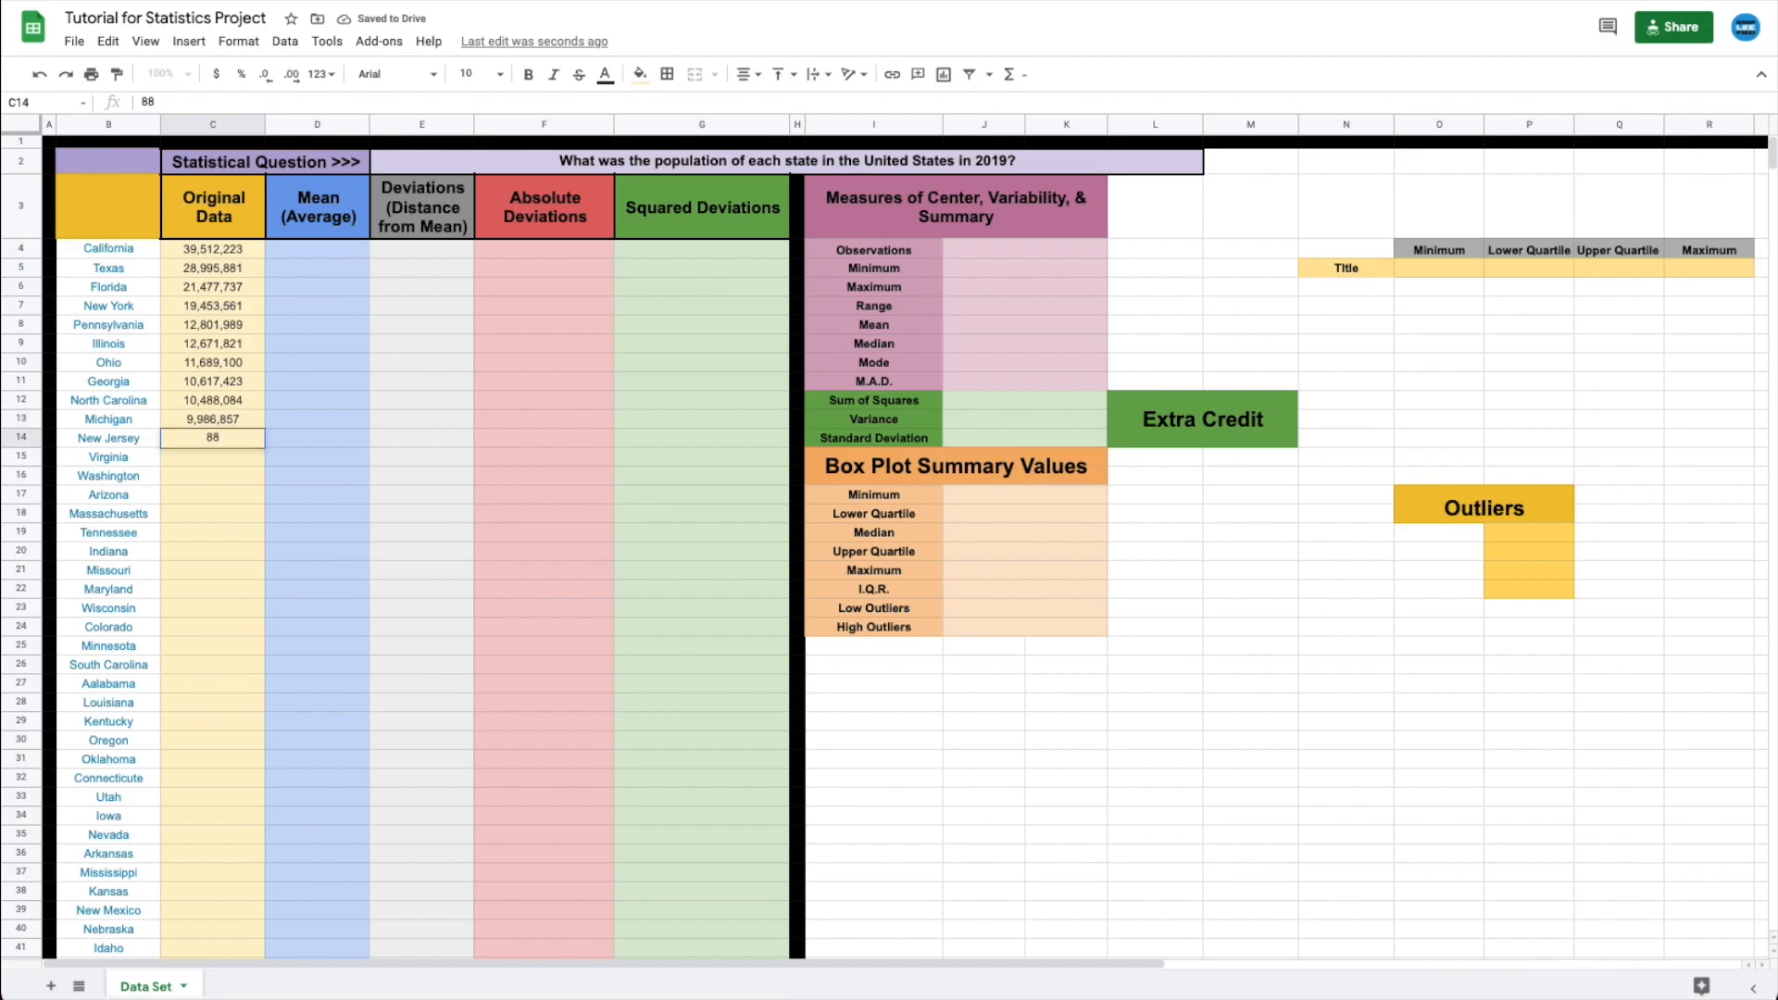
{"action": "type", "text": ",882,190"}
{"action": "key", "text": "Return"}
{"action": "type", "text": "8535519"}
{"action": "key", "text": "Return"}
{"action": "type", "text": "7614893"}
{"action": "key", "text": "Return"}
{"action": "type", "text": "7"}
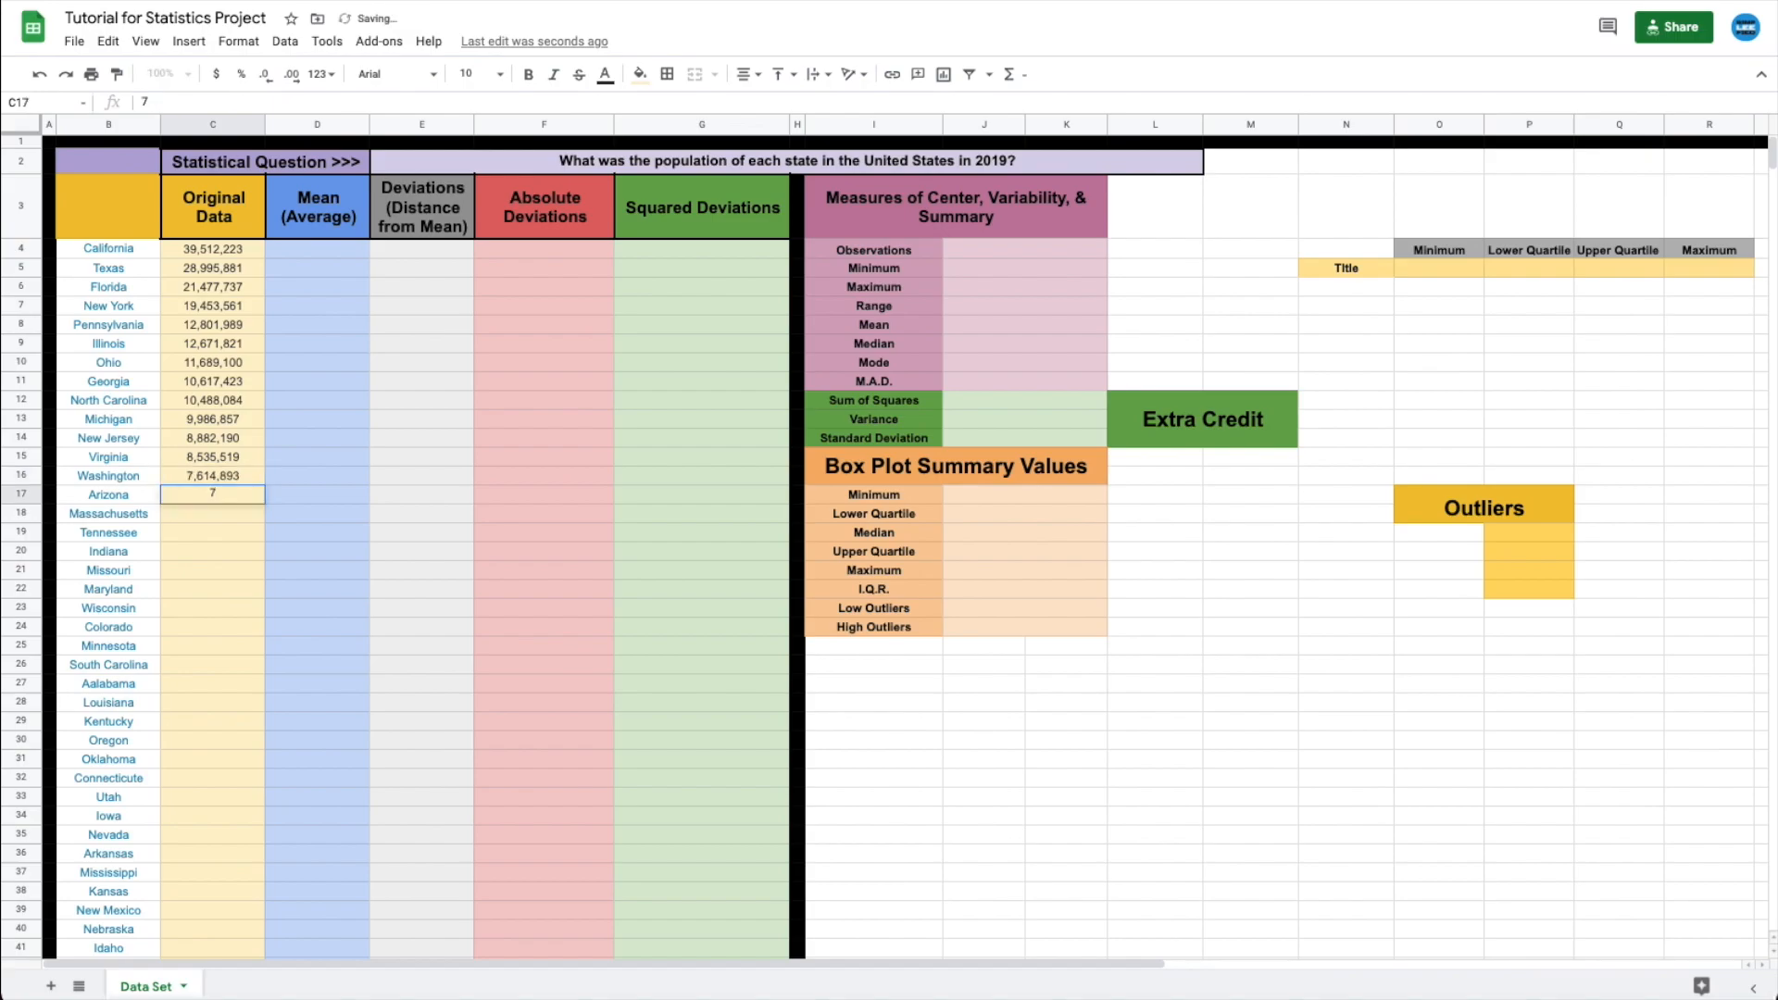
{"action": "type", "text": ",278,717"}
{"action": "key", "text": "Return"}
- Continue with Massachusetts 6,949,503 down through Oklahoma 3,956,971
{"action": "type", "text": "6,949,503"}
{"action": "key", "text": "Return"}
{"action": "type", "text": "6833174"}
{"action": "key", "text": "Return"}
{"action": "type", "text": "6732219"}
{"action": "key", "text": "Return"}
{"action": "type", "text": "6,137,428"}
{"action": "key", "text": "Return"}
{"action": "type", "text": "6,045,680"}
{"action": "key", "text": "Return"}
{"action": "type", "text": "5,822,434"}
{"action": "key", "text": "Return"}
{"action": "type", "text": "5758736"}
{"action": "key", "text": "Return"}
{"action": "type", "text": "5639632"}
{"action": "key", "text": "Return"}
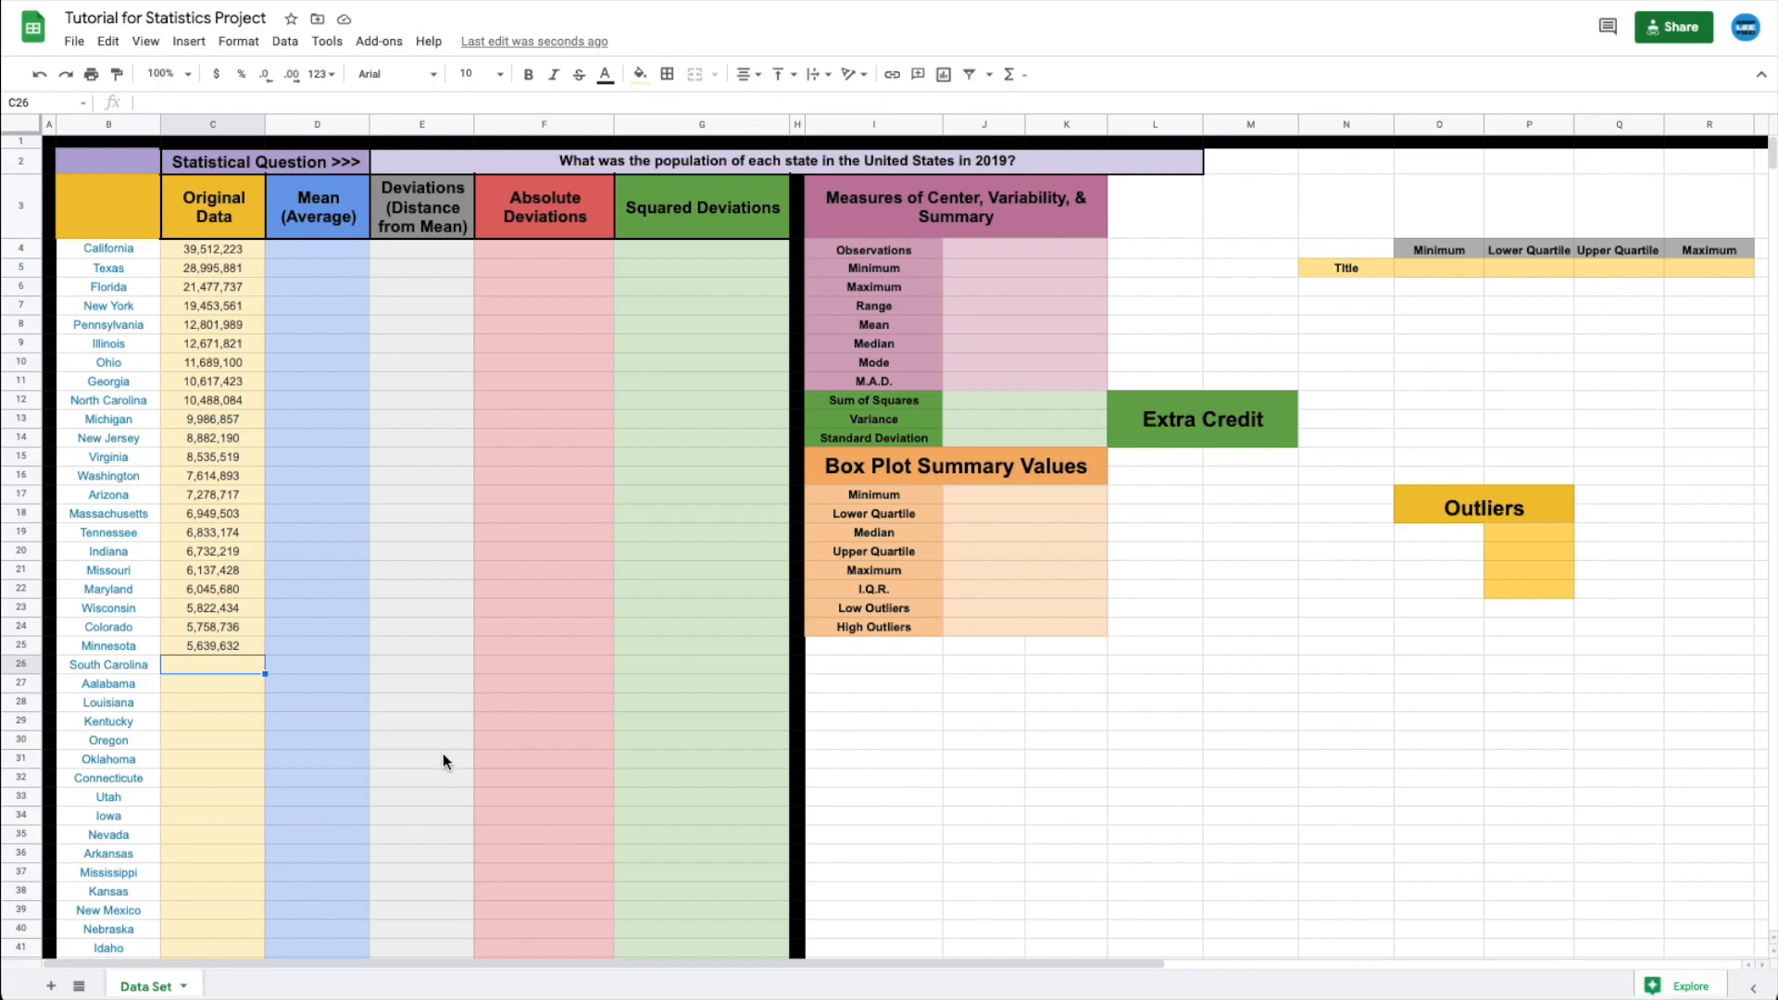
{"action": "type", "text": "5148714"}
{"action": "key", "text": "Return"}
{"action": "type", "text": "4903185"}
{"action": "key", "text": "Return"}
{"action": "type", "text": "4,648,794"}
{"action": "key", "text": "Return"}
{"action": "type", "text": "4,467,673"}
{"action": "key", "text": "Return"}
{"action": "type", "text": "4,217,"}
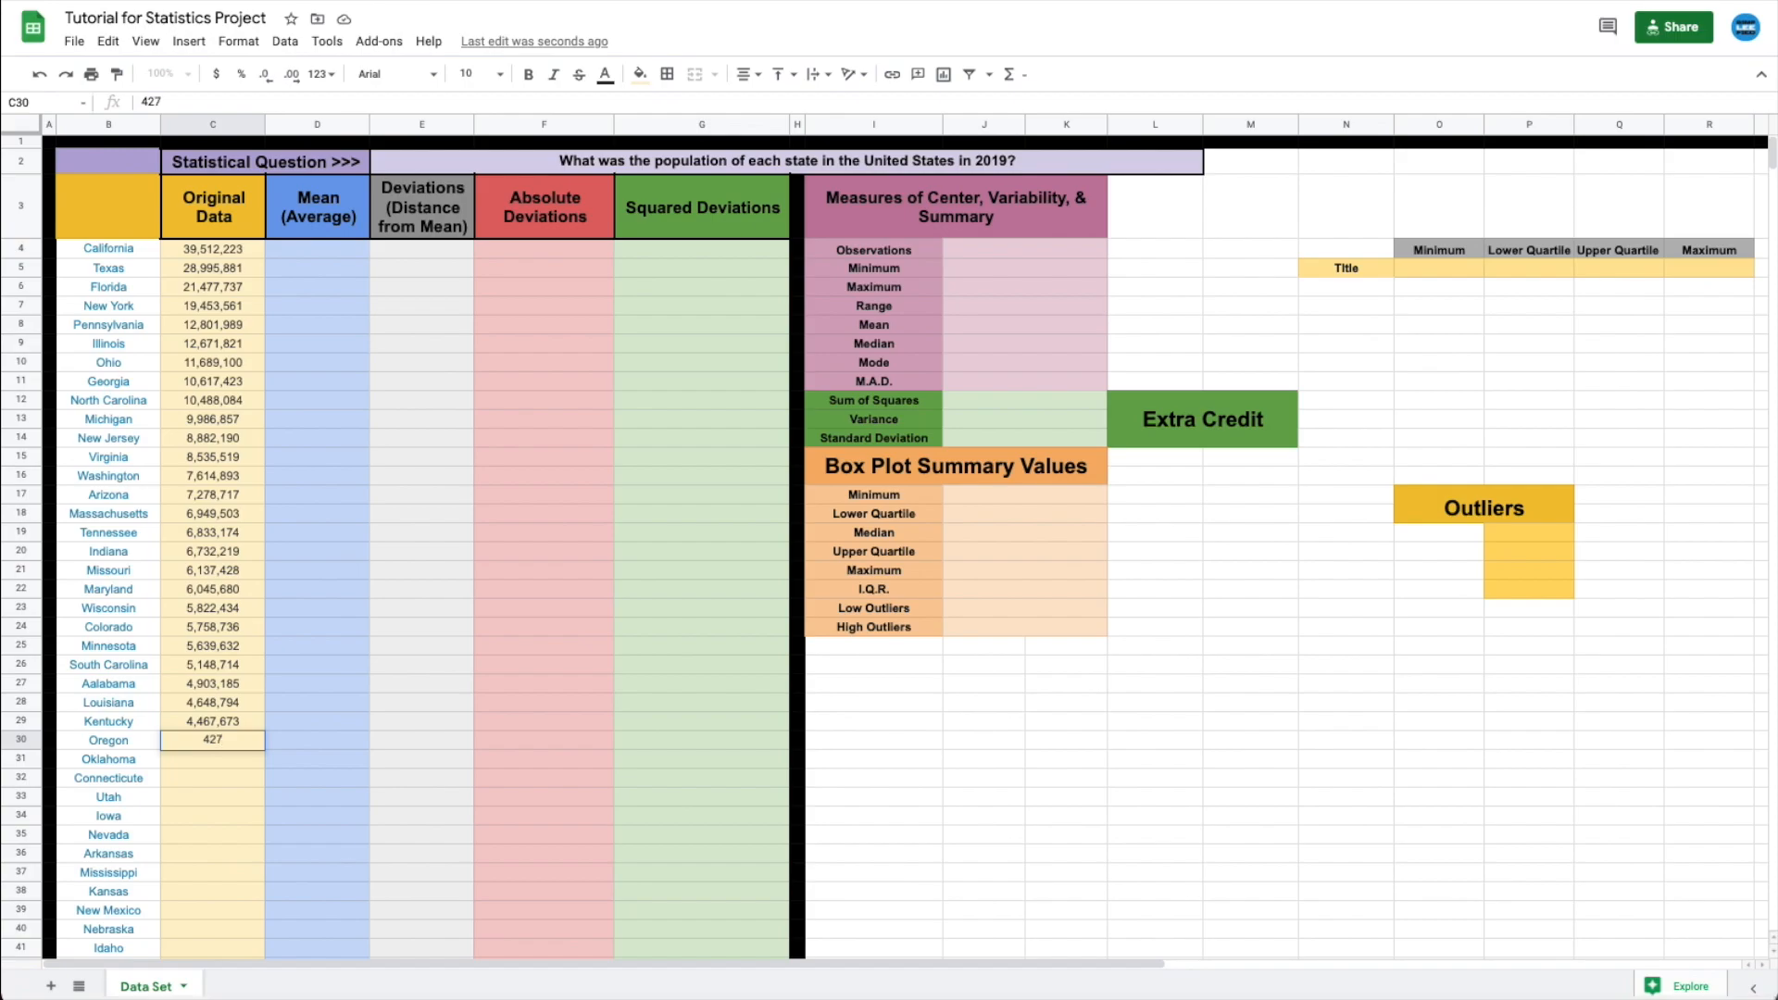
{"action": "type", "text": "737"}
{"action": "key", "text": "Return"}
{"action": "type", "text": "3,956,971"}
{"action": "key", "text": "Return"}
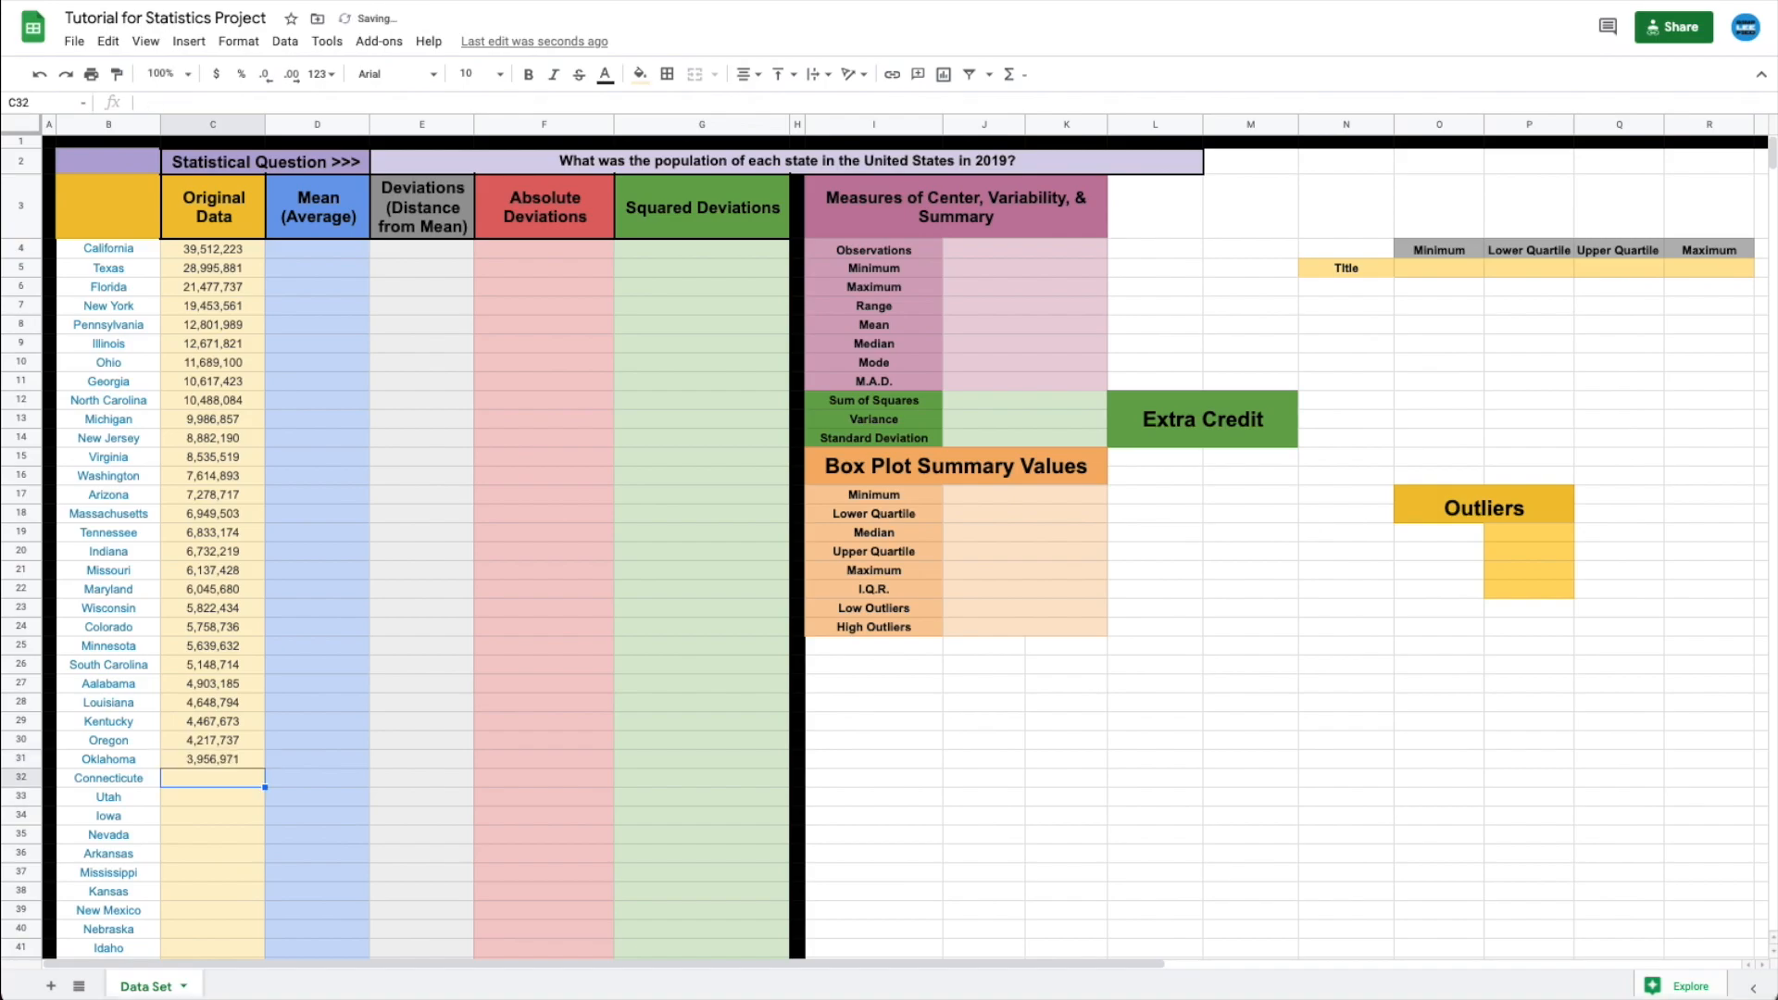
- From Connecticut's cell C32, enter 3,565,287 down through 1,792,147
{"action": "key", "text": "Left"}
{"action": "key", "text": "Down"}
{"action": "left_click", "coordinate": [211, 780]}
{"action": "type", "text": "3,565,287"}
{"action": "key", "text": "Return"}
{"action": "type", "text": "3,205,958"}
{"action": "key", "text": "Return"}
{"action": "type", "text": "3155070"}
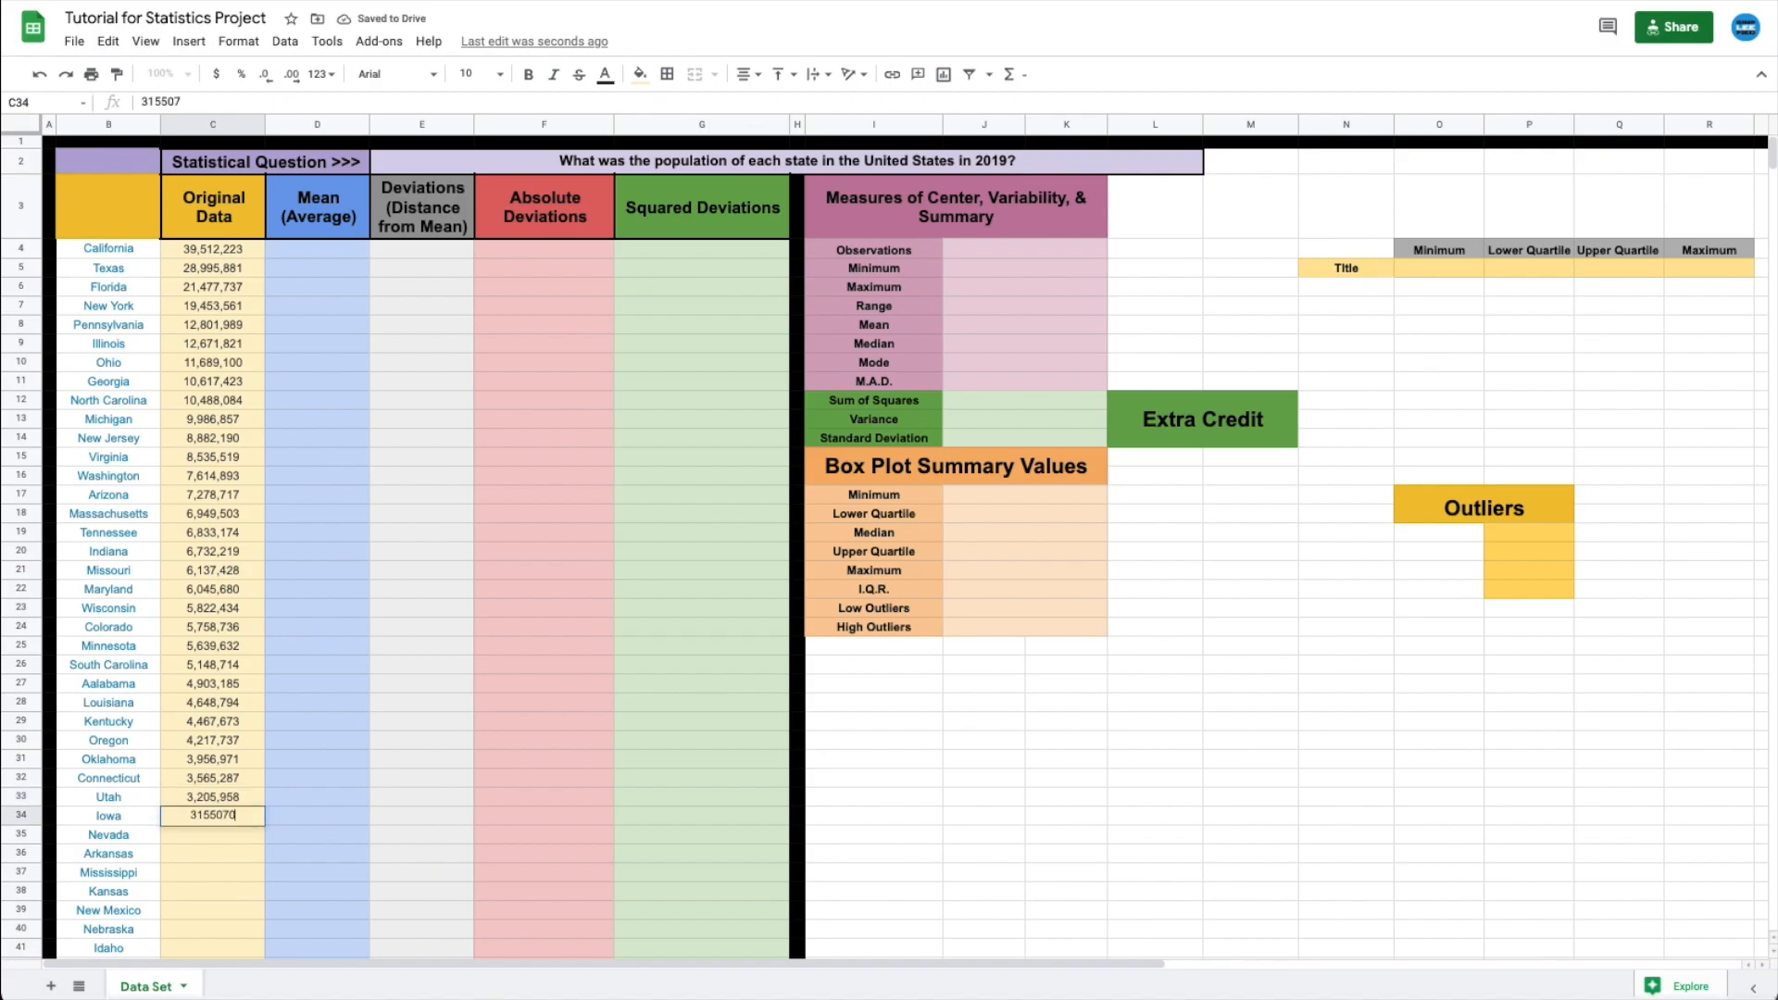
{"action": "key", "text": "Return"}
{"action": "type", "text": "3080156"}
{"action": "key", "text": "Return"}
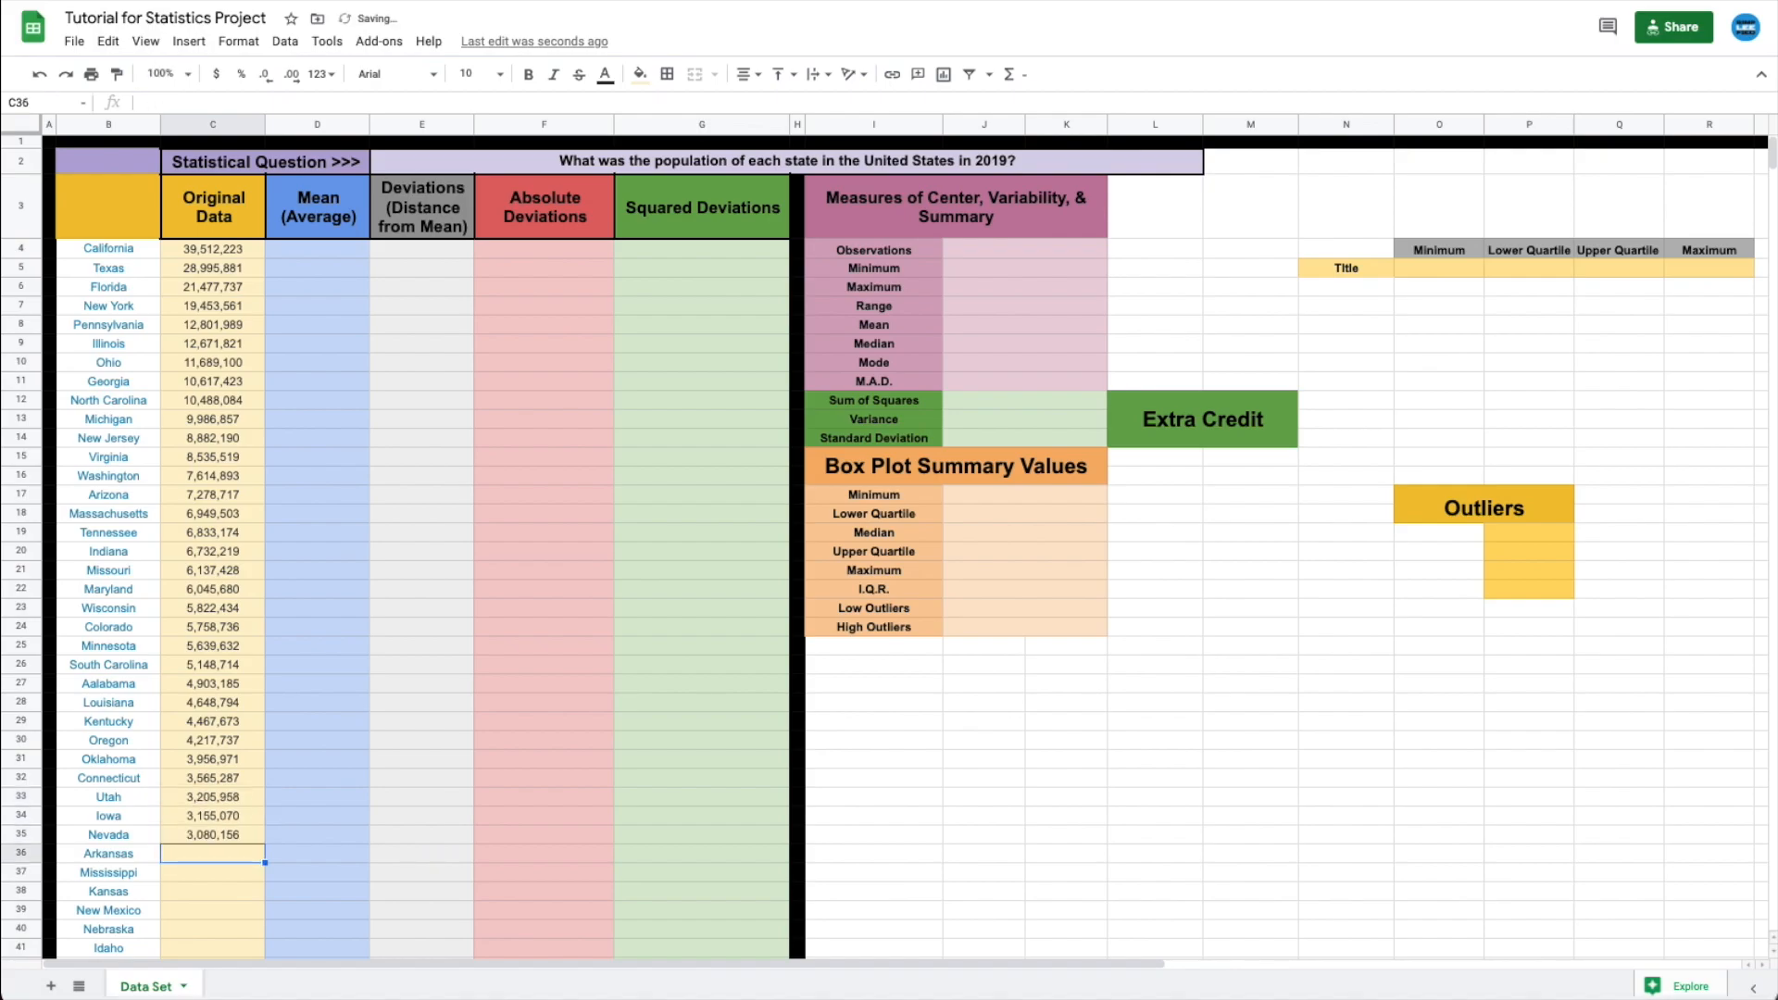
{"action": "type", "text": "3017825"}
{"action": "key", "text": "Return"}
{"action": "type", "text": "2,976,149"}
{"action": "key", "text": "Return"}
{"action": "type", "text": "3"}
{"action": "type", "text": "2913314"}
{"action": "key", "text": "Return"}
{"action": "type", "text": "2,096,829"}
{"action": "key", "text": "Return"}
{"action": "type", "text": "1934408"}
{"action": "key", "text": "Return"}
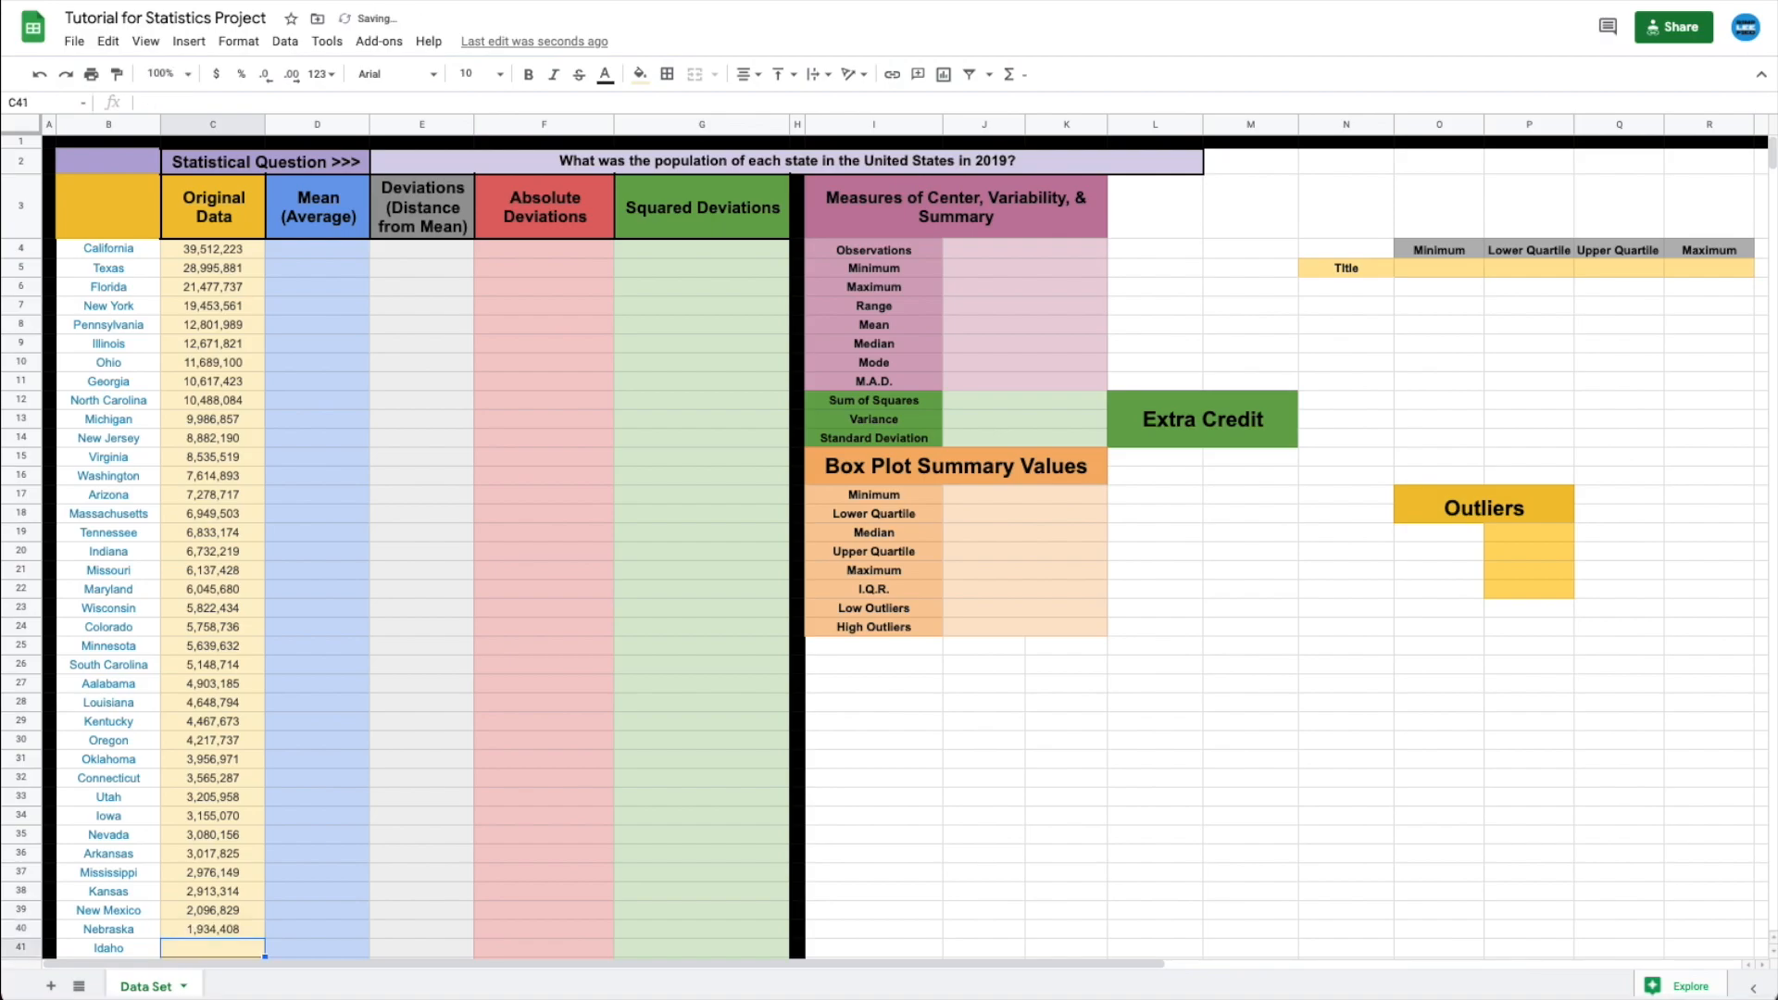
{"action": "type", "text": "17w87"}
{"action": "type", "text": "65"}
{"action": "key", "text": "Return"}
{"action": "type", "text": "1792147"}
{"action": "key", "text": "Return"}
- Finish the column with Hawaii 1,415,872 down to Wyoming 578,759
{"action": "type", "text": "1,415,872"}
{"action": "key", "text": "Return"}
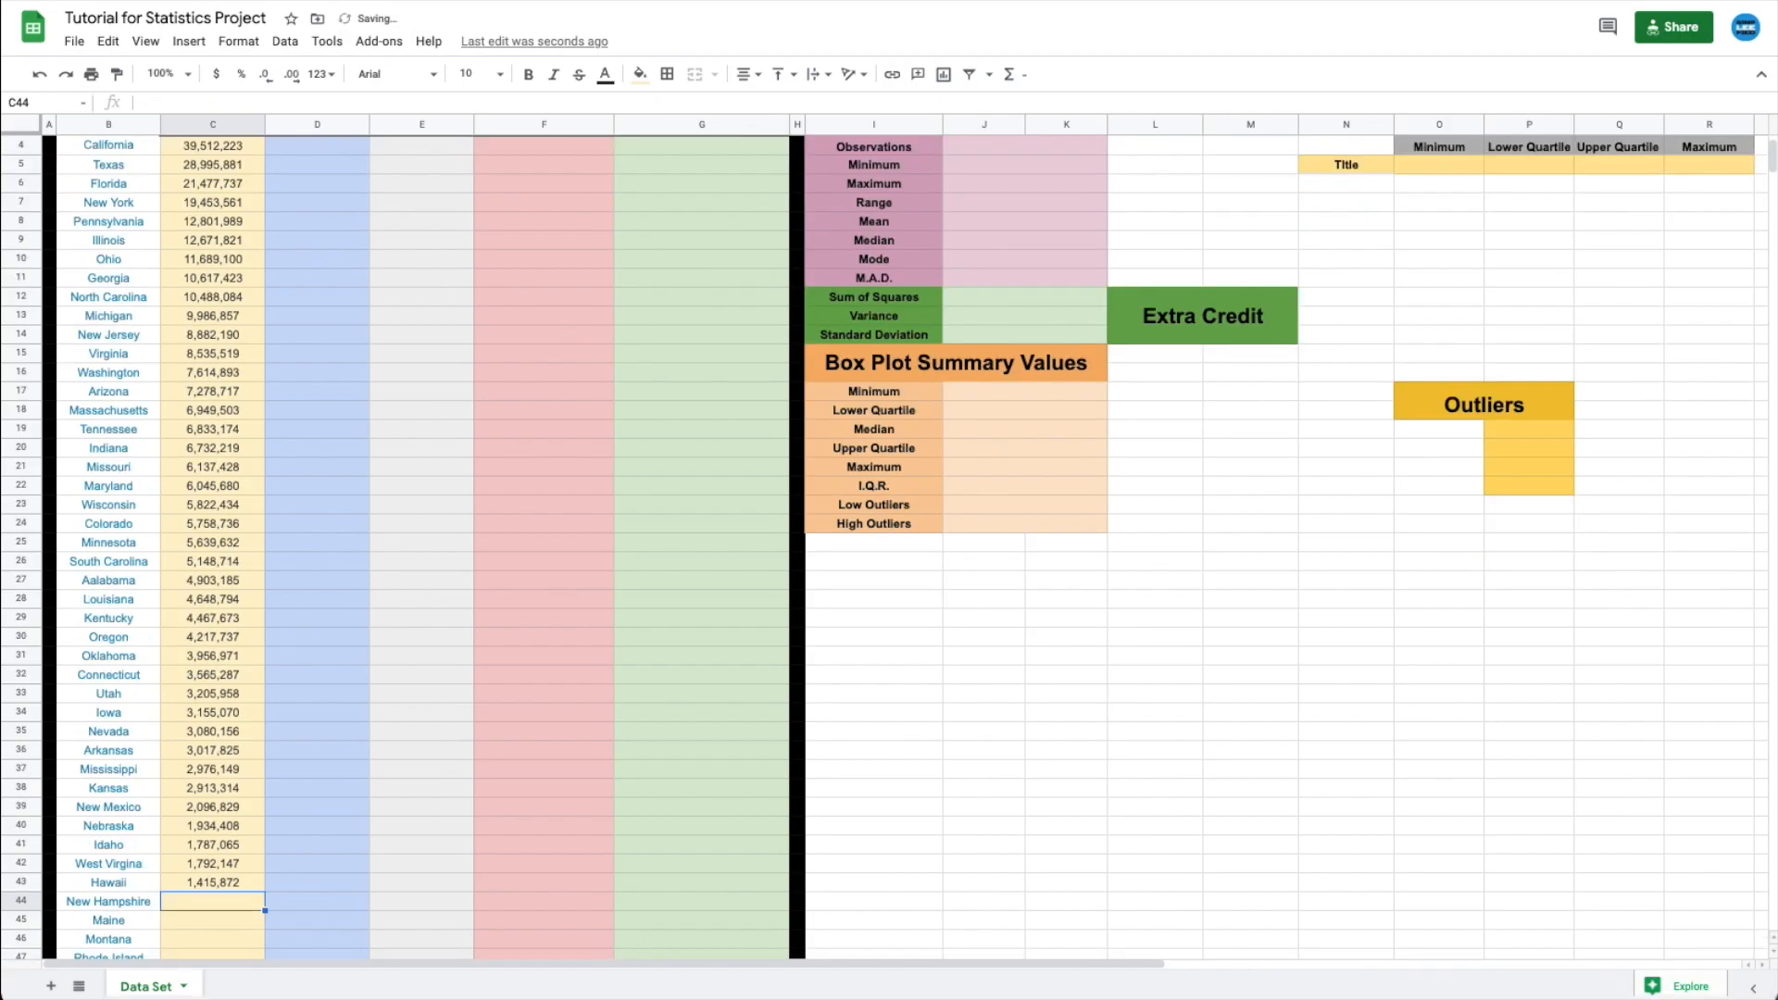
{"action": "type", "text": "1359711"}
{"action": "key", "text": "Return"}
{"action": "type", "text": "1344212"}
{"action": "key", "text": "Return"}
{"action": "type", "text": "1068778"}
{"action": "key", "text": "Return"}
{"action": "type", "text": "1,059,361"}
{"action": "key", "text": "Return"}
{"action": "type", "text": "973764"}
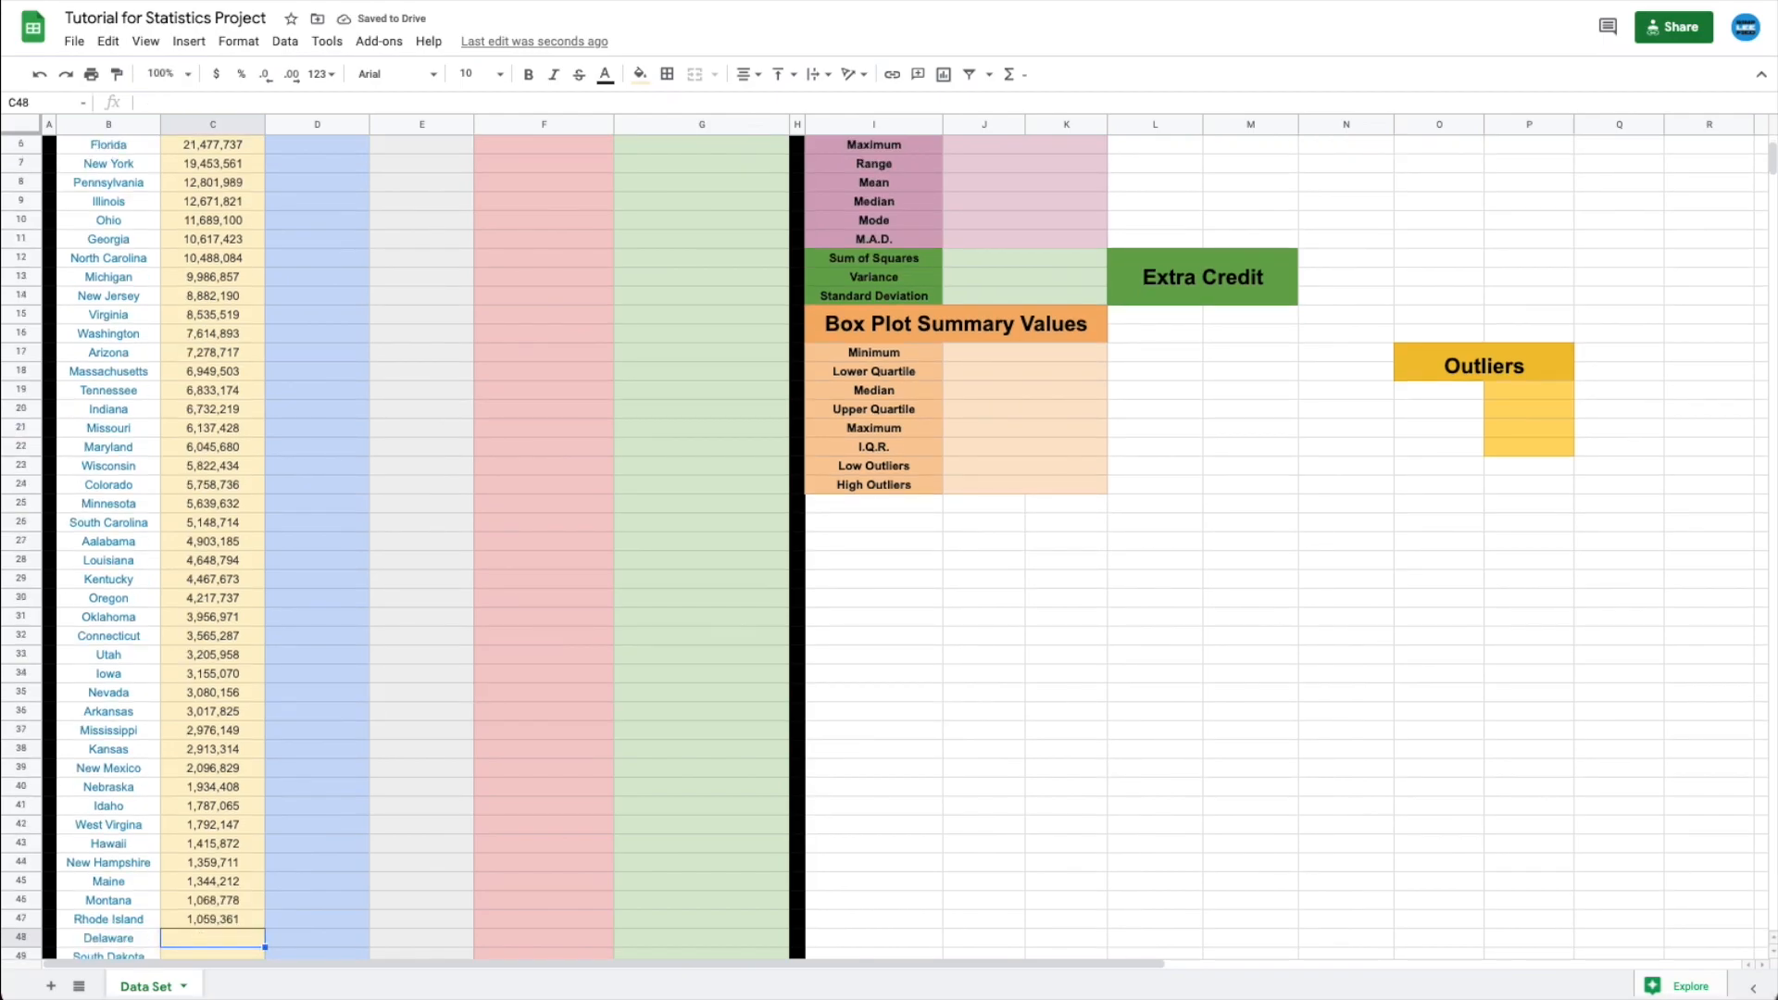
{"action": "key", "text": "Return"}
{"action": "type", "text": "884659"}
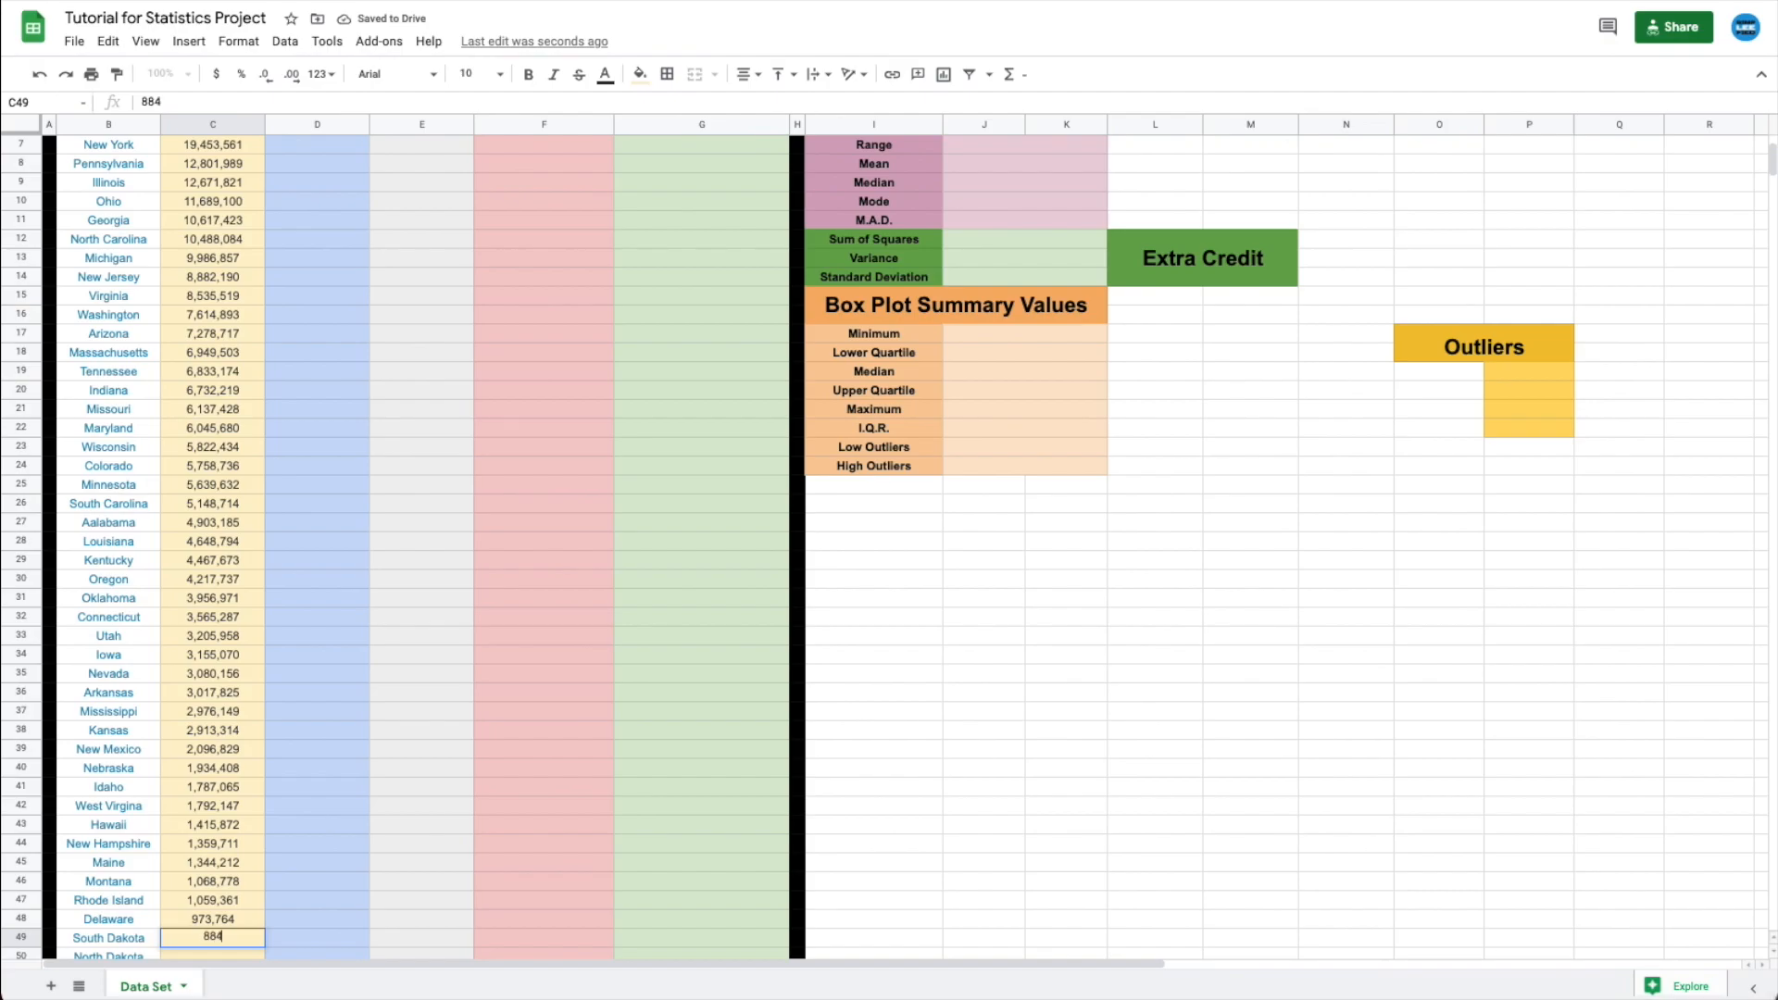
{"action": "key", "text": "Return"}
{"action": "type", "text": "762,062"}
{"action": "key", "text": "Return"}
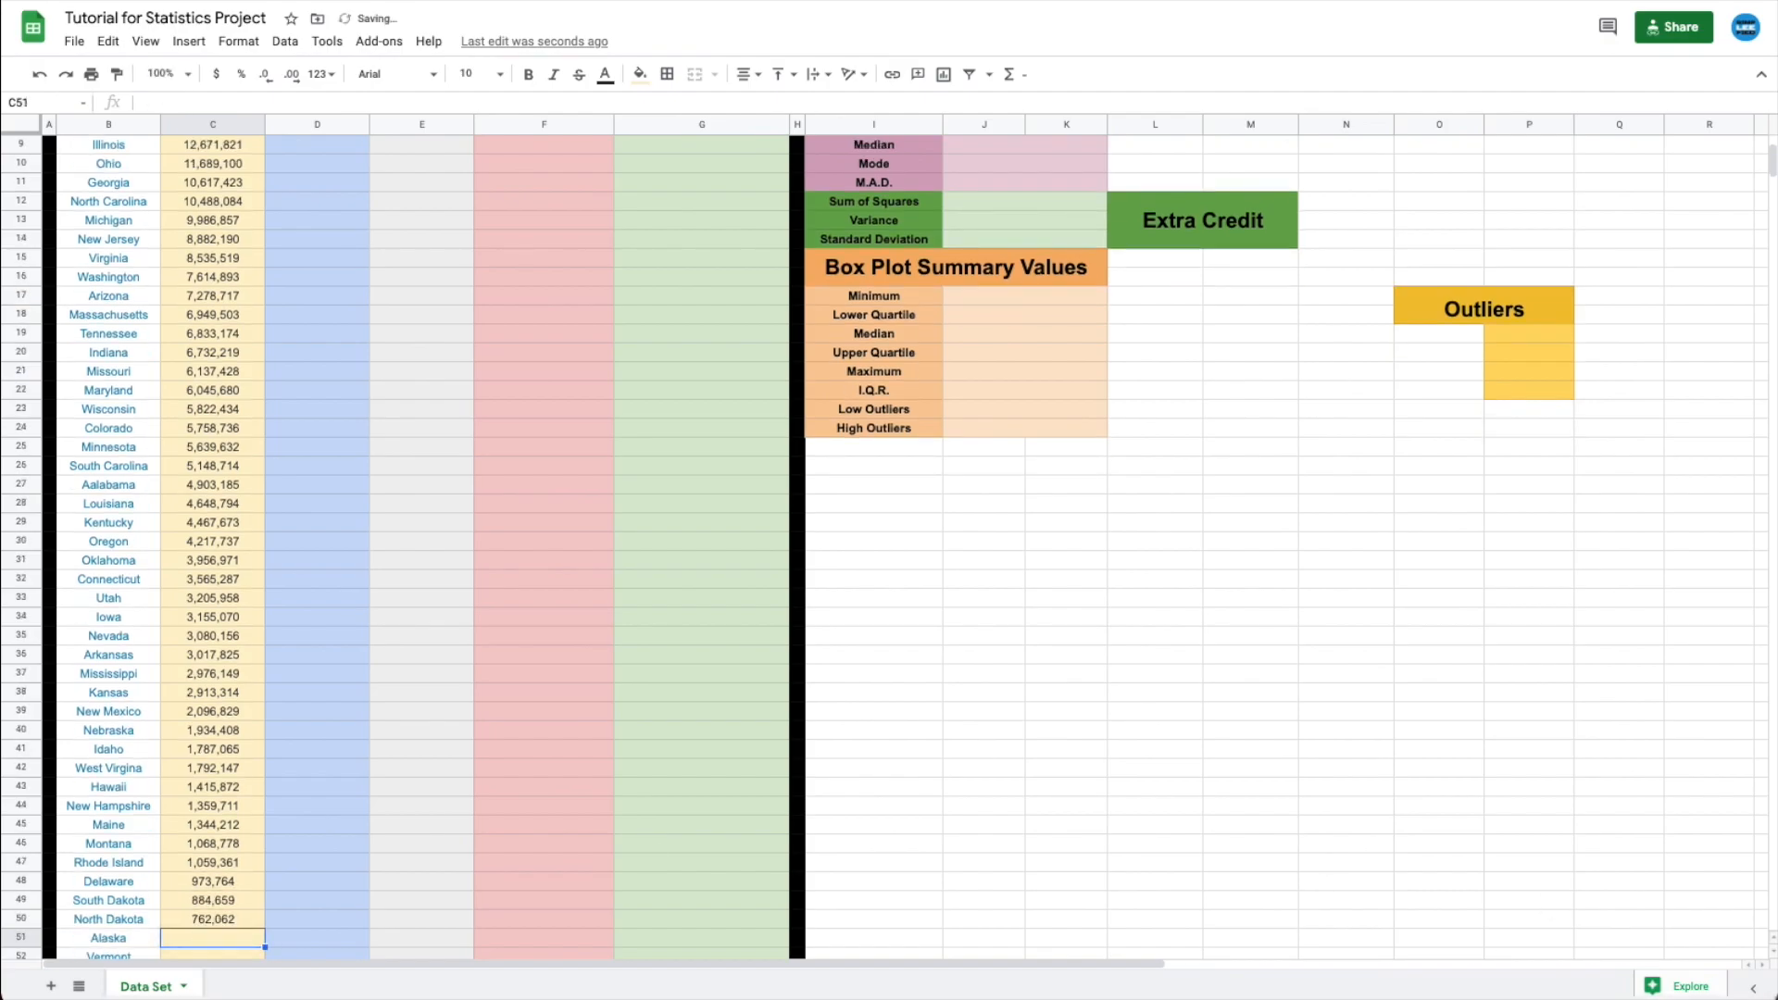
{"action": "type", "text": "731545"}
{"action": "key", "text": "Return"}
{"action": "type", "text": "623,989"}
{"action": "key", "text": "Return"}
{"action": "type", "text": "578,759"}
{"action": "key", "text": "Return"}
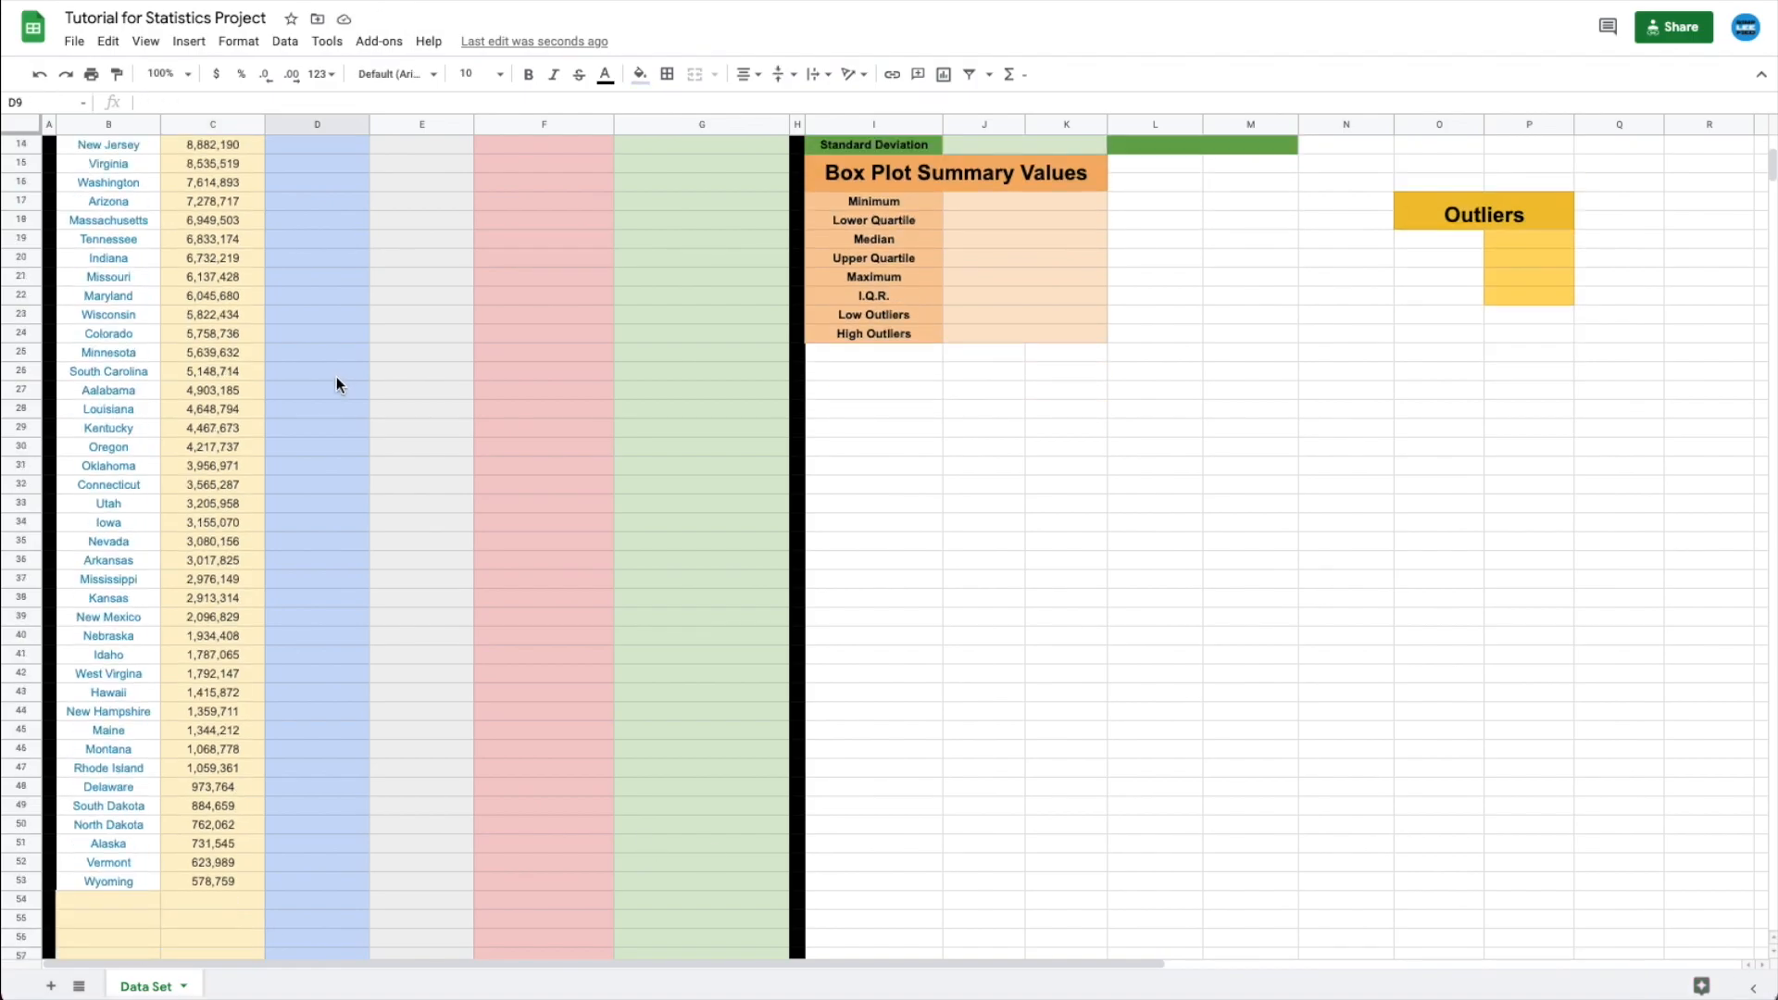
{"action": "scroll", "coordinate": [337, 377], "scroll_direction": "up", "scroll_amount": 1}
{"action": "scroll", "coordinate": [337, 378], "scroll_direction": "up", "scroll_amount": 4}
{"action": "left_click", "coordinate": [91, 222]}
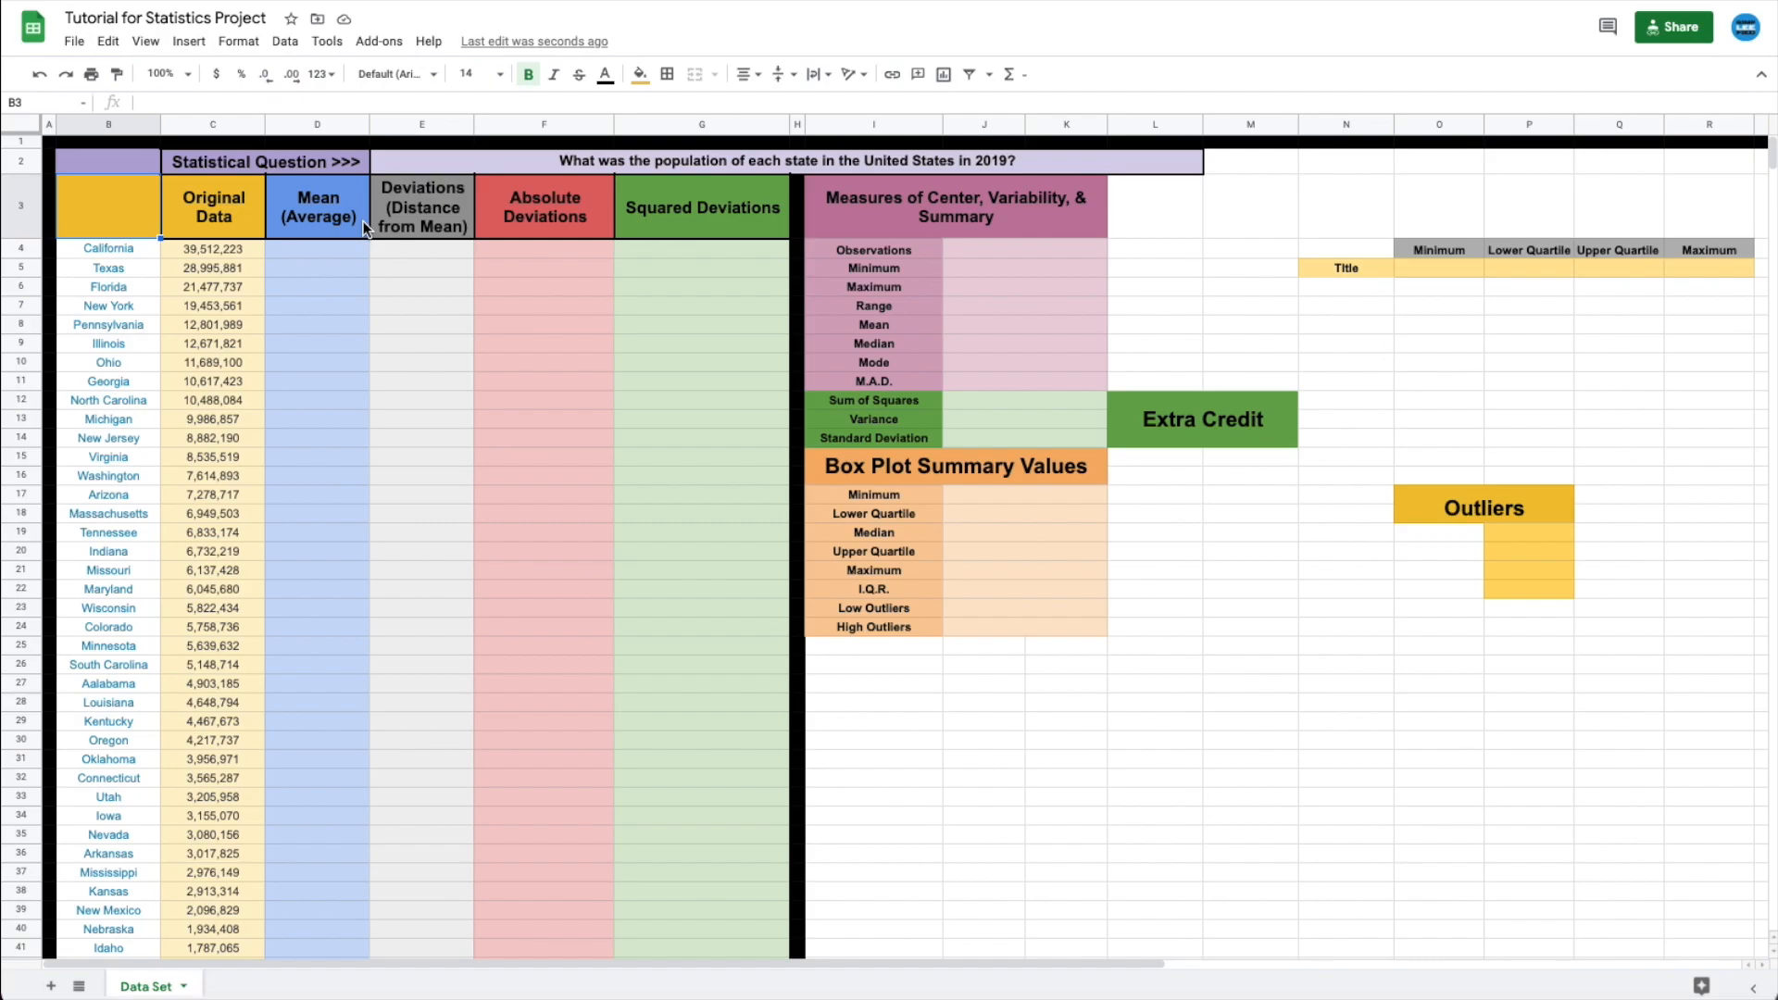
{"action": "left_click", "coordinate": [897, 222]}
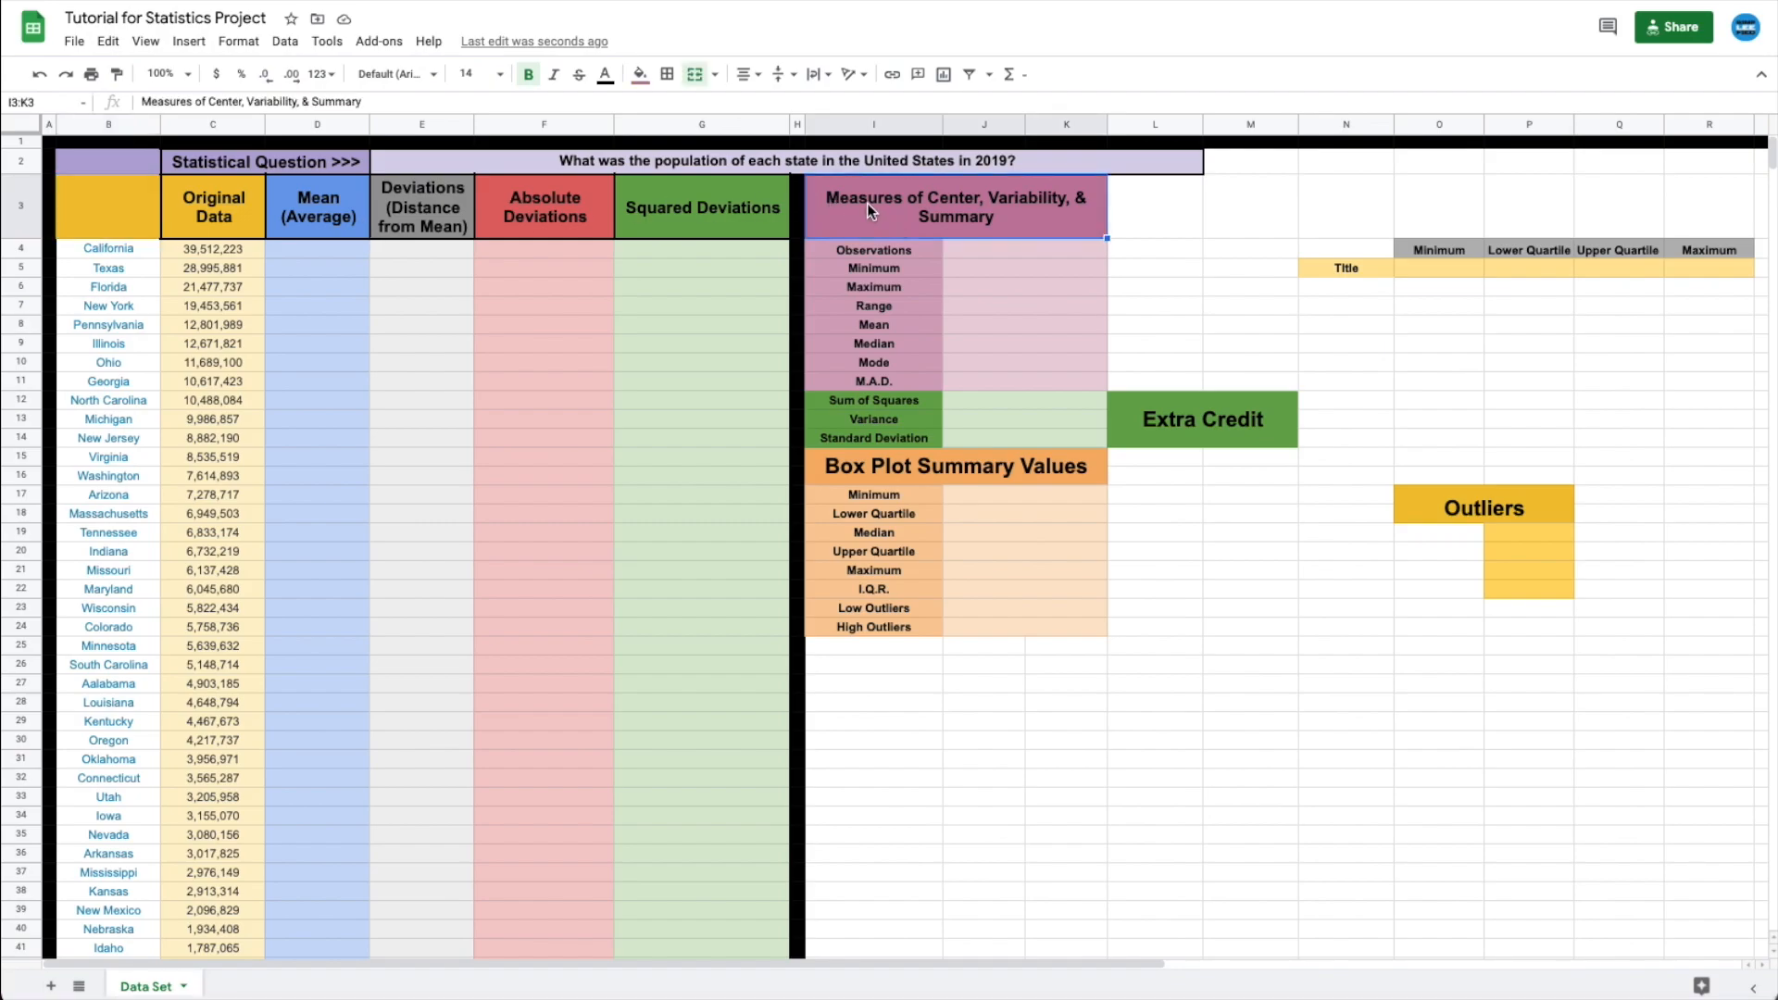
- Enter =count(c4:c53) in the Observations cell J4
{"action": "left_click", "coordinate": [968, 250]}
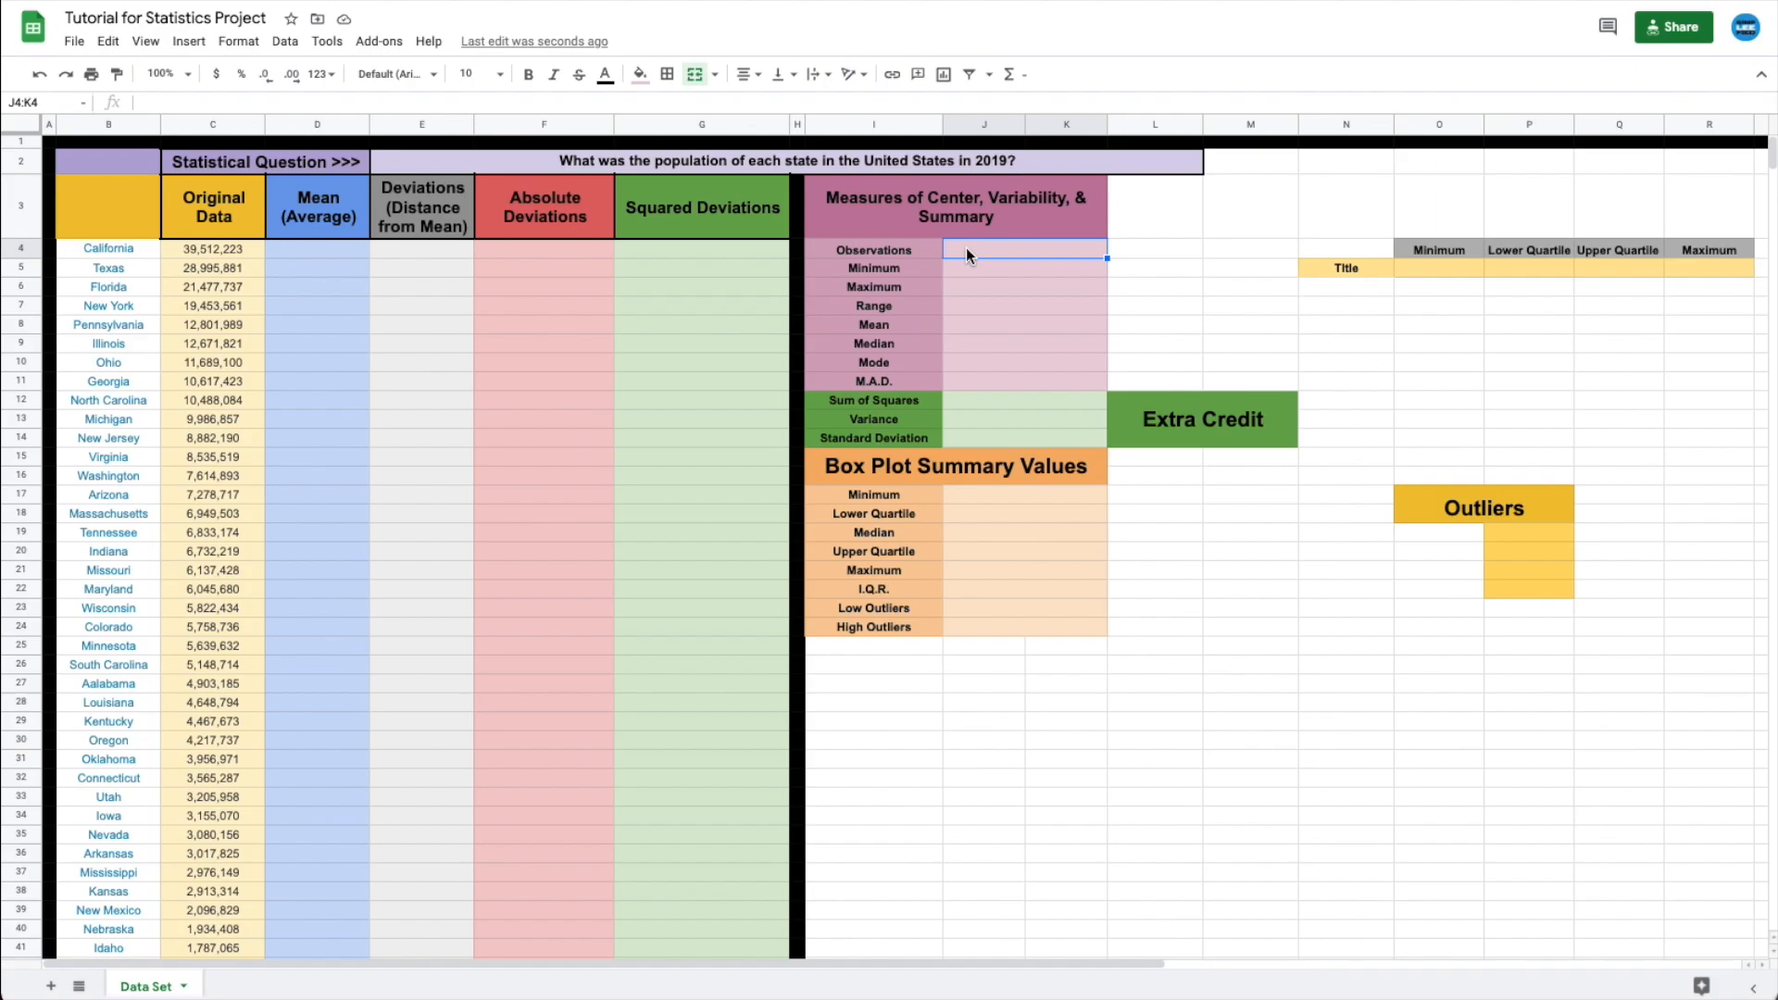
{"action": "type", "text": "="}
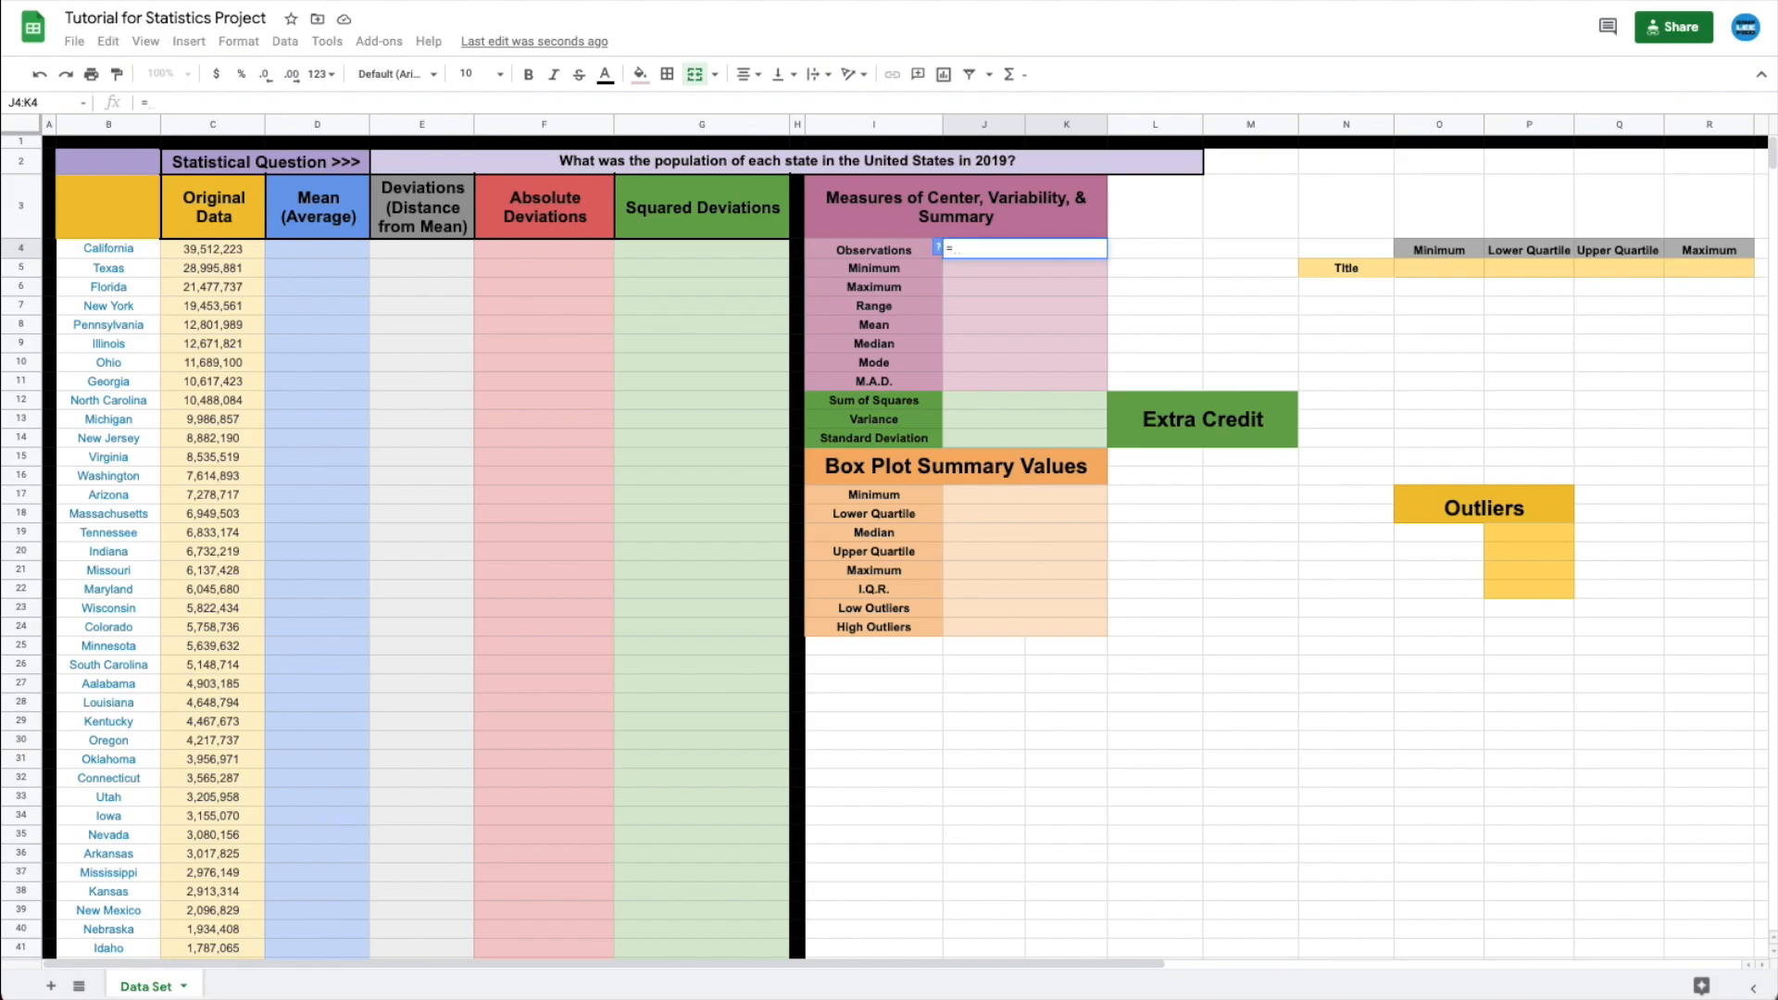
{"action": "type", "text": "c"}
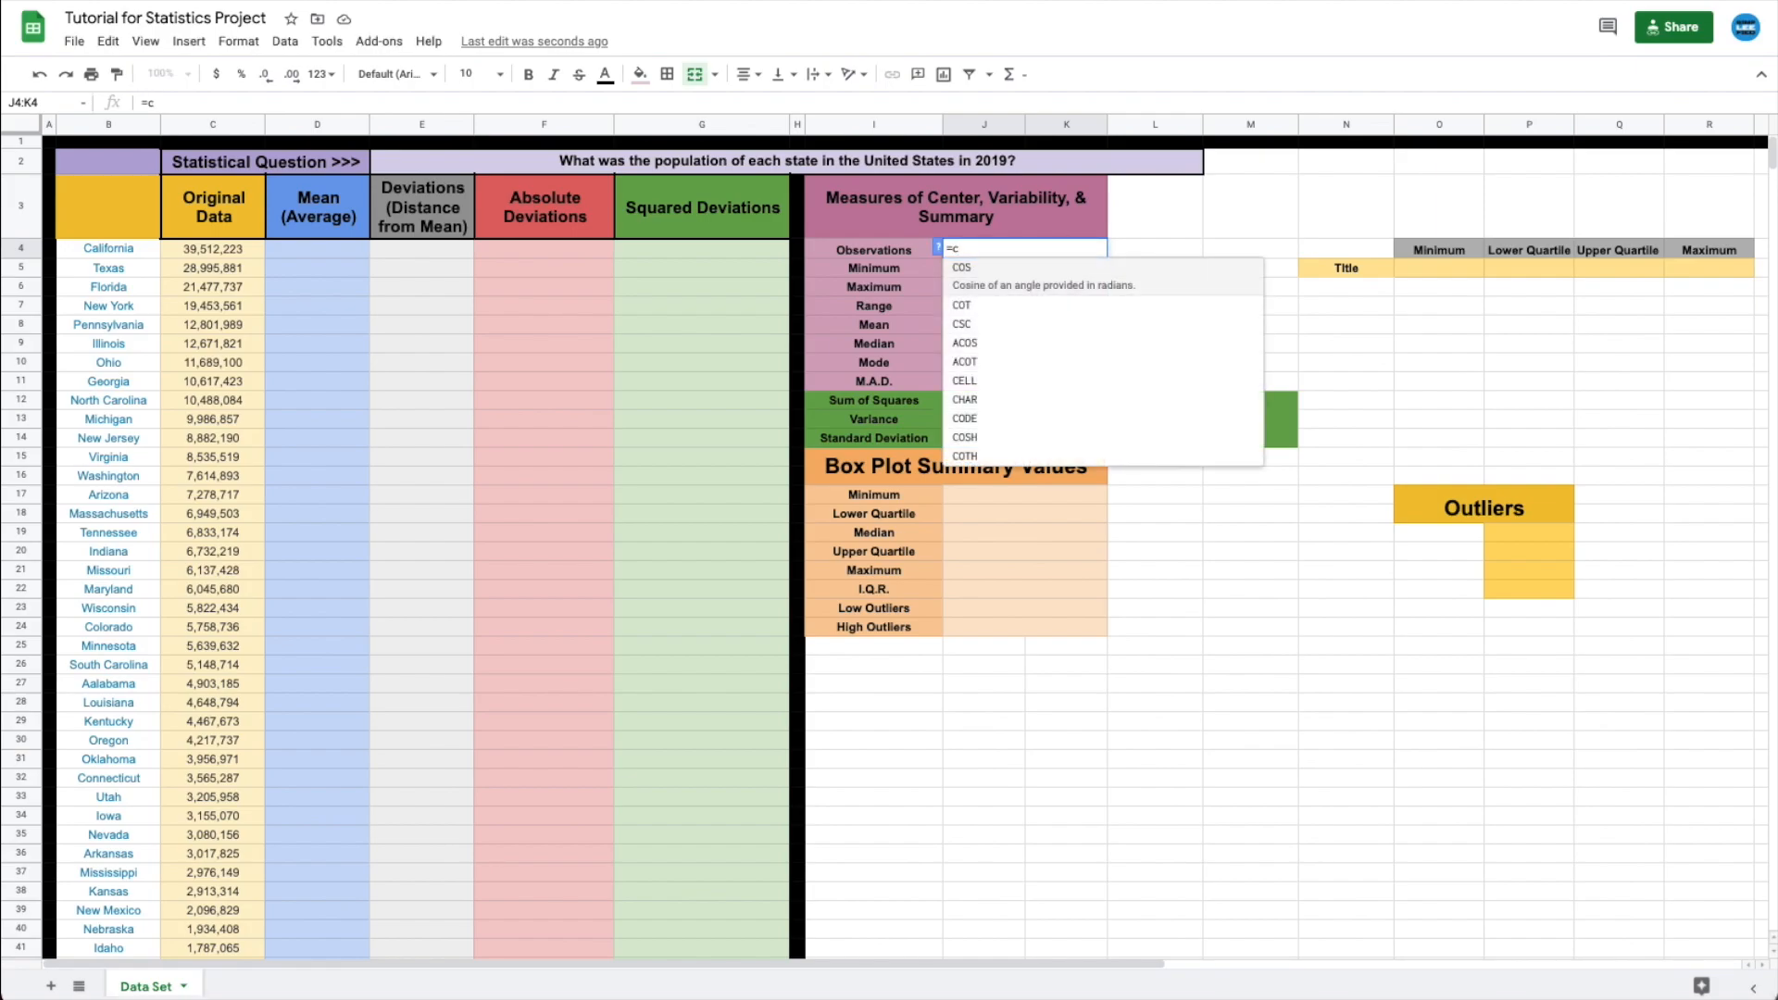
{"action": "type", "text": "ount"}
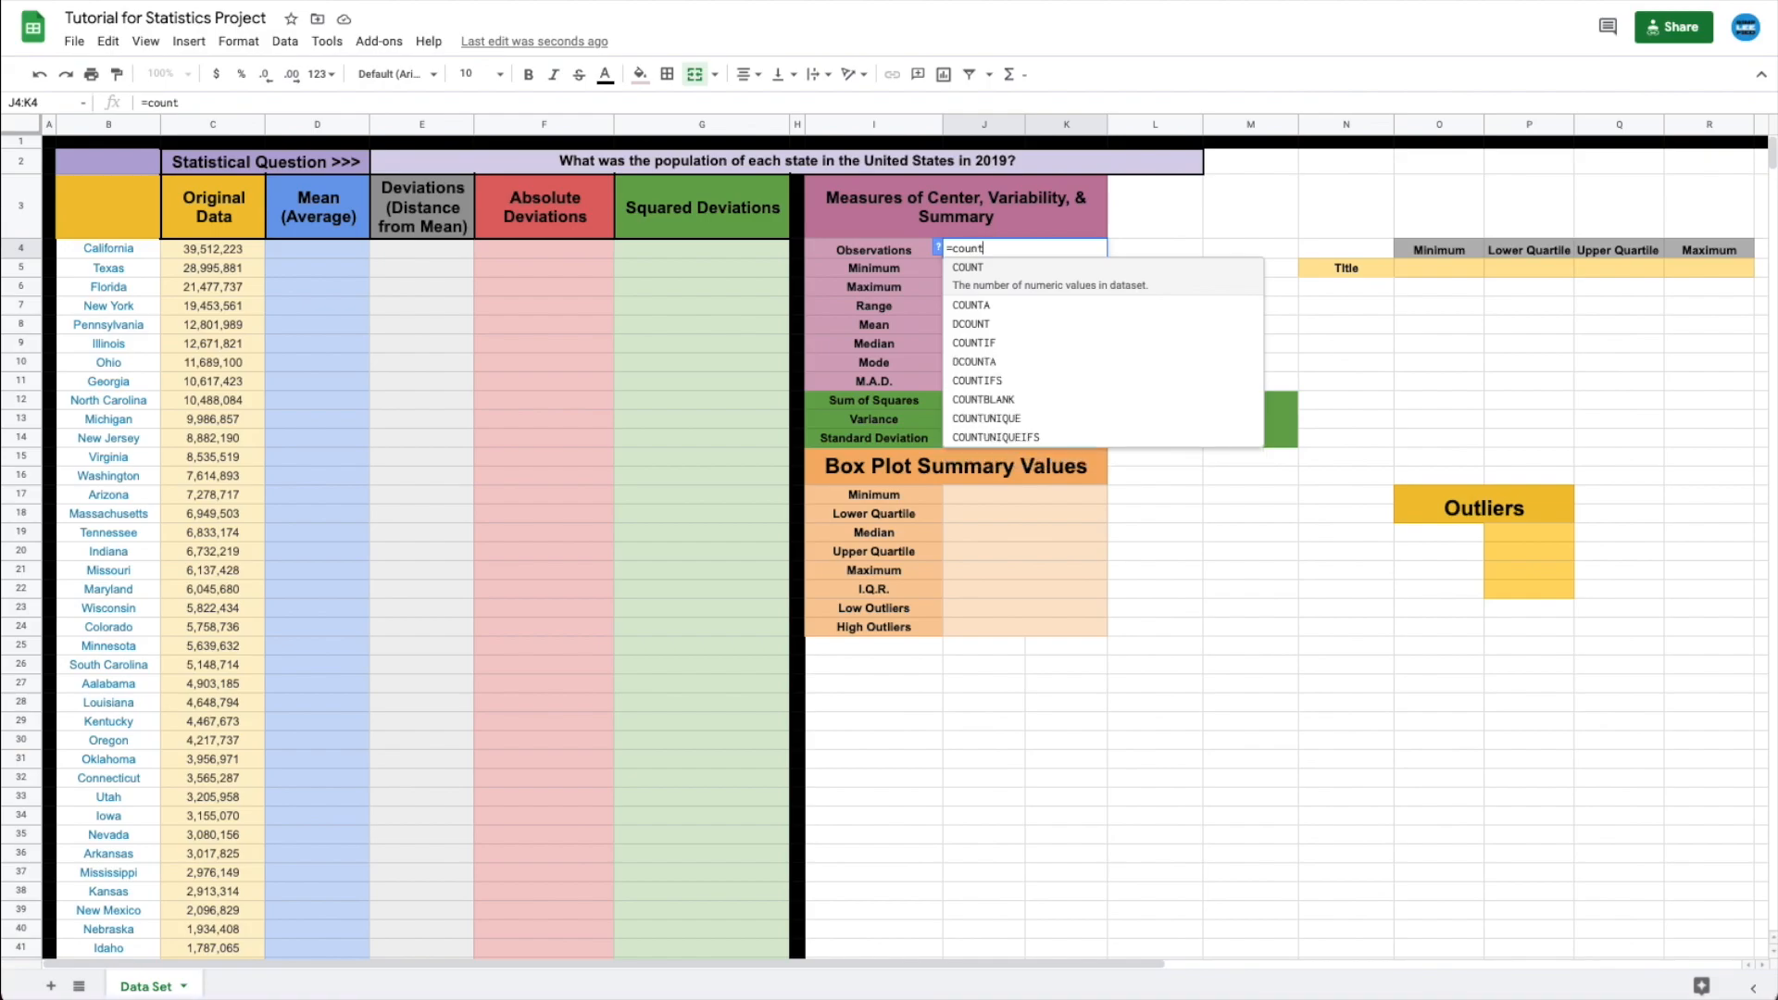
{"action": "type", "text": "("}
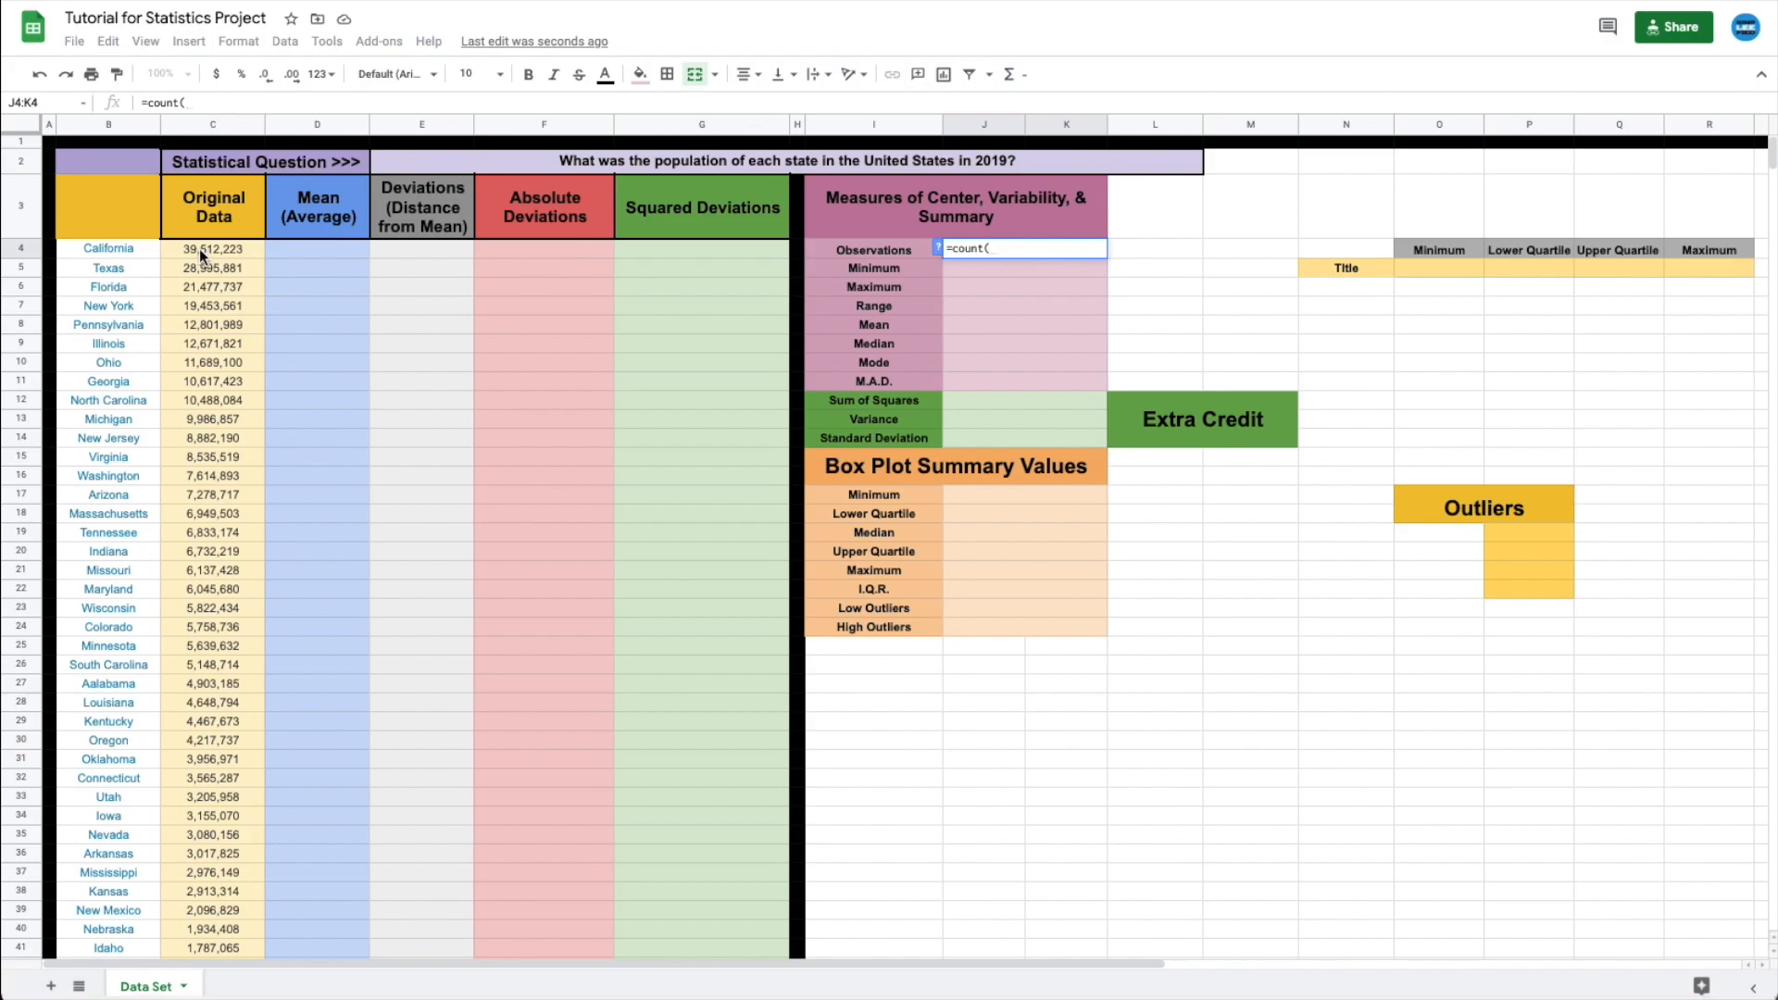
{"action": "type", "text": "c4"}
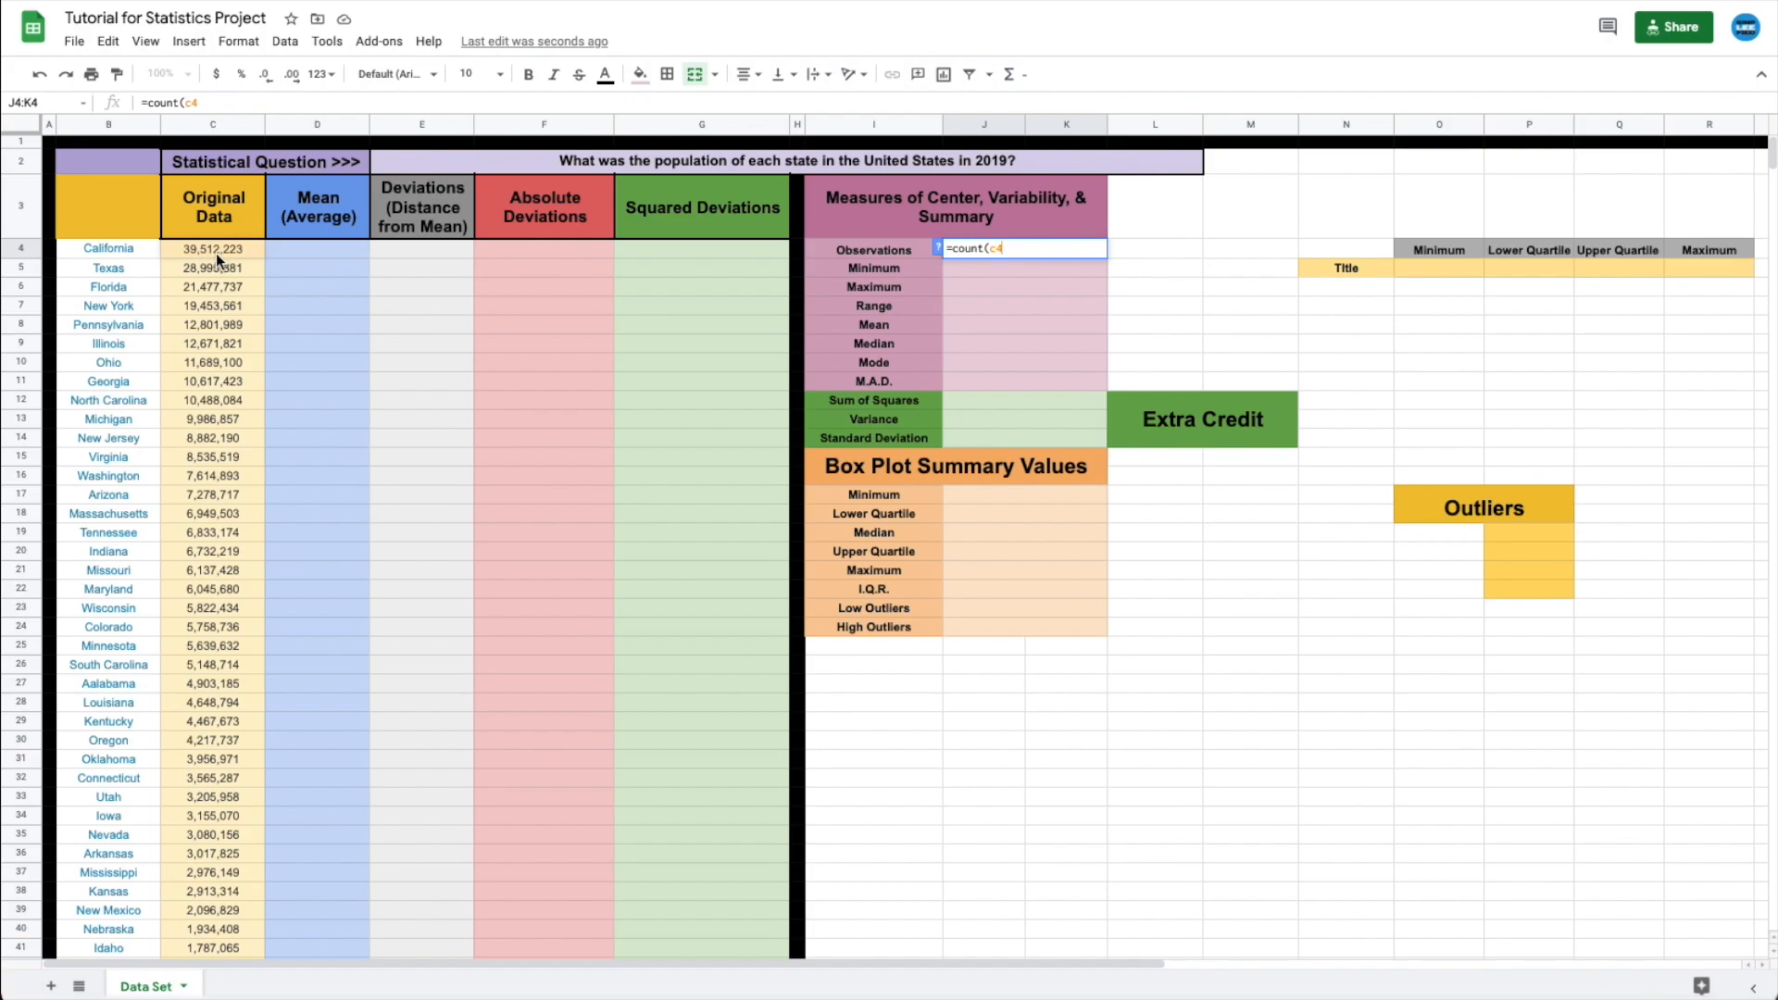
{"action": "type", "text": ":"}
{"action": "scroll", "coordinate": [206, 331], "scroll_direction": "down", "scroll_amount": 5}
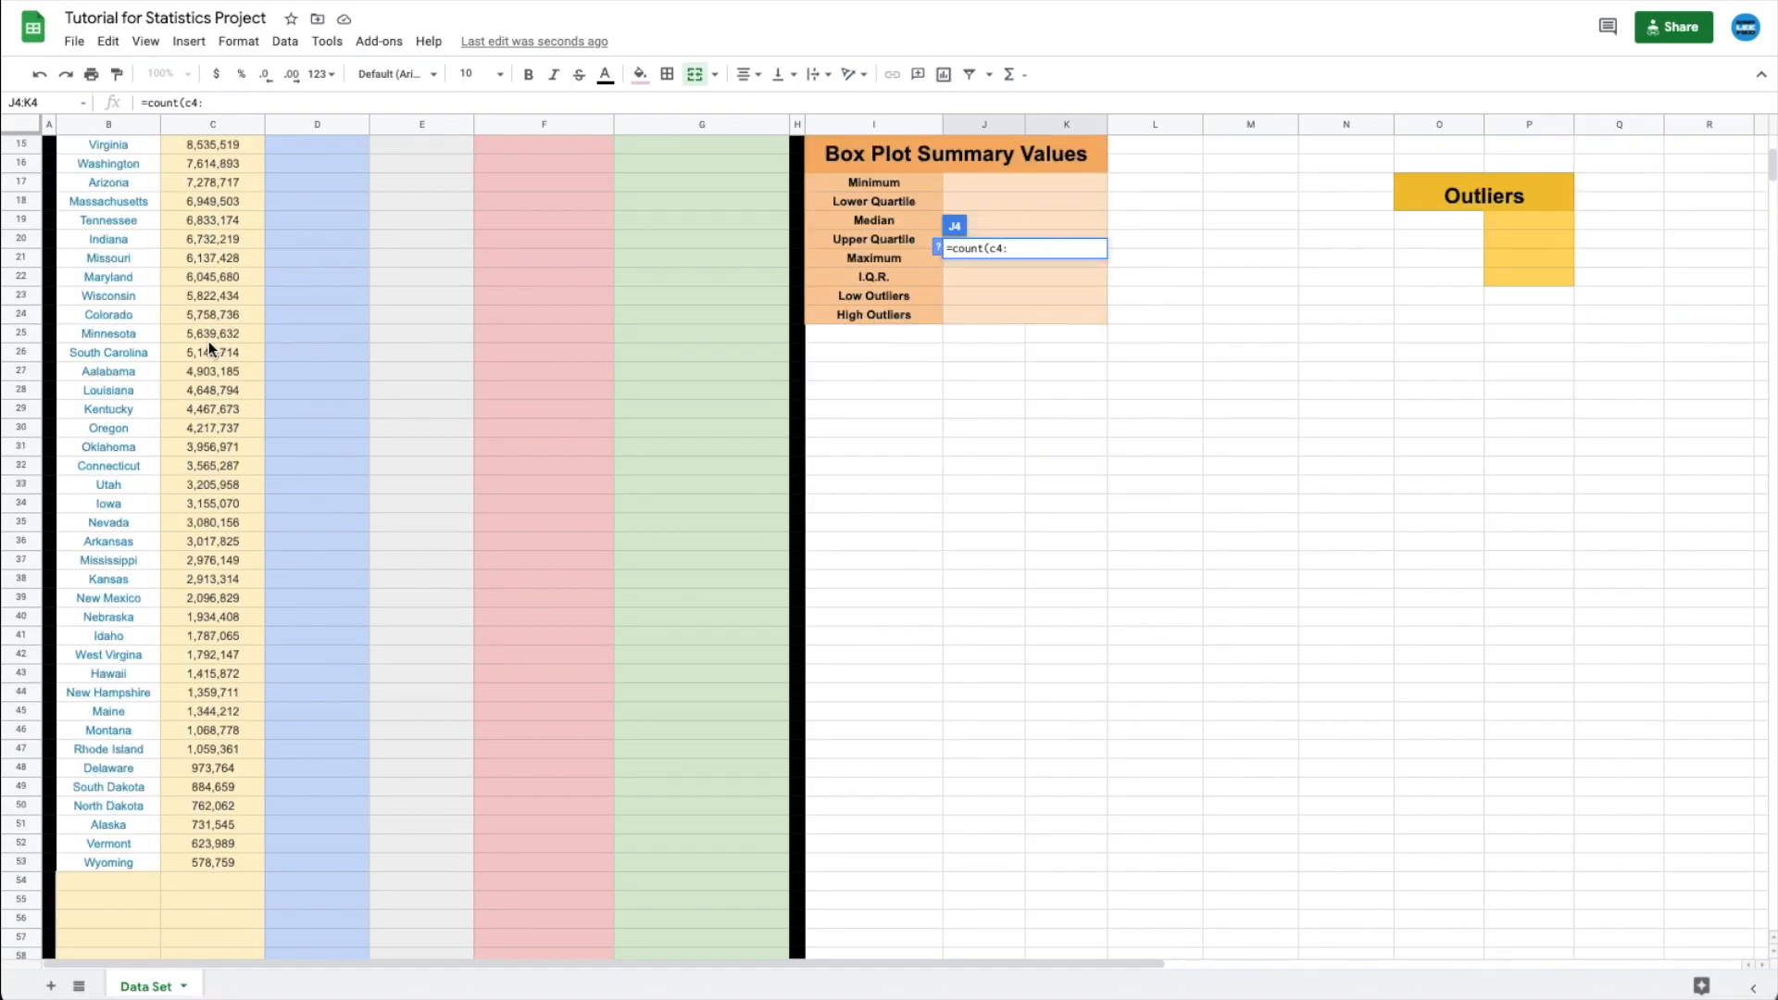
{"action": "left_click", "coordinate": [205, 863]}
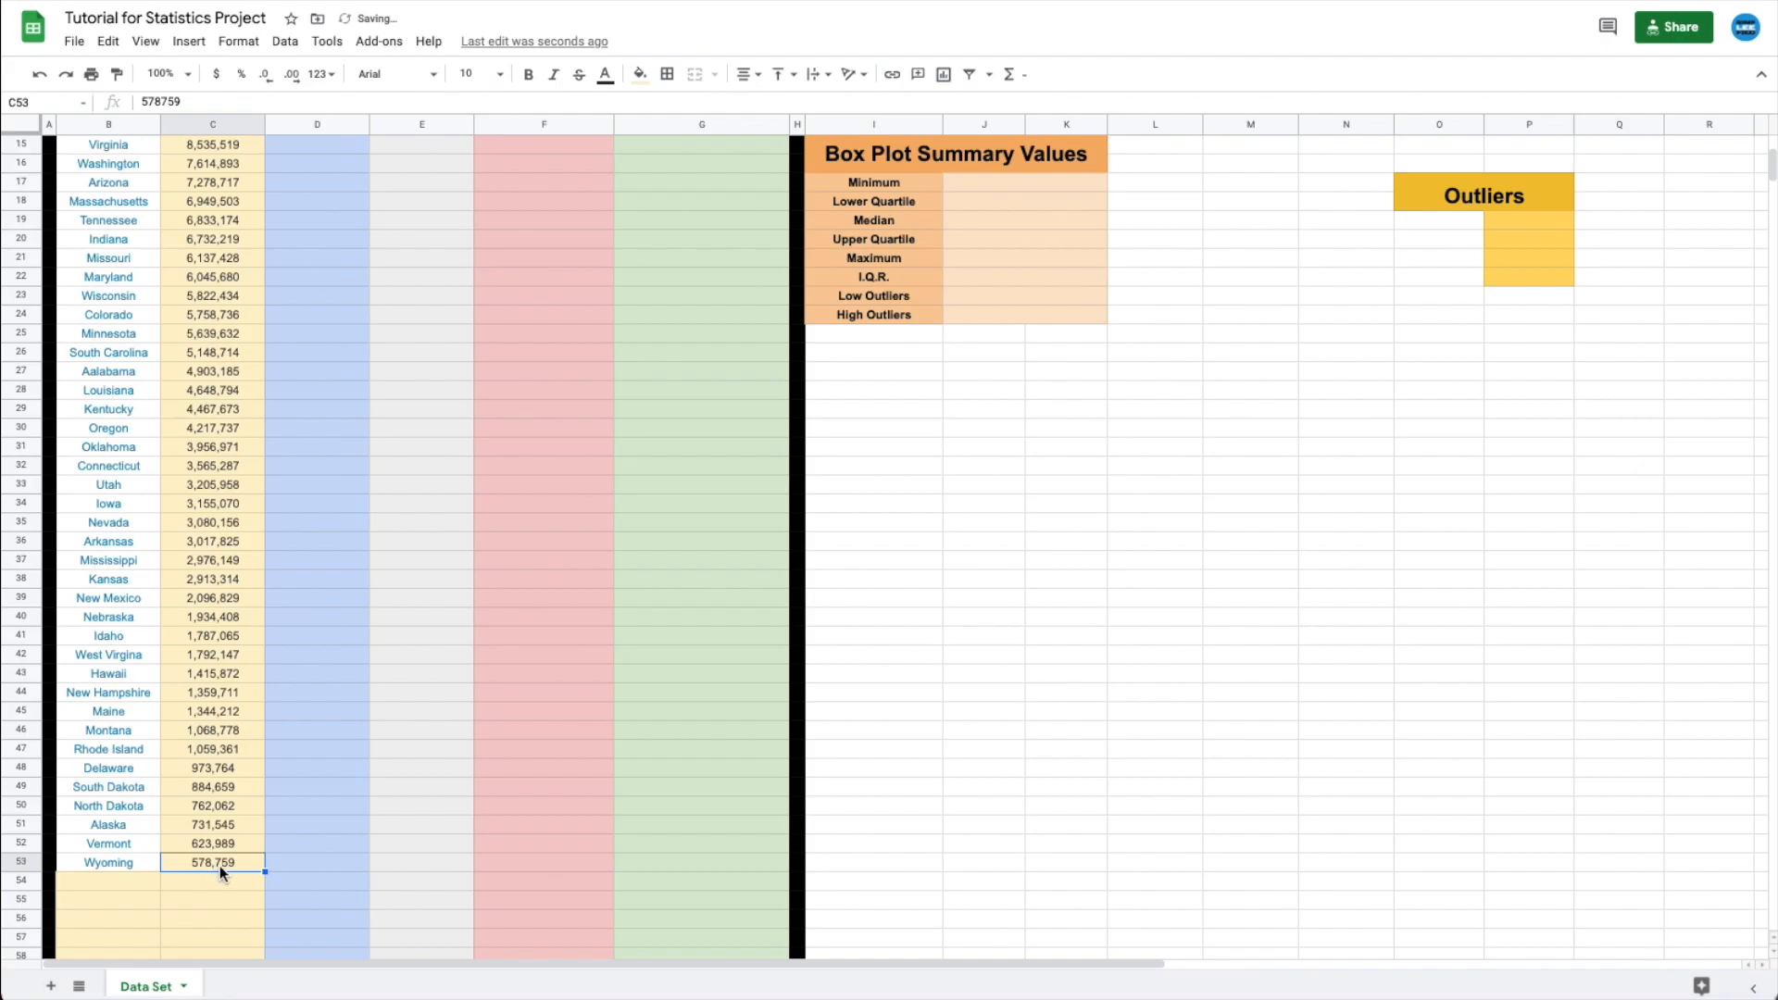
{"action": "scroll", "coordinate": [237, 810], "scroll_direction": "up", "scroll_amount": 5}
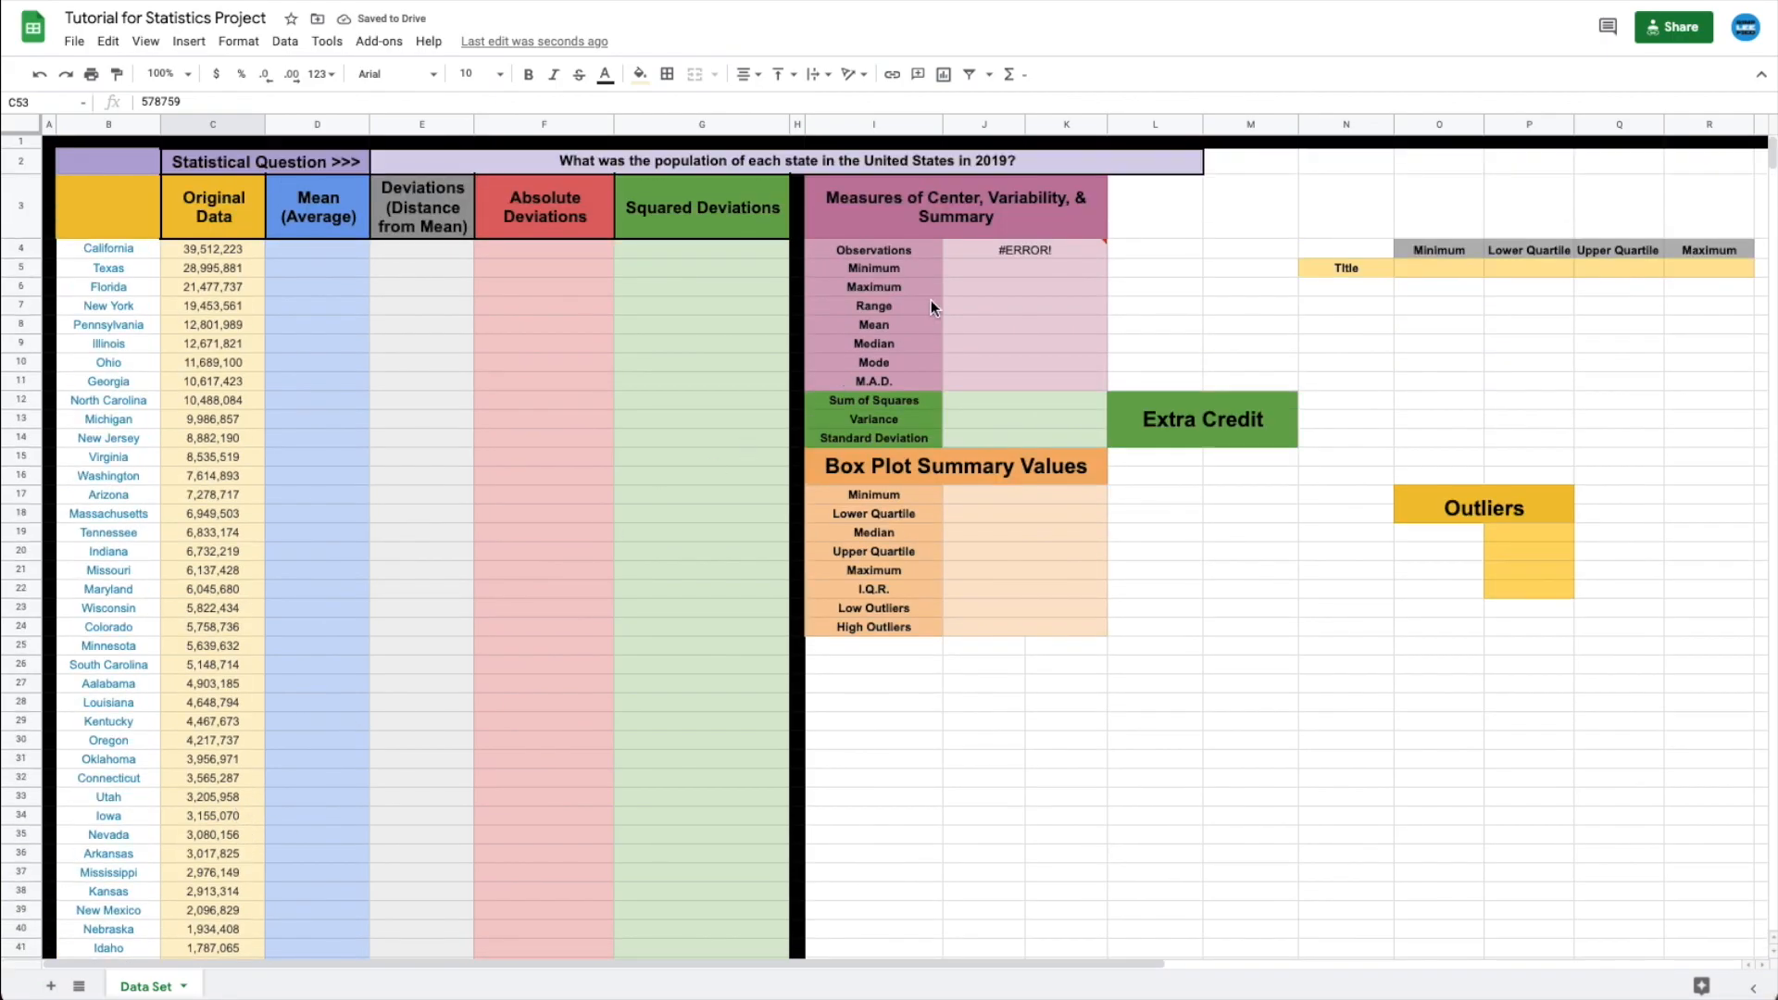
{"action": "double_click", "coordinate": [998, 246]}
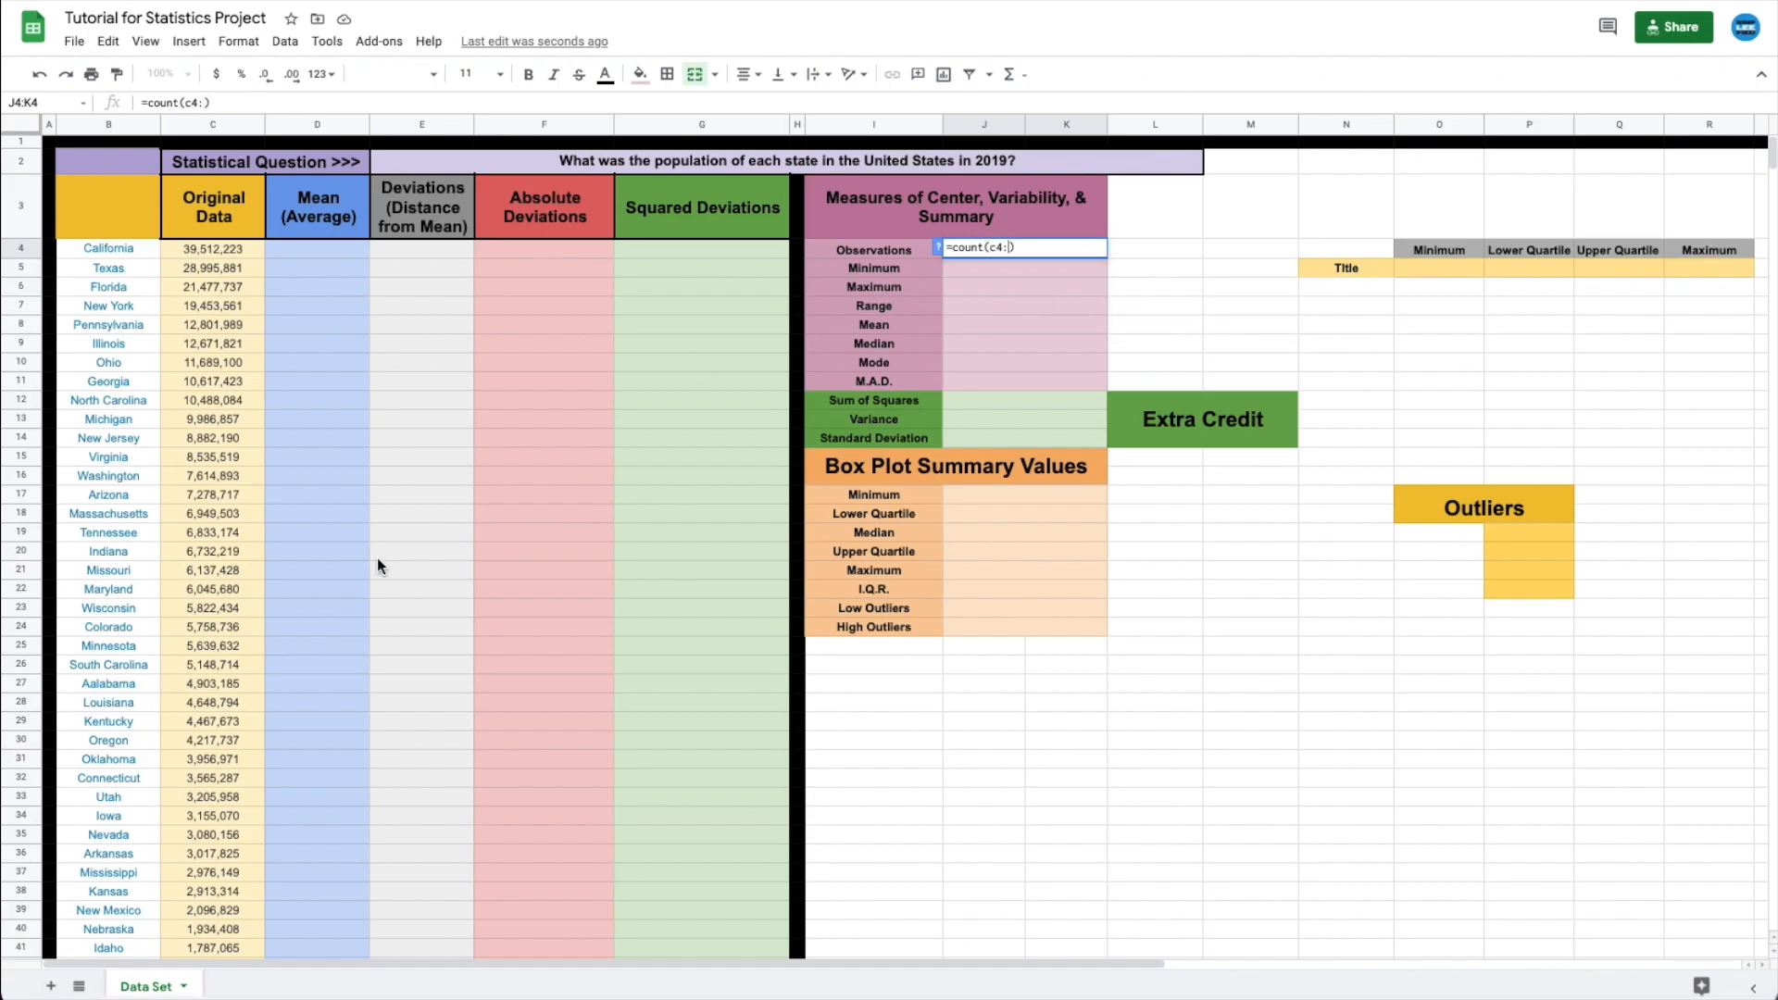
{"action": "scroll", "coordinate": [377, 561], "scroll_direction": "down", "scroll_amount": 3}
{"action": "scroll", "coordinate": [378, 567], "scroll_direction": "up", "scroll_amount": 3}
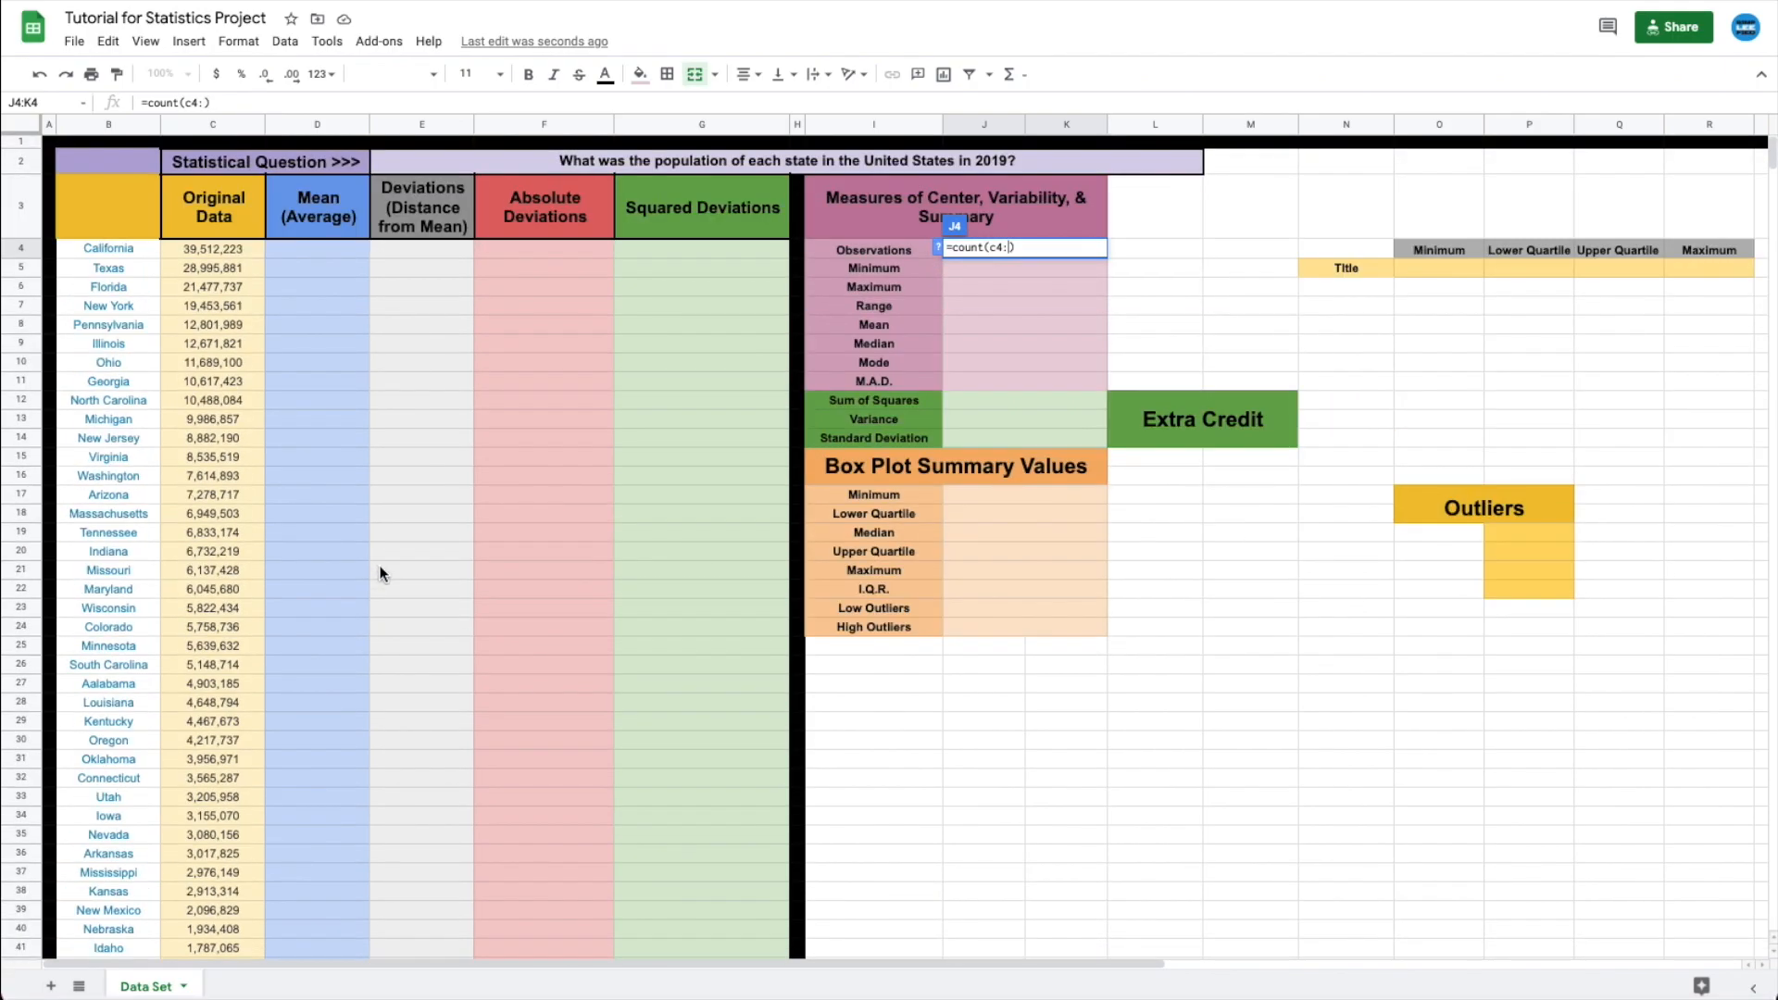
{"action": "type", "text": "c53"}
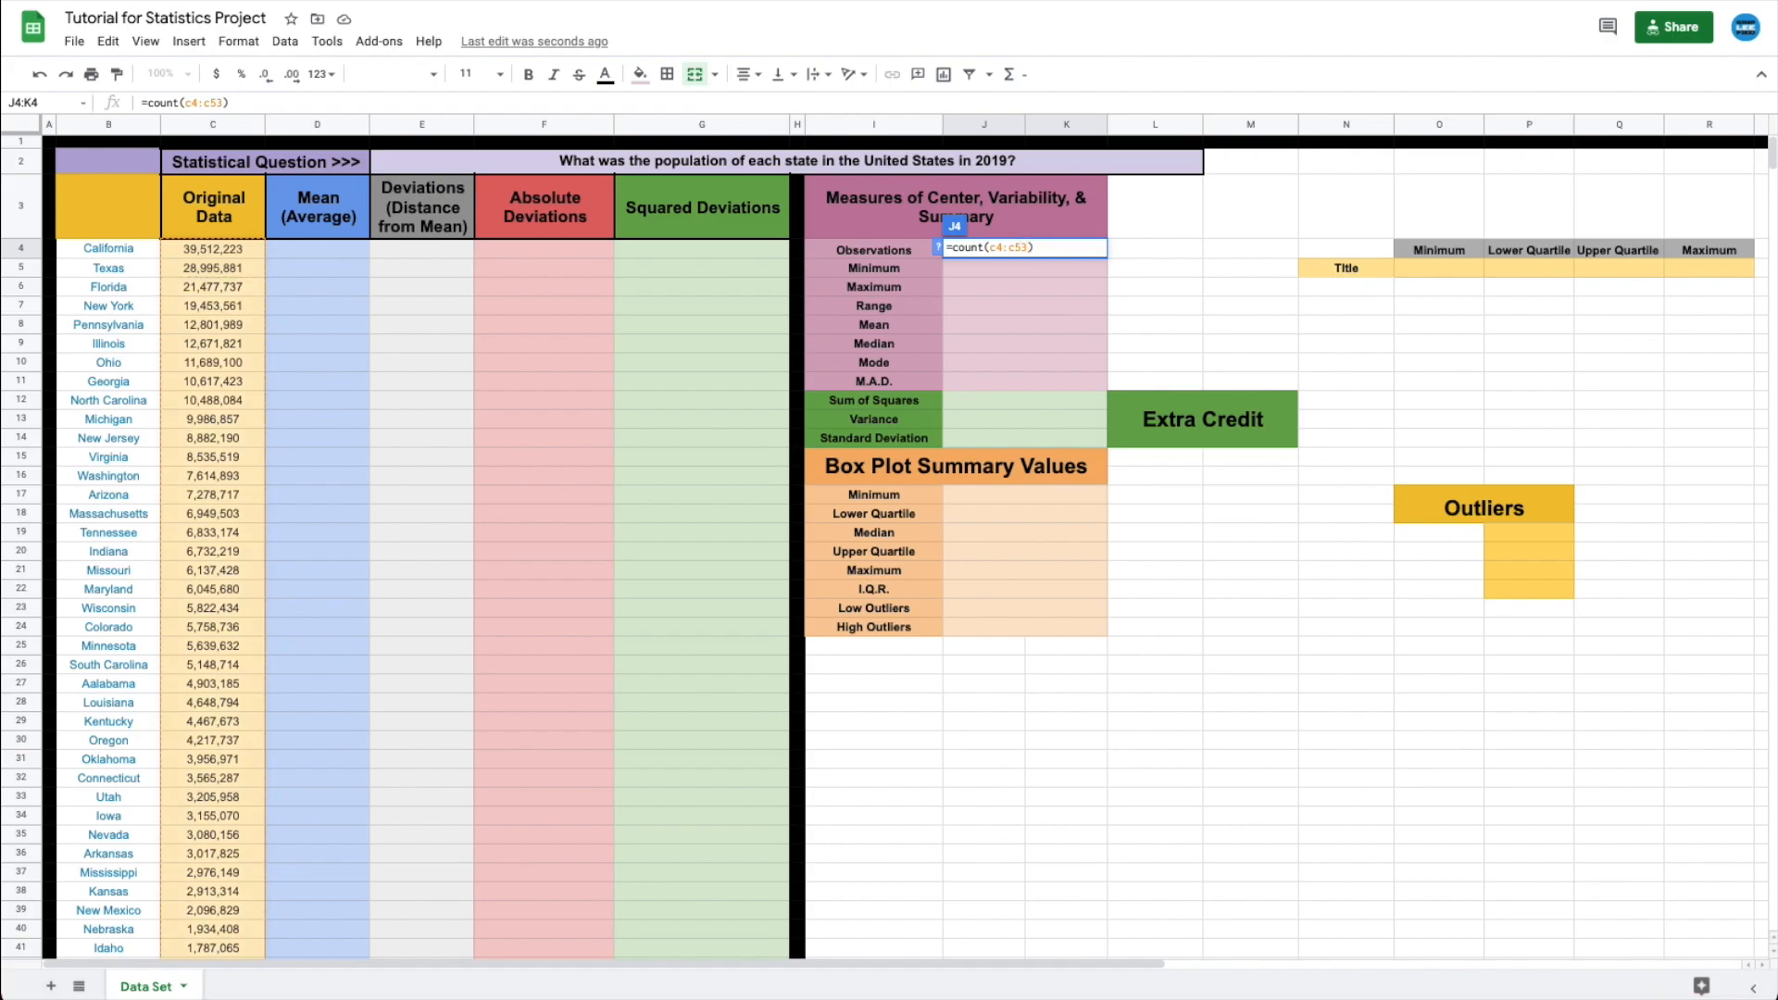
{"action": "key", "text": "Return"}
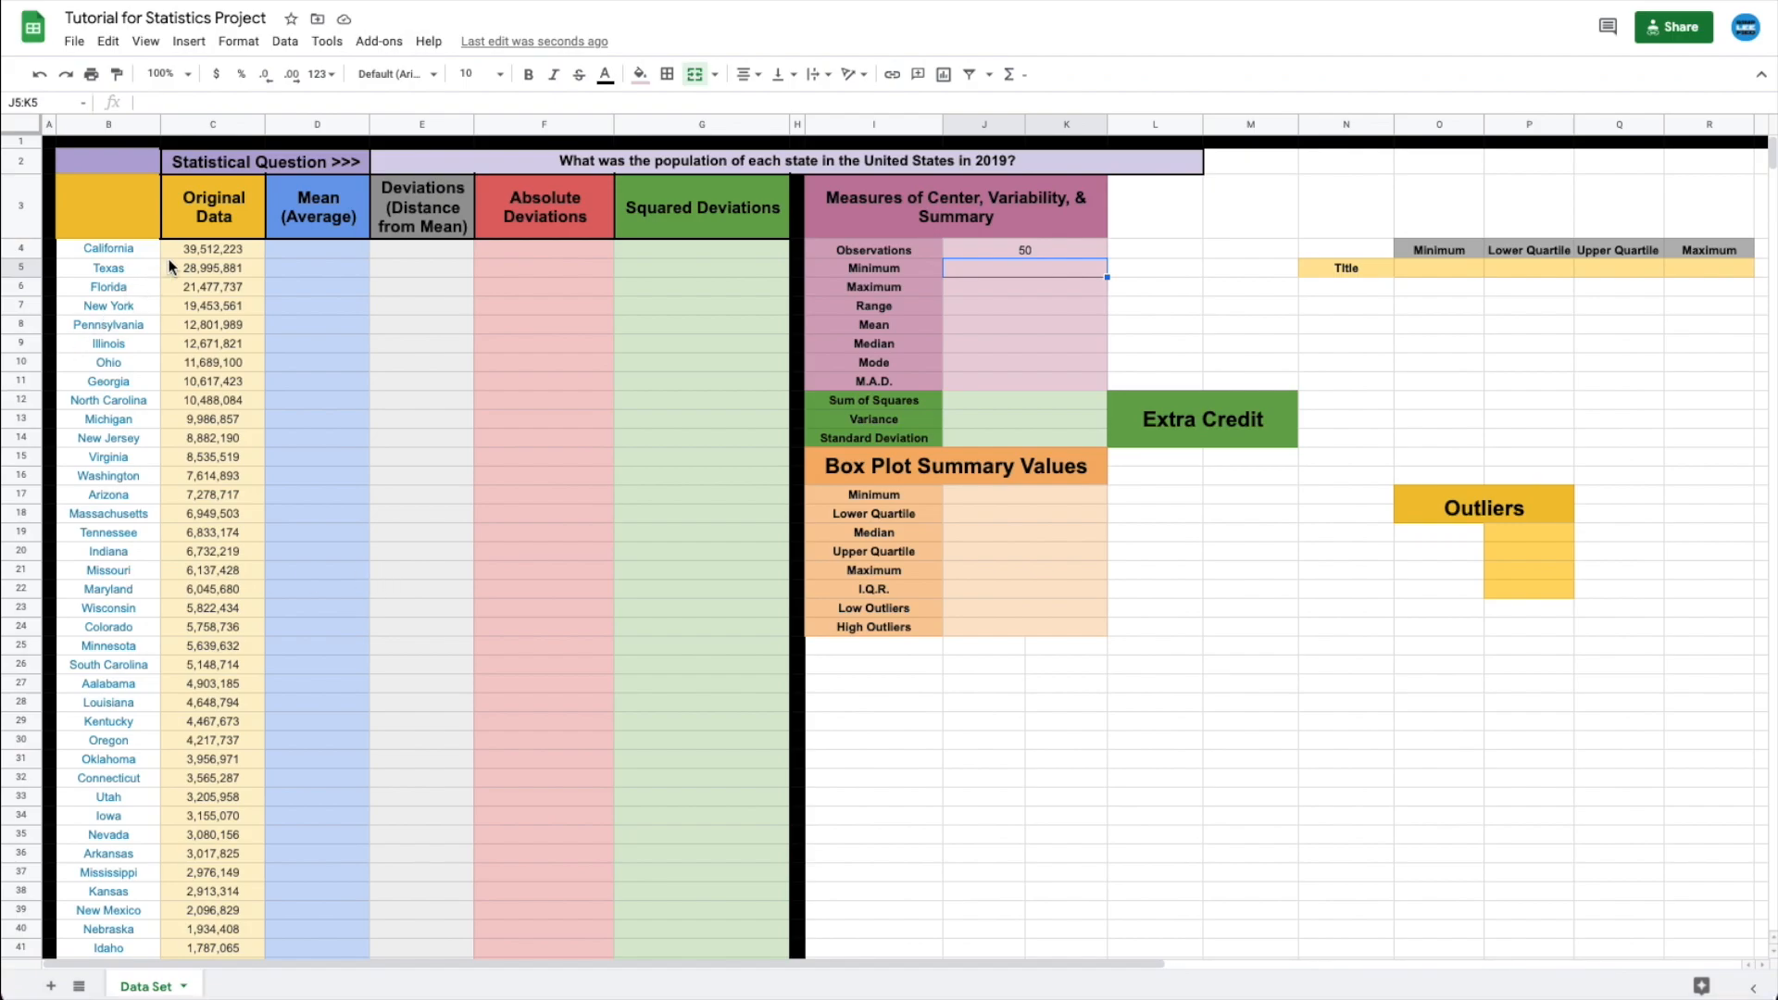
- Test the count by clearing California's population, then undo to restore it
{"action": "left_click", "coordinate": [197, 254]}
{"action": "key", "text": "Delete"}
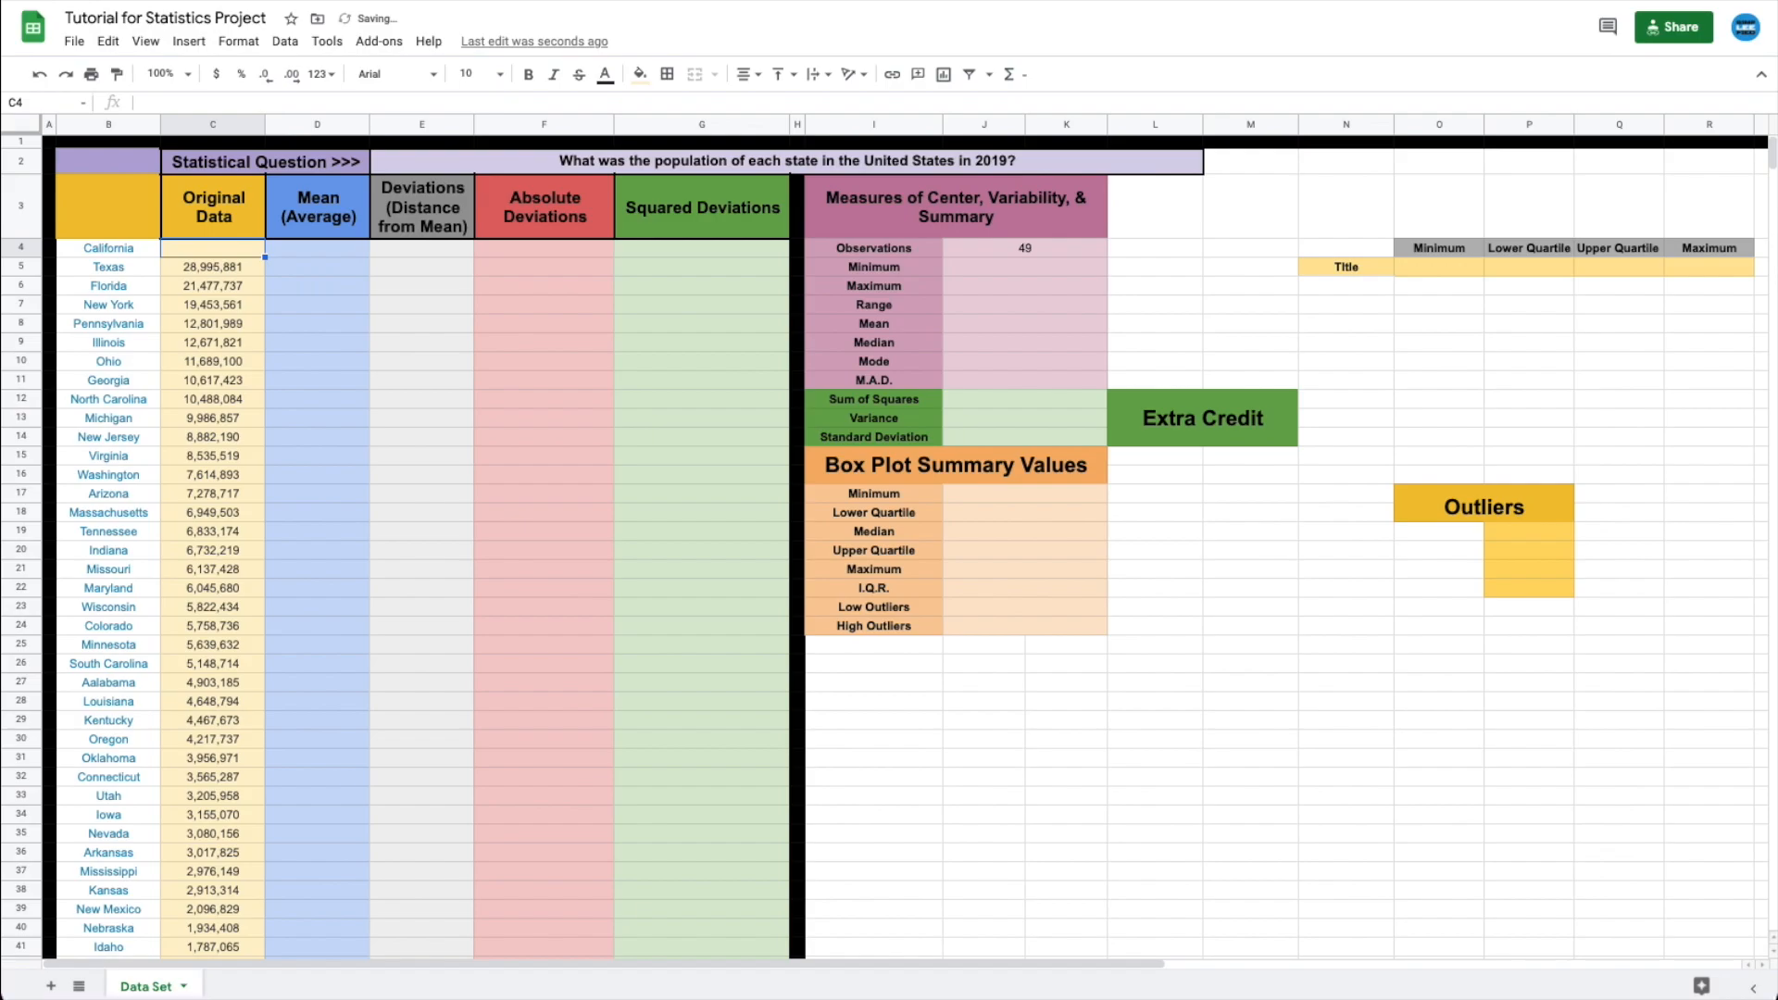
{"action": "left_click", "coordinate": [419, 361]}
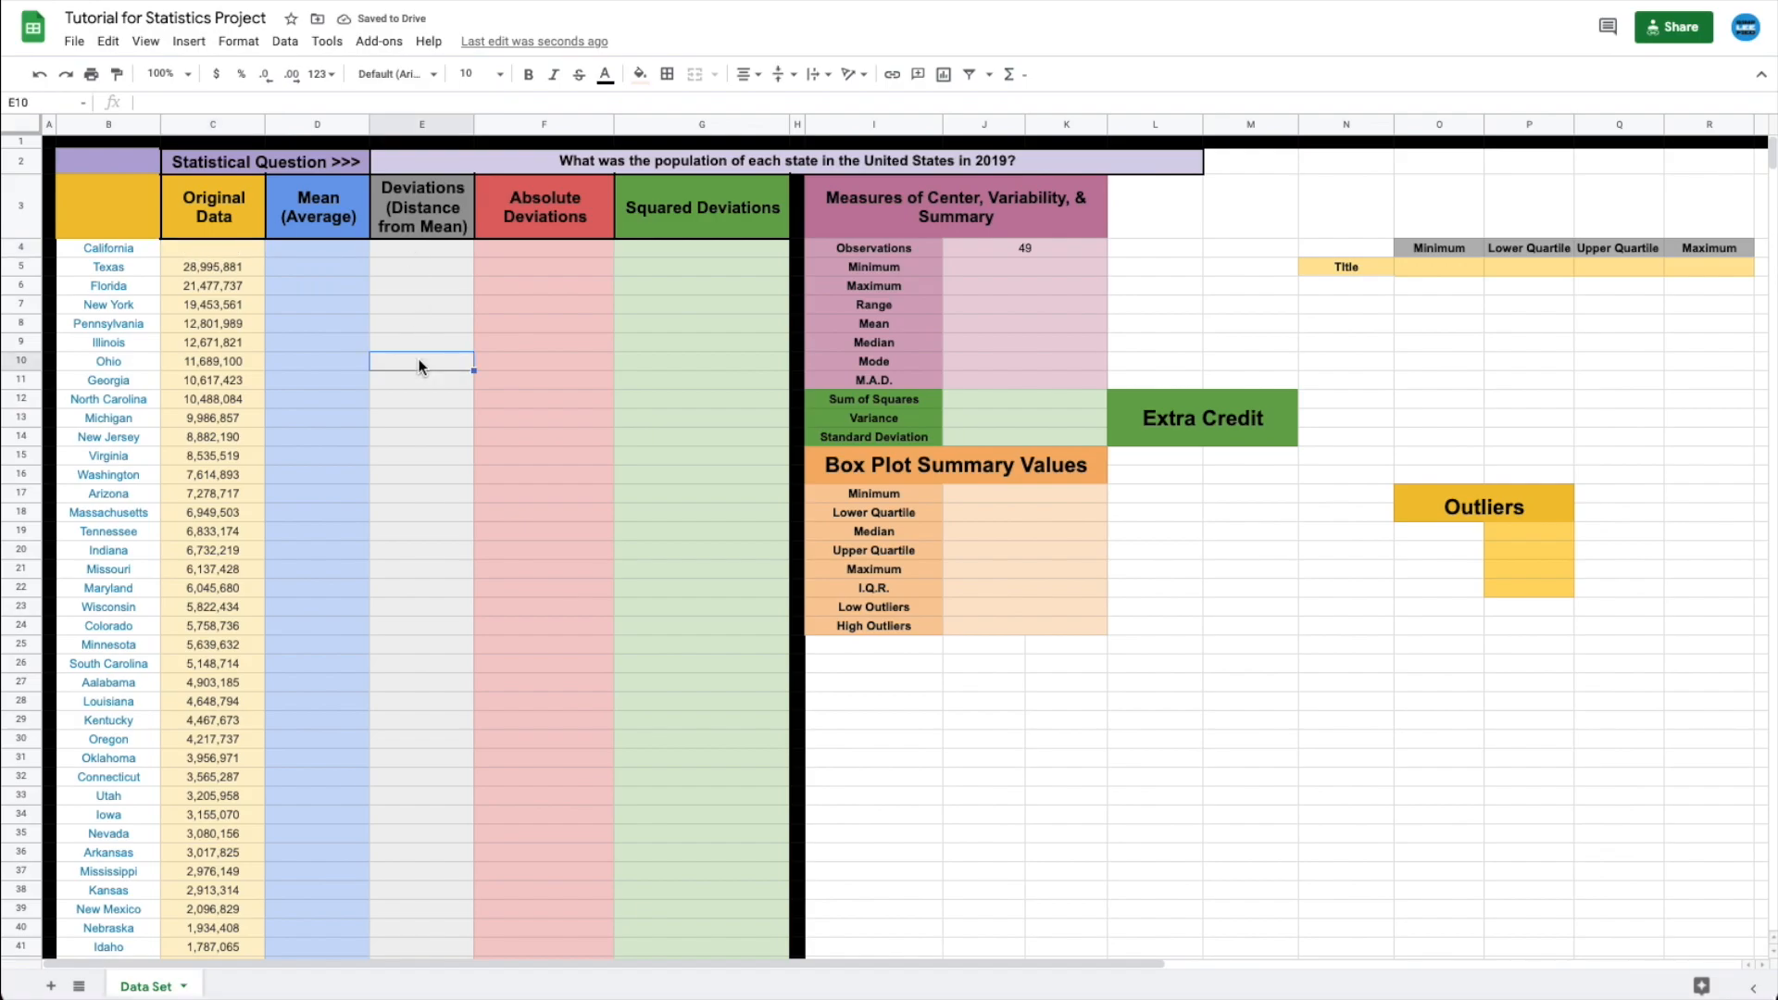
{"action": "key", "text": "ctrl+z"}
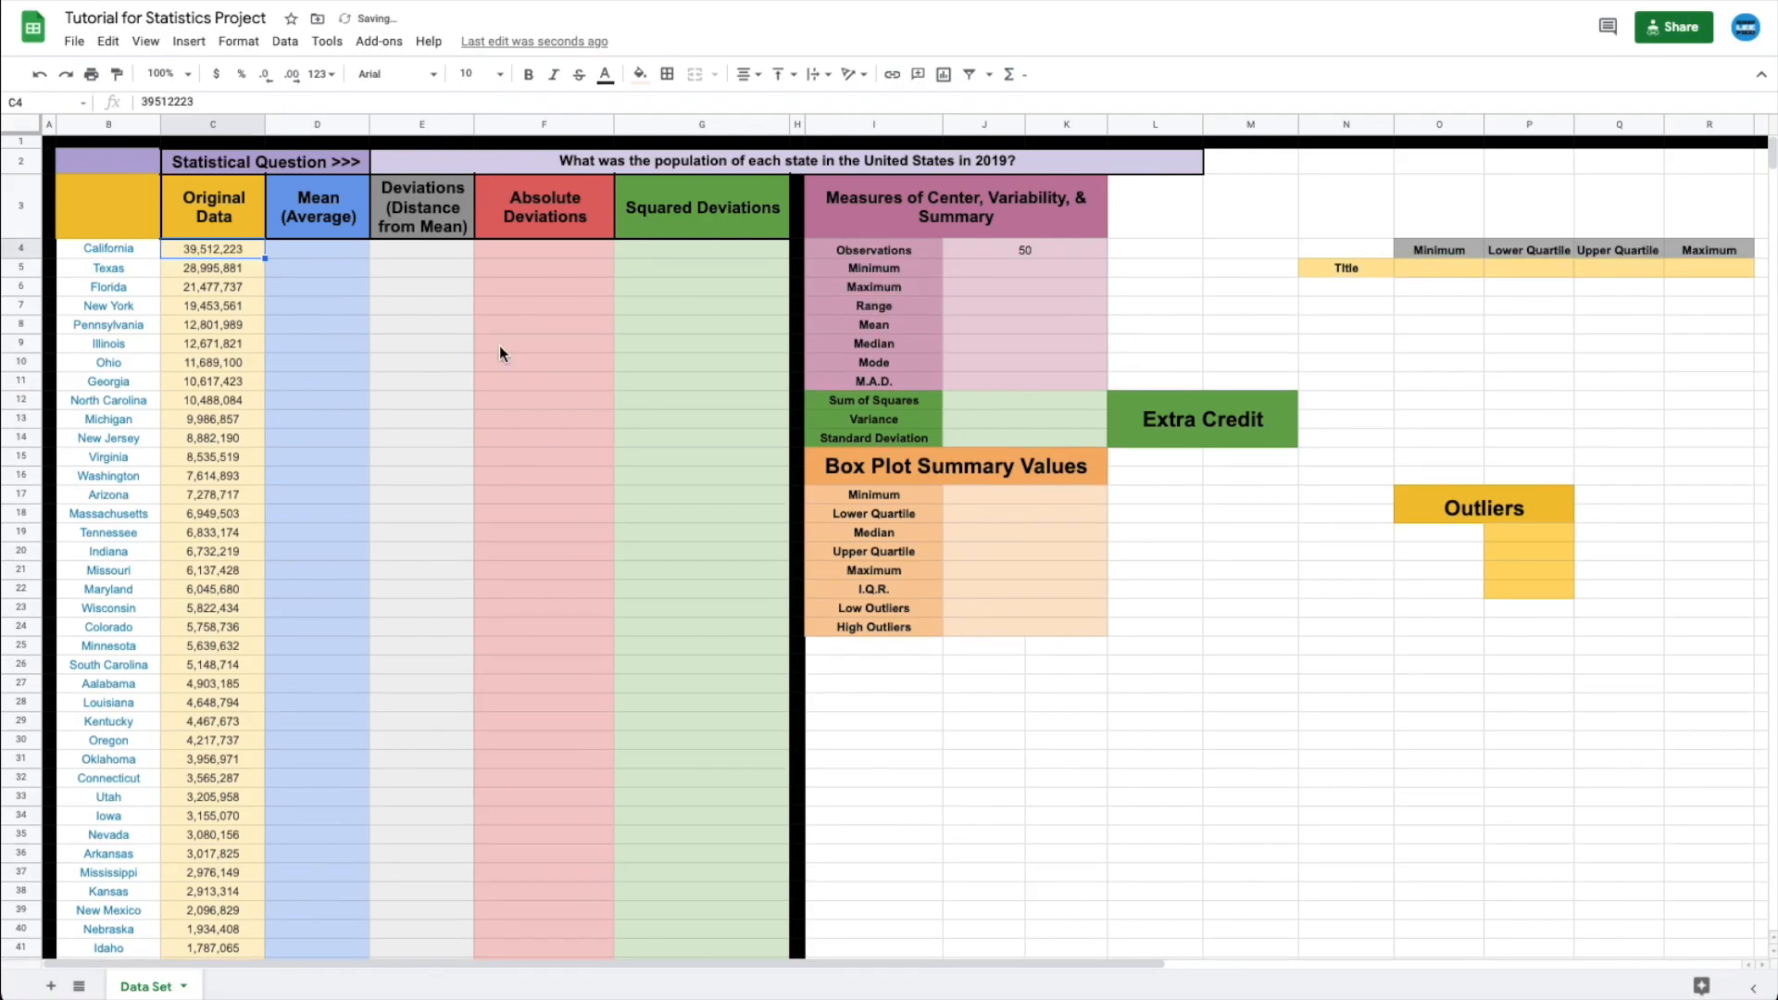
{"action": "left_click", "coordinate": [1021, 265]}
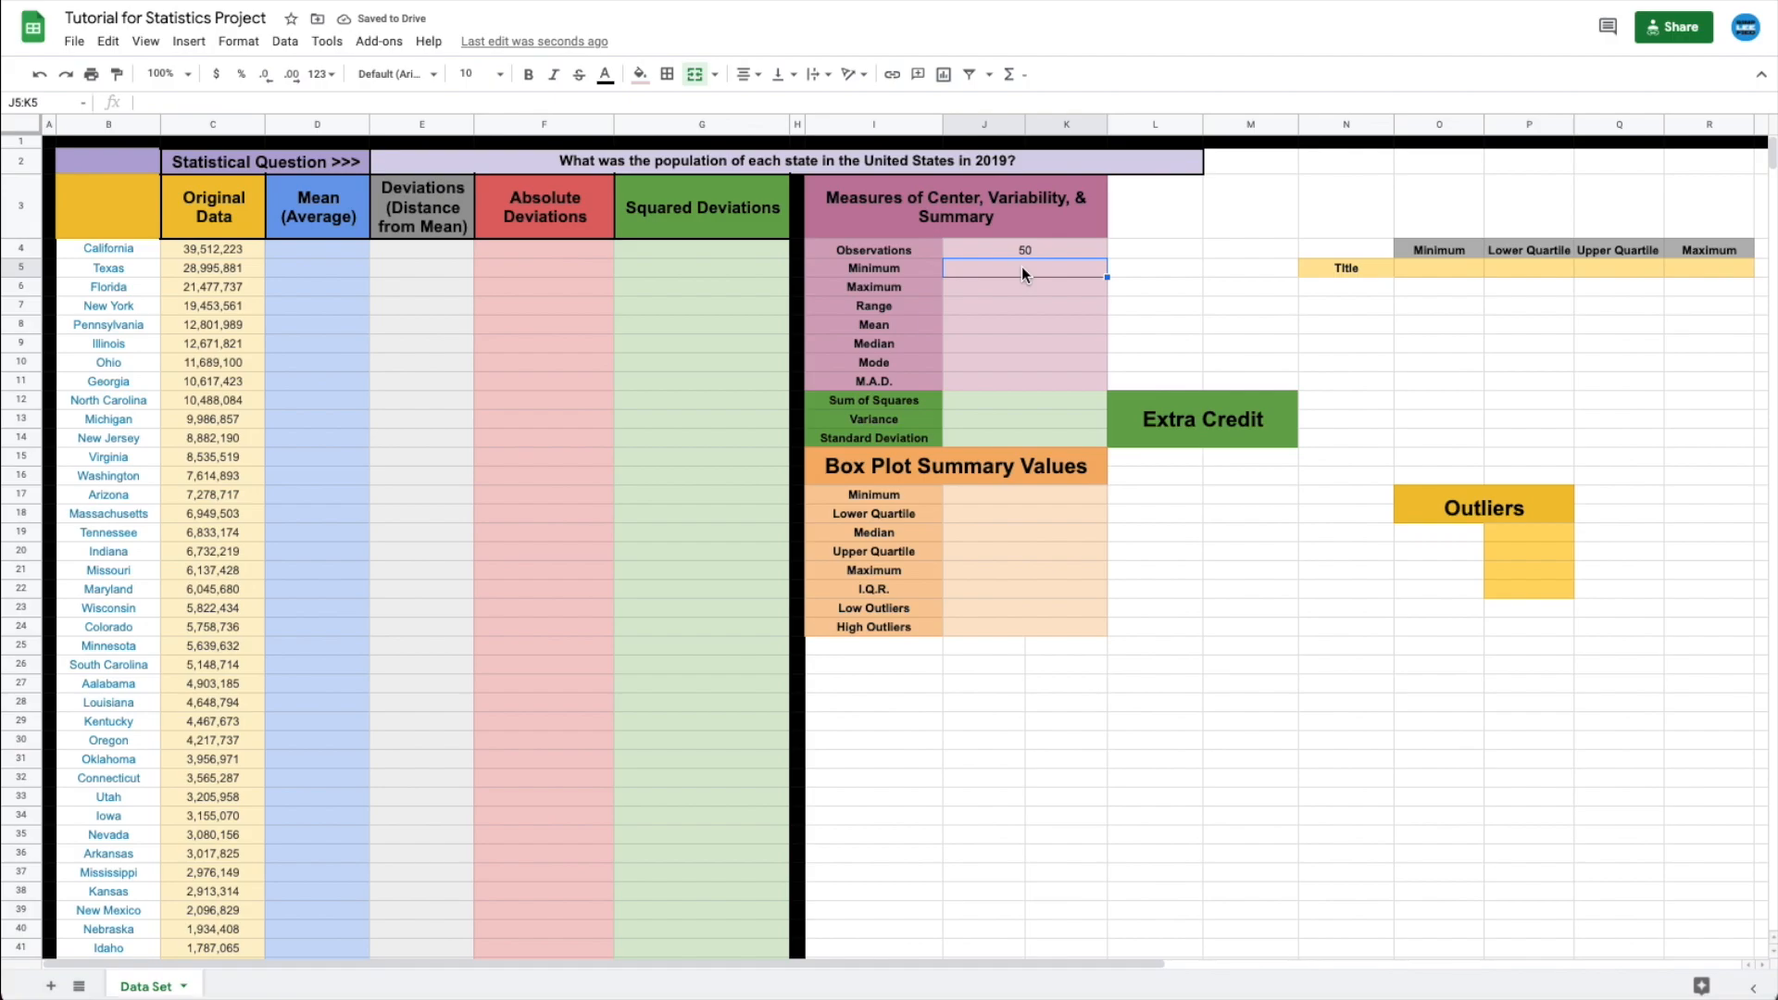
- Enter =min(c4:c53) for Minimum and =max(c4:c53) for Maximum
{"action": "type", "text": "=m"}
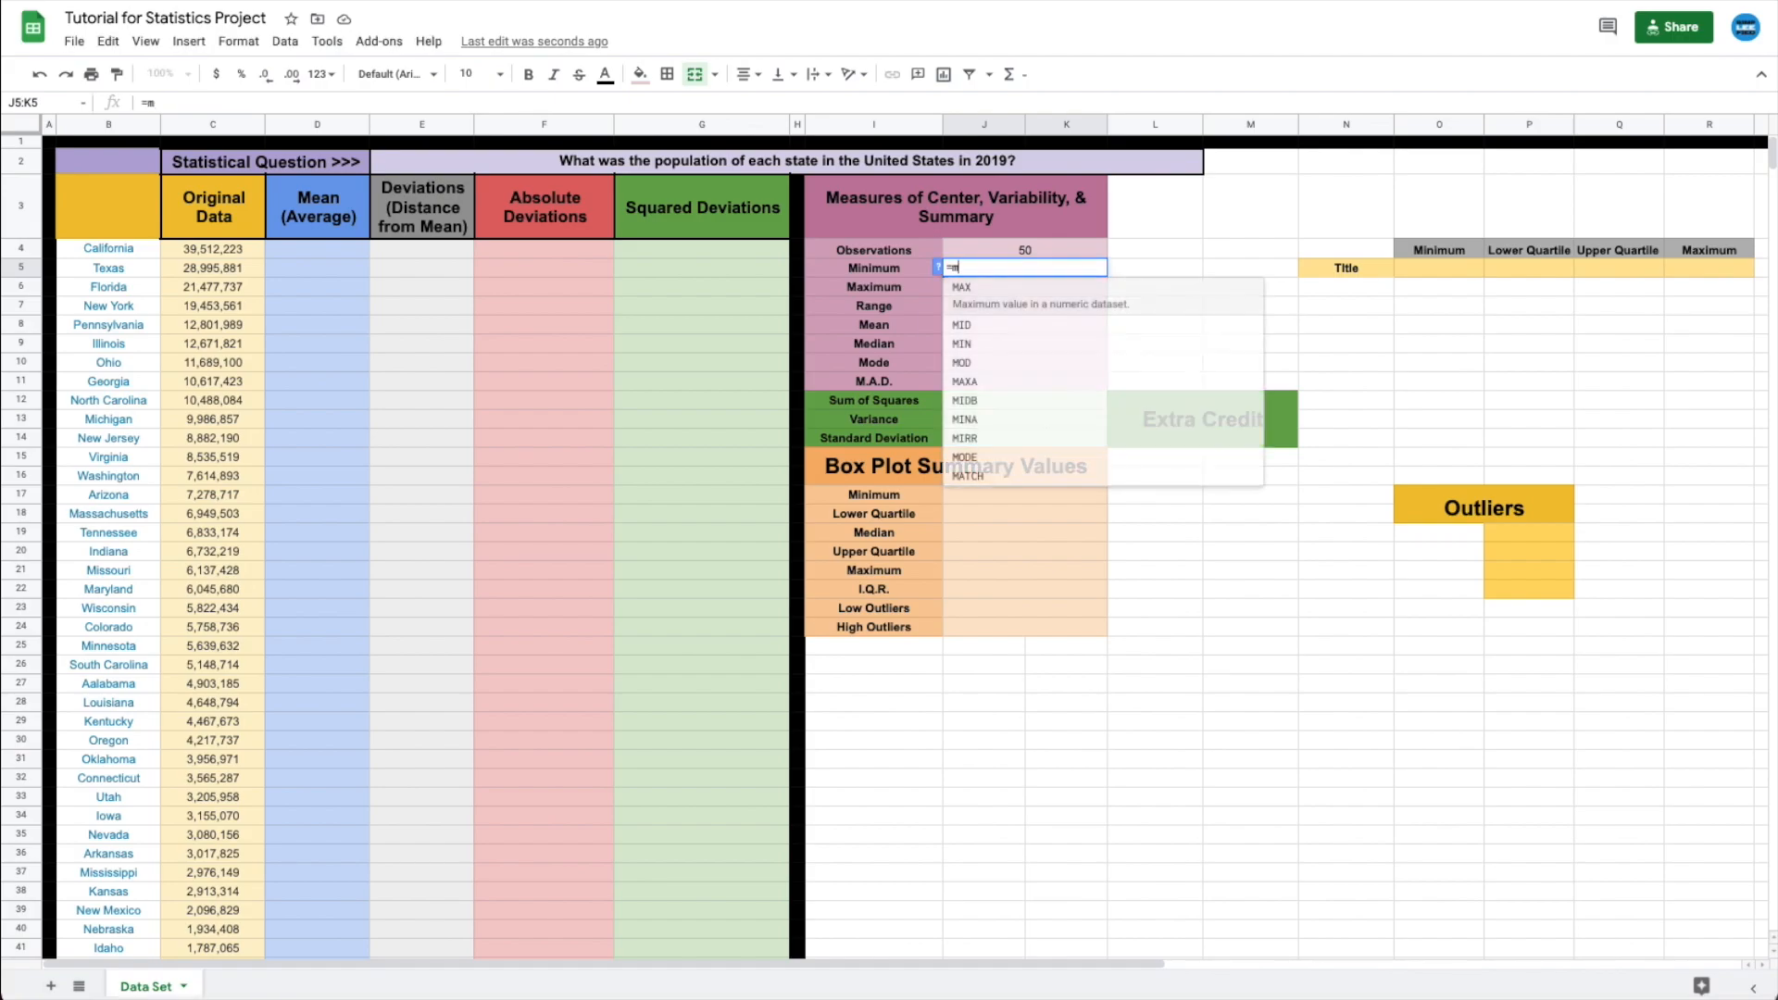
{"action": "type", "text": "in("}
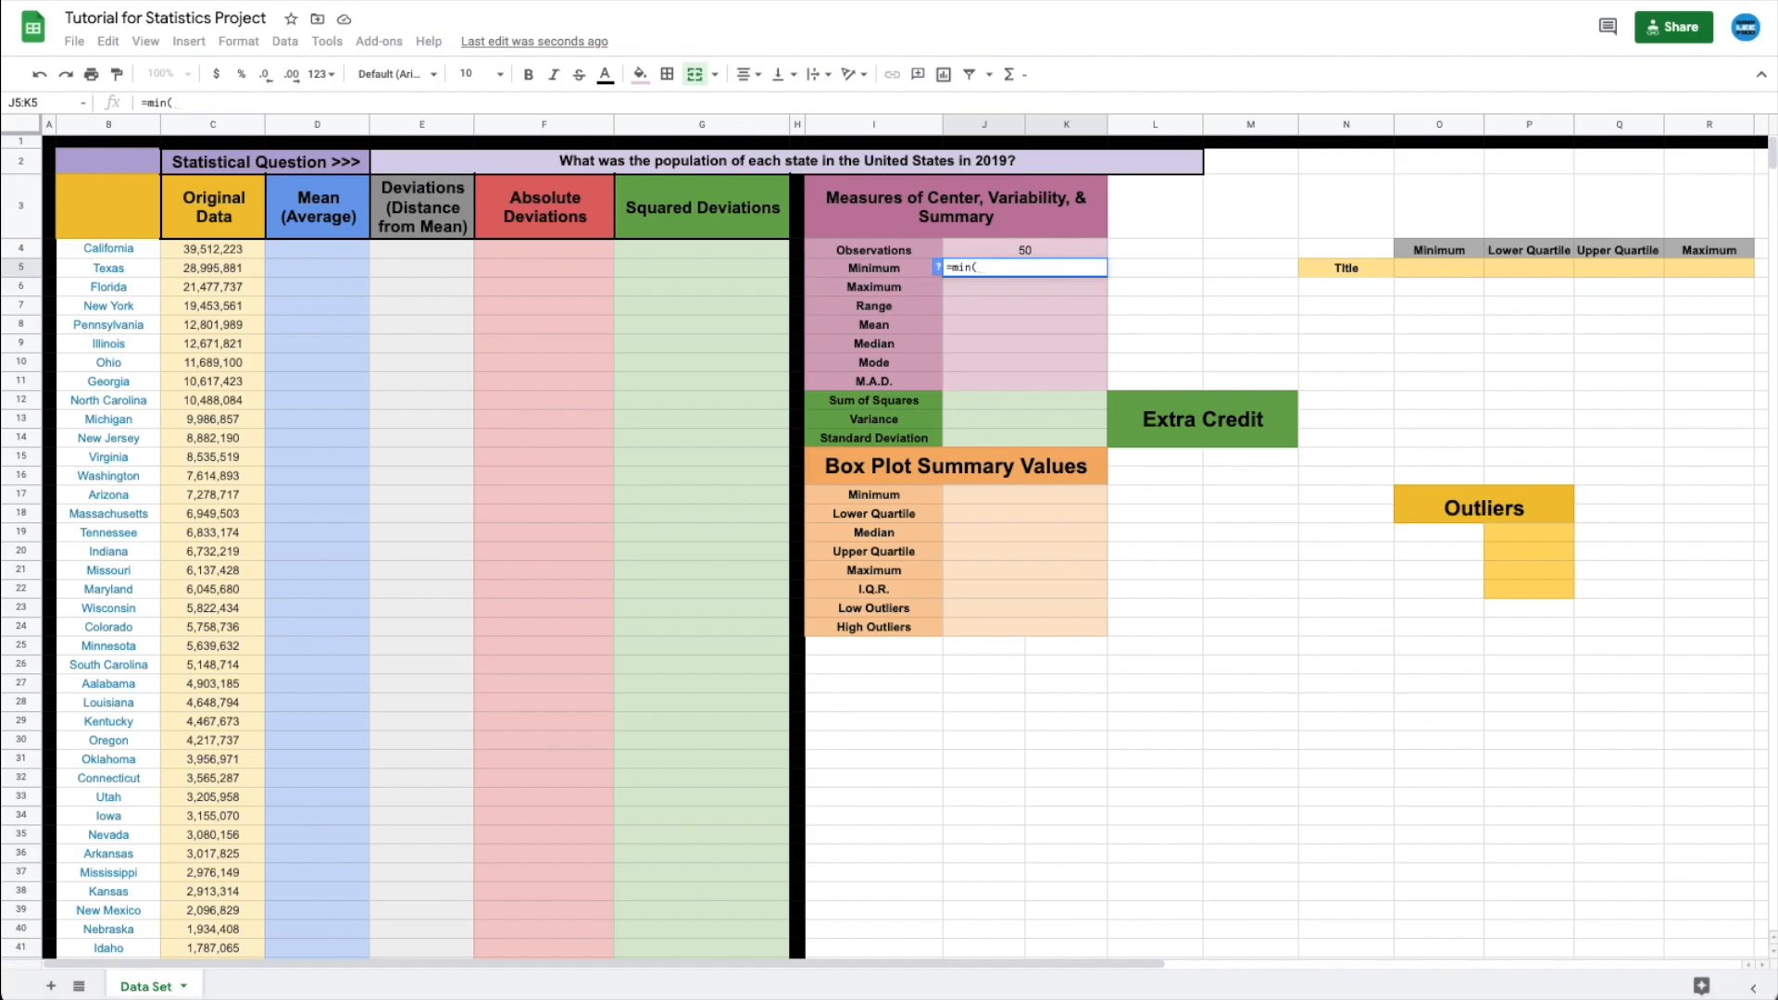
{"action": "type", "text": "c4:c"}
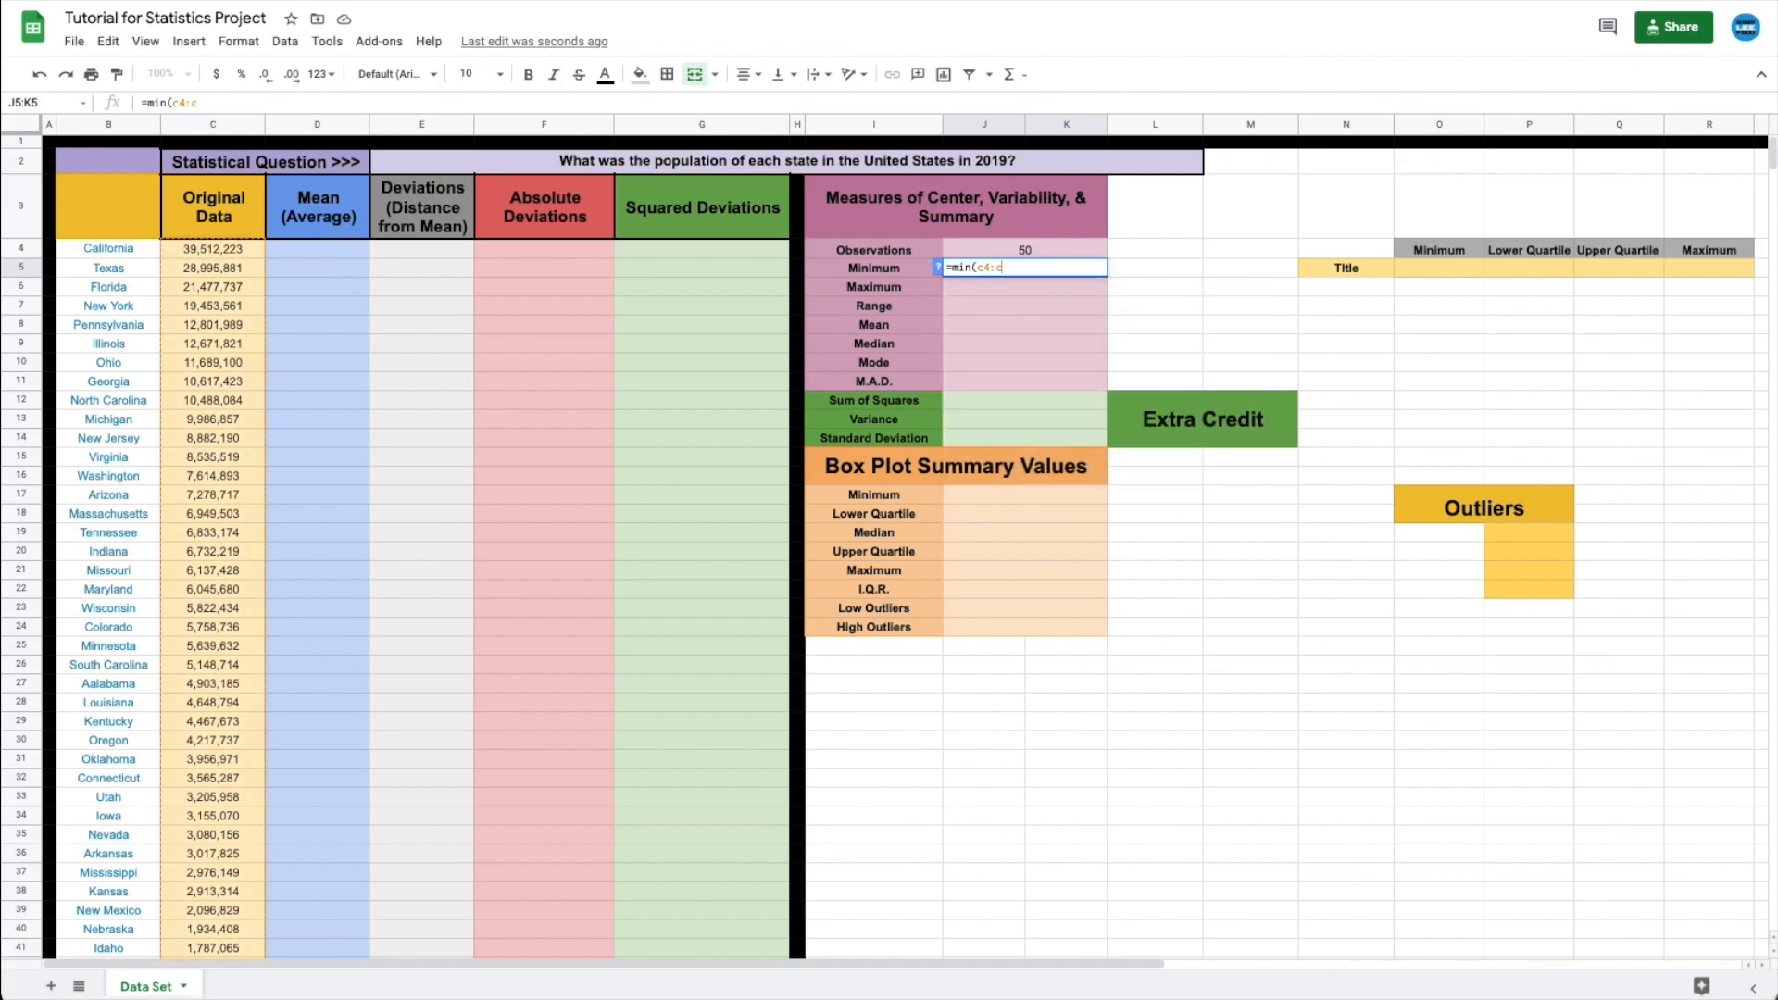
{"action": "type", "text": "53)"}
{"action": "key", "text": "Return"}
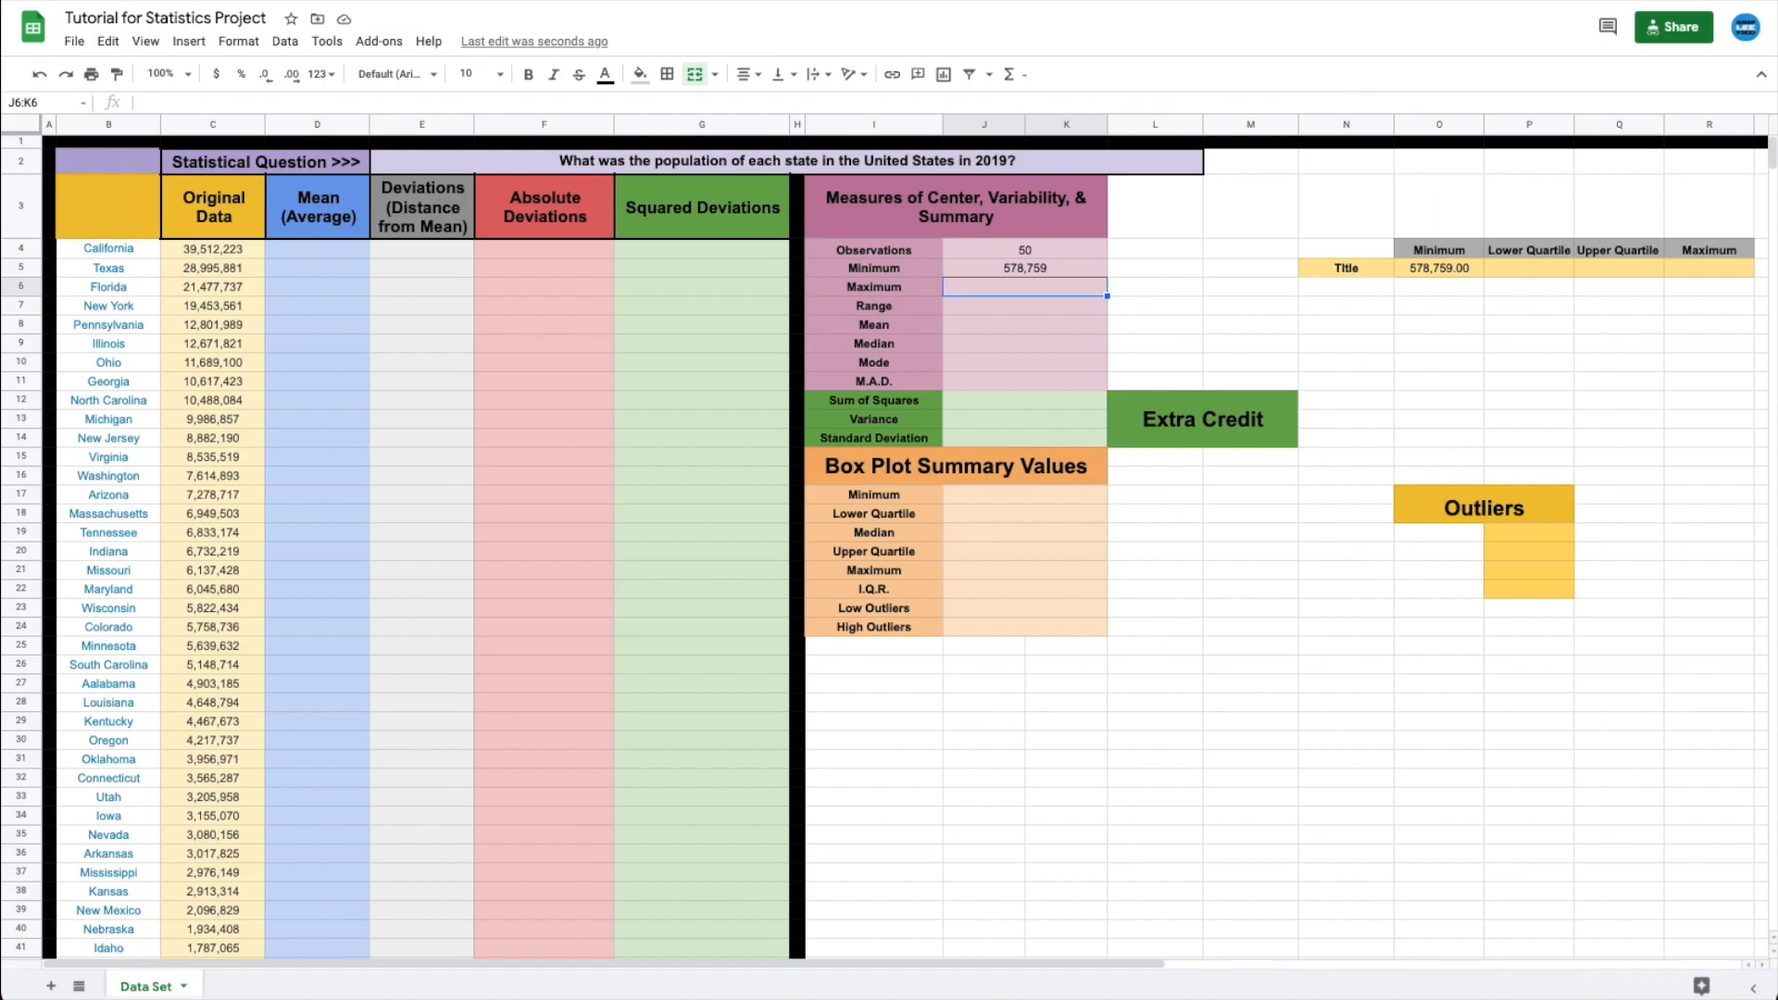
{"action": "type", "text": "="}
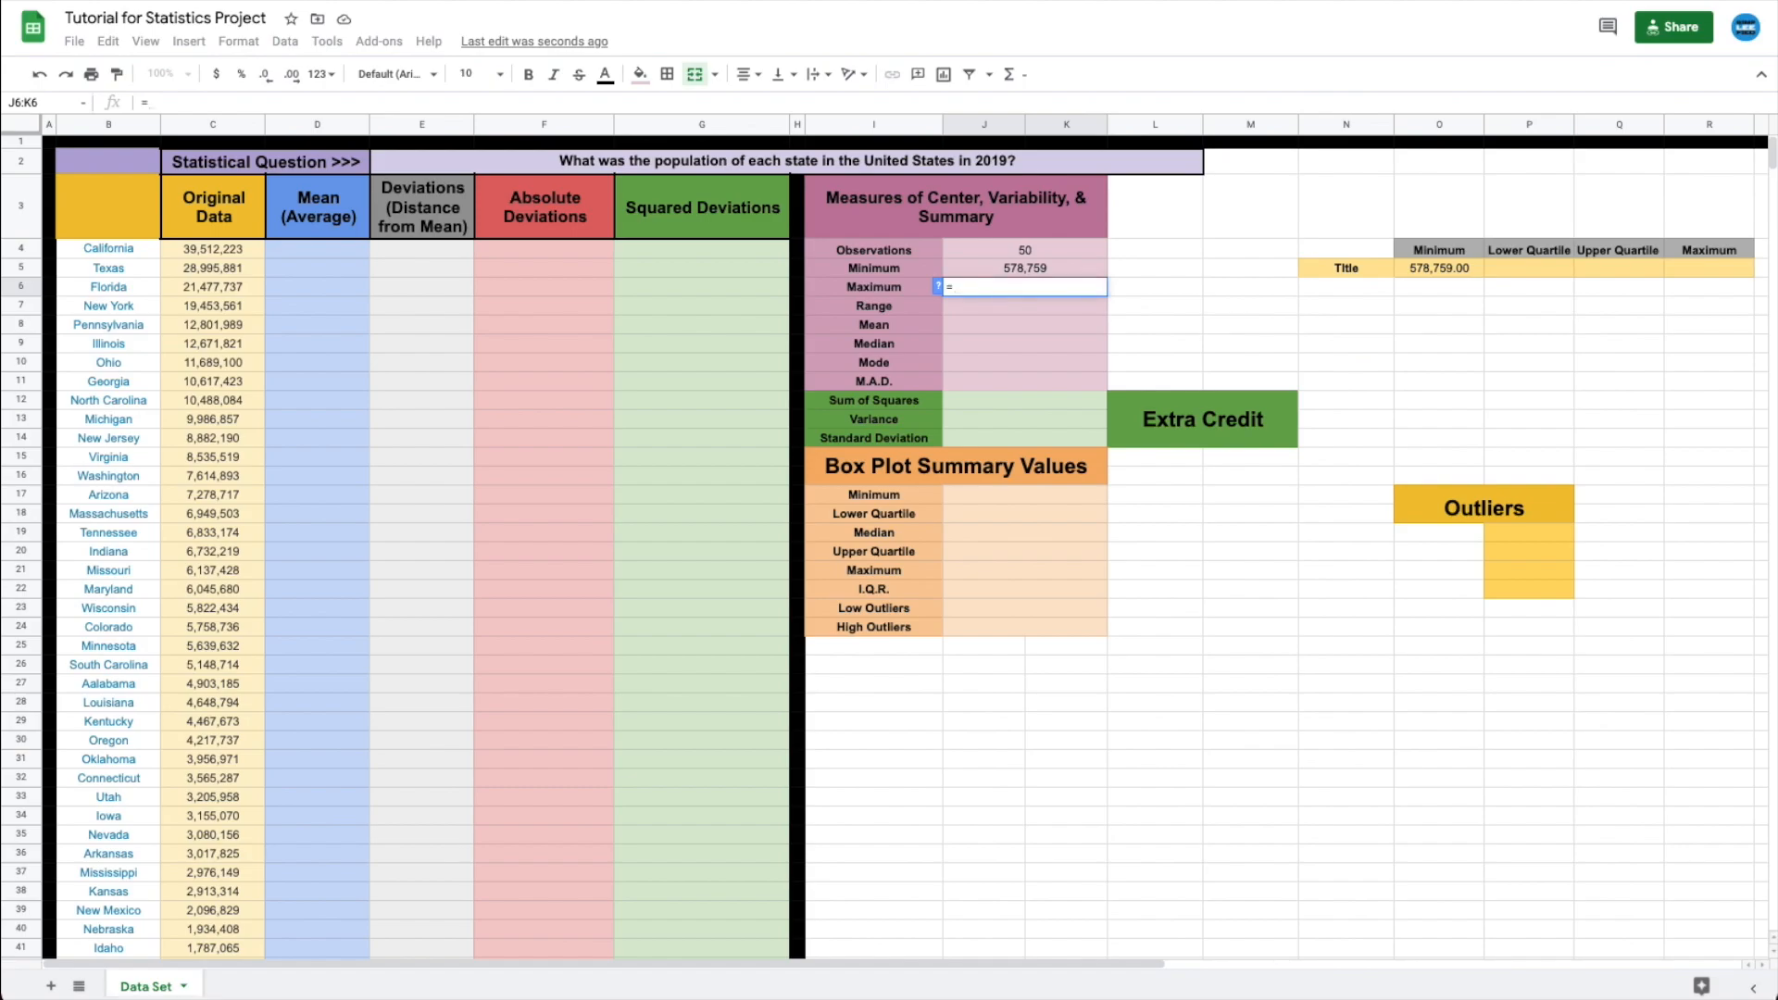
{"action": "type", "text": "max"}
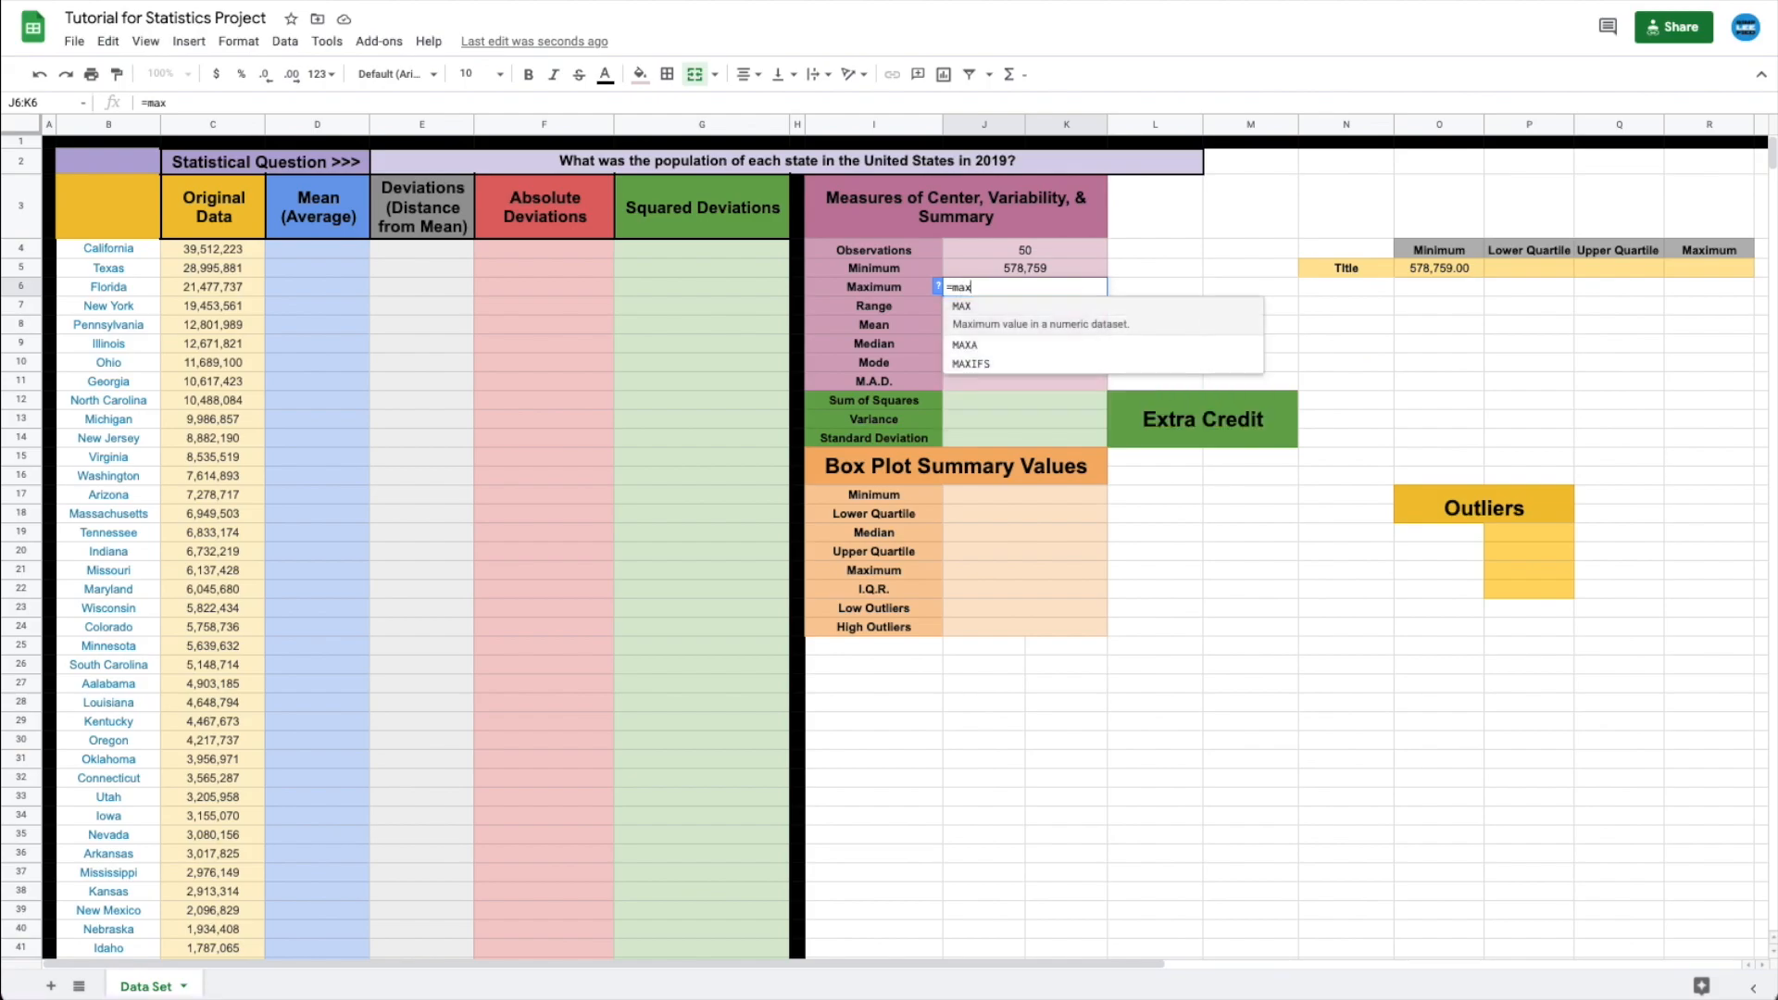
{"action": "type", "text": "(c"}
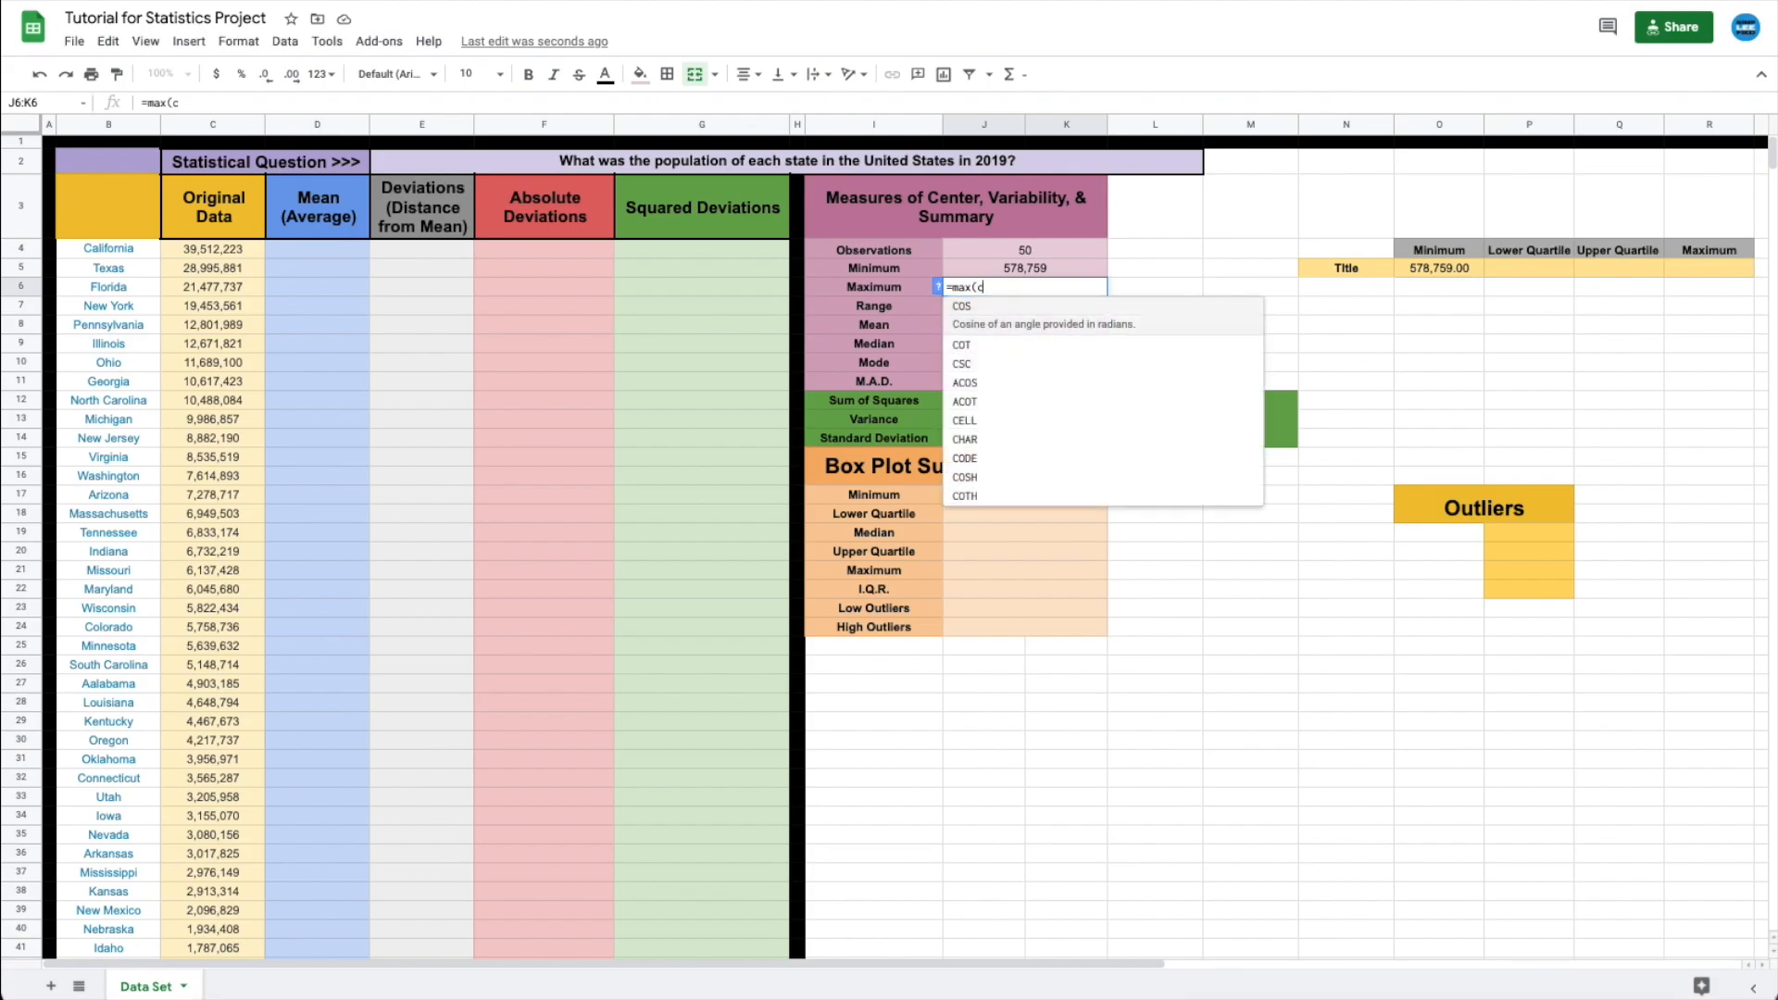
{"action": "type", "text": "4:c53)"}
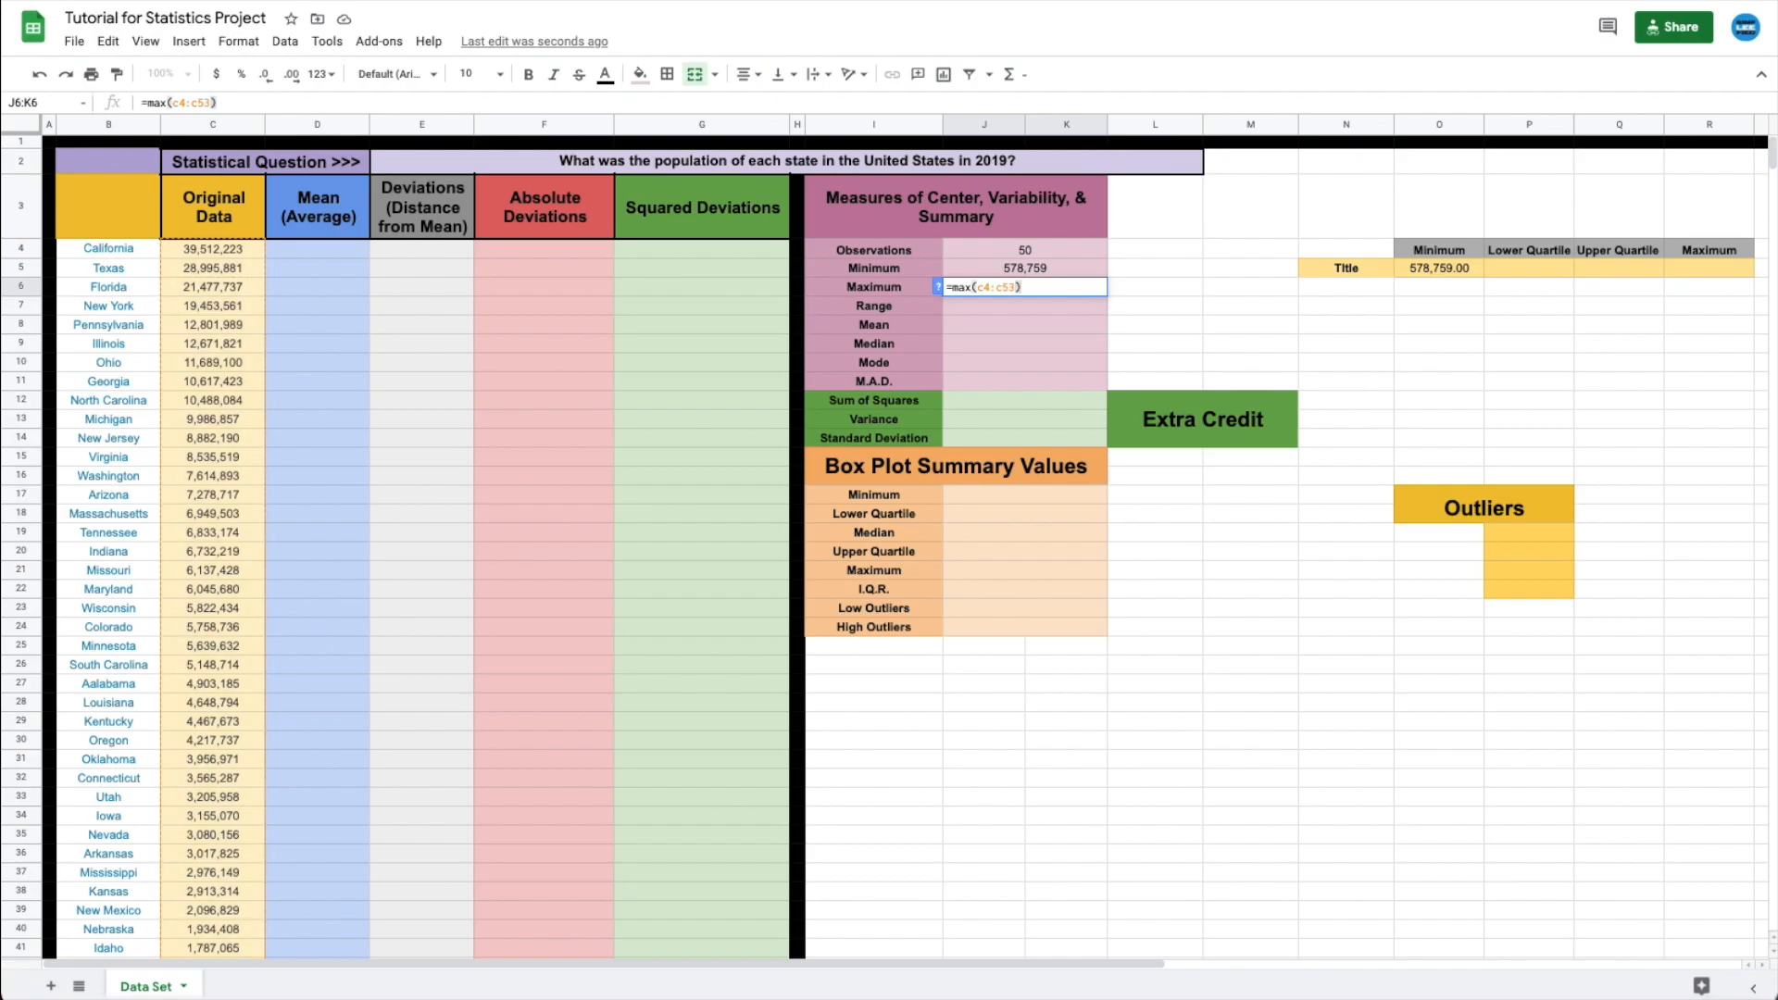
{"action": "key", "text": "Return"}
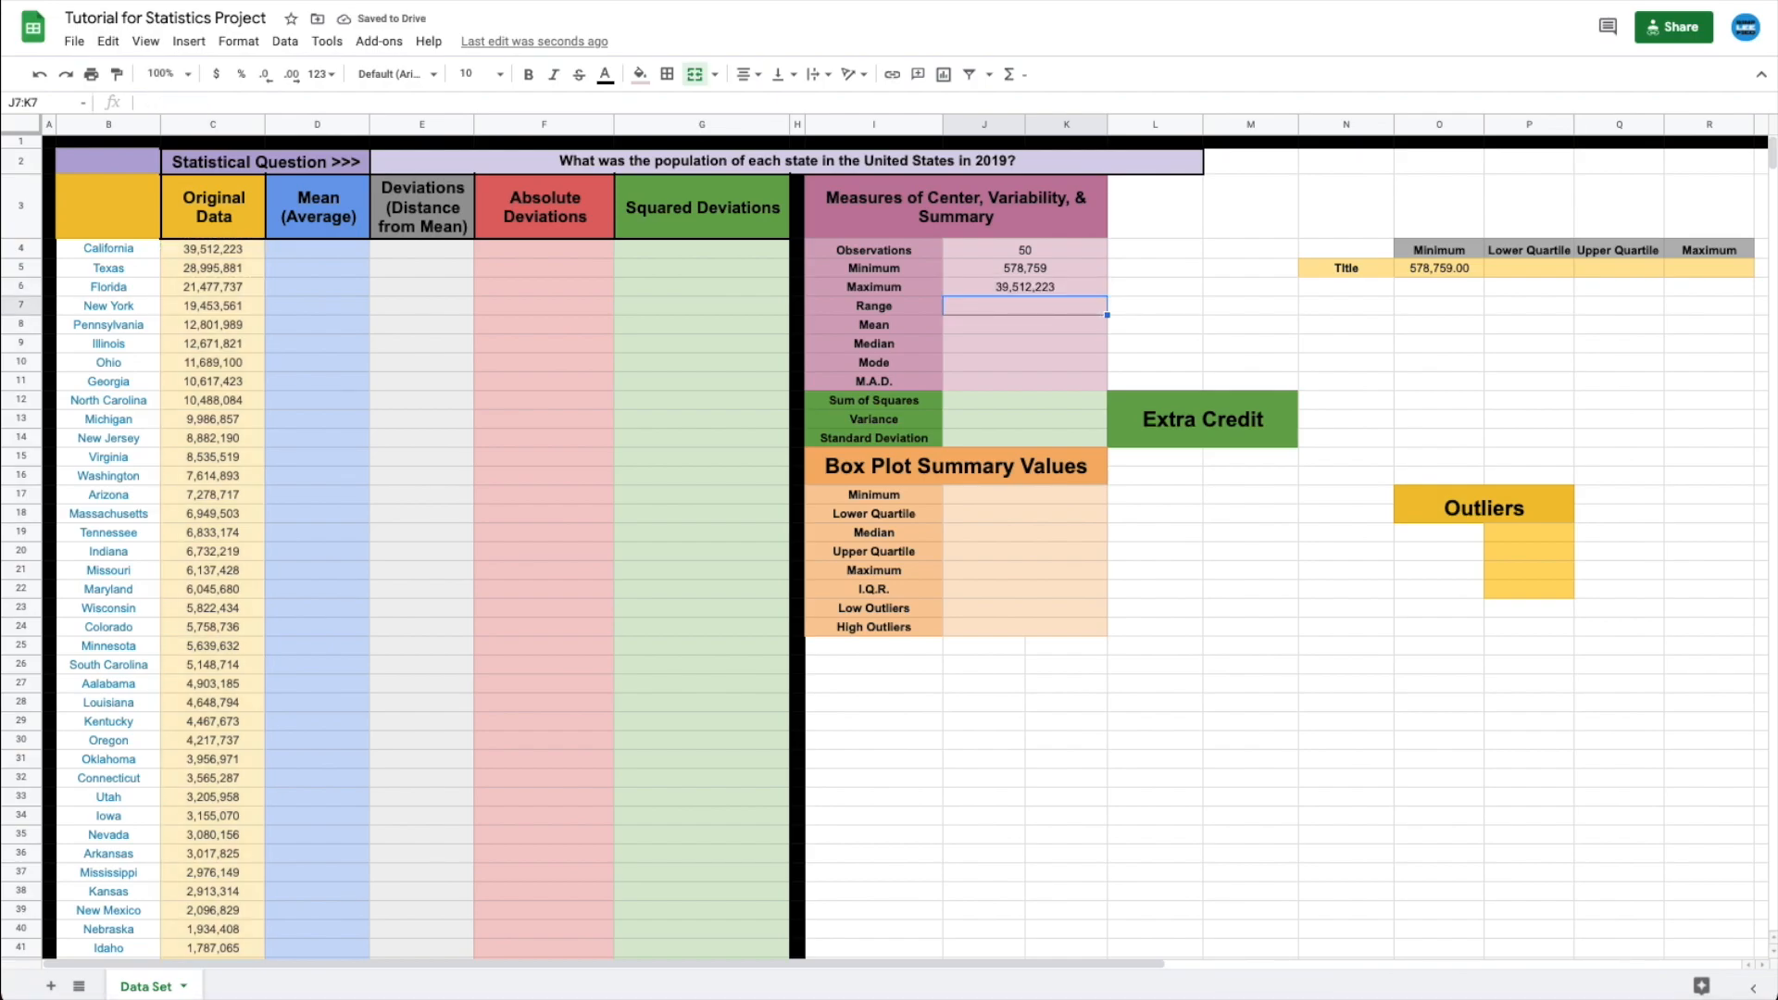
- Enter a Range formula in J7 subtracting the Minimum cell from the Maximum cell
{"action": "type", "text": "="}
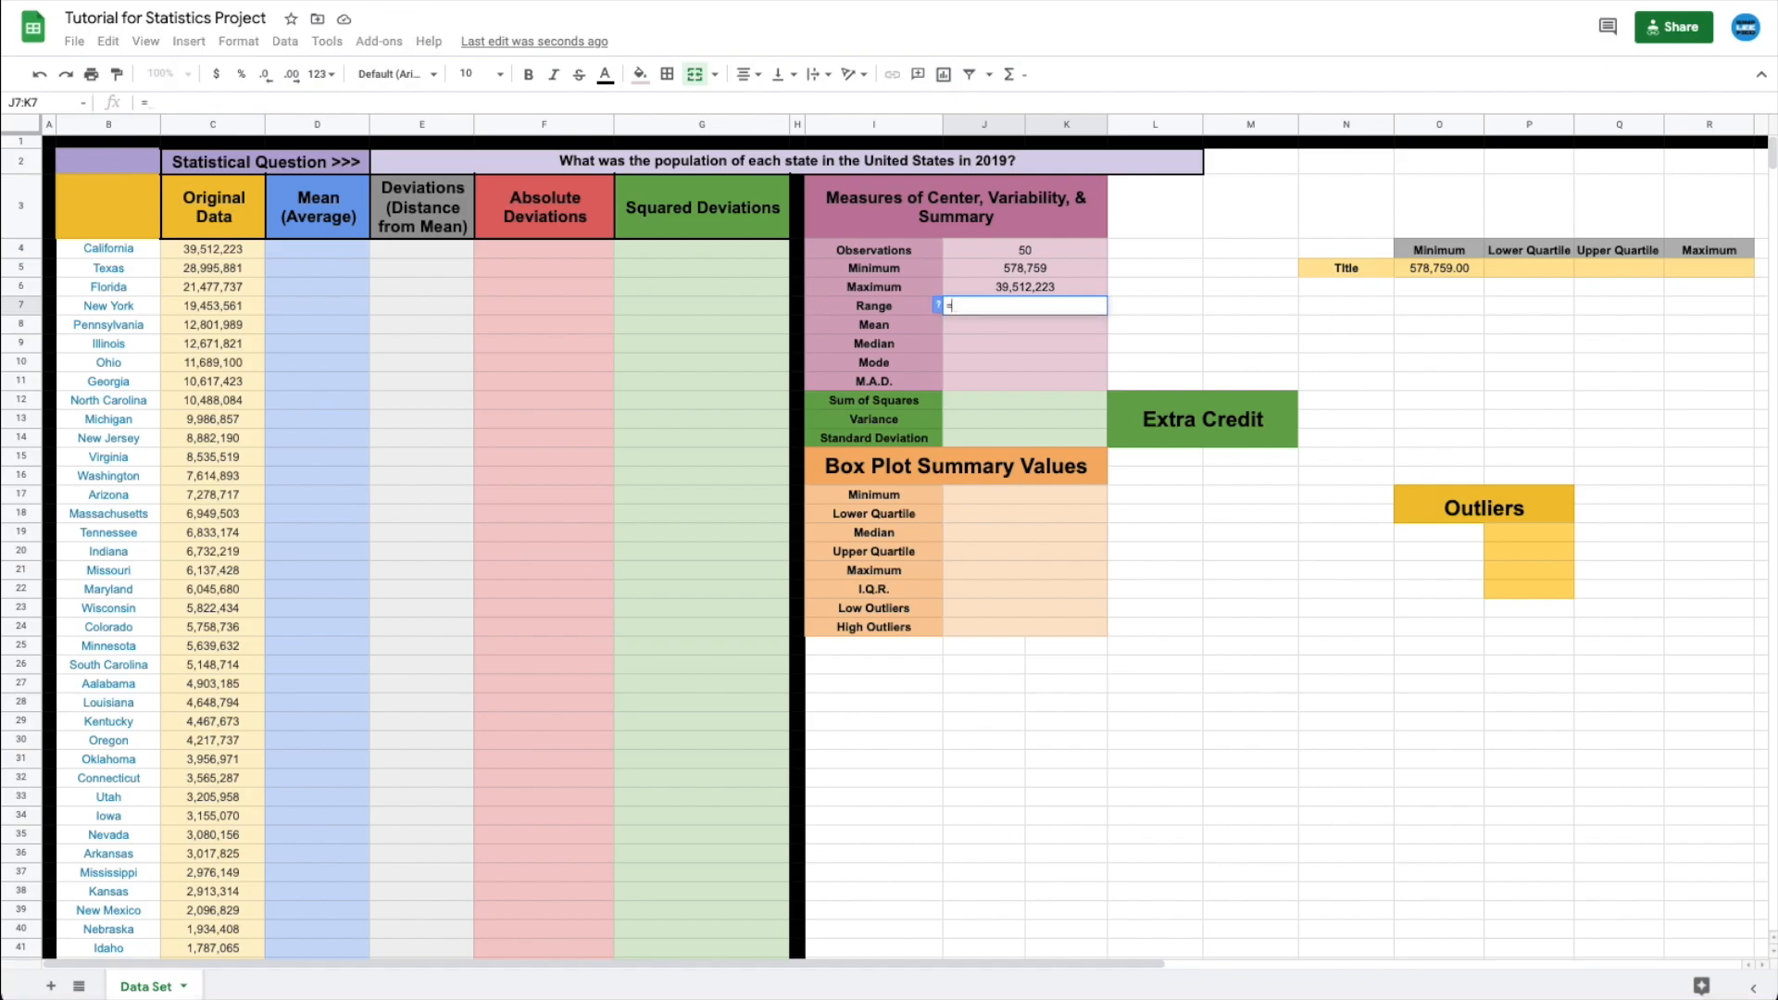
{"action": "left_click", "coordinate": [1024, 279]}
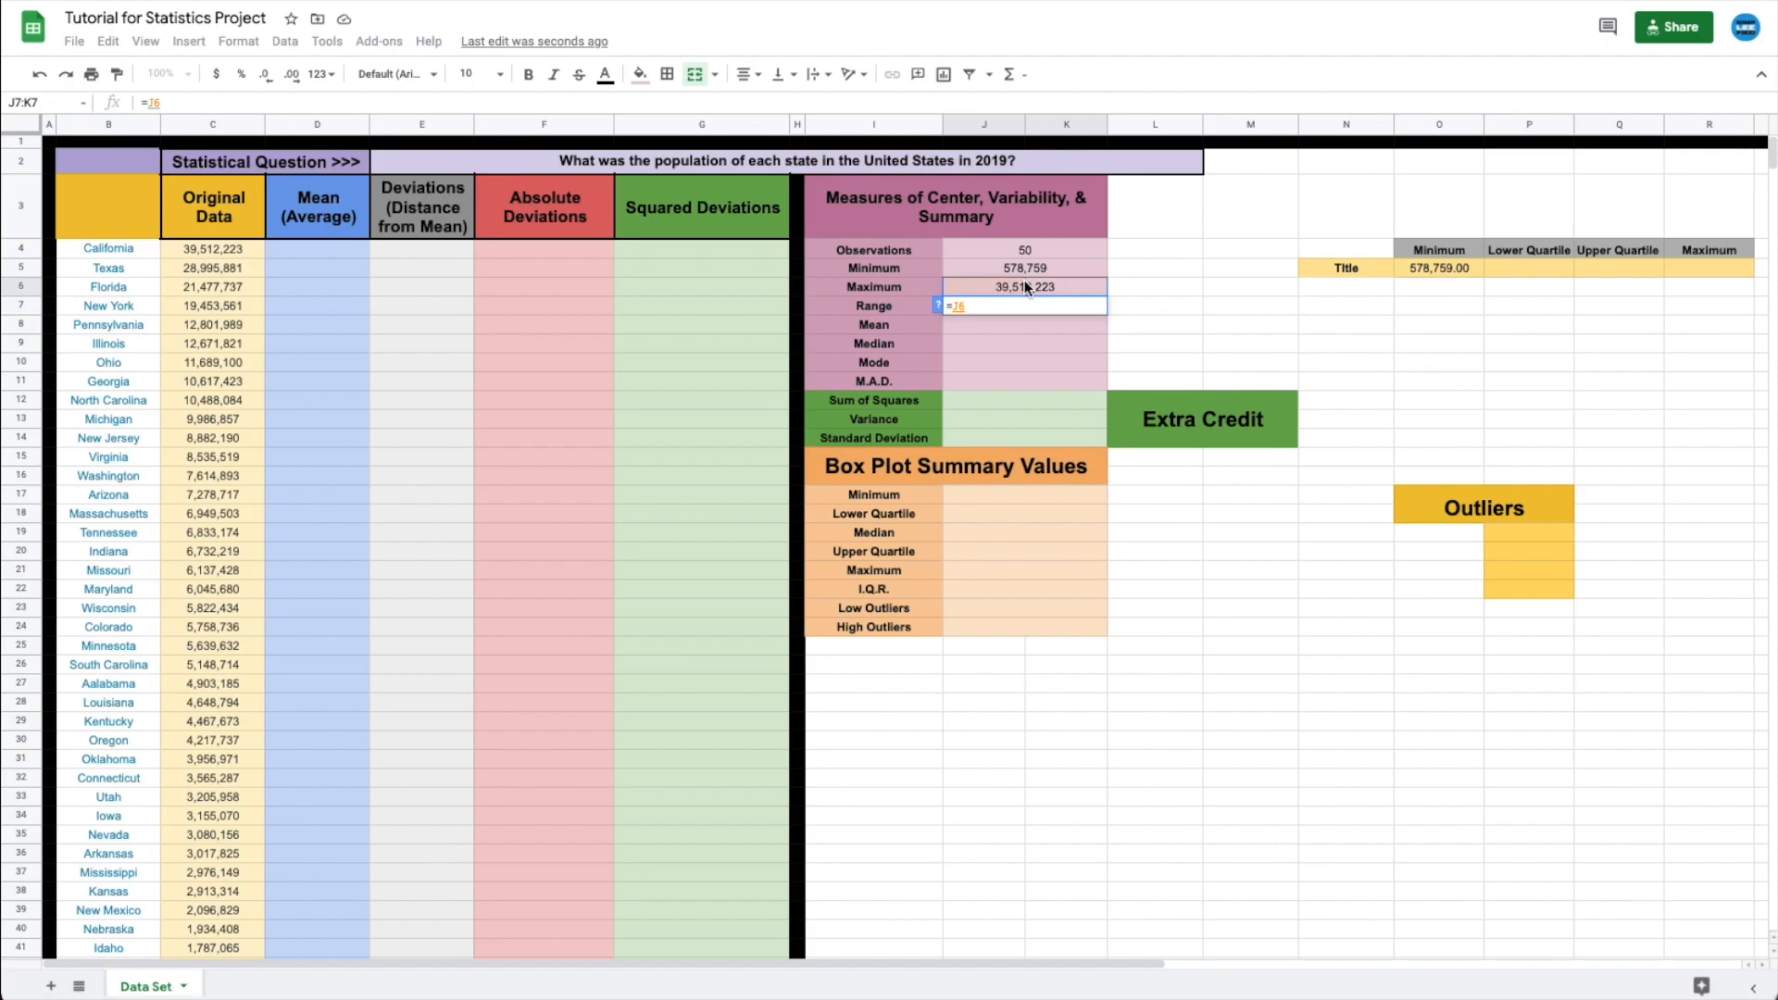
{"action": "type", "text": "-"}
{"action": "left_click", "coordinate": [1011, 269]}
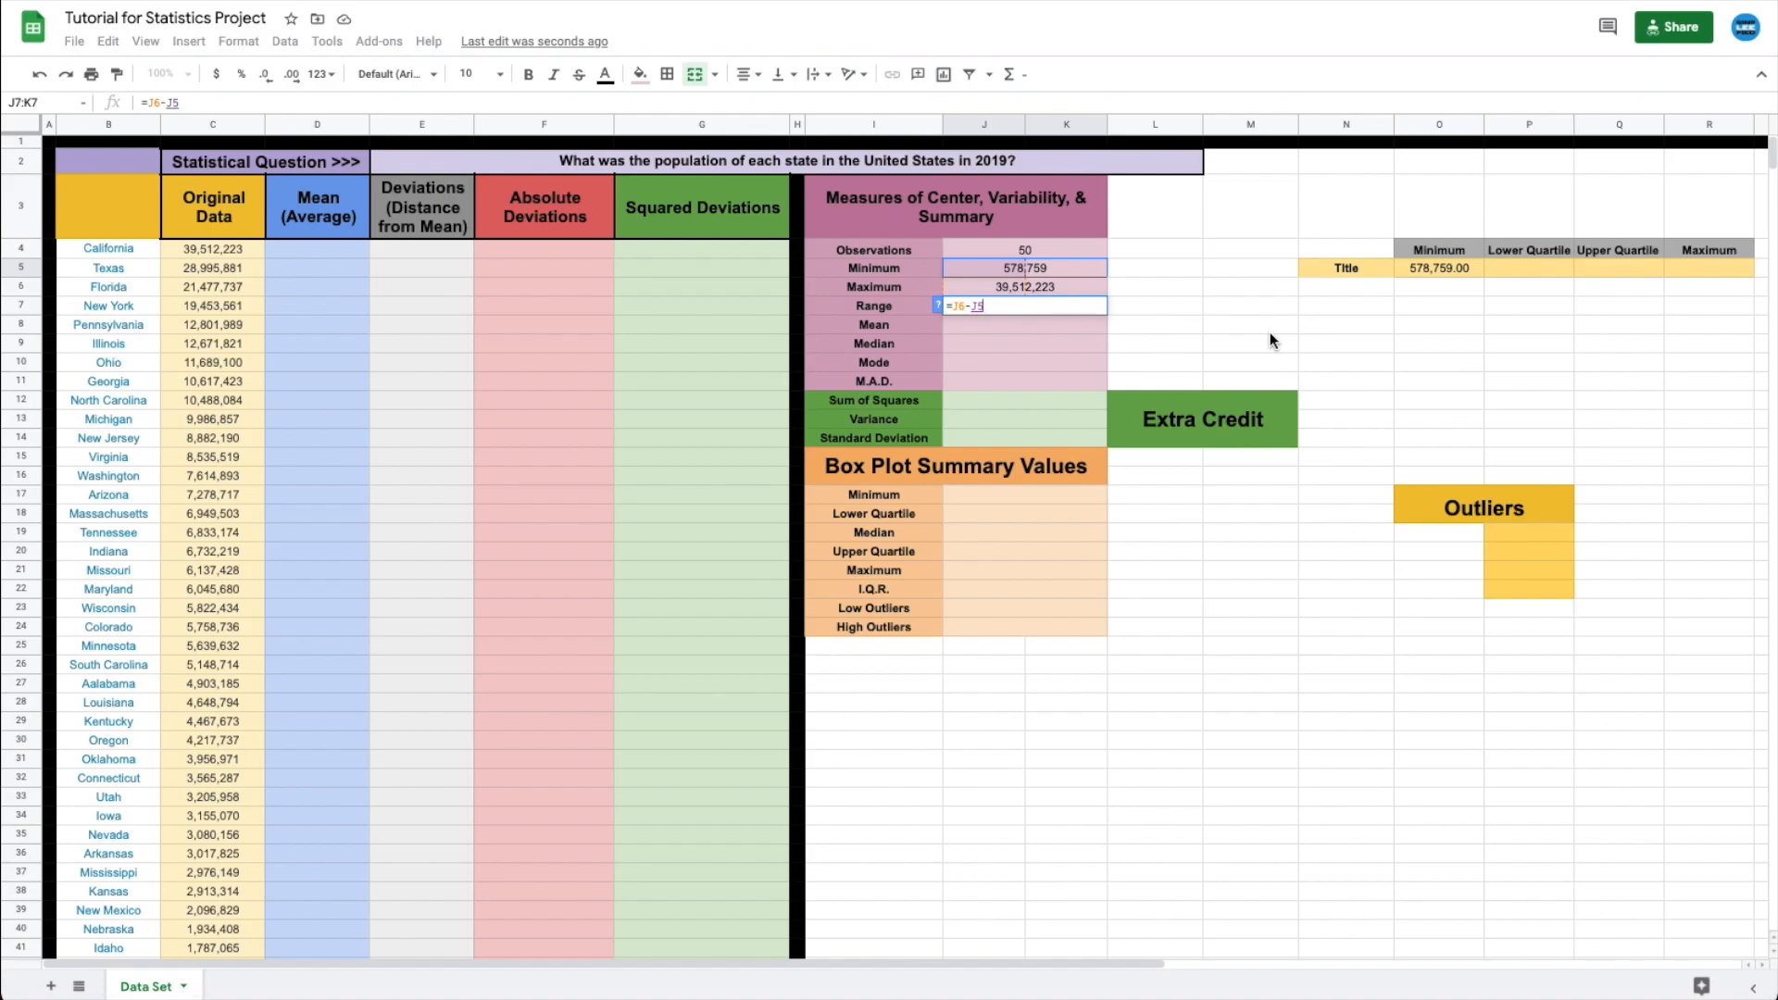
{"action": "key", "text": "Return"}
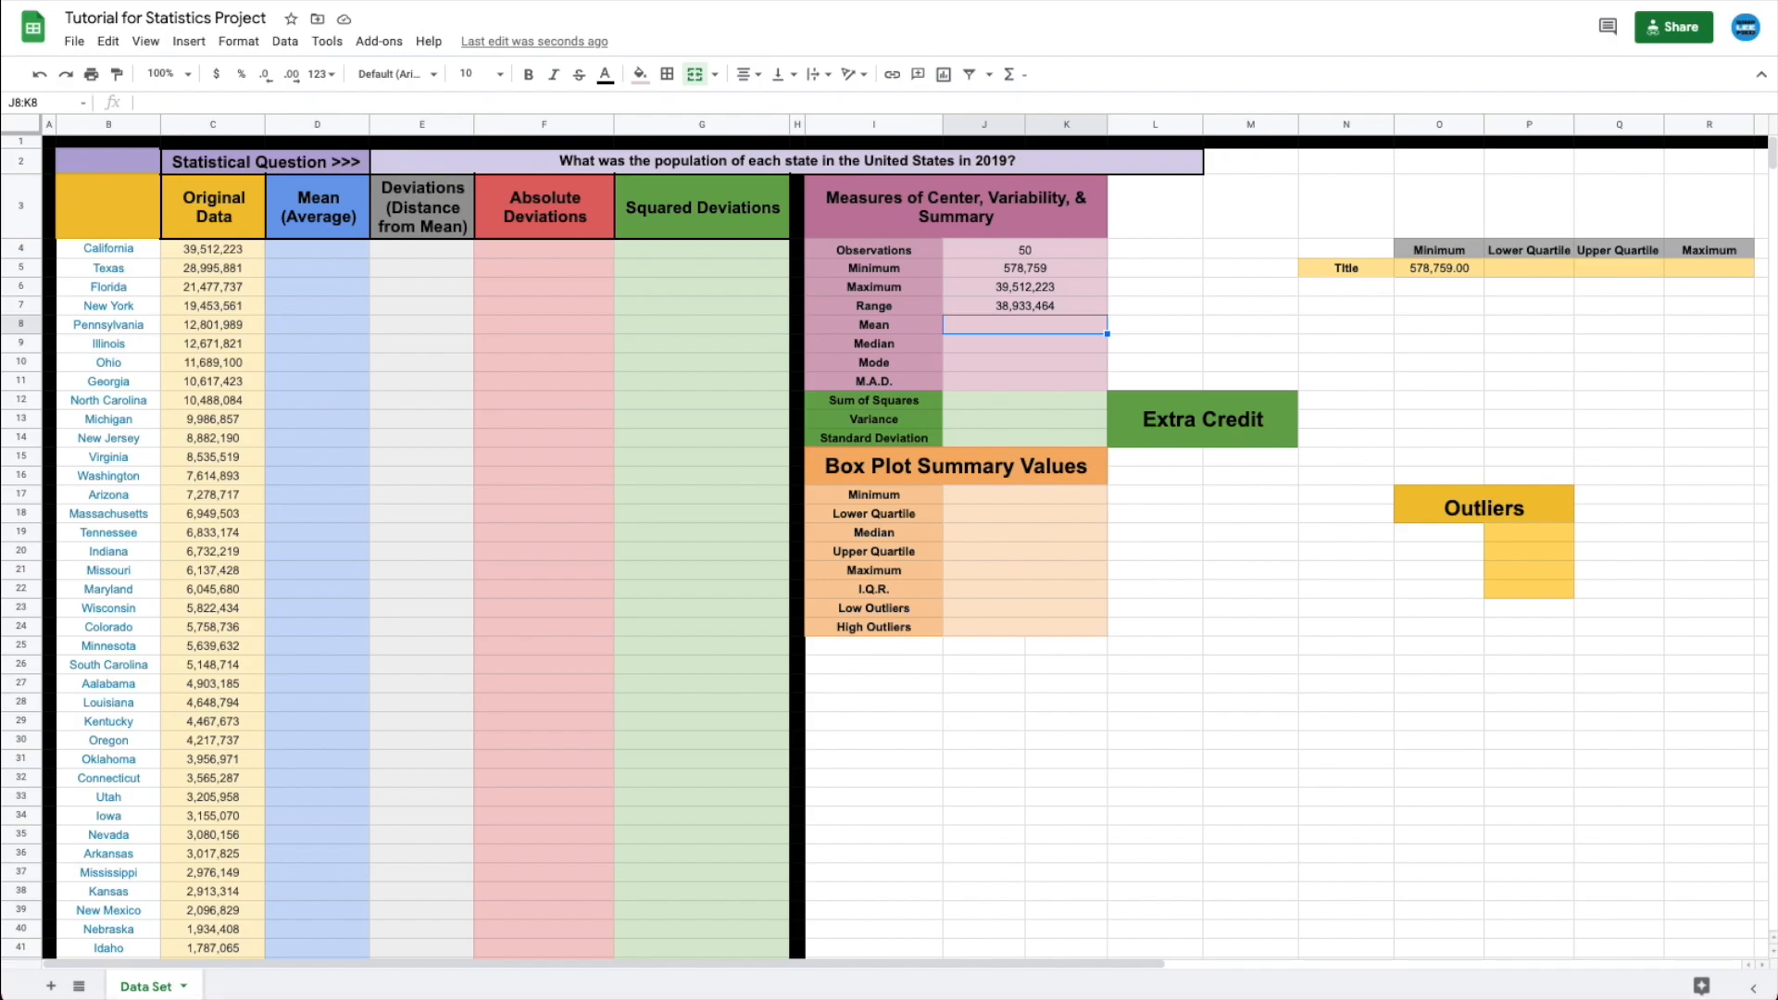
{"action": "type", "text": "="}
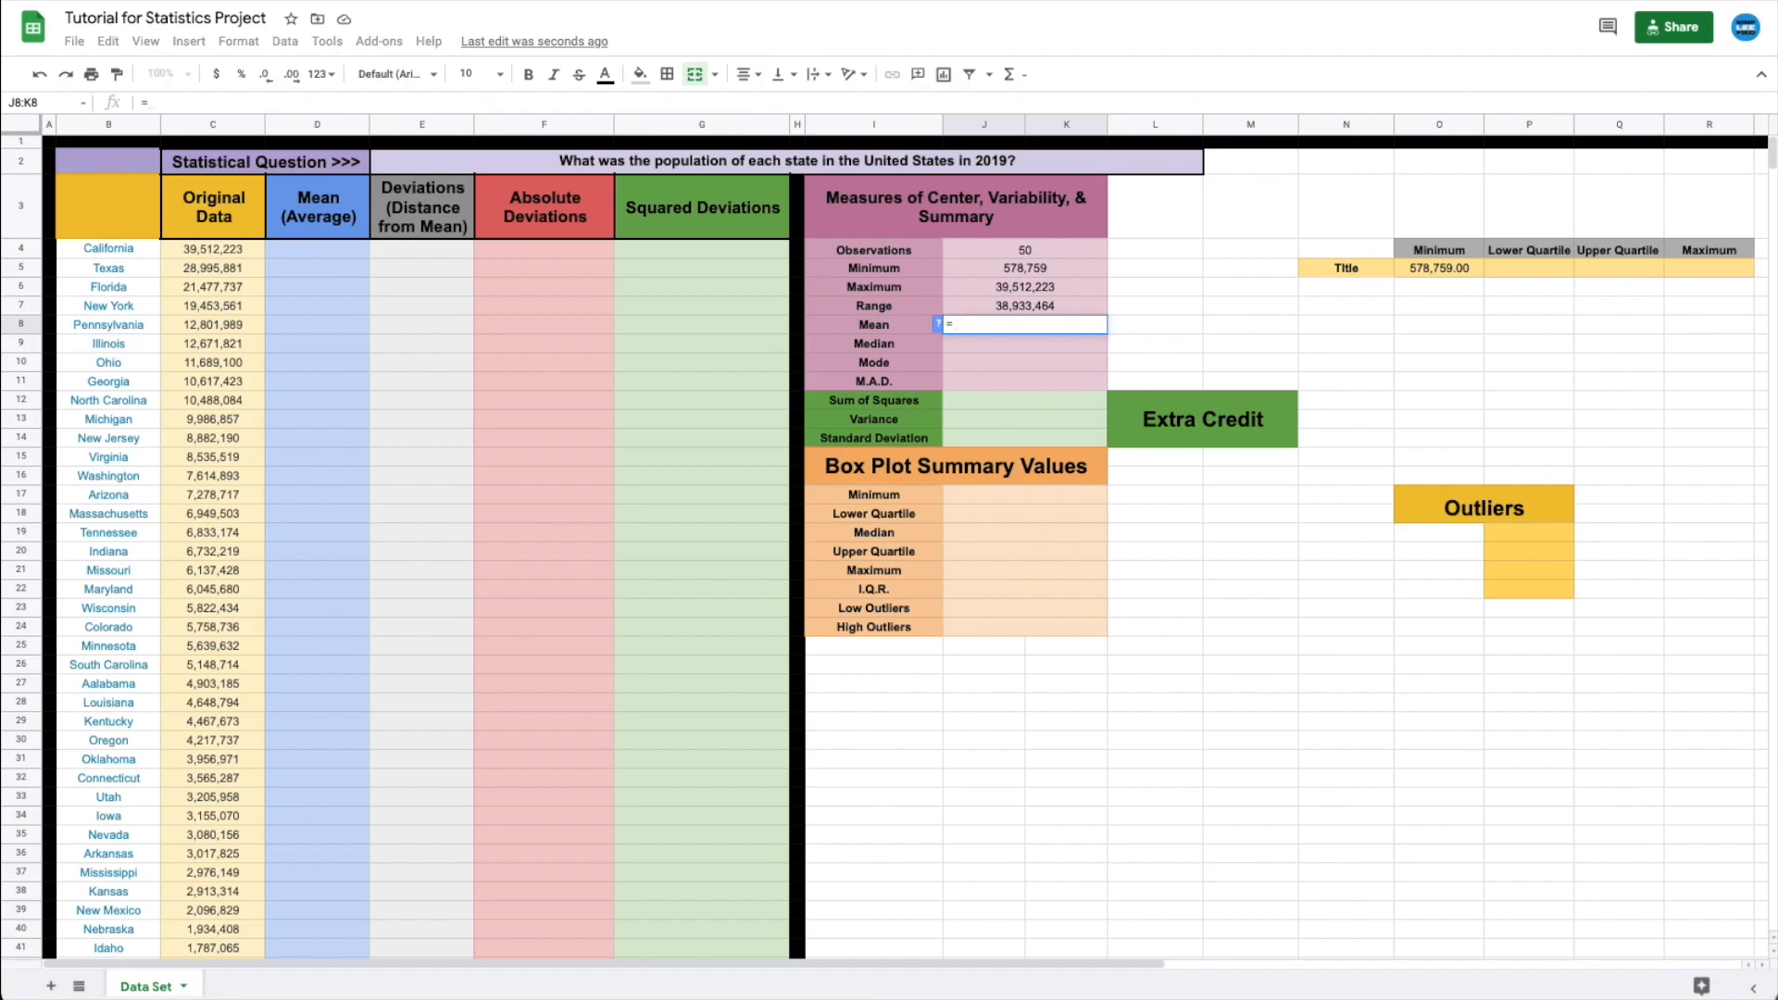
{"action": "type", "text": "average(c4:c"}
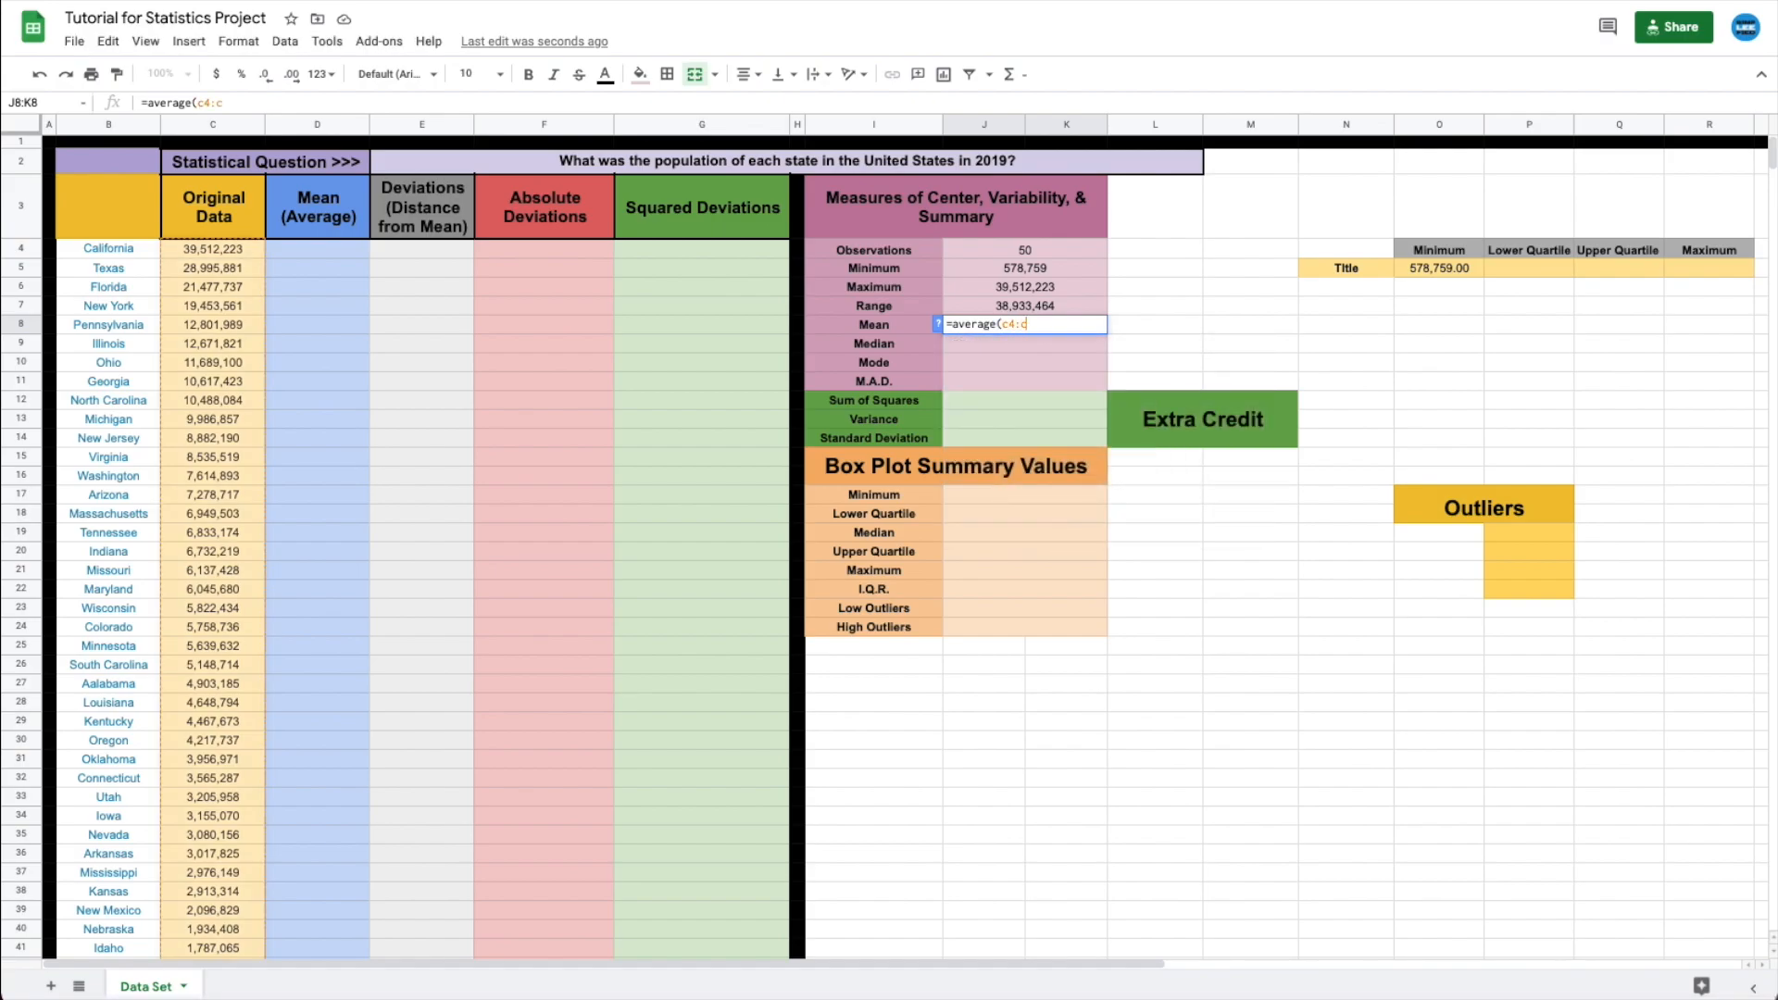
{"action": "type", "text": "53)"}
- Enter =average, =median and =mode over c4:c53 in J8, J9 and J10
{"action": "key", "text": "Return"}
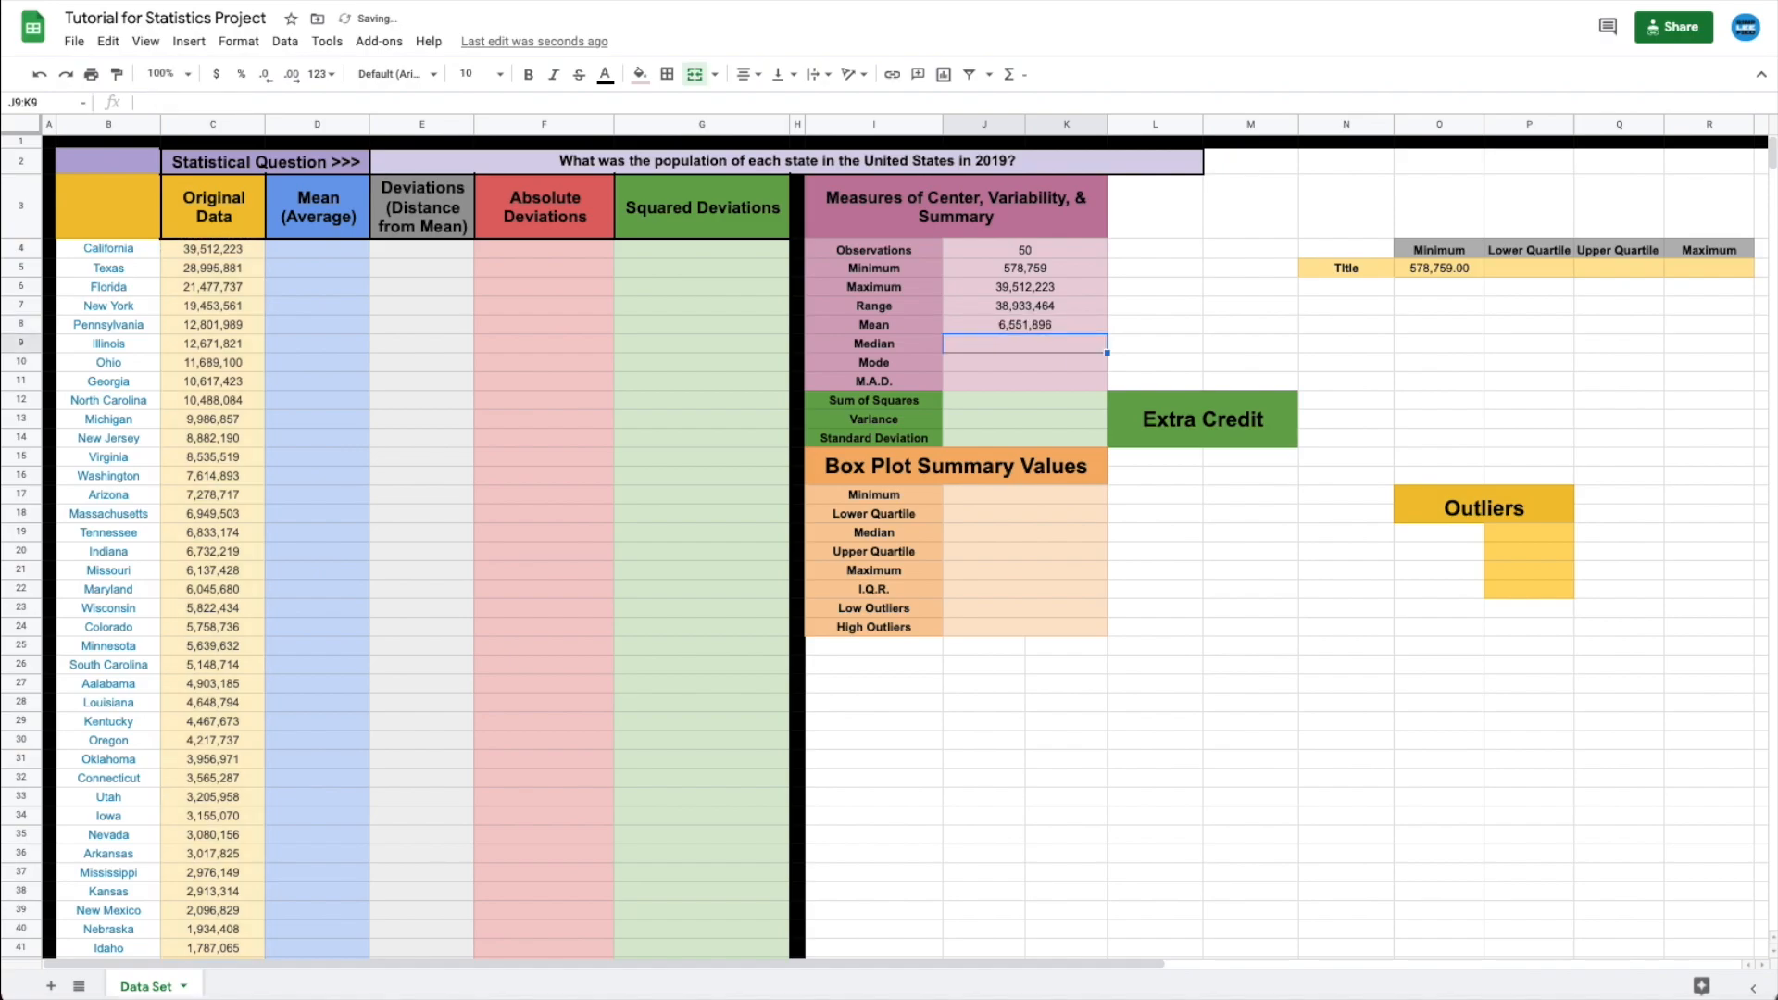
{"action": "type", "text": "="}
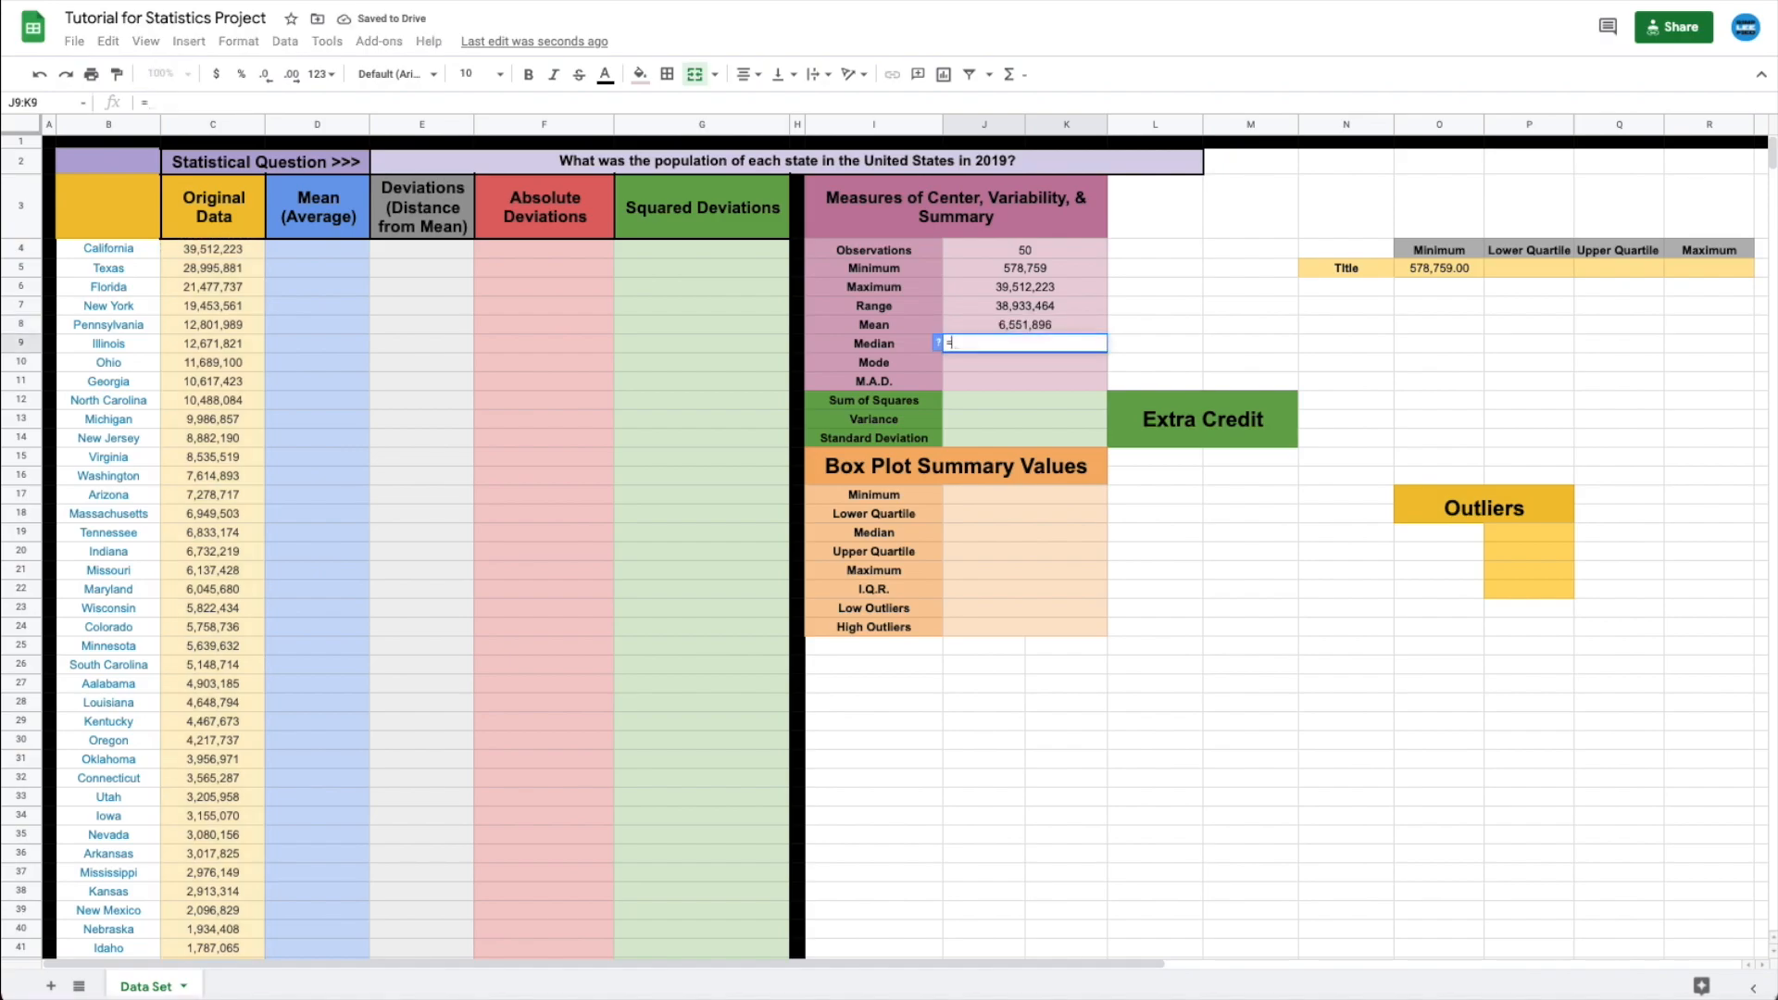
{"action": "type", "text": "median(c4:"}
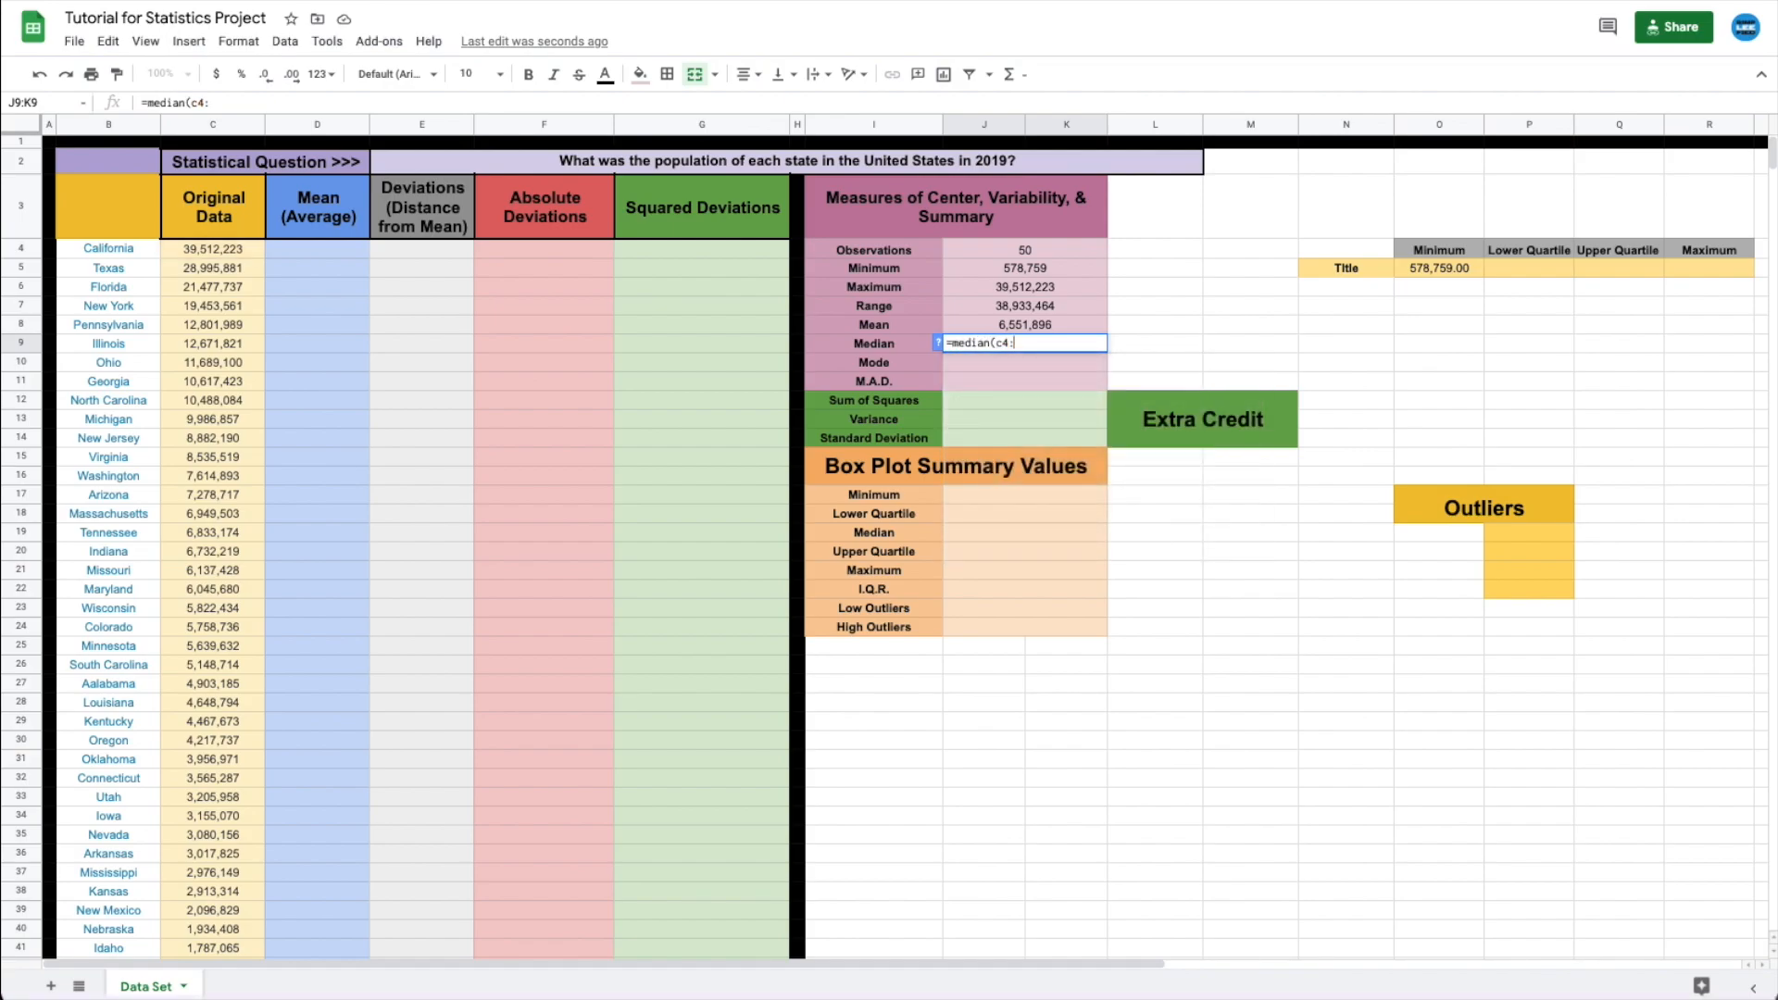
{"action": "type", "text": "c53)"}
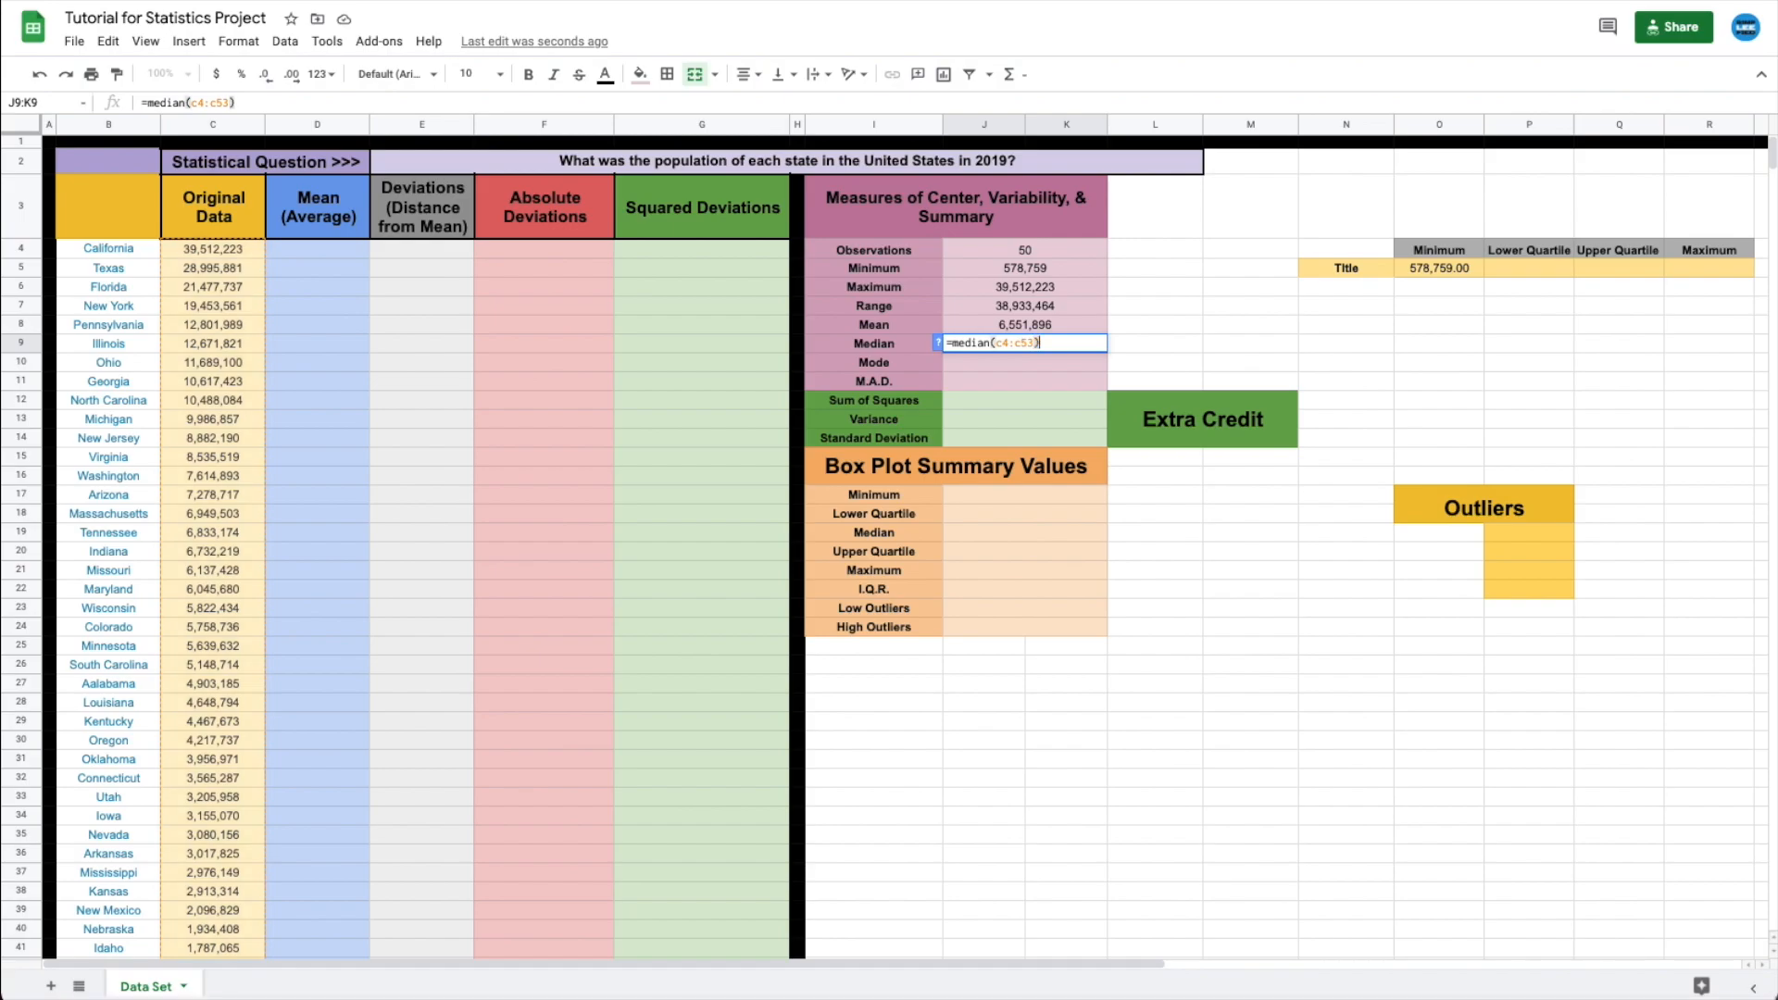
{"action": "key", "text": "Return"}
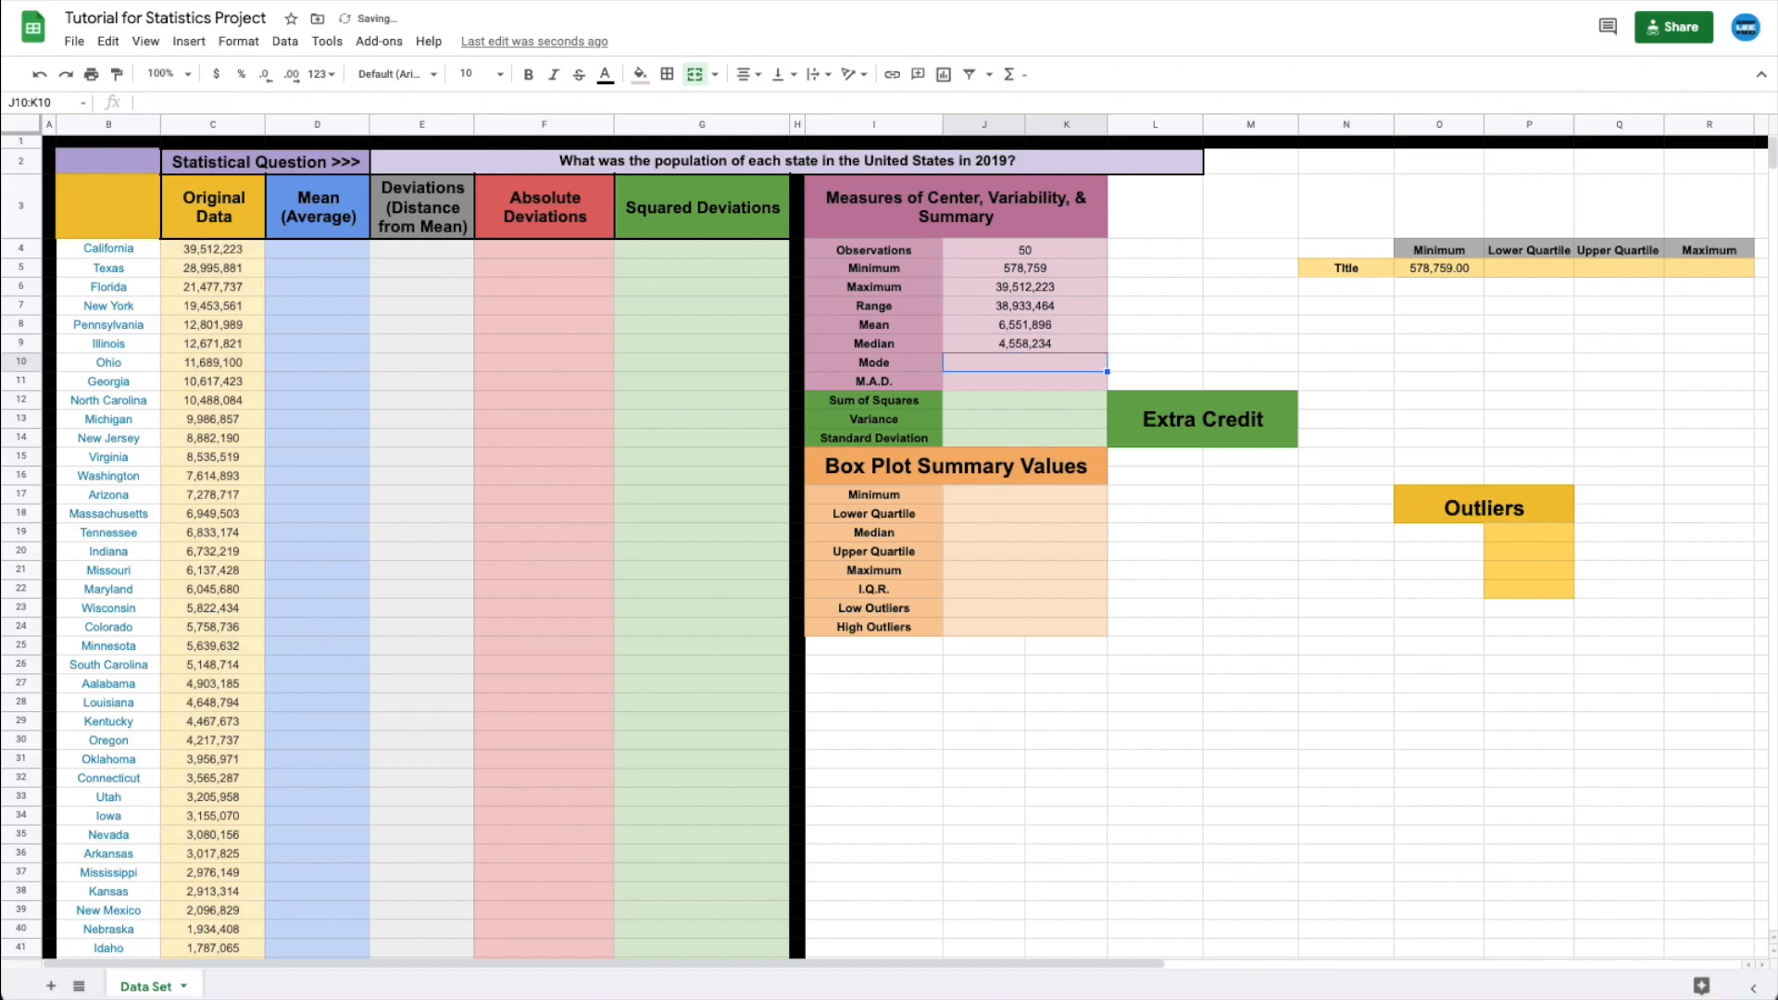
{"action": "type", "text": "=mode("}
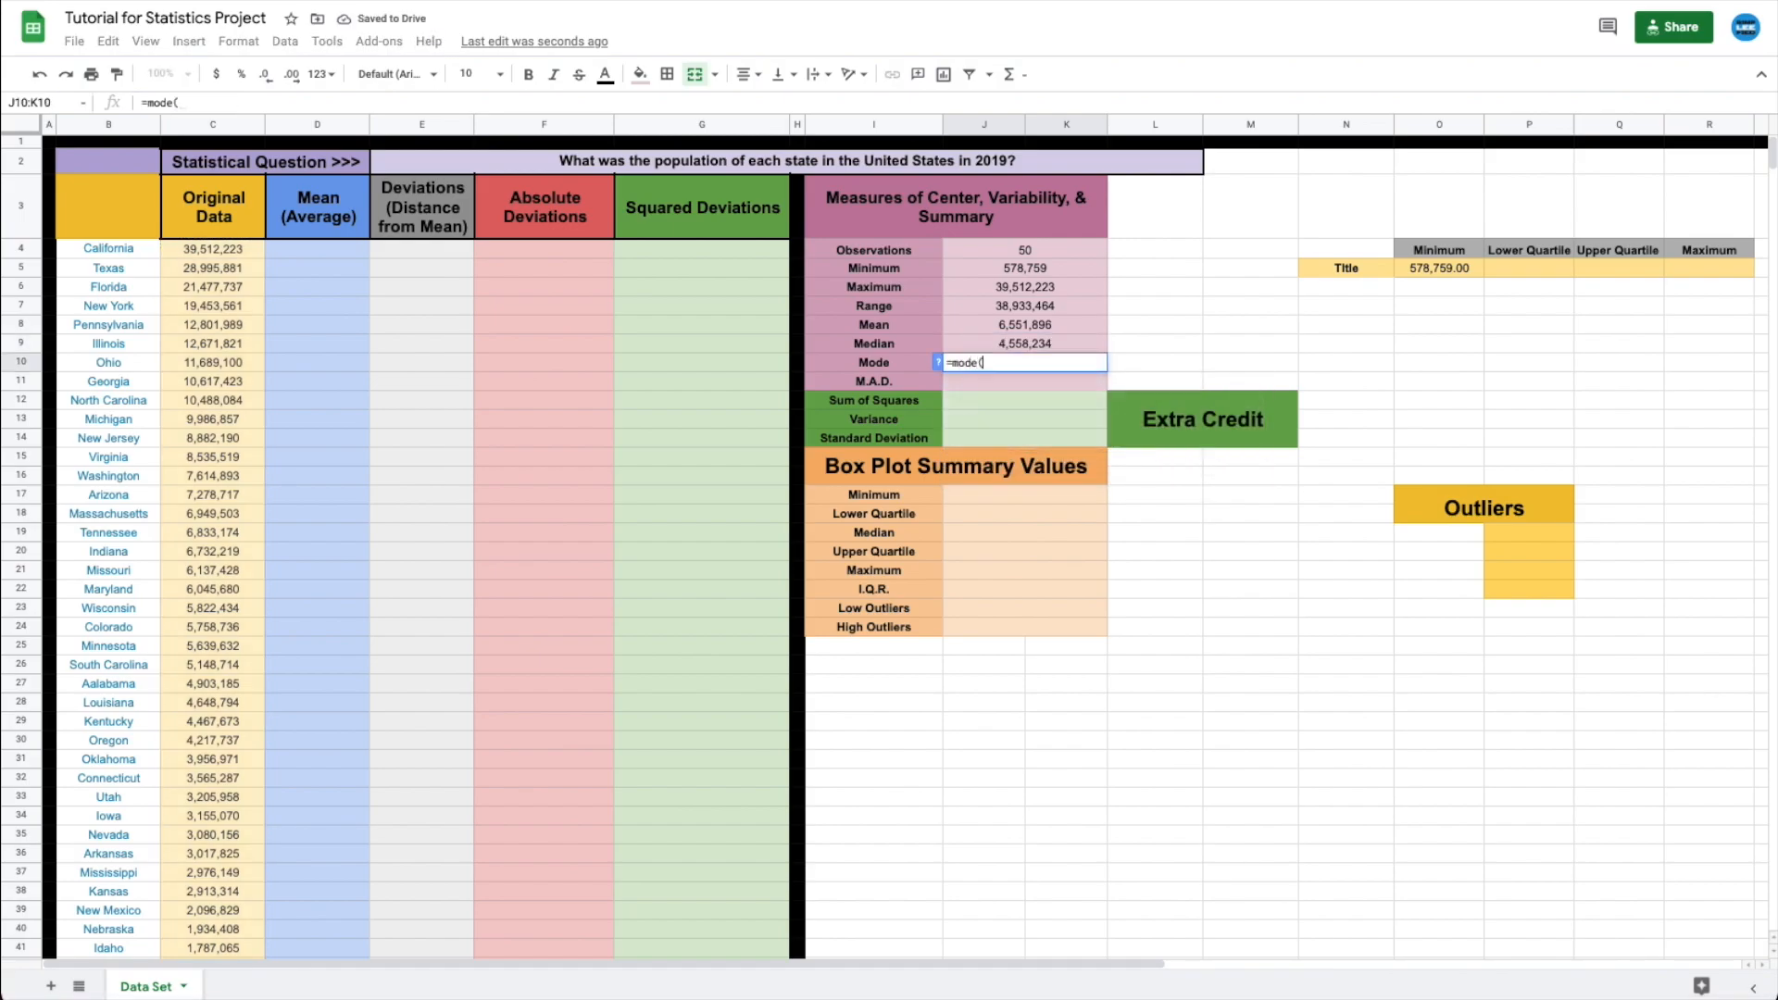
{"action": "type", "text": "c4:c"}
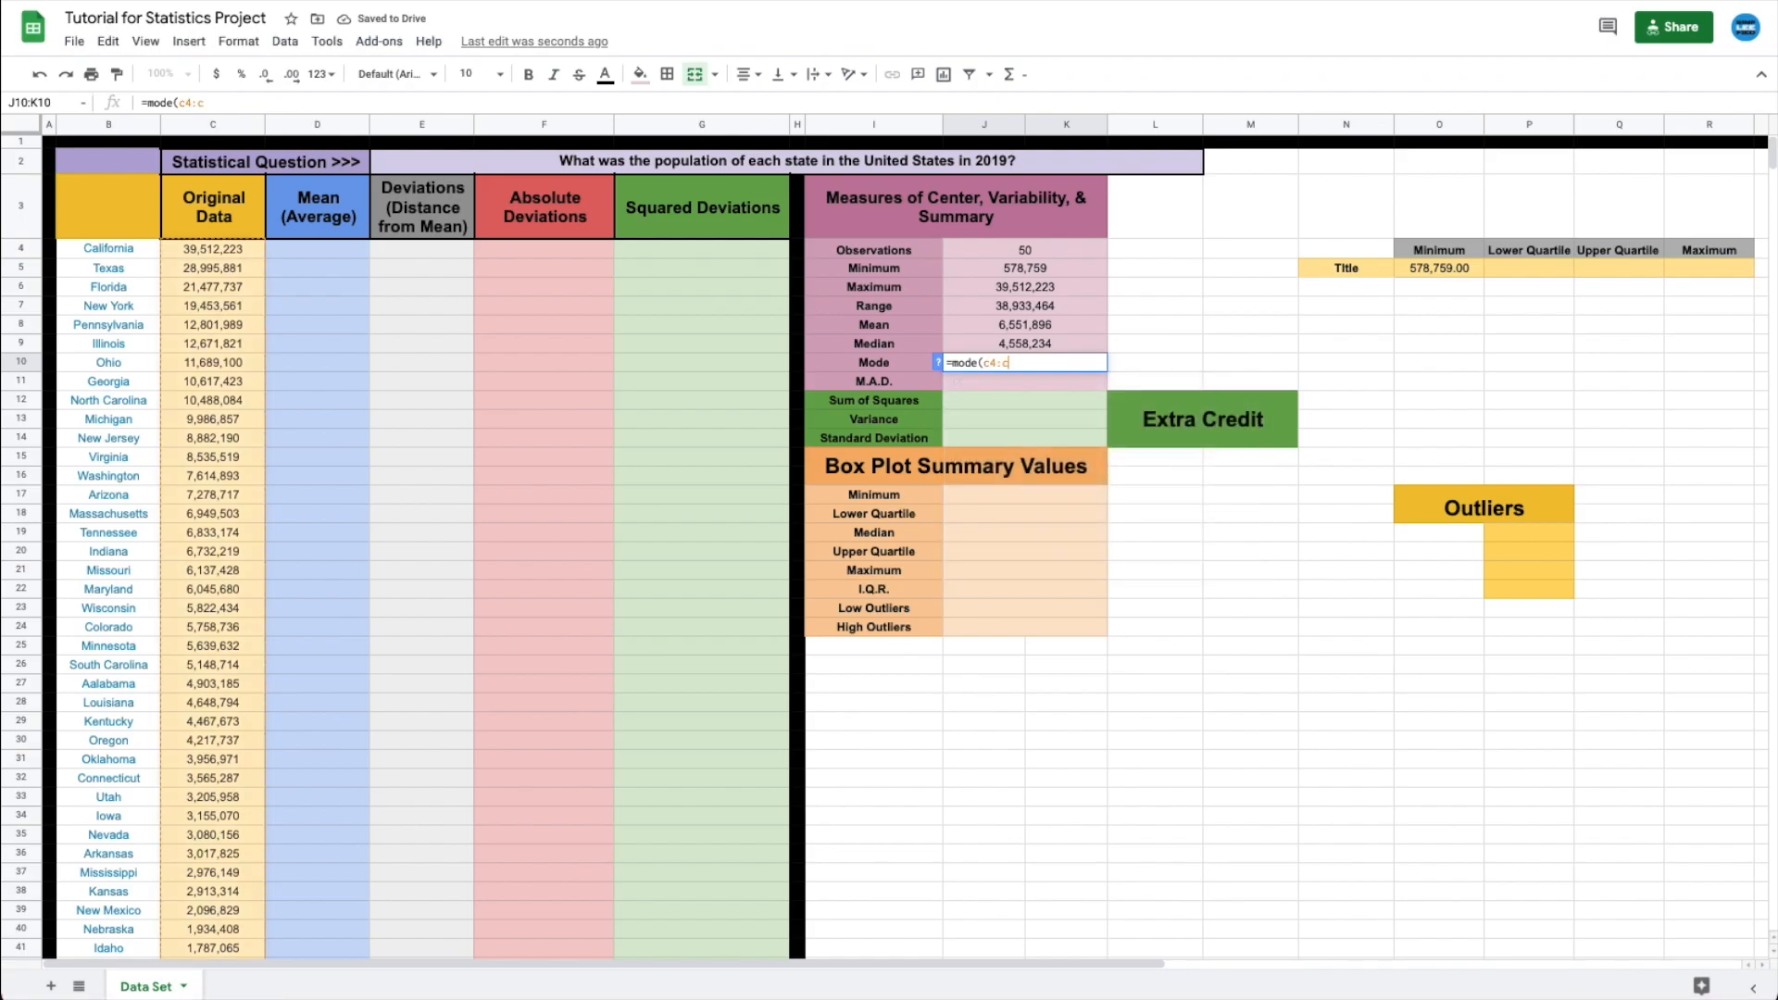
{"action": "type", "text": "53"}
{"action": "key", "text": "Return"}
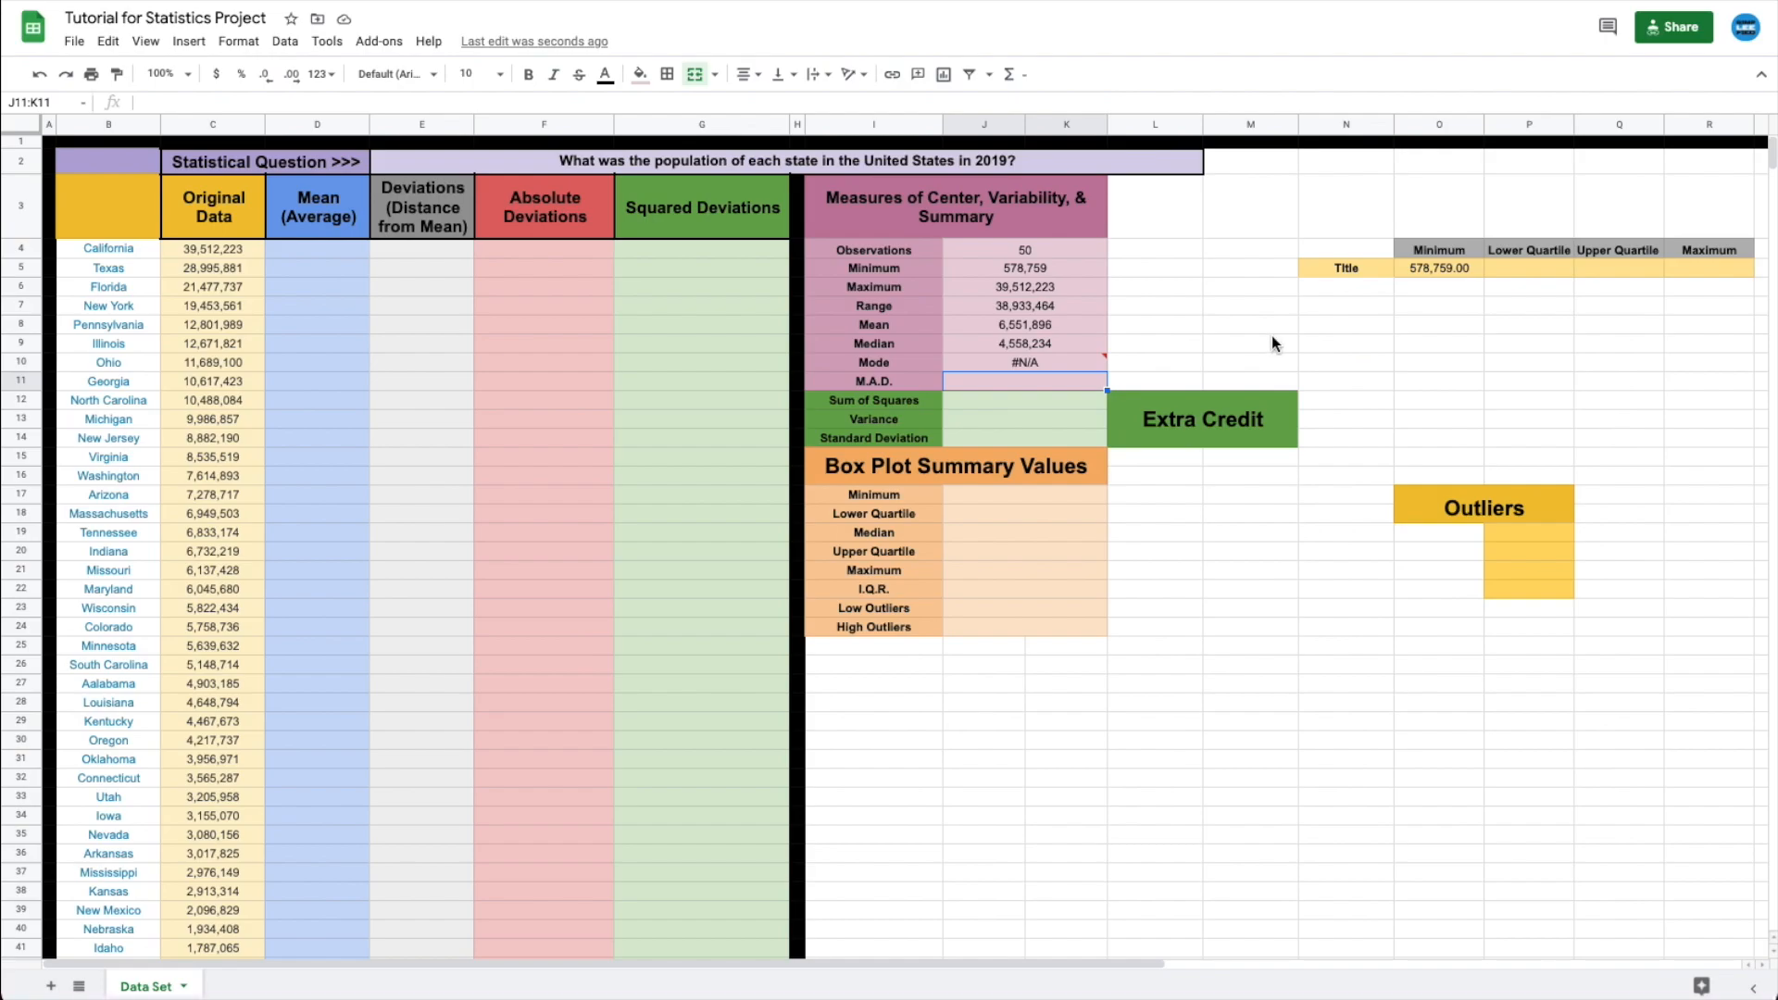
- Enter =J8 in D4 so it shows the calculated Mean of 6,551,896
{"action": "left_click", "coordinate": [326, 252]}
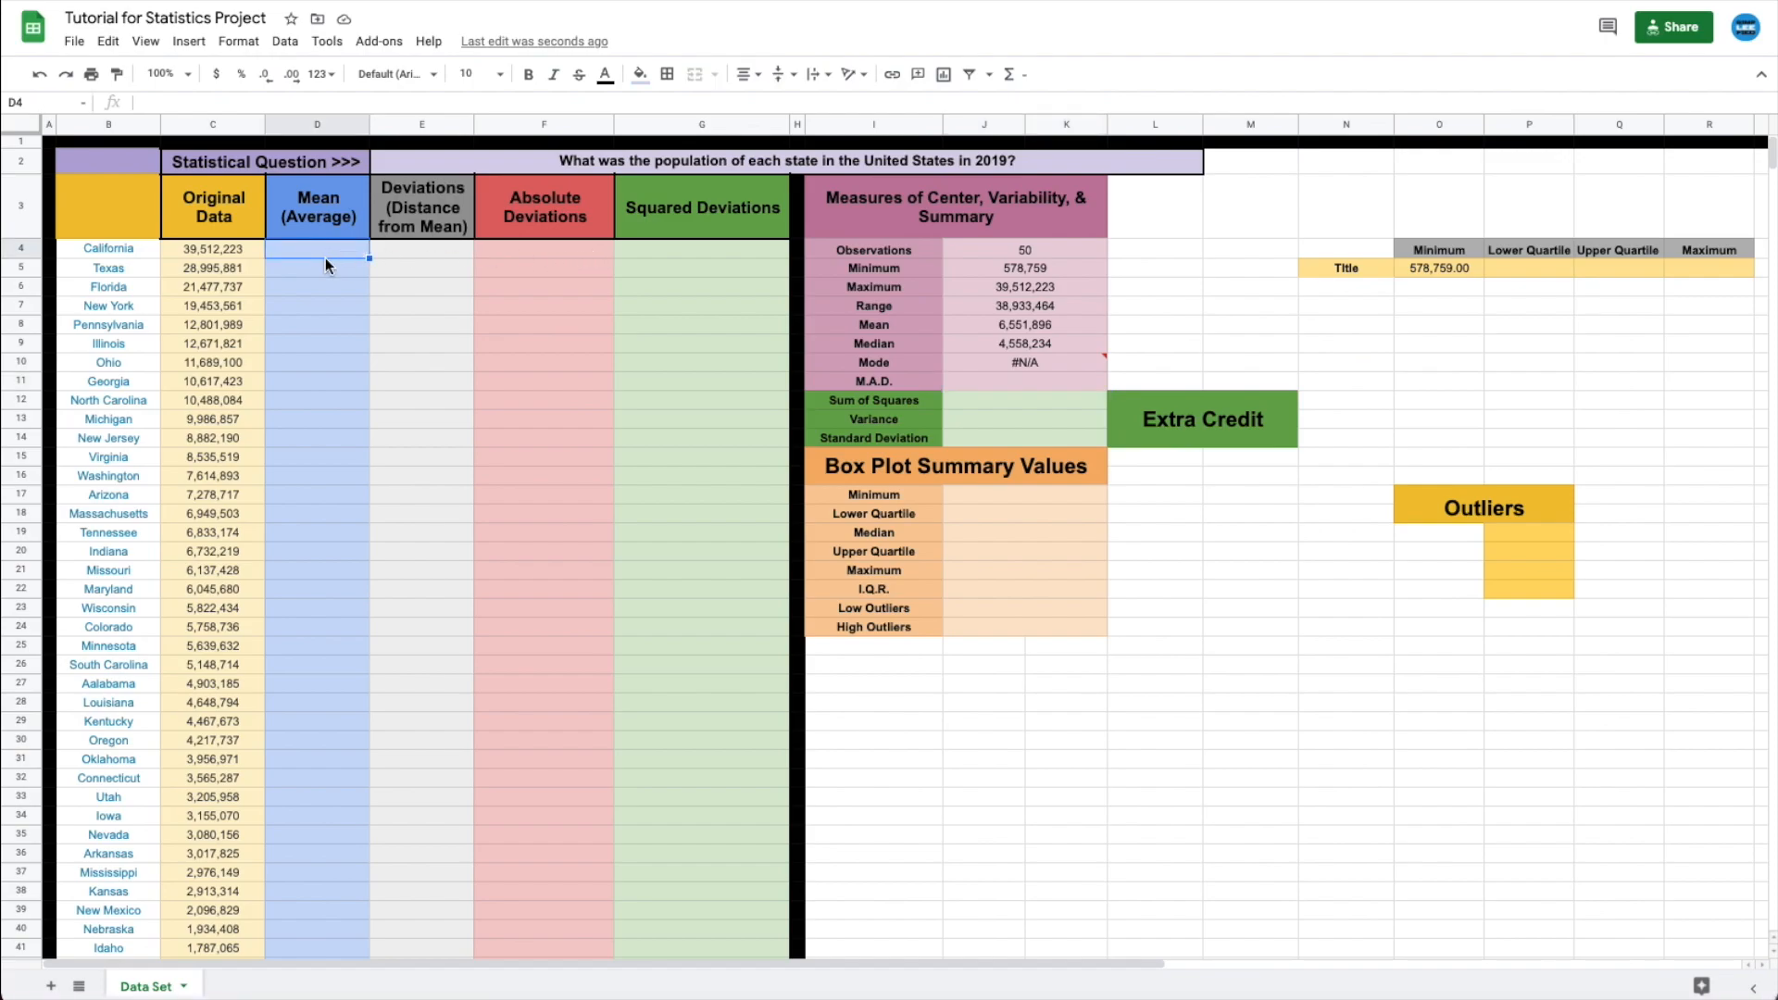
{"action": "type", "text": "="}
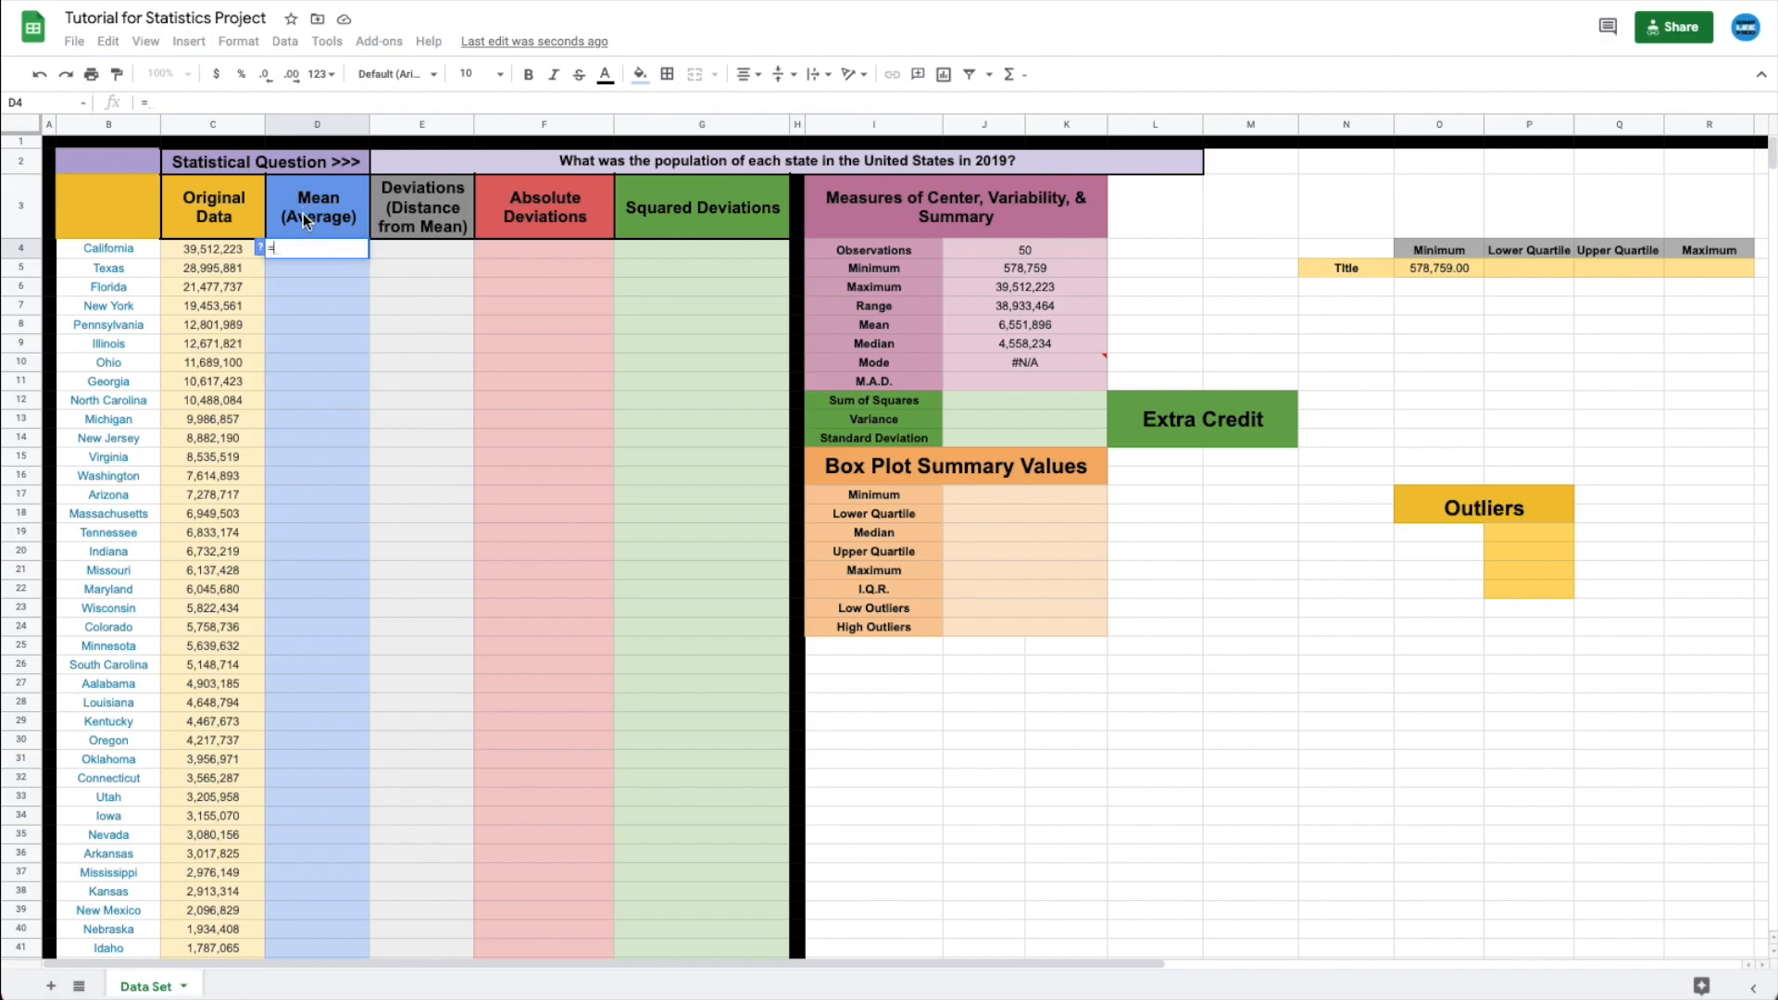
{"action": "left_click", "coordinate": [984, 326]}
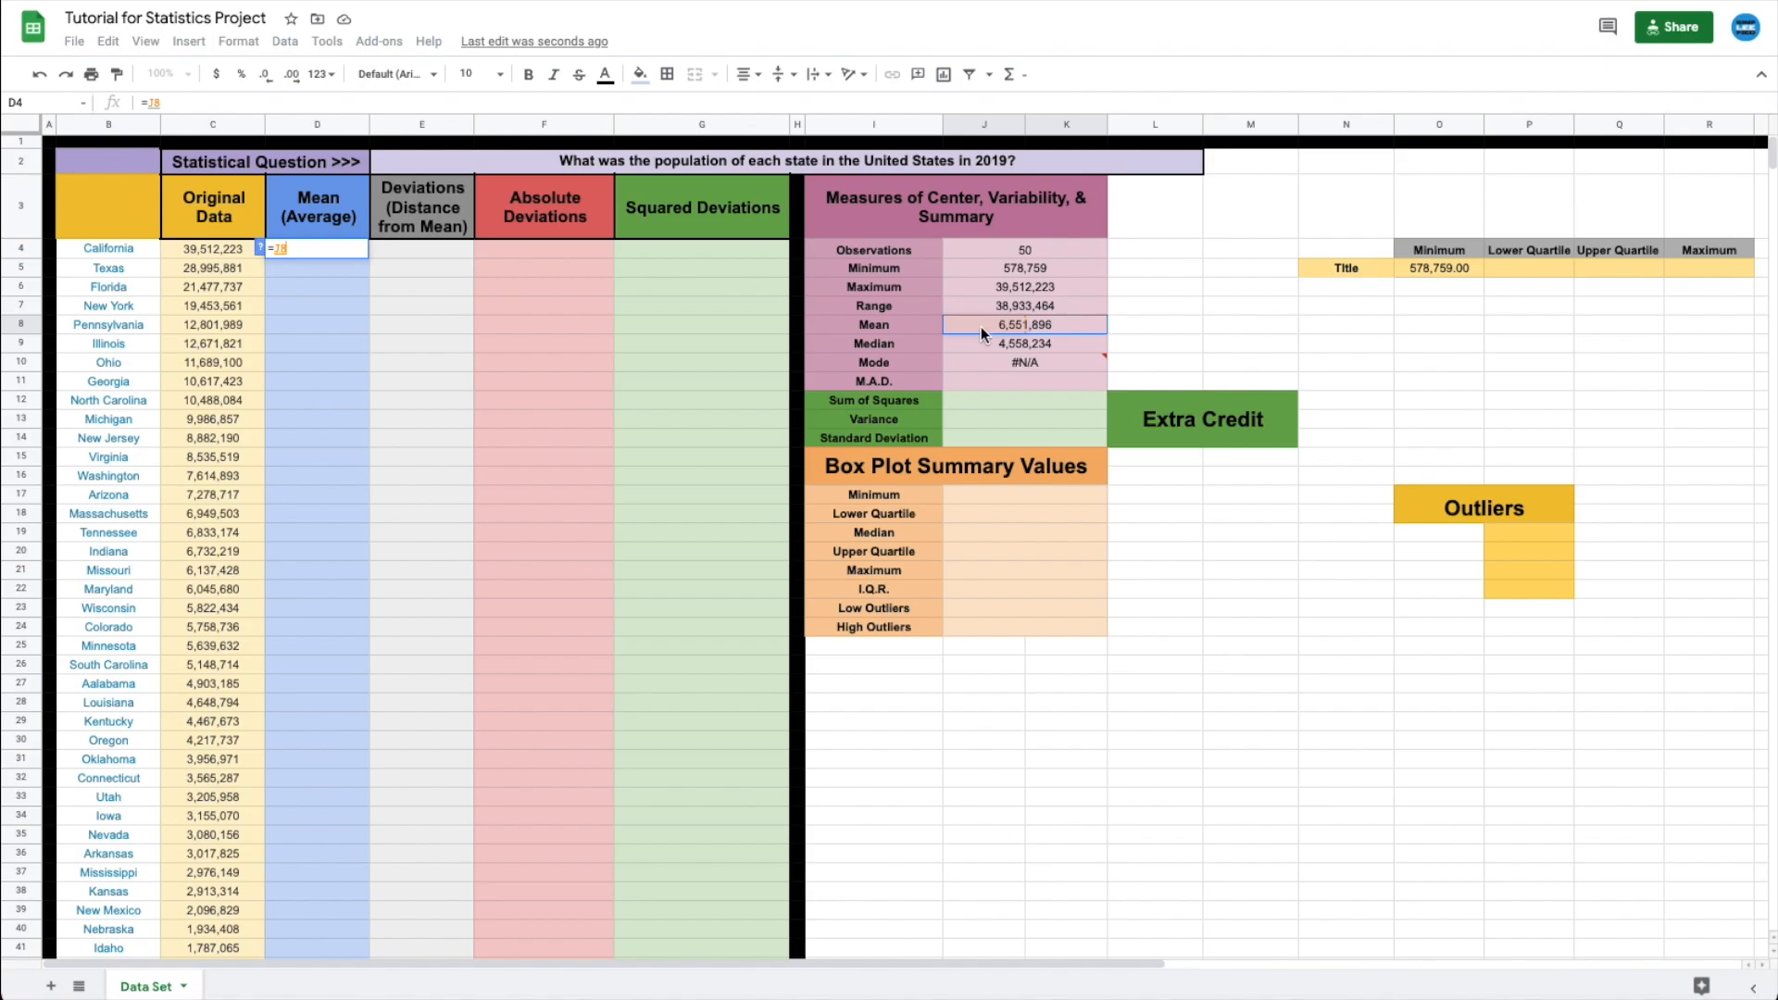
{"action": "key", "text": "Return"}
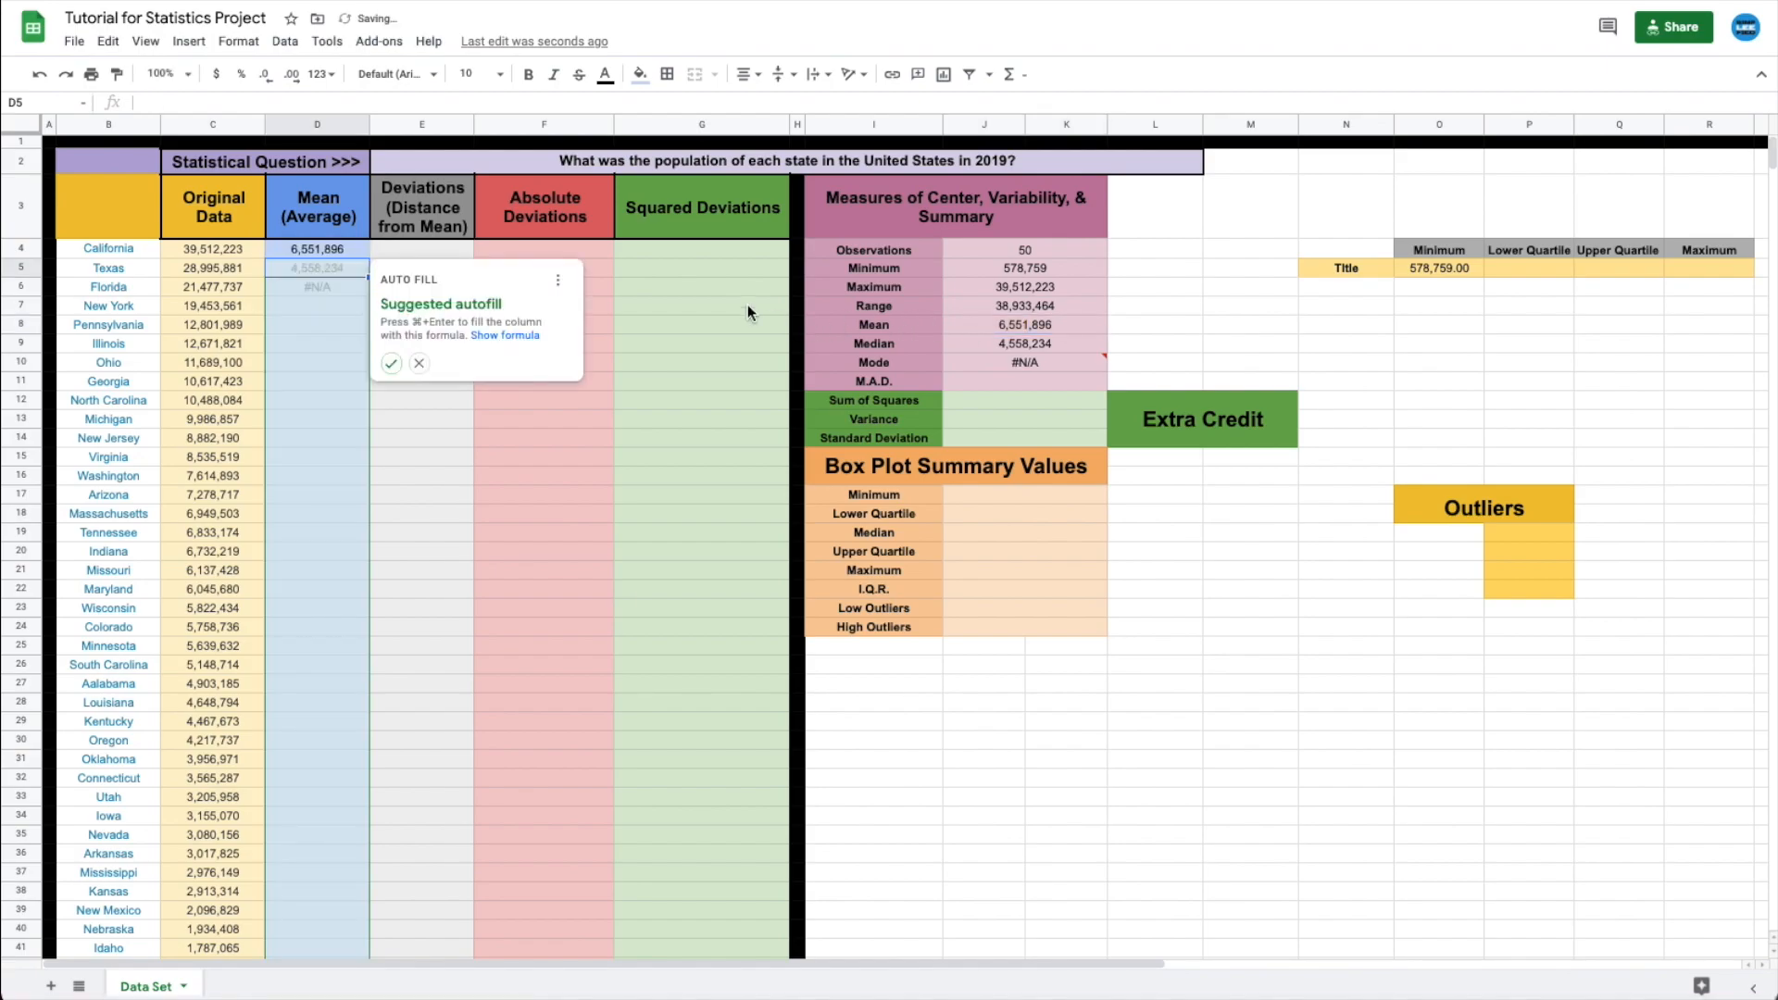
{"action": "left_click", "coordinate": [418, 363]}
{"action": "left_click", "coordinate": [298, 250]}
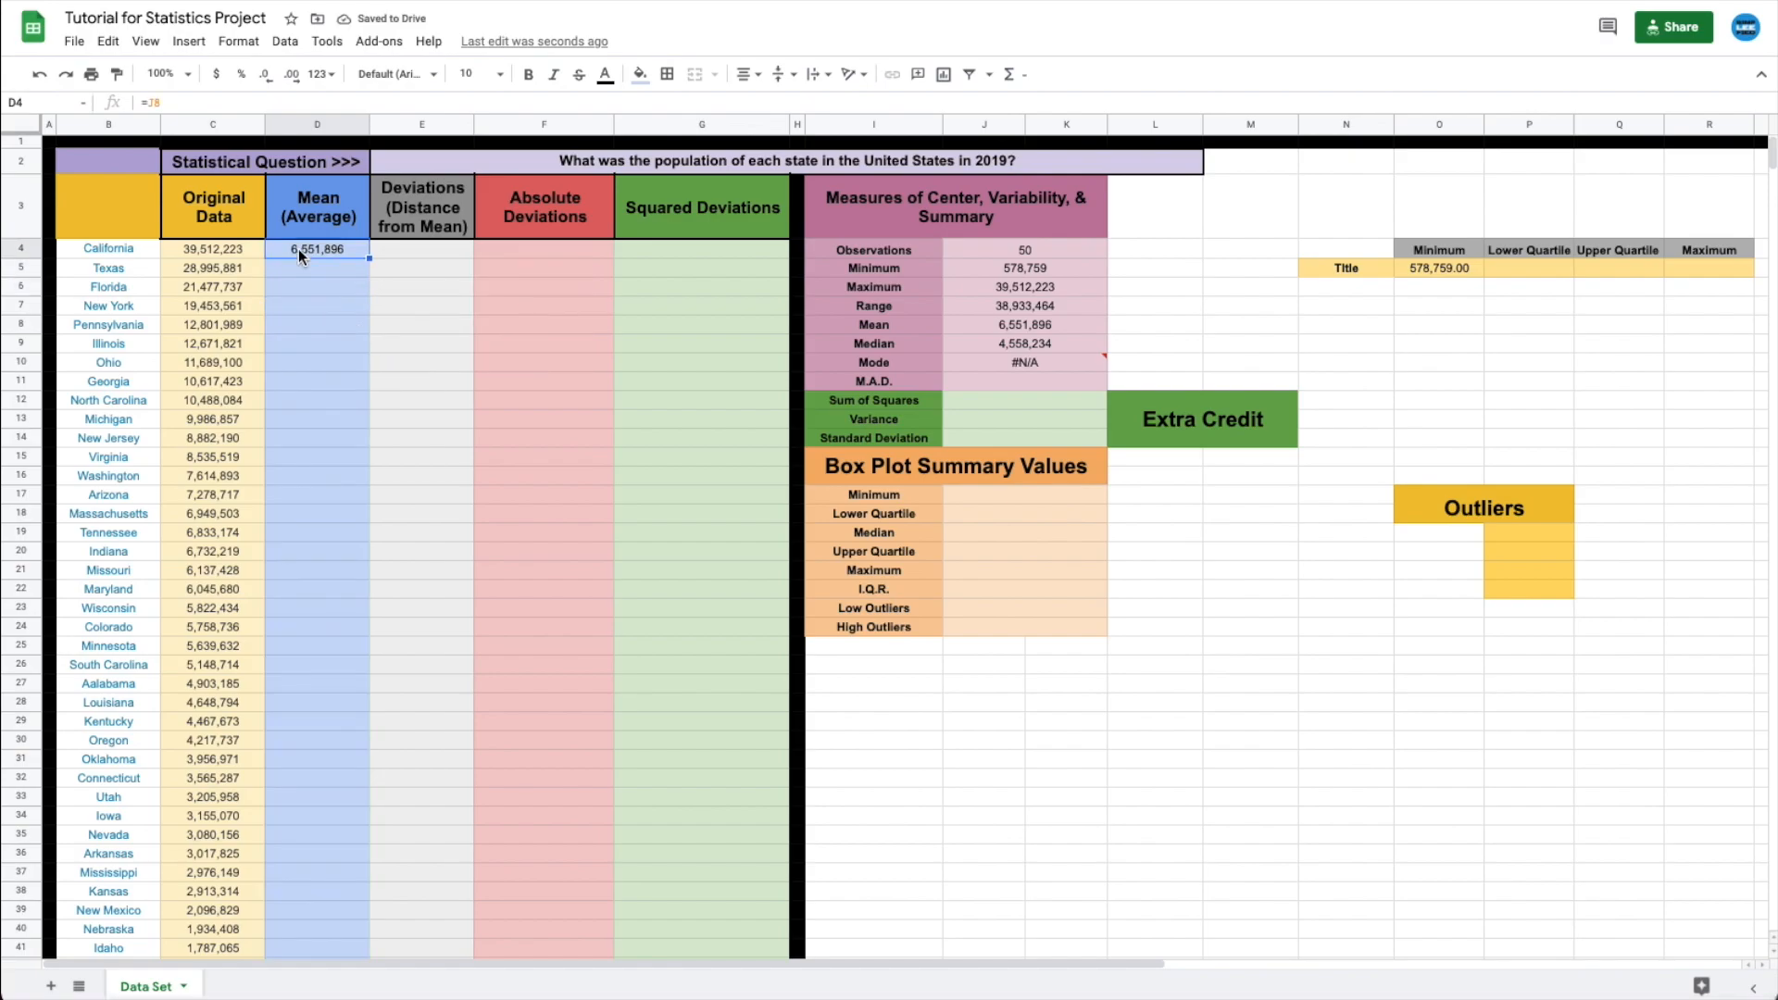
{"action": "left_click", "coordinate": [989, 326]}
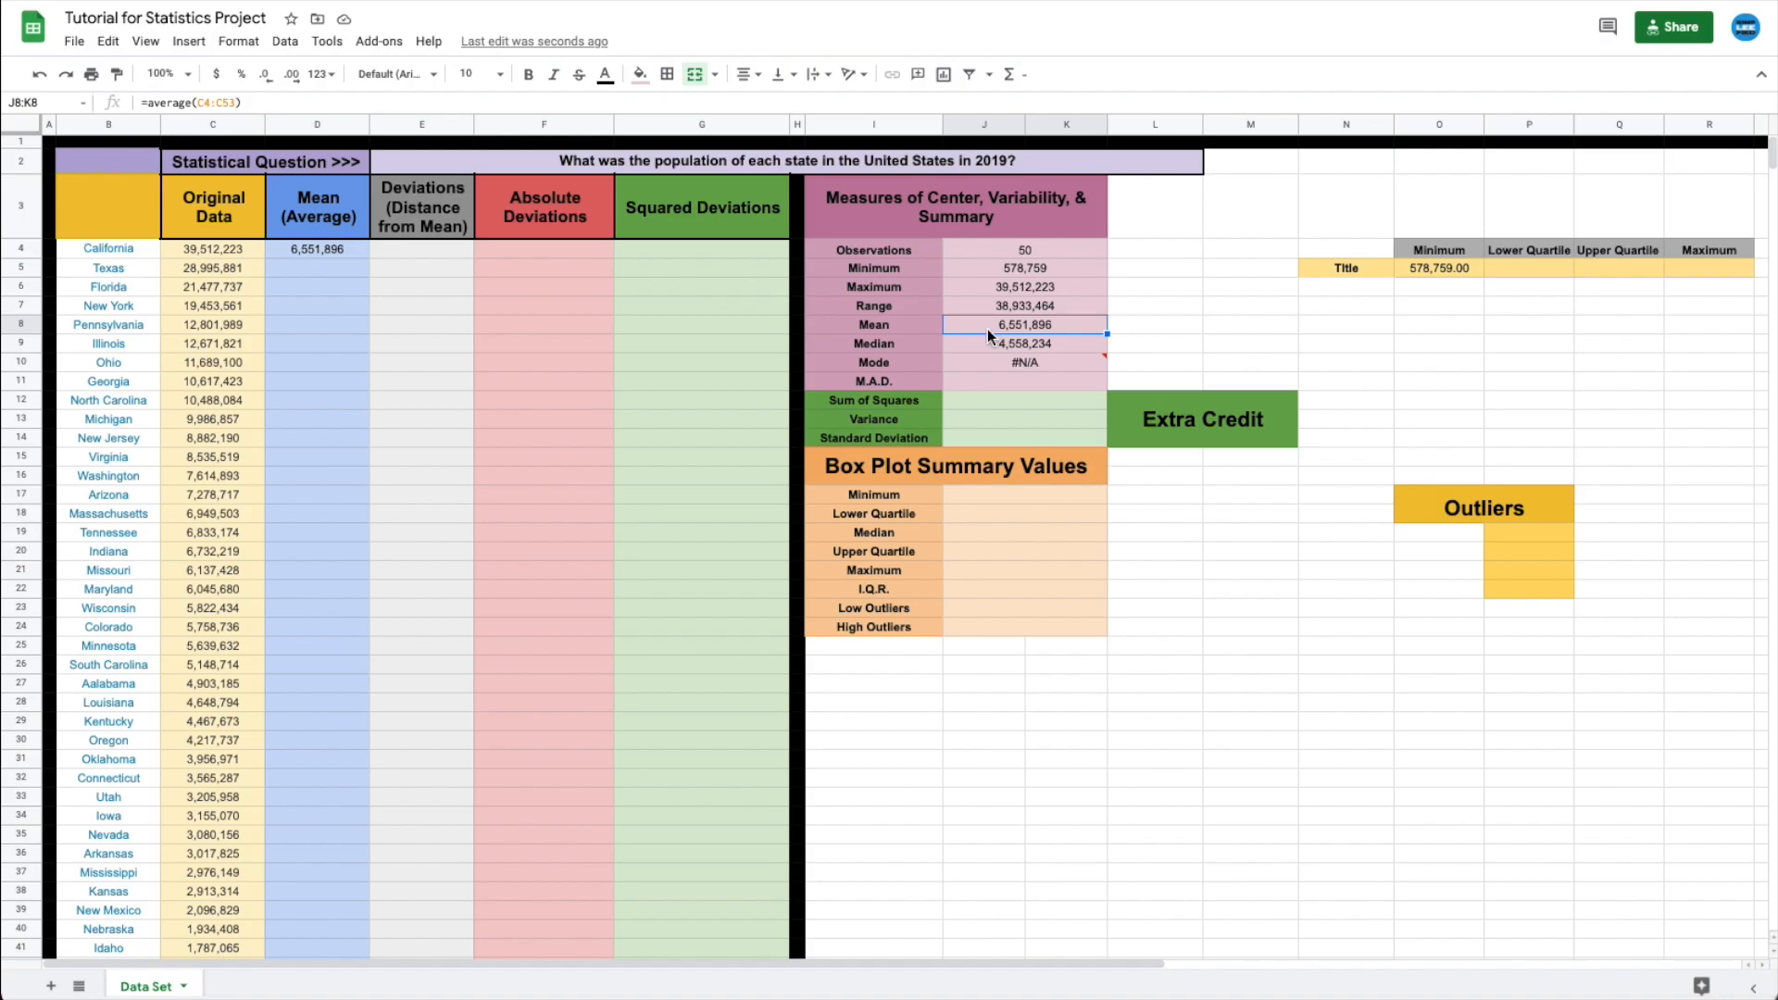
- Change D4 to the absolute reference =$J$8 and copy it down column D to row 53
{"action": "left_click", "coordinate": [333, 252]}
{"action": "left_click_drag", "start_coordinate": [368, 259], "coordinate": [359, 371]}
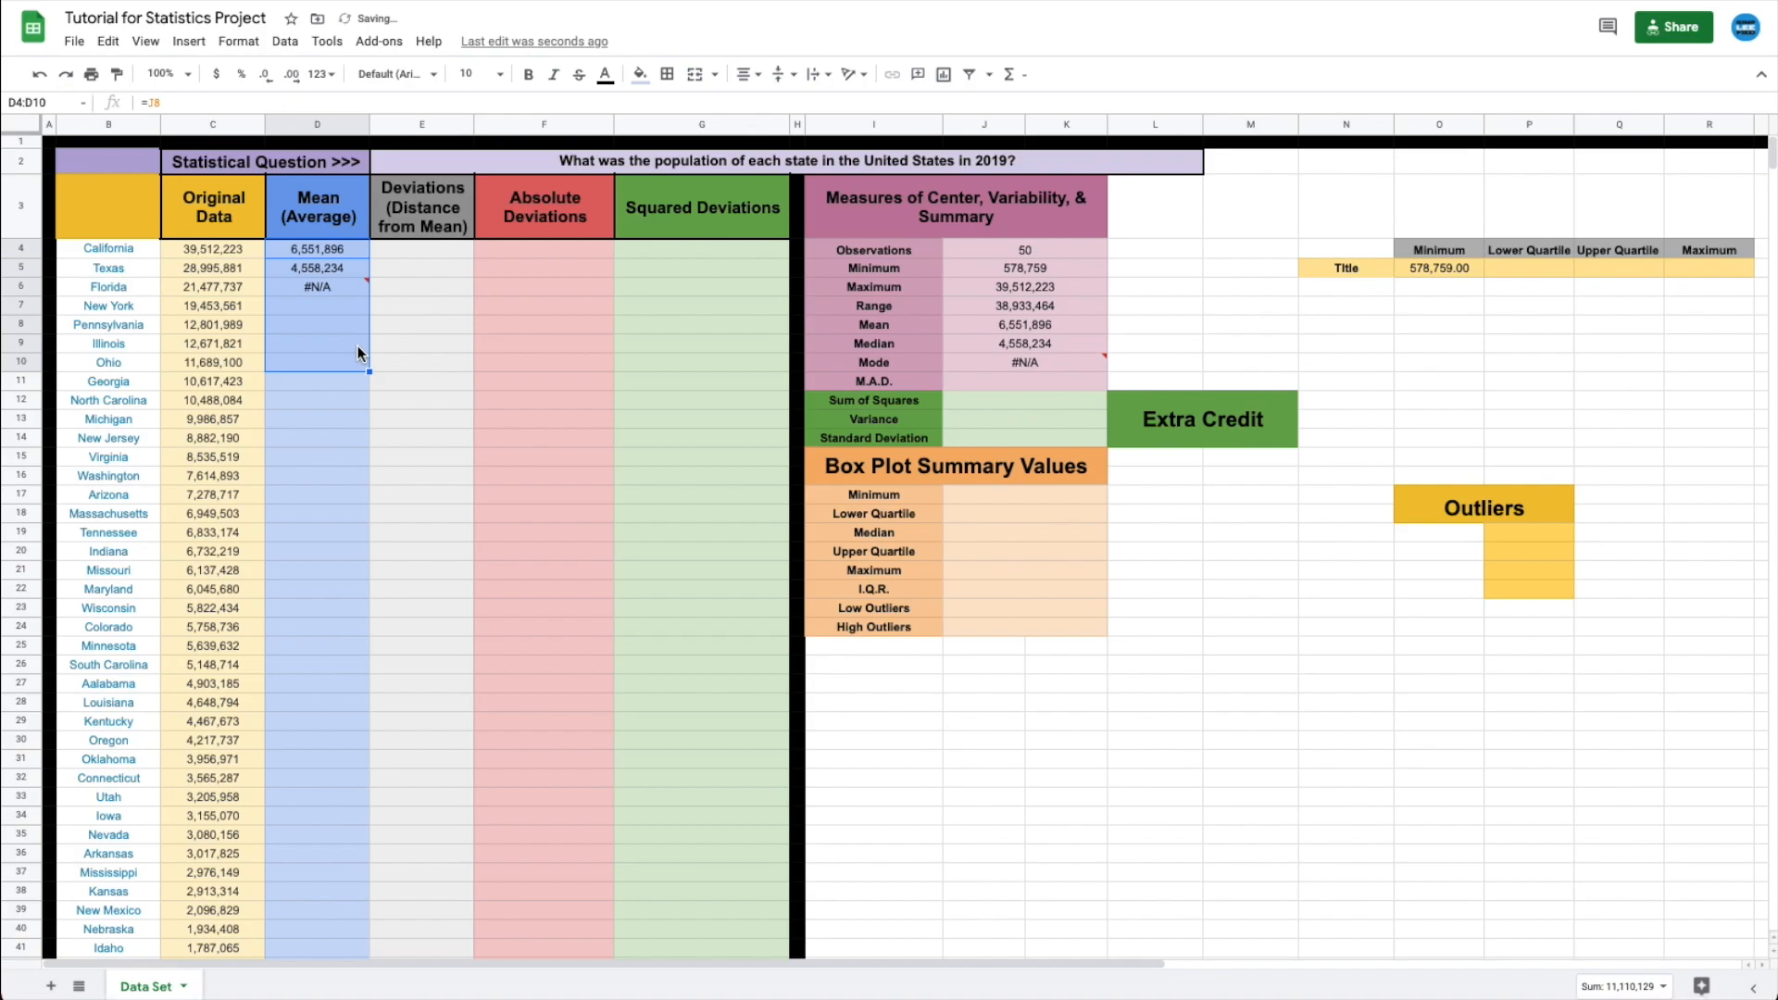
{"action": "key", "text": "ctrl+z"}
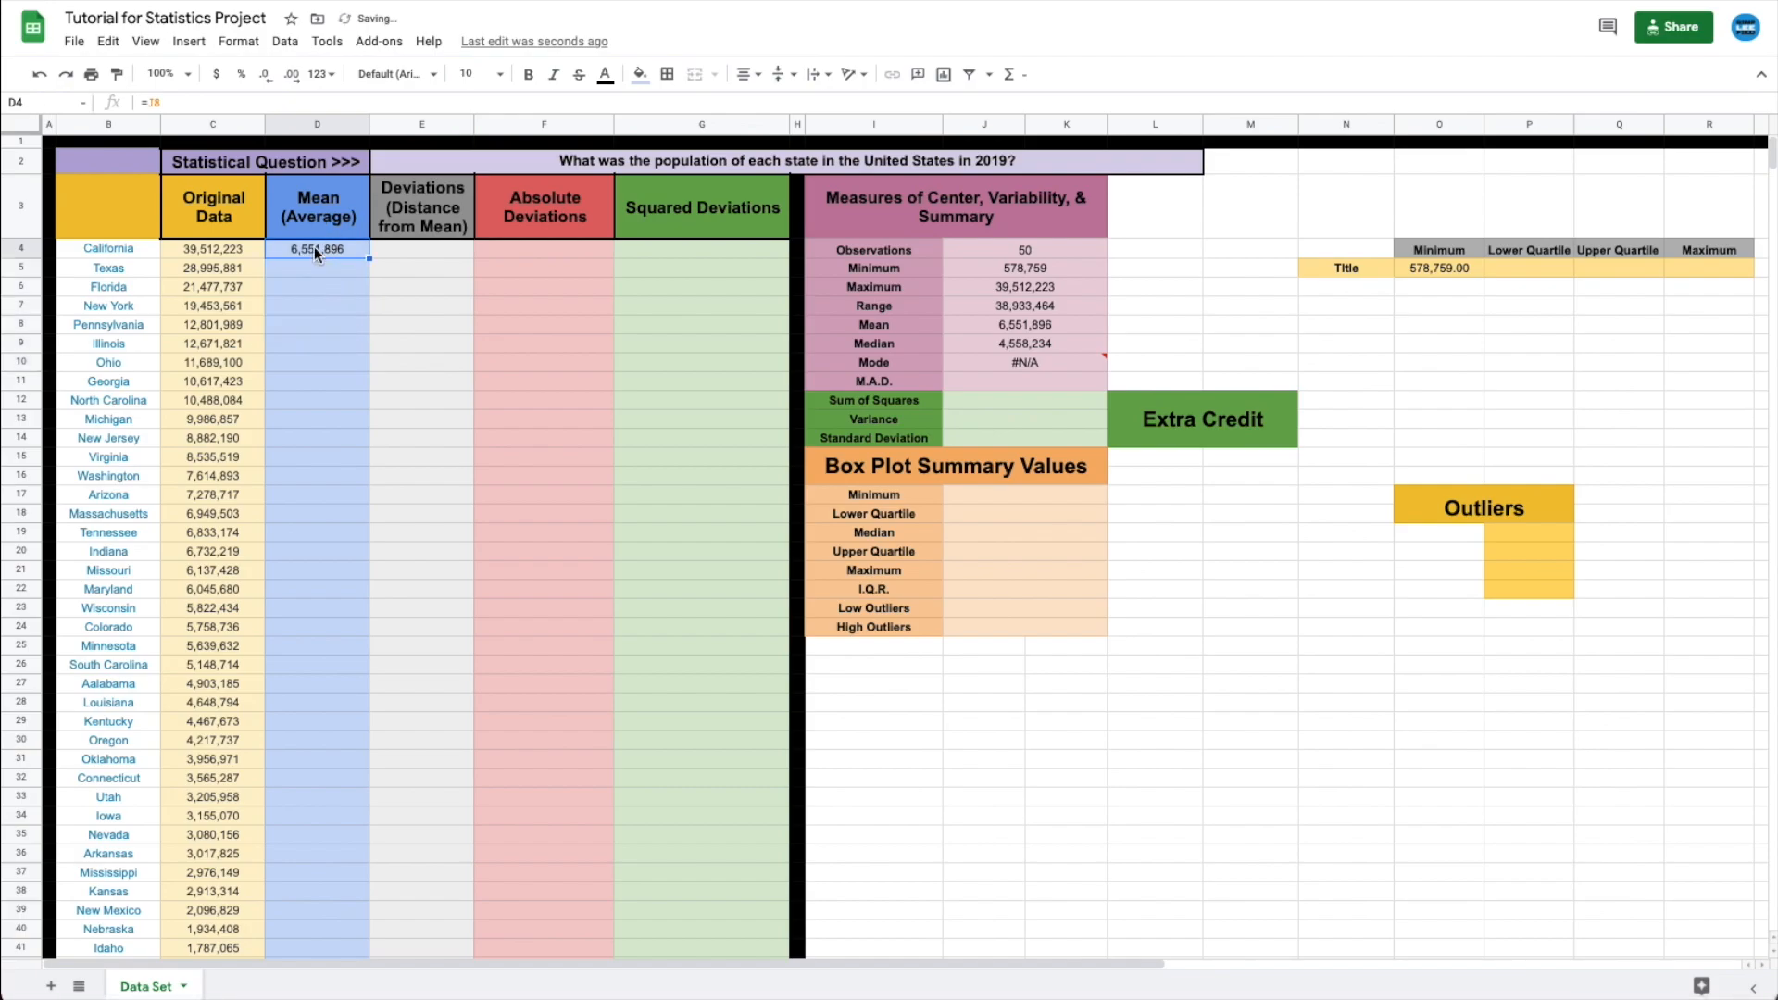
{"action": "double_click", "coordinate": [314, 248]}
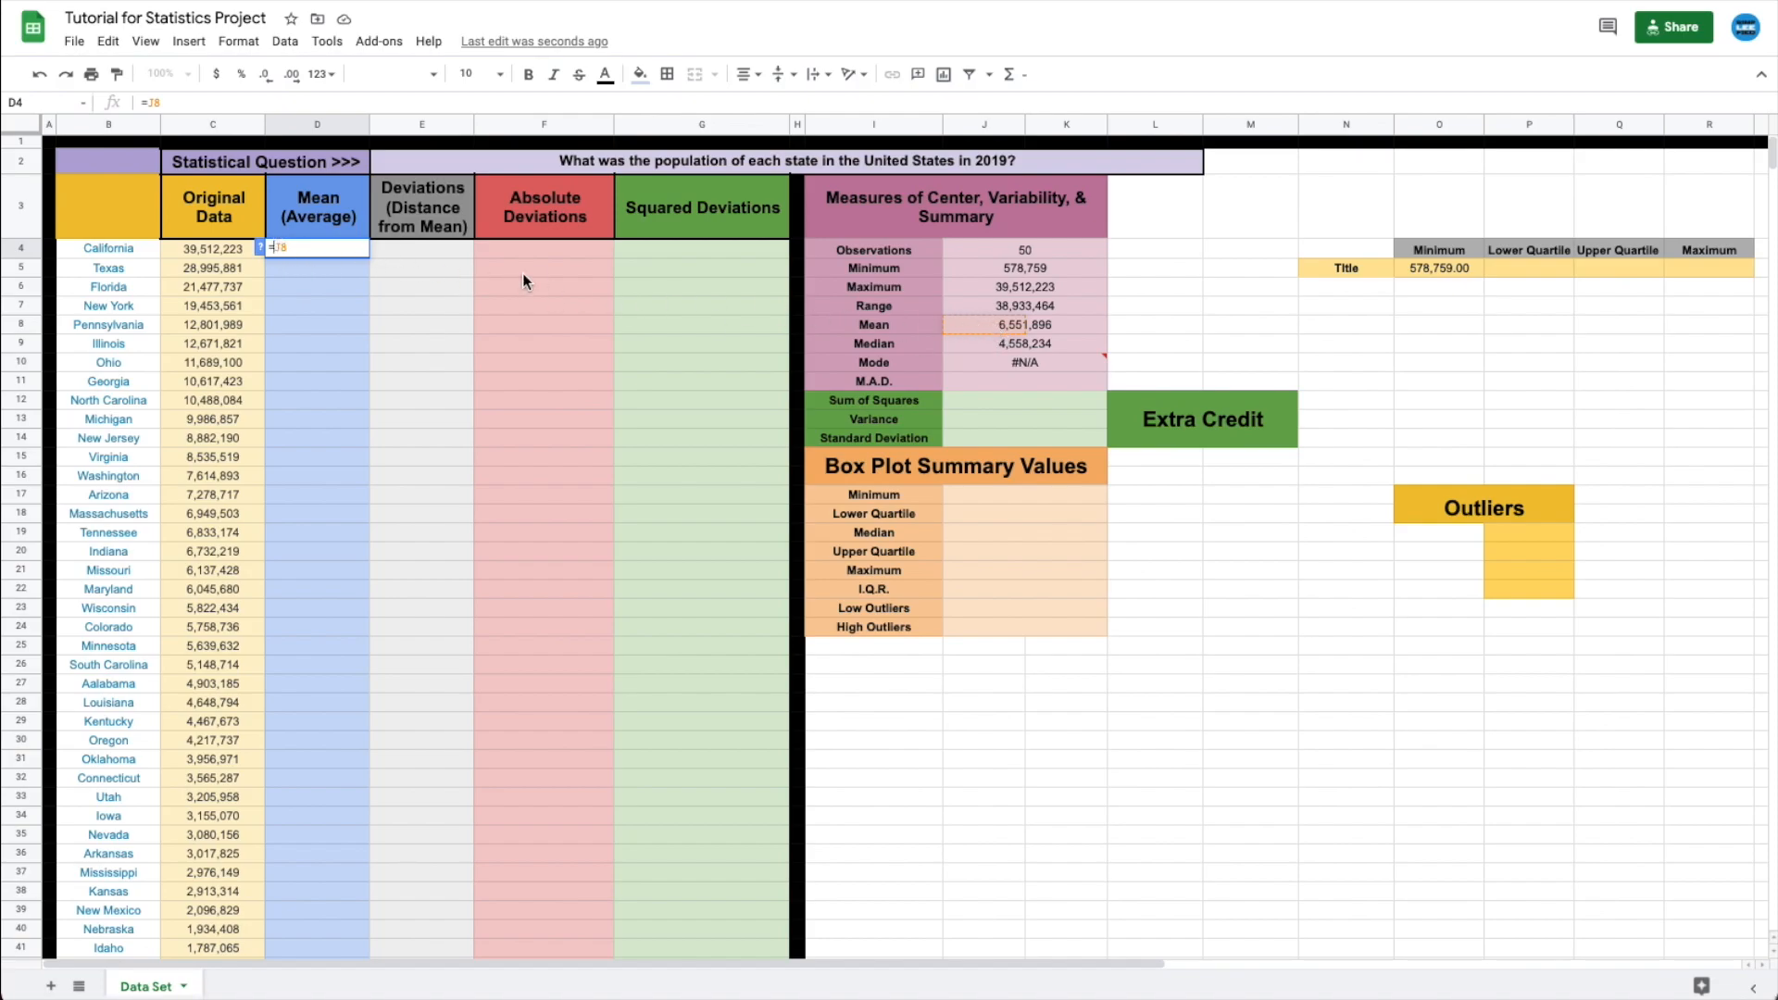
{"action": "key", "text": "F4"}
{"action": "key", "text": "Return"}
{"action": "left_click", "coordinate": [326, 248]}
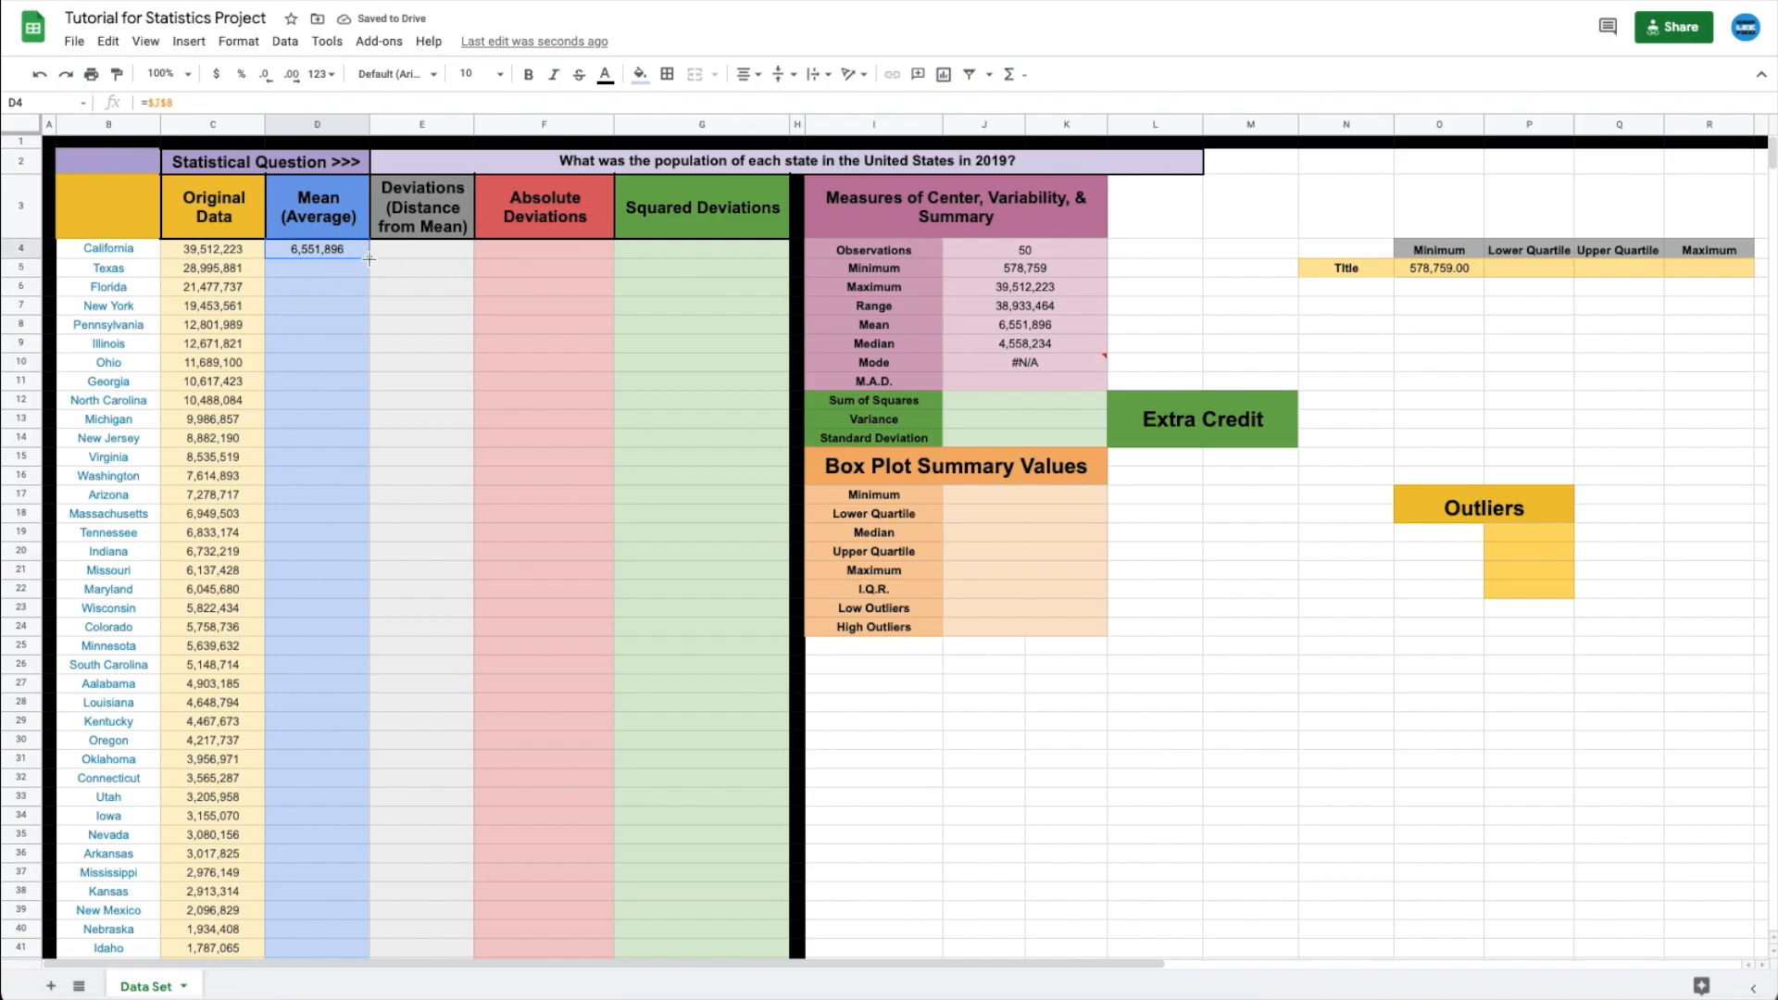
{"action": "left_click_drag", "start_coordinate": [361, 260], "coordinate": [325, 917]}
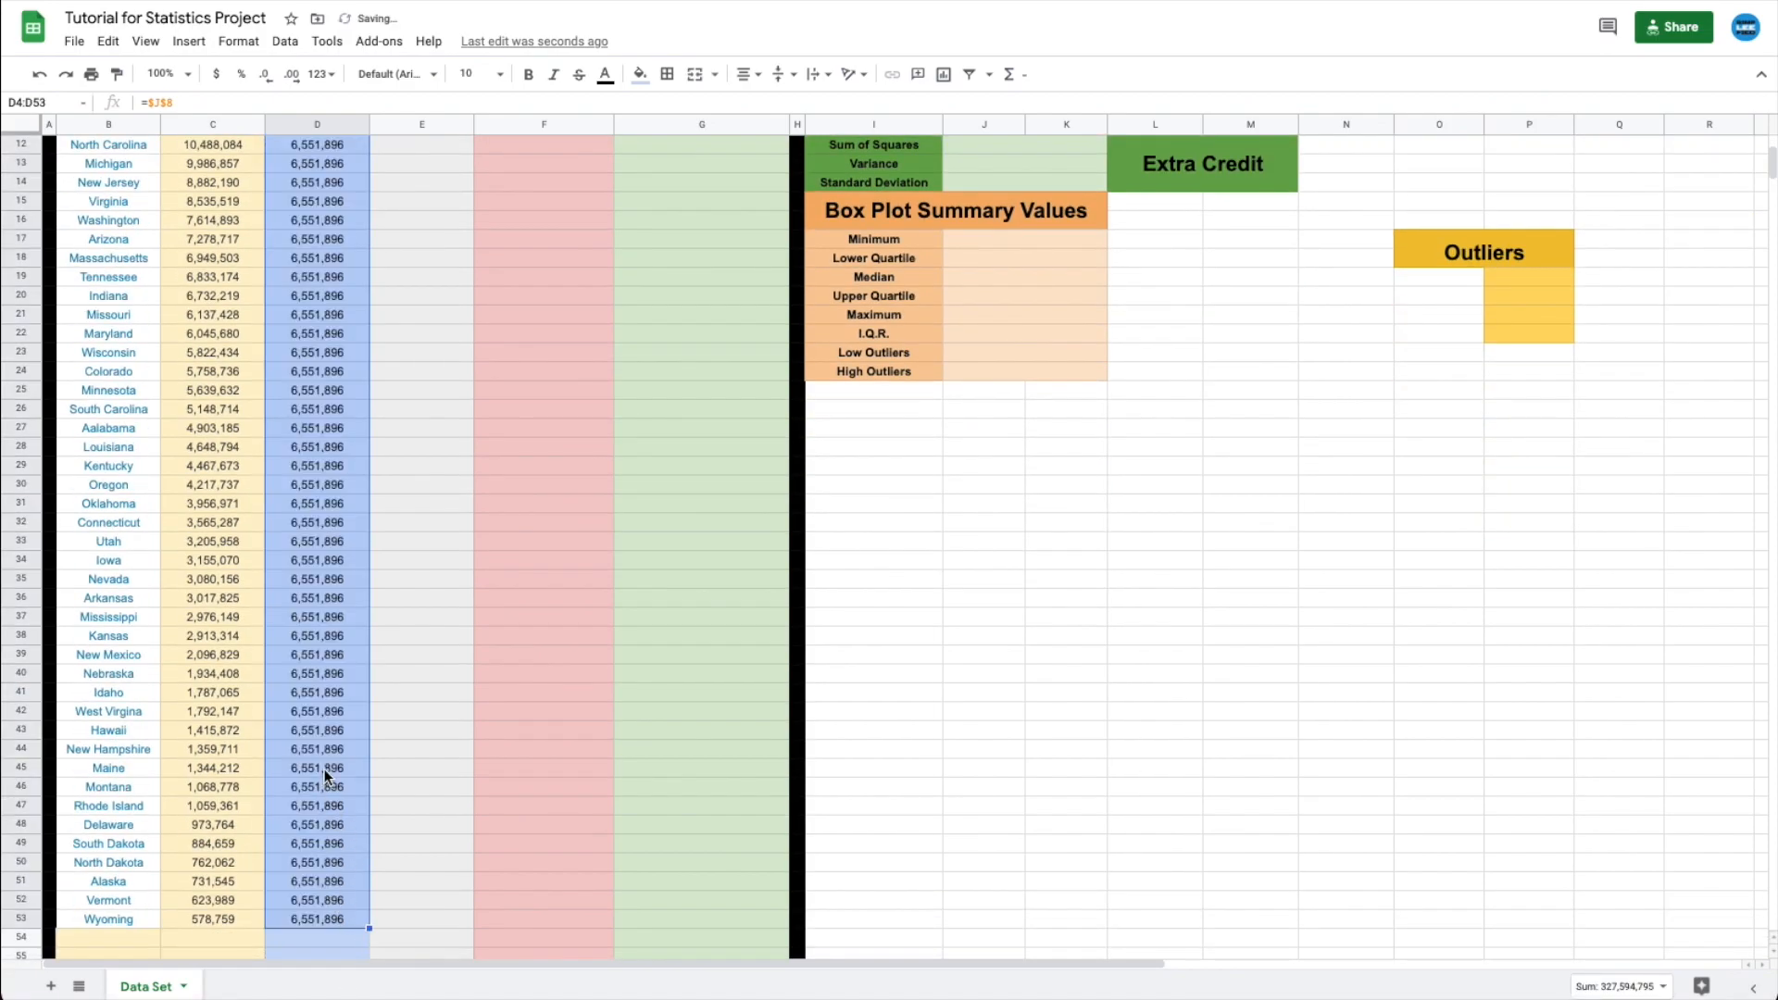
- Scroll back to the top of the filled Mean column and select cell E4
{"action": "scroll", "coordinate": [328, 768], "scroll_direction": "up", "scroll_amount": 5}
{"action": "left_click", "coordinate": [430, 521]}
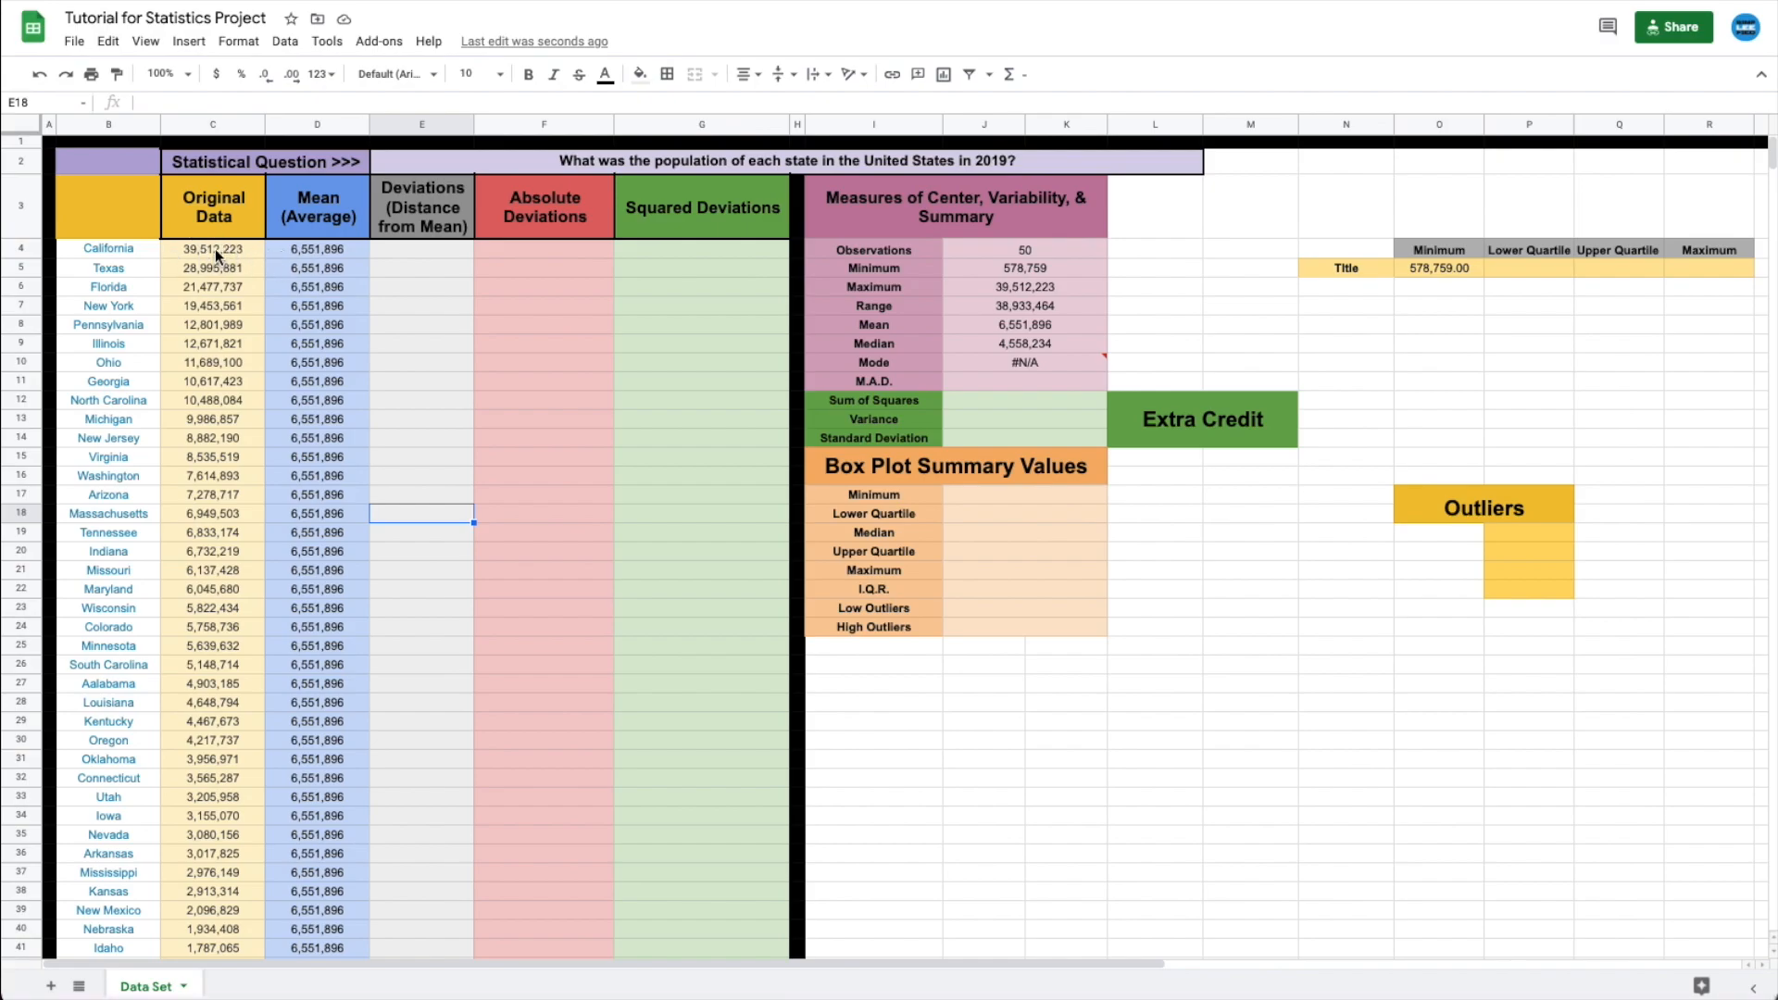
{"action": "left_click", "coordinate": [203, 211]}
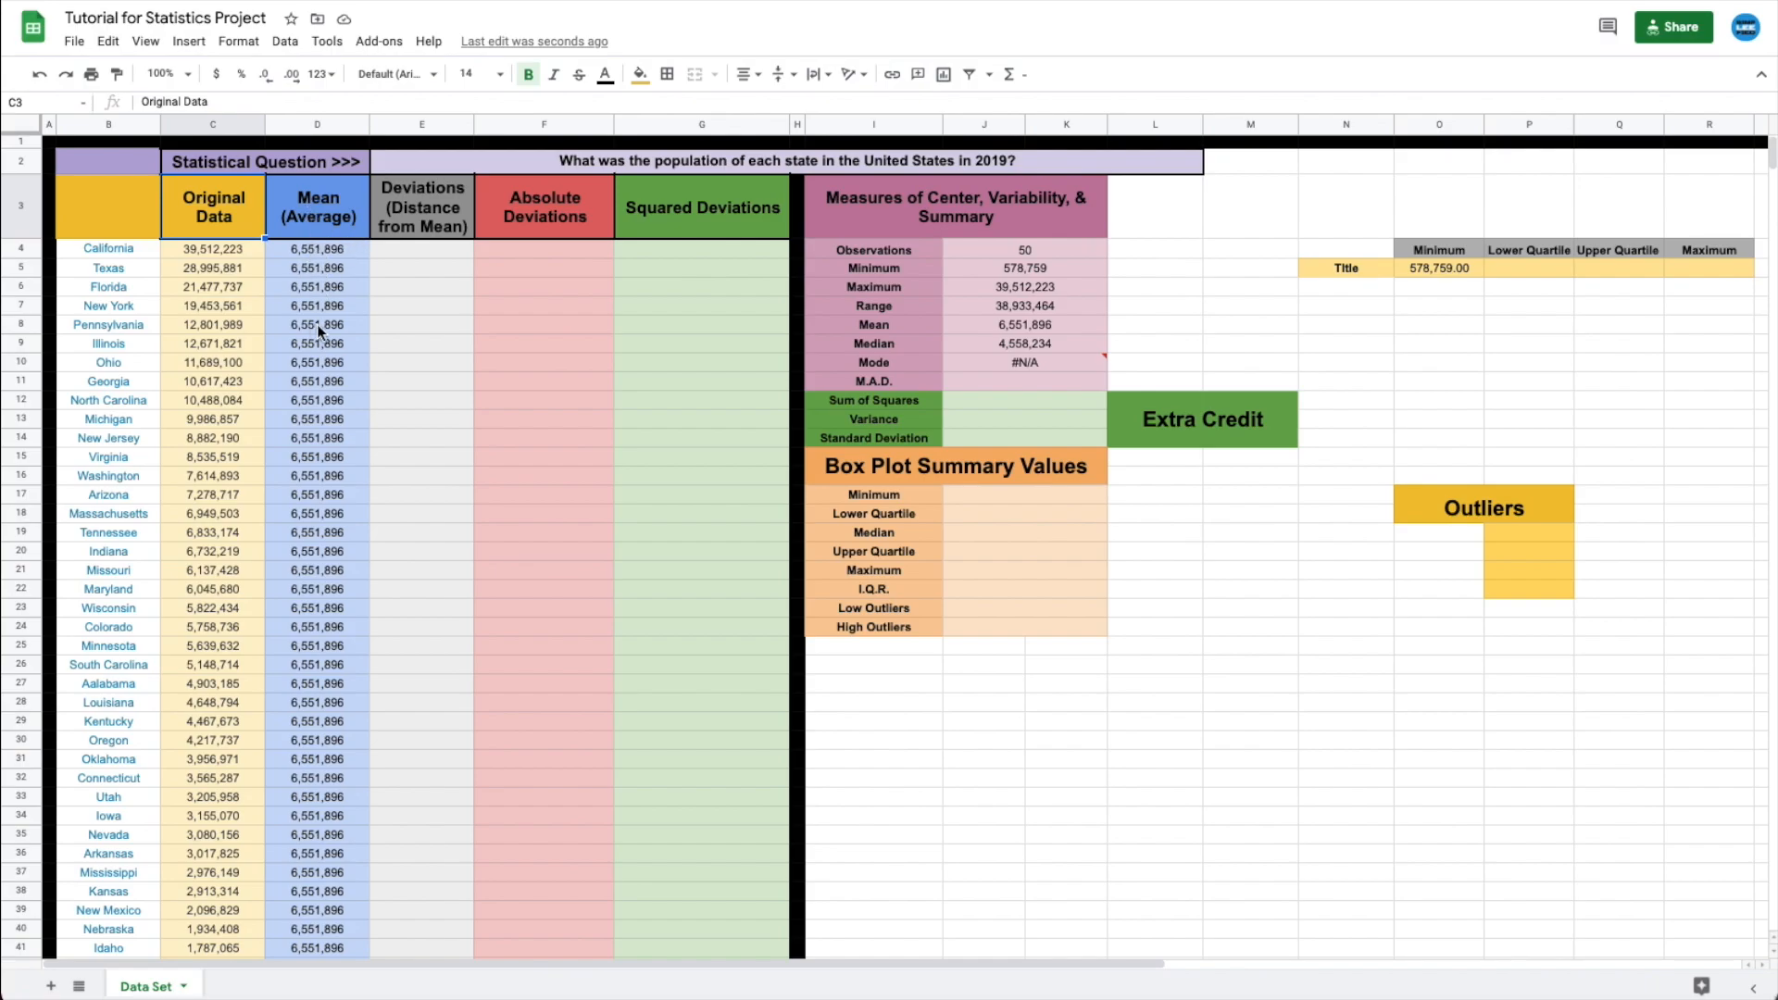
{"action": "left_click", "coordinate": [403, 252]}
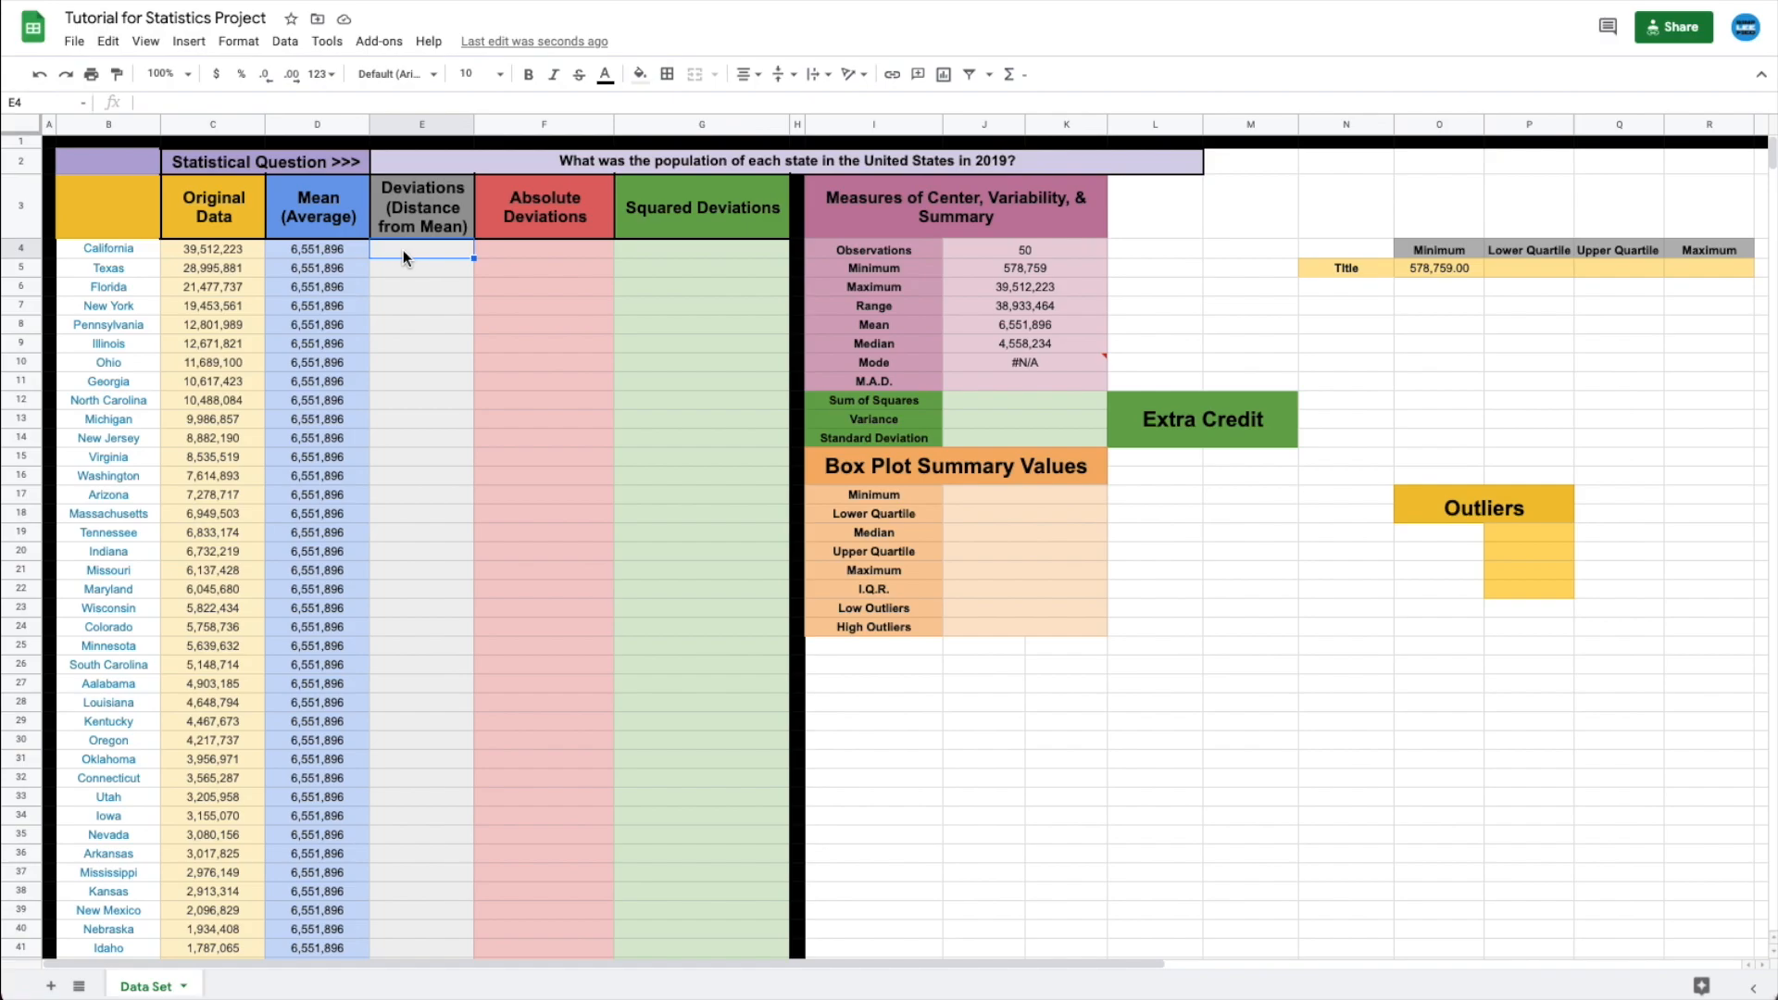
{"action": "type", "text": "="}
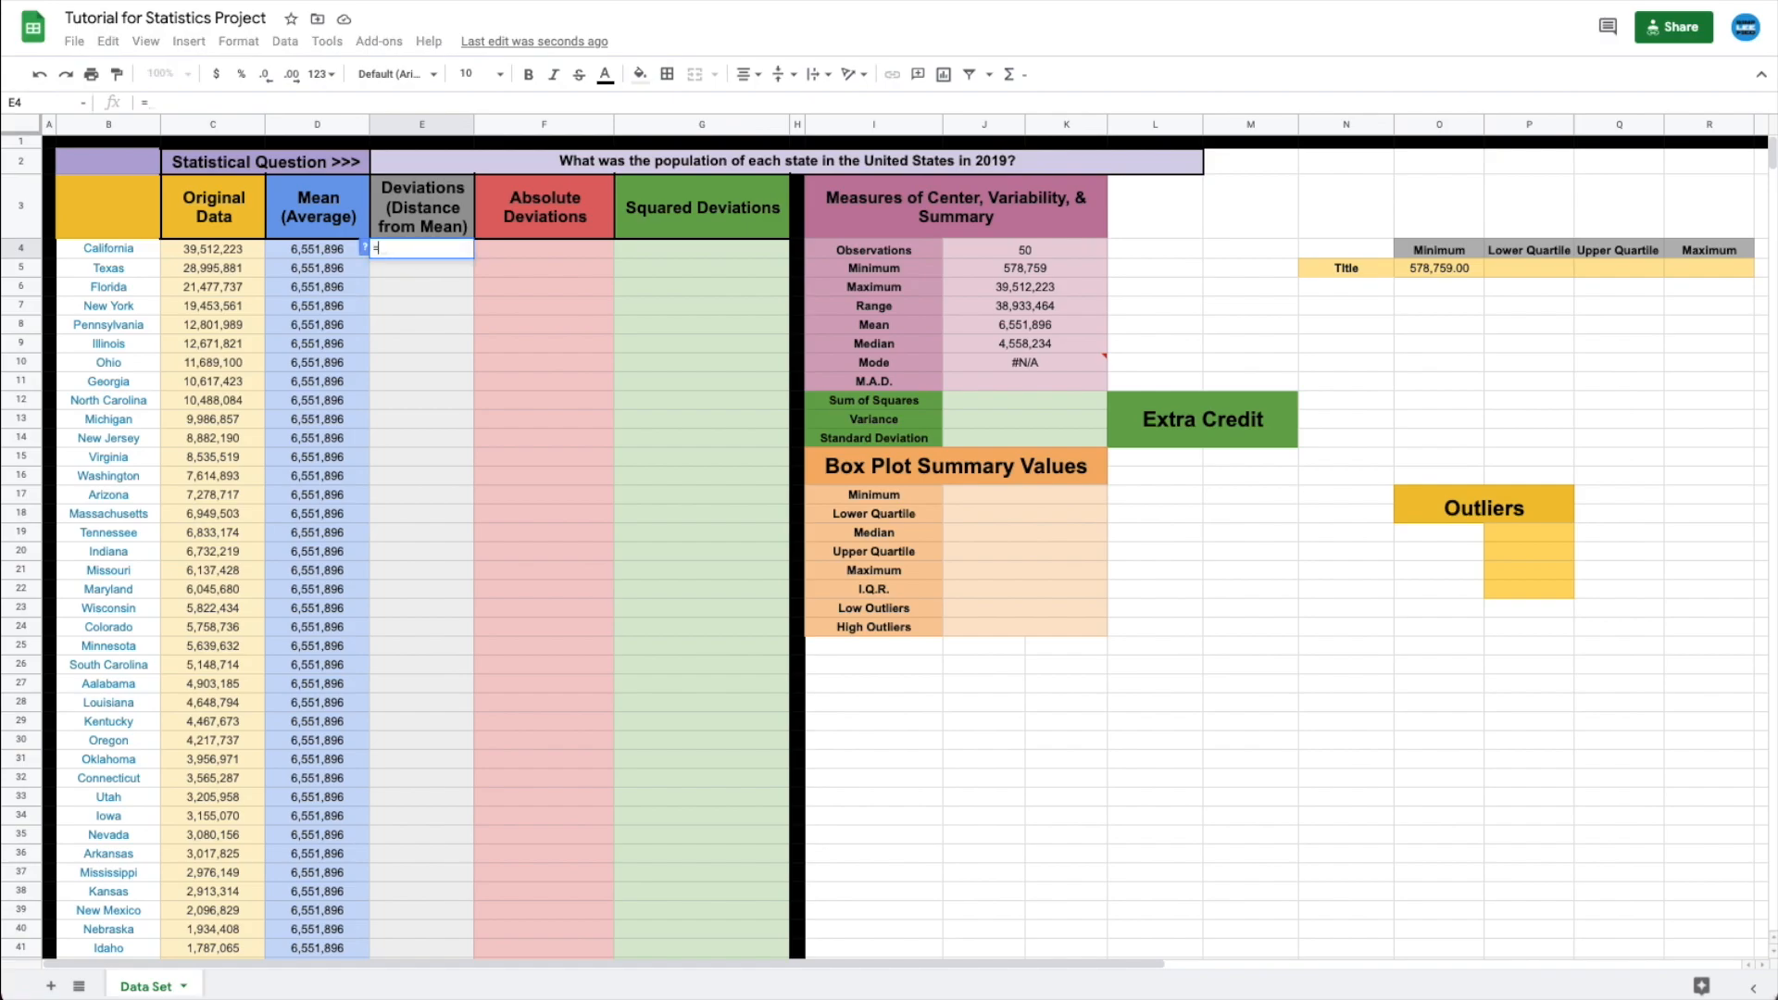
{"action": "left_click", "coordinate": [215, 248]}
{"action": "type", "text": "-"}
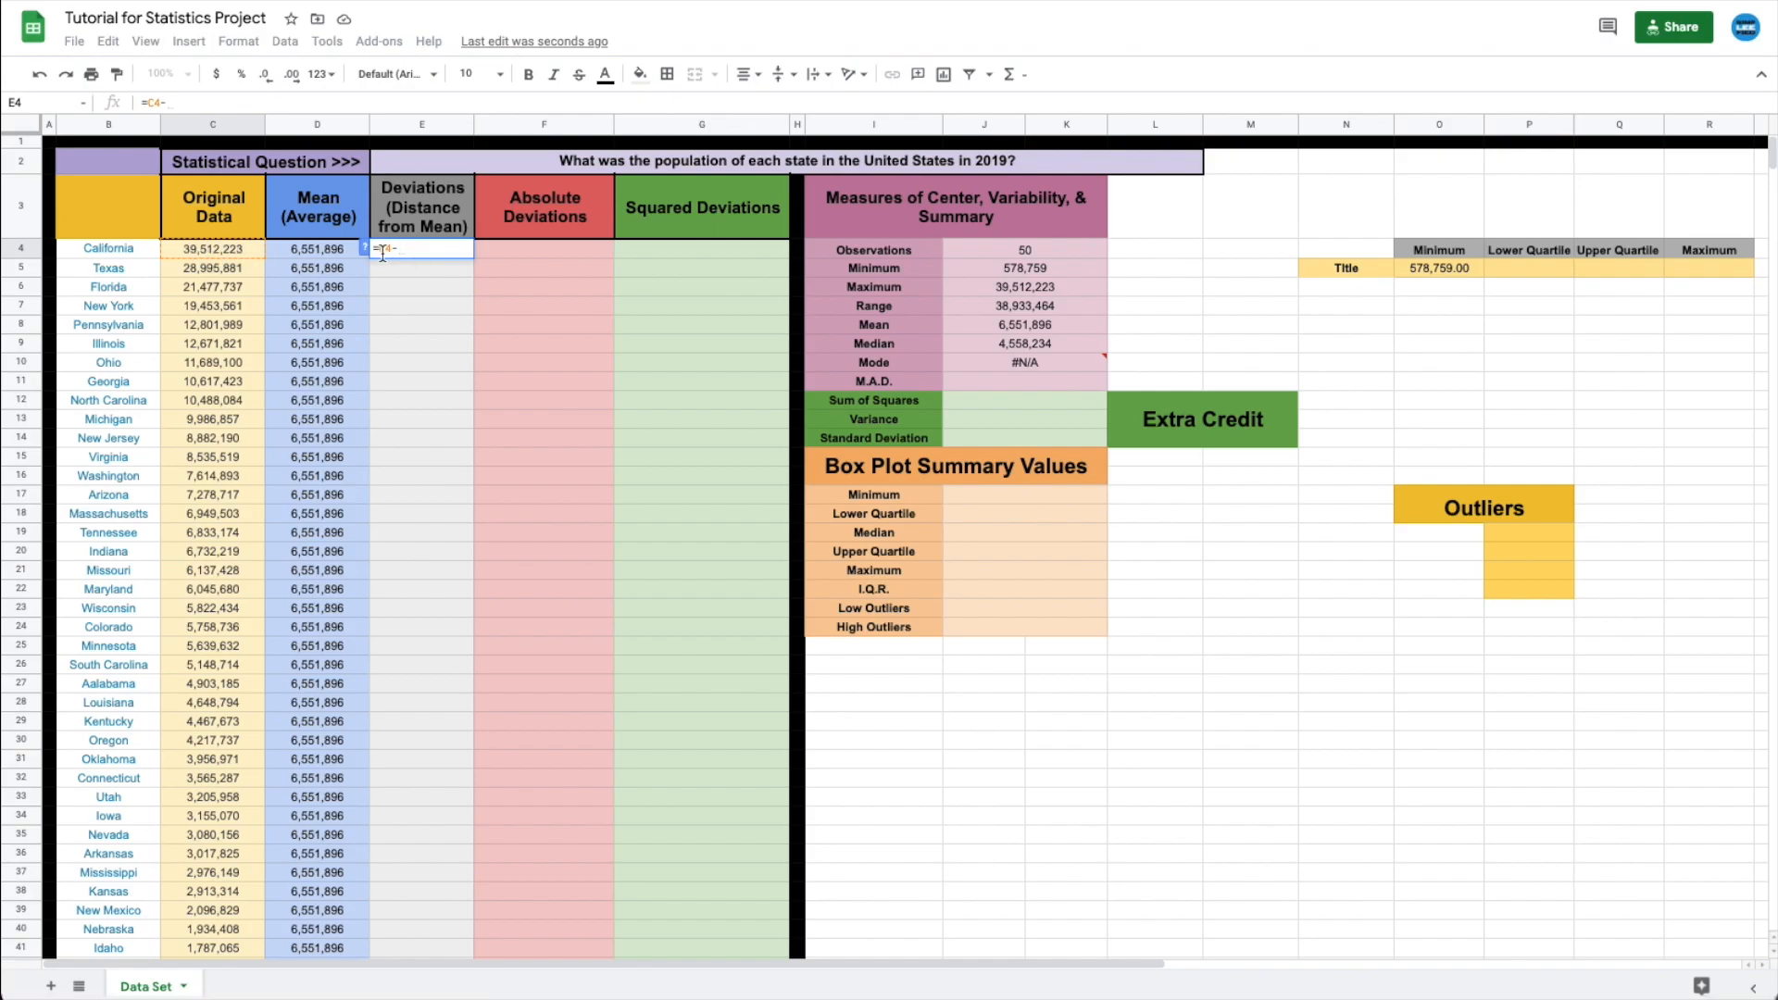
{"action": "left_click", "coordinate": [324, 251]}
{"action": "key", "text": "Return"}
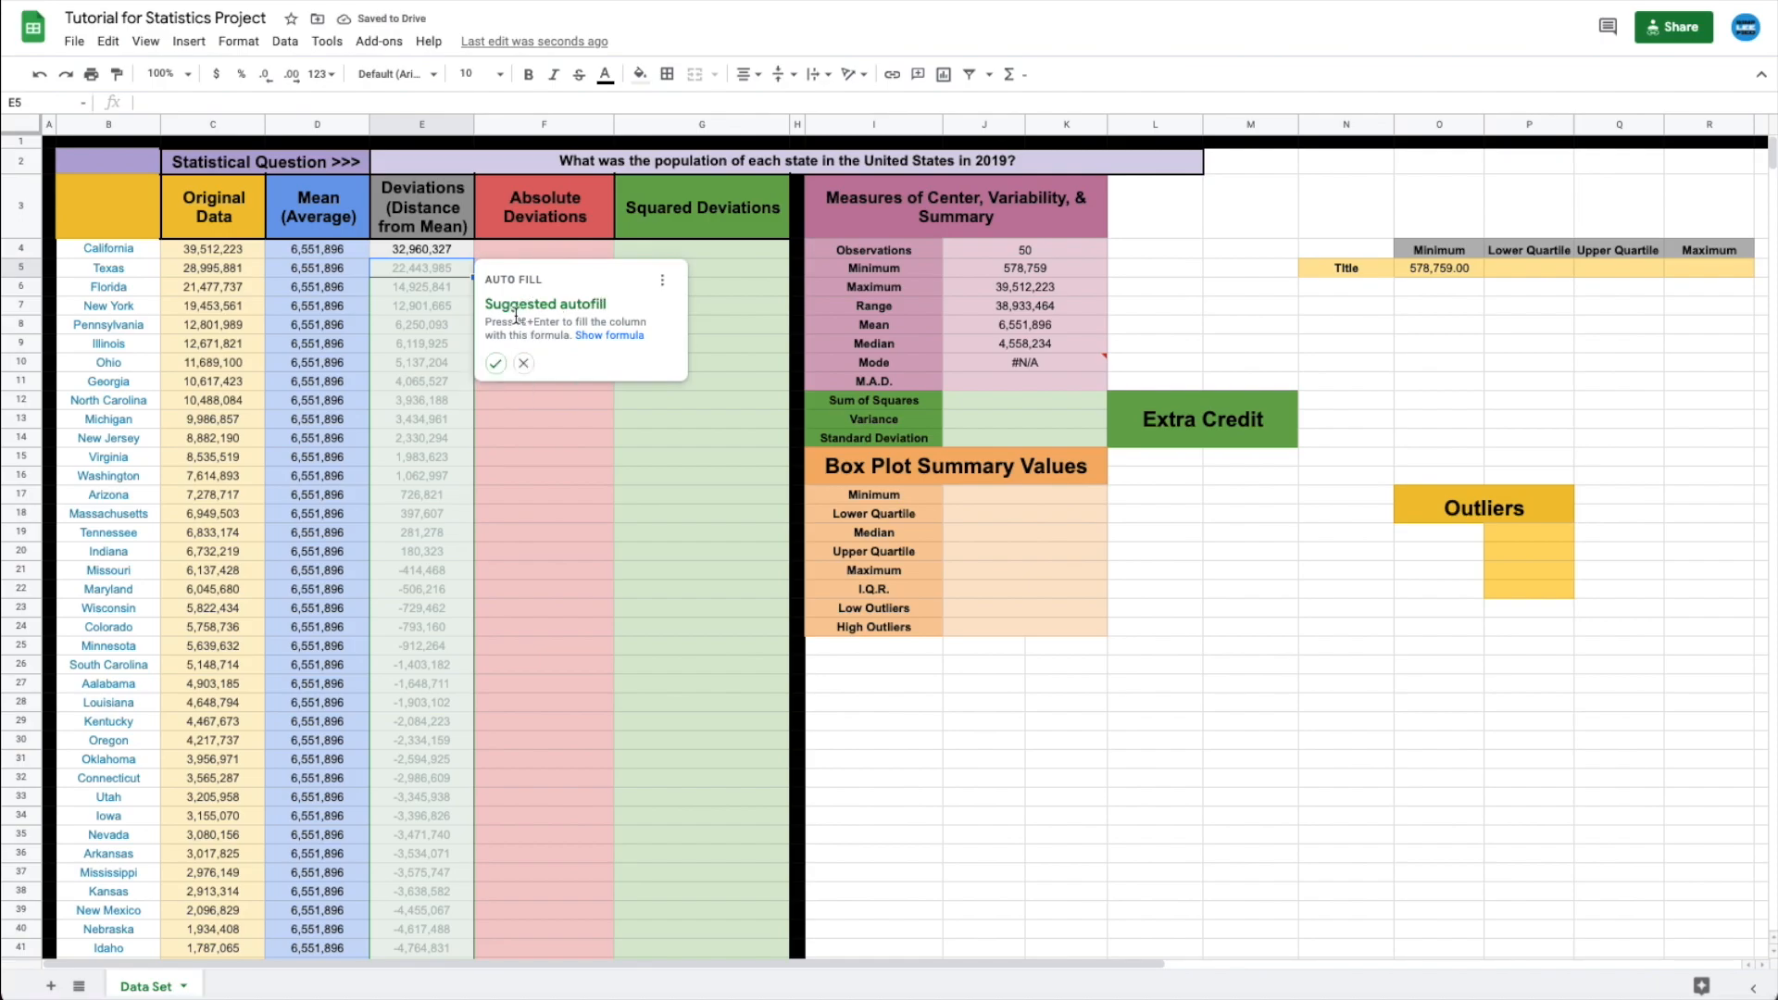
{"action": "left_click", "coordinate": [525, 365]}
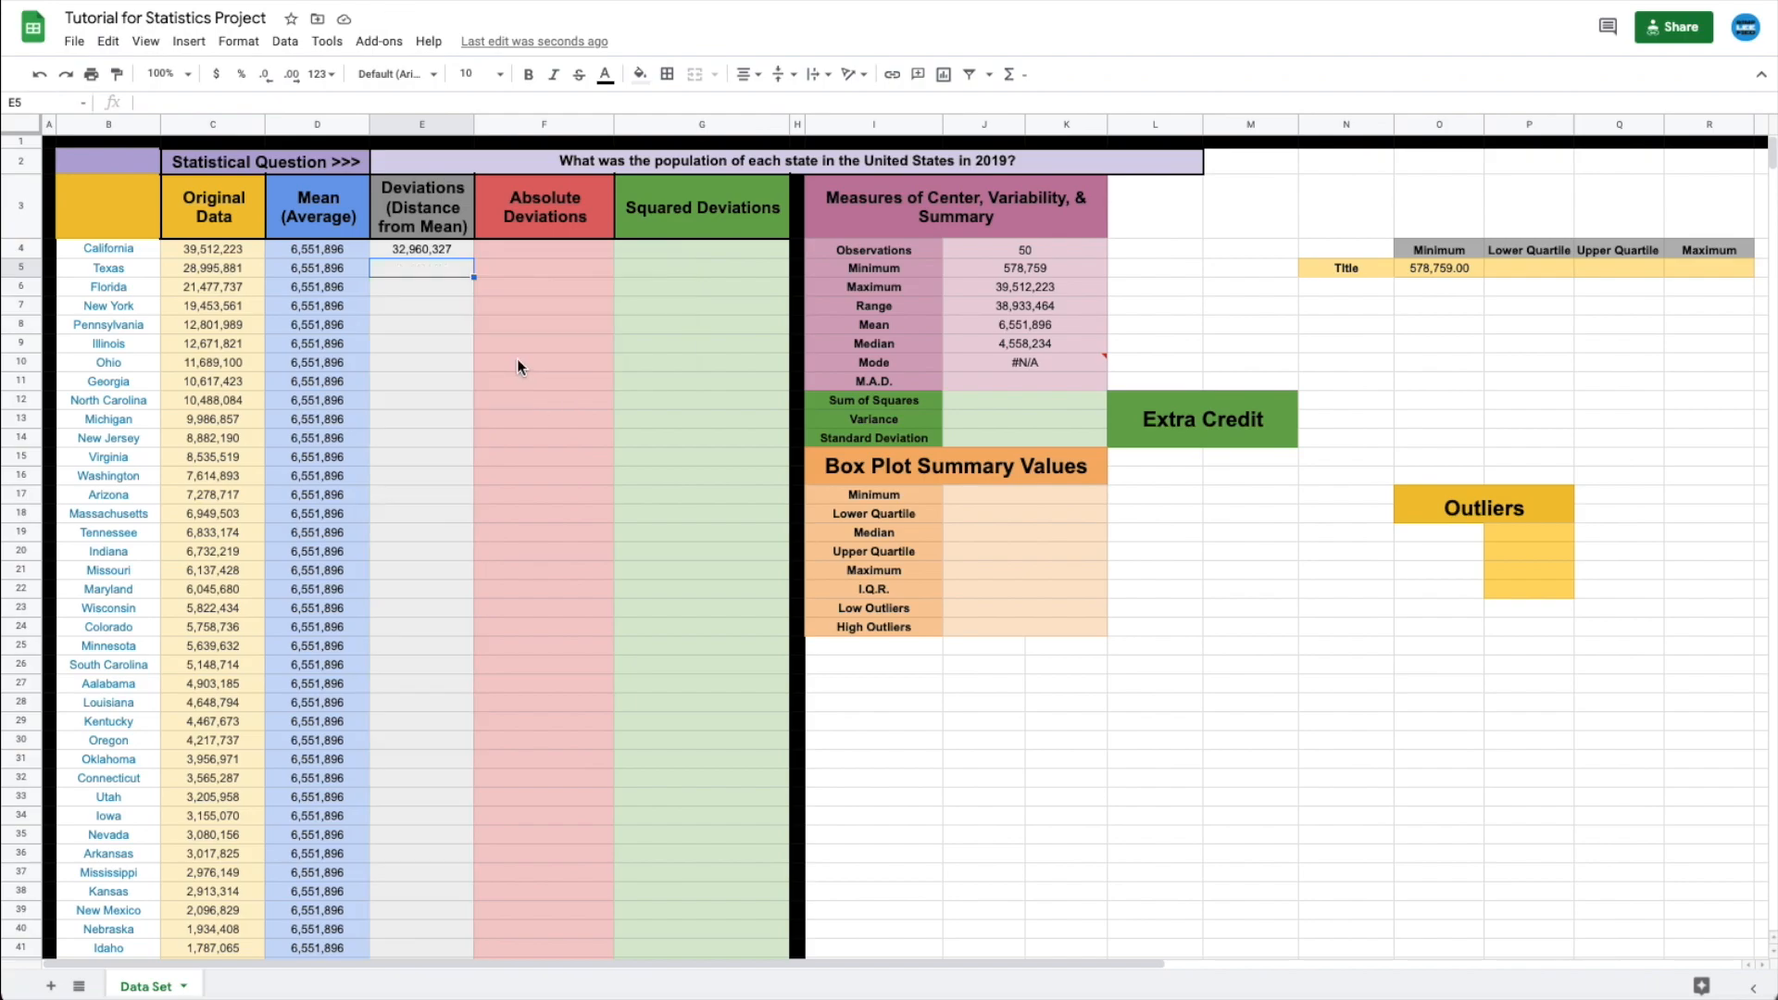
{"action": "left_click", "coordinate": [429, 248]}
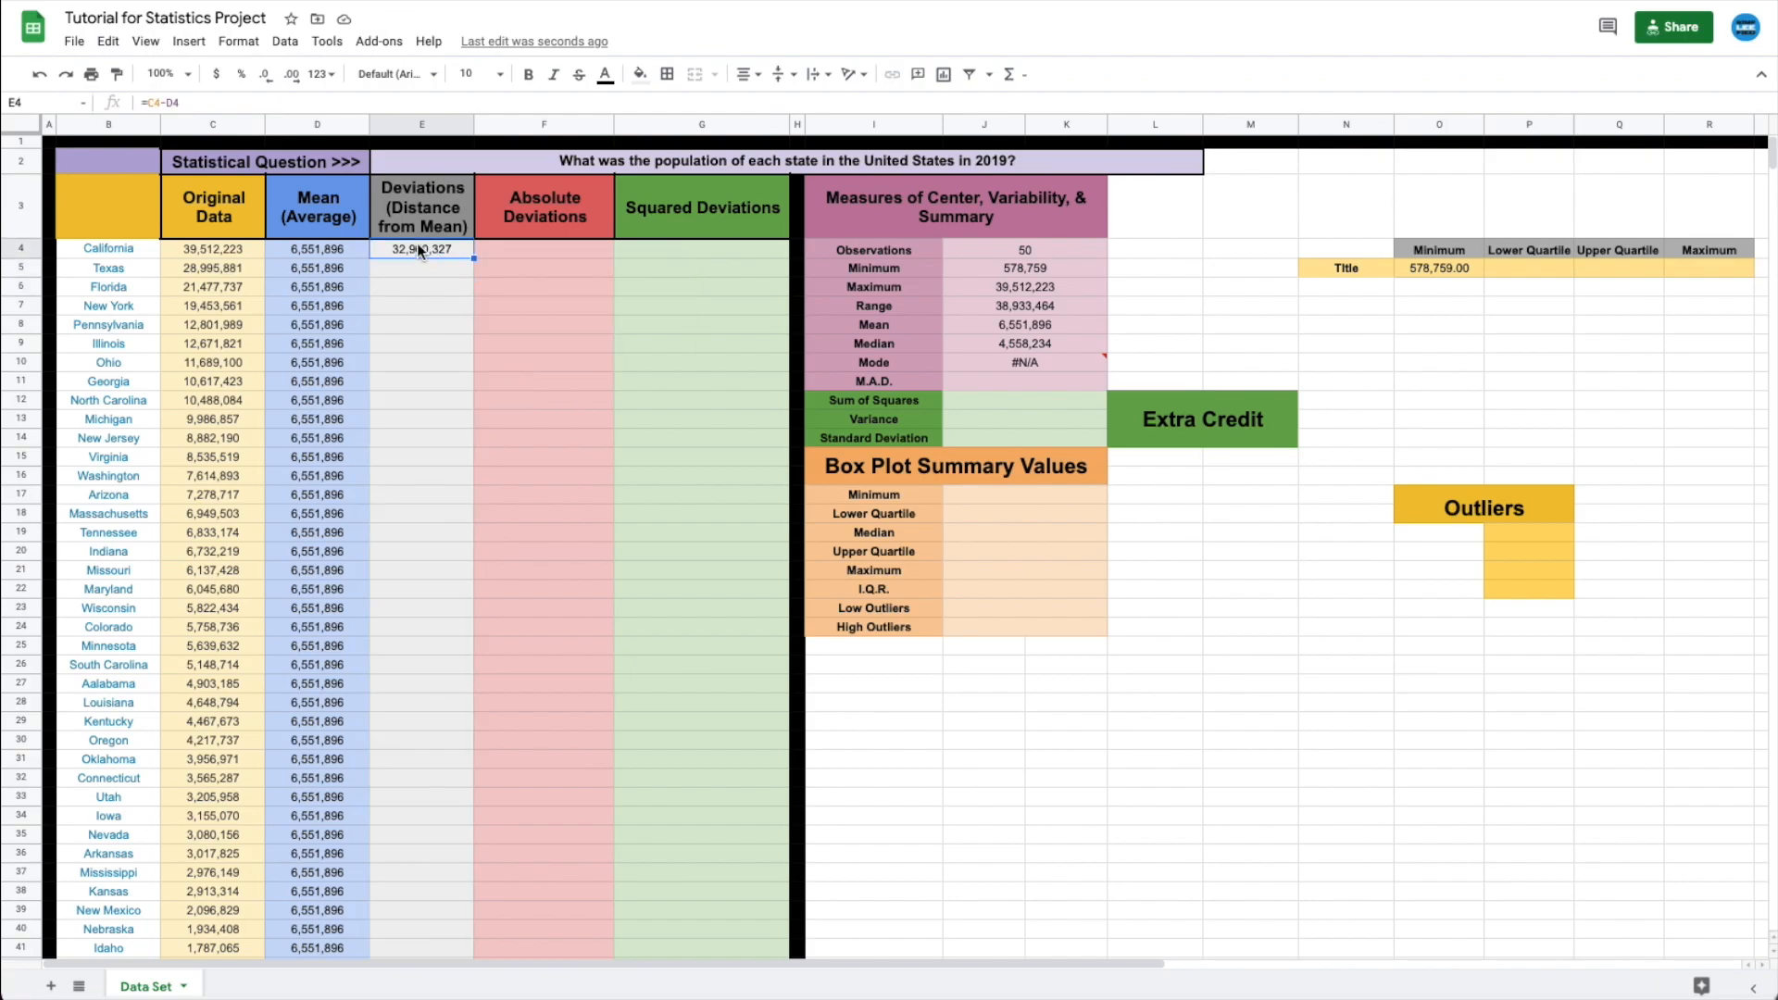
{"action": "left_click_drag", "start_coordinate": [474, 258], "coordinate": [413, 874]}
{"action": "scroll", "coordinate": [398, 584], "scroll_direction": "up", "scroll_amount": 5}
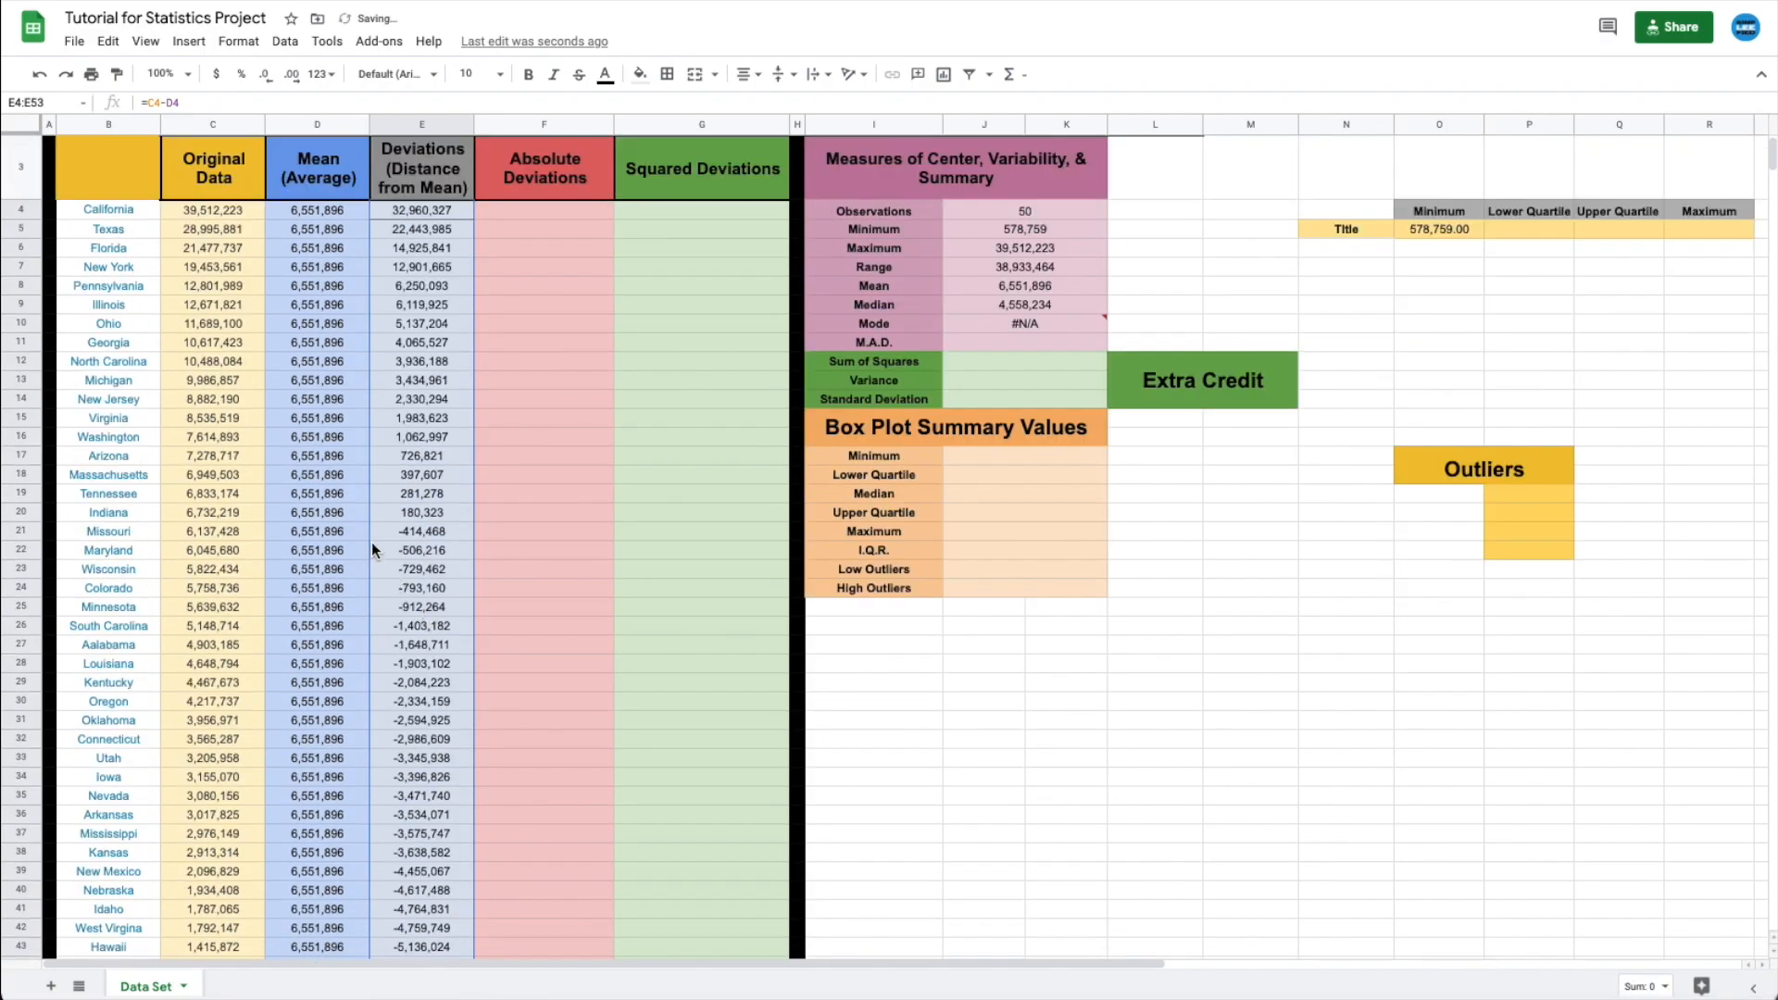
{"action": "left_click", "coordinate": [331, 215]}
{"action": "key", "text": "Left"}
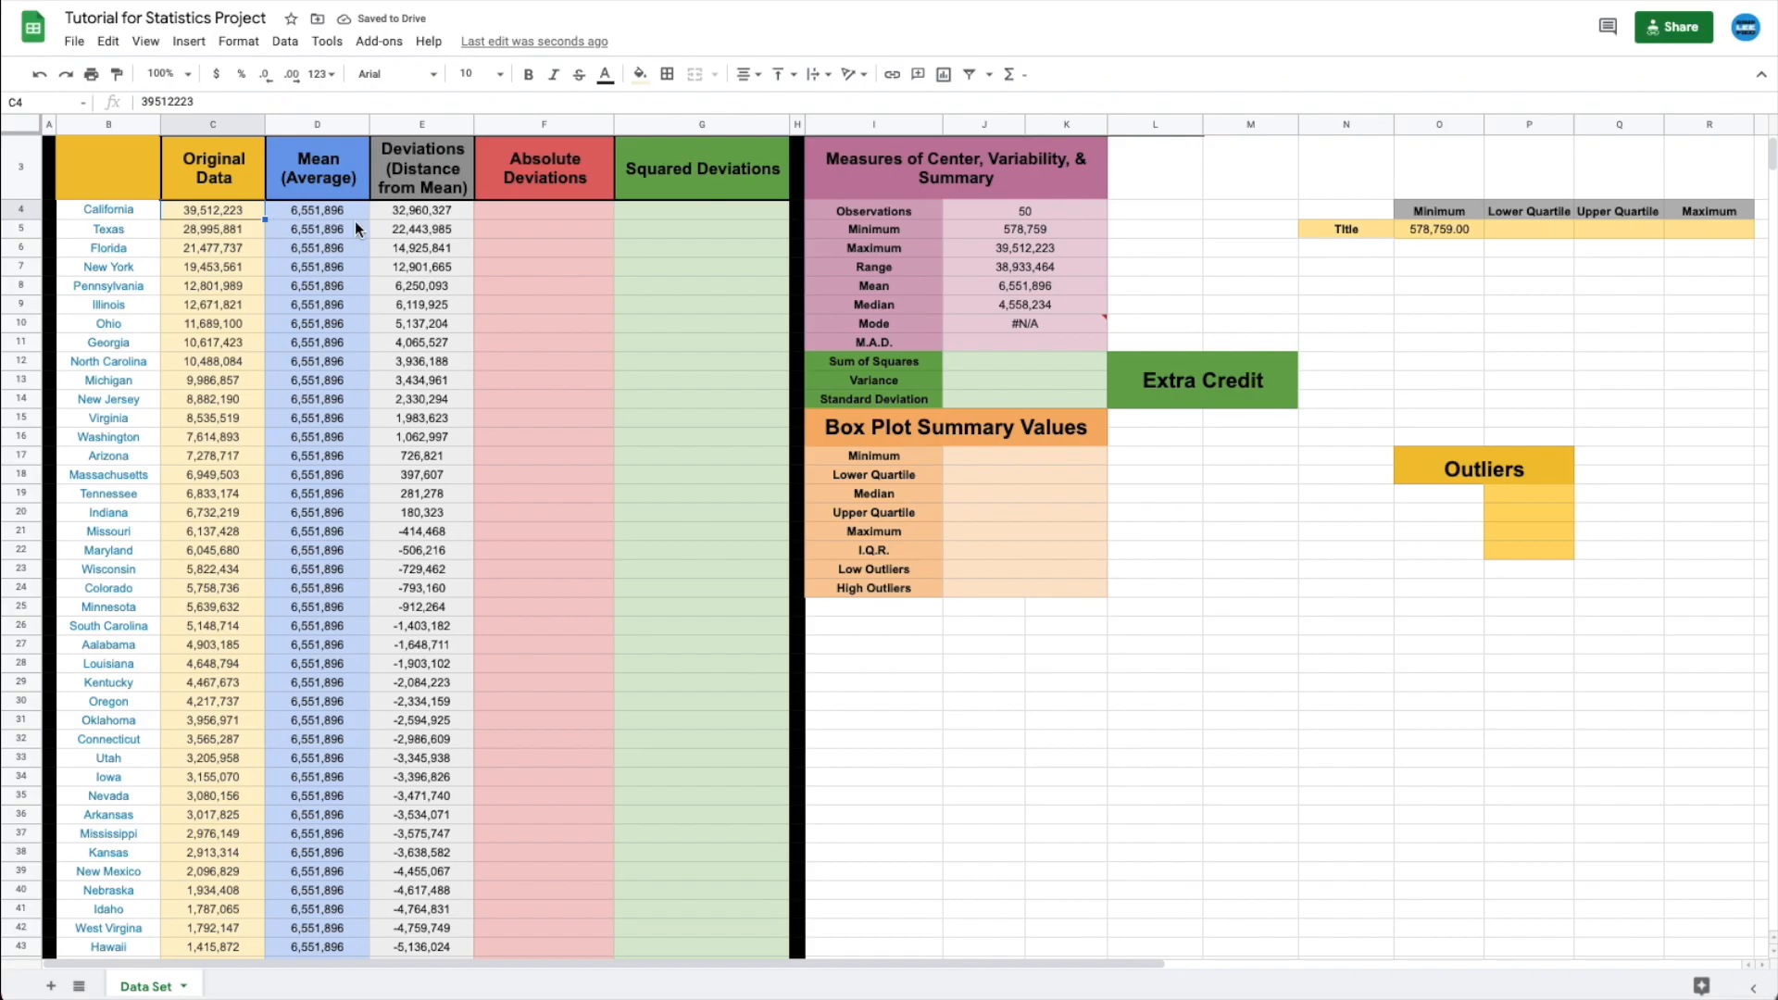
{"action": "left_click", "coordinate": [417, 213]}
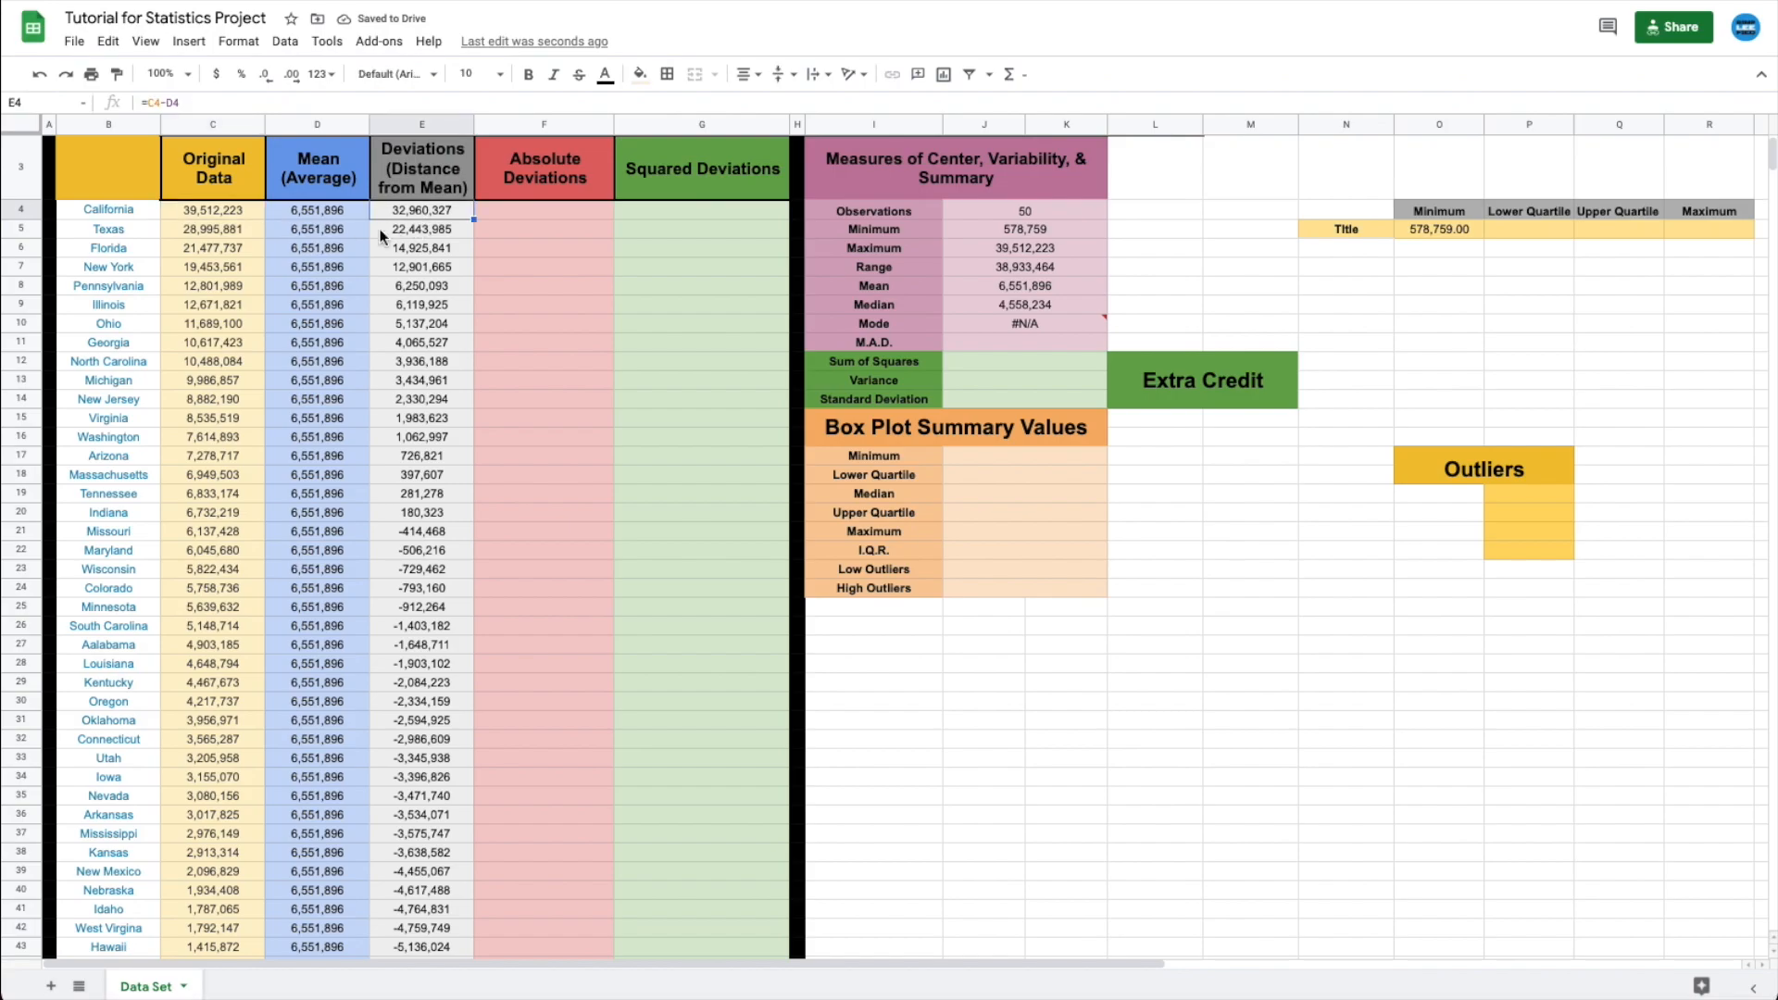
{"action": "left_click", "coordinate": [404, 230]}
{"action": "left_click", "coordinate": [417, 249]}
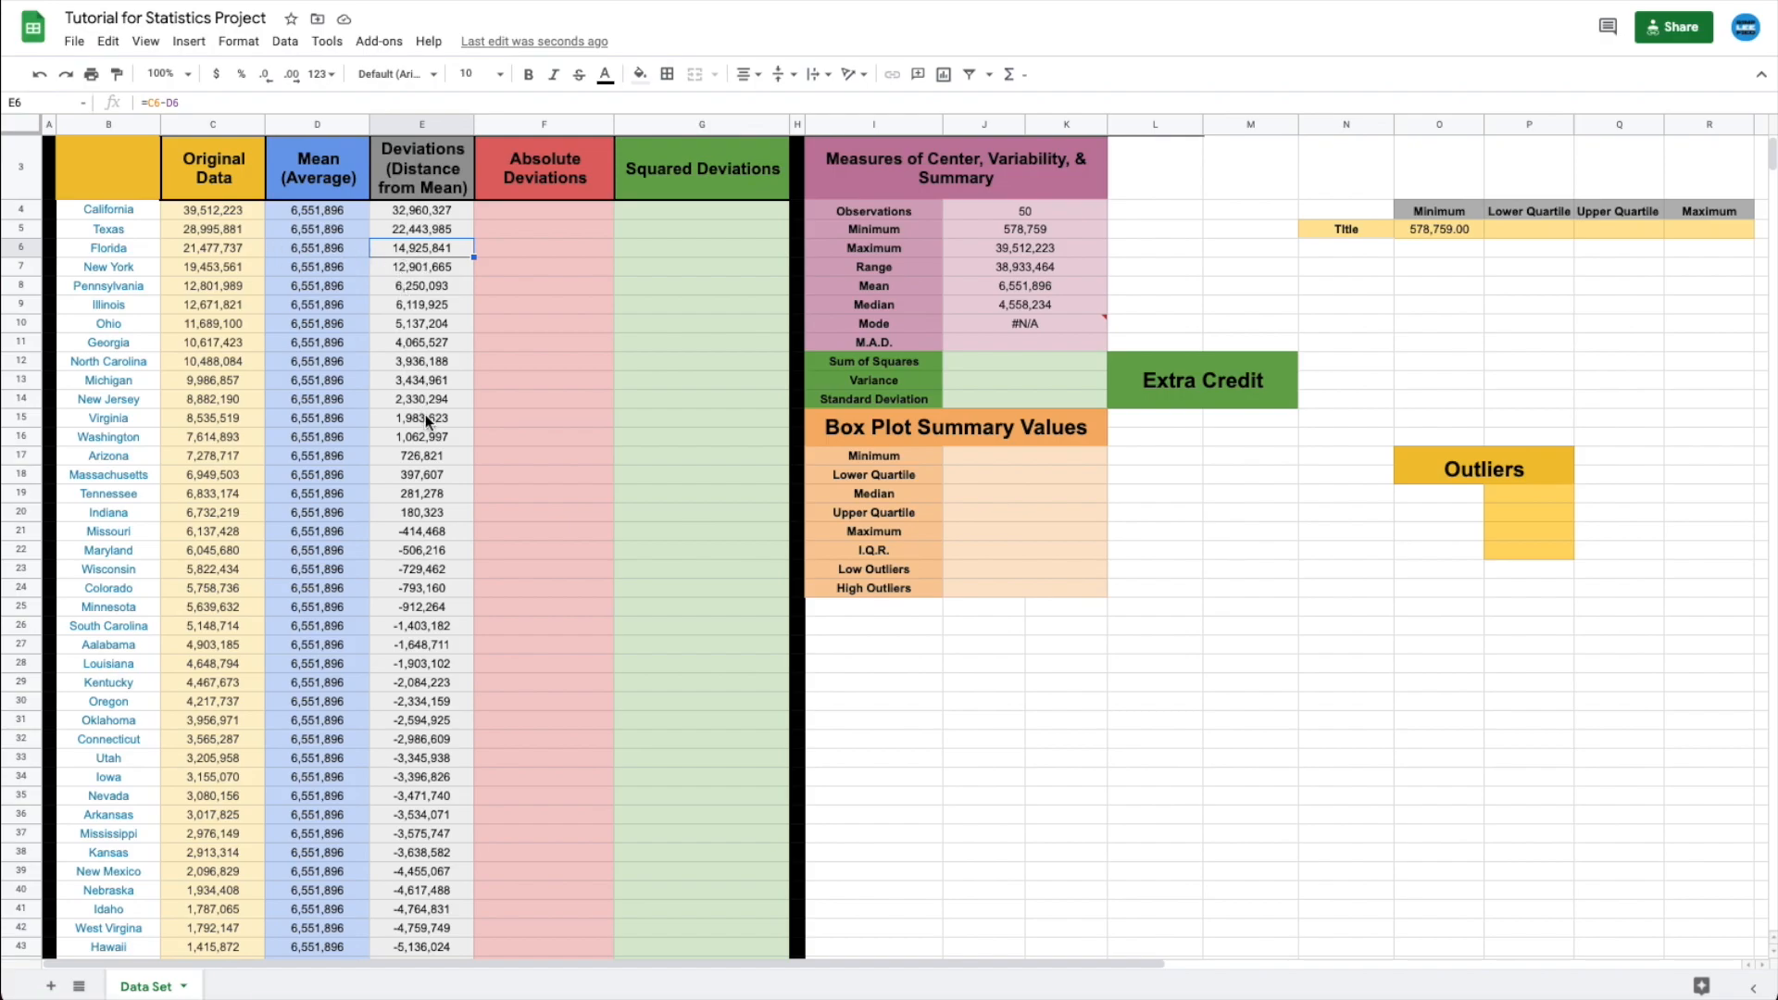
{"action": "left_click", "coordinate": [394, 530]}
{"action": "left_click", "coordinate": [409, 500]}
{"action": "left_click", "coordinate": [465, 531]}
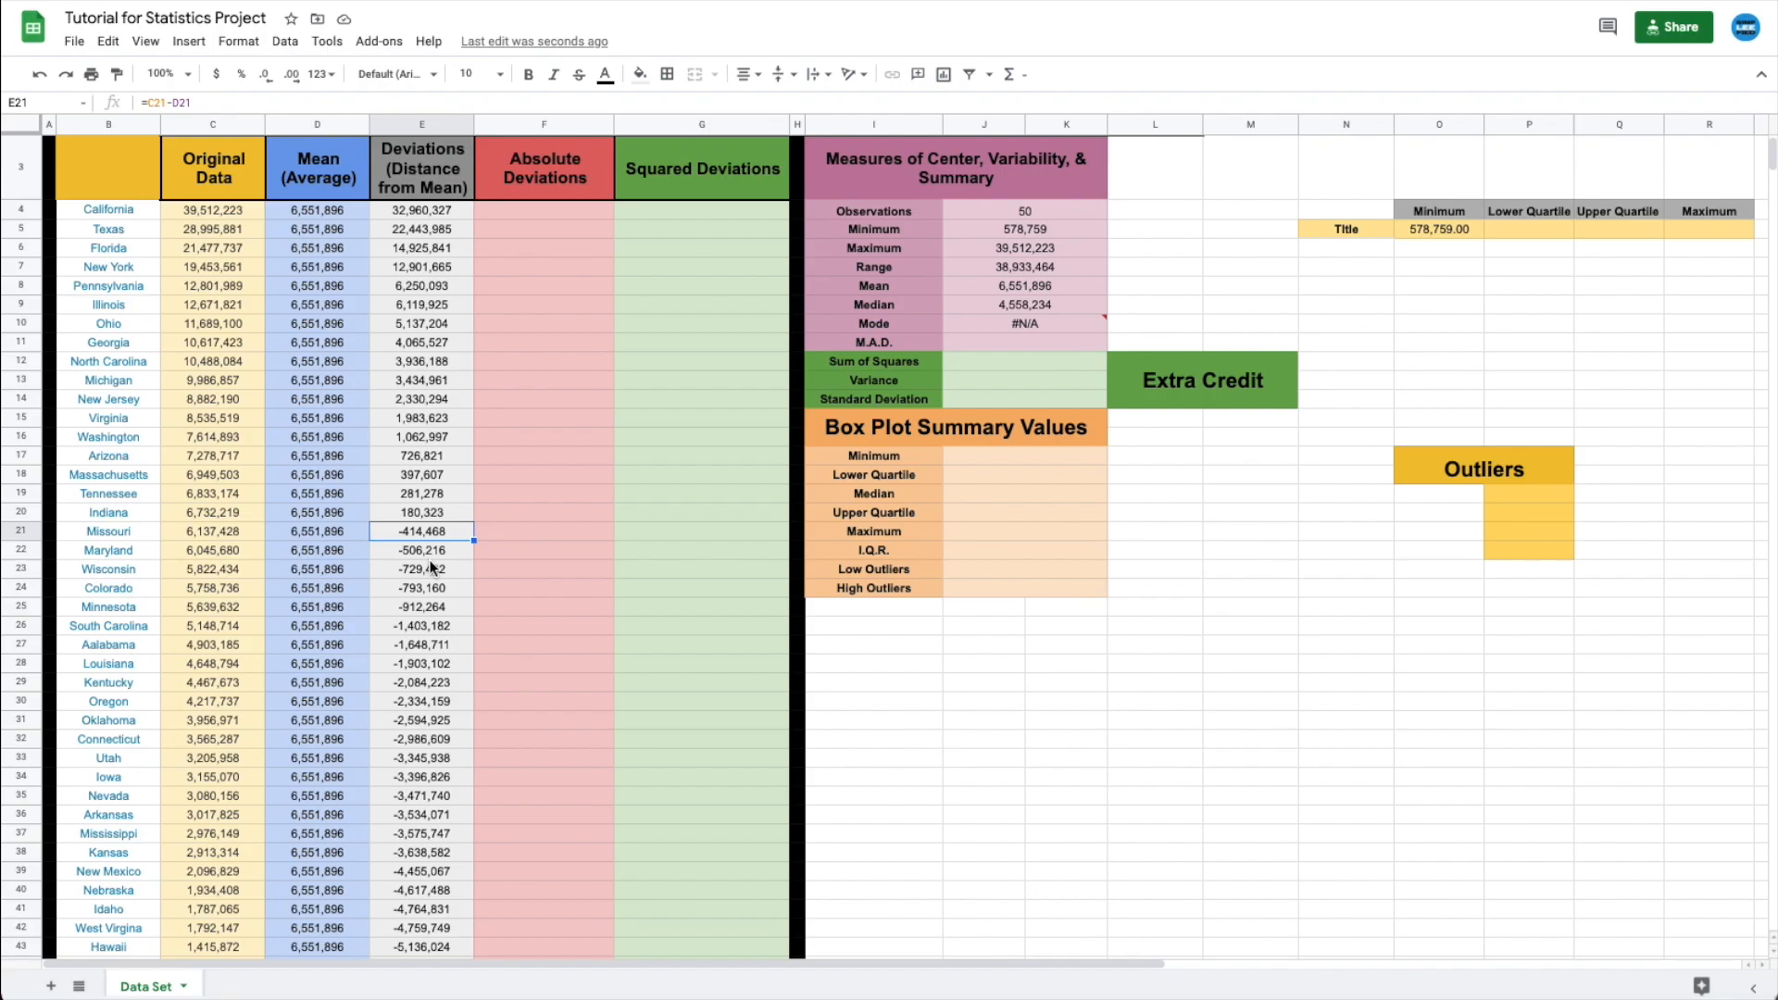
{"action": "scroll", "coordinate": [430, 561], "scroll_direction": "down", "scroll_amount": 3}
{"action": "scroll", "coordinate": [429, 567], "scroll_direction": "down", "scroll_amount": 3}
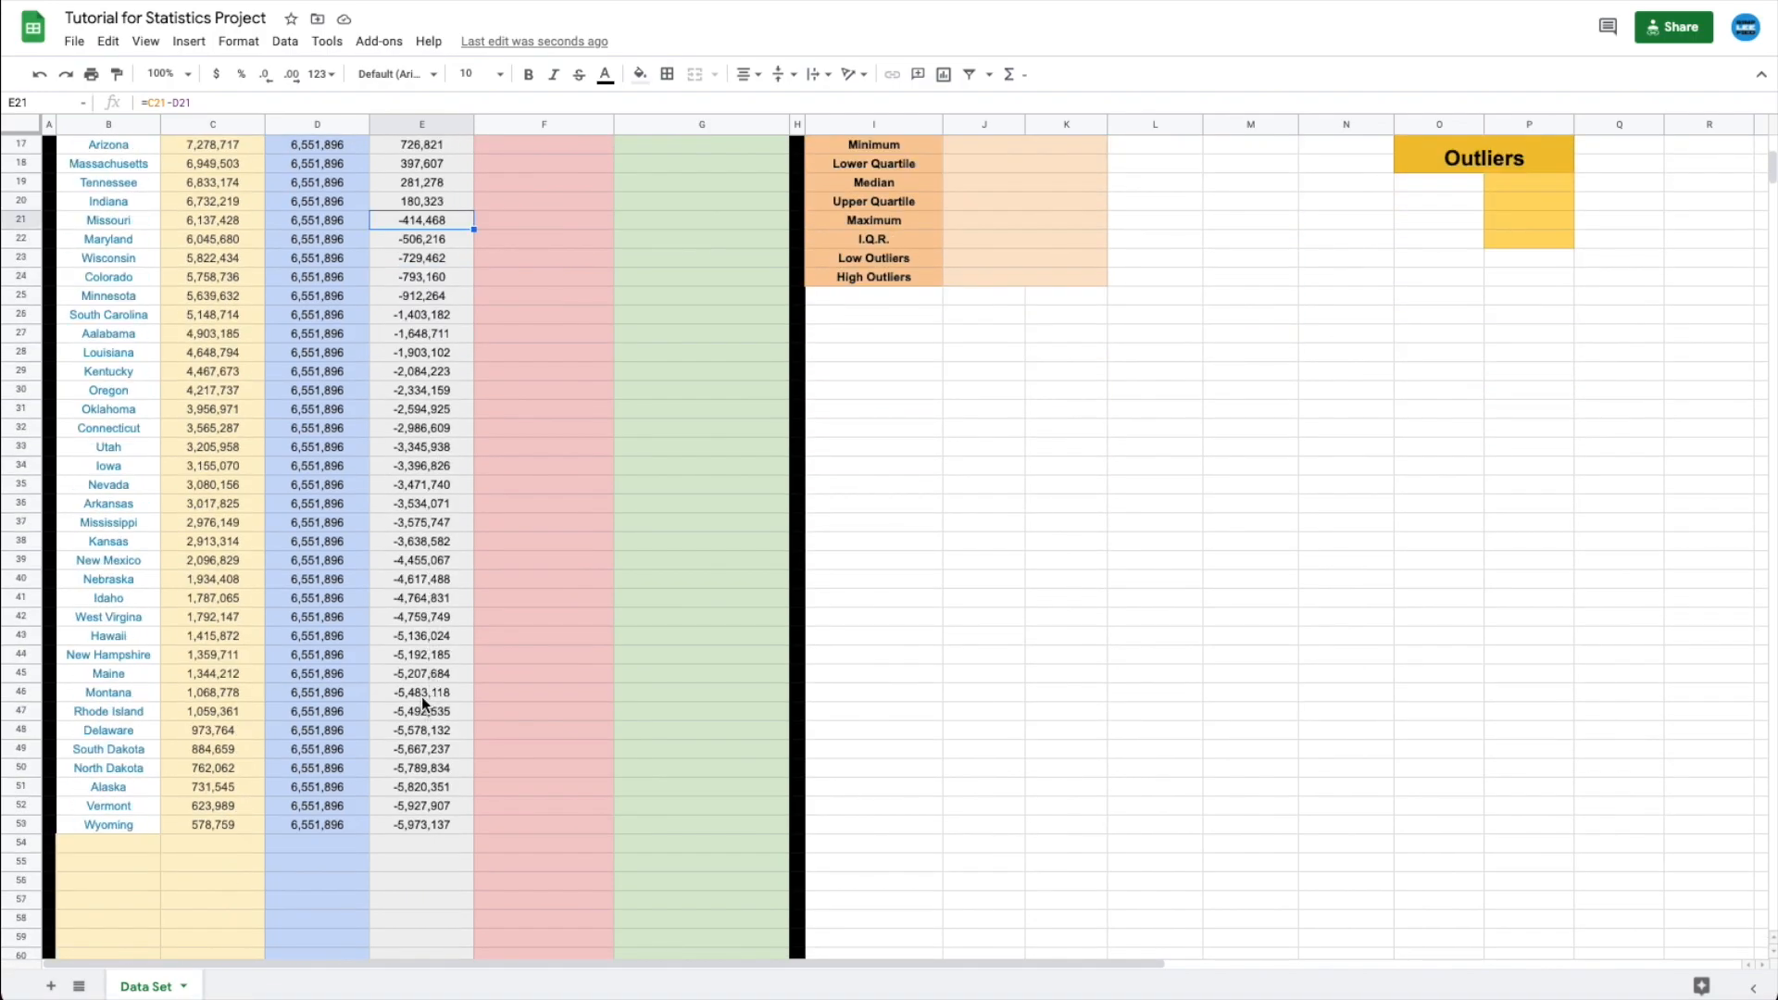
{"action": "scroll", "coordinate": [425, 819], "scroll_direction": "up", "scroll_amount": 7}
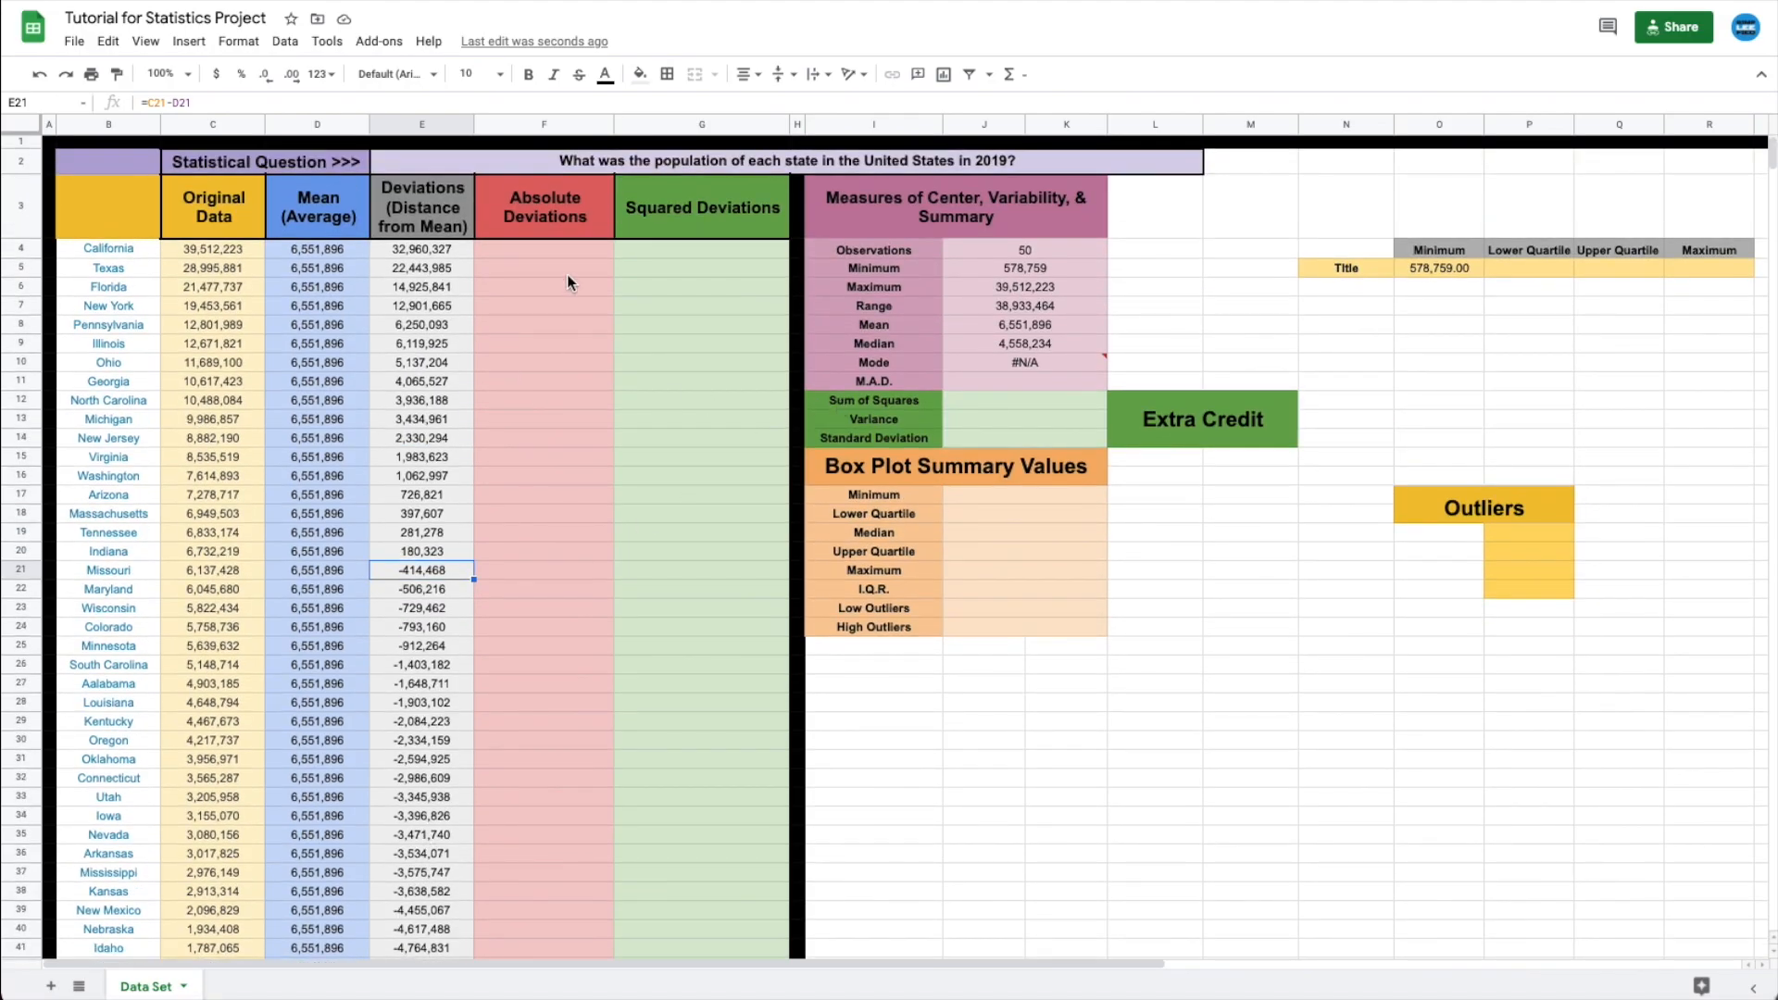
- Enter =abs(E4) in F4 for California's absolute deviation
{"action": "left_click", "coordinate": [553, 254]}
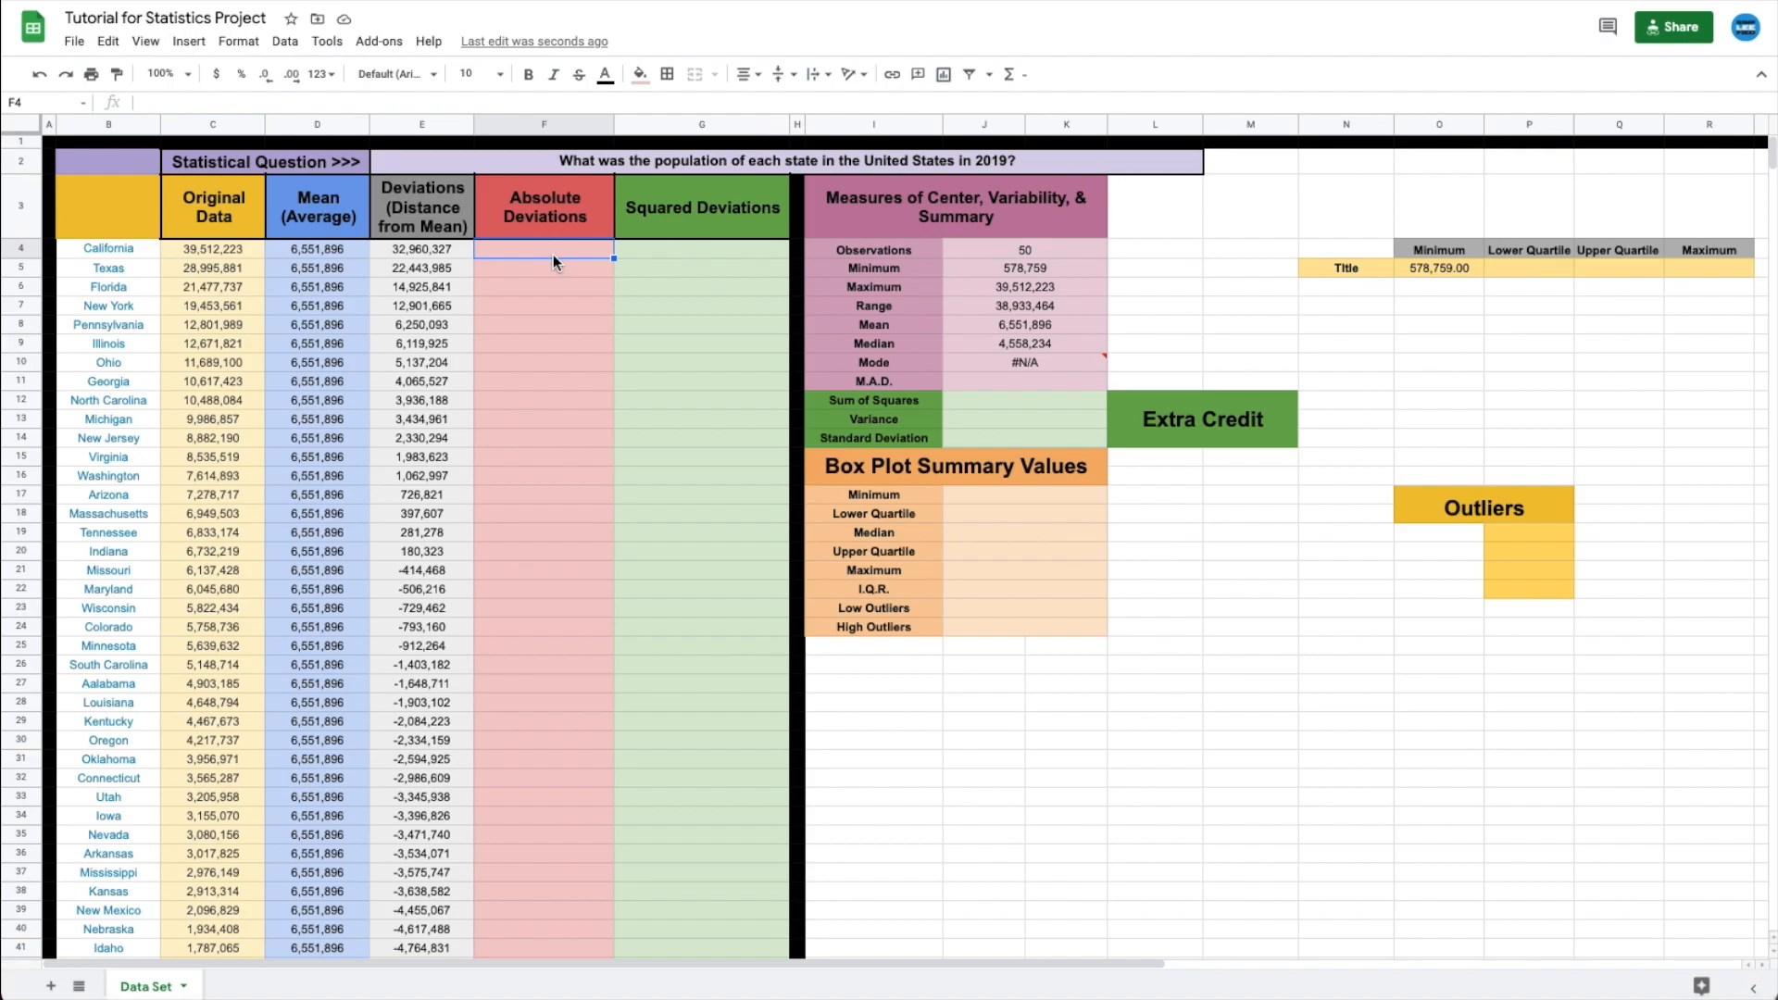
{"action": "type", "text": "="}
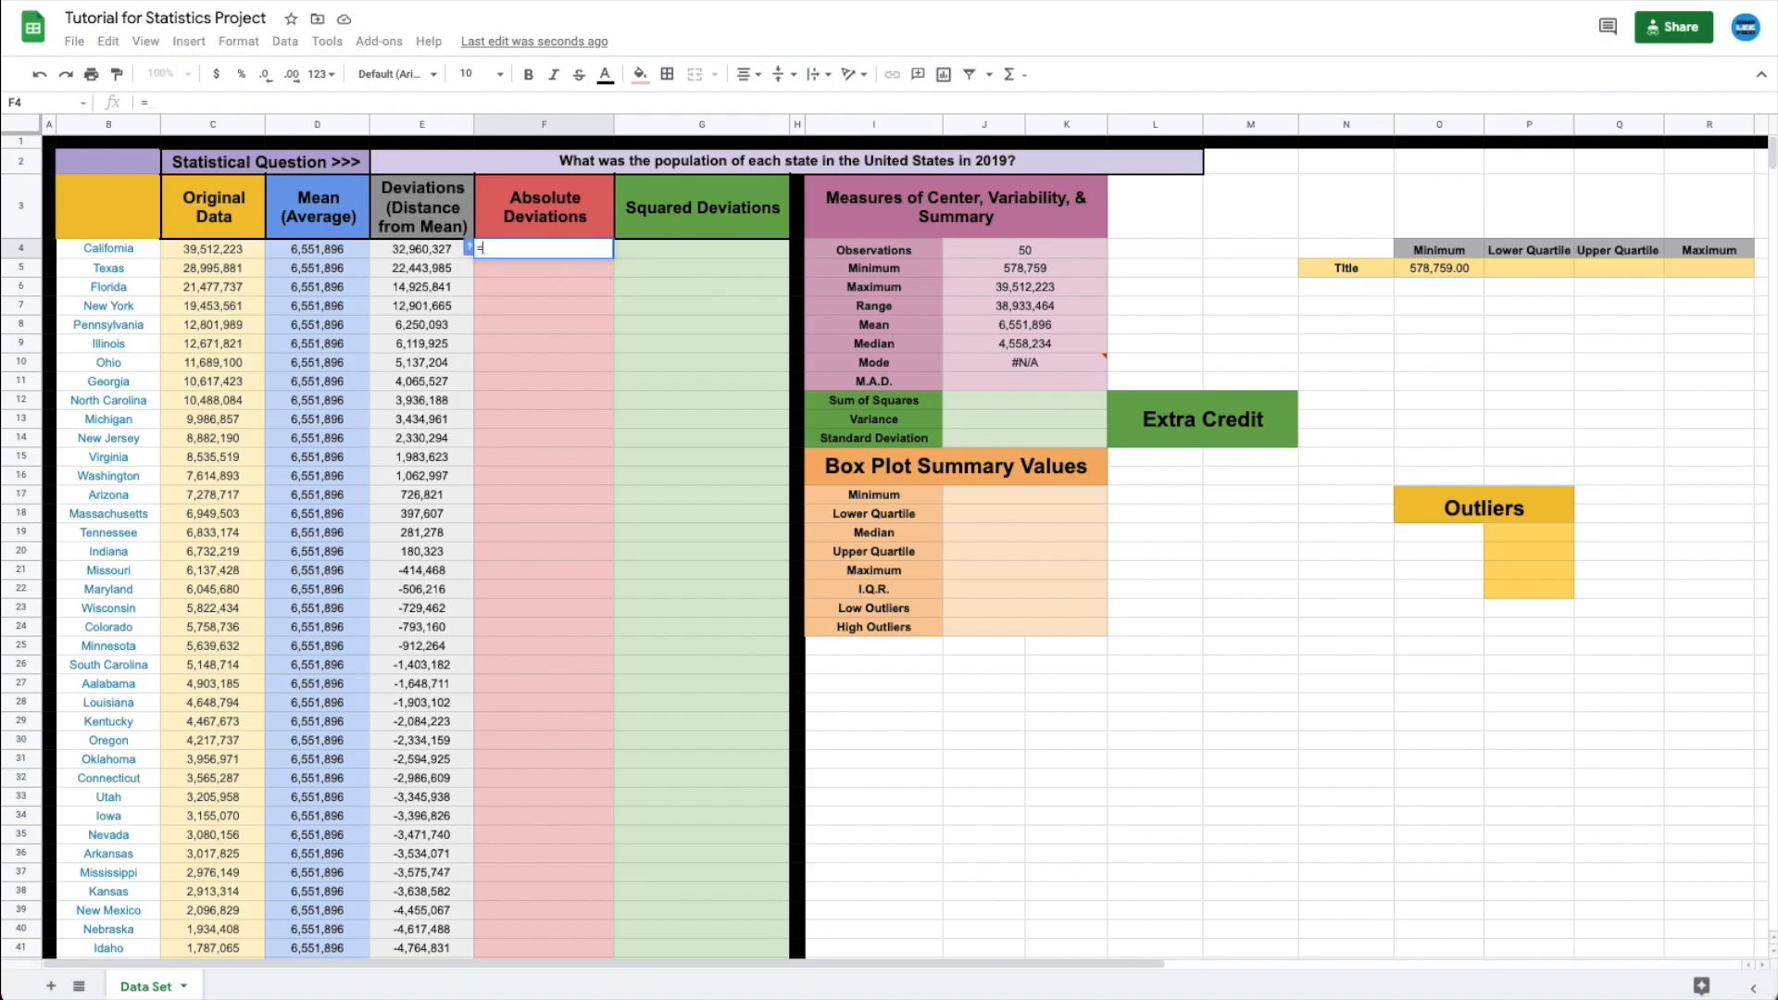
{"action": "key", "text": "BackSpace"}
{"action": "key", "text": "Escape"}
{"action": "type", "text": "=abs("}
{"action": "left_click", "coordinate": [424, 249]}
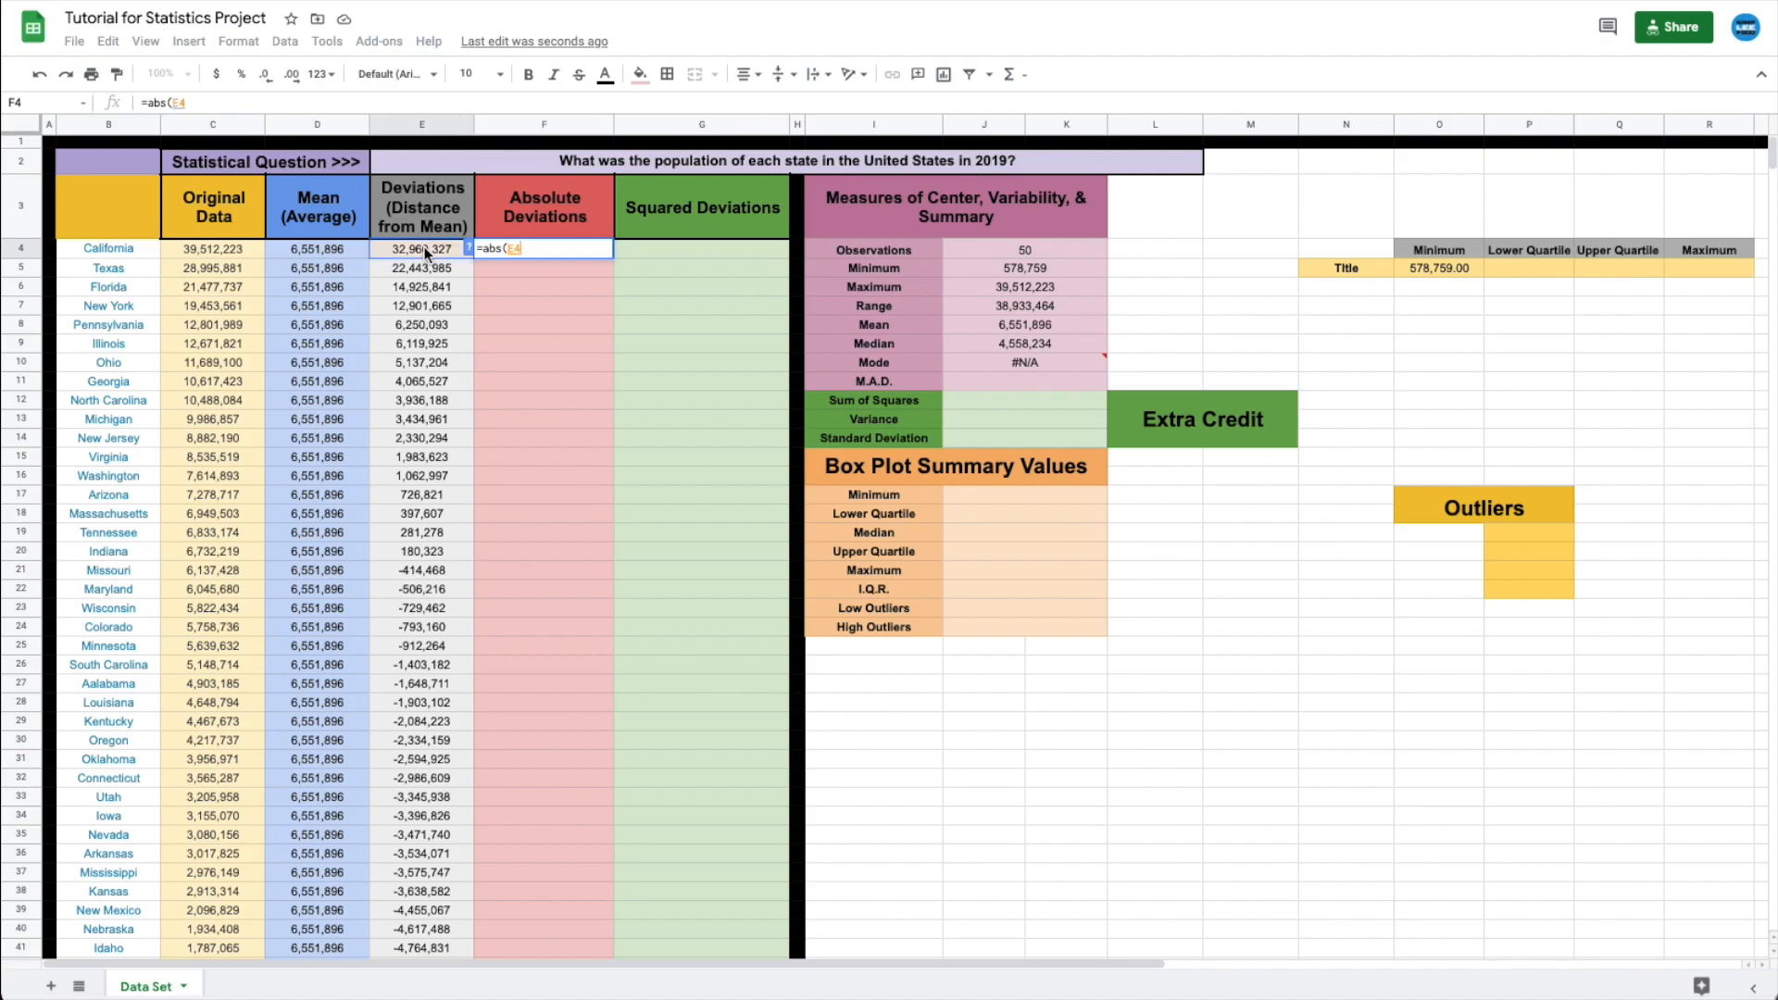
{"action": "type", "text": ")"}
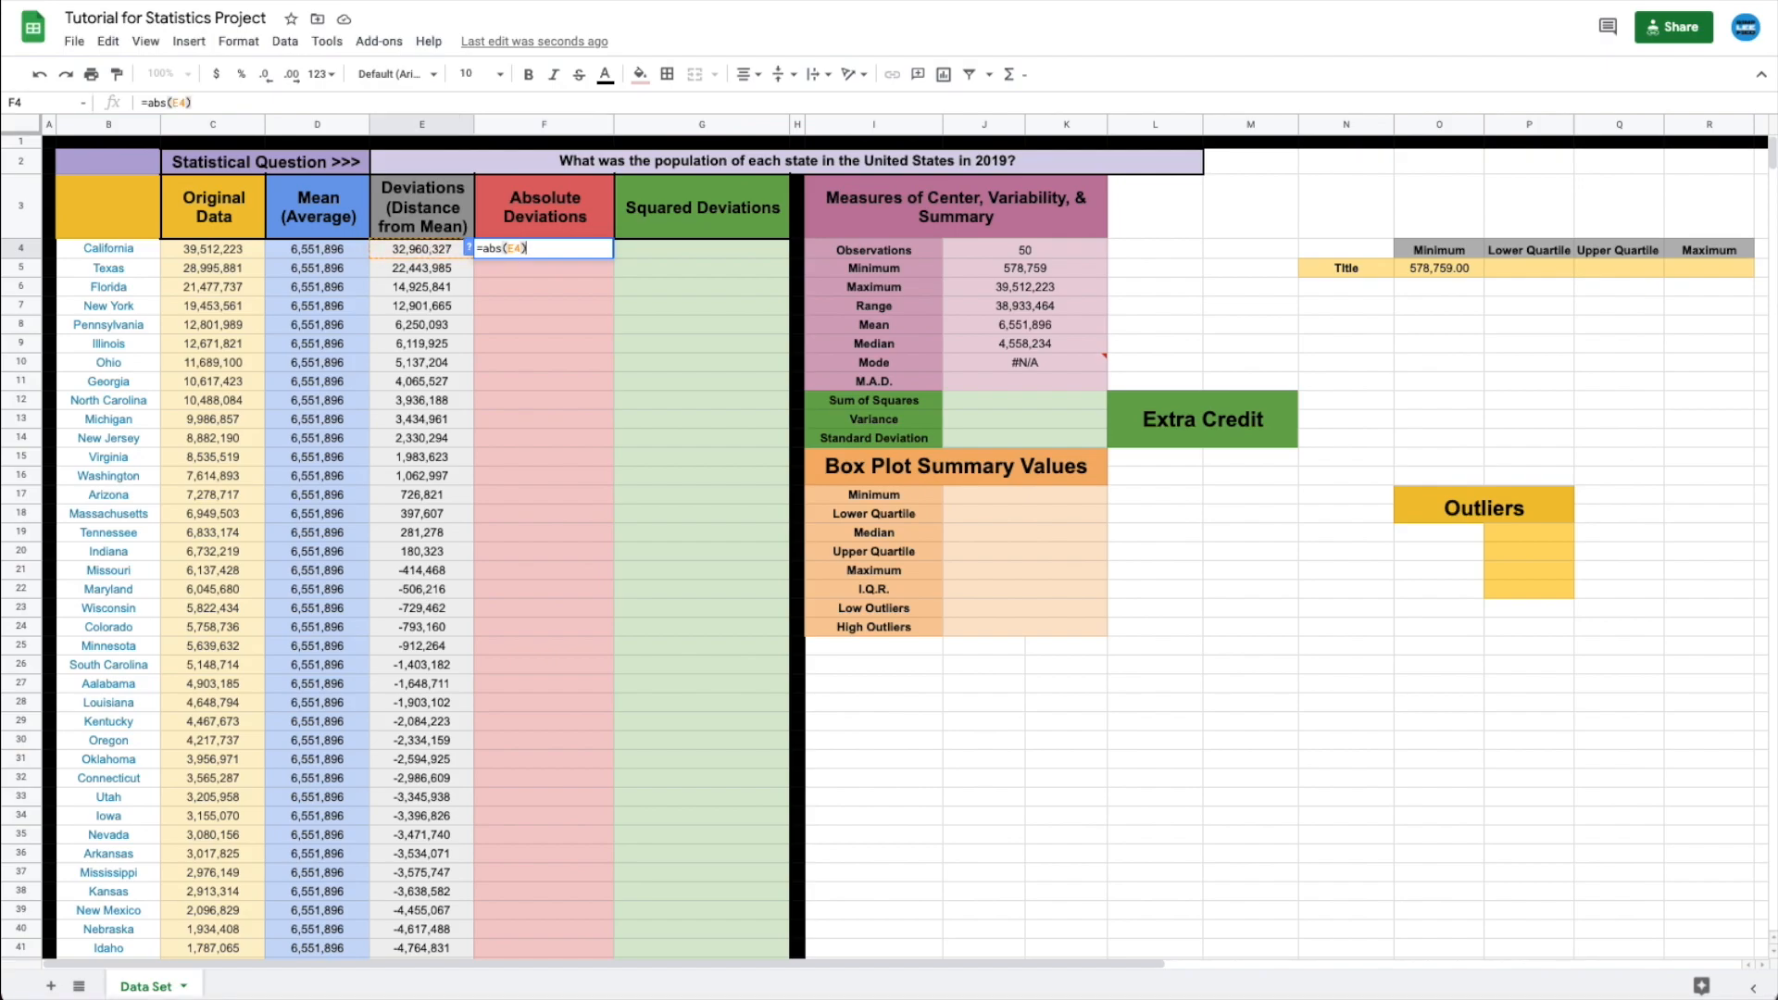
{"action": "key", "text": "Return"}
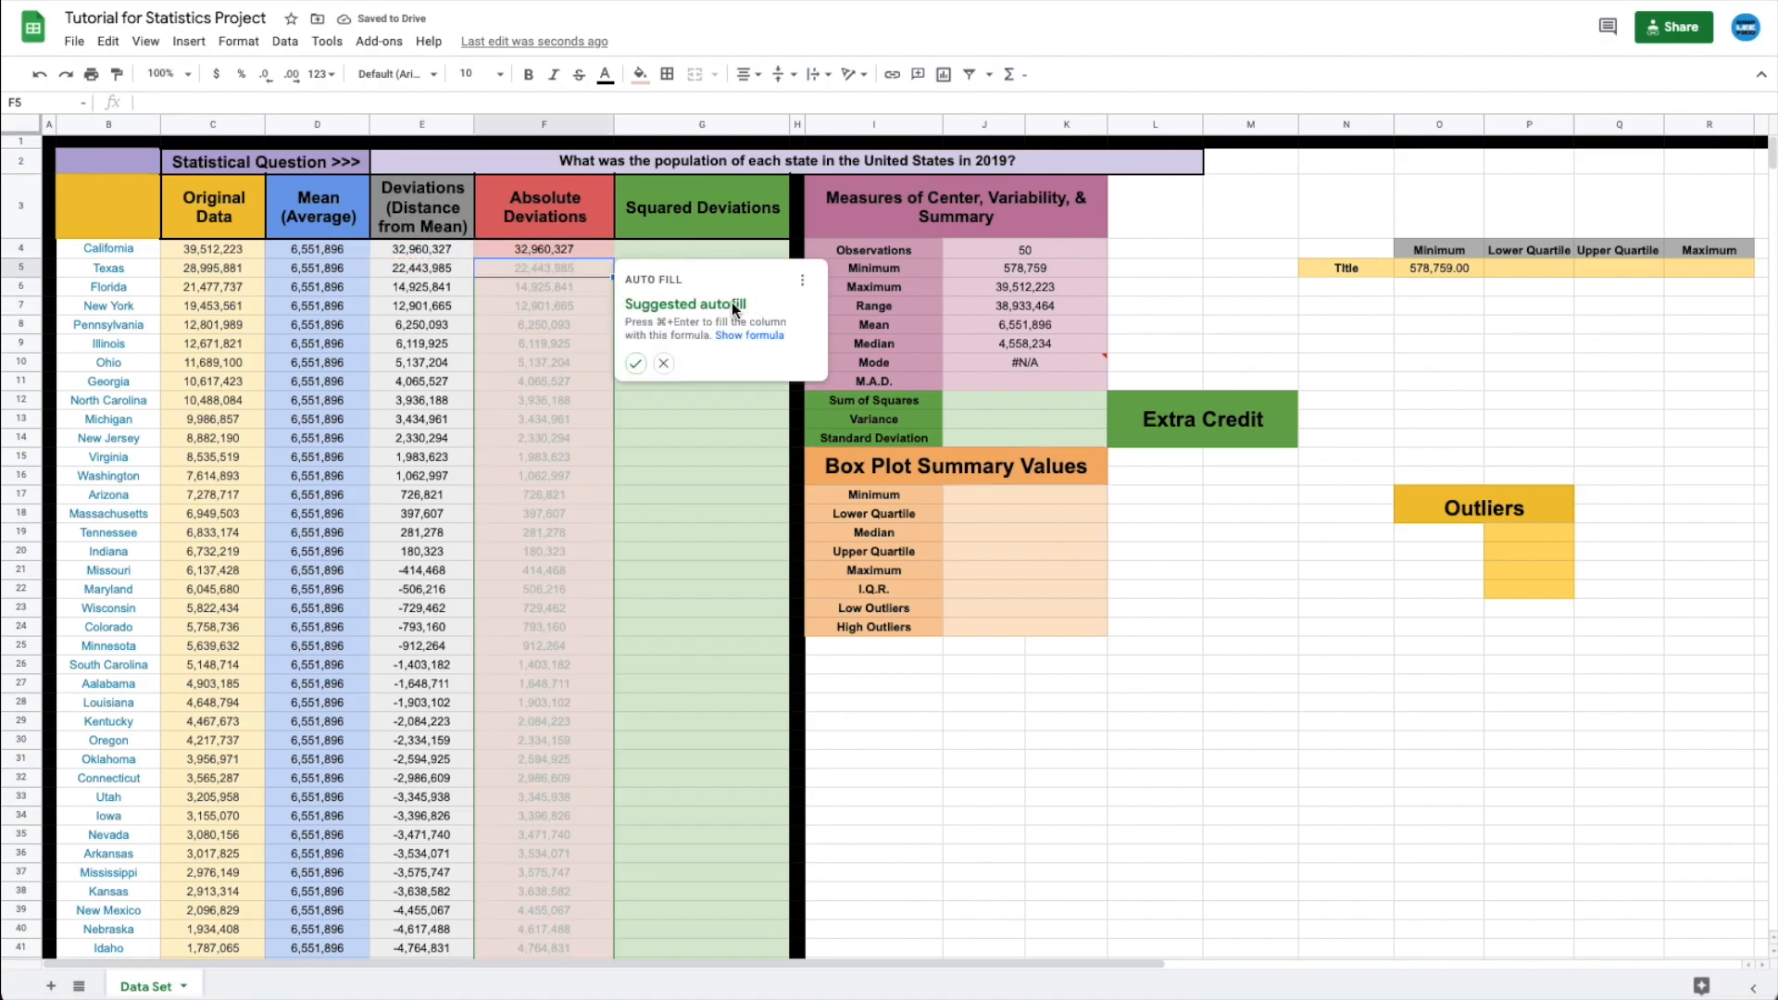
- Copy the abs formula down F4:F53 and check the resulting deviations, such as New Hampshire's
{"action": "left_click", "coordinate": [665, 366]}
{"action": "left_click", "coordinate": [548, 252]}
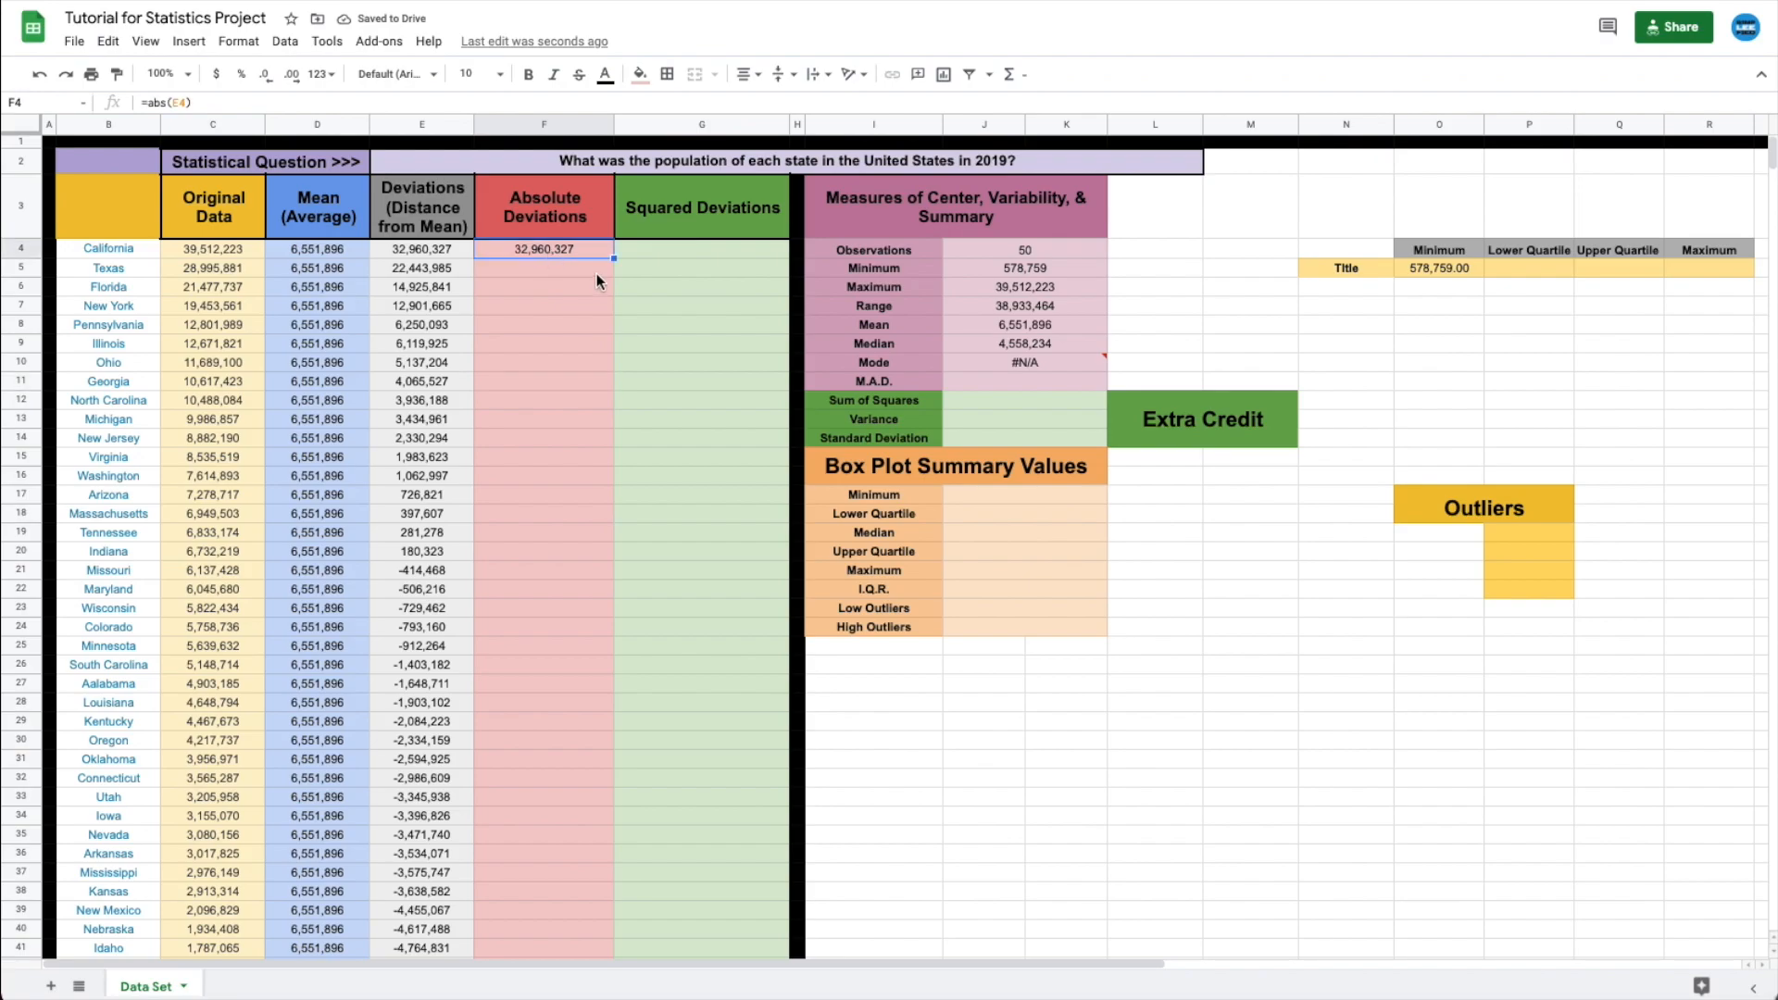
{"action": "left_click_drag", "start_coordinate": [614, 258], "coordinate": [553, 746]}
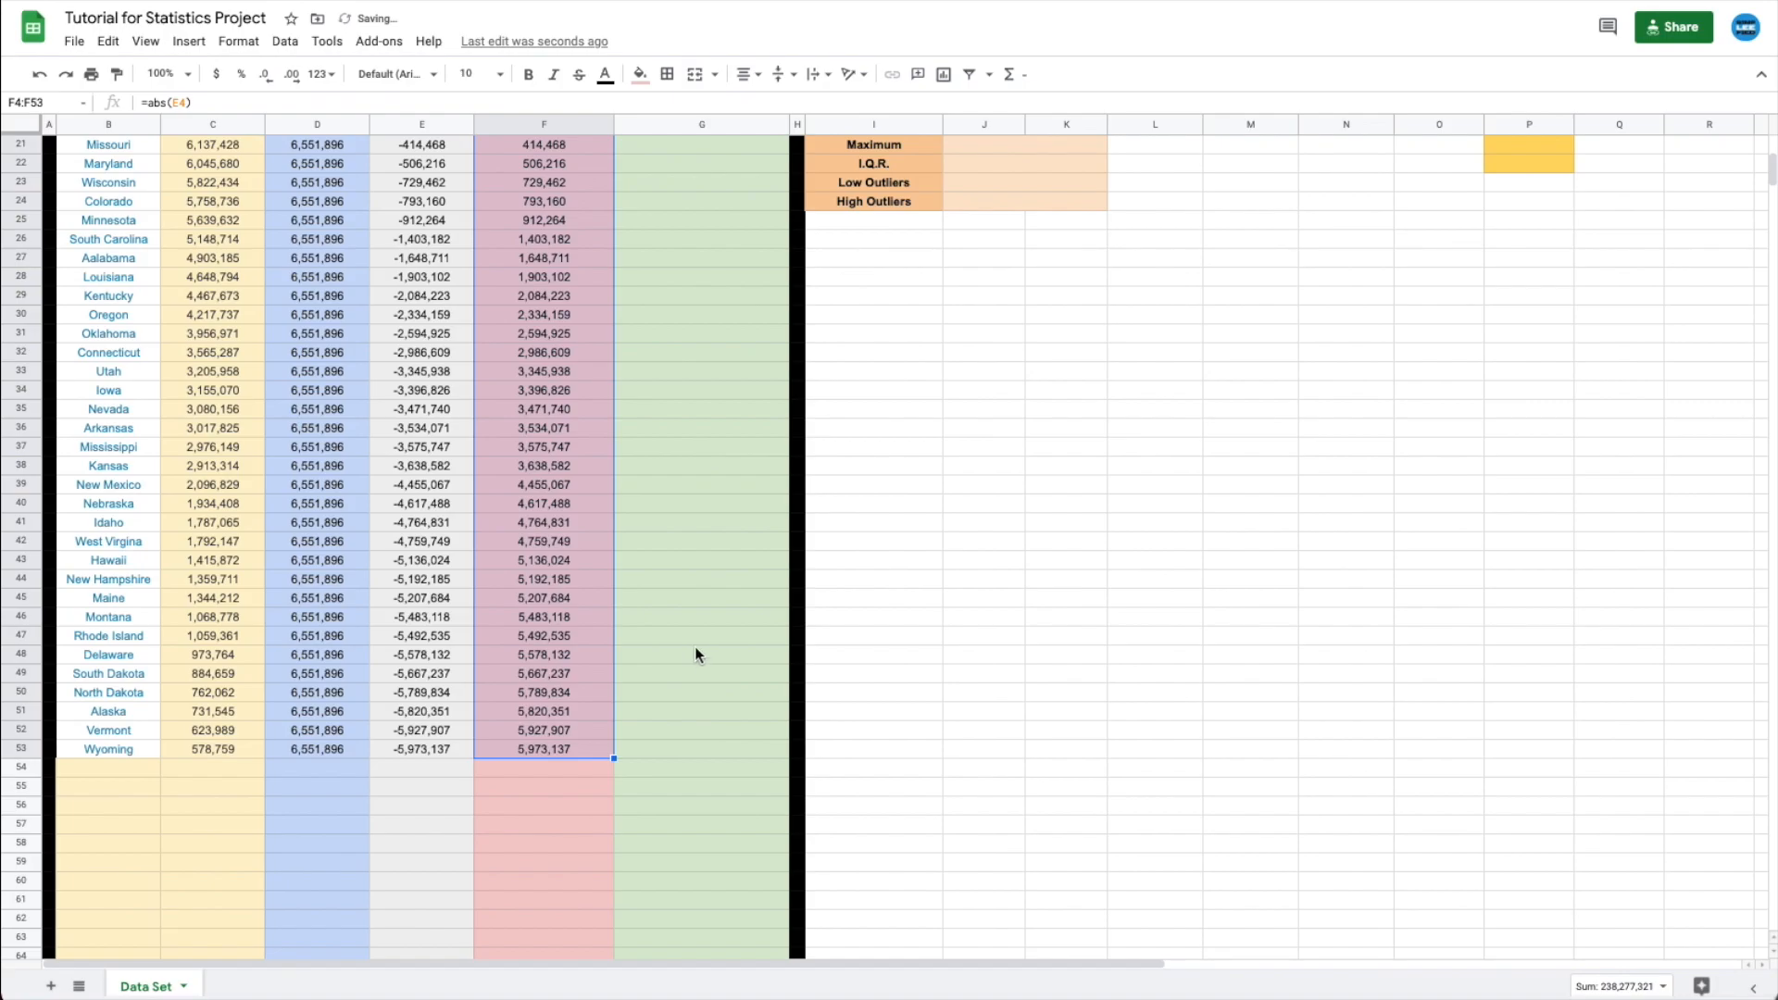
{"action": "scroll", "coordinate": [694, 647], "scroll_direction": "up", "scroll_amount": 3}
{"action": "left_click", "coordinate": [436, 639]}
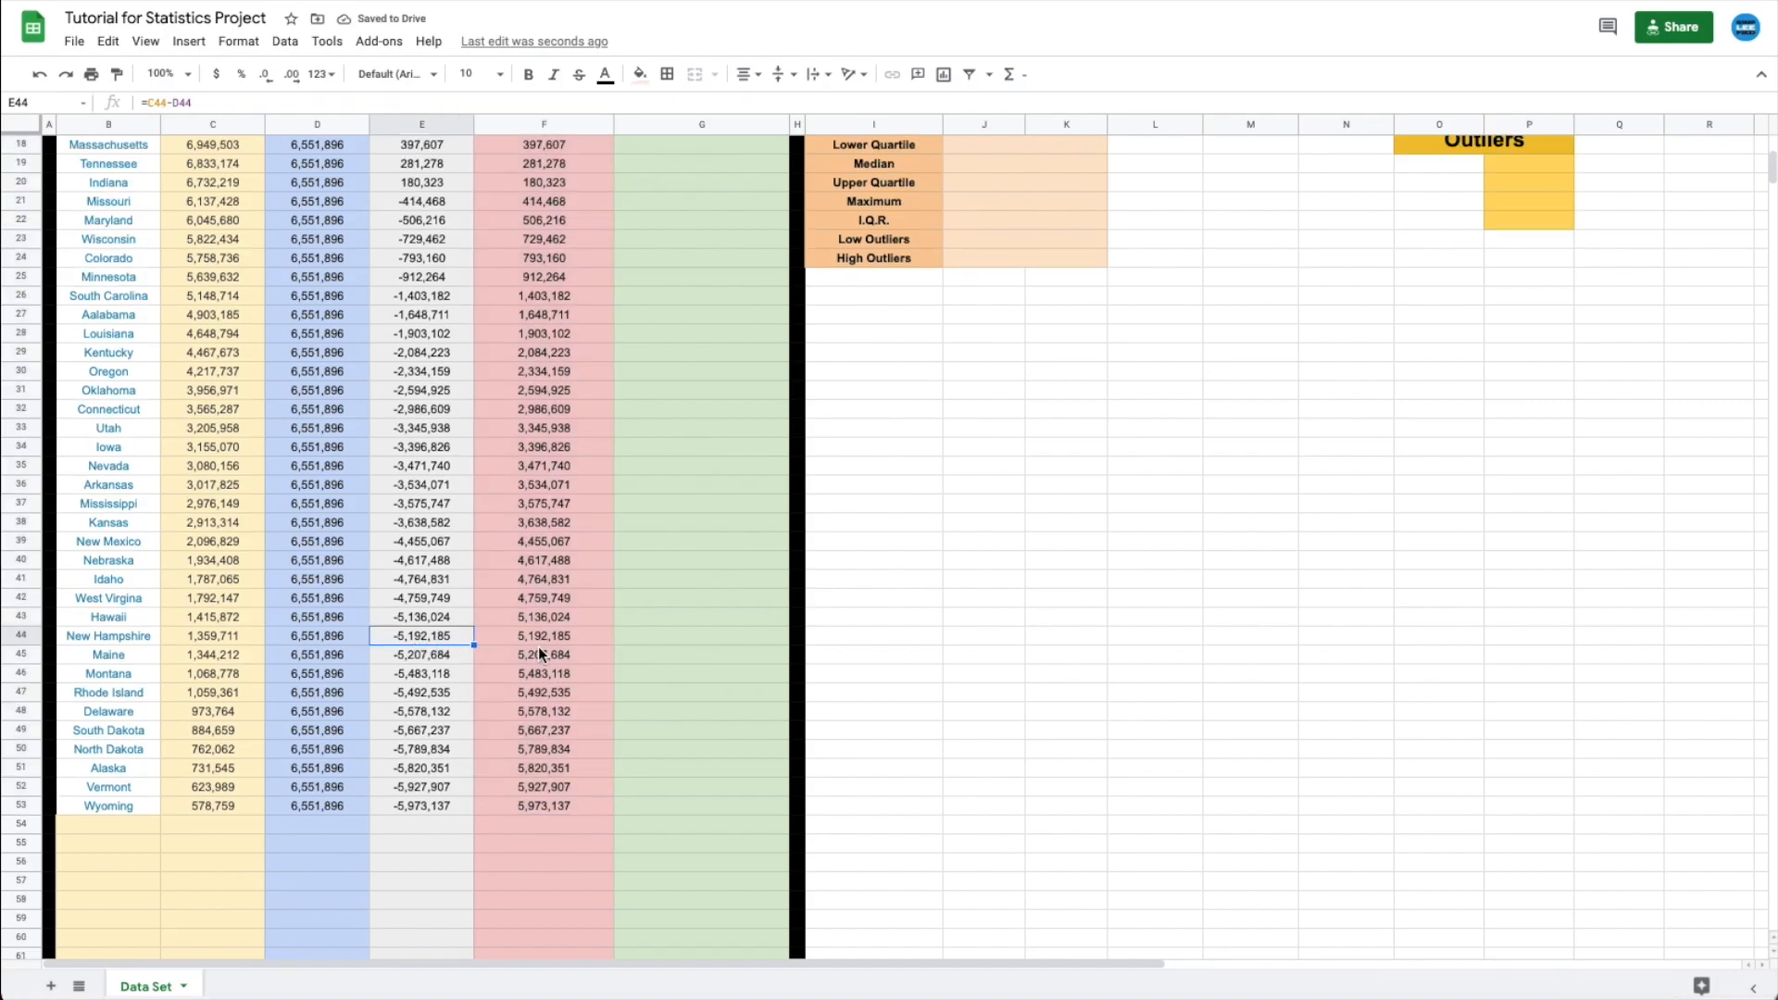
{"action": "scroll", "coordinate": [541, 643], "scroll_direction": "up", "scroll_amount": 5}
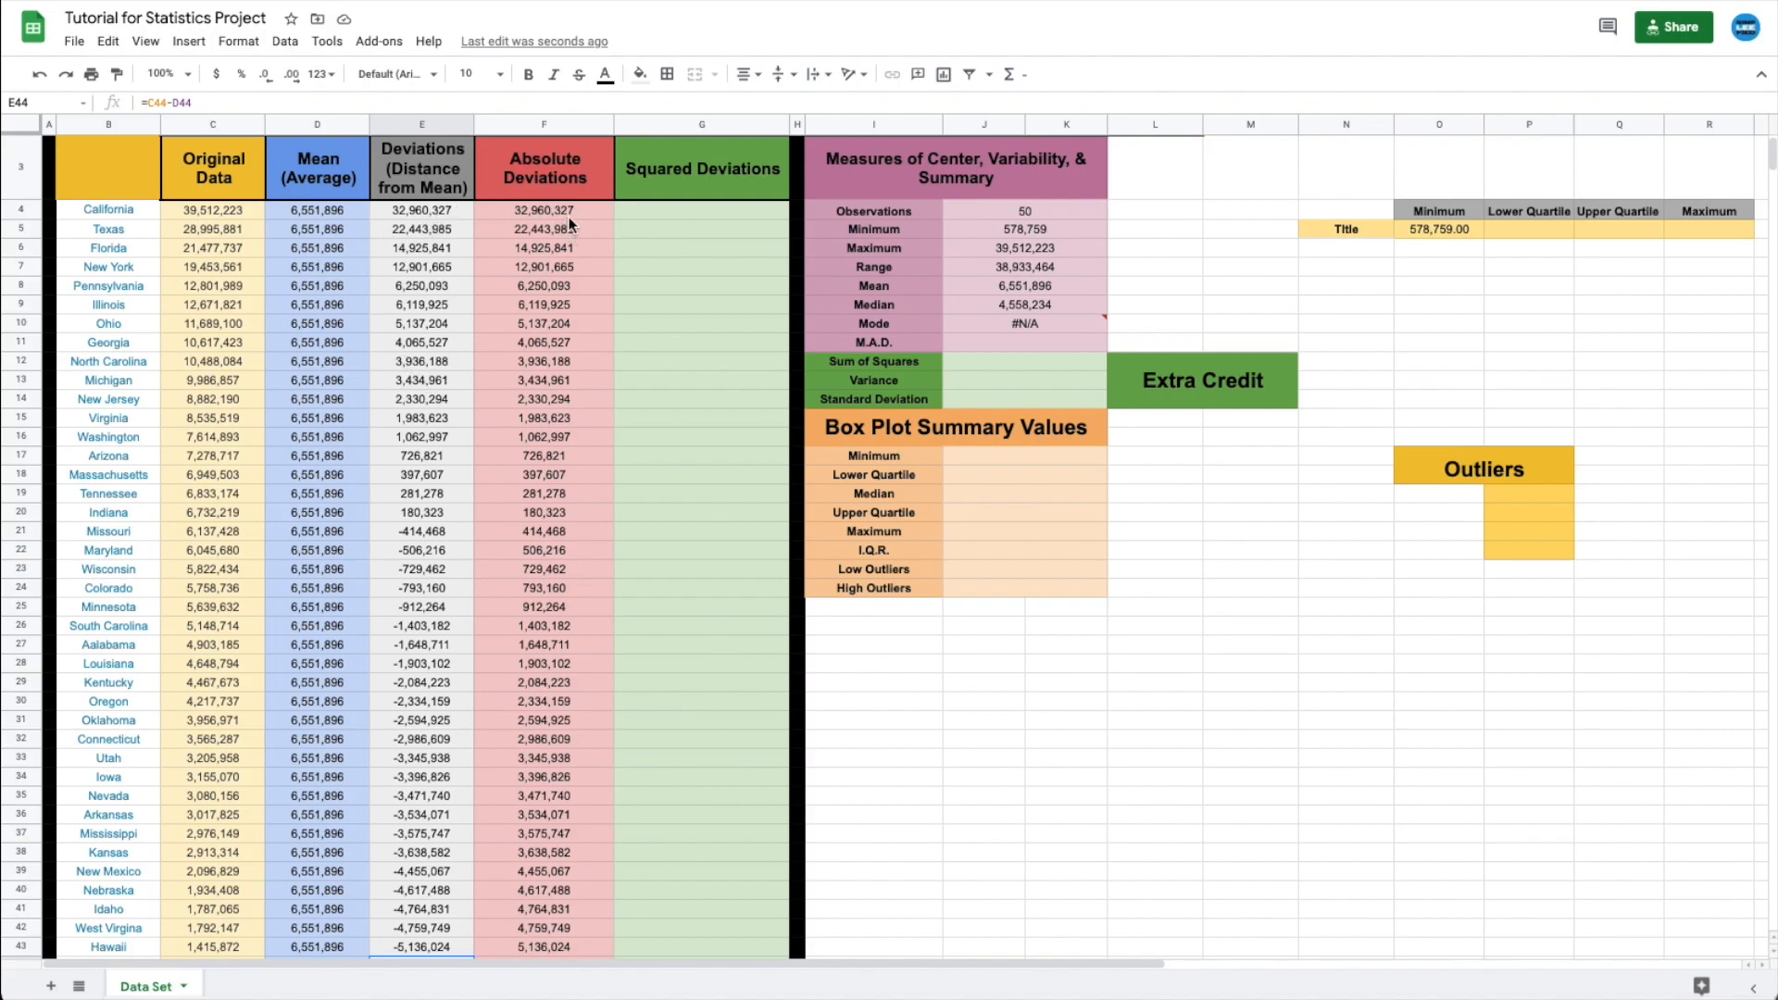
{"action": "scroll", "coordinate": [557, 380], "scroll_direction": "down", "scroll_amount": 1}
{"action": "scroll", "coordinate": [557, 380], "scroll_direction": "up", "scroll_amount": 1}
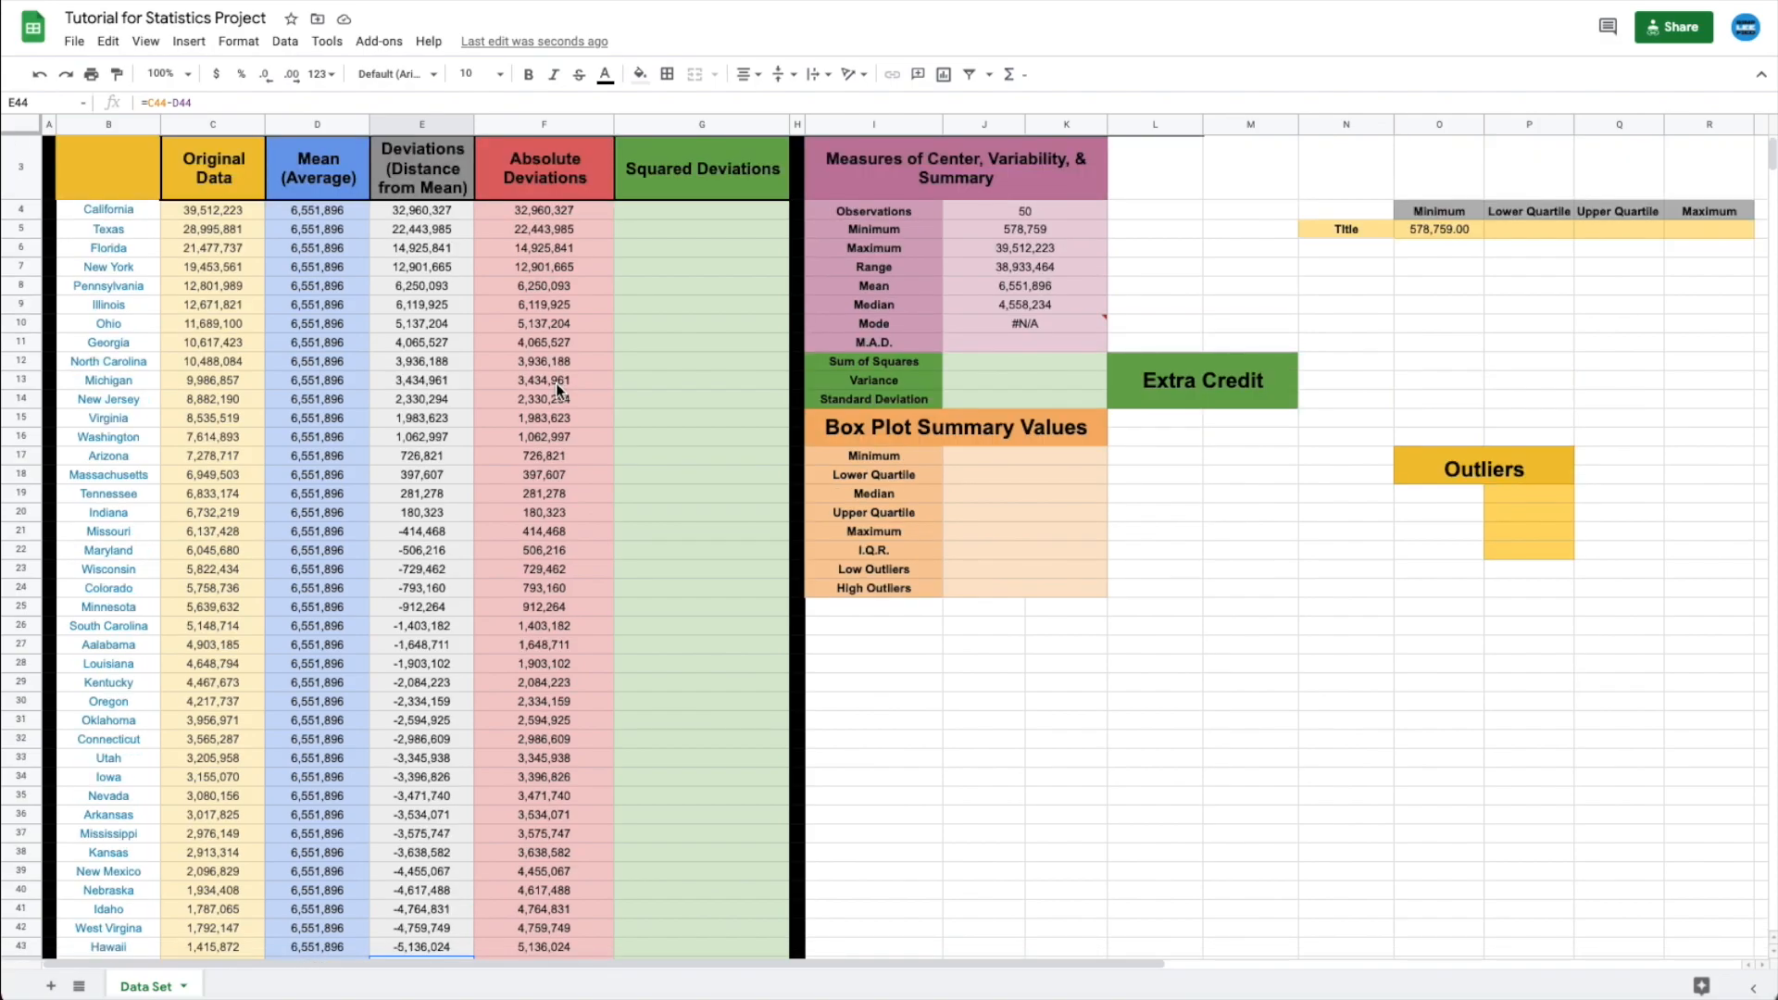
{"action": "scroll", "coordinate": [555, 387], "scroll_direction": "down", "scroll_amount": 3}
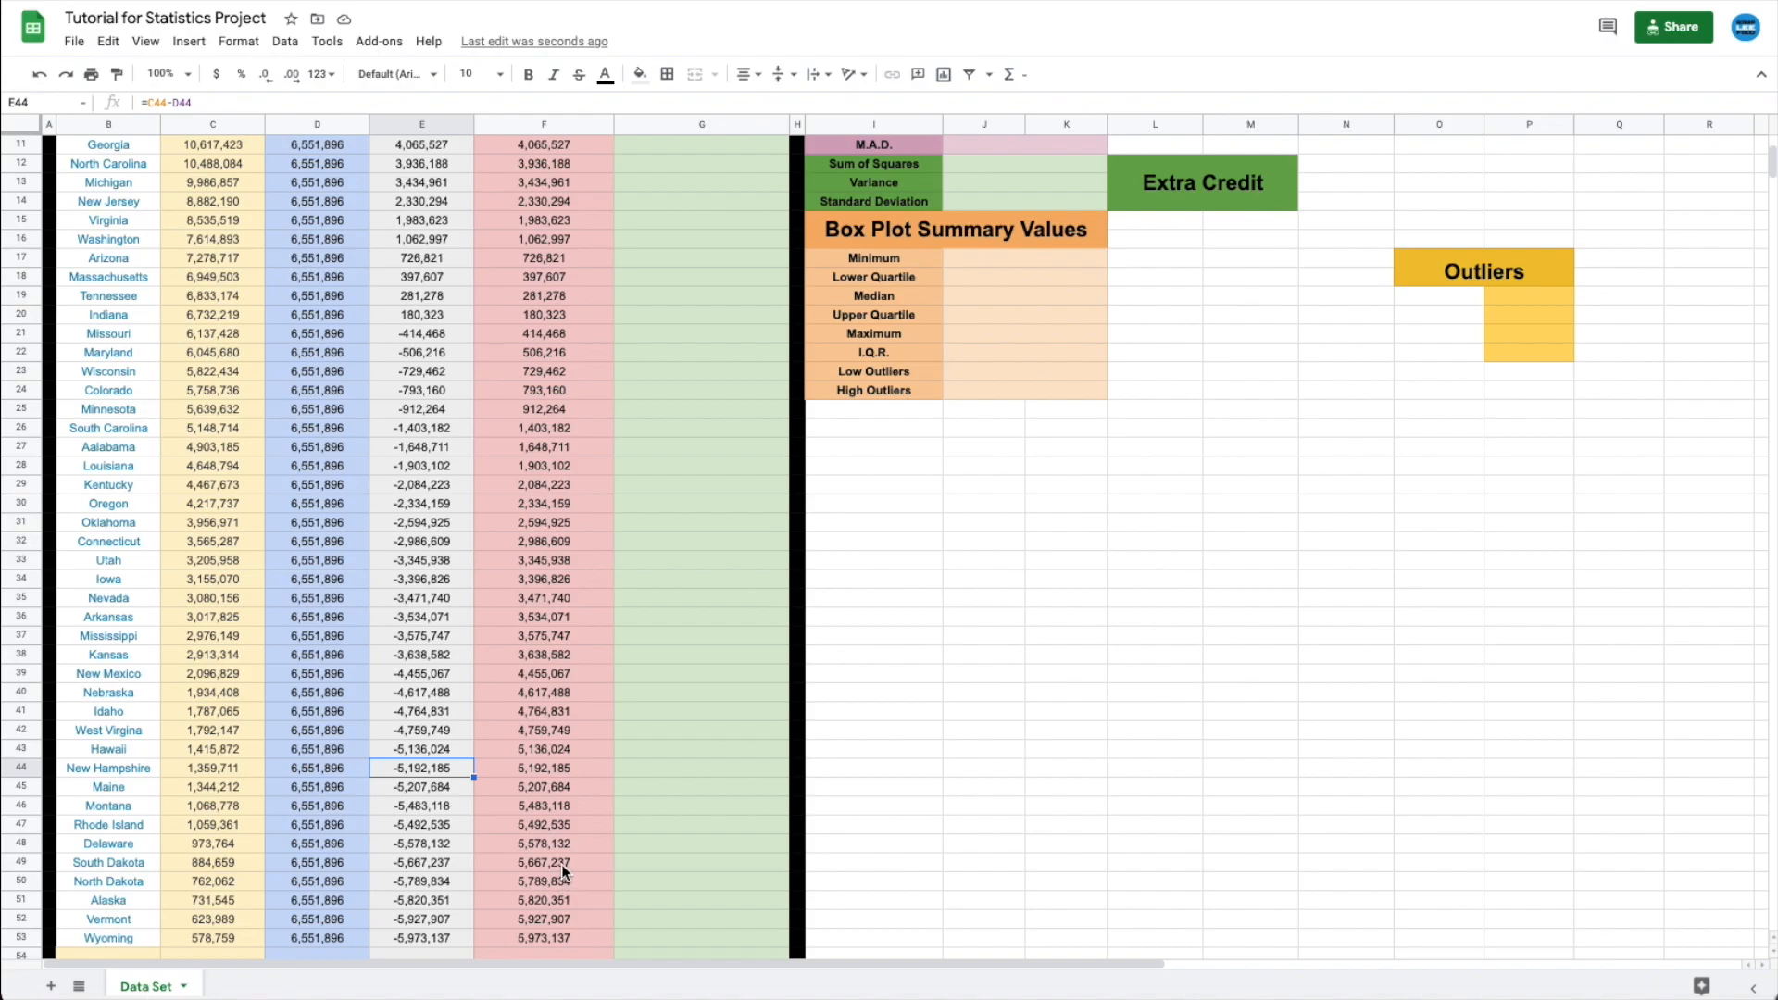
{"action": "scroll", "coordinate": [562, 864], "scroll_direction": "up", "scroll_amount": 1}
{"action": "scroll", "coordinate": [561, 865], "scroll_direction": "down", "scroll_amount": 2}
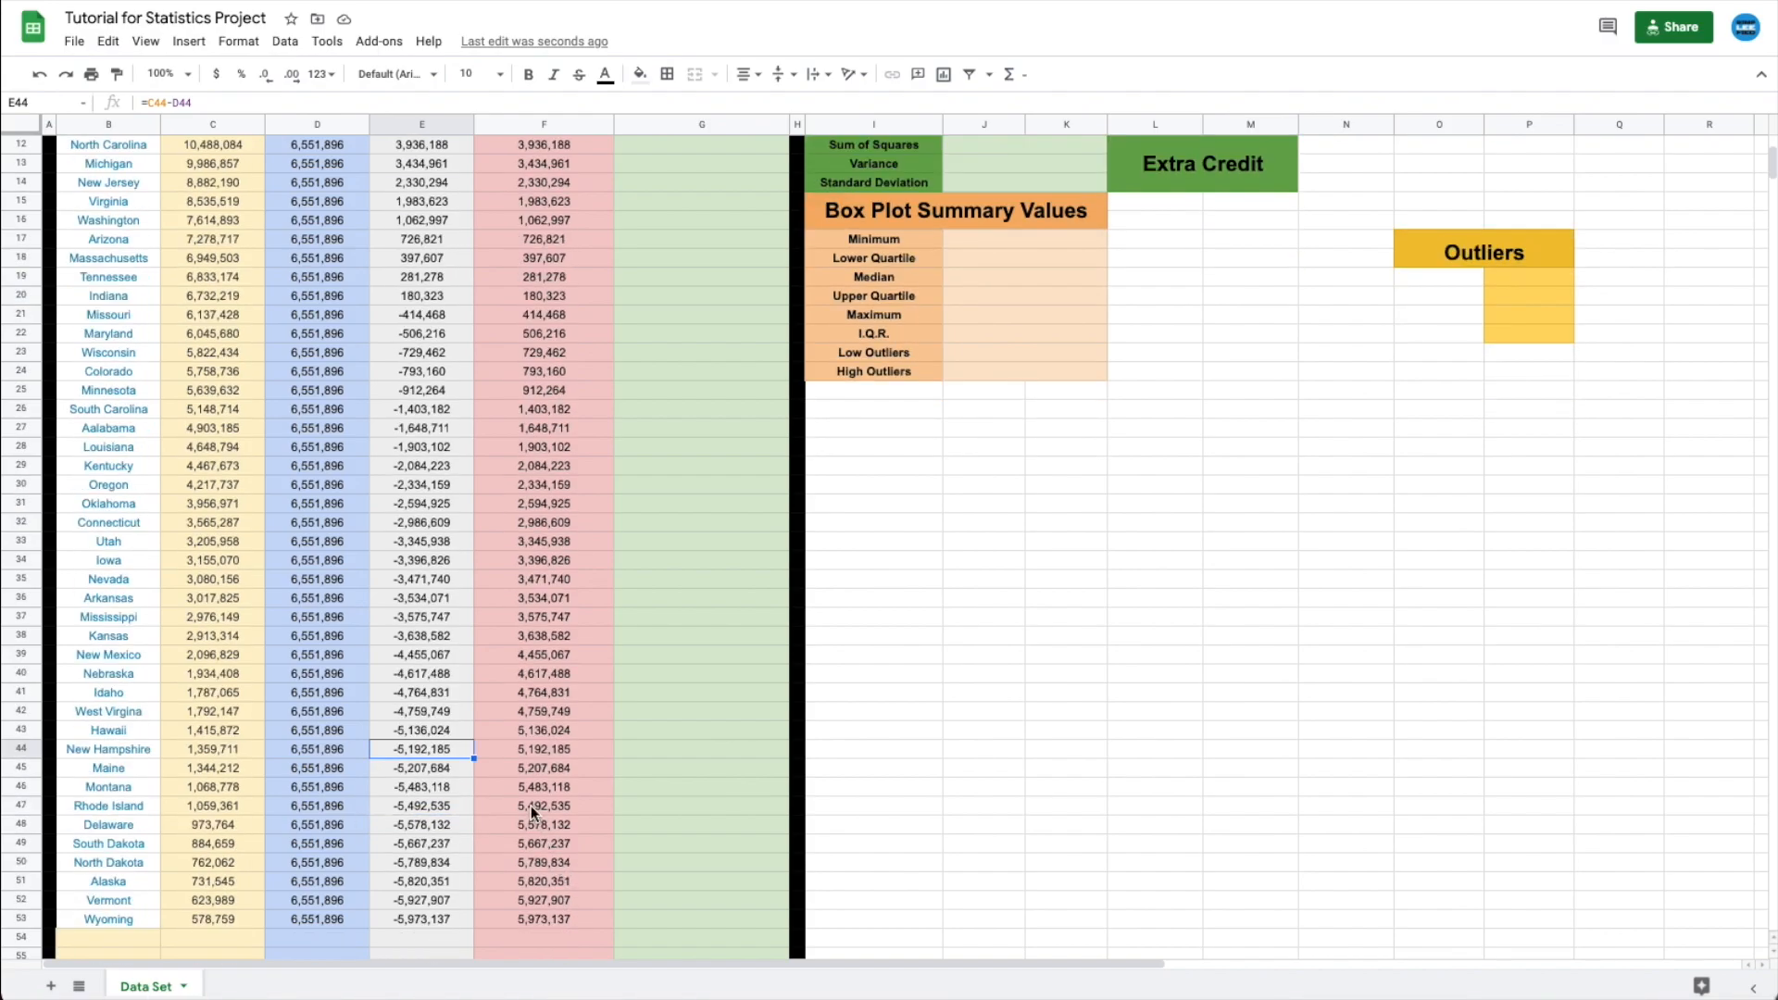
{"action": "scroll", "coordinate": [531, 805], "scroll_direction": "up", "scroll_amount": 5}
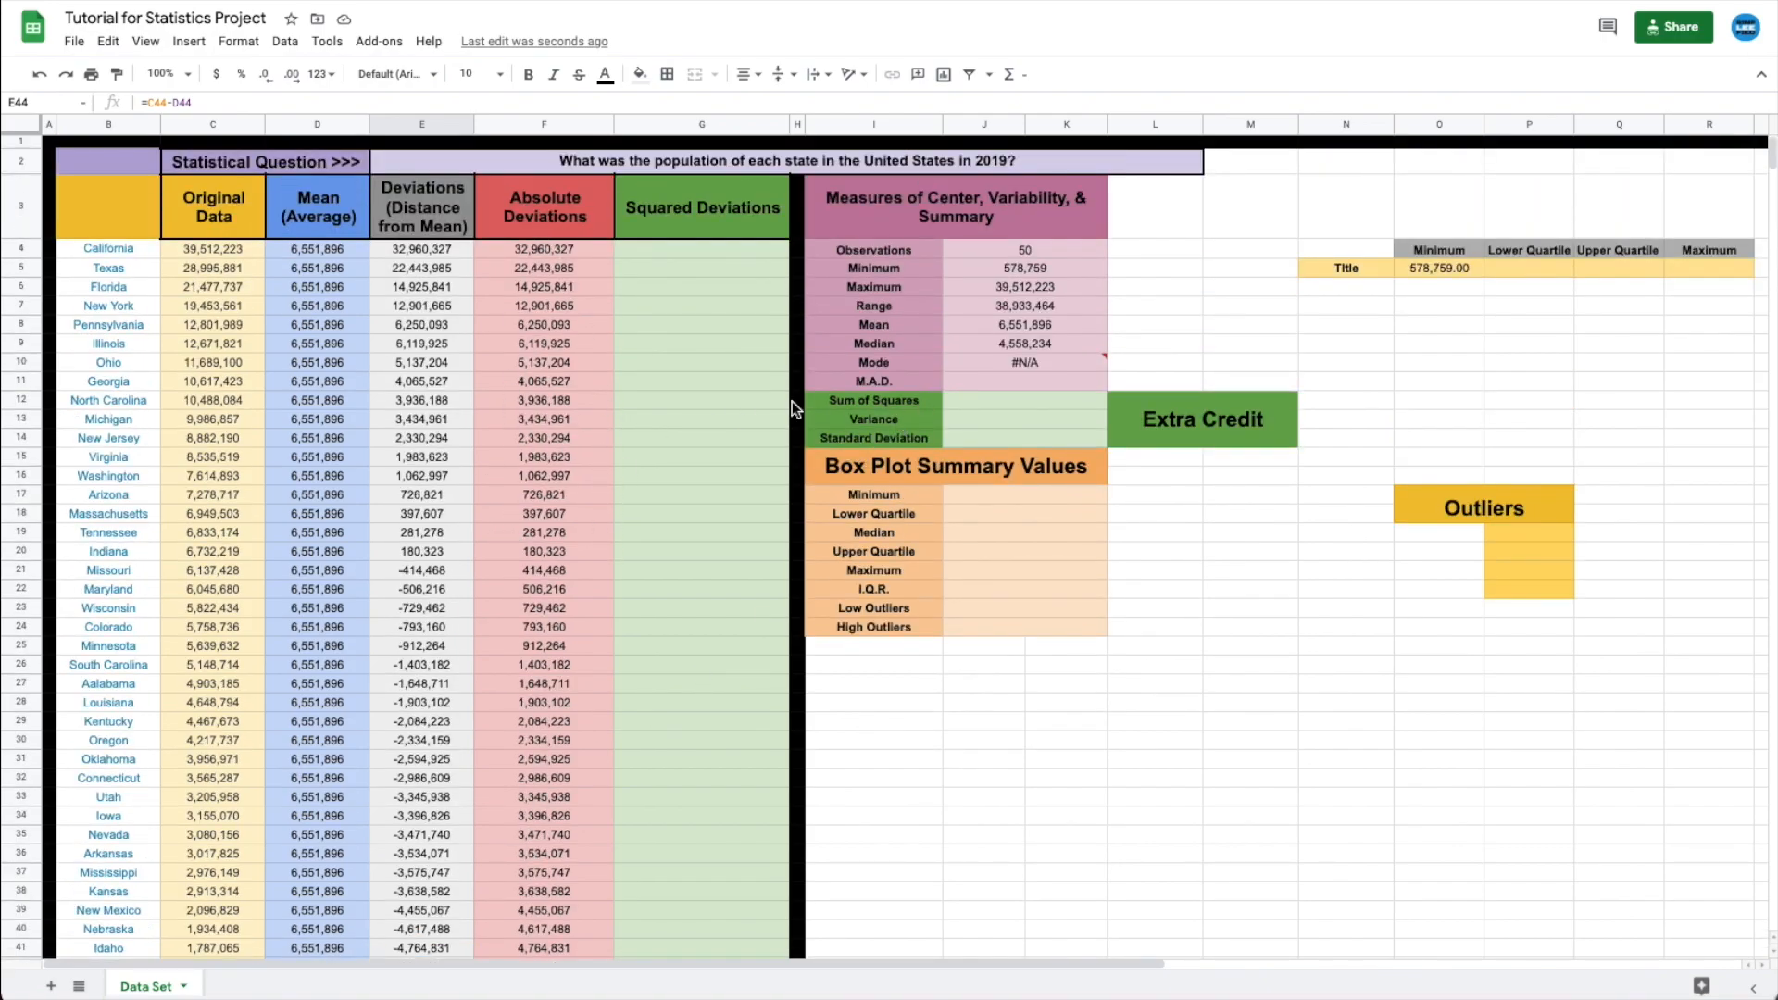
- Enter =average(F4:F53) in J11 so M.A.D. reads 4,765,546.43
{"action": "left_click", "coordinate": [912, 381]}
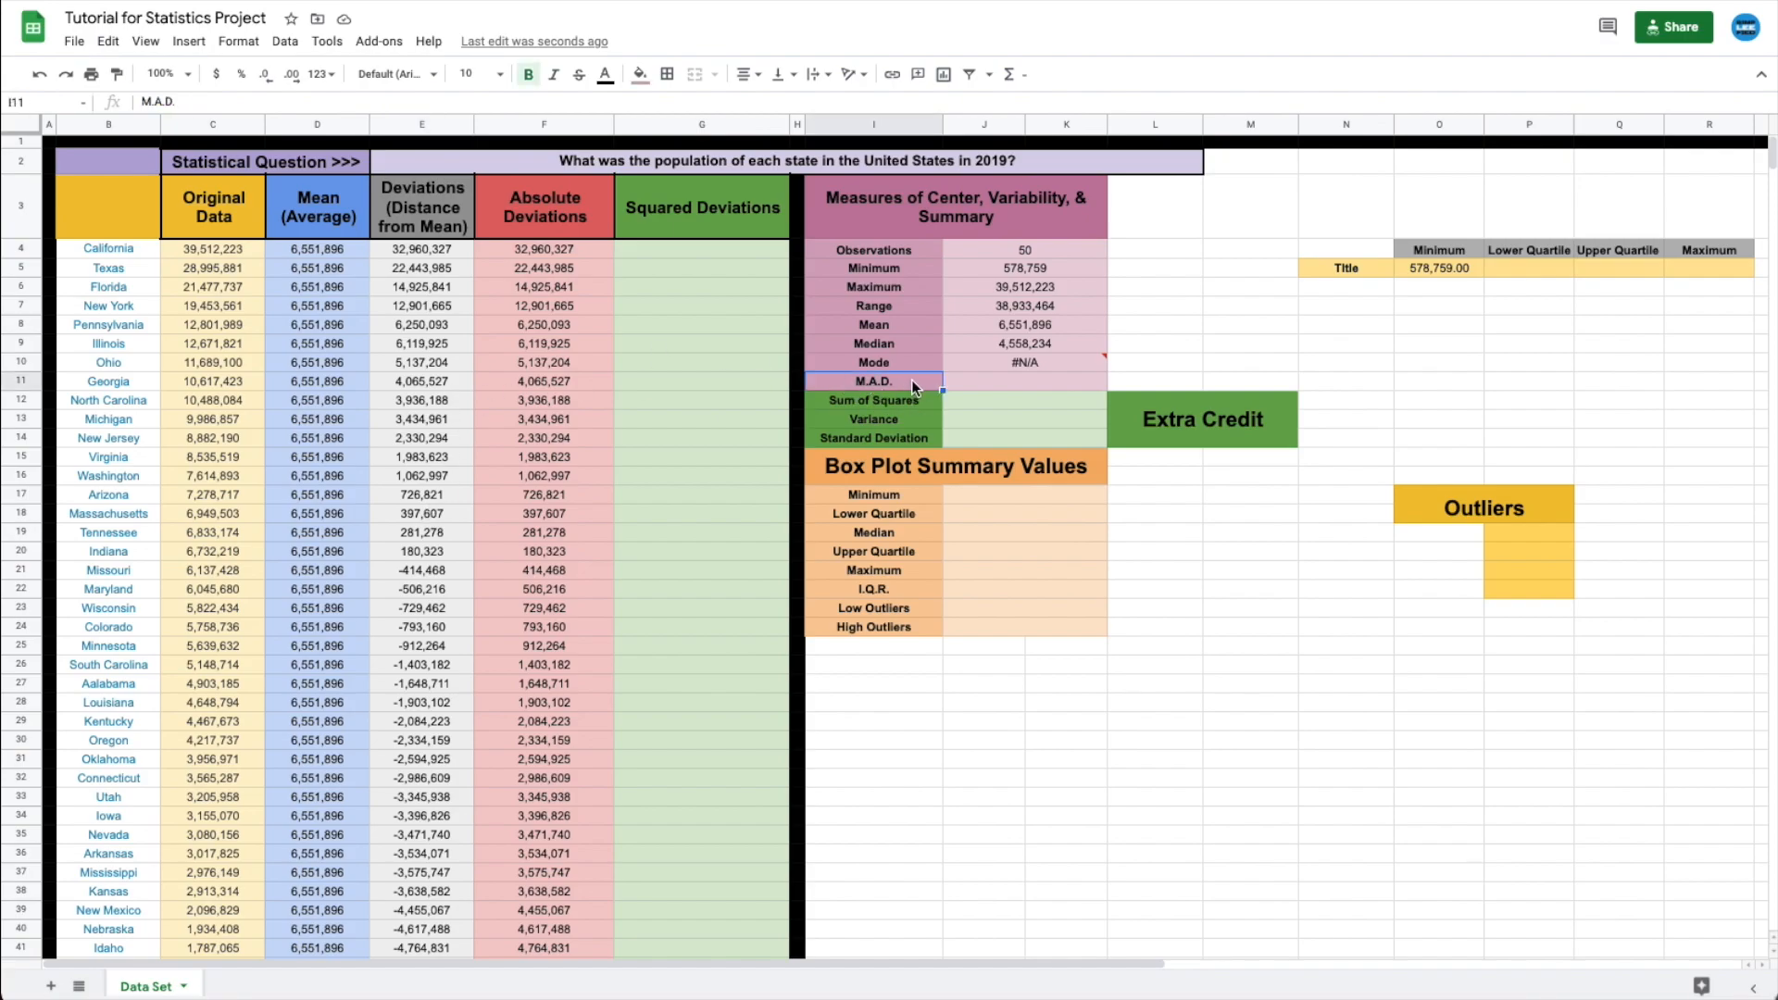
{"action": "left_click", "coordinate": [1002, 379]}
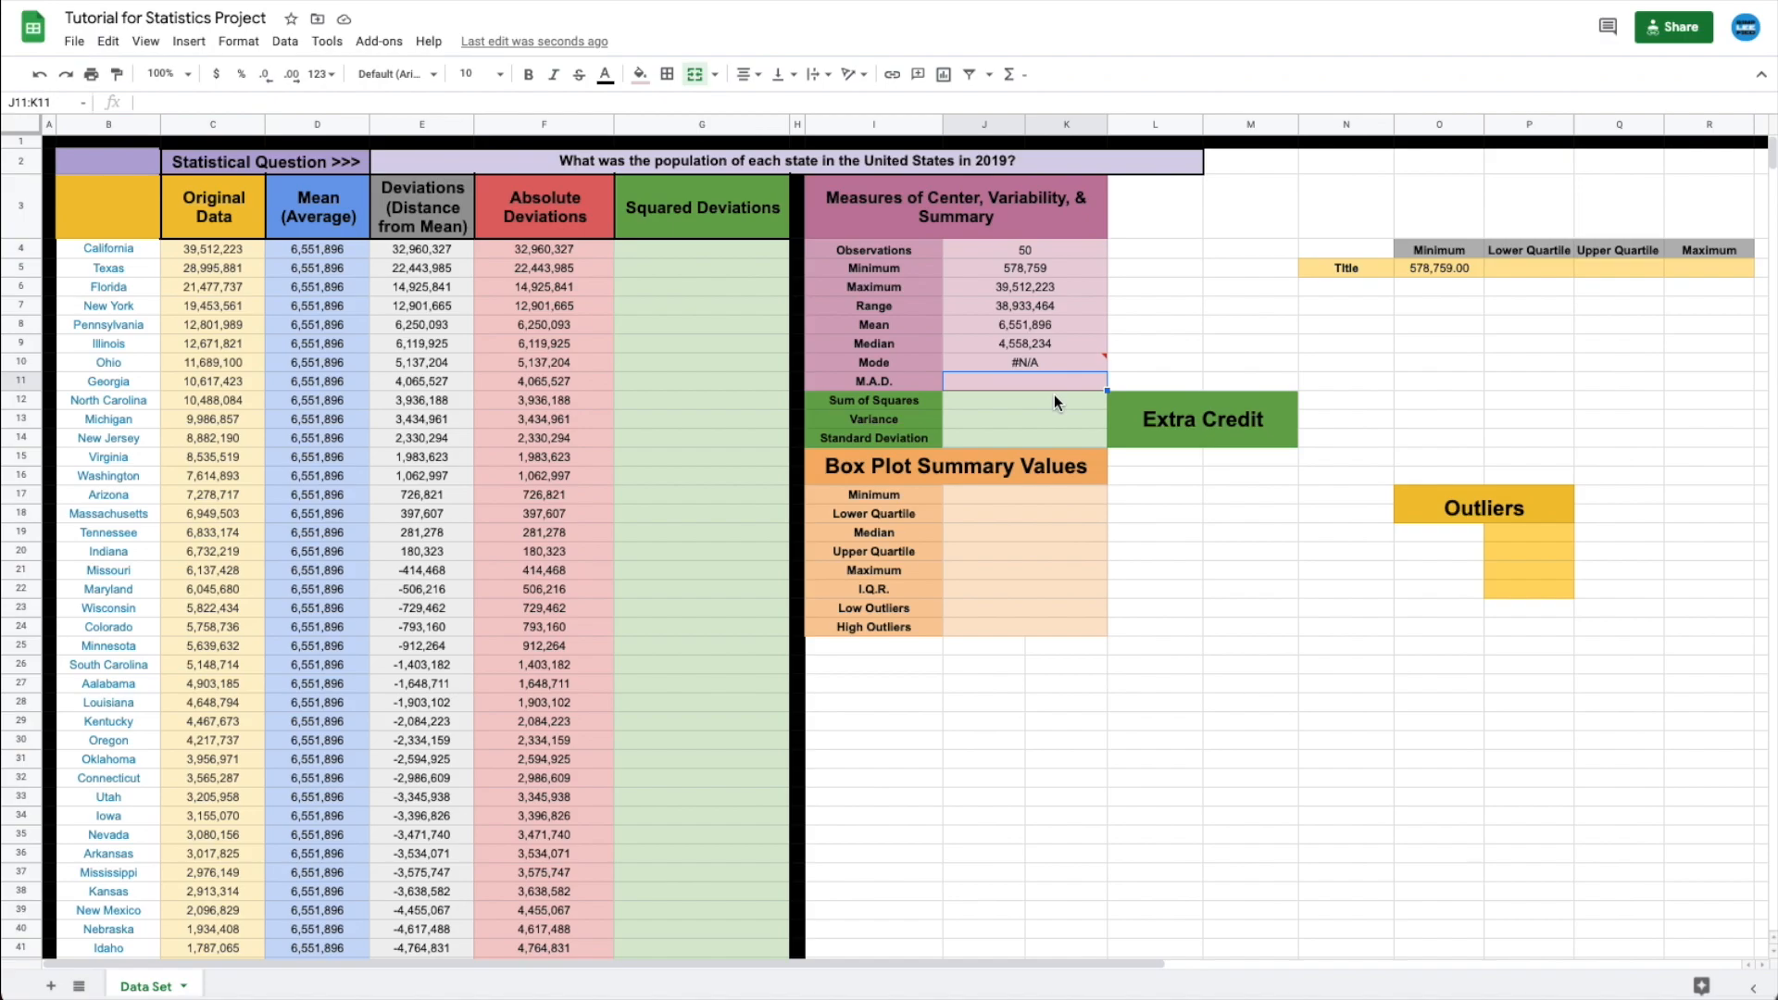
{"action": "type", "text": "=aver"}
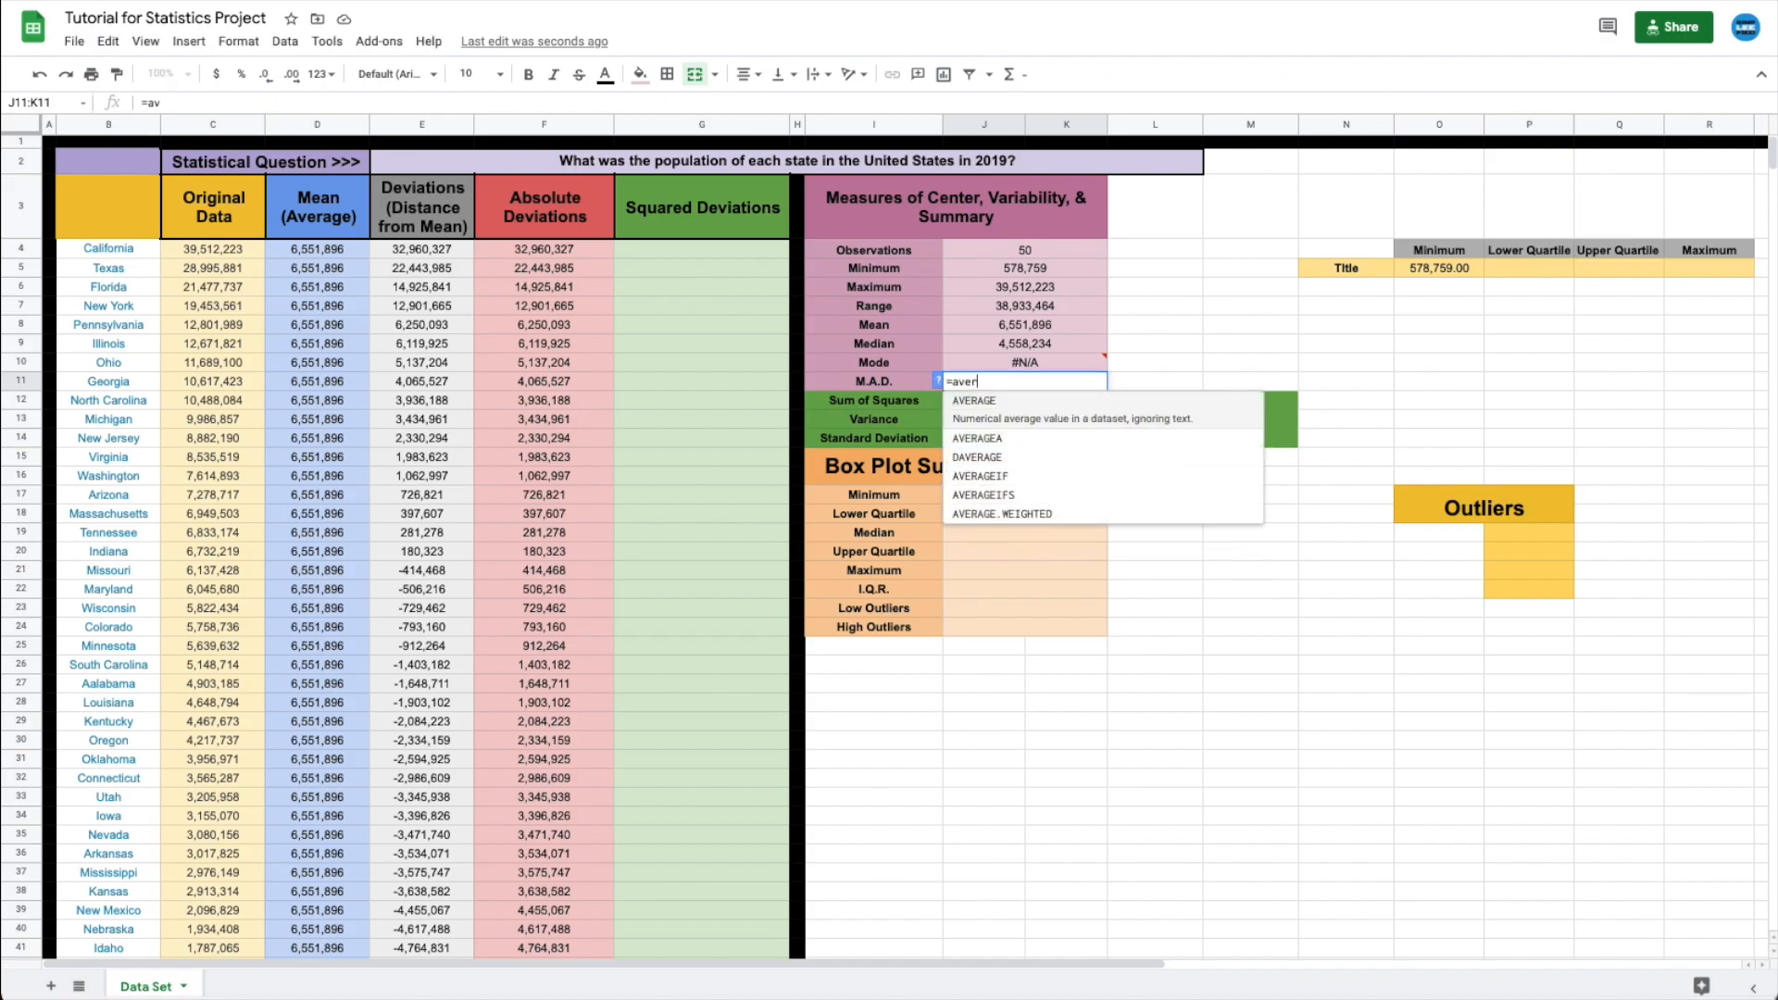
{"action": "type", "text": "age("}
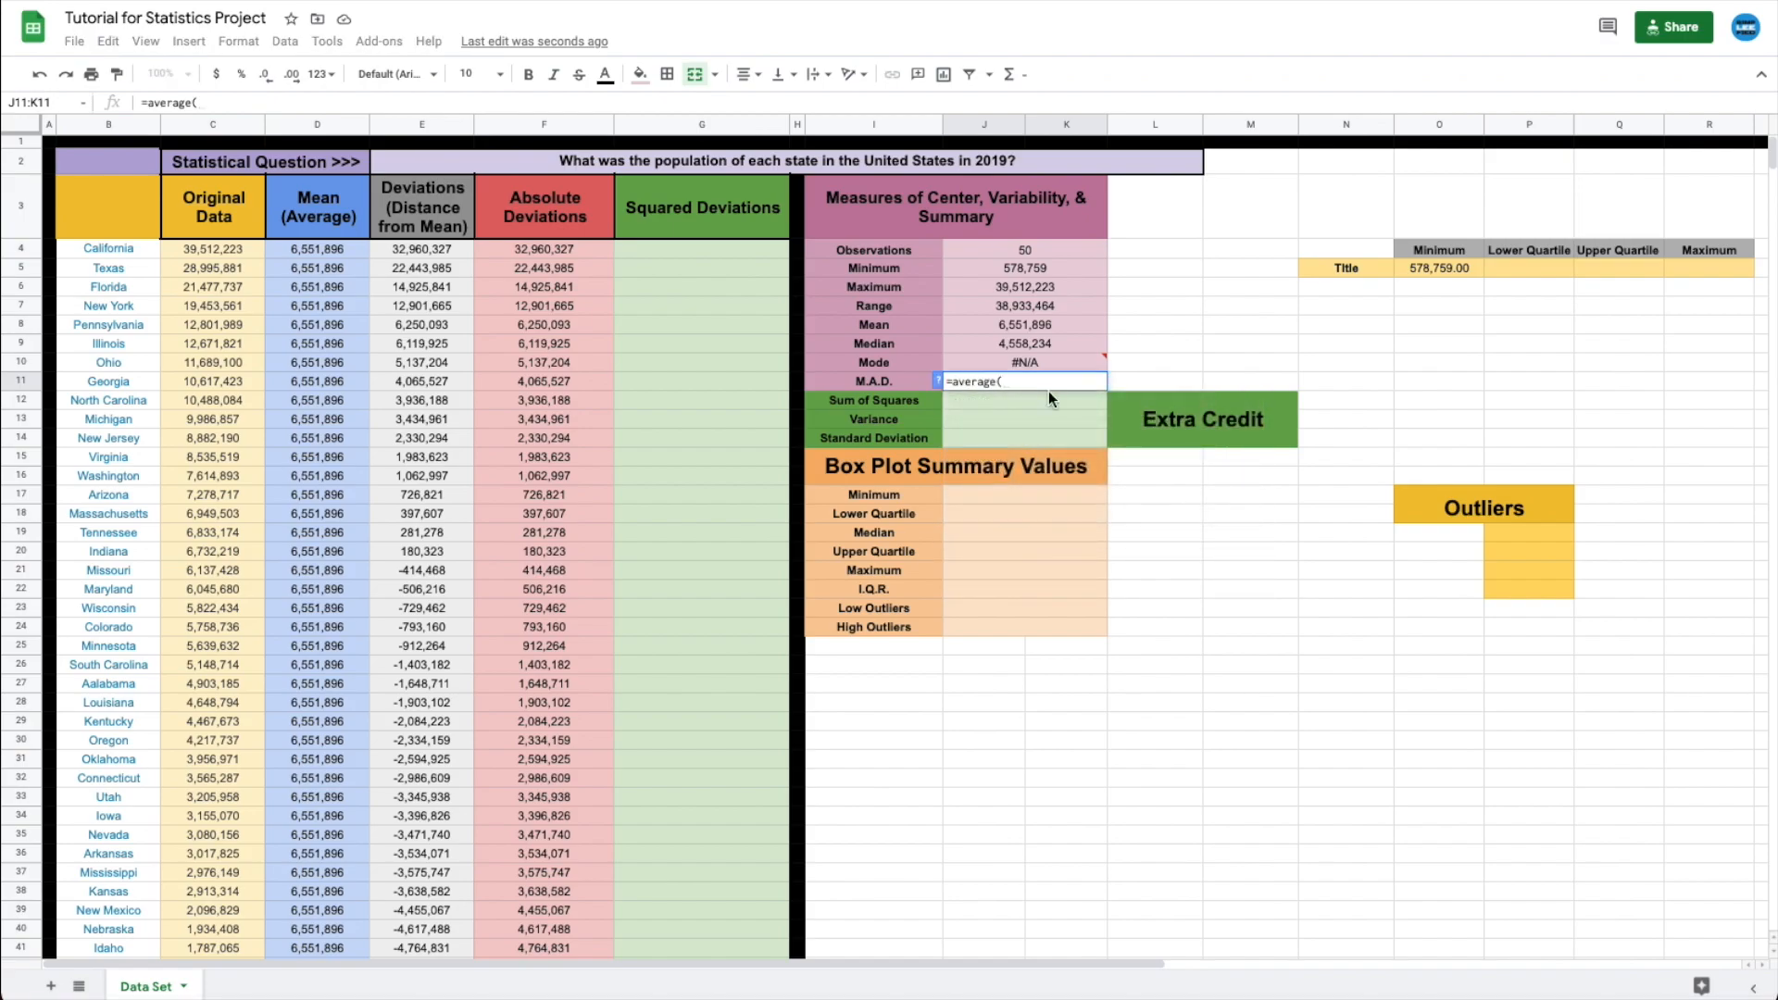
{"action": "left_click_drag", "start_coordinate": [549, 247], "coordinate": [560, 899]}
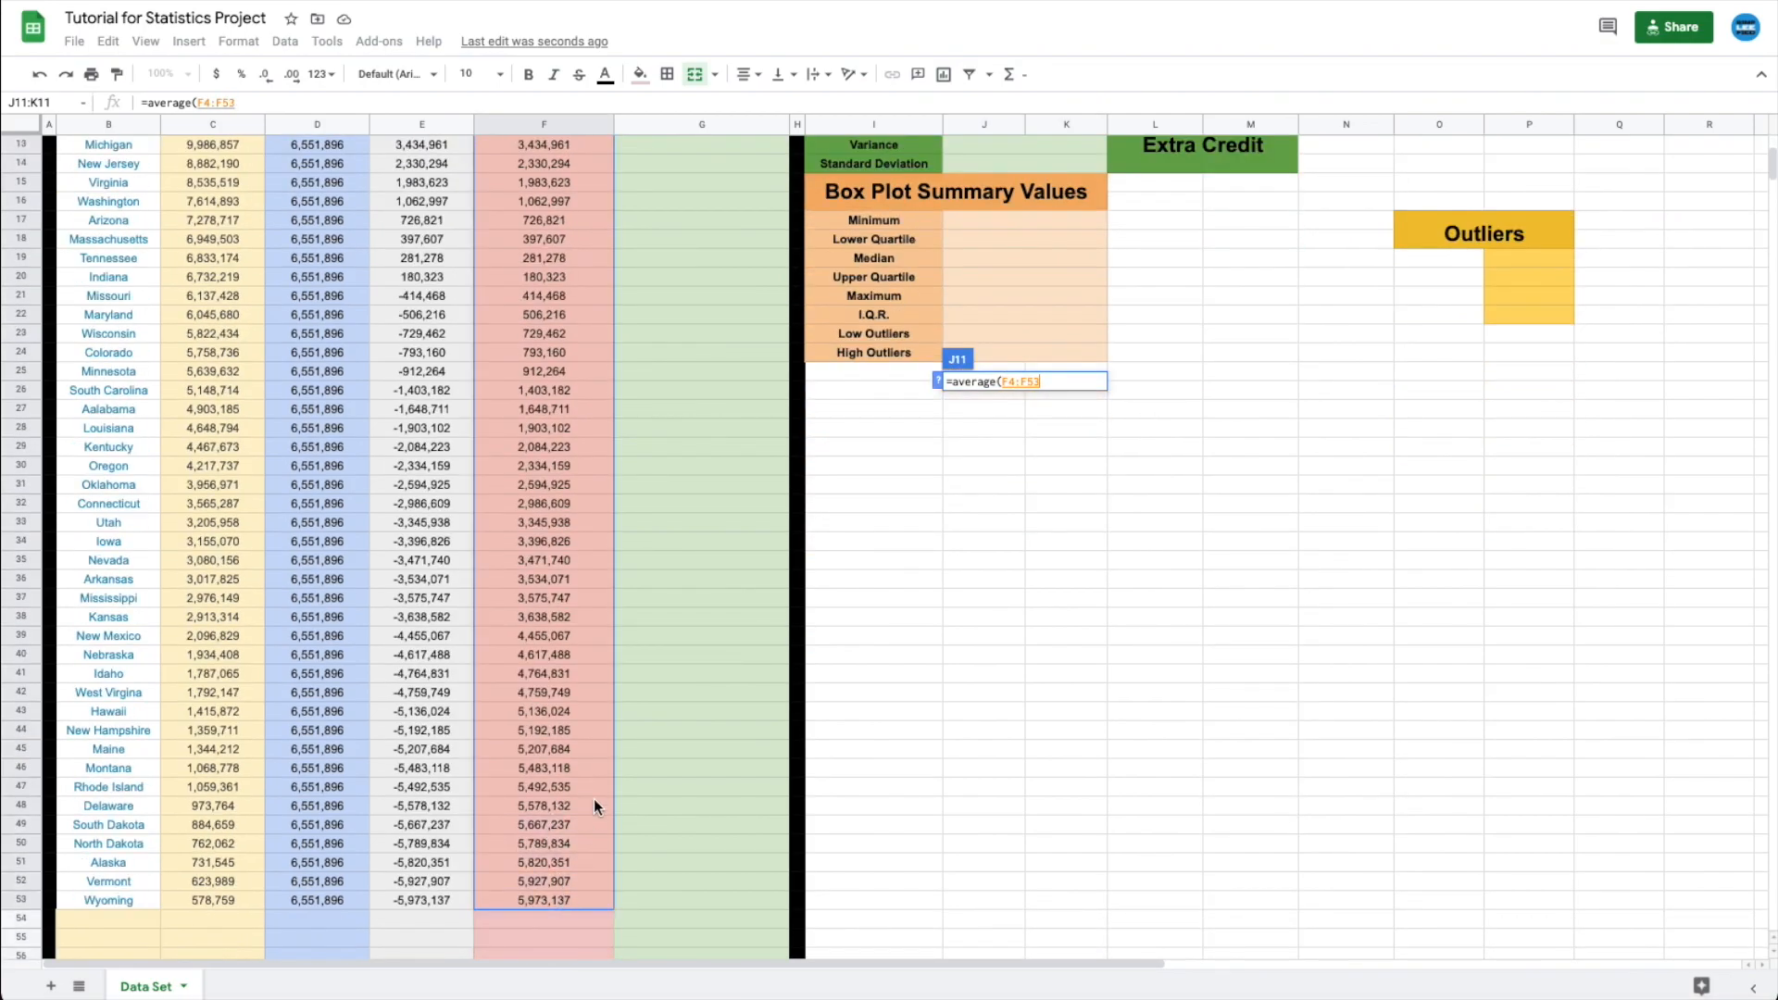
{"action": "scroll", "coordinate": [620, 711], "scroll_direction": "up", "scroll_amount": 5}
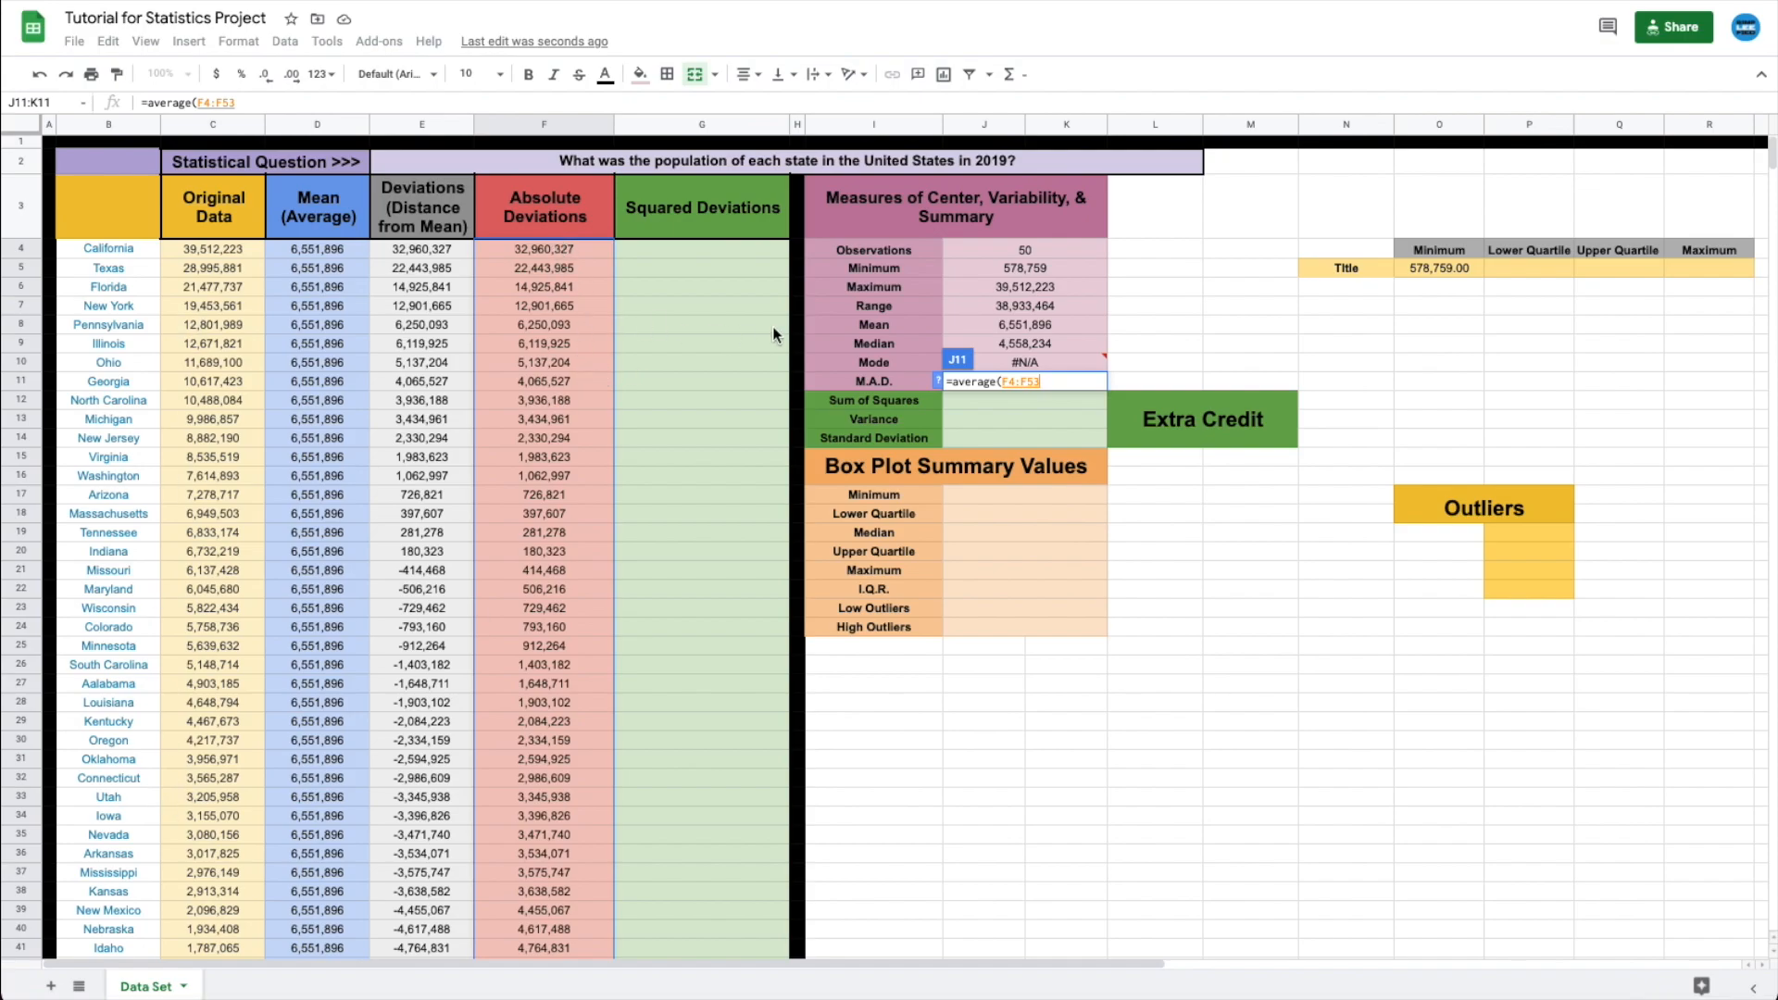
{"action": "type", "text": ")"}
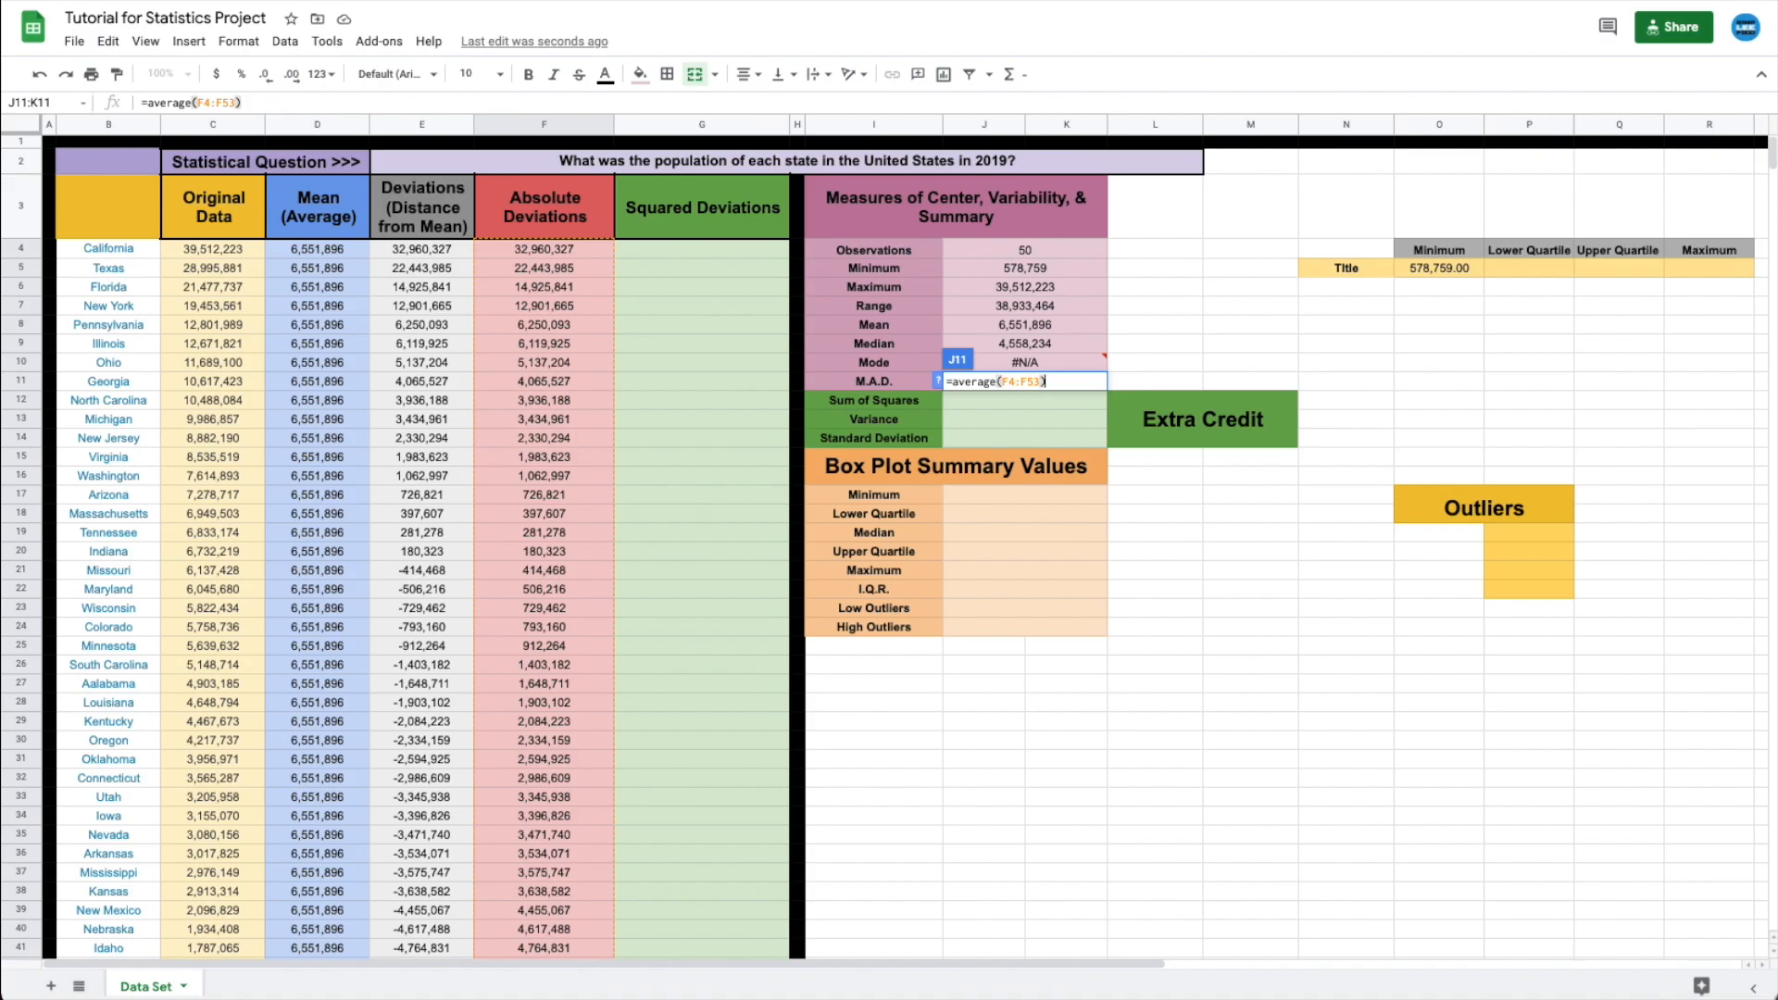
{"action": "key", "text": "Return"}
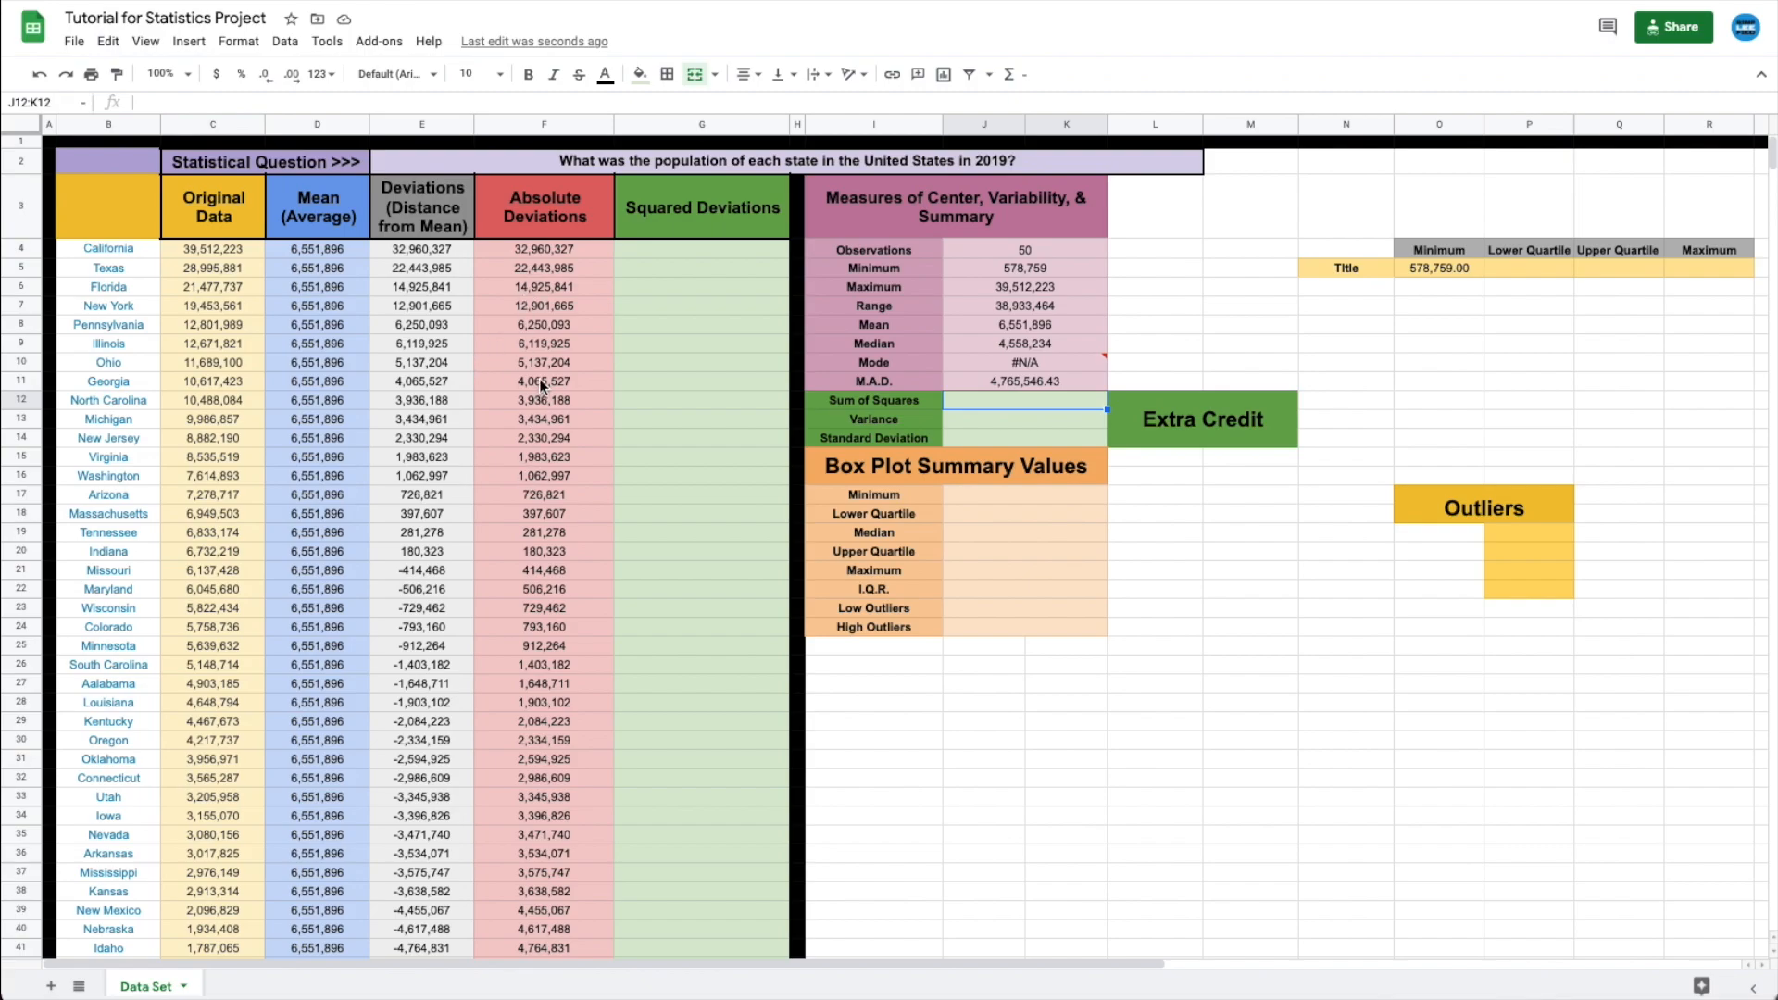
{"action": "left_click", "coordinate": [1004, 383]}
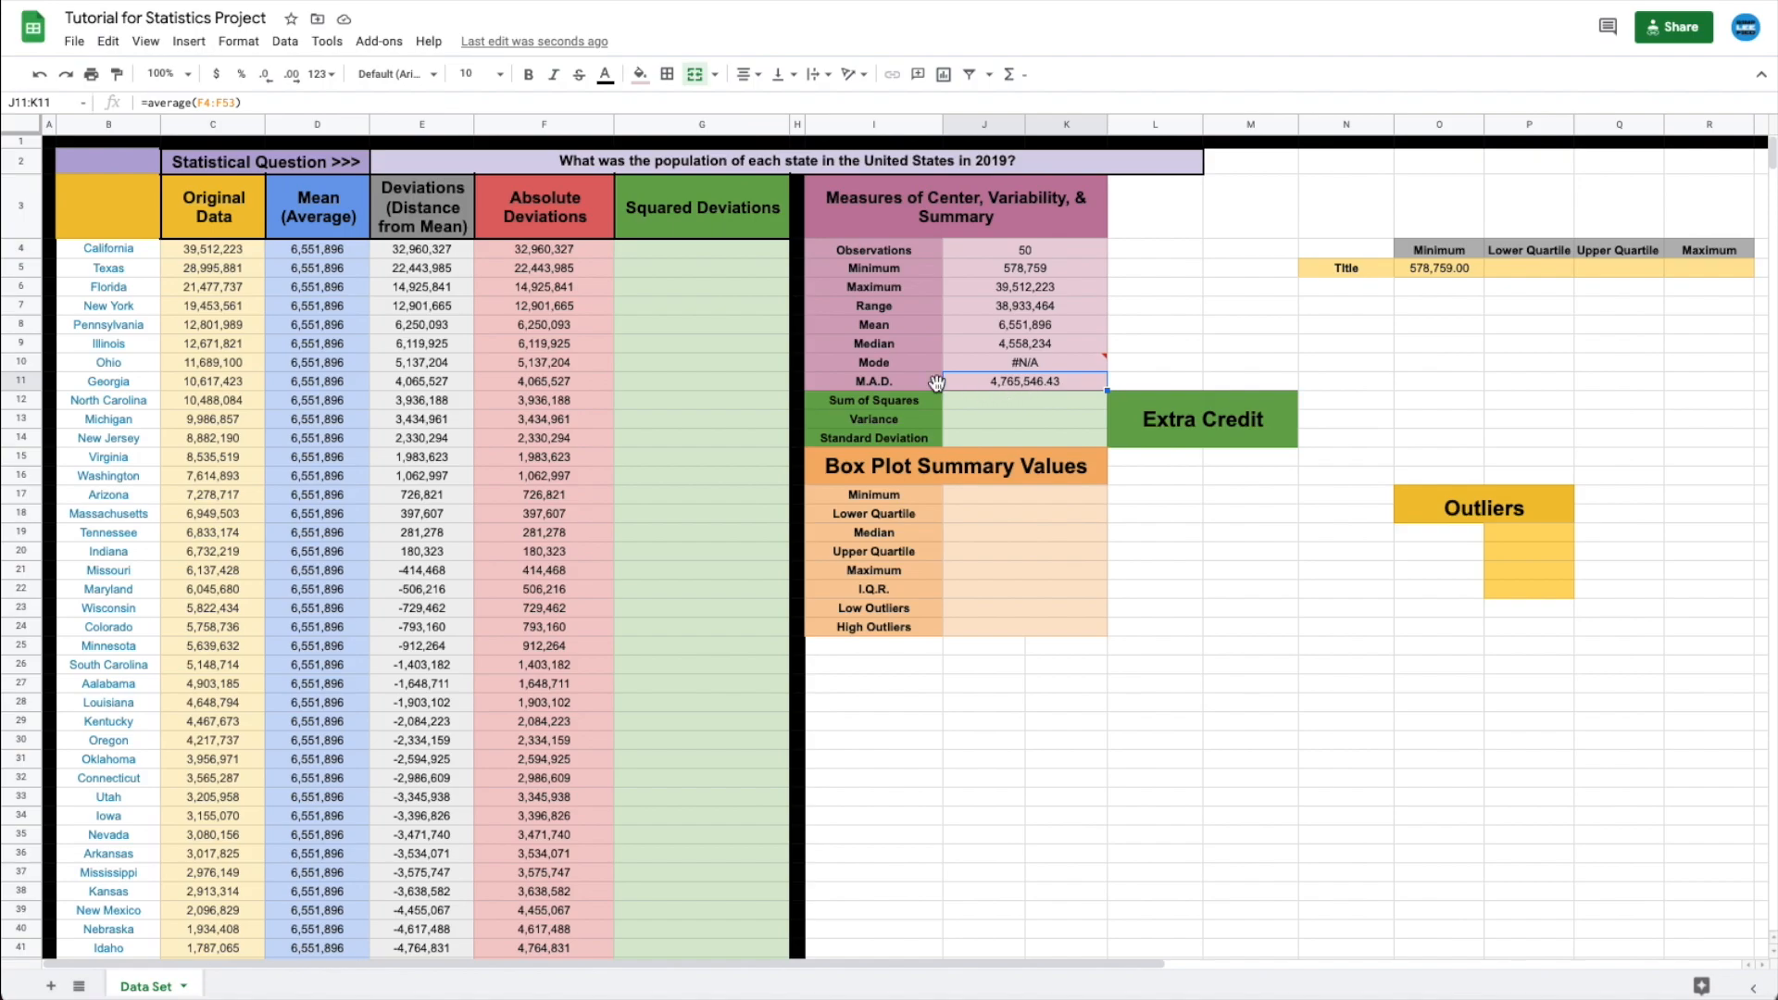
{"action": "left_click", "coordinate": [698, 221]}
- Review the Sum of Squares, Variance, Standard Deviation and Extra Credit rows, then begin a formula in J17
{"action": "left_click", "coordinate": [862, 396]}
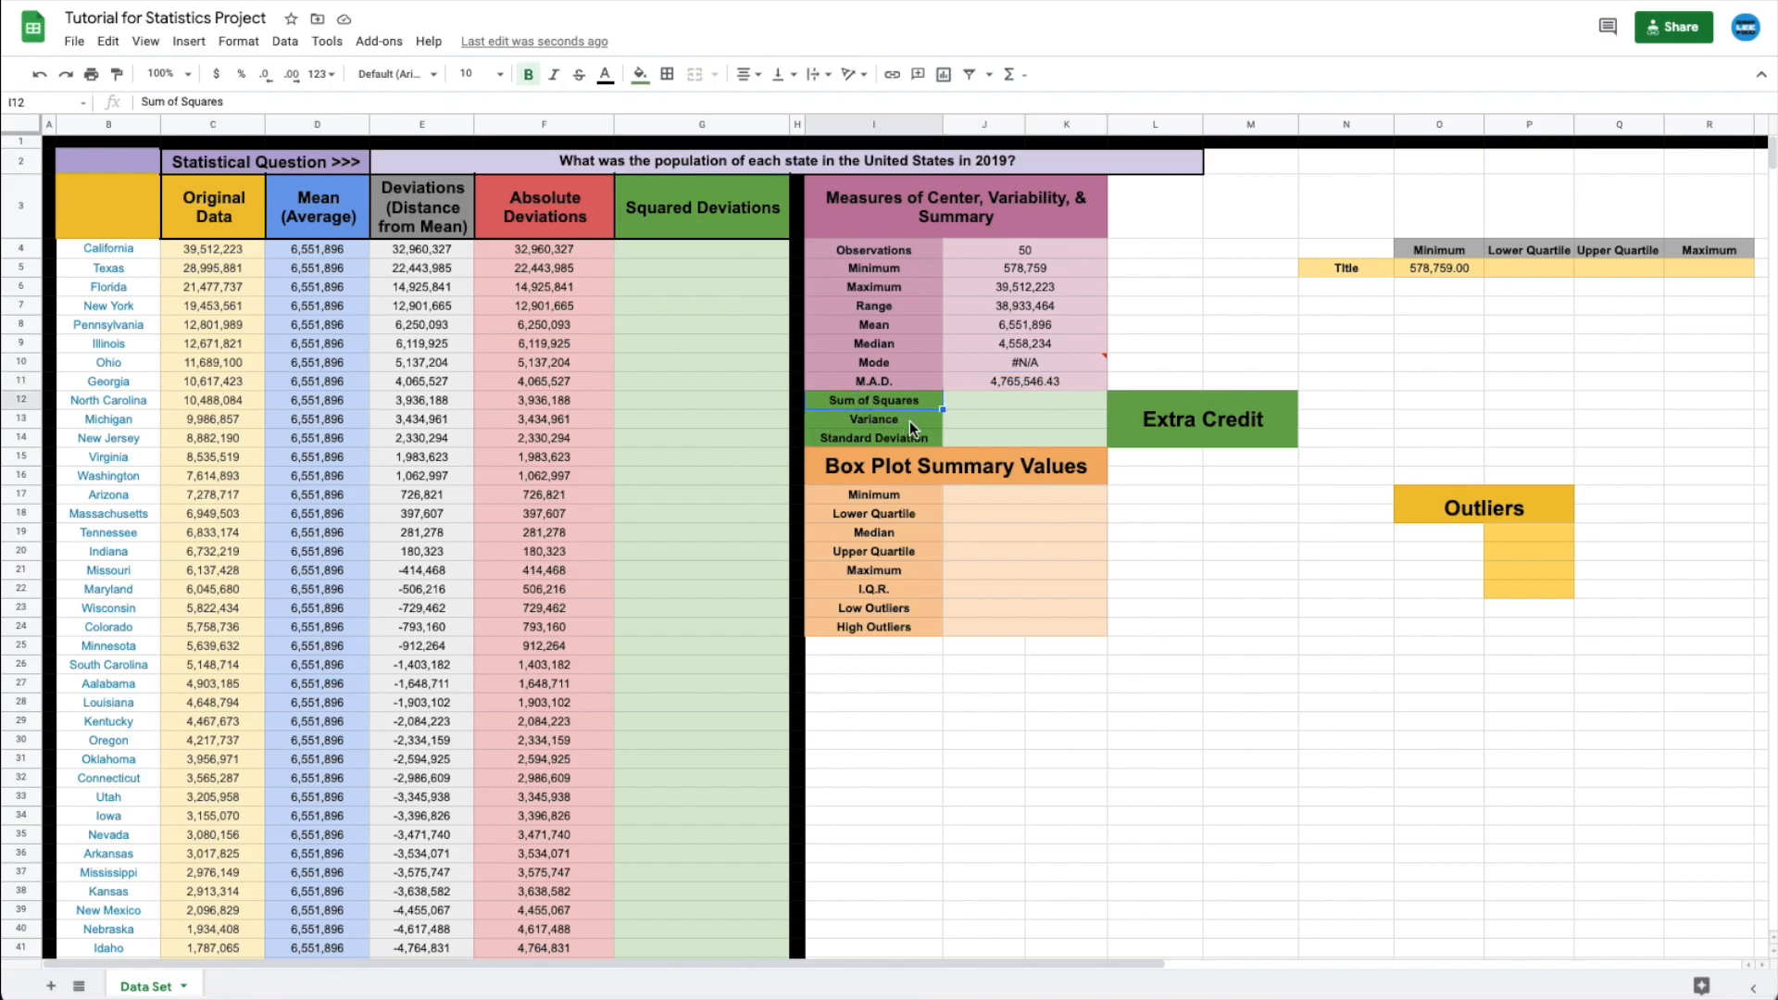
{"action": "left_click", "coordinate": [860, 419]}
{"action": "left_click", "coordinate": [871, 436]}
{"action": "left_click", "coordinate": [1139, 430]}
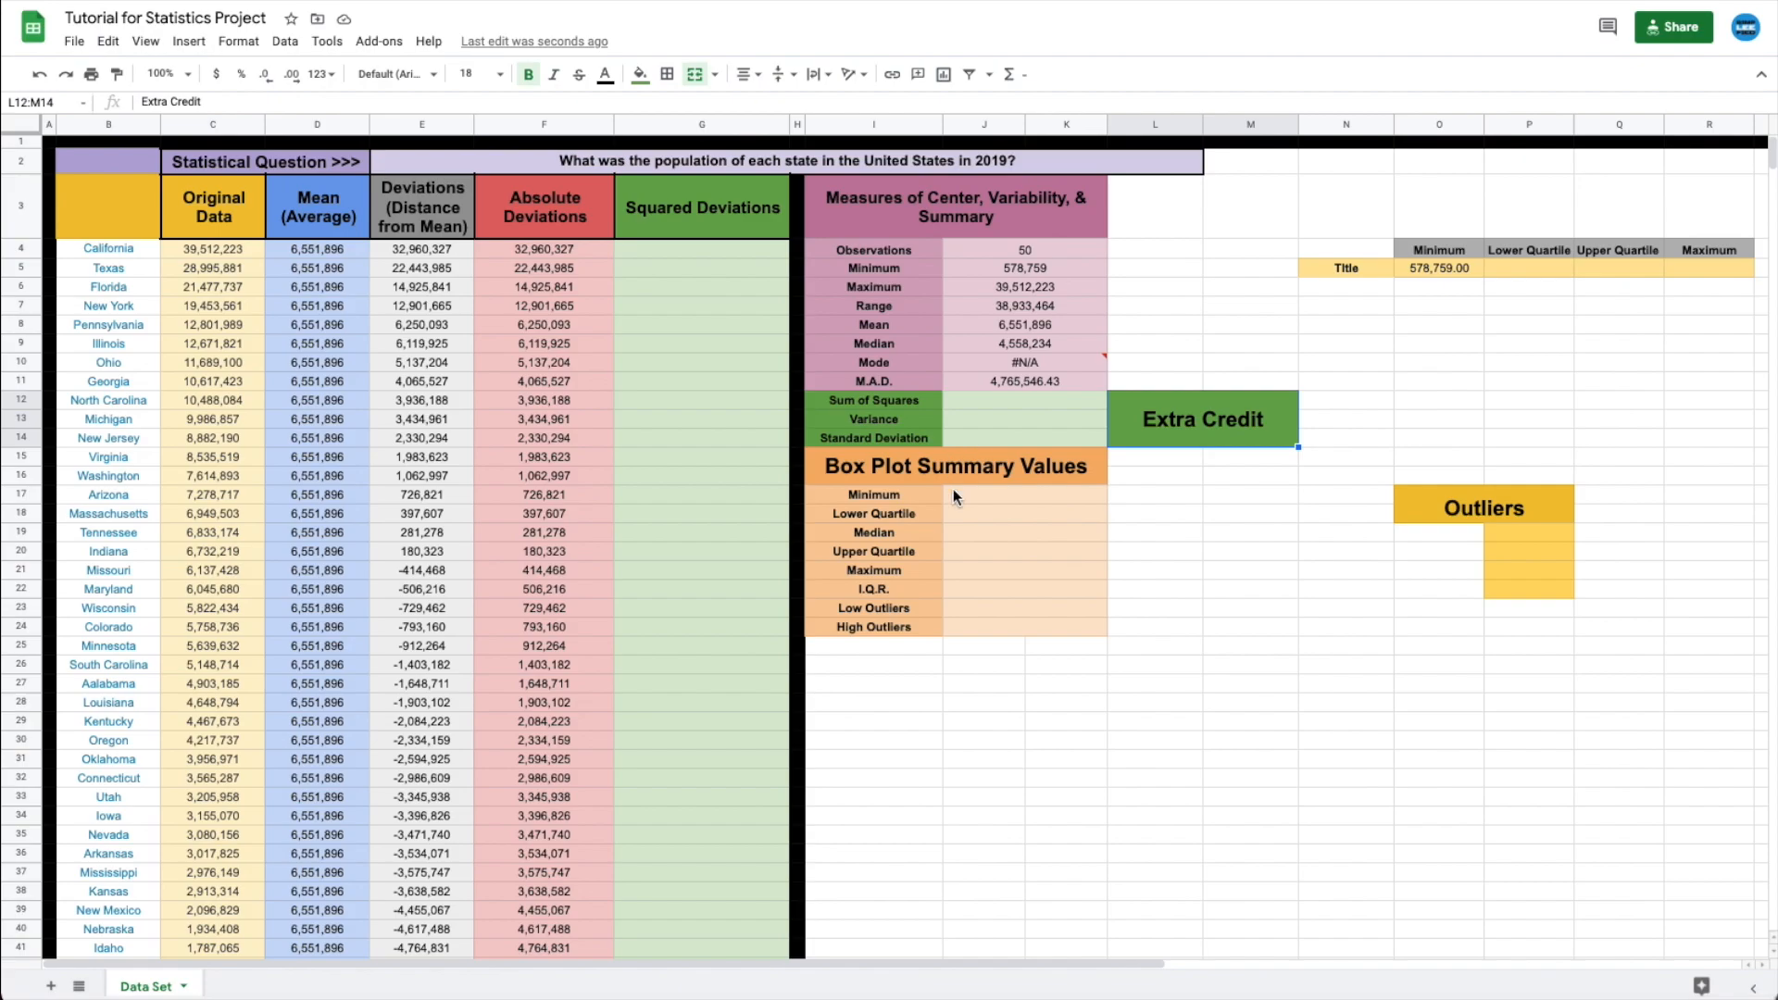
{"action": "left_click", "coordinate": [982, 500]}
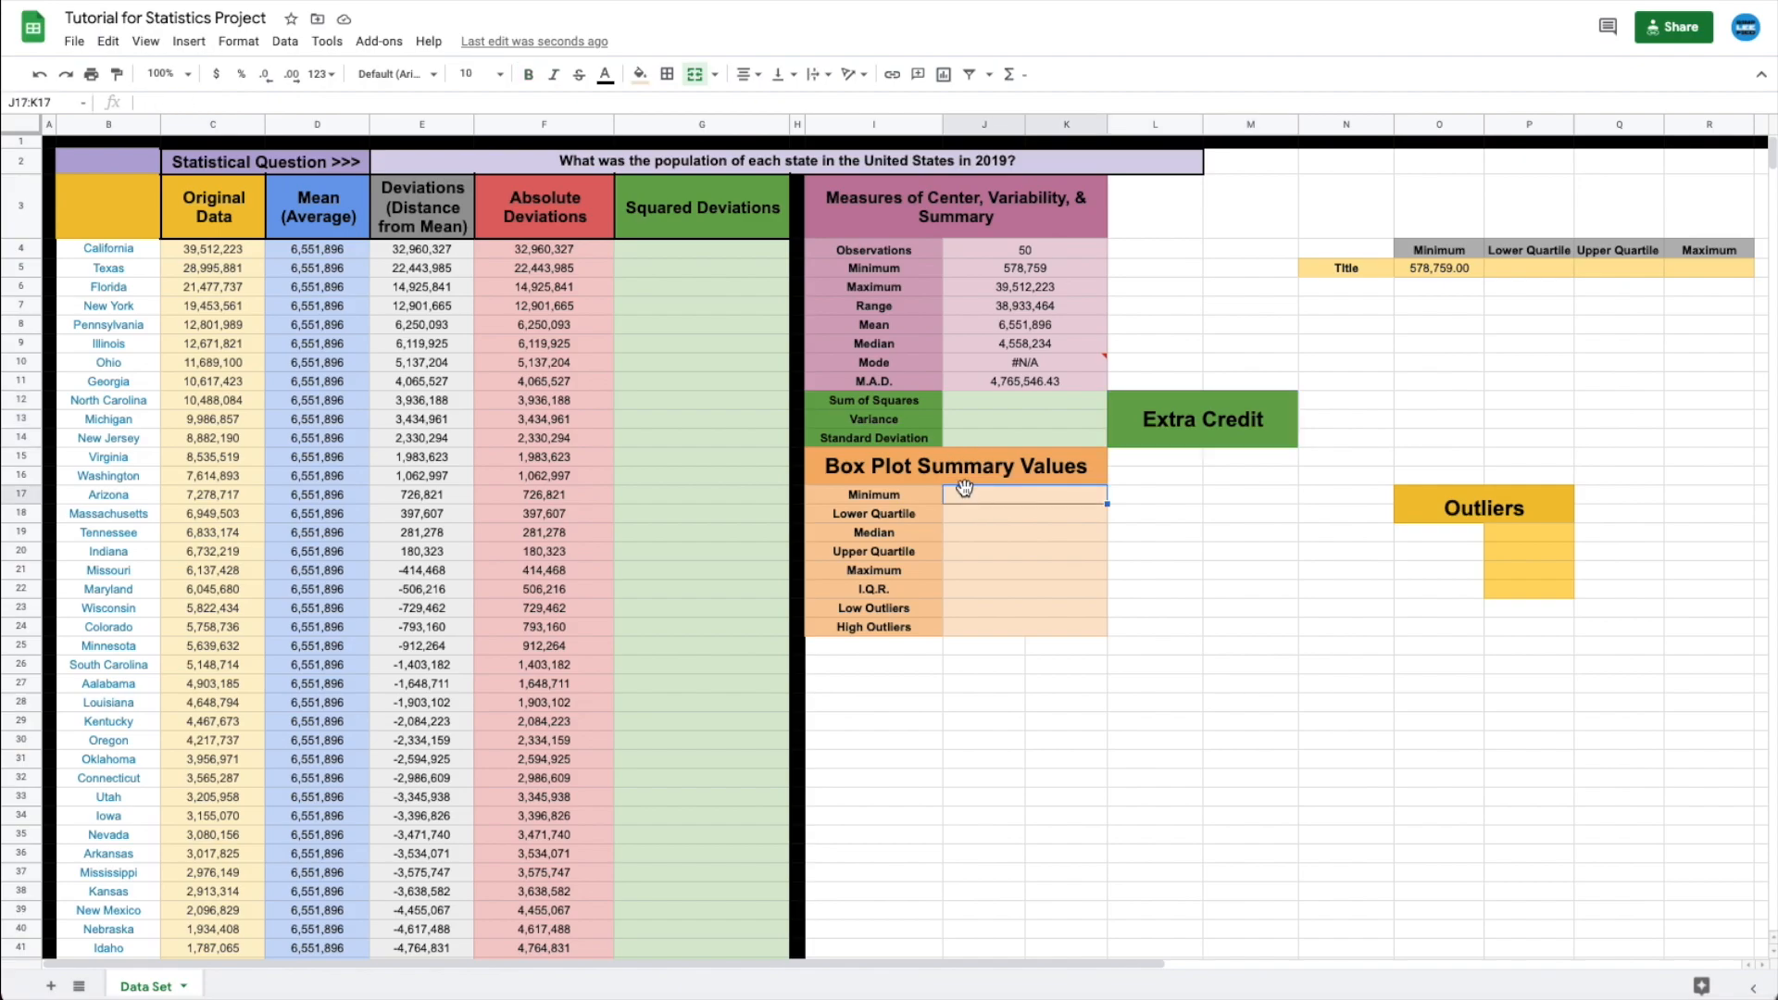
{"action": "type", "text": "="}
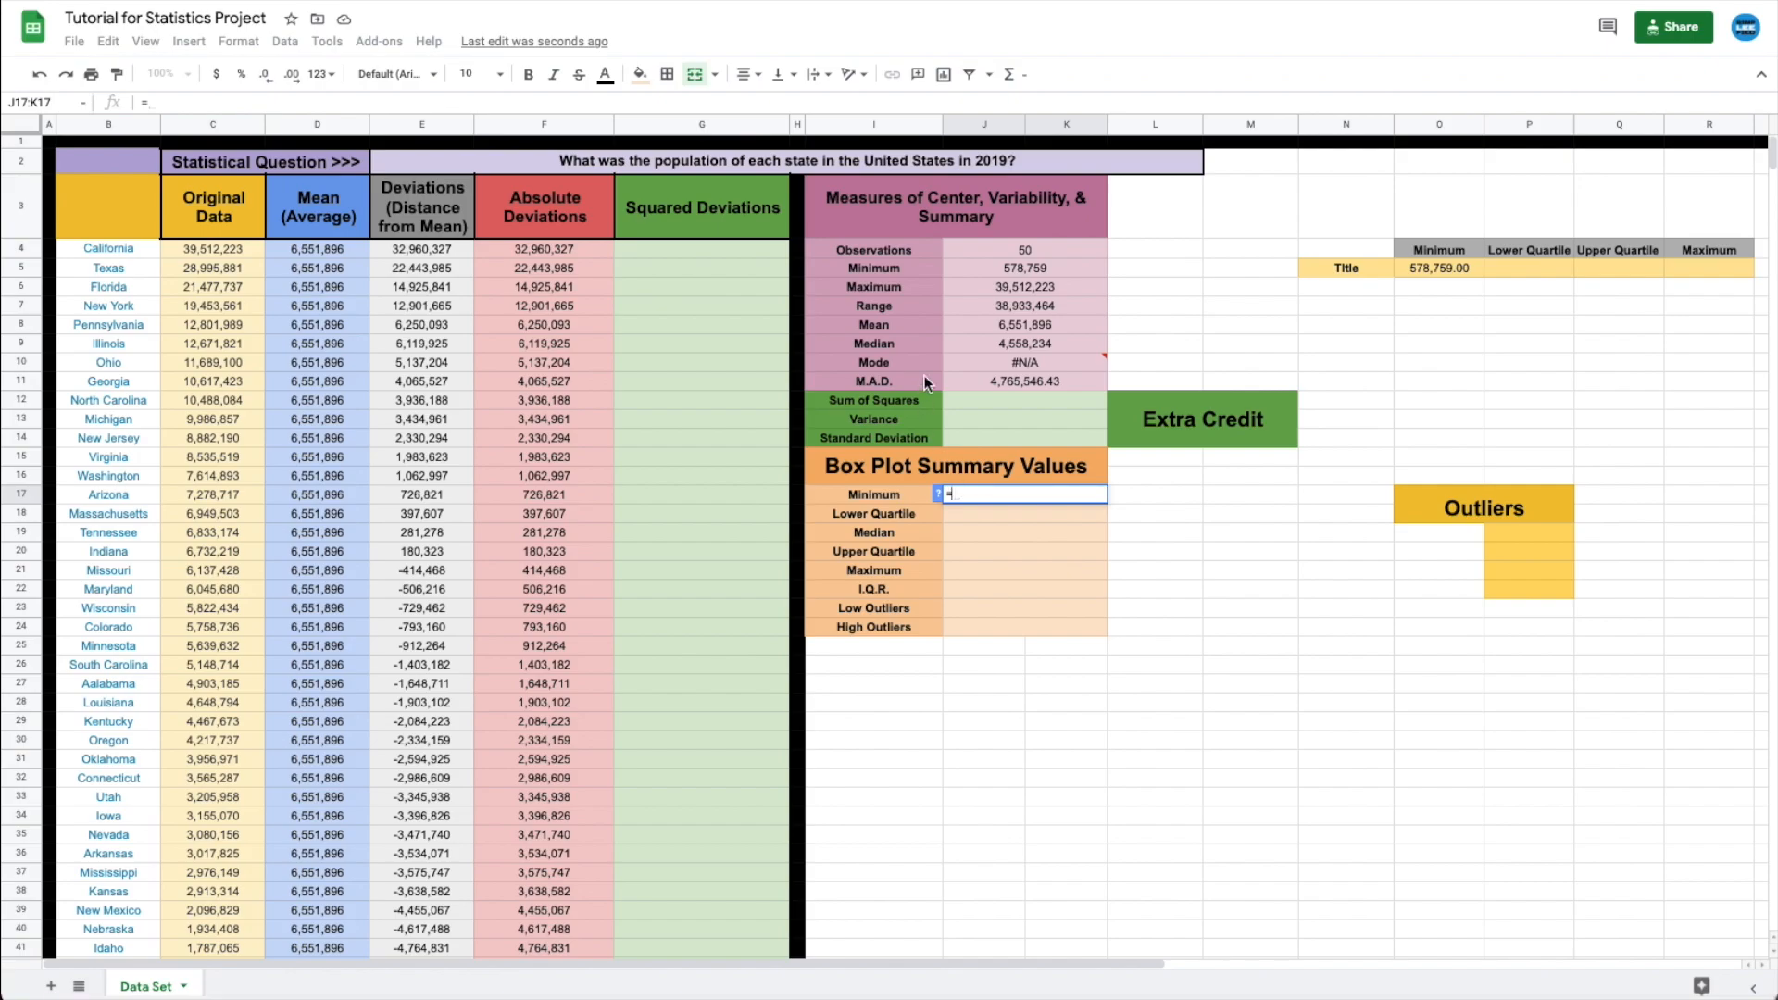
- Set Minimum to =J5 (578,759) and Lower Quartile to =quartile(c4:c53,1) (1,827,712.25)
{"action": "left_click", "coordinate": [971, 271]}
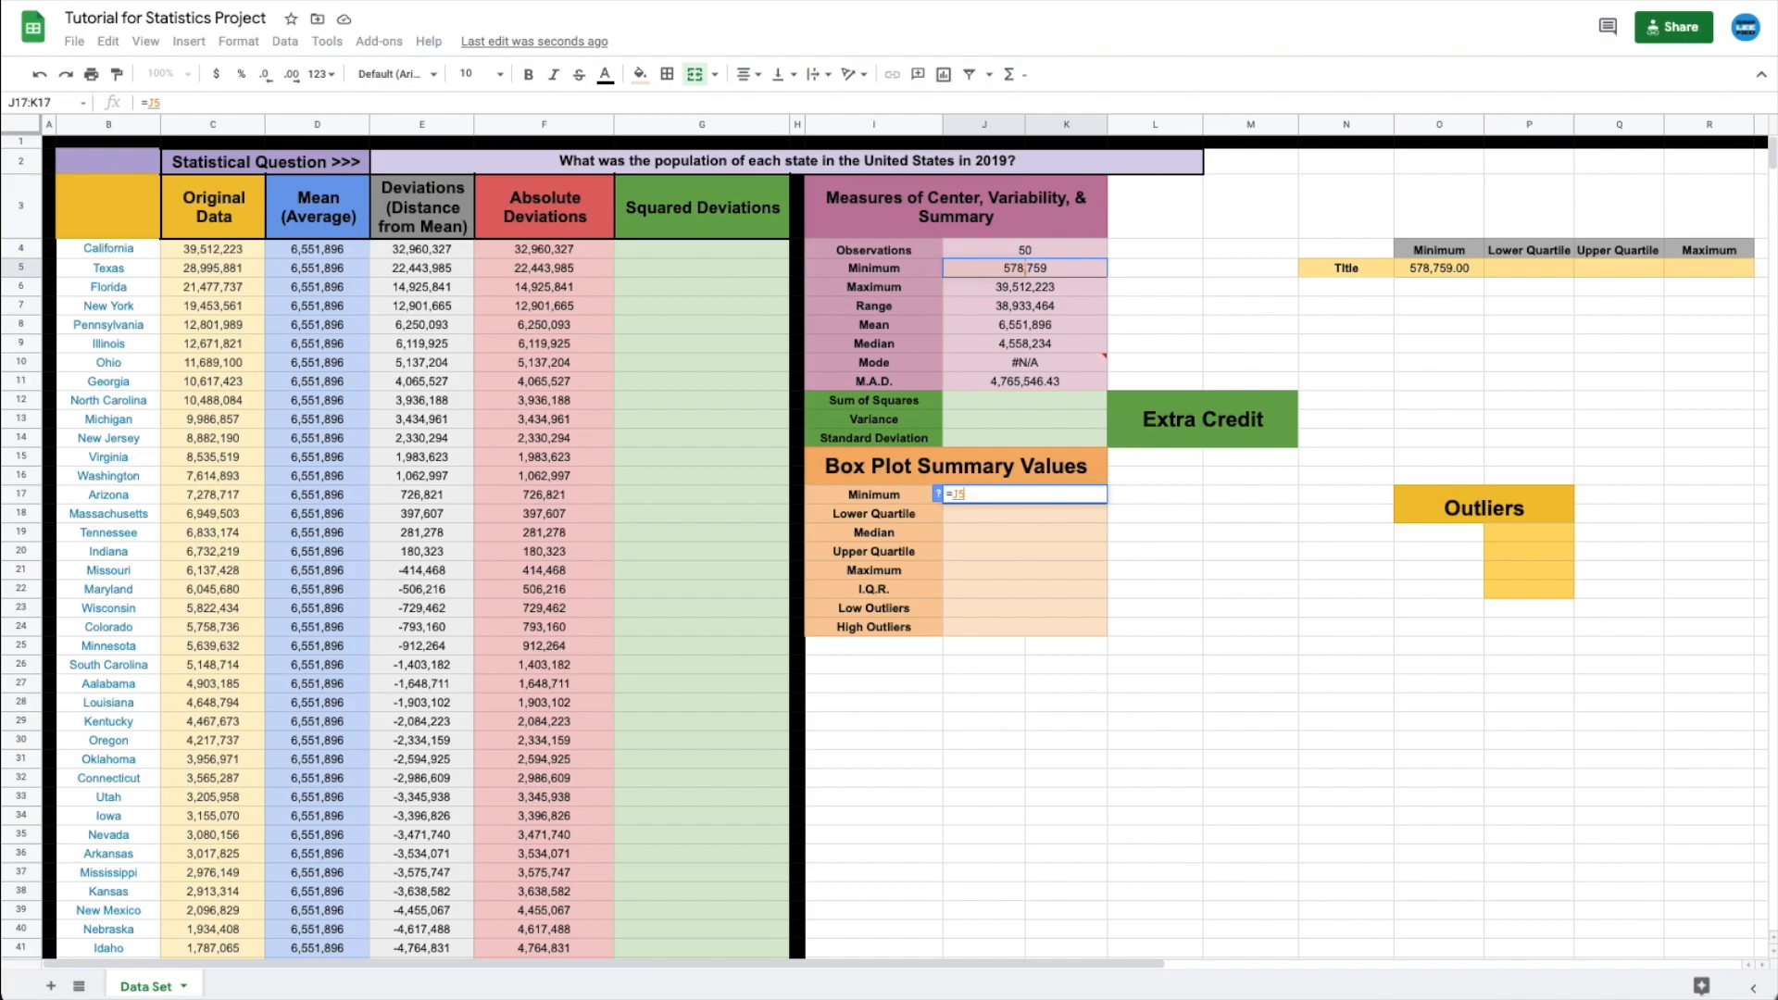
{"action": "key", "text": "Return"}
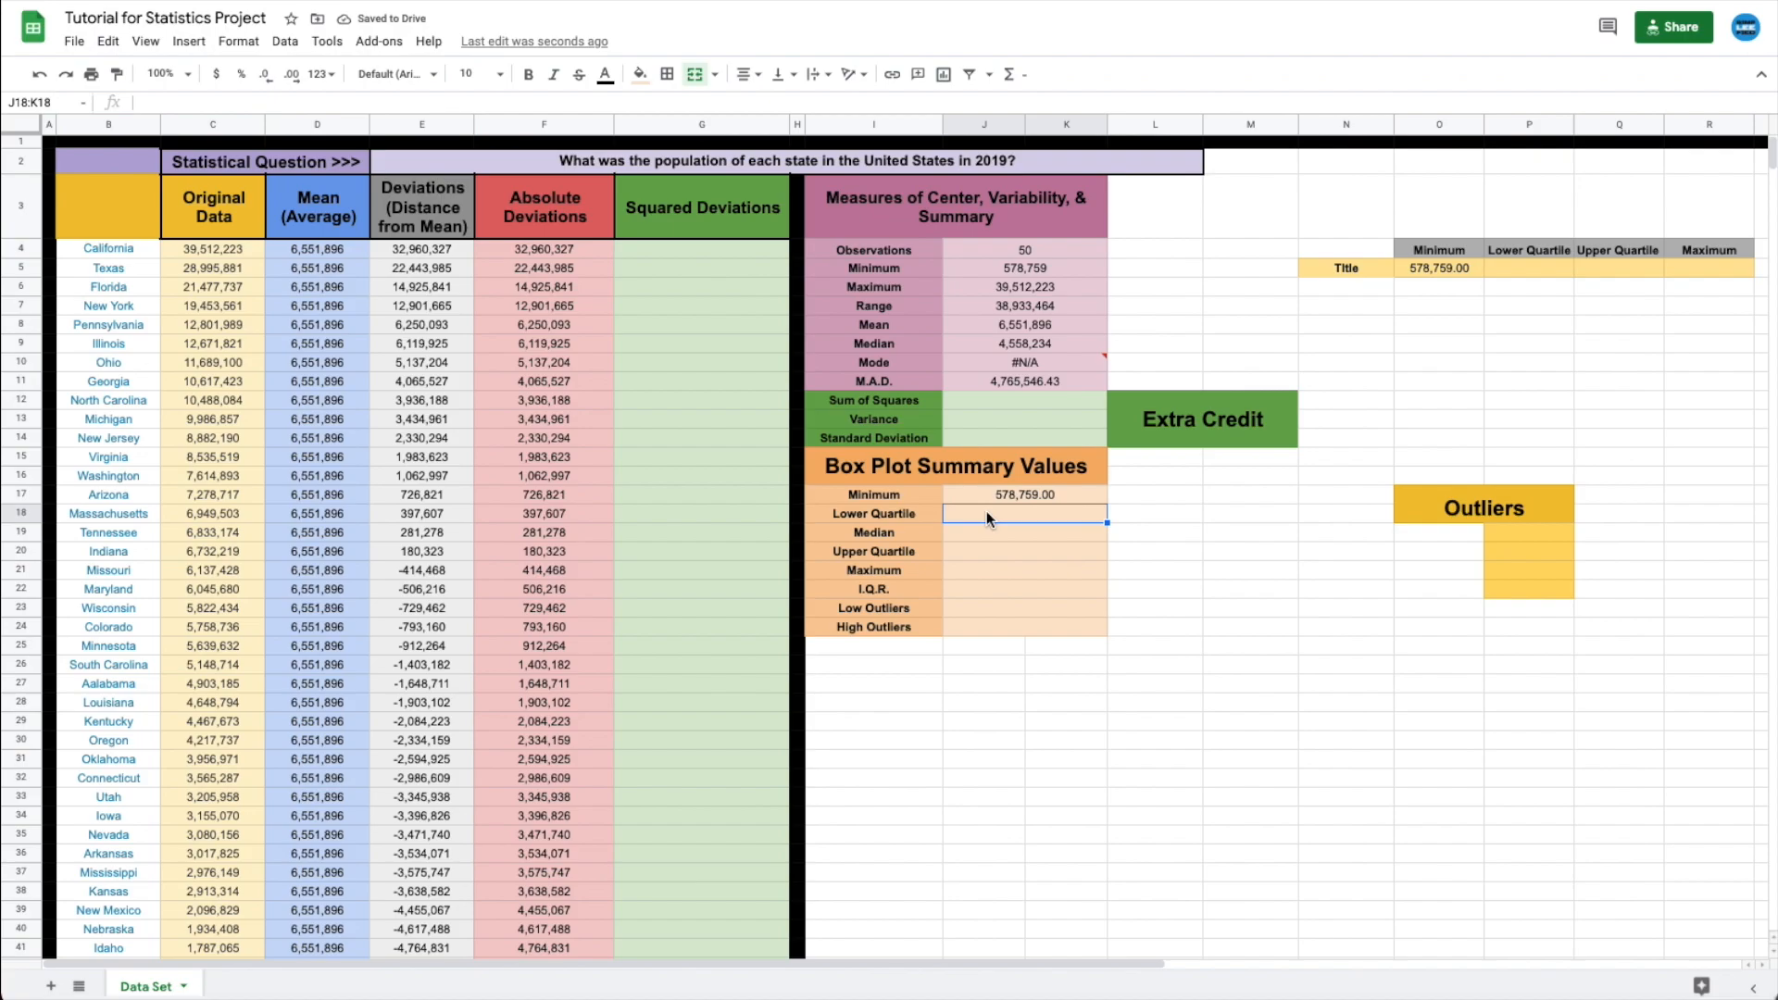
{"action": "type", "text": "="}
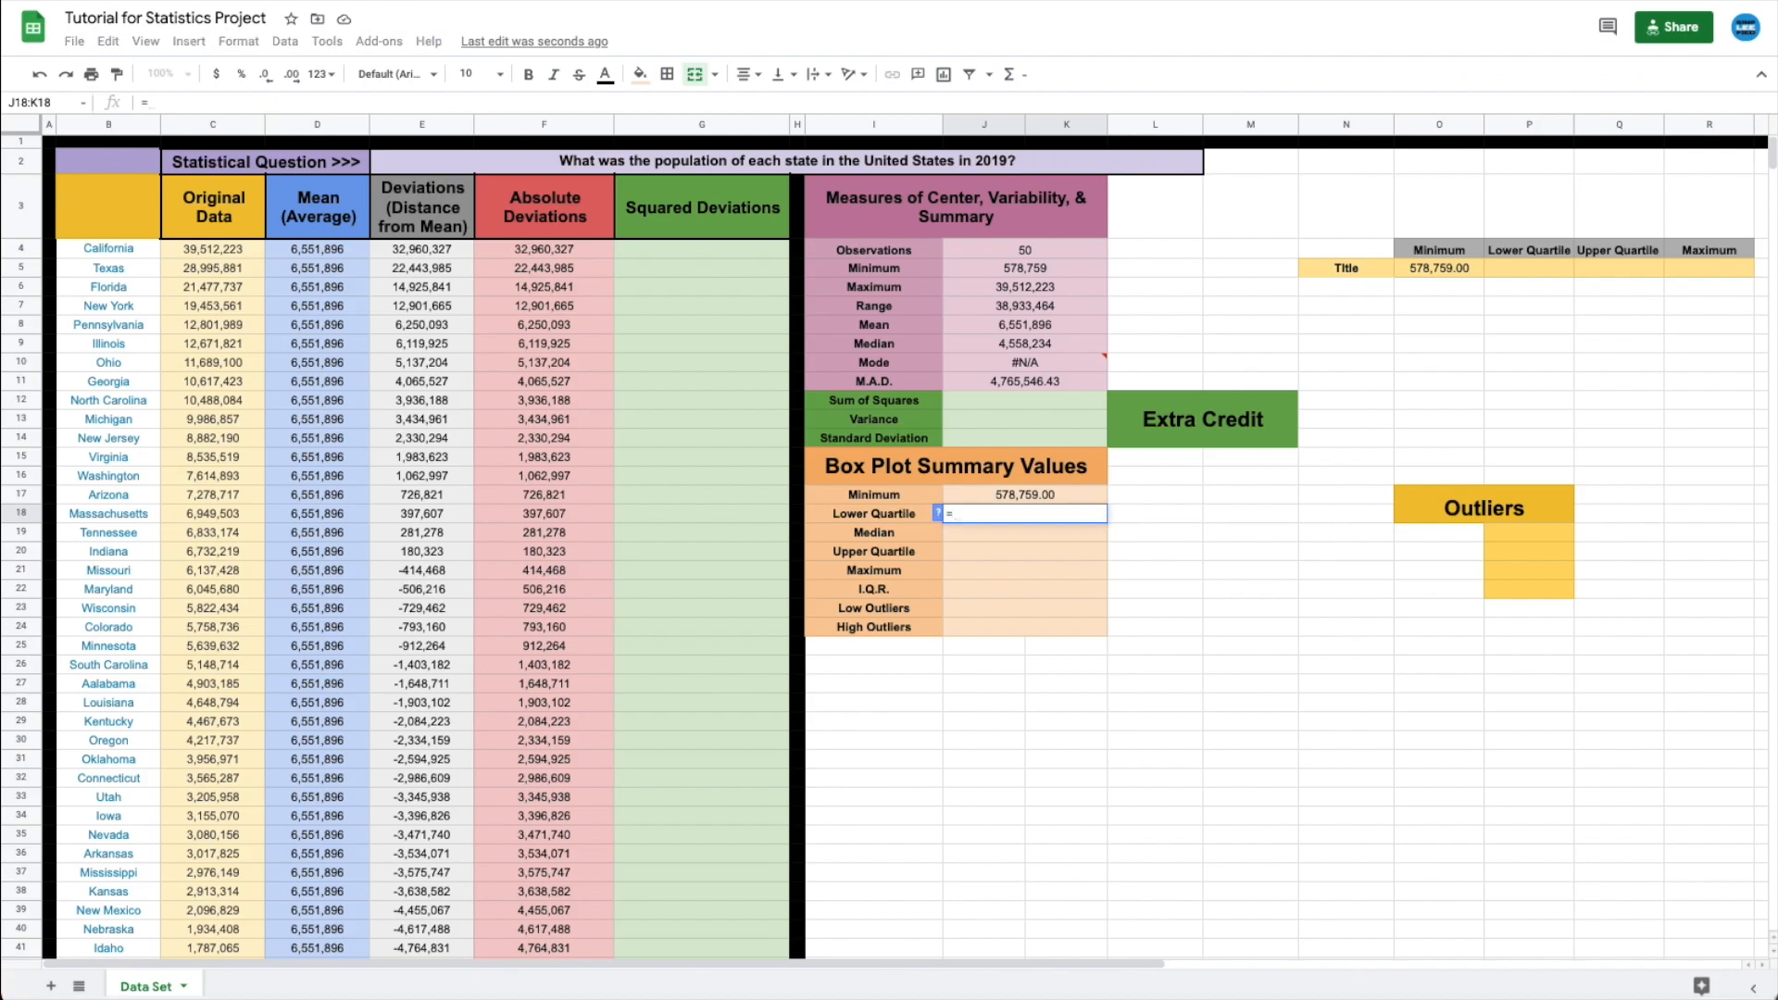
{"action": "type", "text": "quartile"}
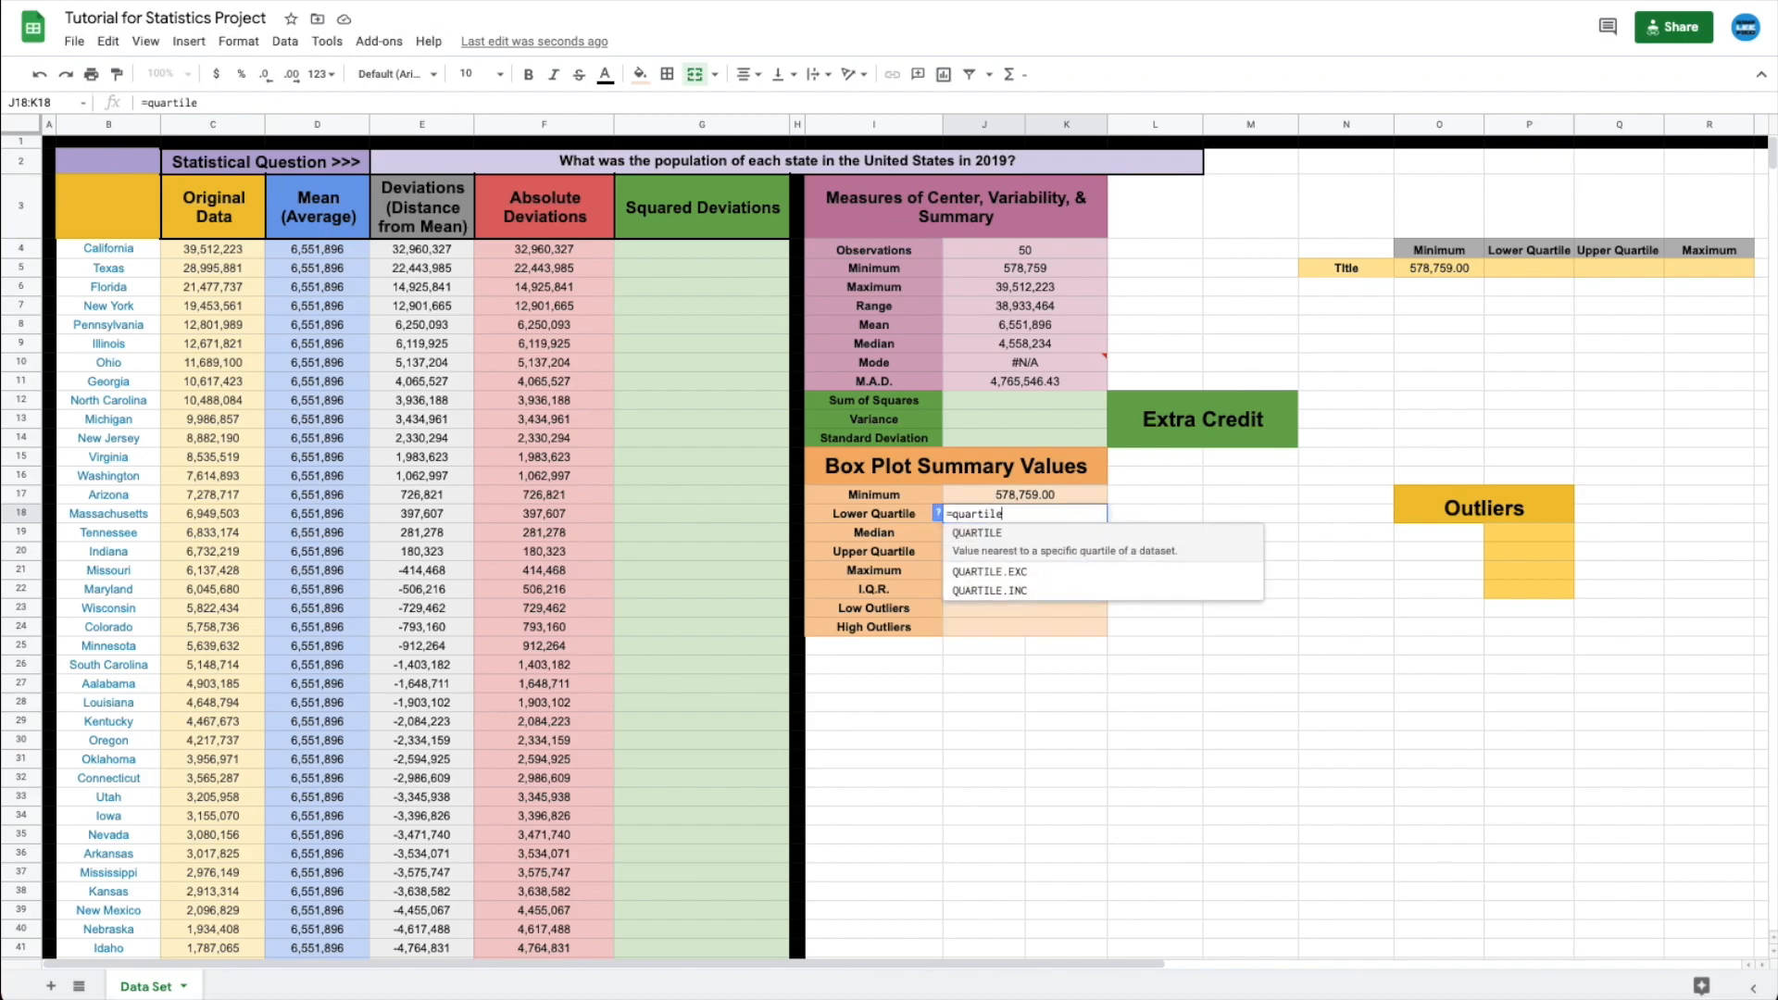
{"action": "type", "text": "("}
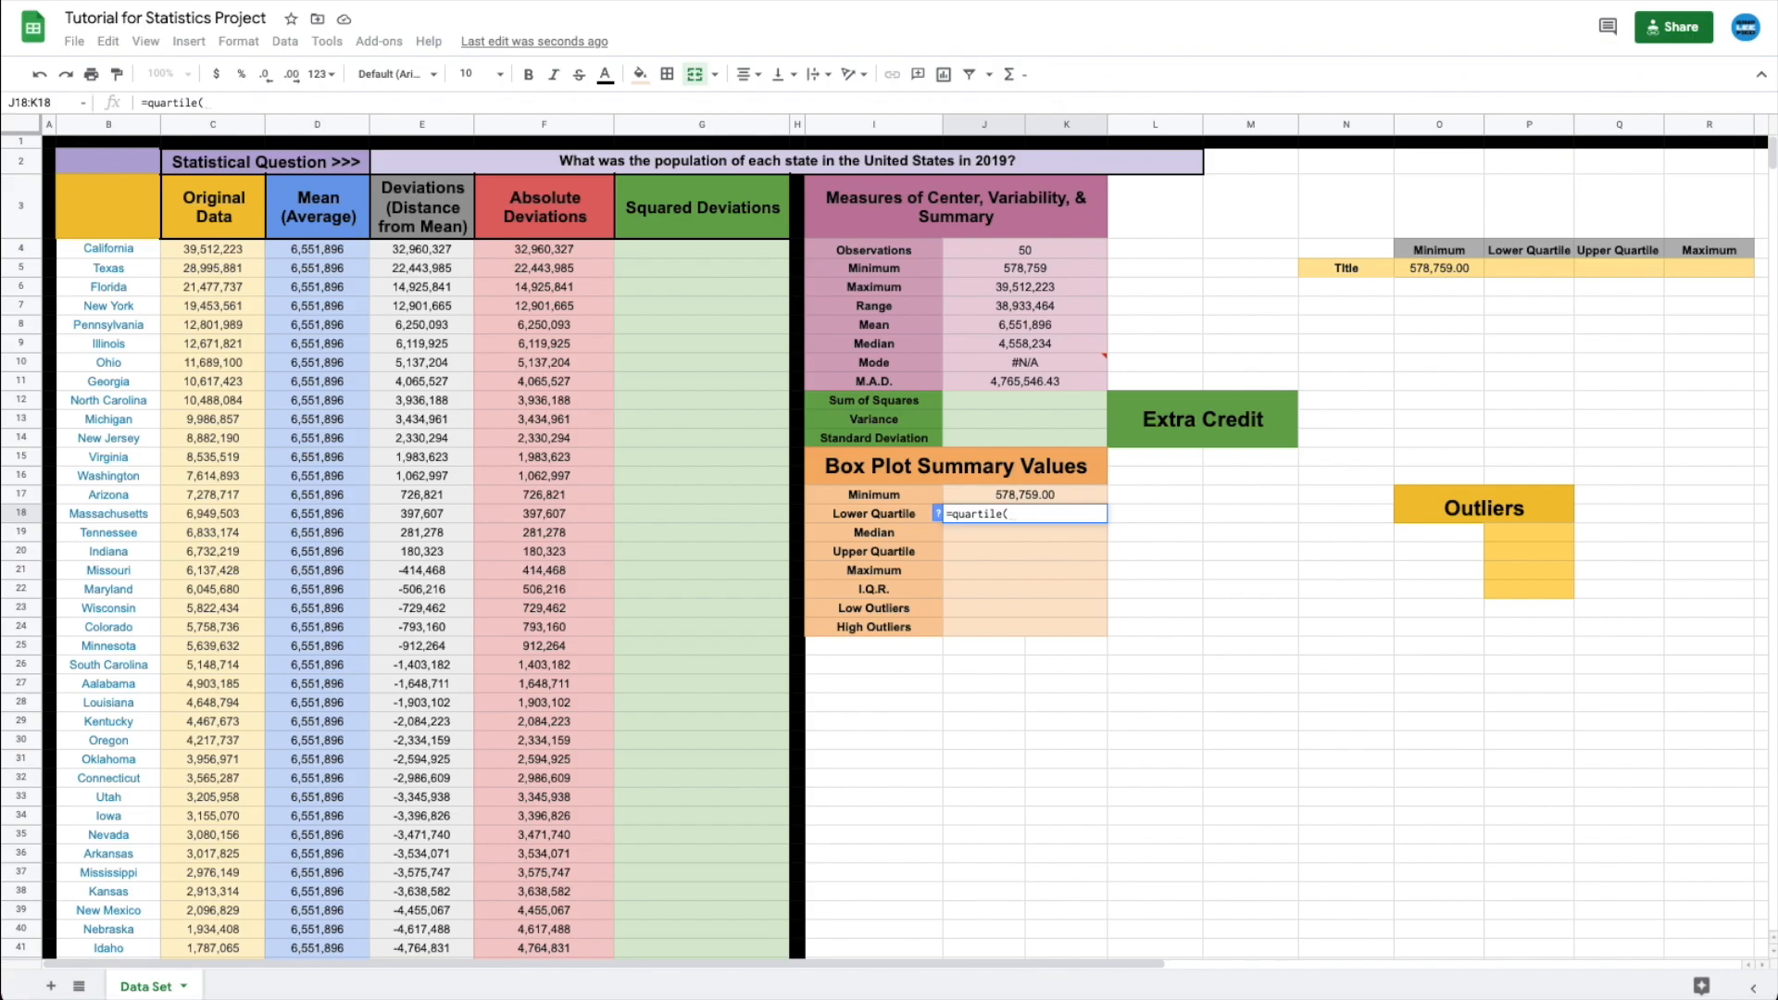
{"action": "type", "text": "c4:c"}
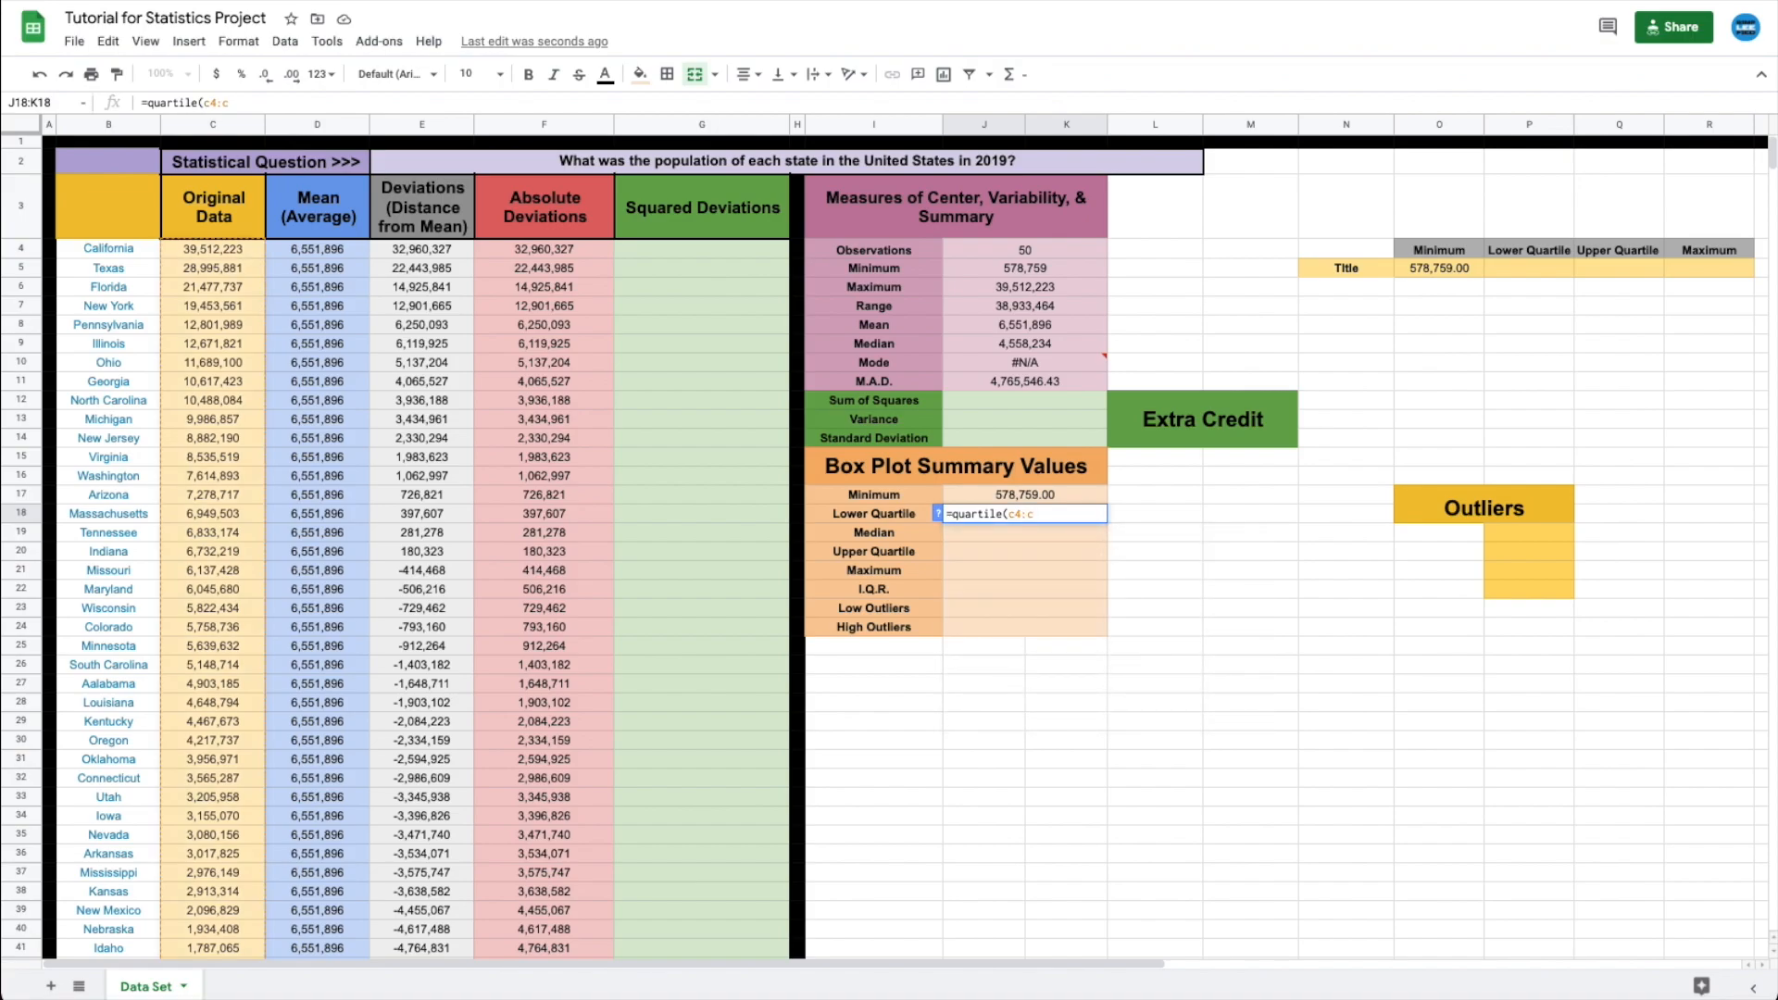
{"action": "type", "text": "53,"}
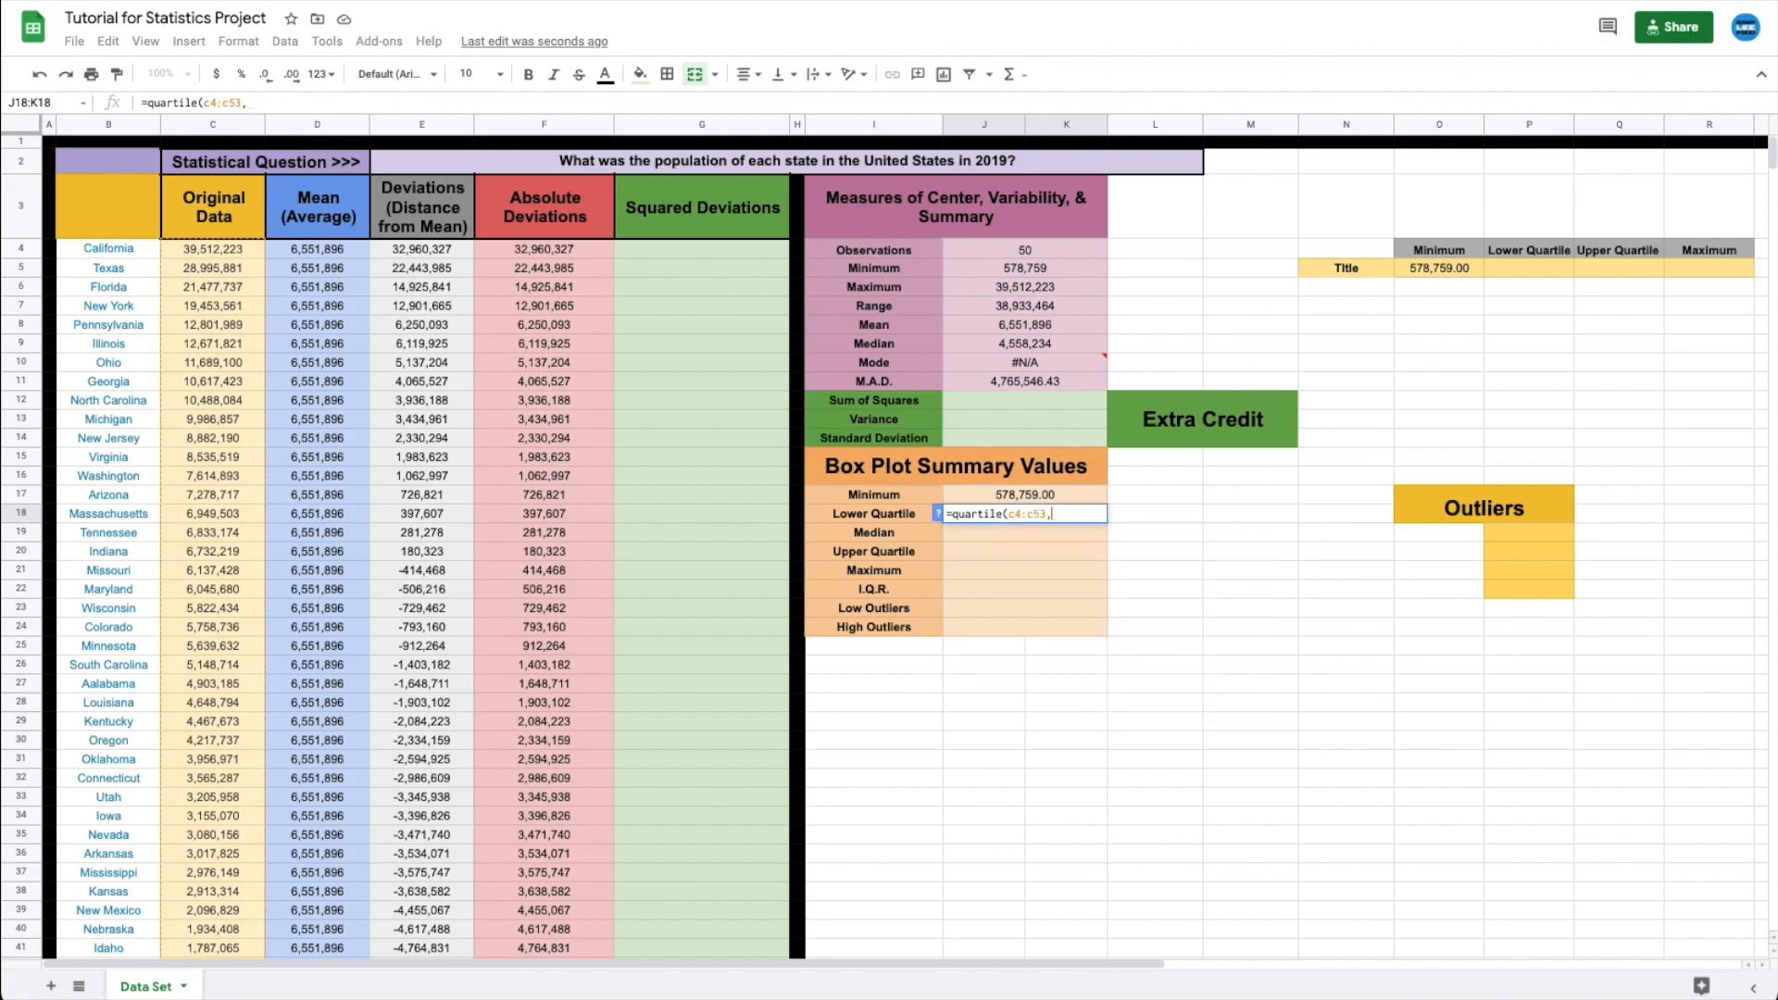
{"action": "type", "text": "1)"}
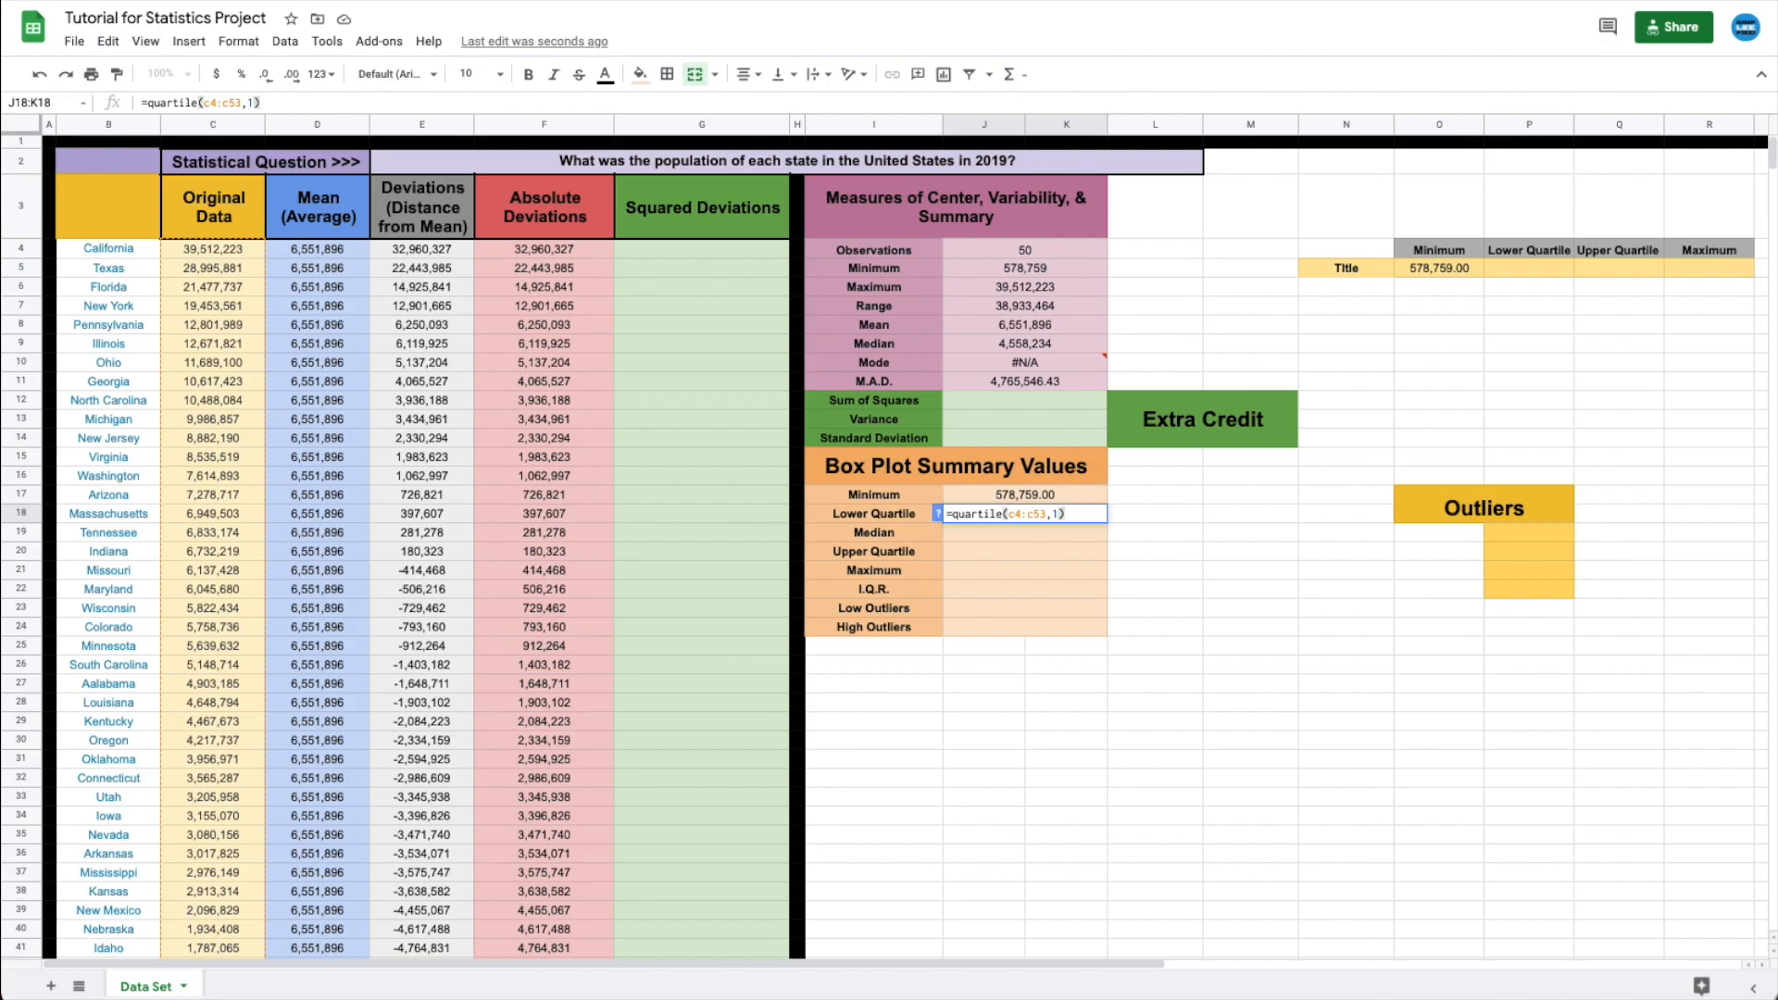
{"action": "key", "text": "Return"}
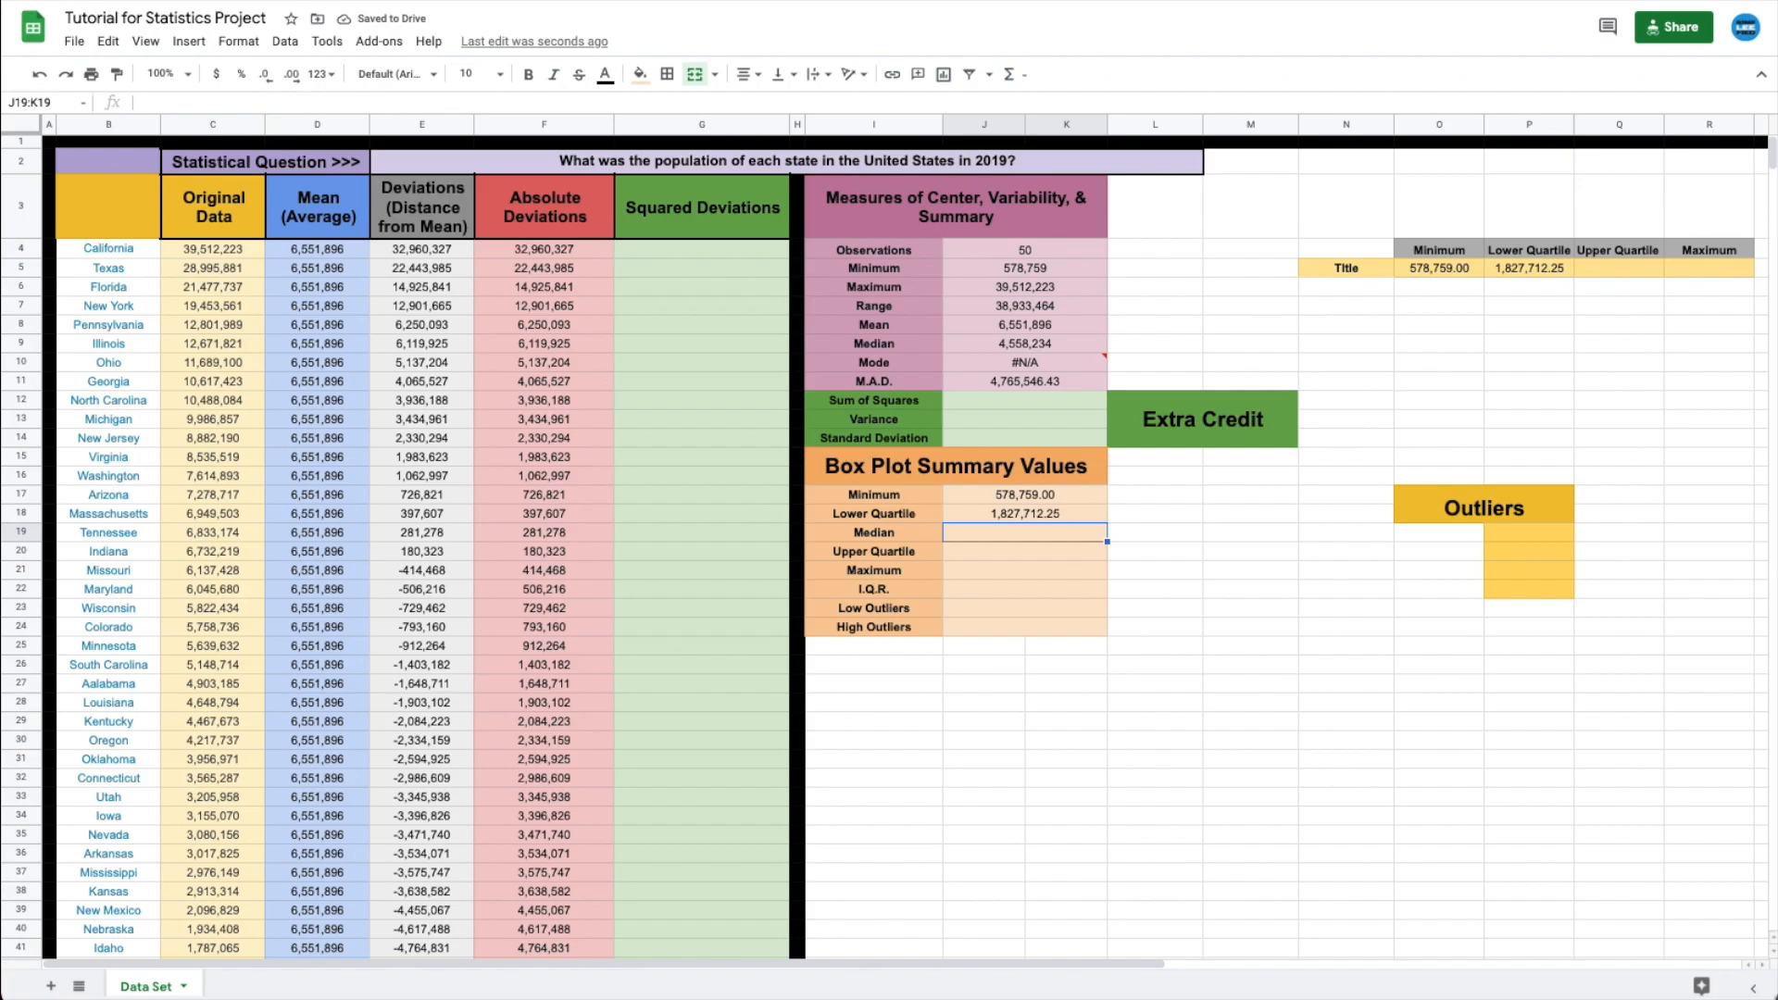
- Enter =quartile(c4:c53,2) in J19, giving a Median of 4,558,234
{"action": "type", "text": "="}
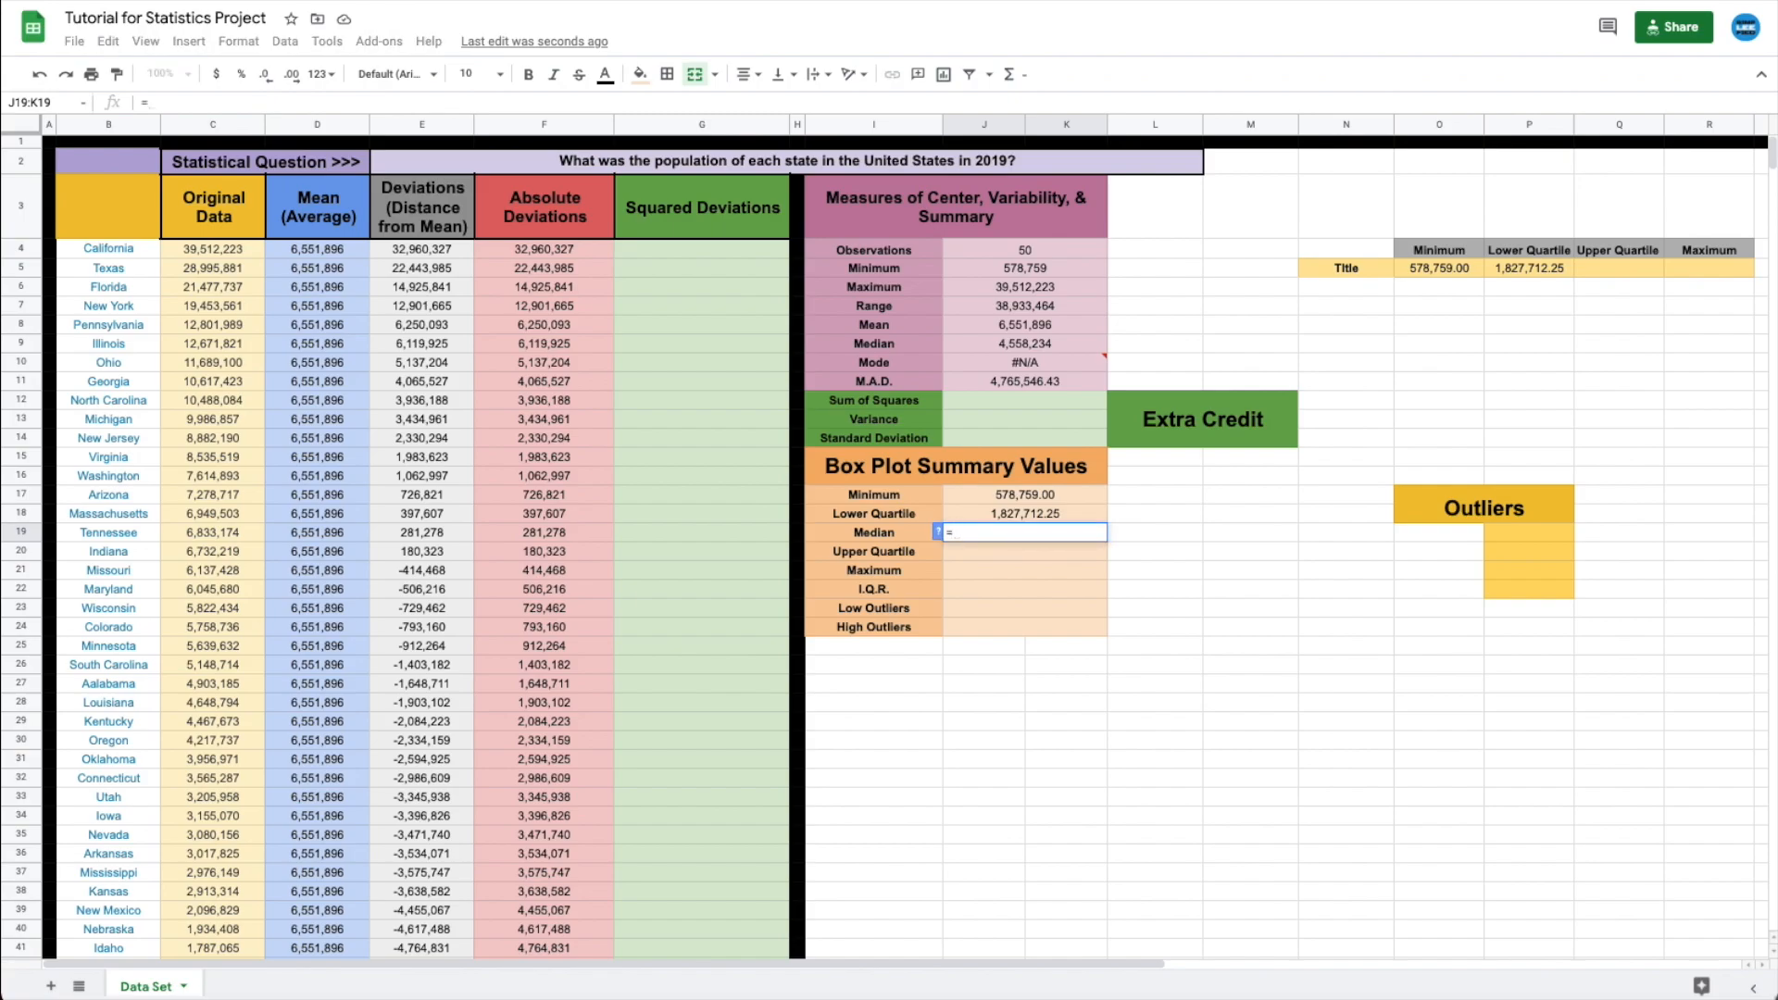
{"action": "type", "text": "quartile"}
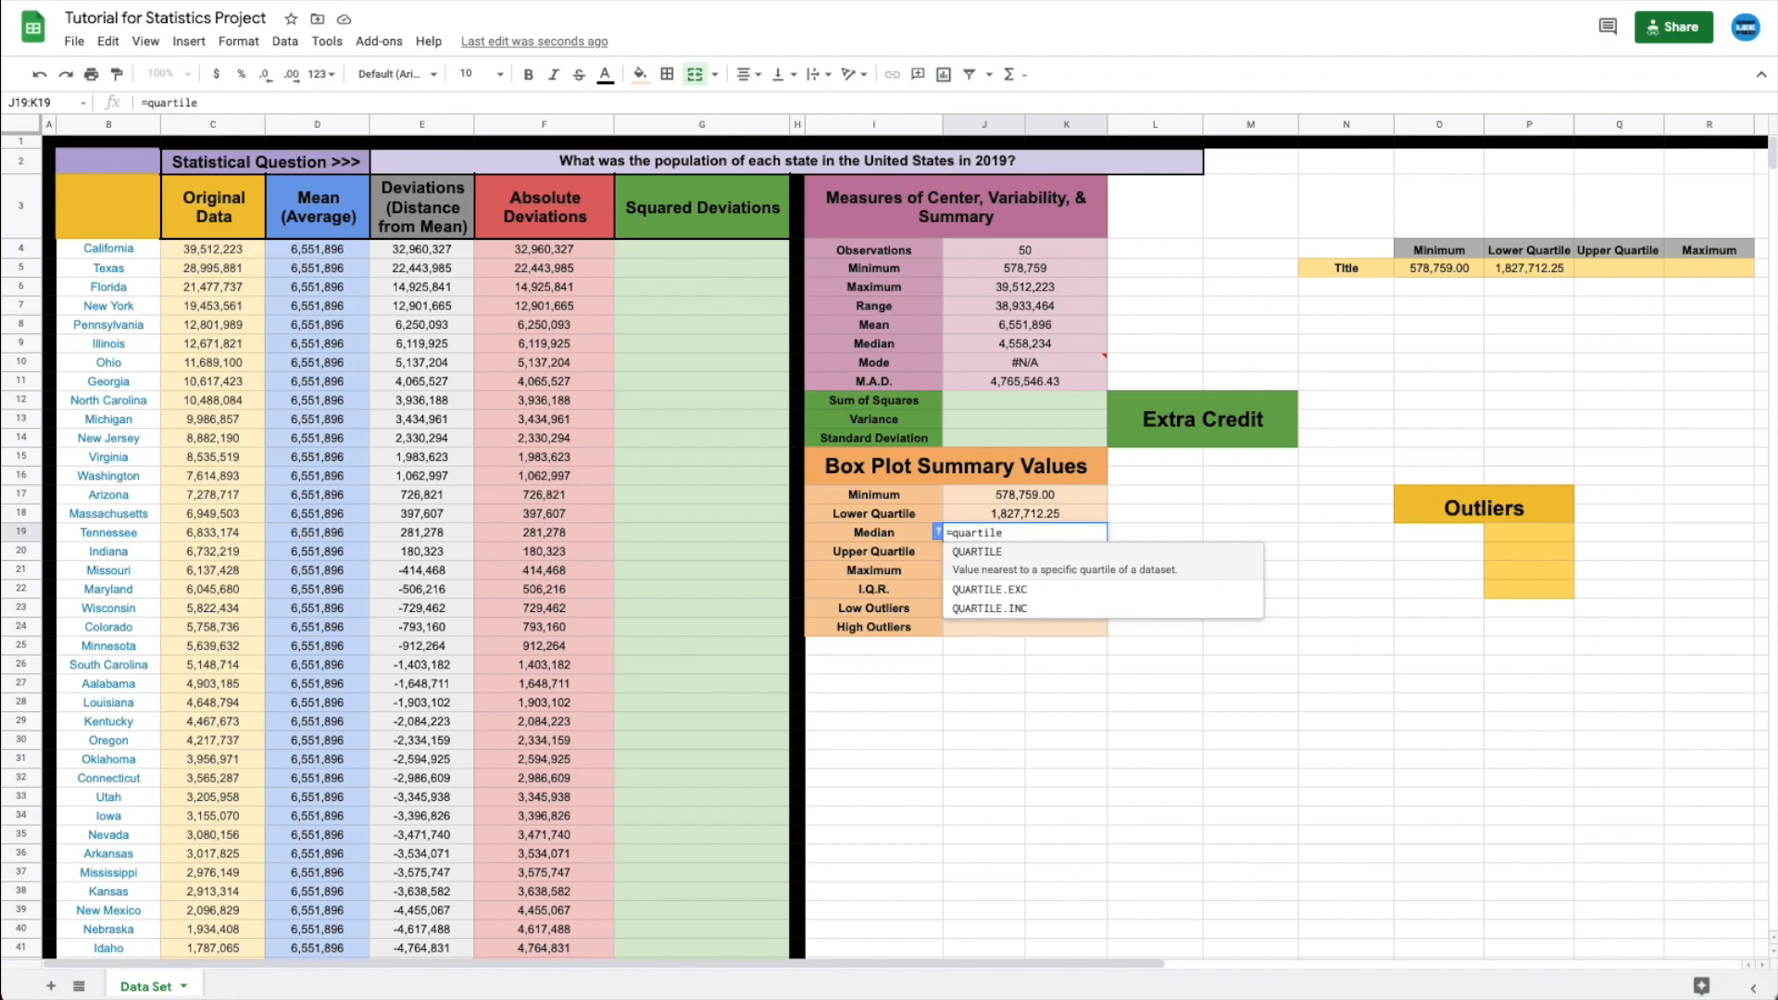
{"action": "type", "text": "("}
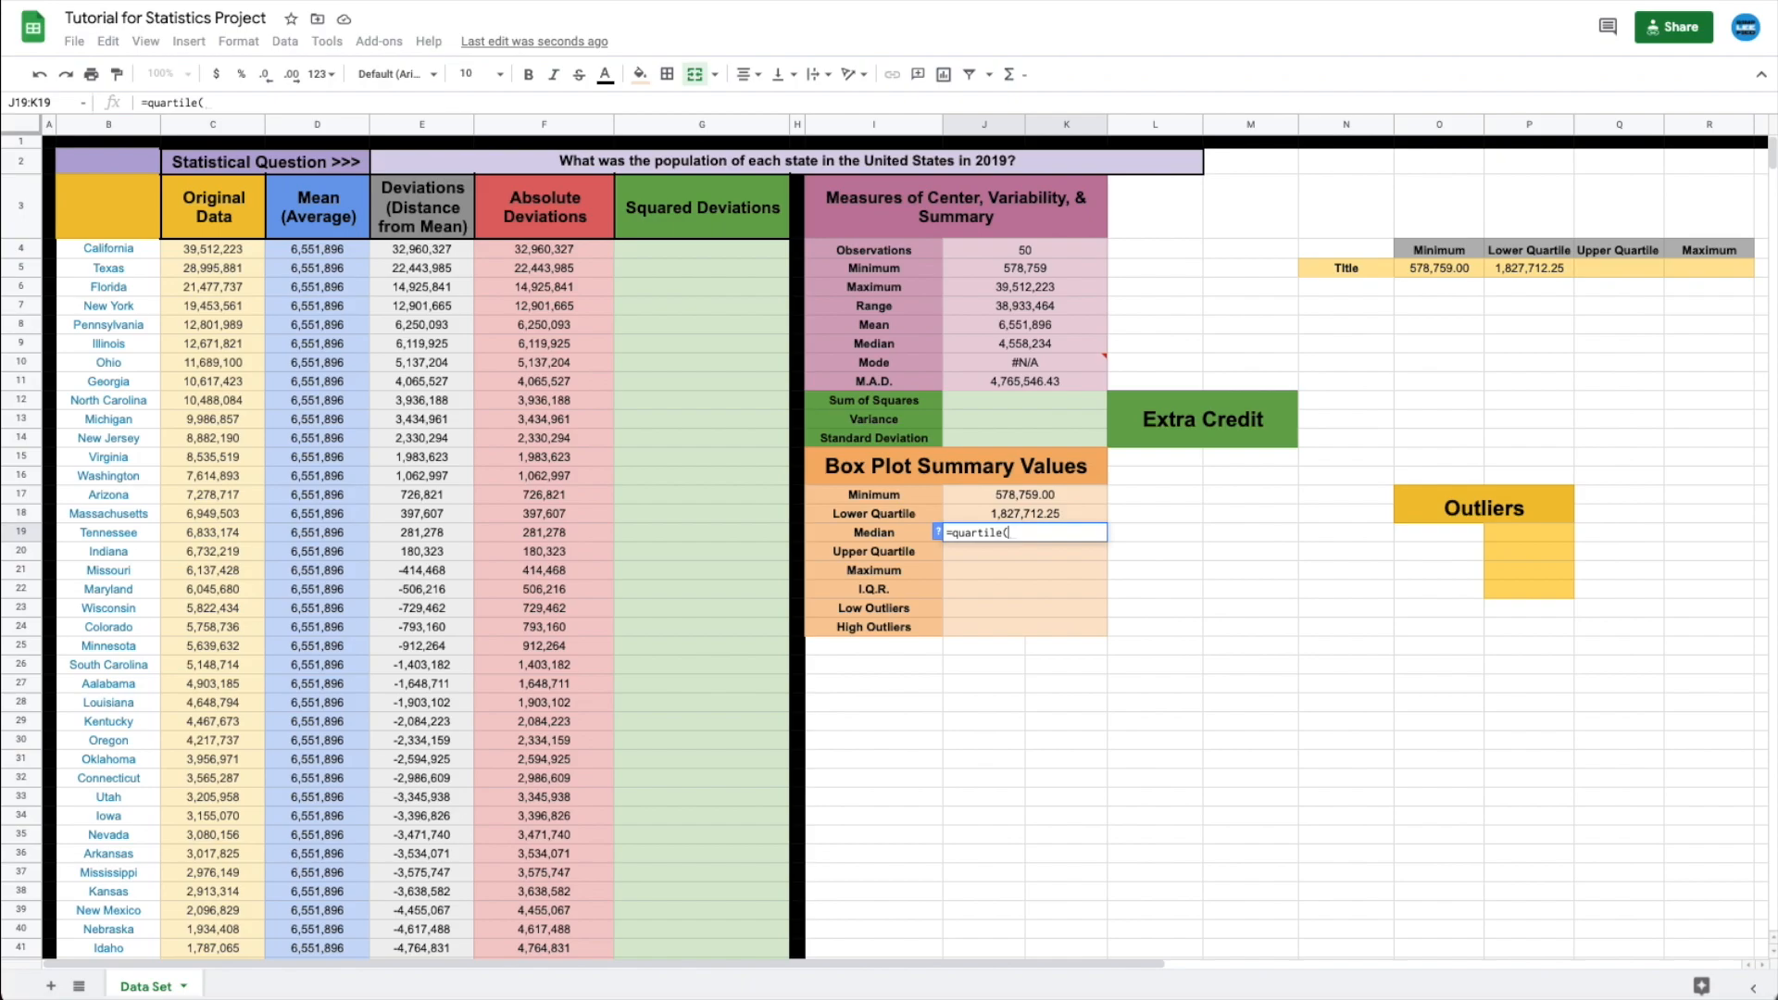
{"action": "type", "text": "c"}
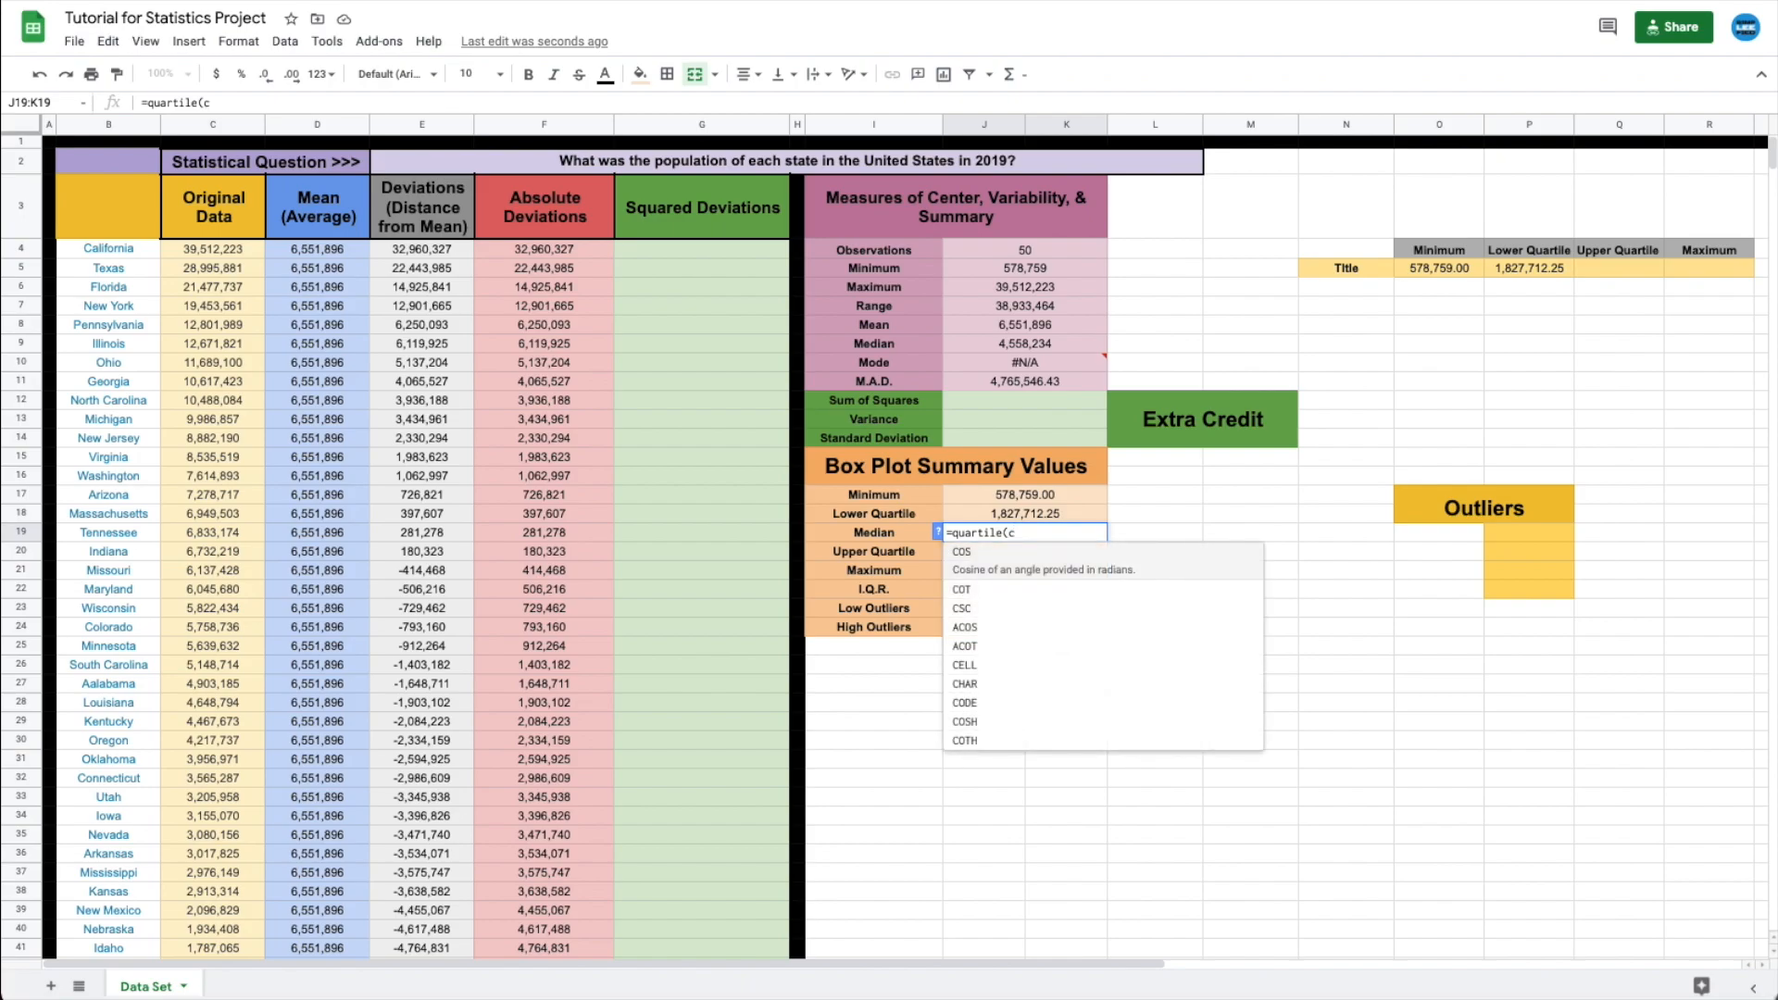
{"action": "type", "text": "4:c53,2)"}
{"action": "key", "text": "Return"}
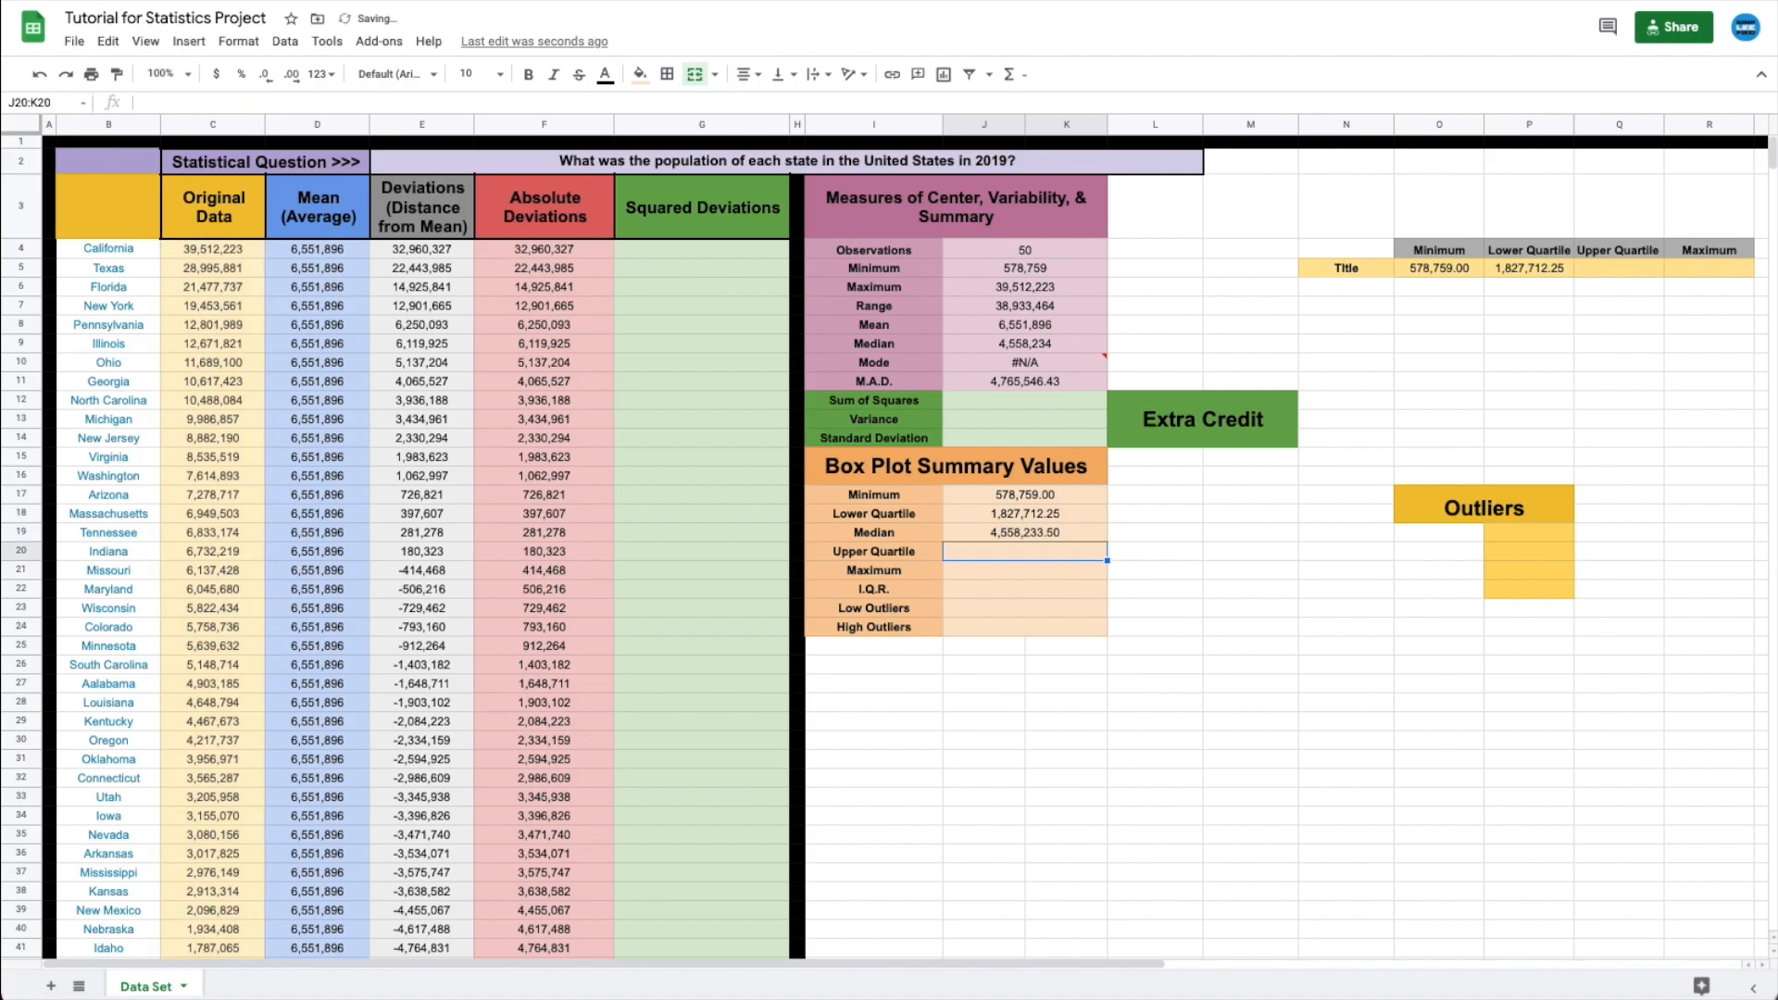
{"action": "left_click", "coordinate": [1042, 530]}
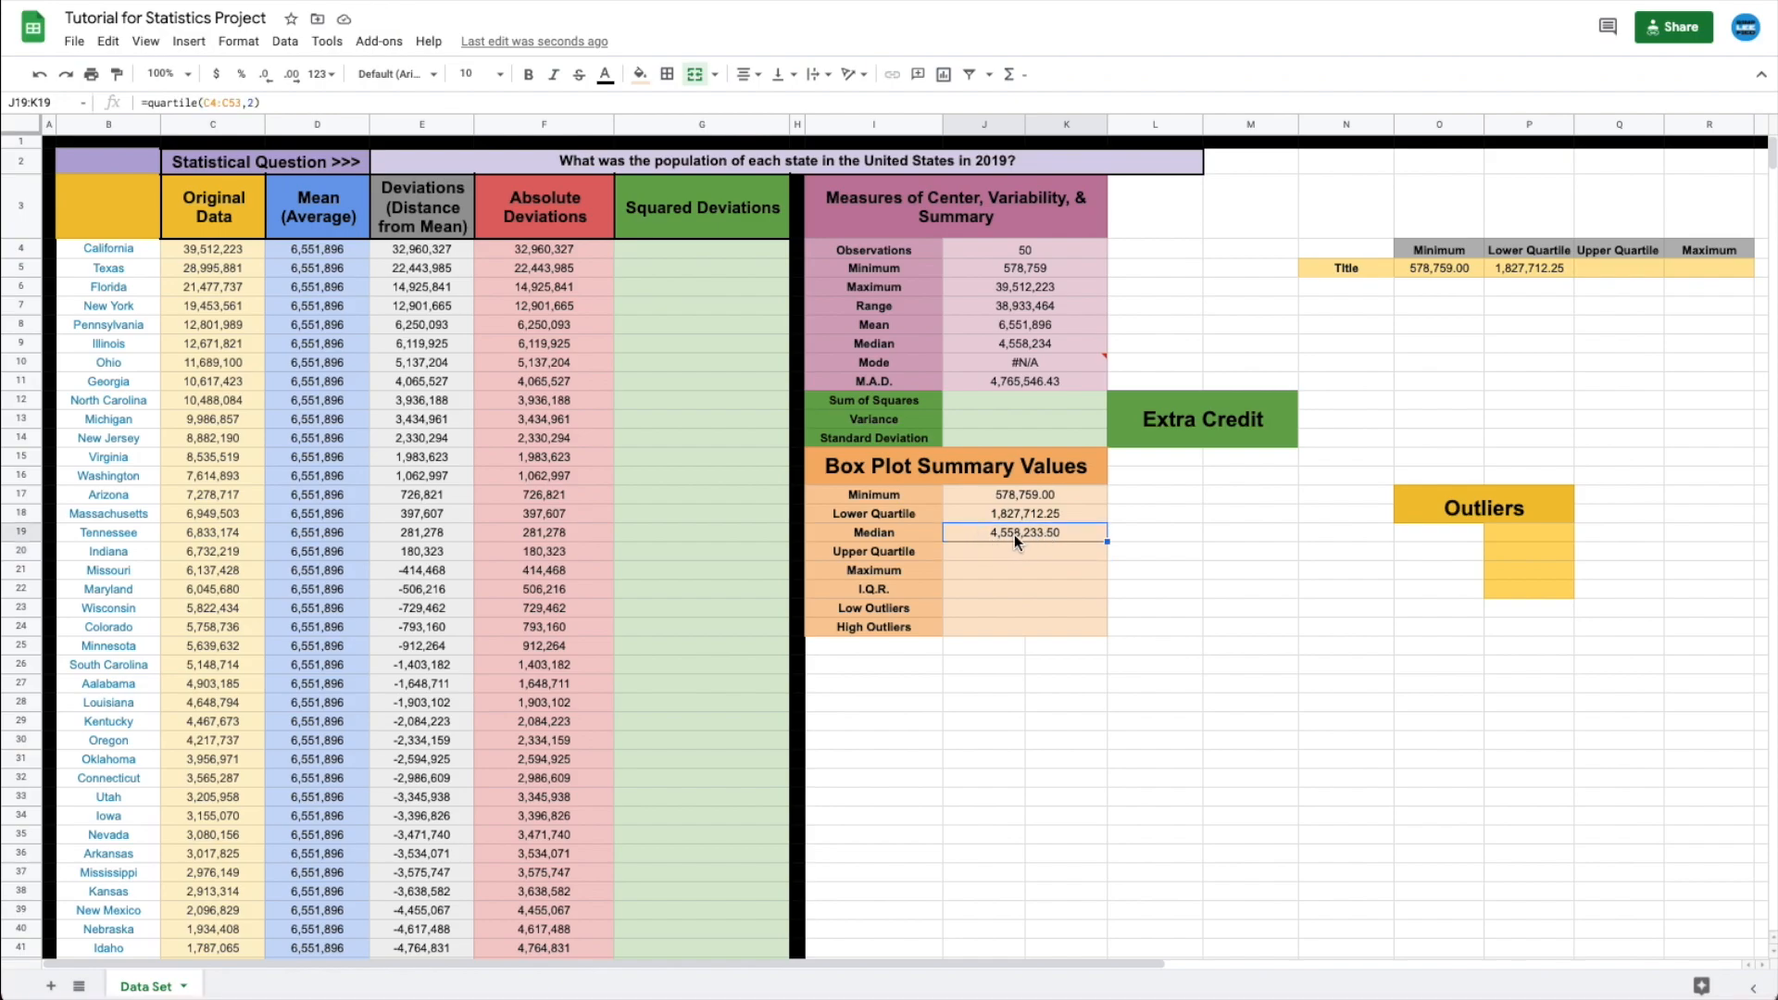
{"action": "left_click", "coordinate": [989, 346]}
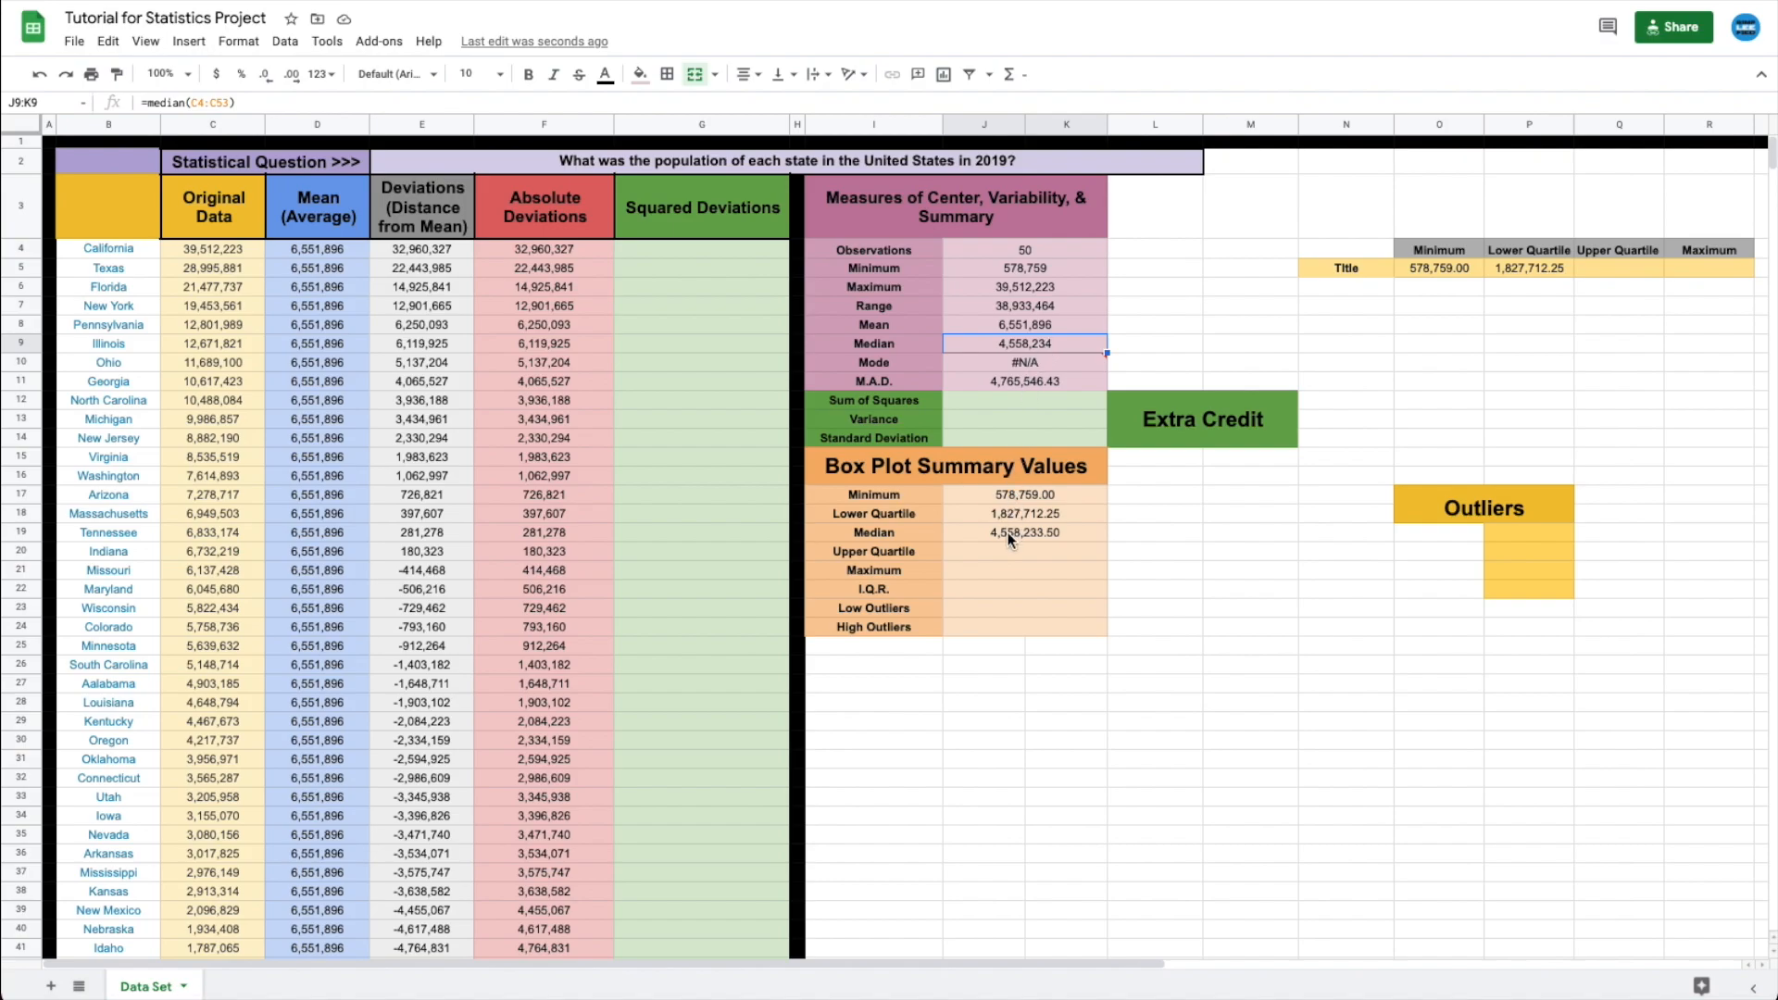
- Remove two decimal places from the box plot values J17:K24 to show whole numbers
{"action": "left_click_drag", "start_coordinate": [992, 501], "coordinate": [997, 633]}
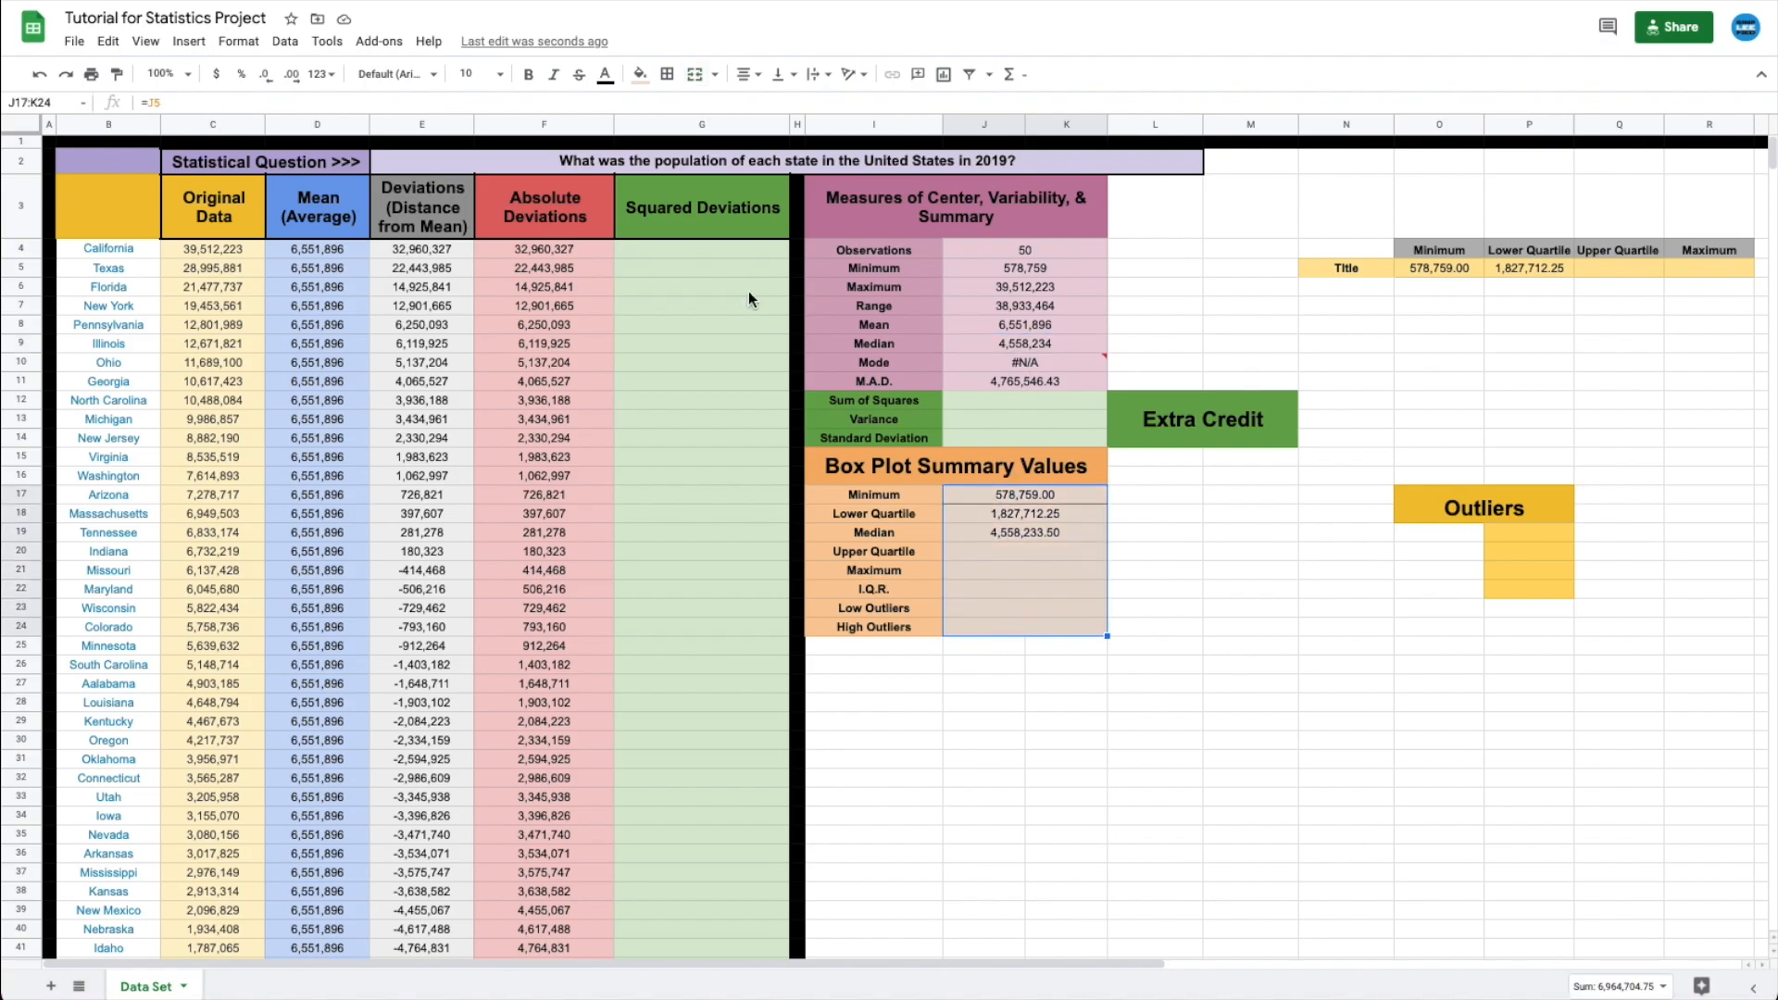
{"action": "left_click", "coordinate": [266, 76]}
{"action": "left_click", "coordinate": [266, 76]}
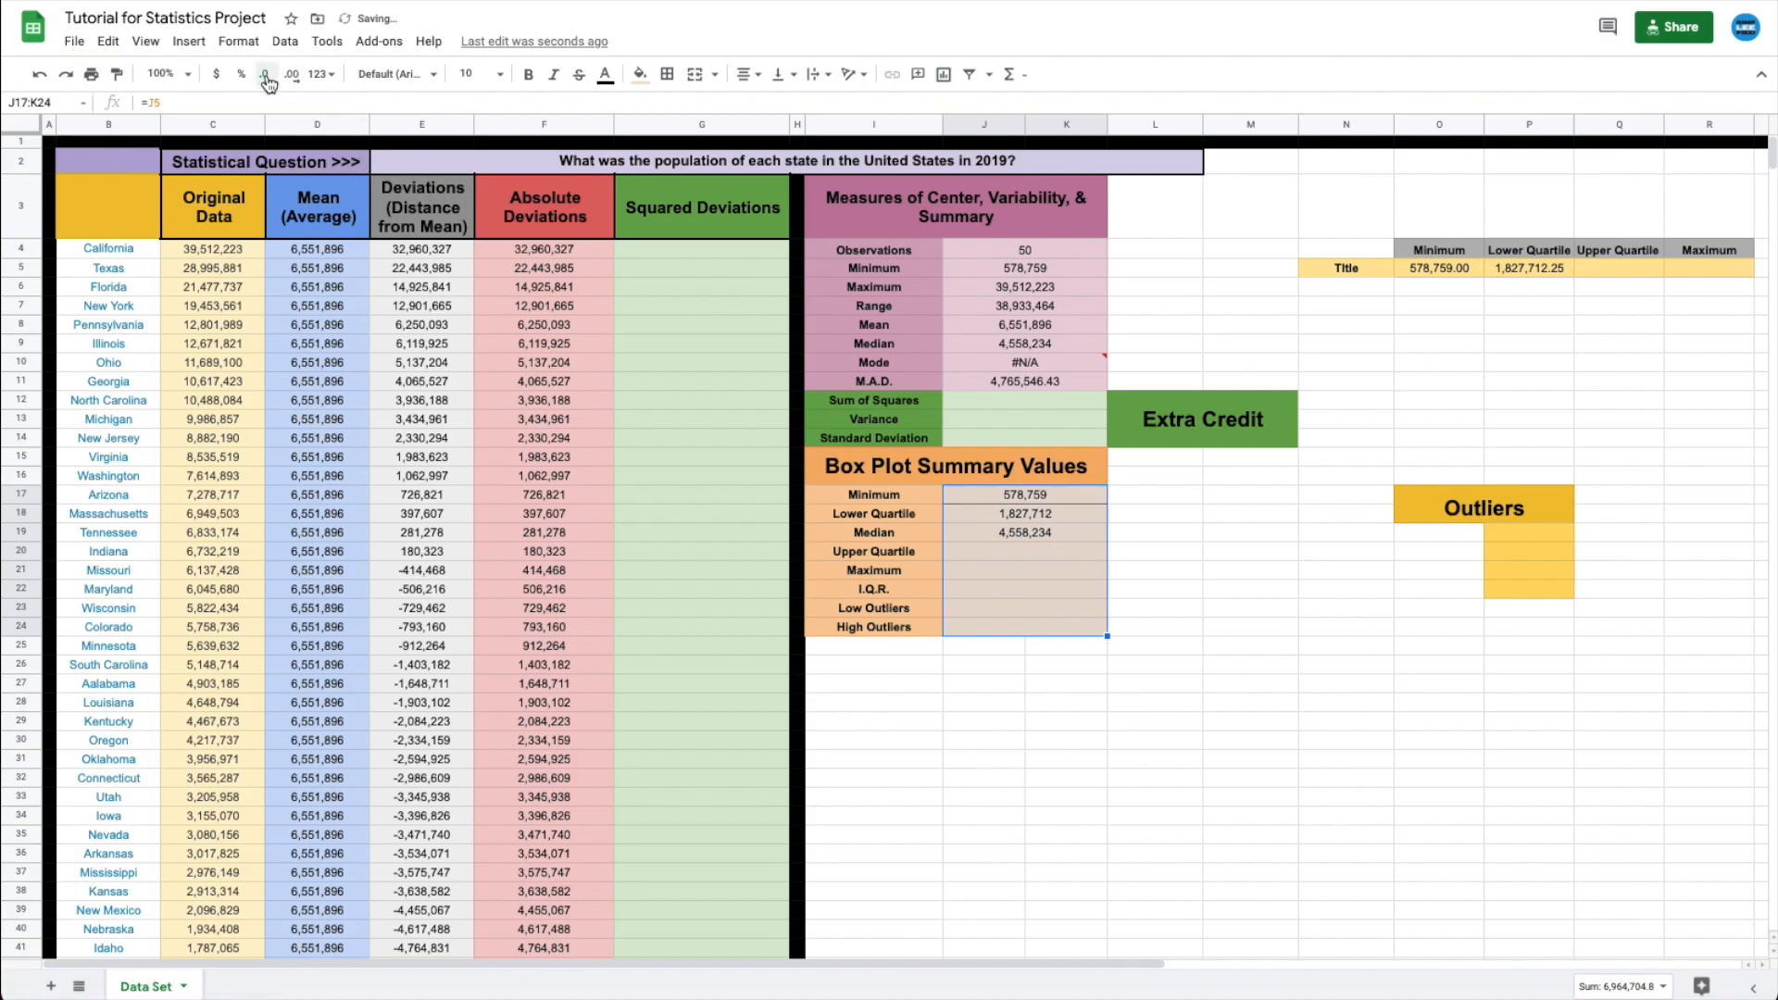
{"action": "left_click", "coordinate": [1178, 626]}
{"action": "left_click", "coordinate": [1023, 350]}
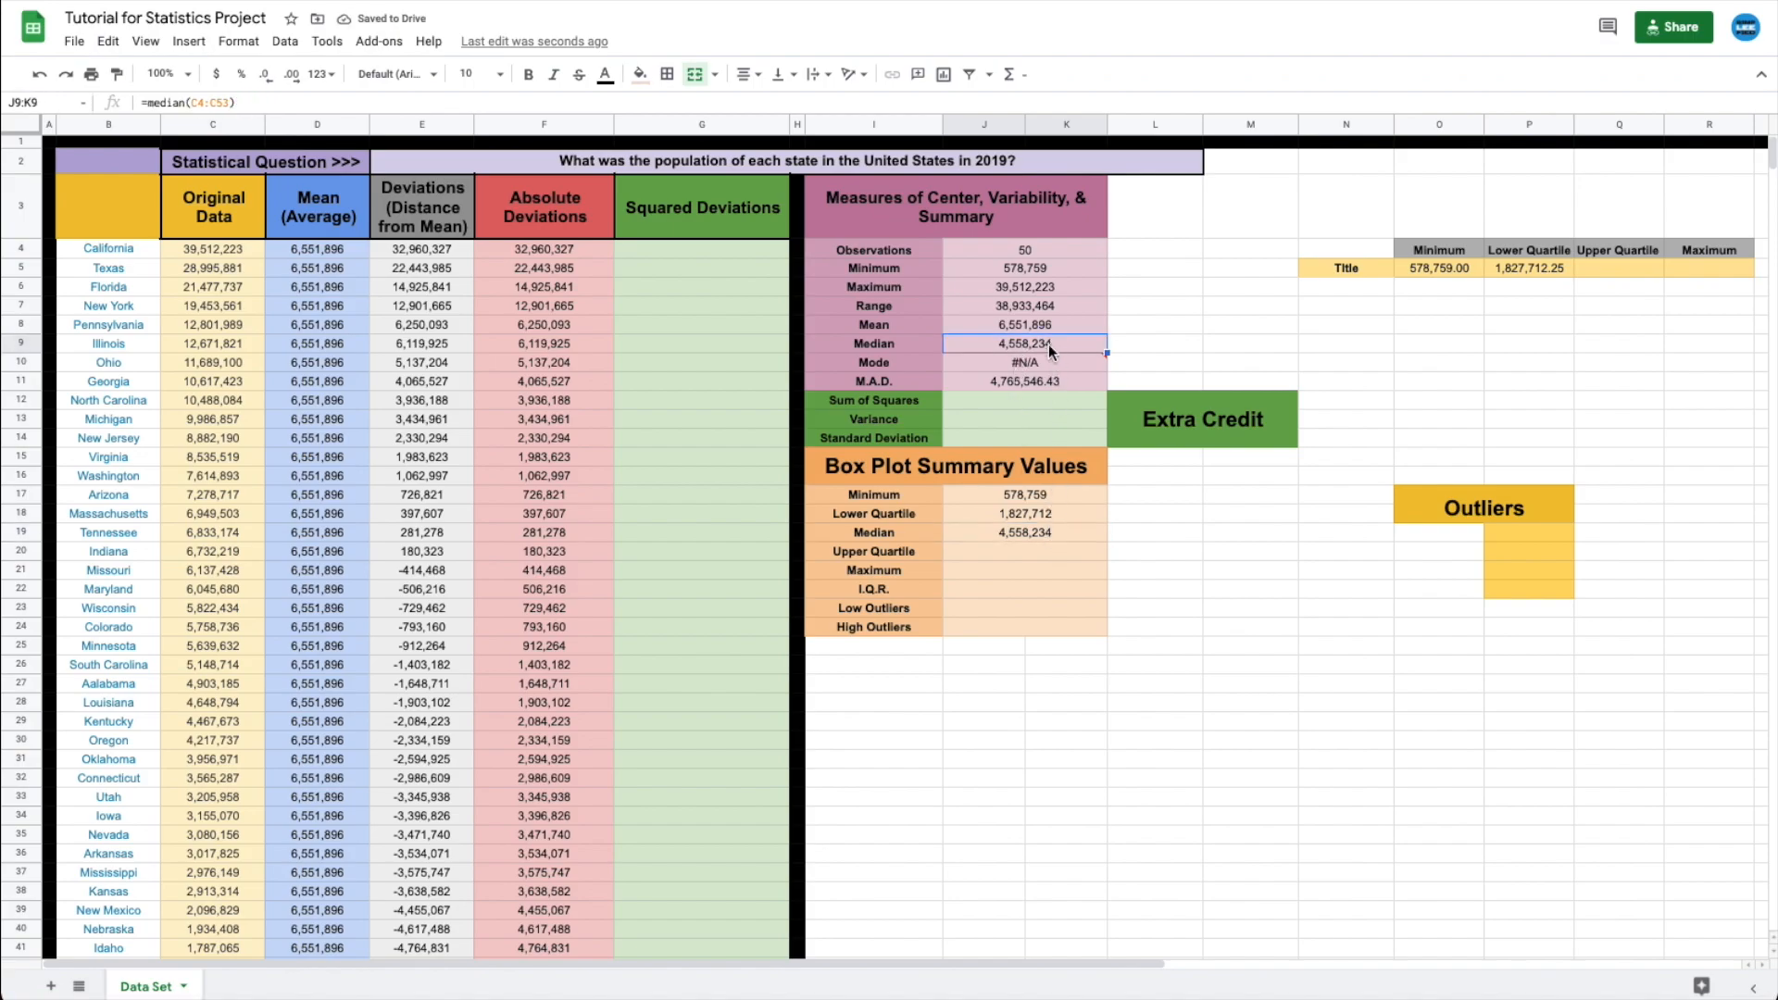
{"action": "left_click", "coordinate": [1015, 548]}
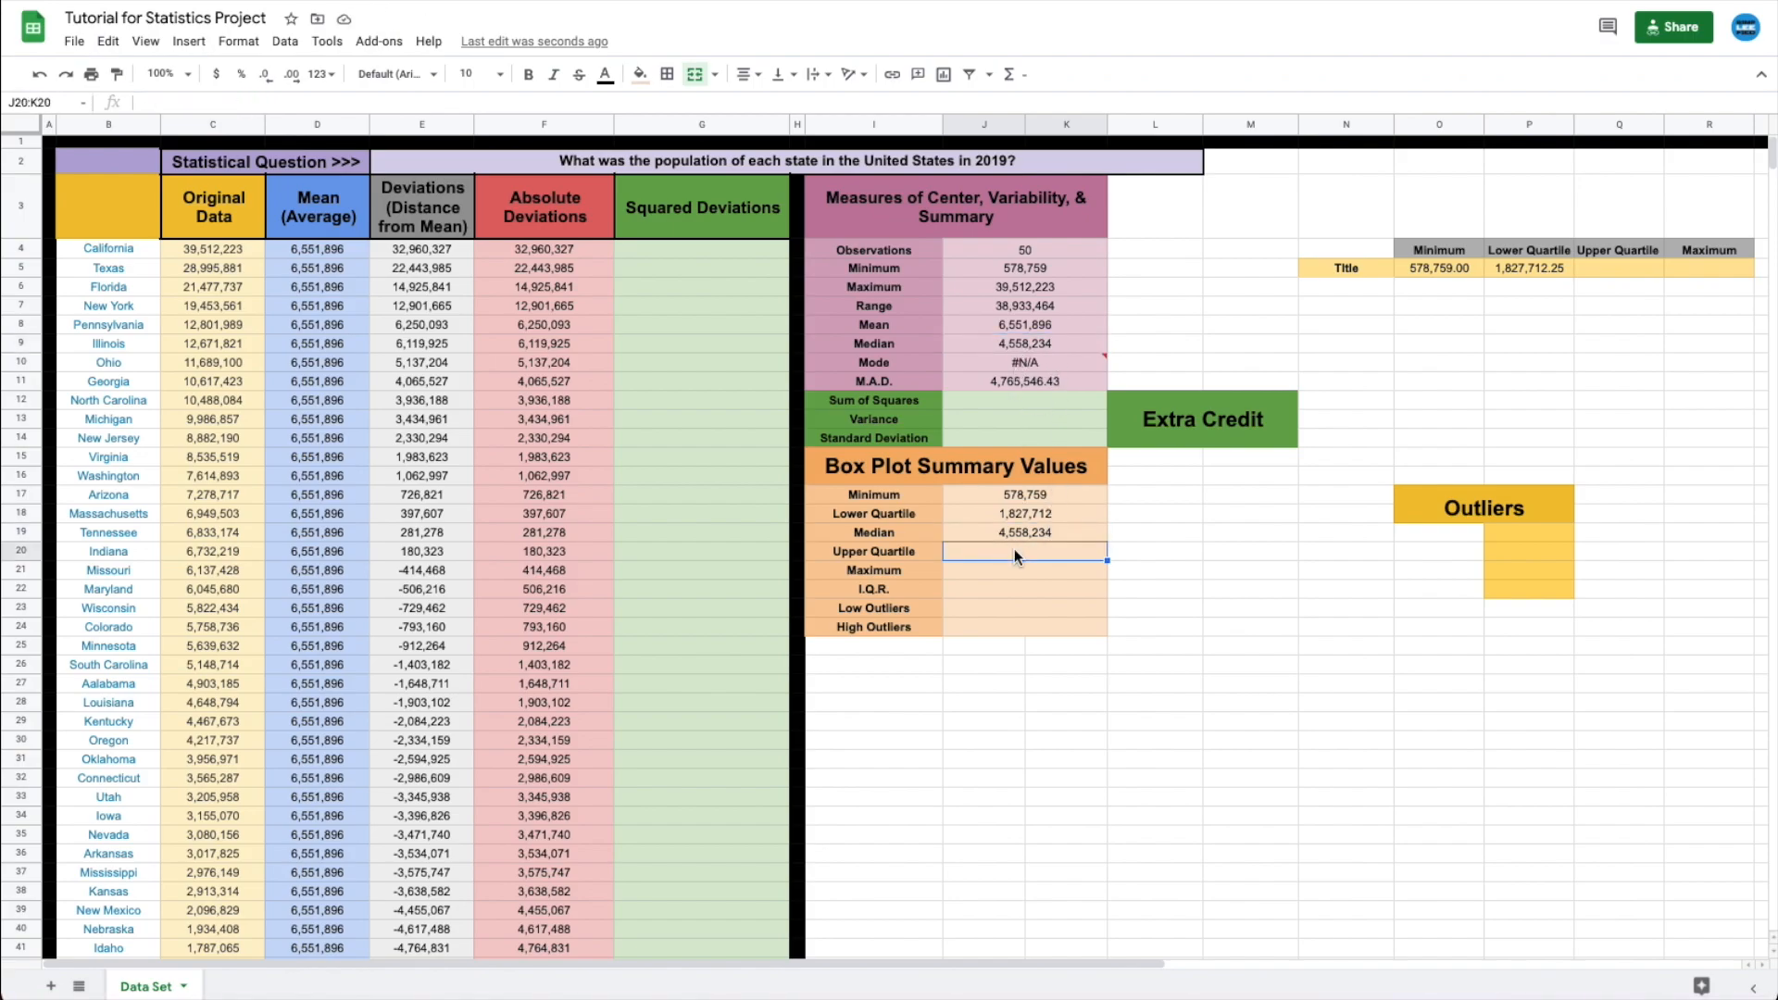
- Set Upper Quartile to =quartile(c4:c53,3) (7,530,849) and Maximum to =J6 (39,512,223)
{"action": "type", "text": "=quartile("}
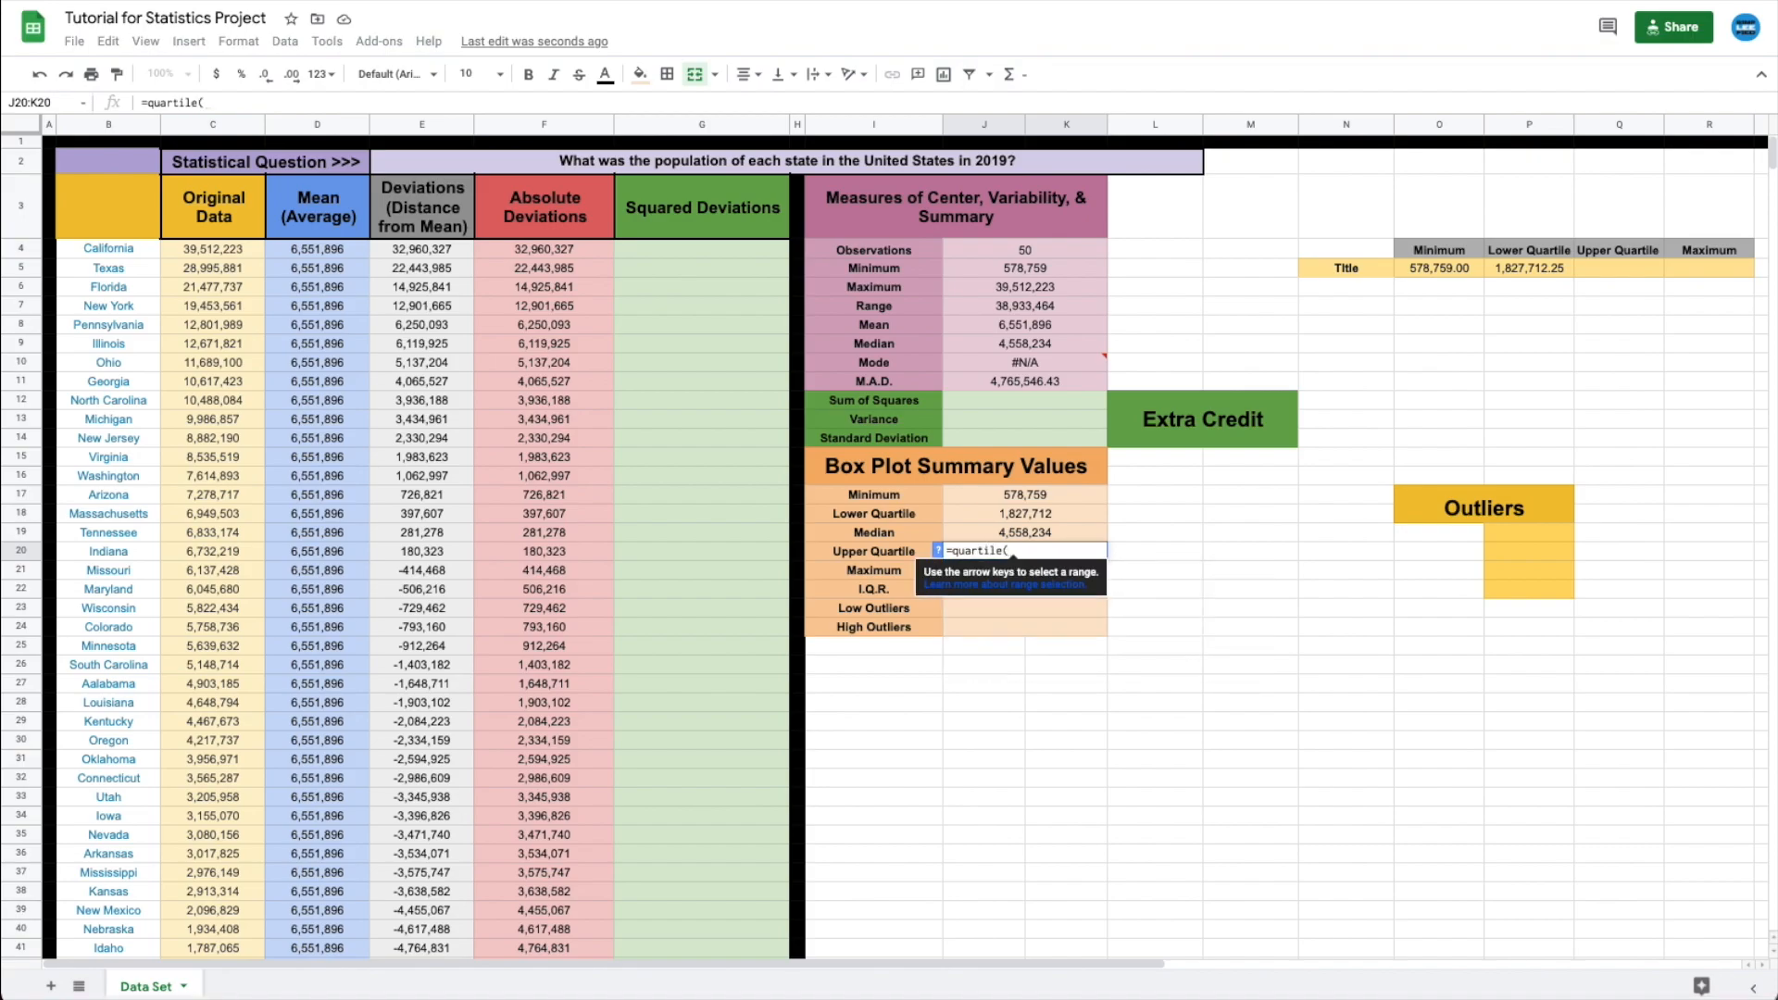
{"action": "type", "text": "c4:c"}
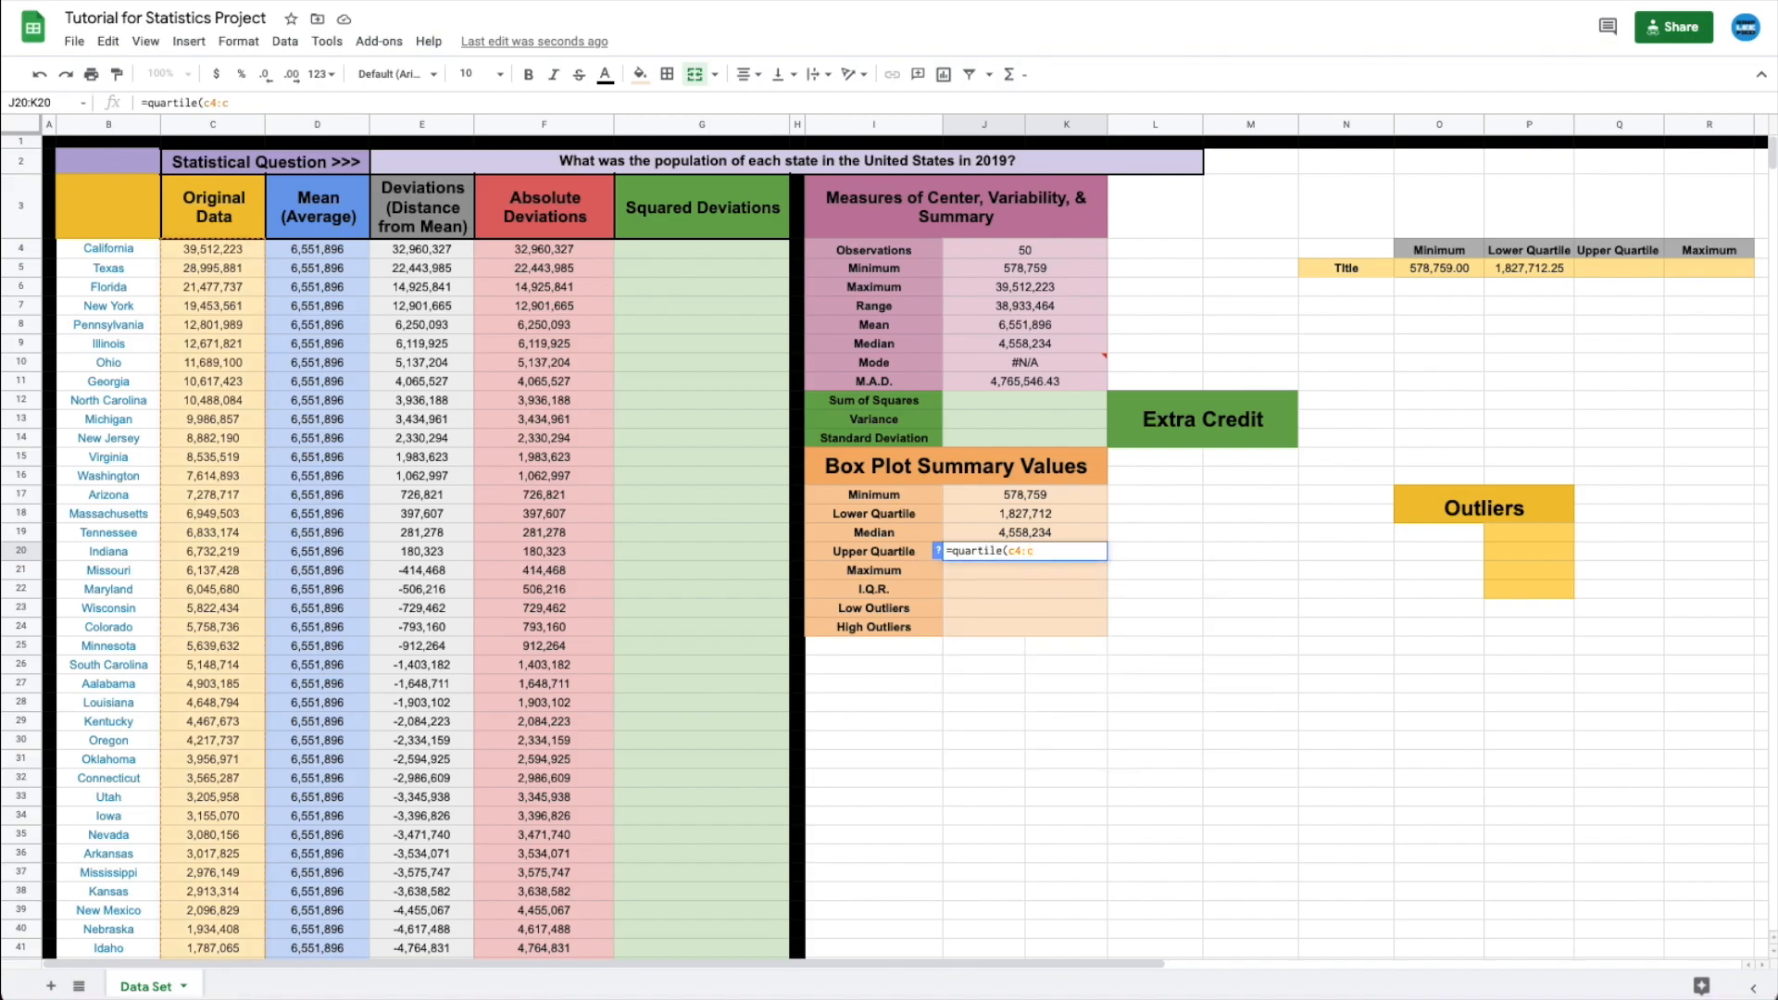
{"action": "type", "text": "53,"}
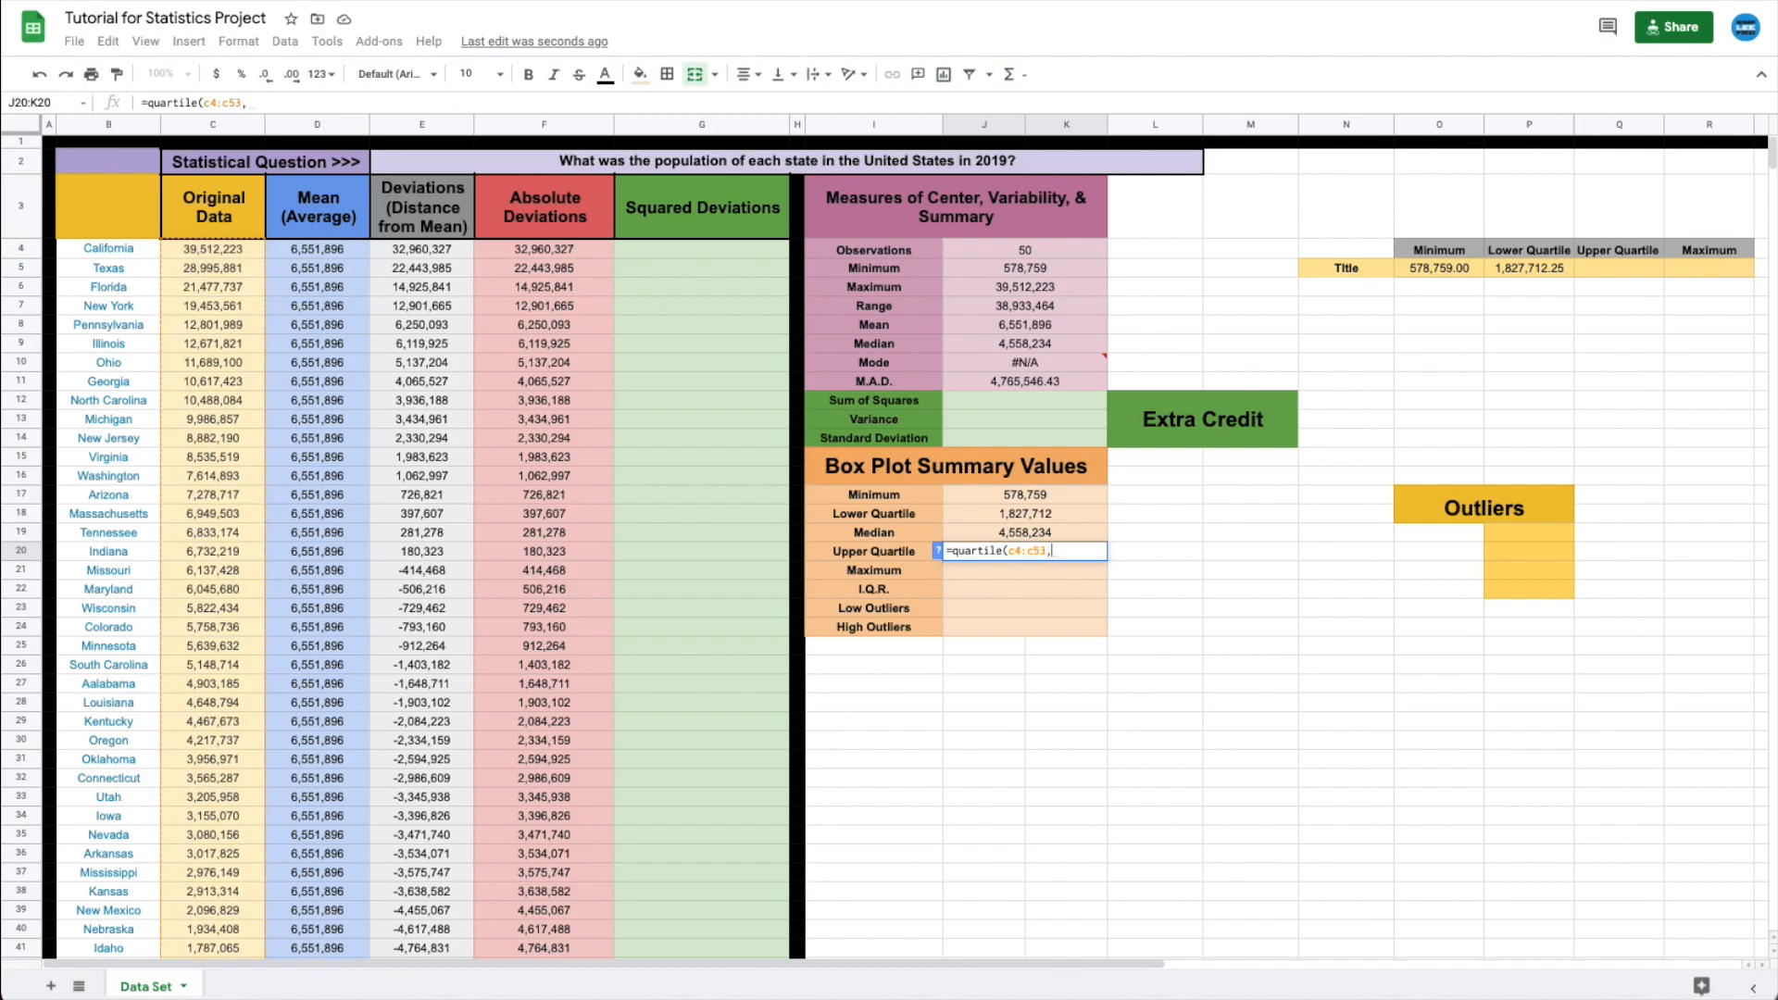
{"action": "type", "text": "3)"}
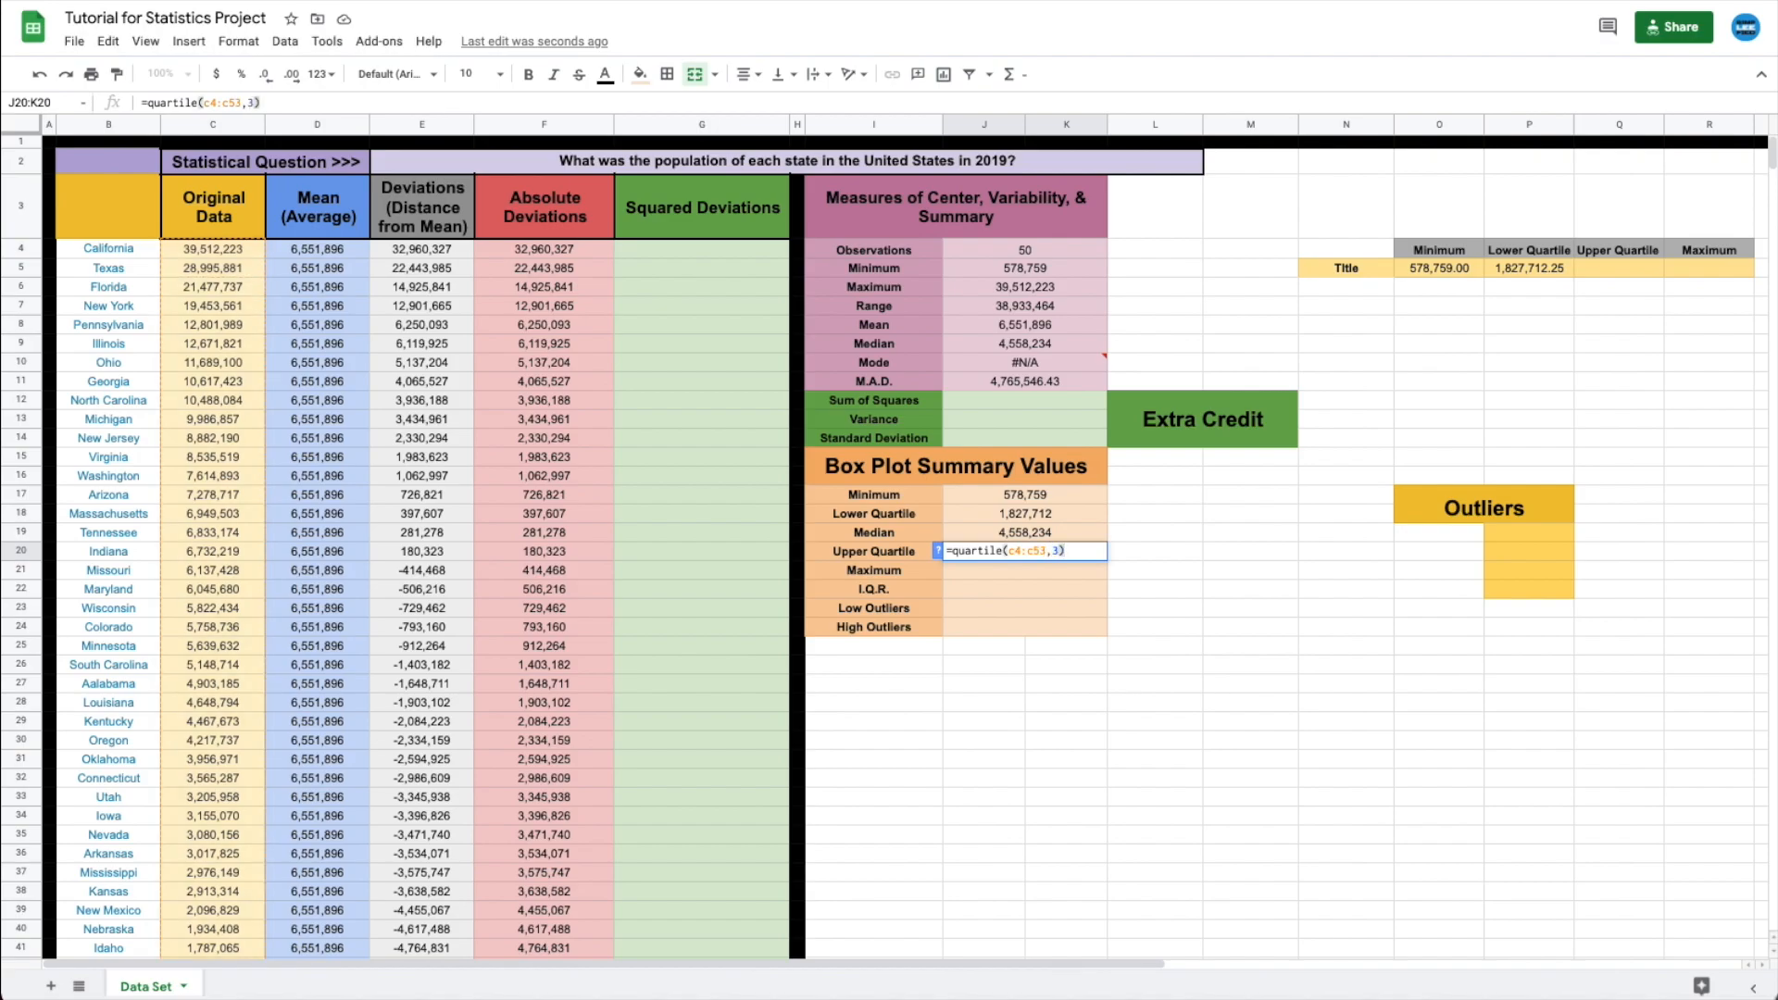
{"action": "key", "text": "Return"}
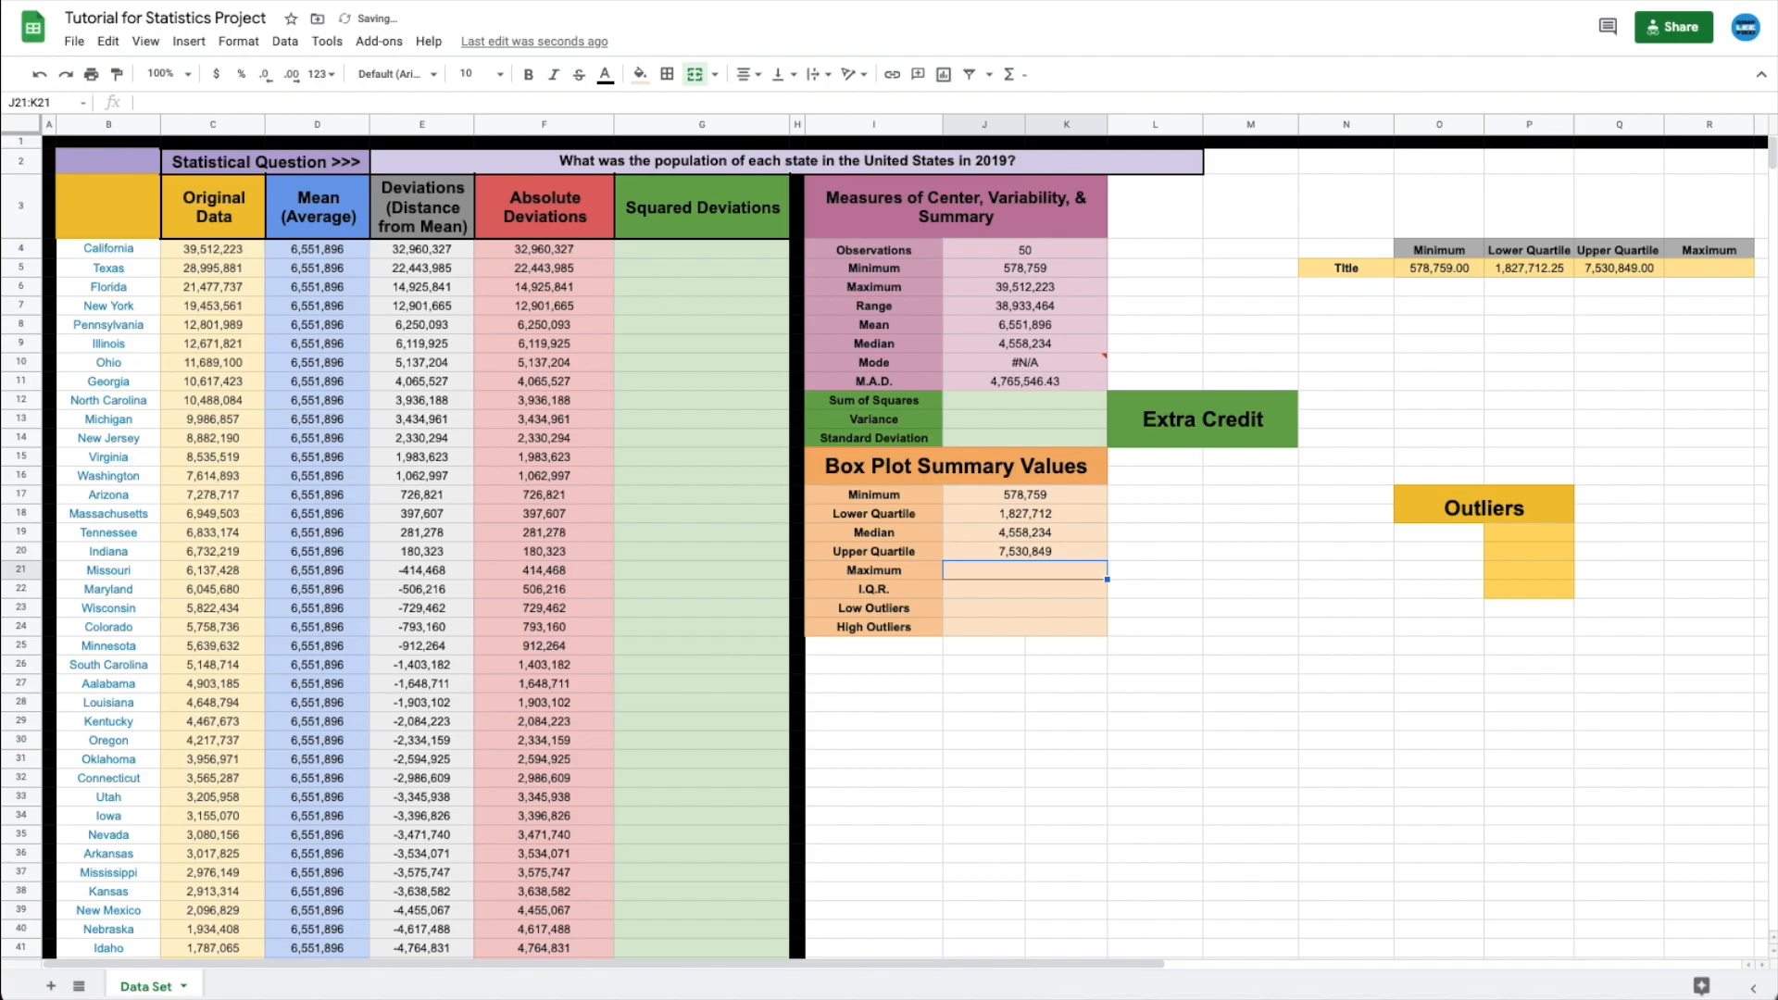
{"action": "type", "text": "="}
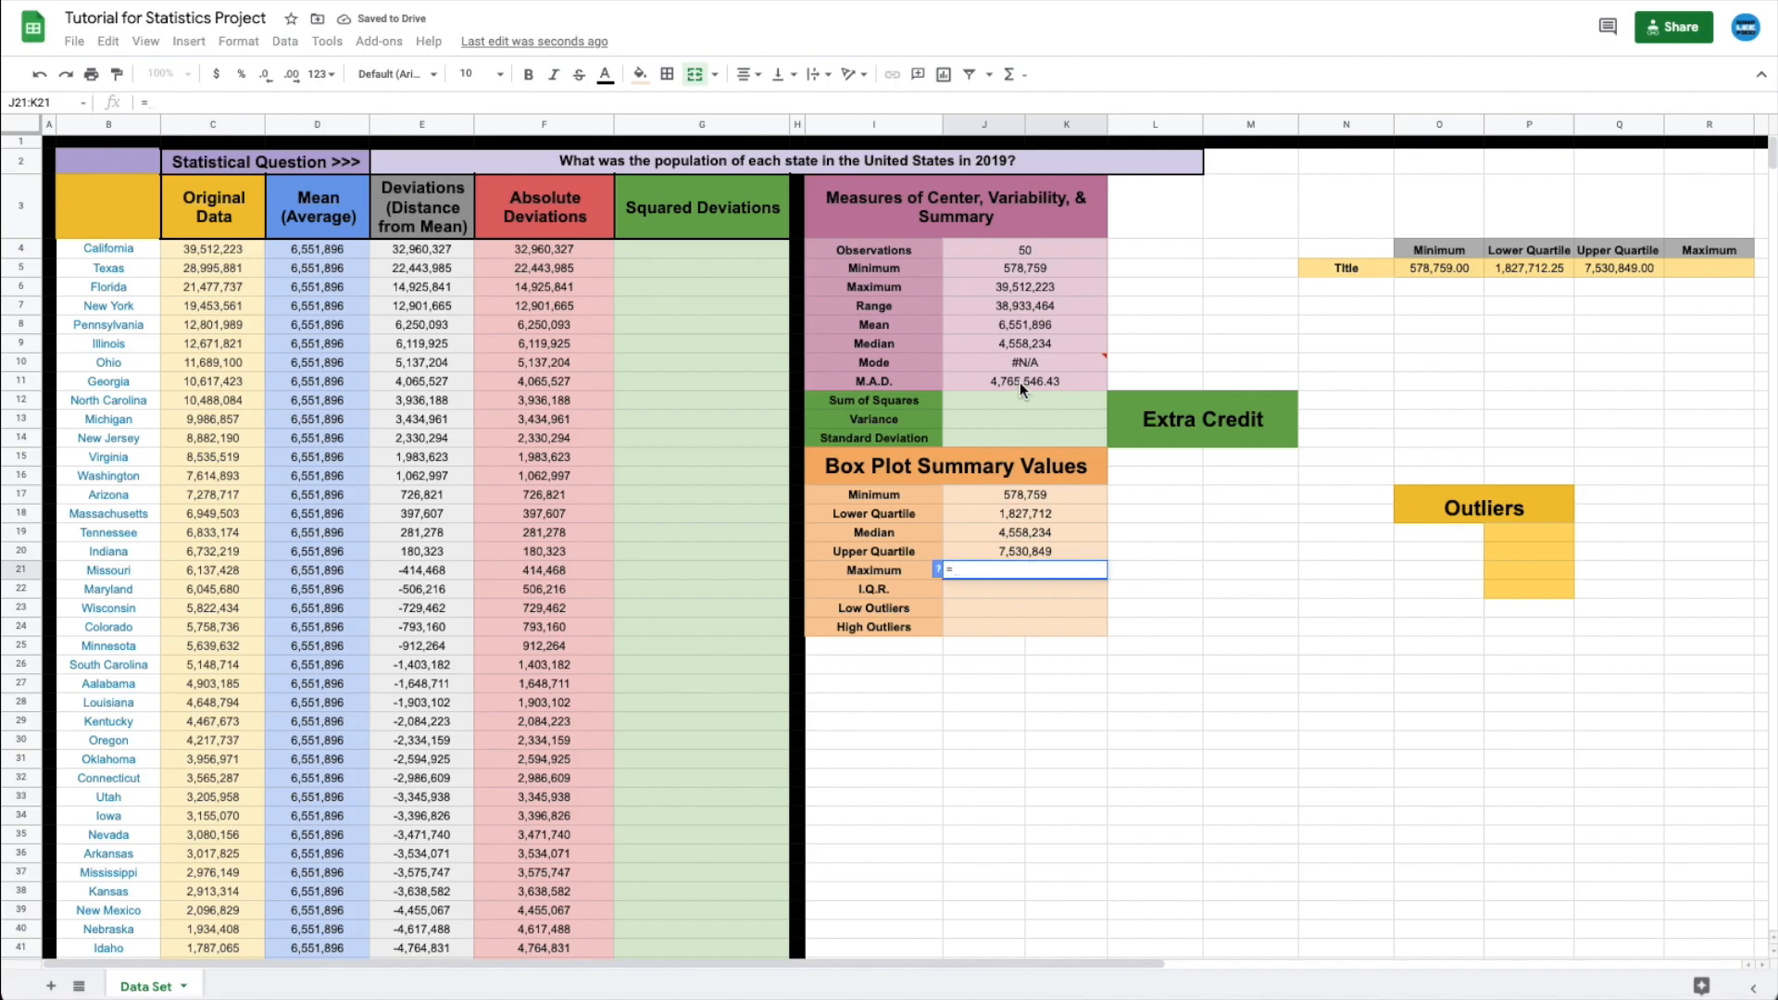
{"action": "left_click", "coordinate": [965, 286]}
{"action": "key", "text": "Return"}
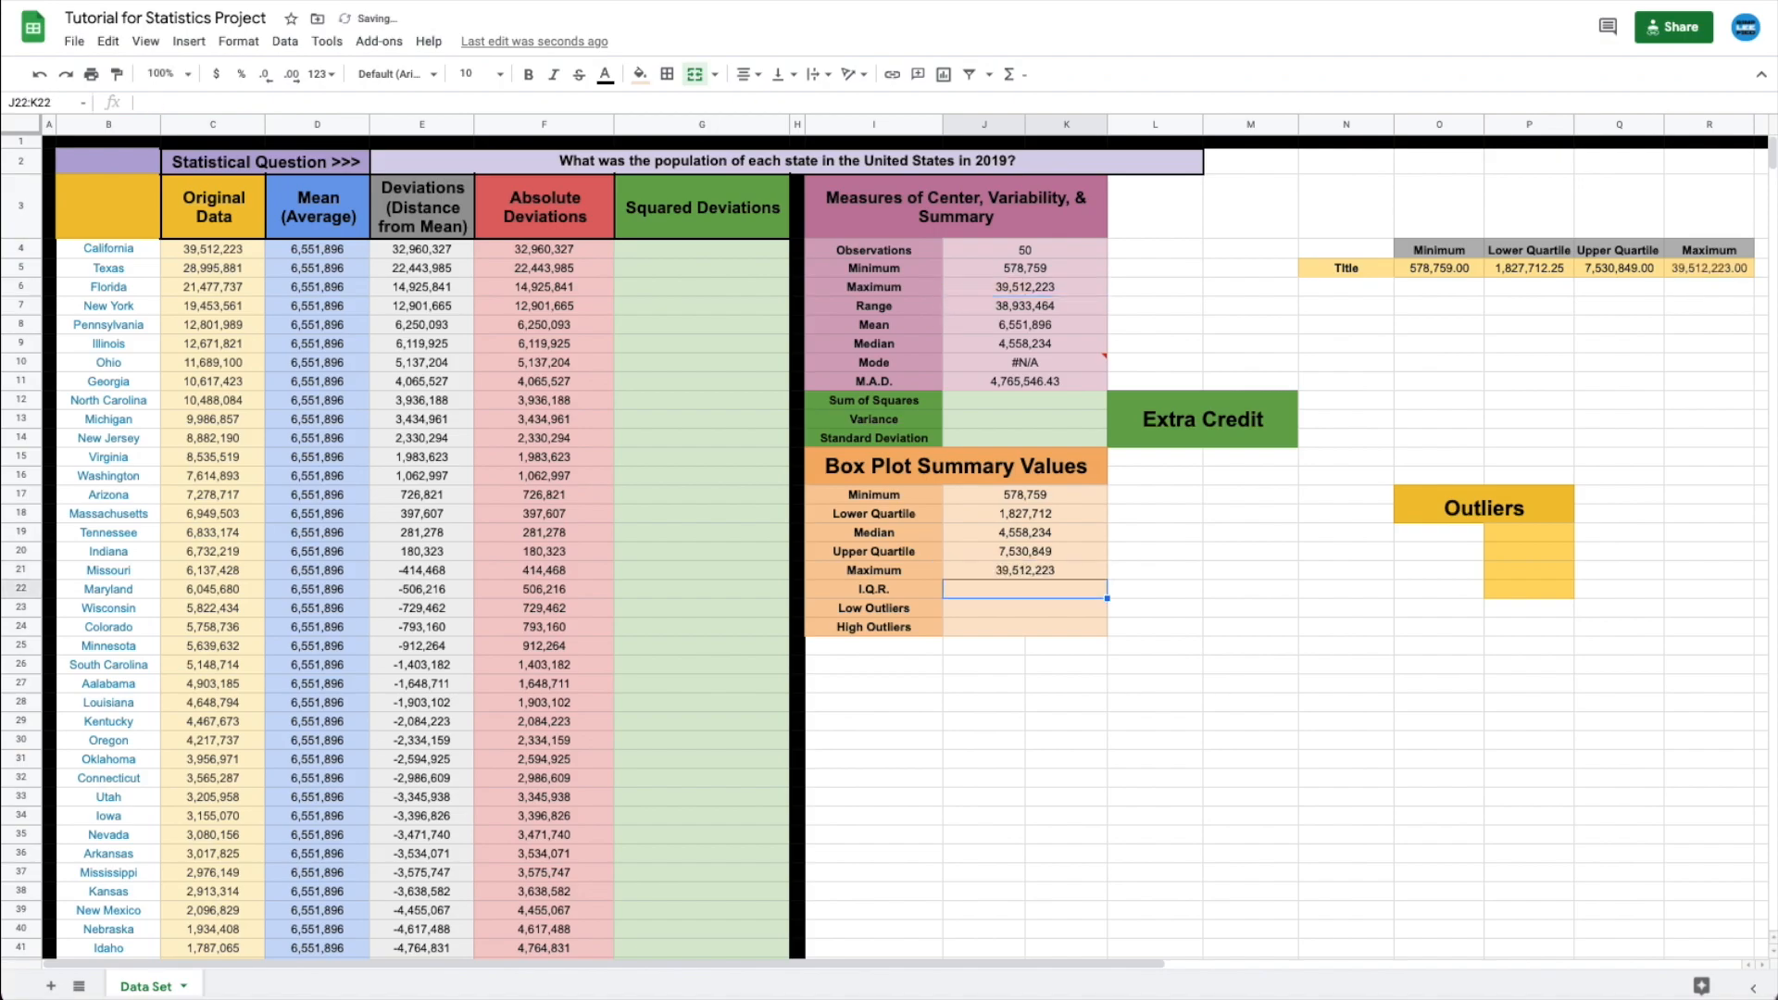
{"action": "type", "text": "="}
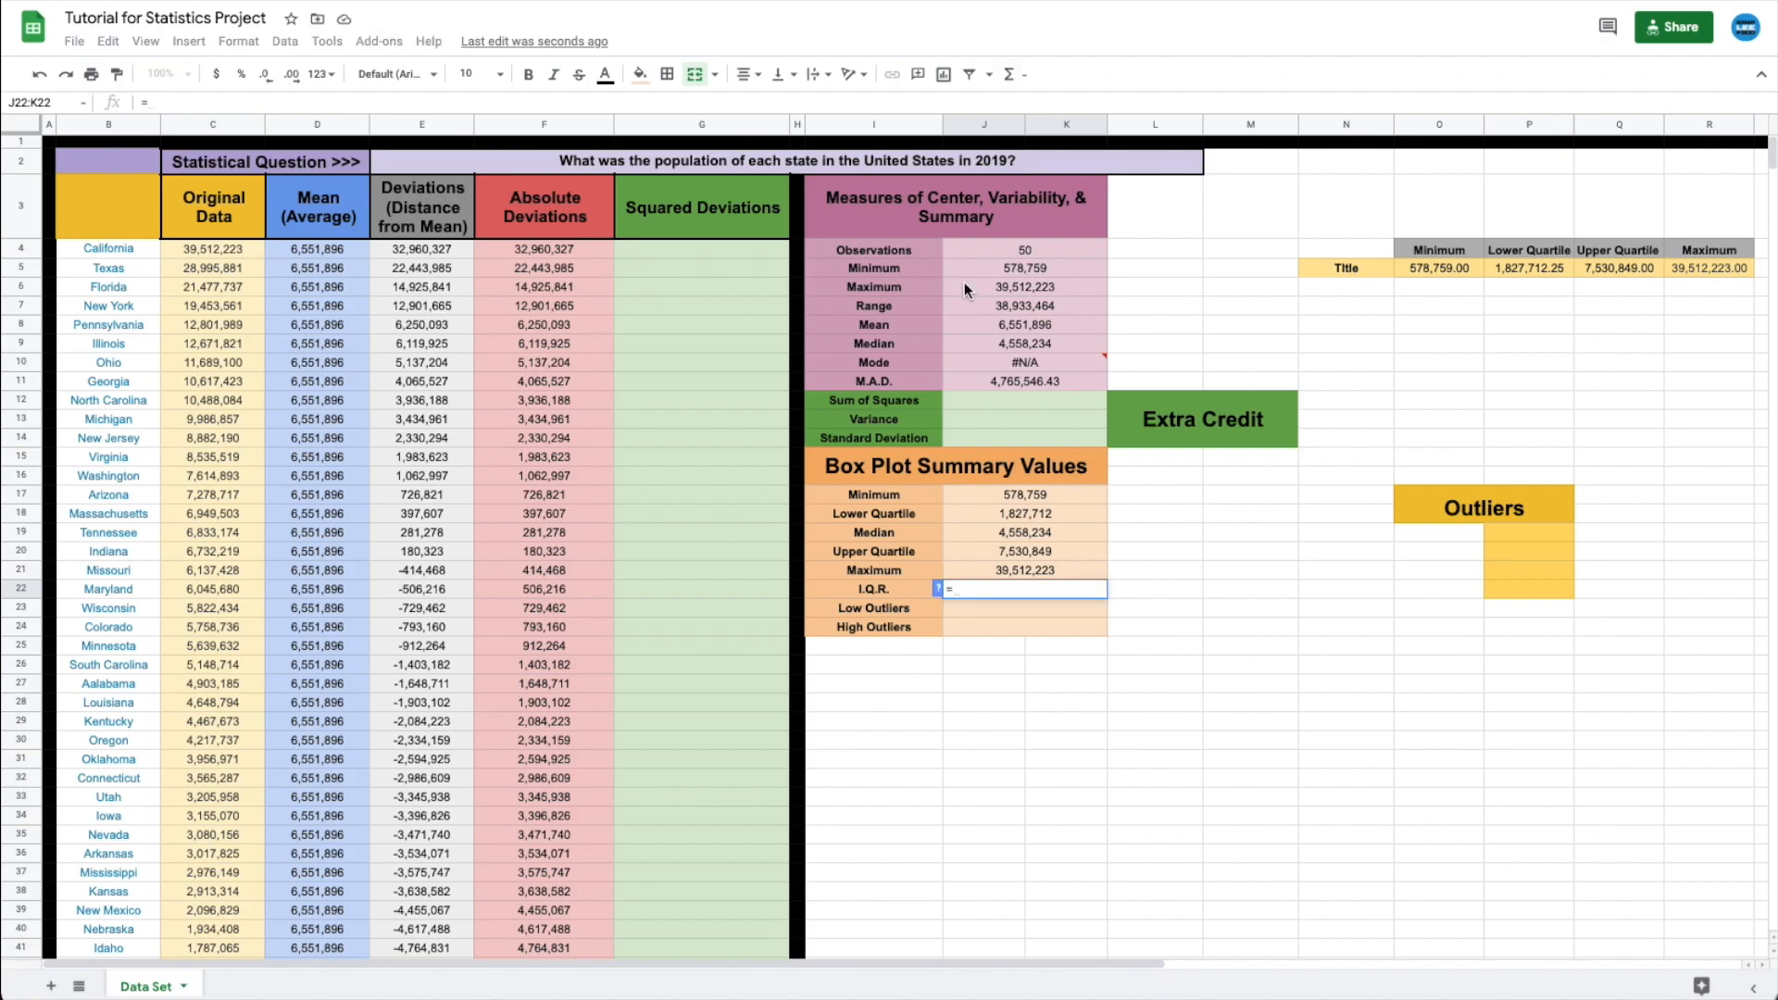
- Complete J22 as =J20-J18, giving an I.Q.R. of 5,703,137
{"action": "left_click", "coordinate": [969, 552]}
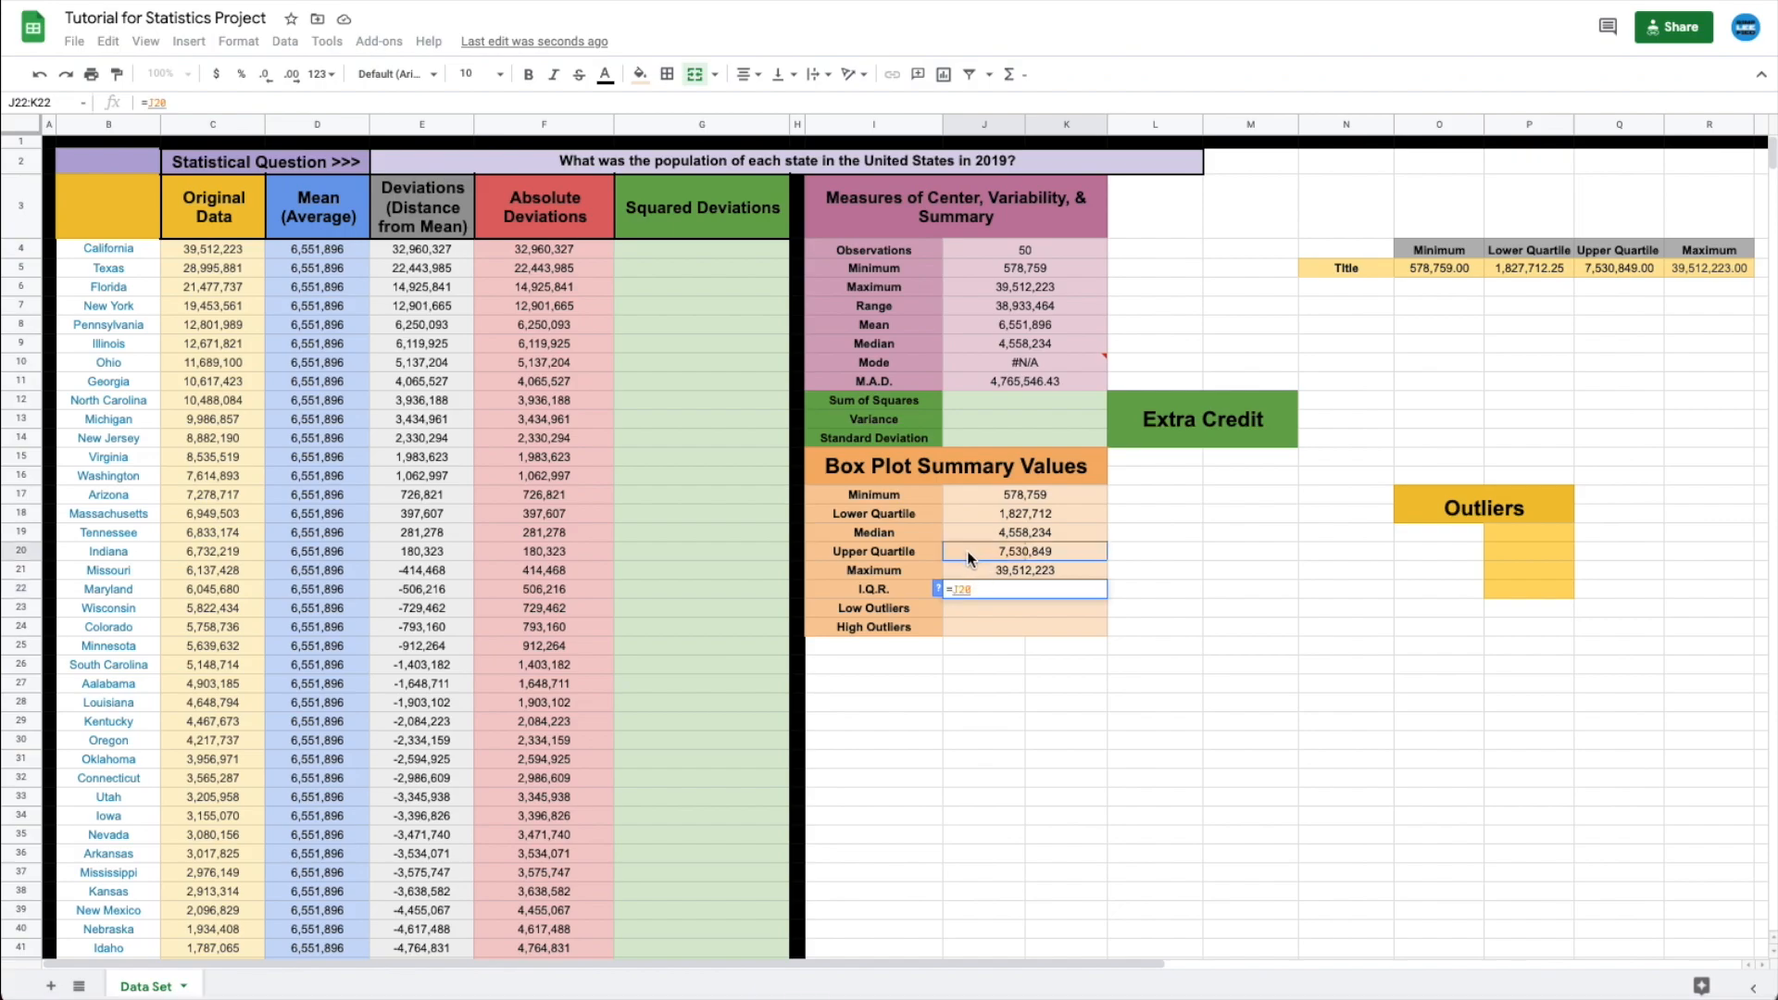
{"action": "type", "text": "-"}
{"action": "left_click", "coordinate": [972, 519]}
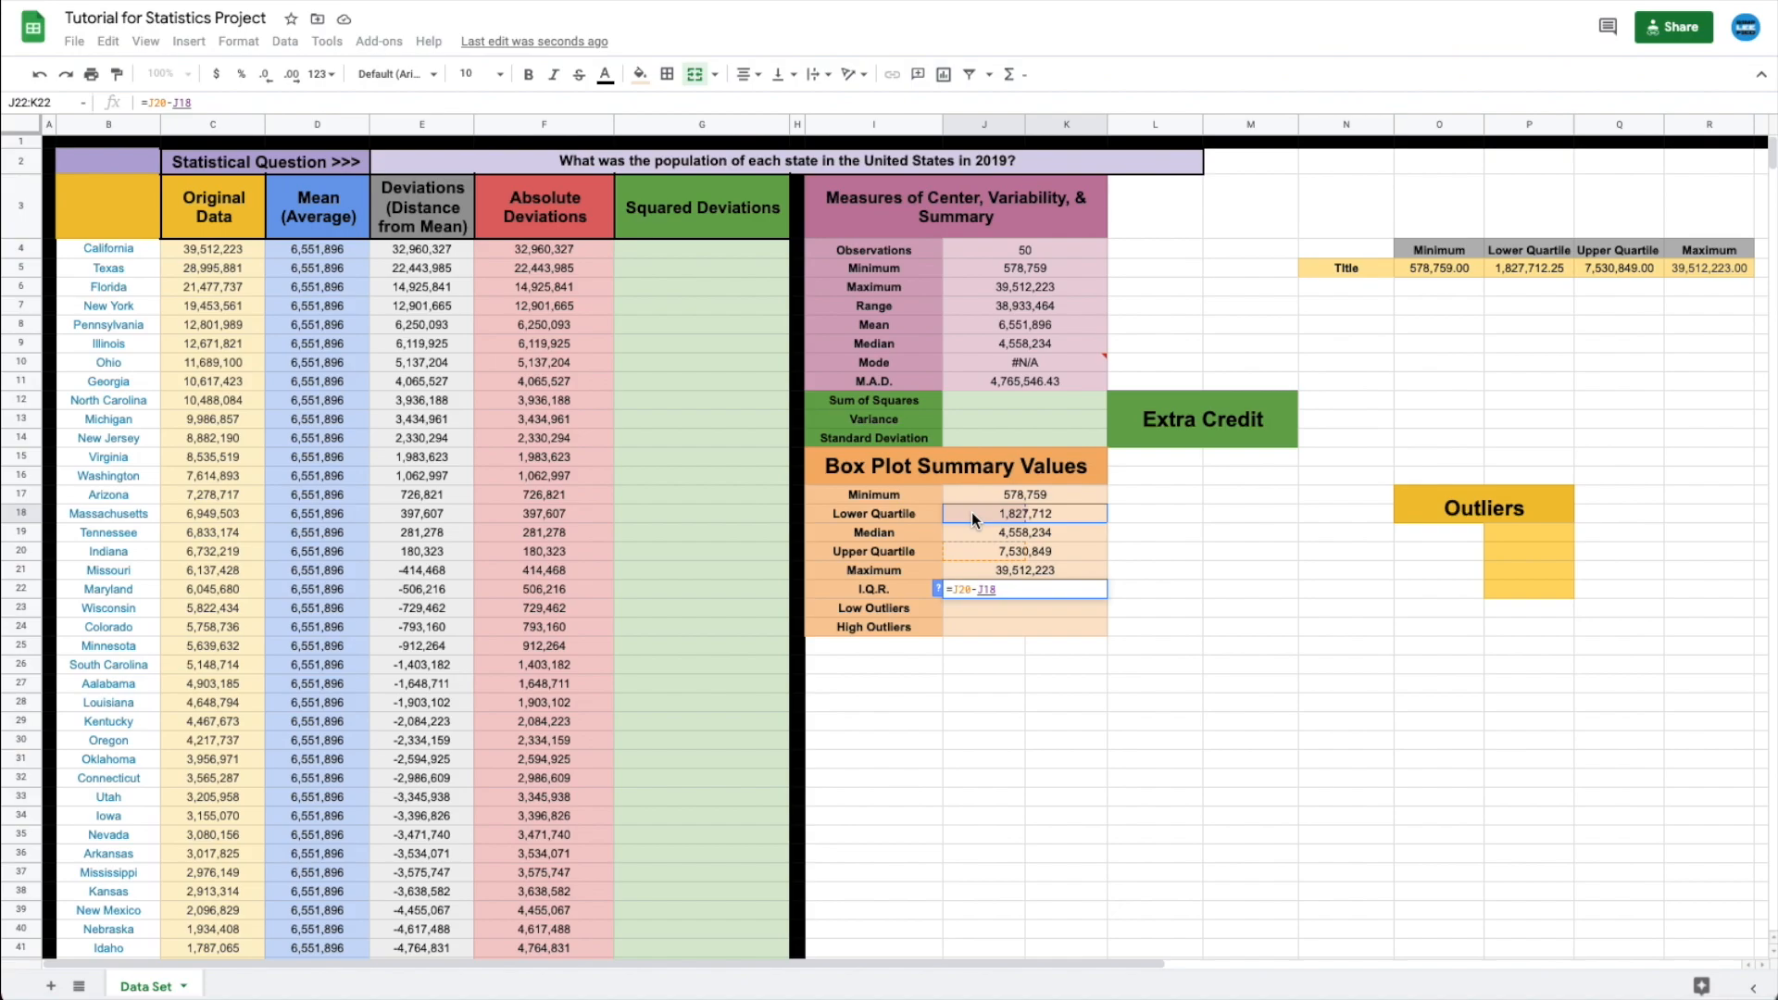
{"action": "key", "text": "Return"}
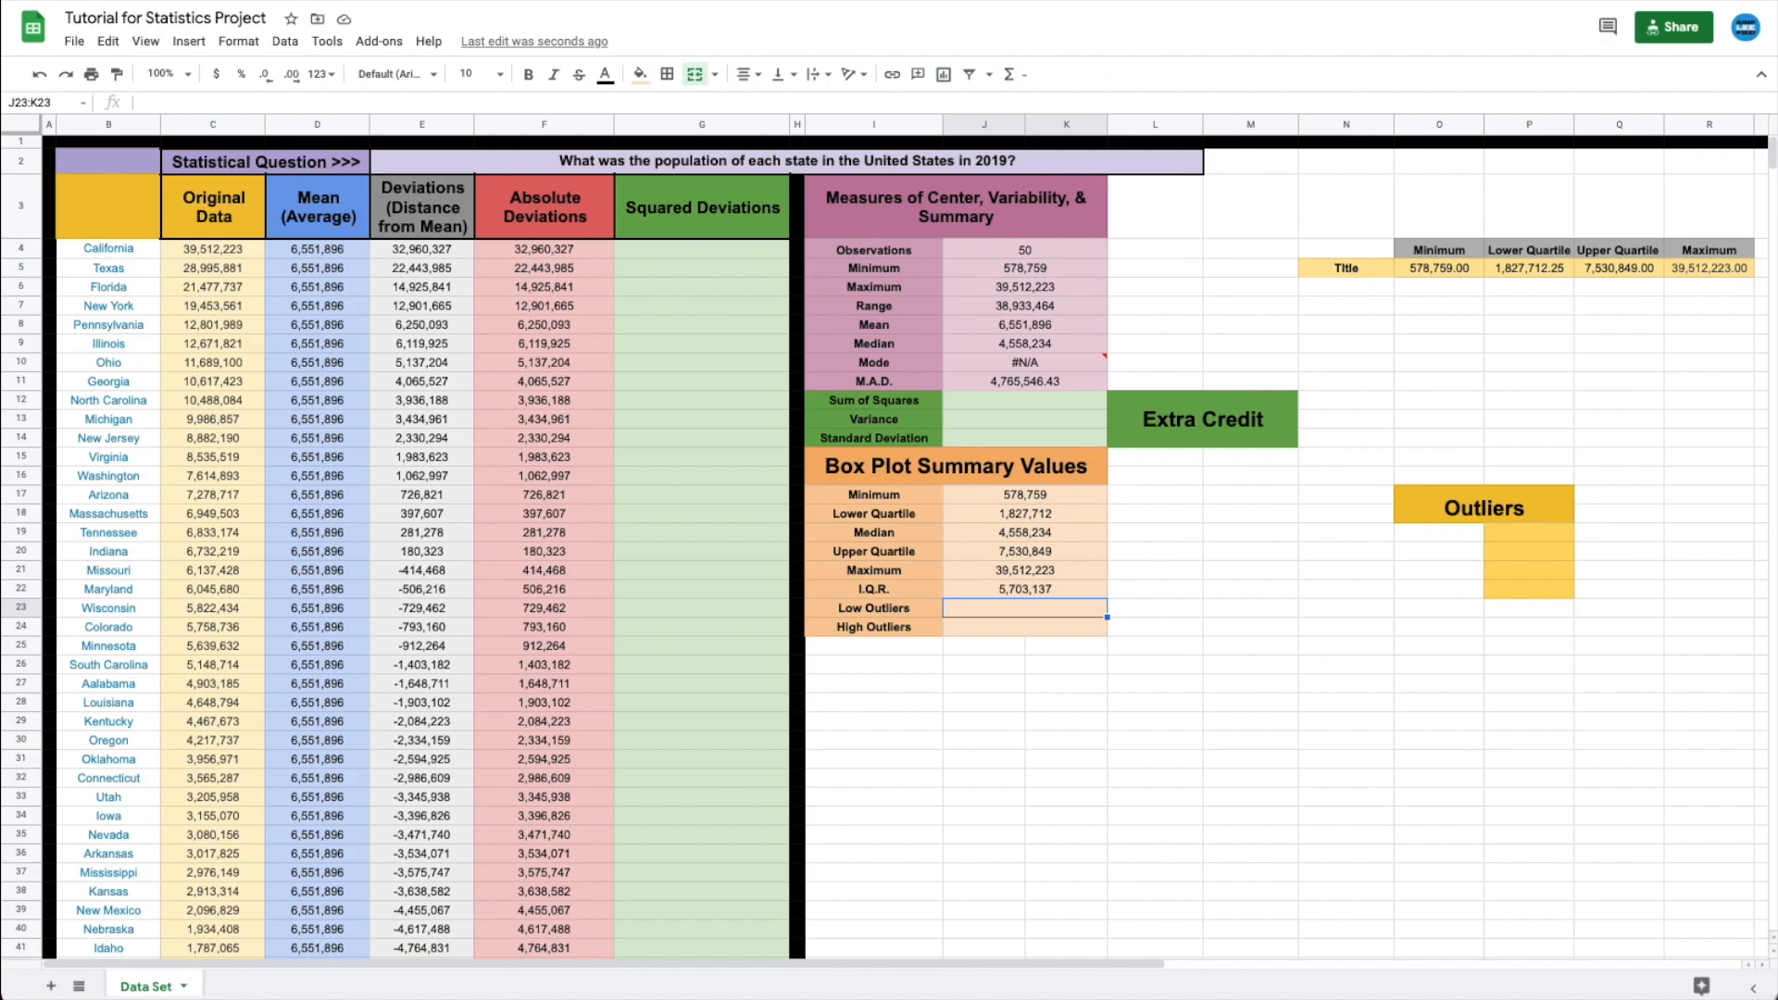
- Enter =J18-1.5*J22 in J23 so Low Outliers shows -6,726,993
{"action": "type", "text": "="}
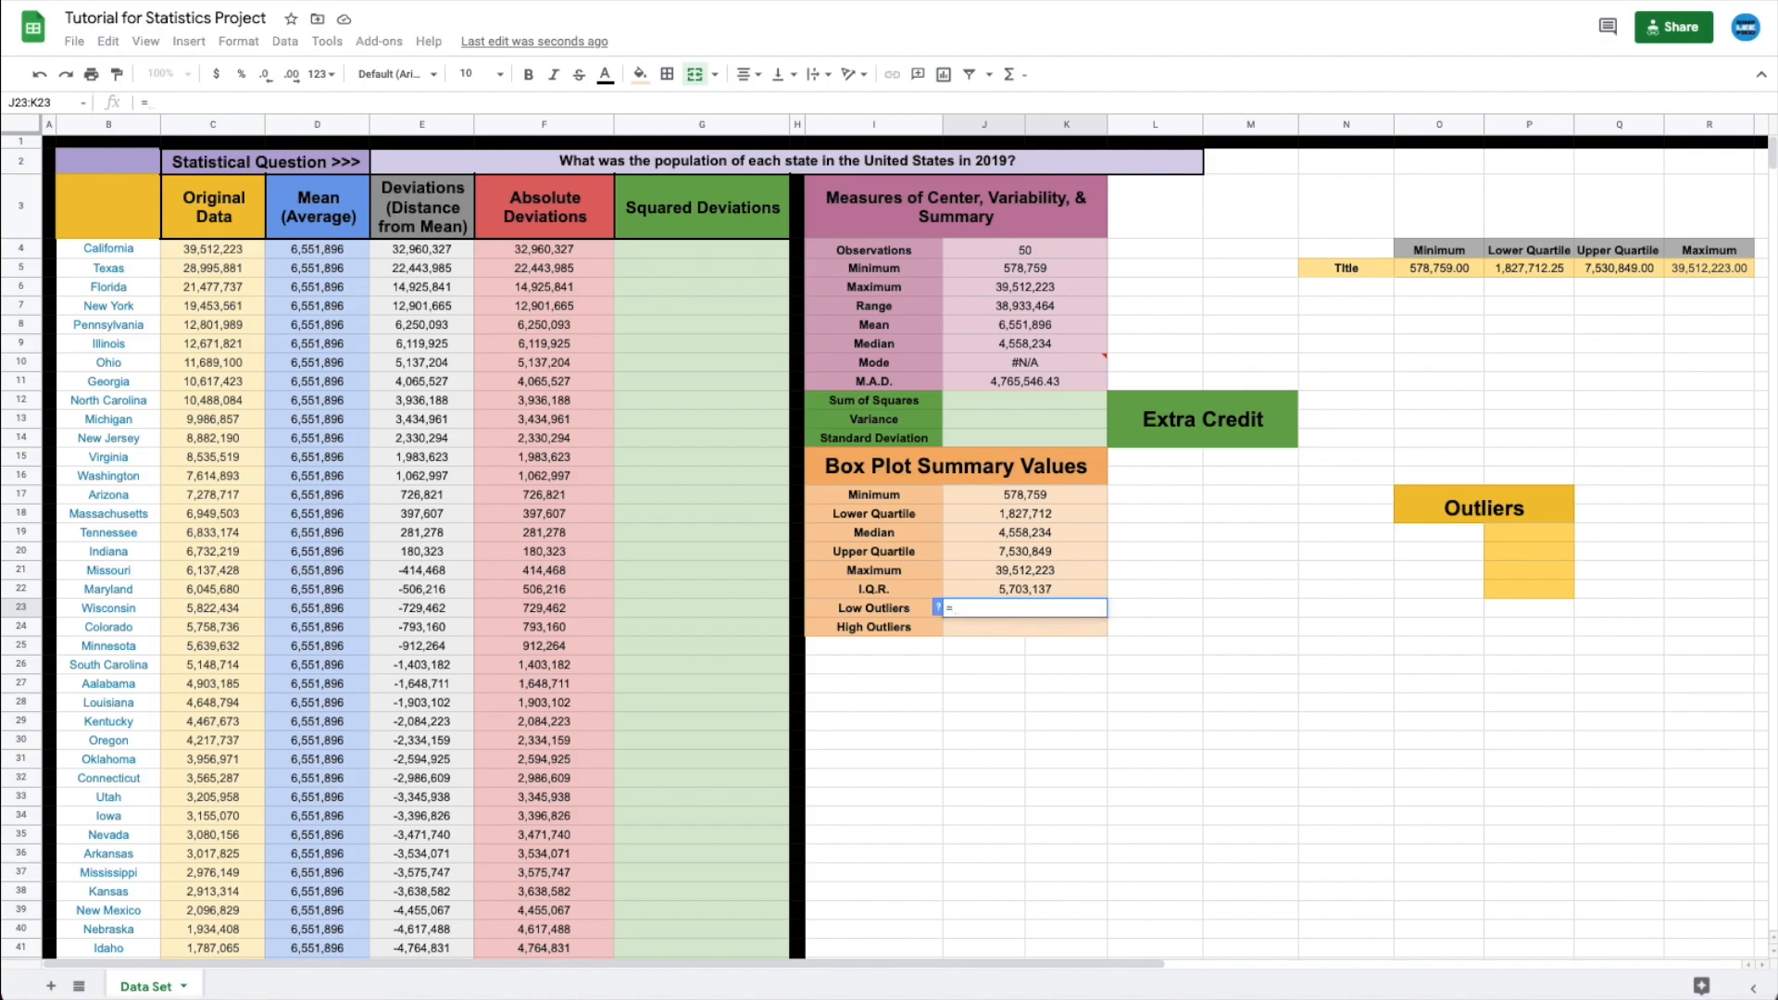
{"action": "left_click", "coordinate": [978, 512]}
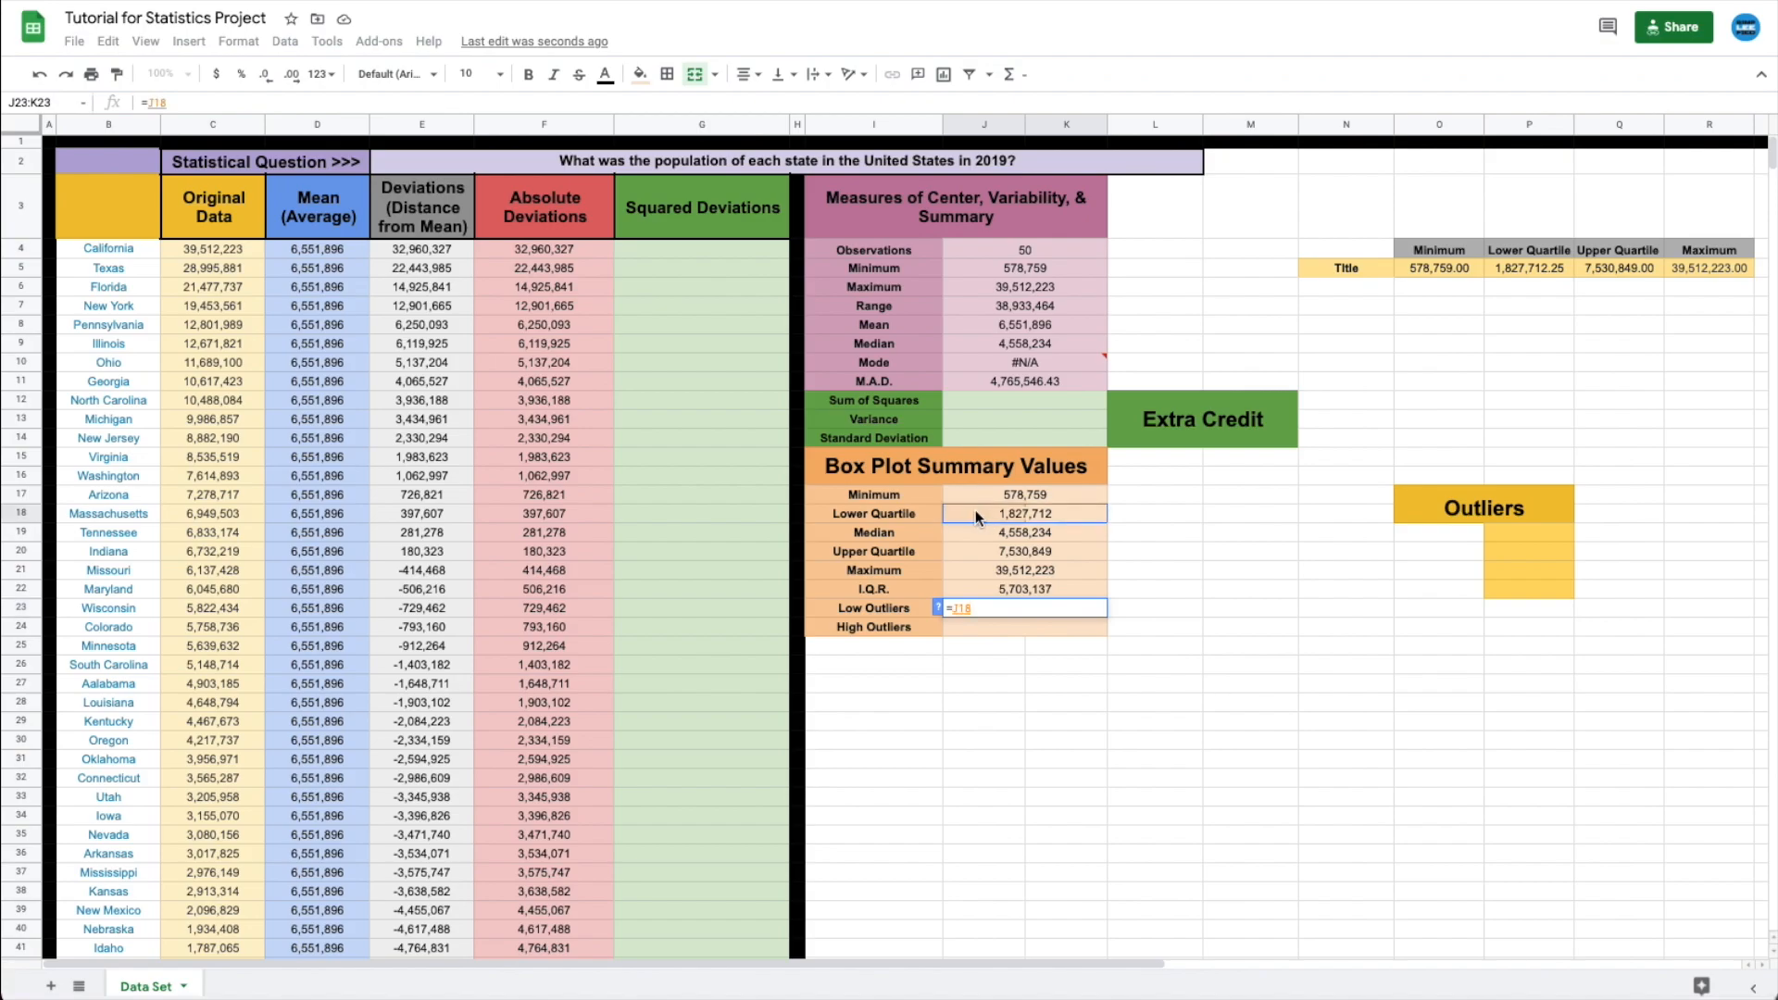
{"action": "type", "text": "-"}
{"action": "type", "text": "1.5"}
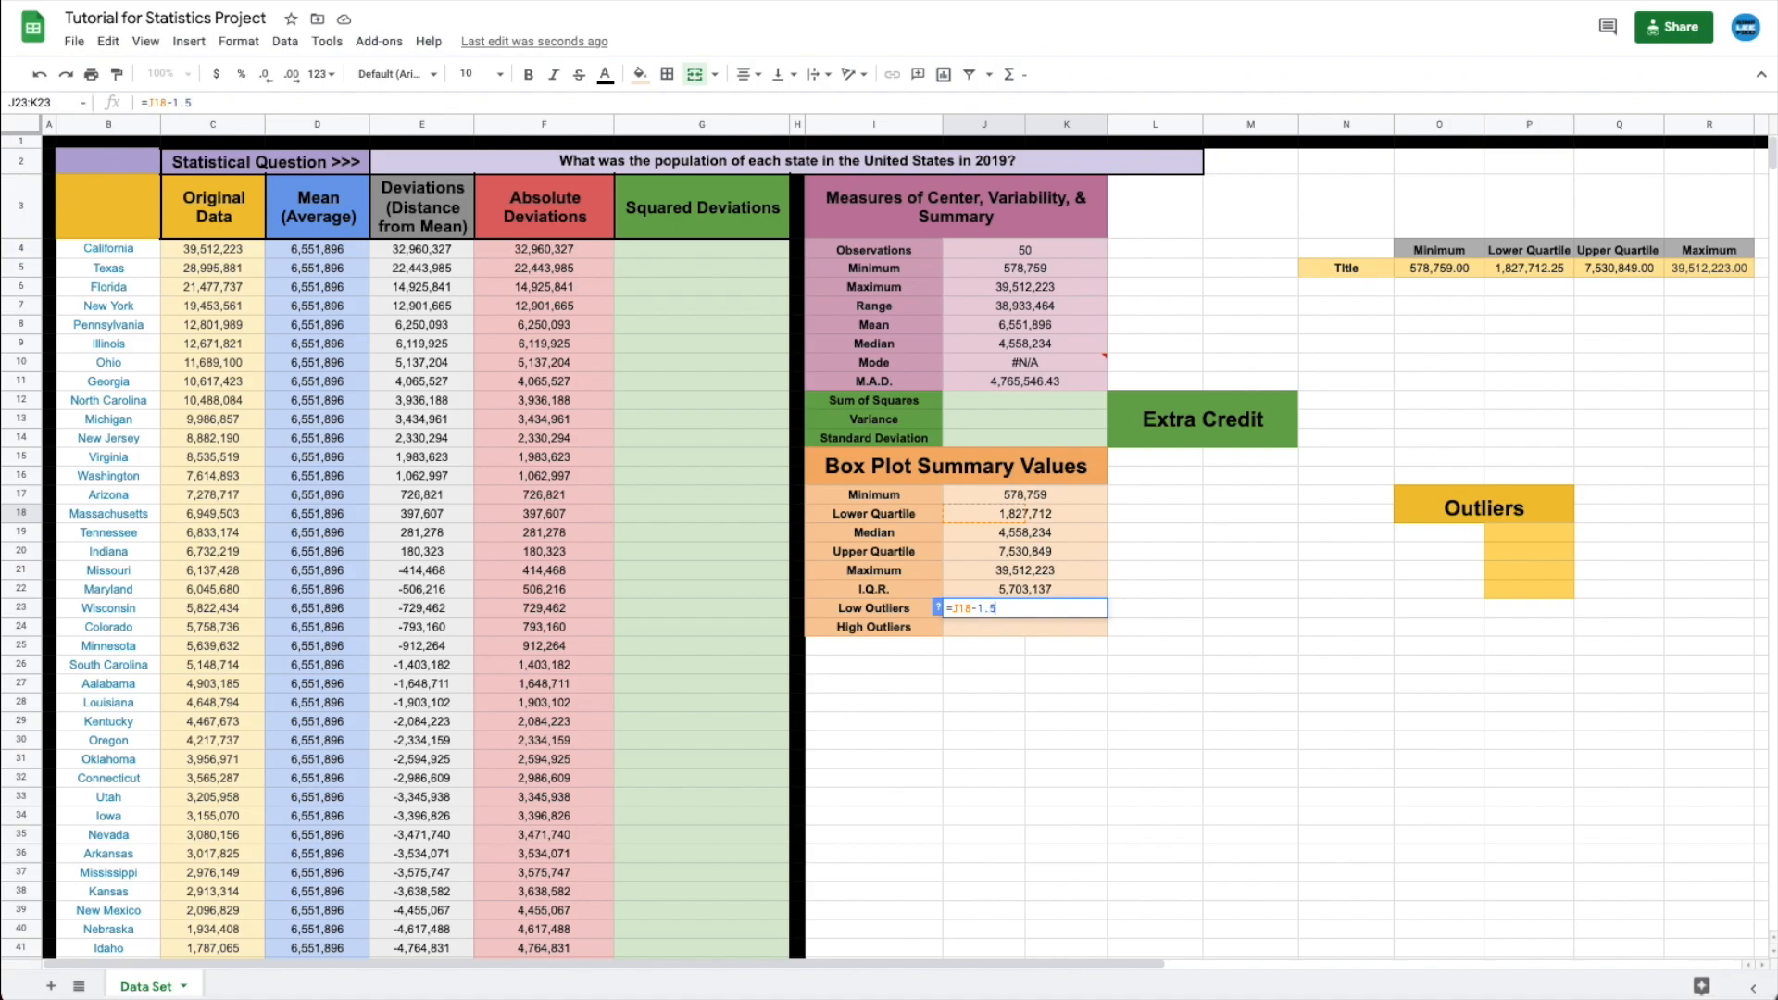
{"action": "type", "text": "*"}
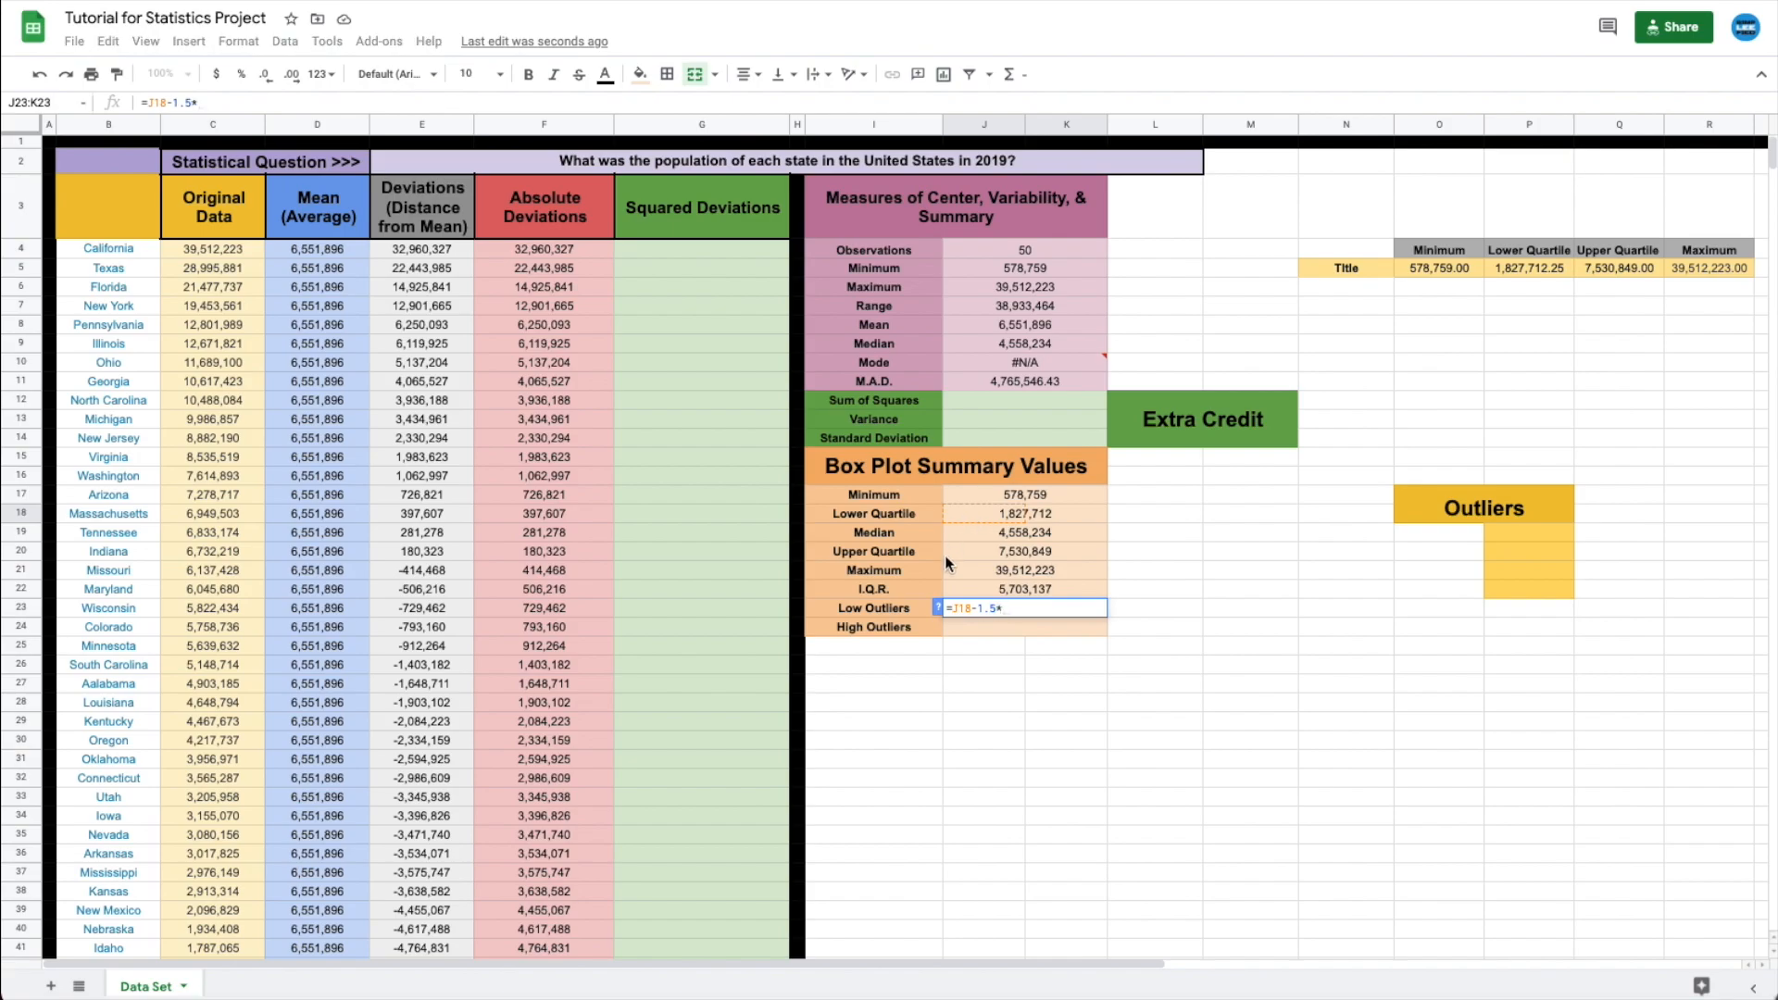
{"action": "left_click", "coordinate": [959, 586]}
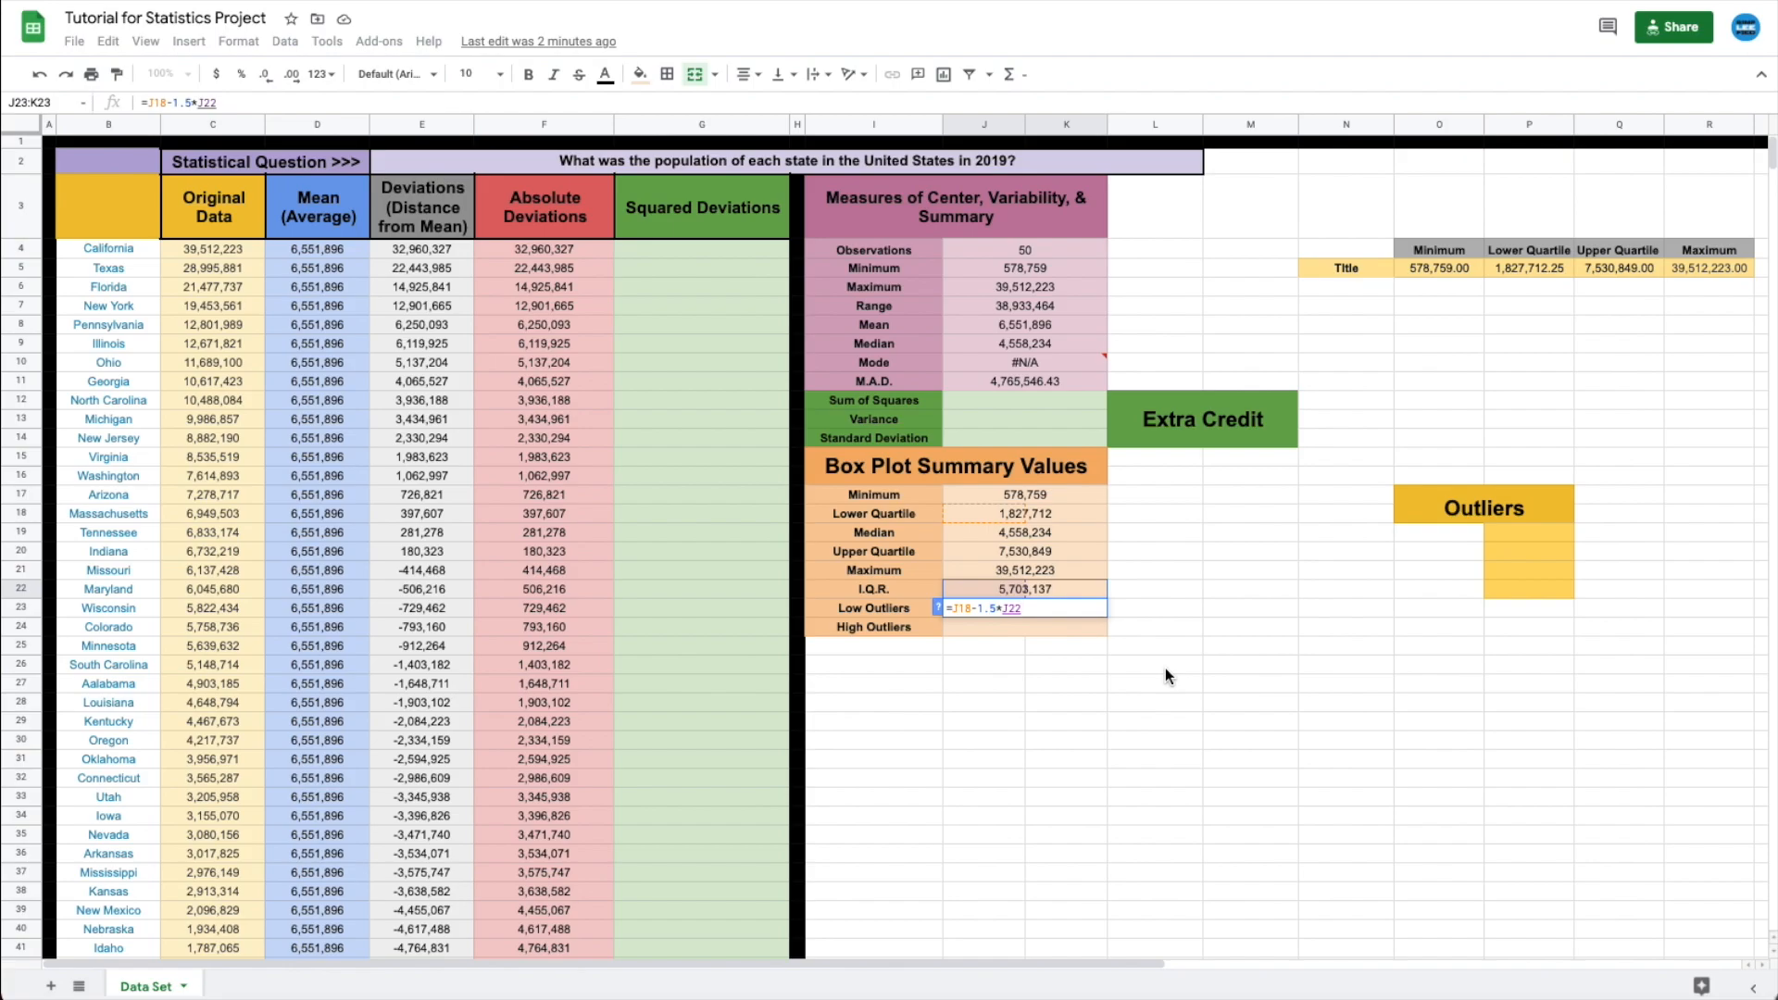
{"action": "key", "text": "Return"}
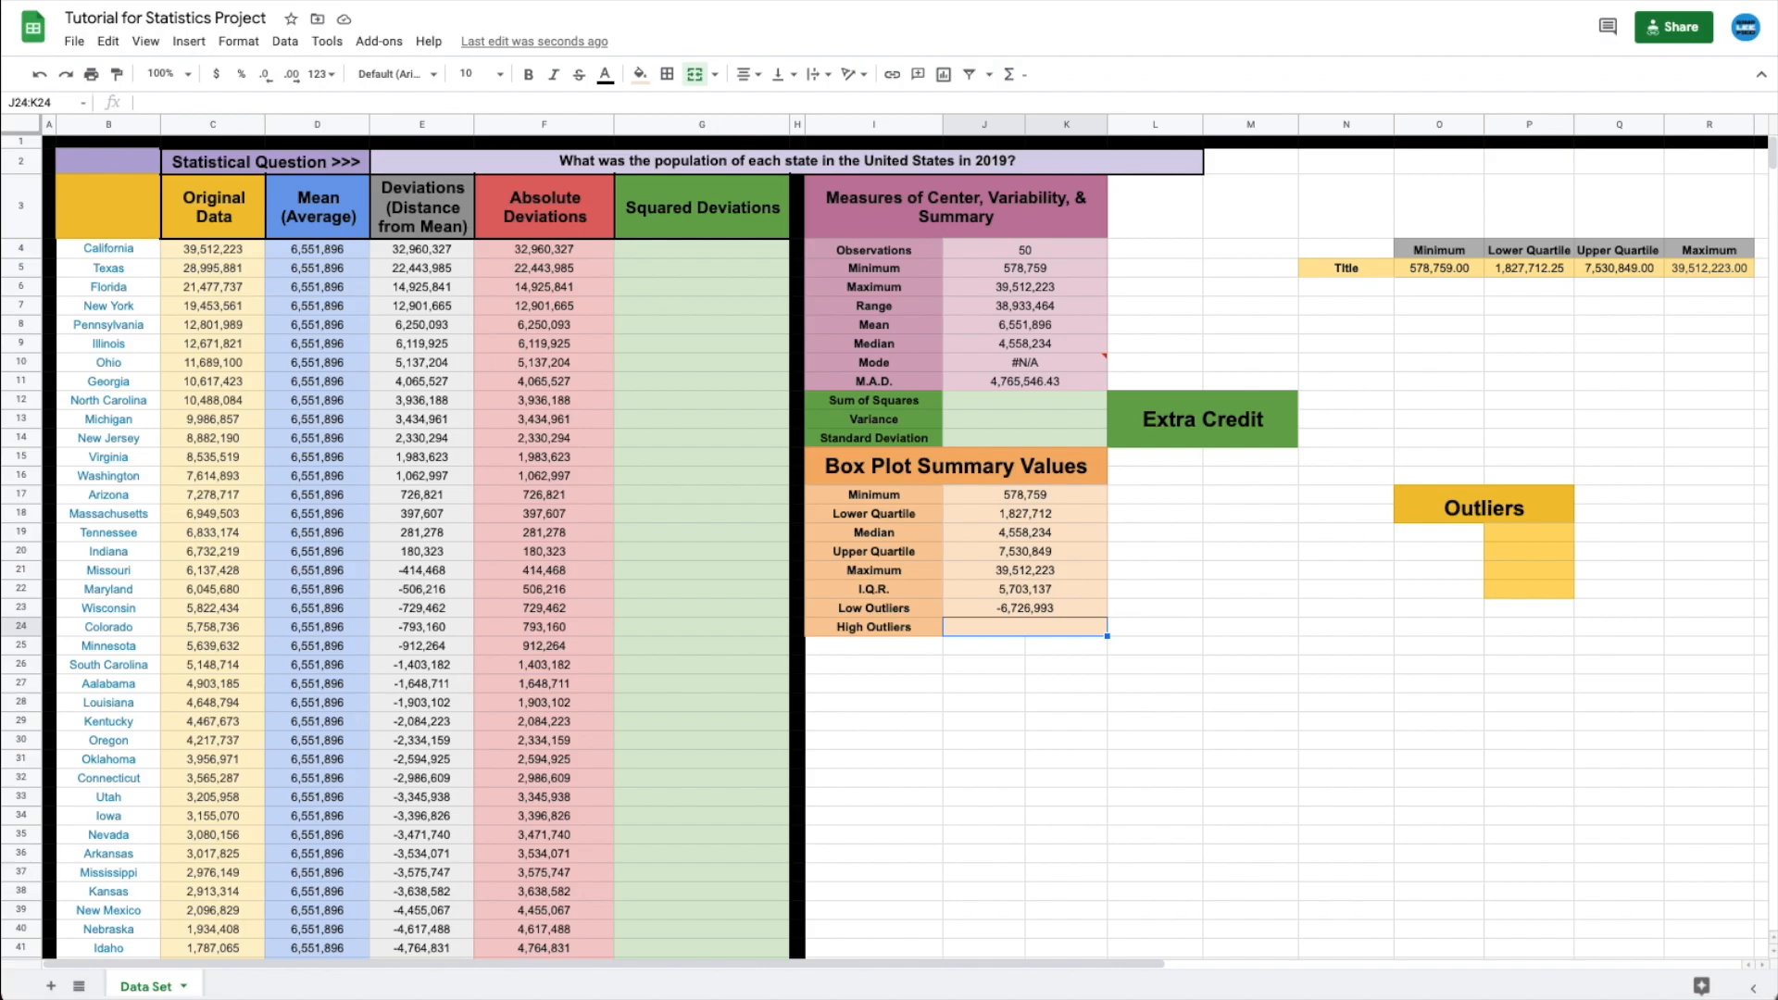
- Enter =J20+1.5*J22 in J24 so High Outliers shows 16,085,554
{"action": "type", "text": "="}
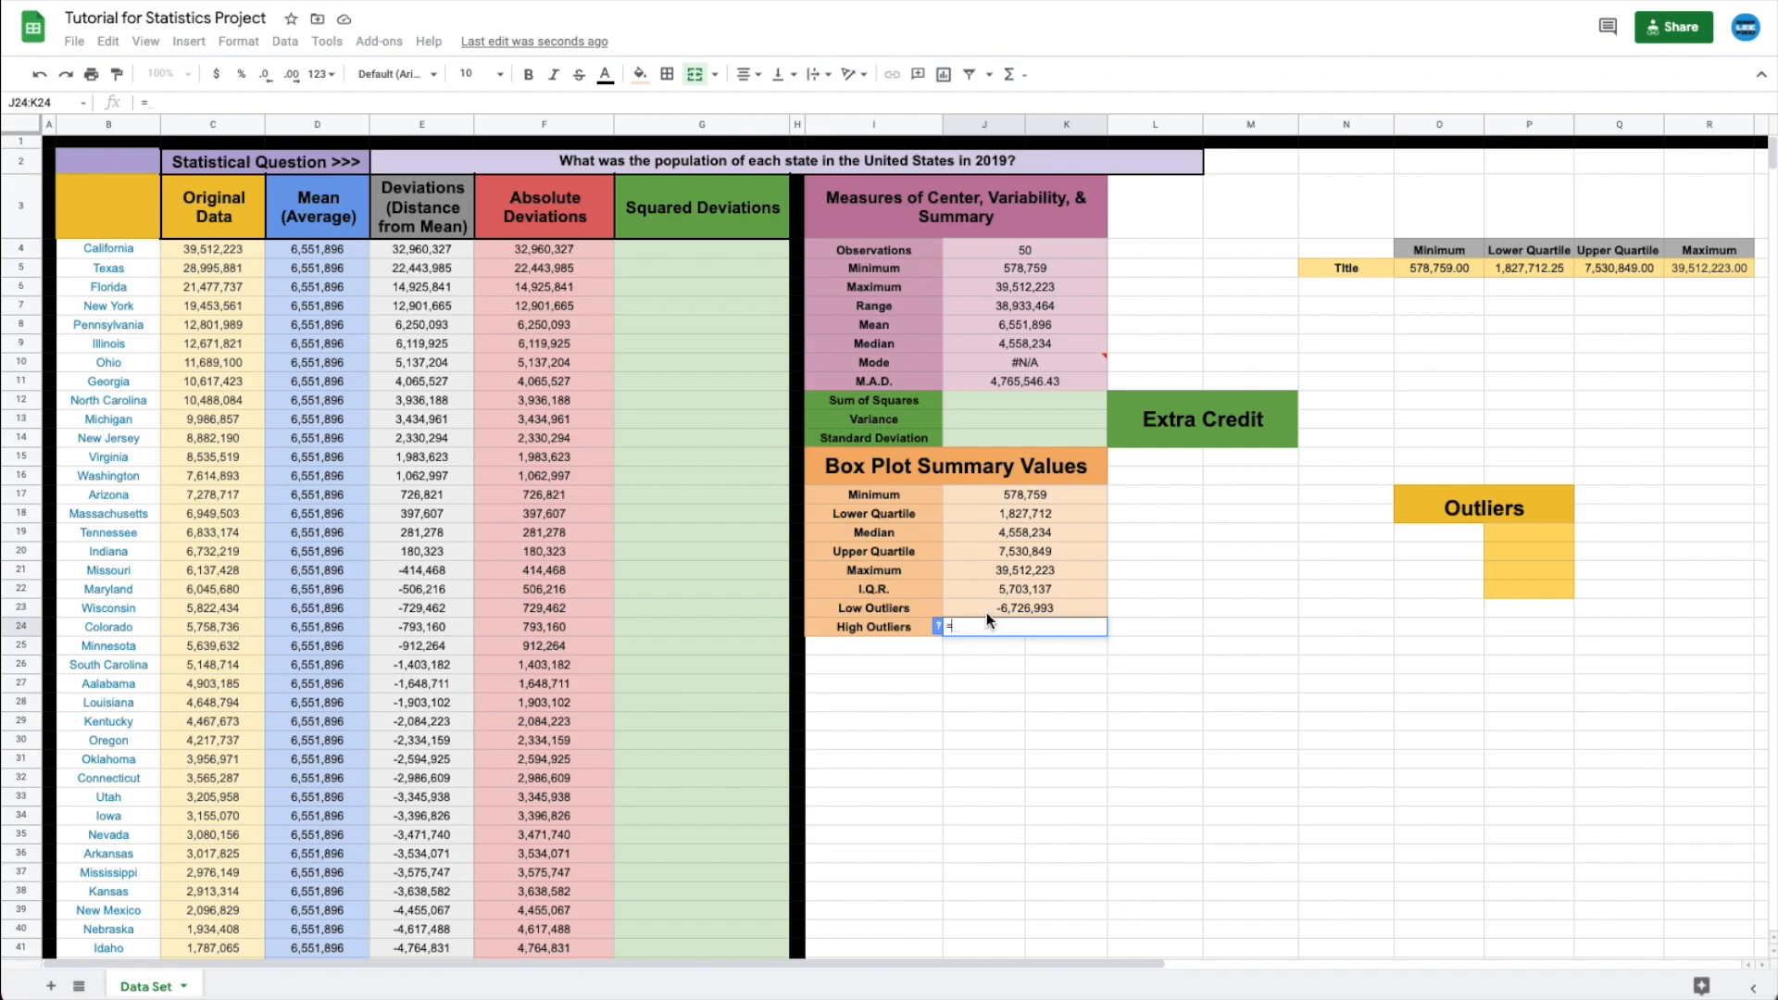
{"action": "left_click", "coordinate": [971, 551]}
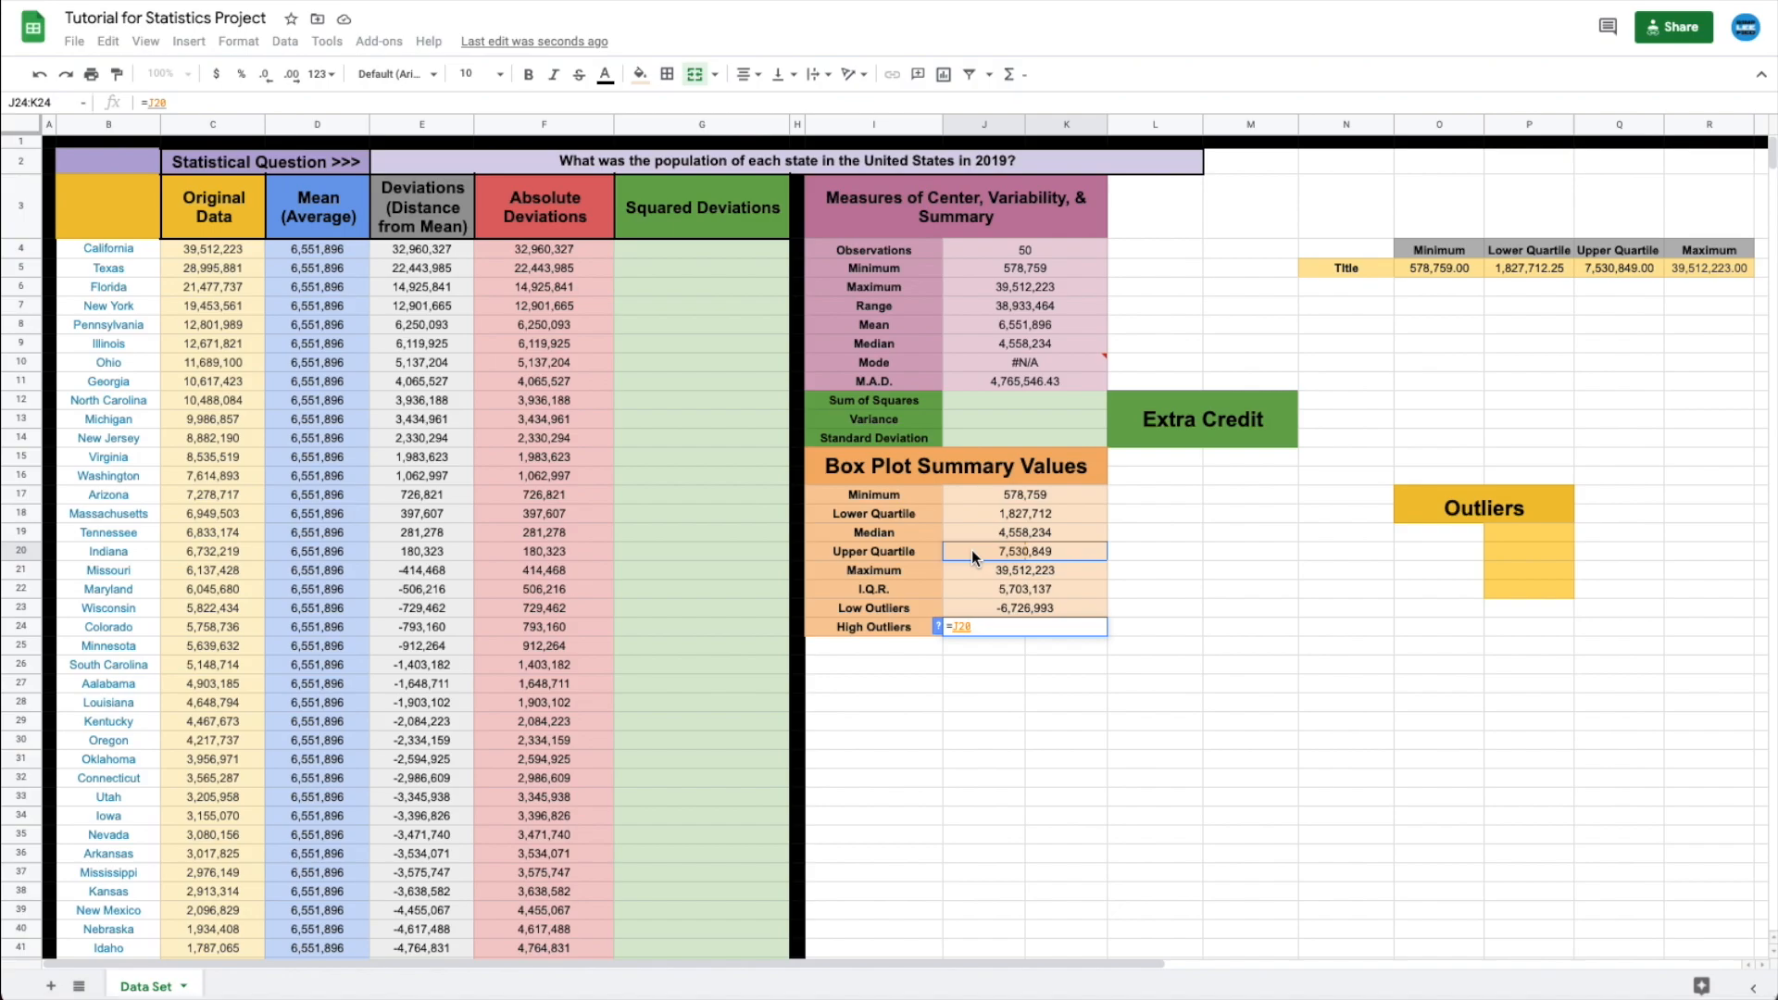
{"action": "type", "text": "+"}
{"action": "type", "text": "1.5"}
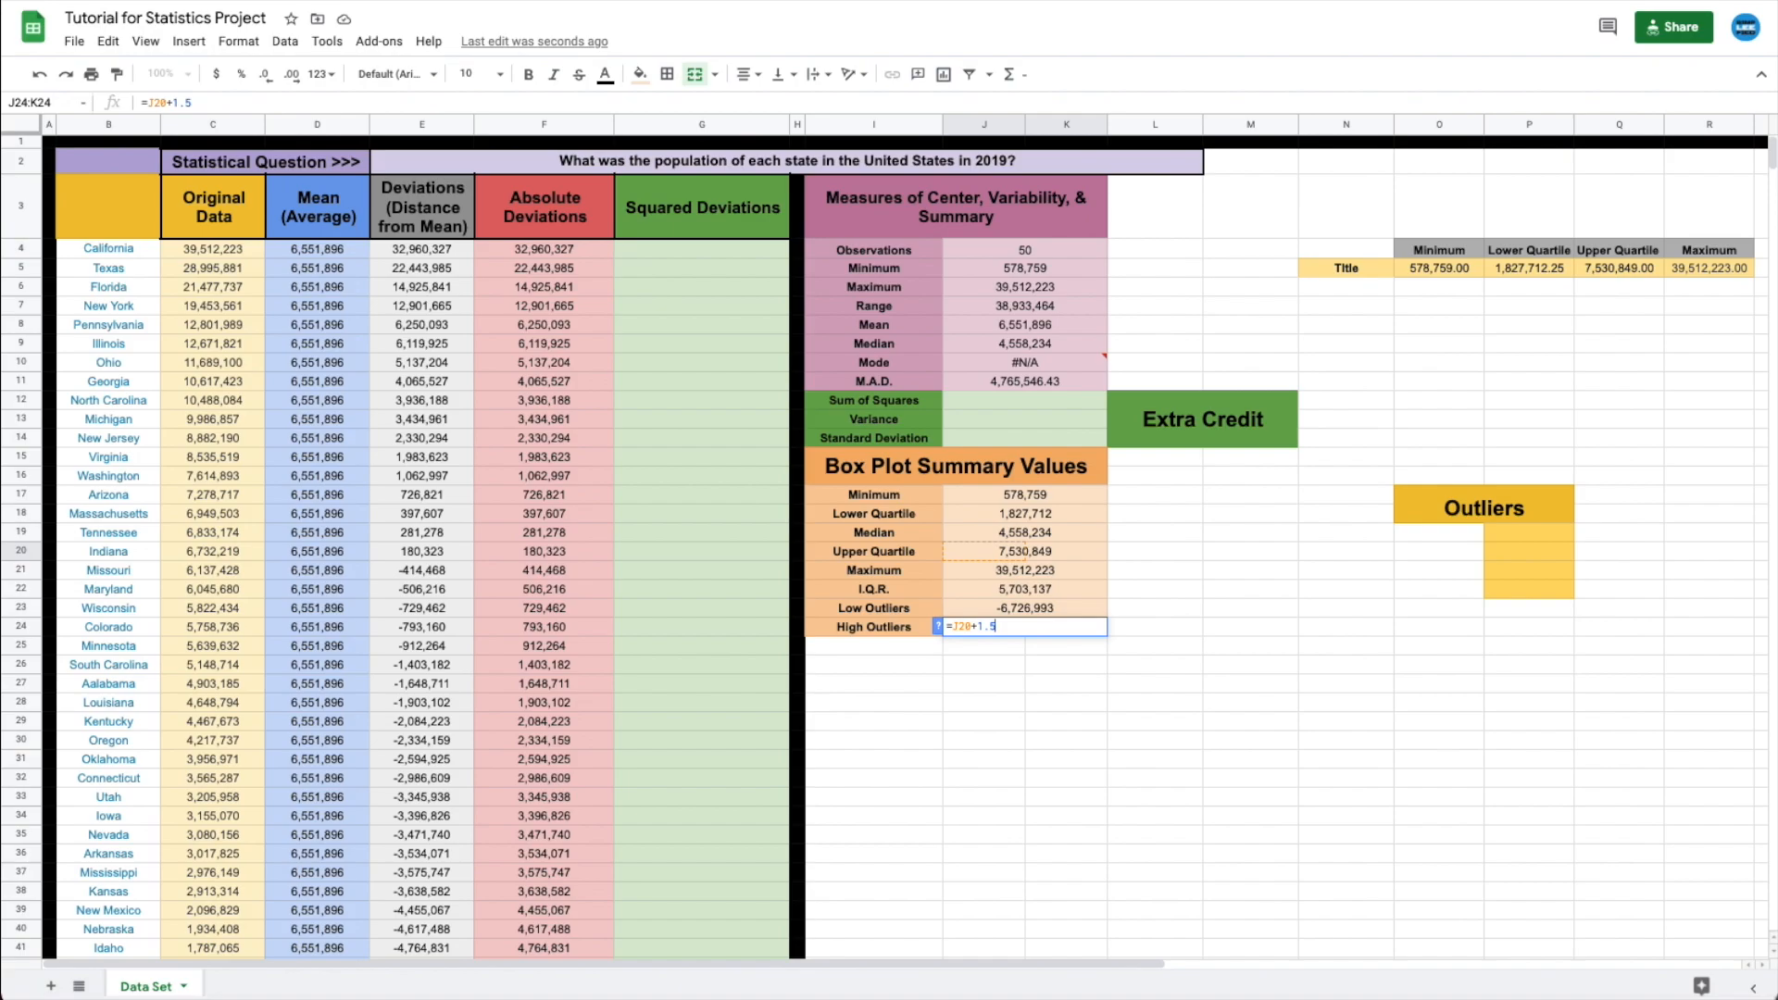
{"action": "type", "text": "*"}
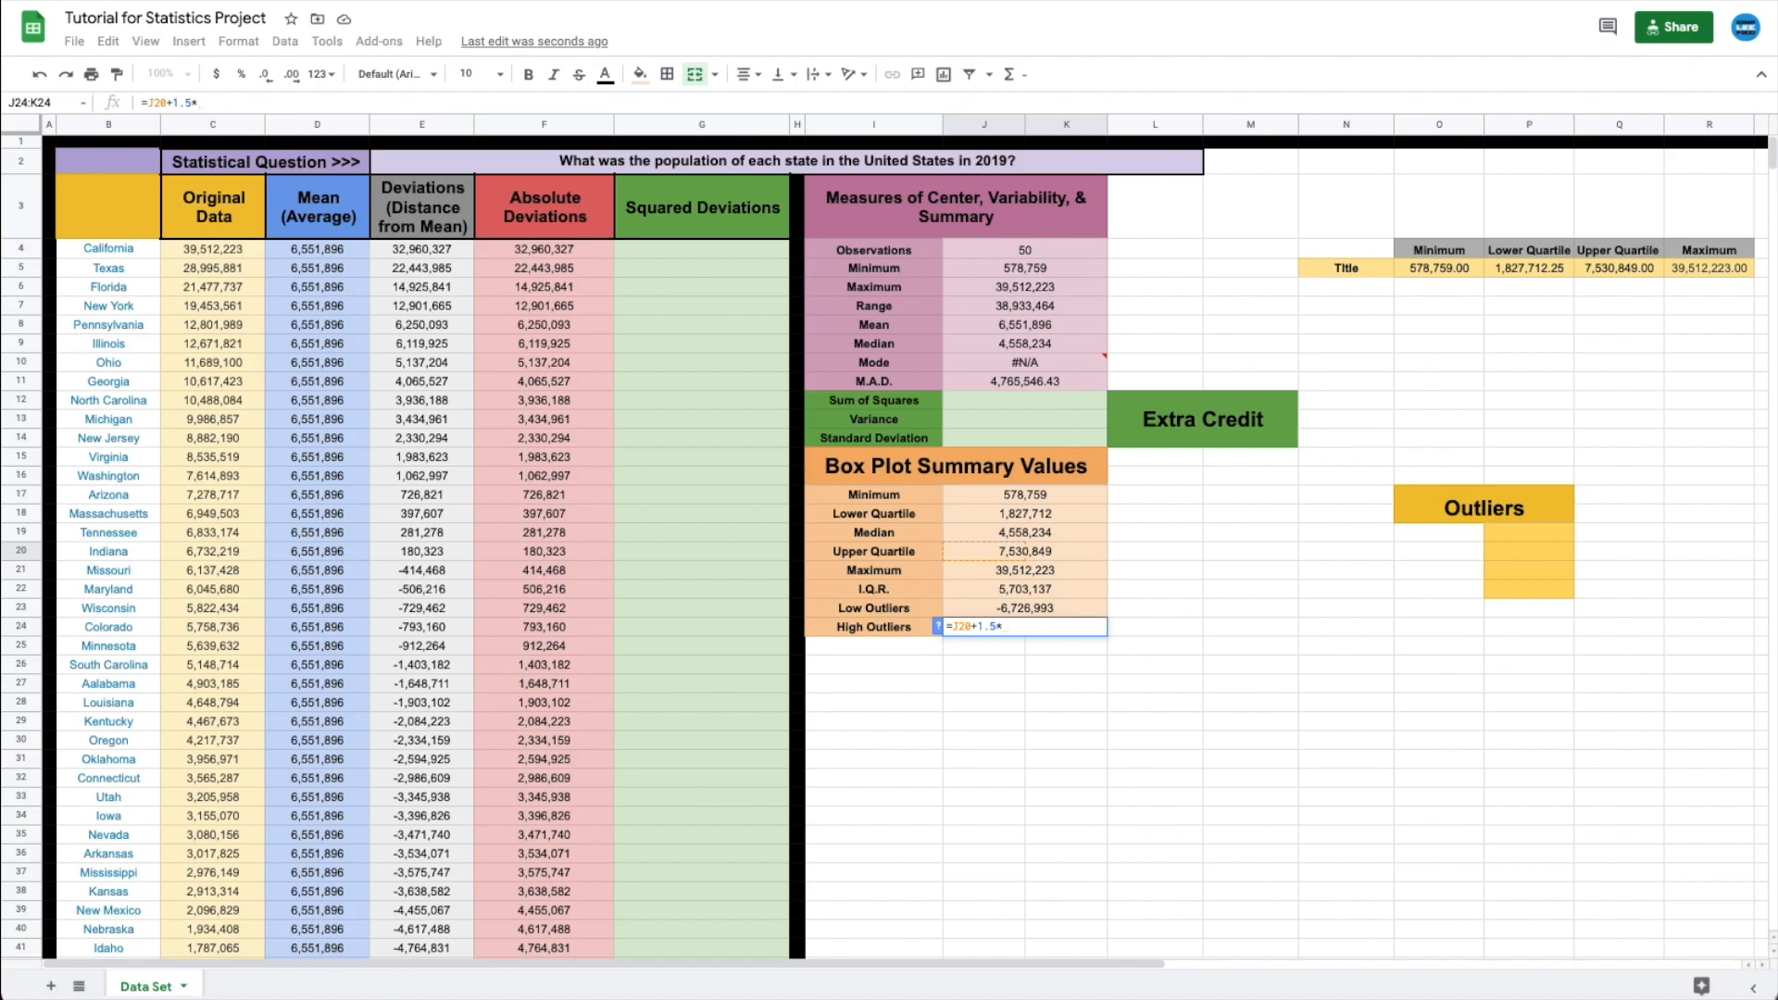
{"action": "left_click", "coordinate": [965, 592]}
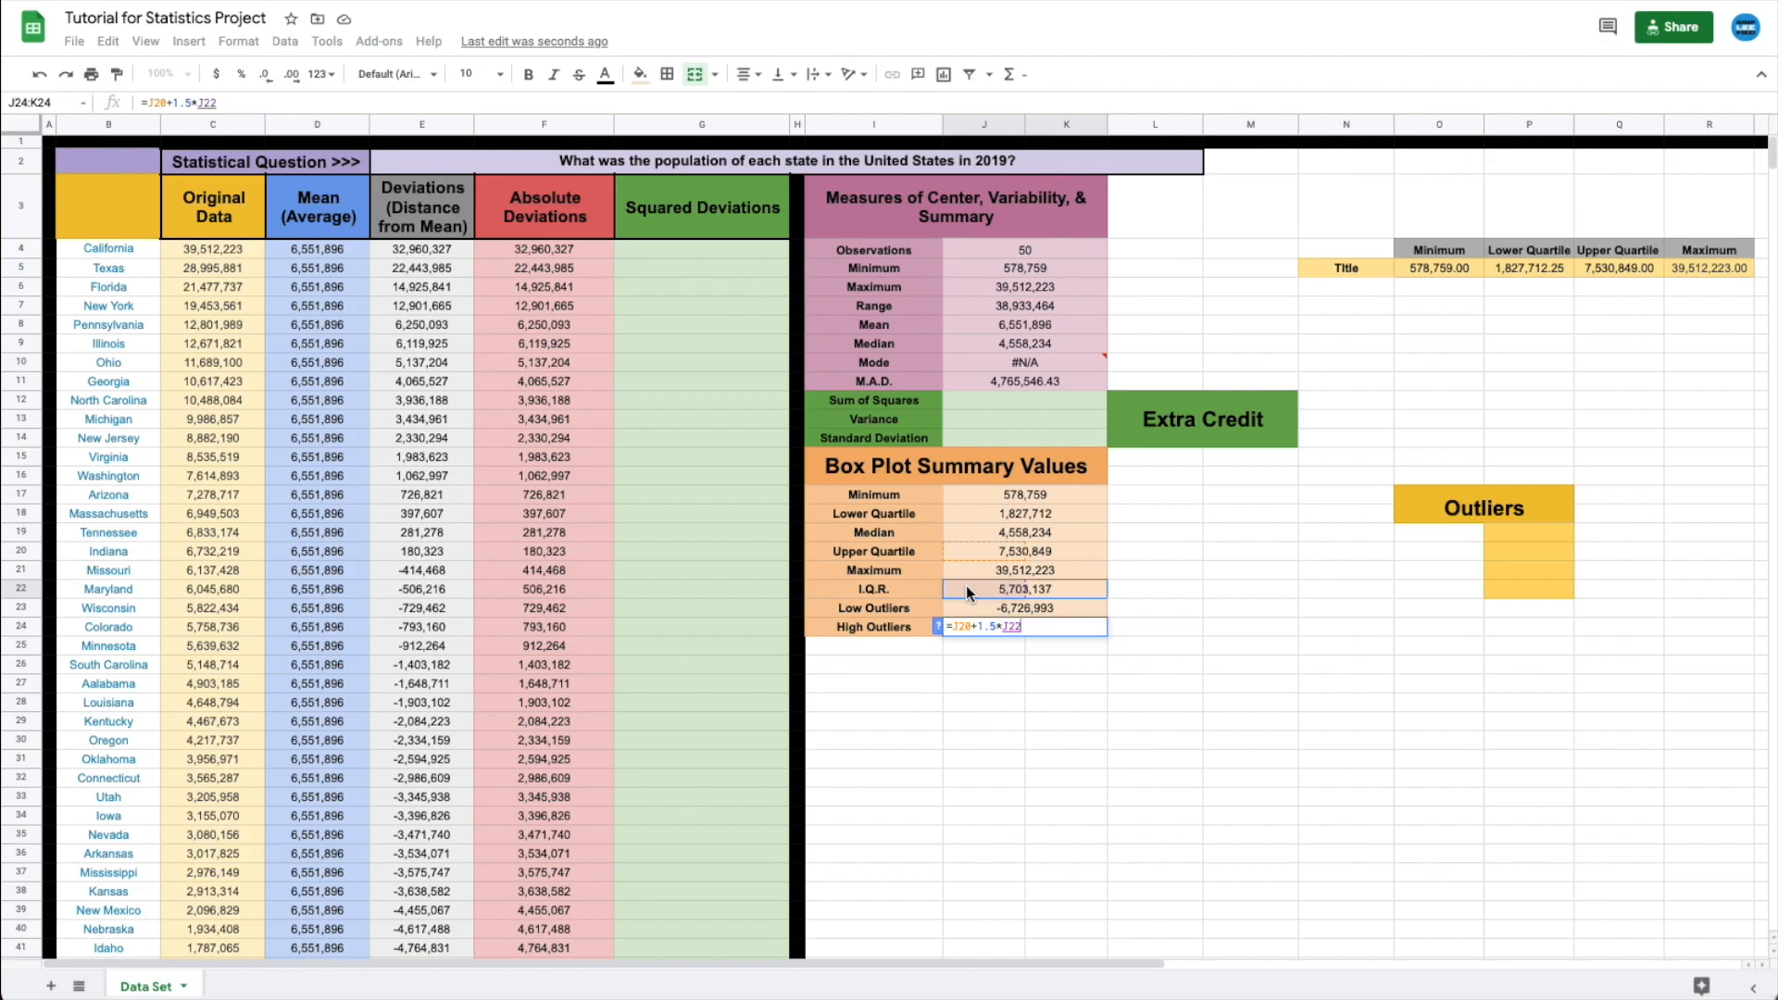
{"action": "key", "text": "Return"}
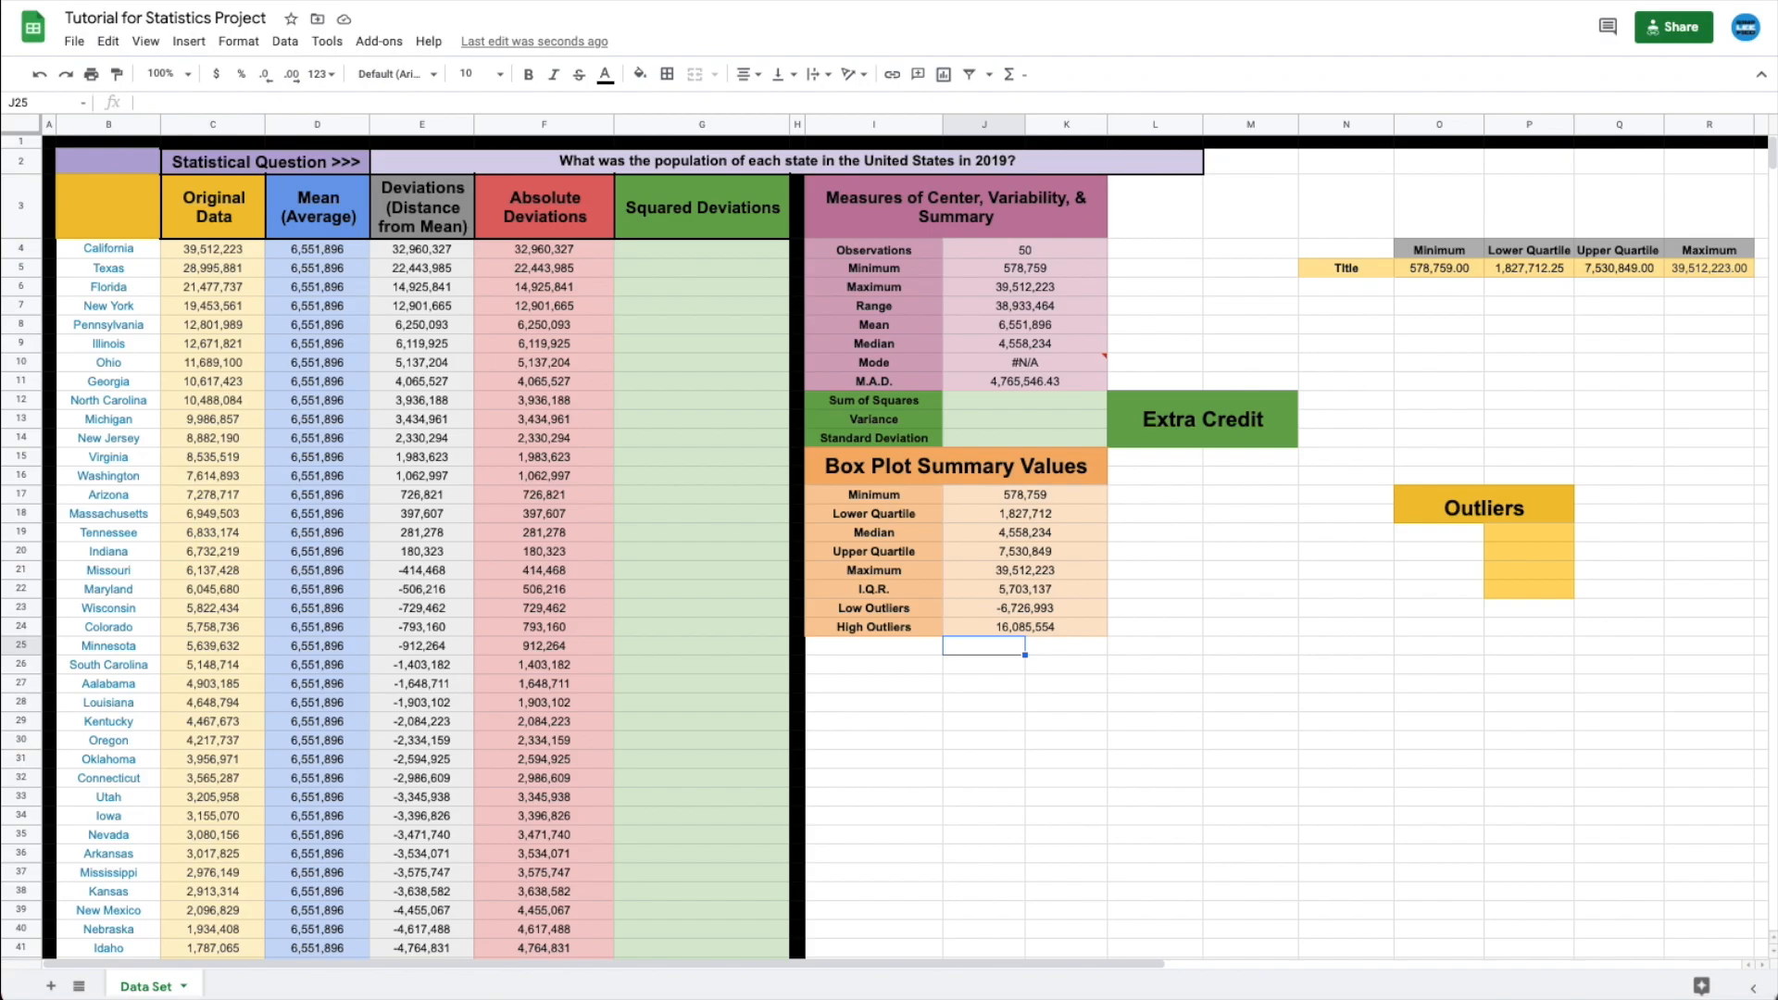
- List California, Texas, Florida and New York under the Outliers heading in O19:O22
{"action": "left_click", "coordinate": [1432, 534]}
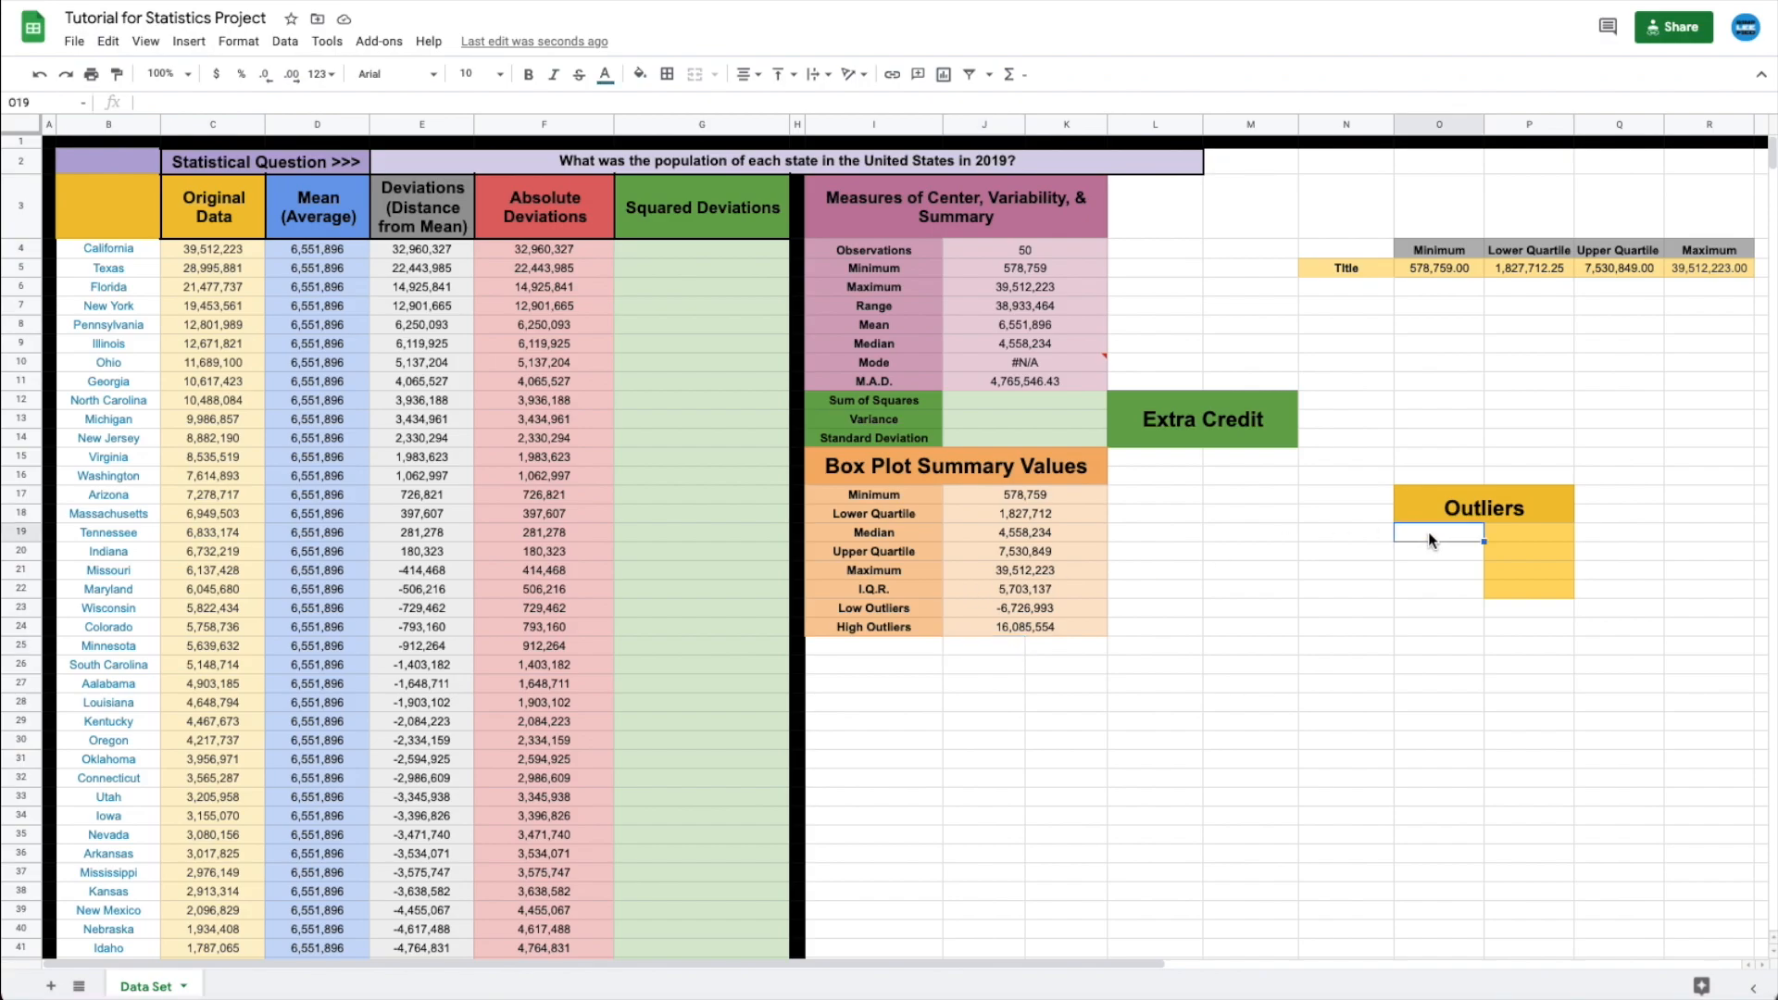
{"action": "type", "text": "California"}
{"action": "key", "text": "Return"}
{"action": "type", "text": "Texas"}
{"action": "key", "text": "Return"}
{"action": "type", "text": "New York"}
{"action": "key", "text": "Return"}
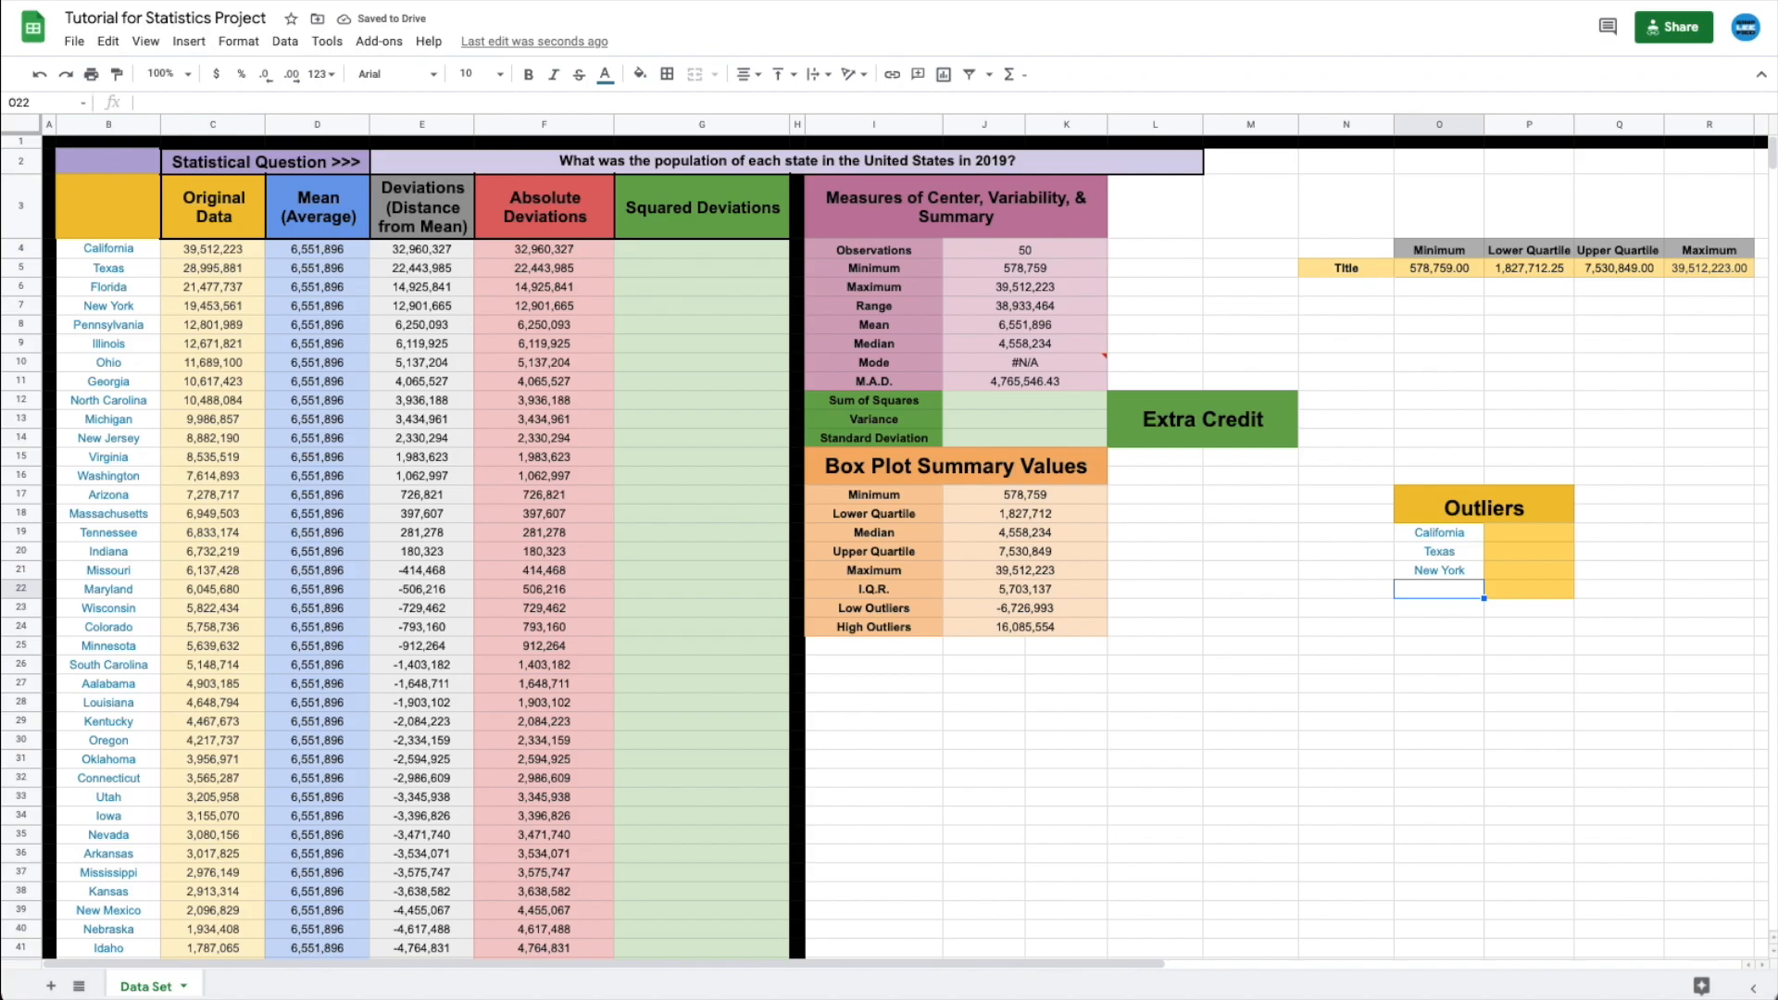
{"action": "left_click", "coordinate": [1425, 570]}
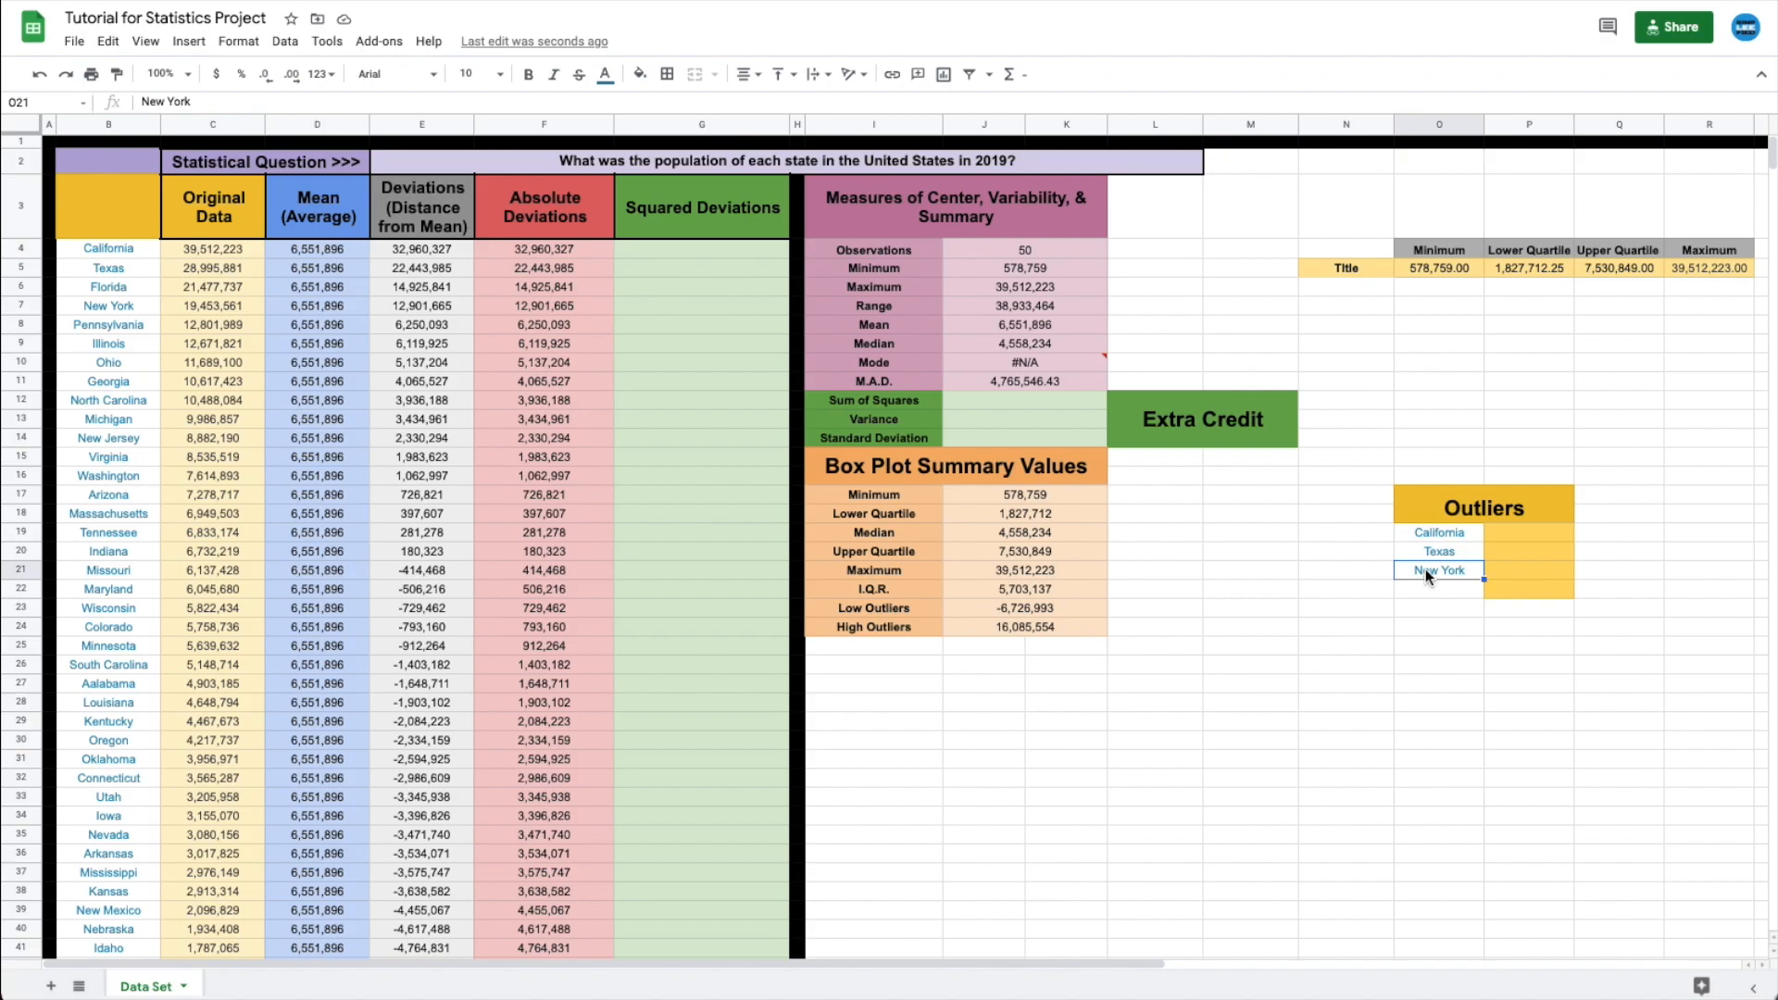
{"action": "key", "text": "Delete"}
{"action": "type", "text": "Florida"}
{"action": "key", "text": "Return"}
{"action": "type", "text": "New York"}
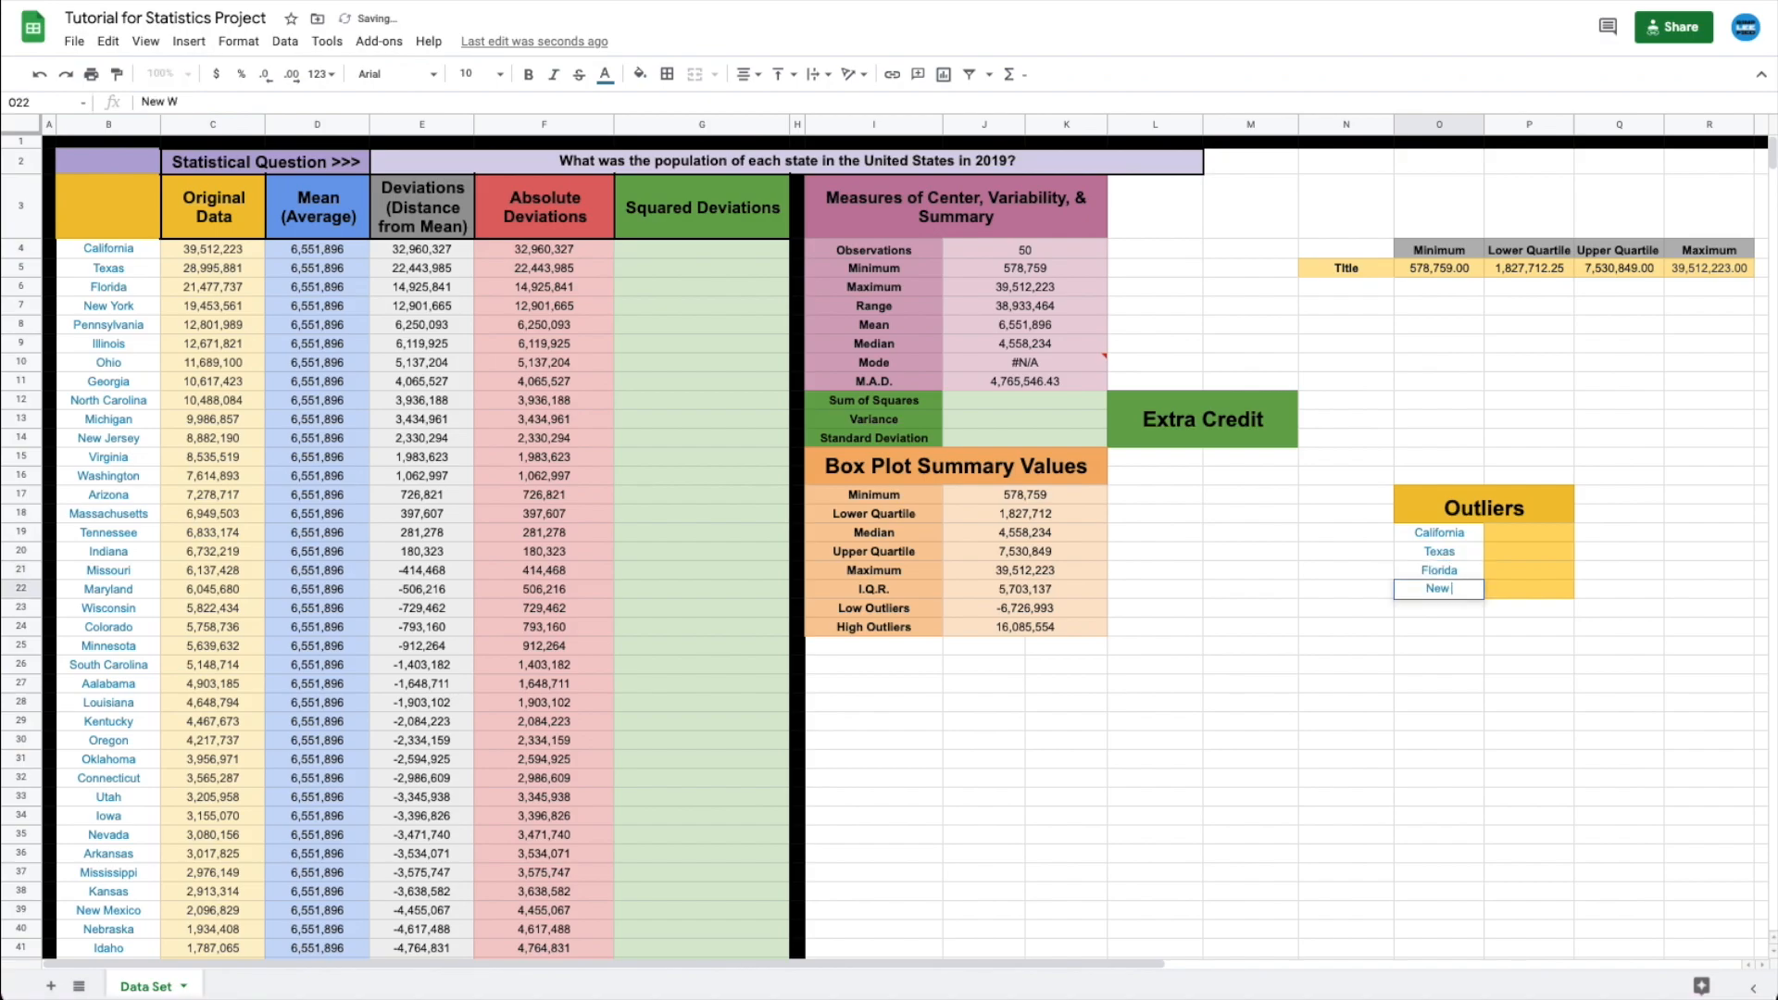
{"action": "key", "text": "Return"}
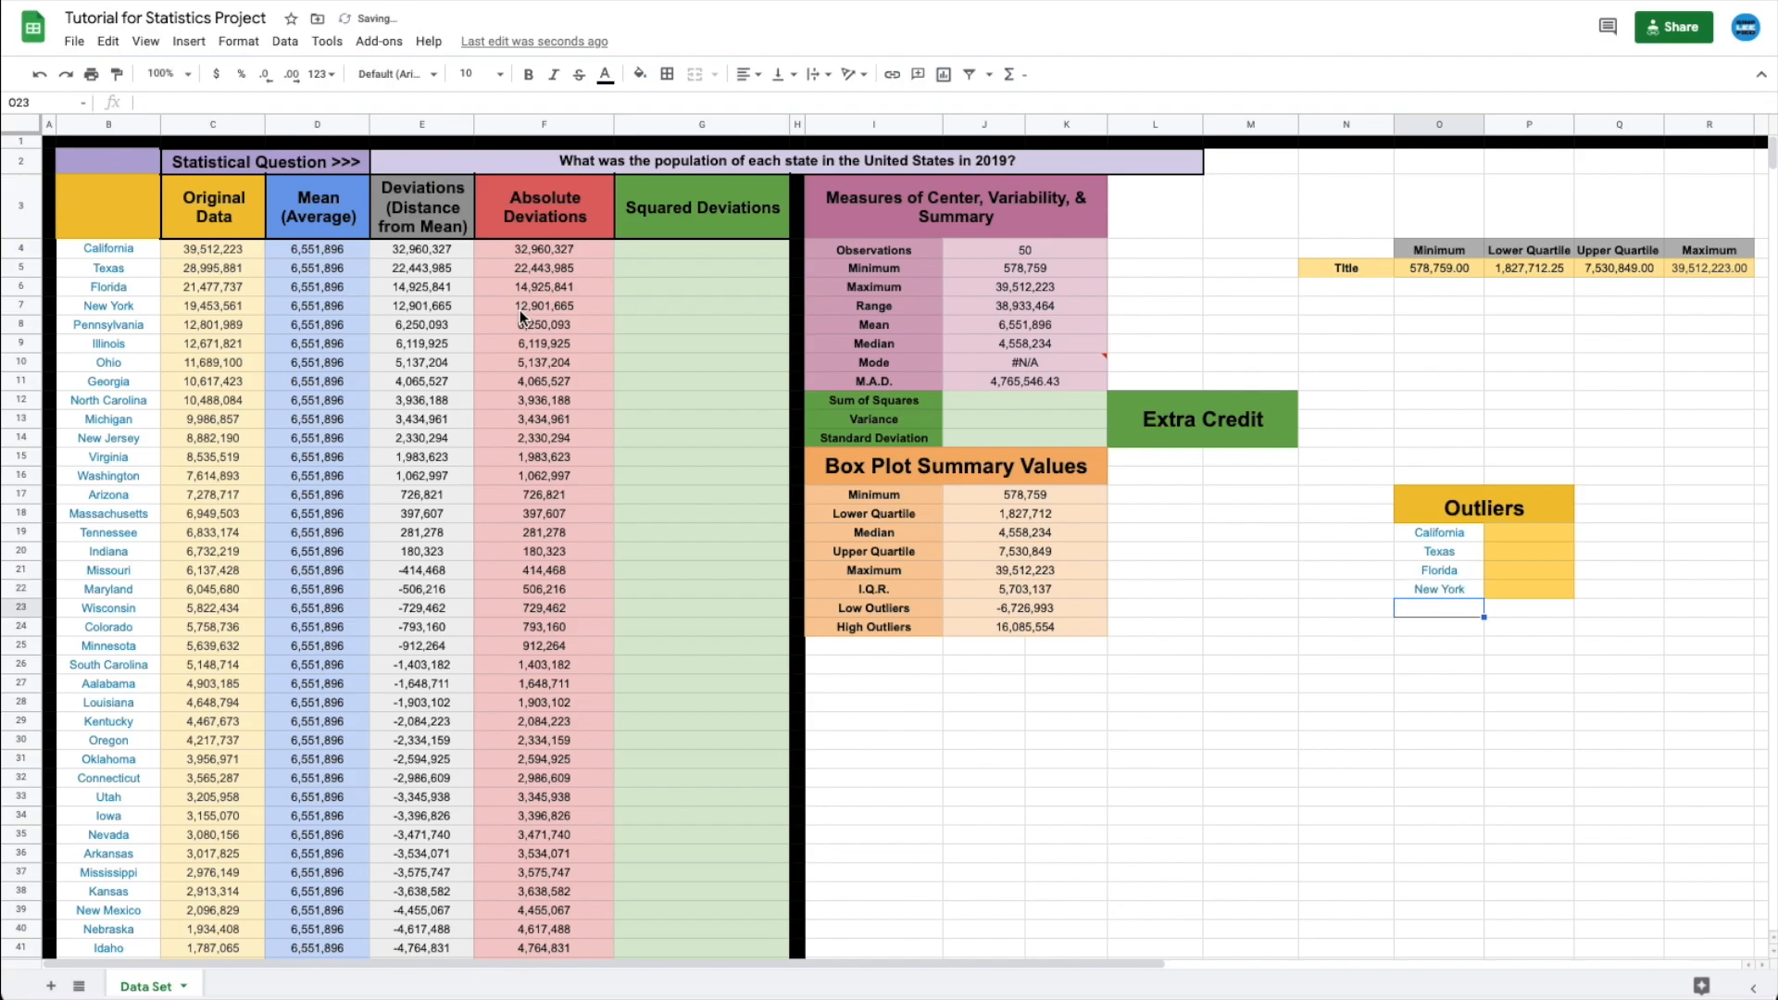
- Copy the four populations from C4:C7 and paste them beside the names at P19
{"action": "left_click_drag", "start_coordinate": [204, 260], "coordinate": [208, 303]}
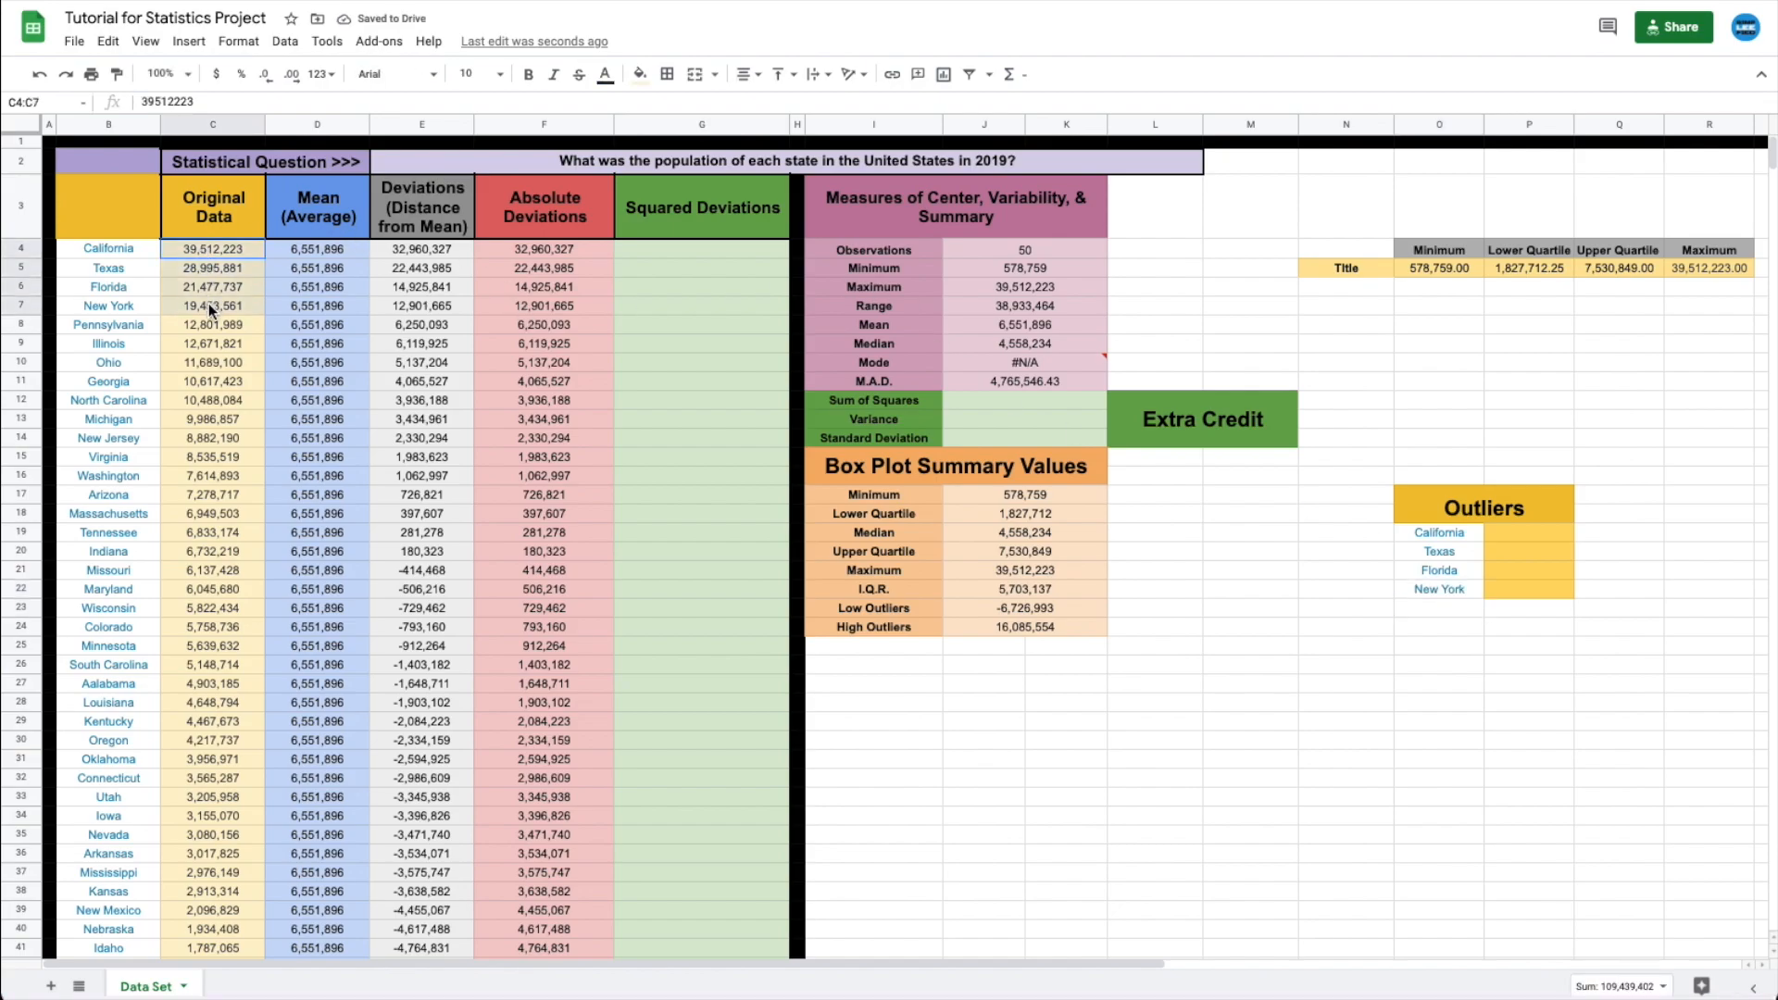
{"action": "key", "text": "ctrl+c"}
{"action": "left_click", "coordinate": [1492, 536]}
{"action": "key", "text": "ctrl+v"}
{"action": "left_click", "coordinate": [1426, 702]}
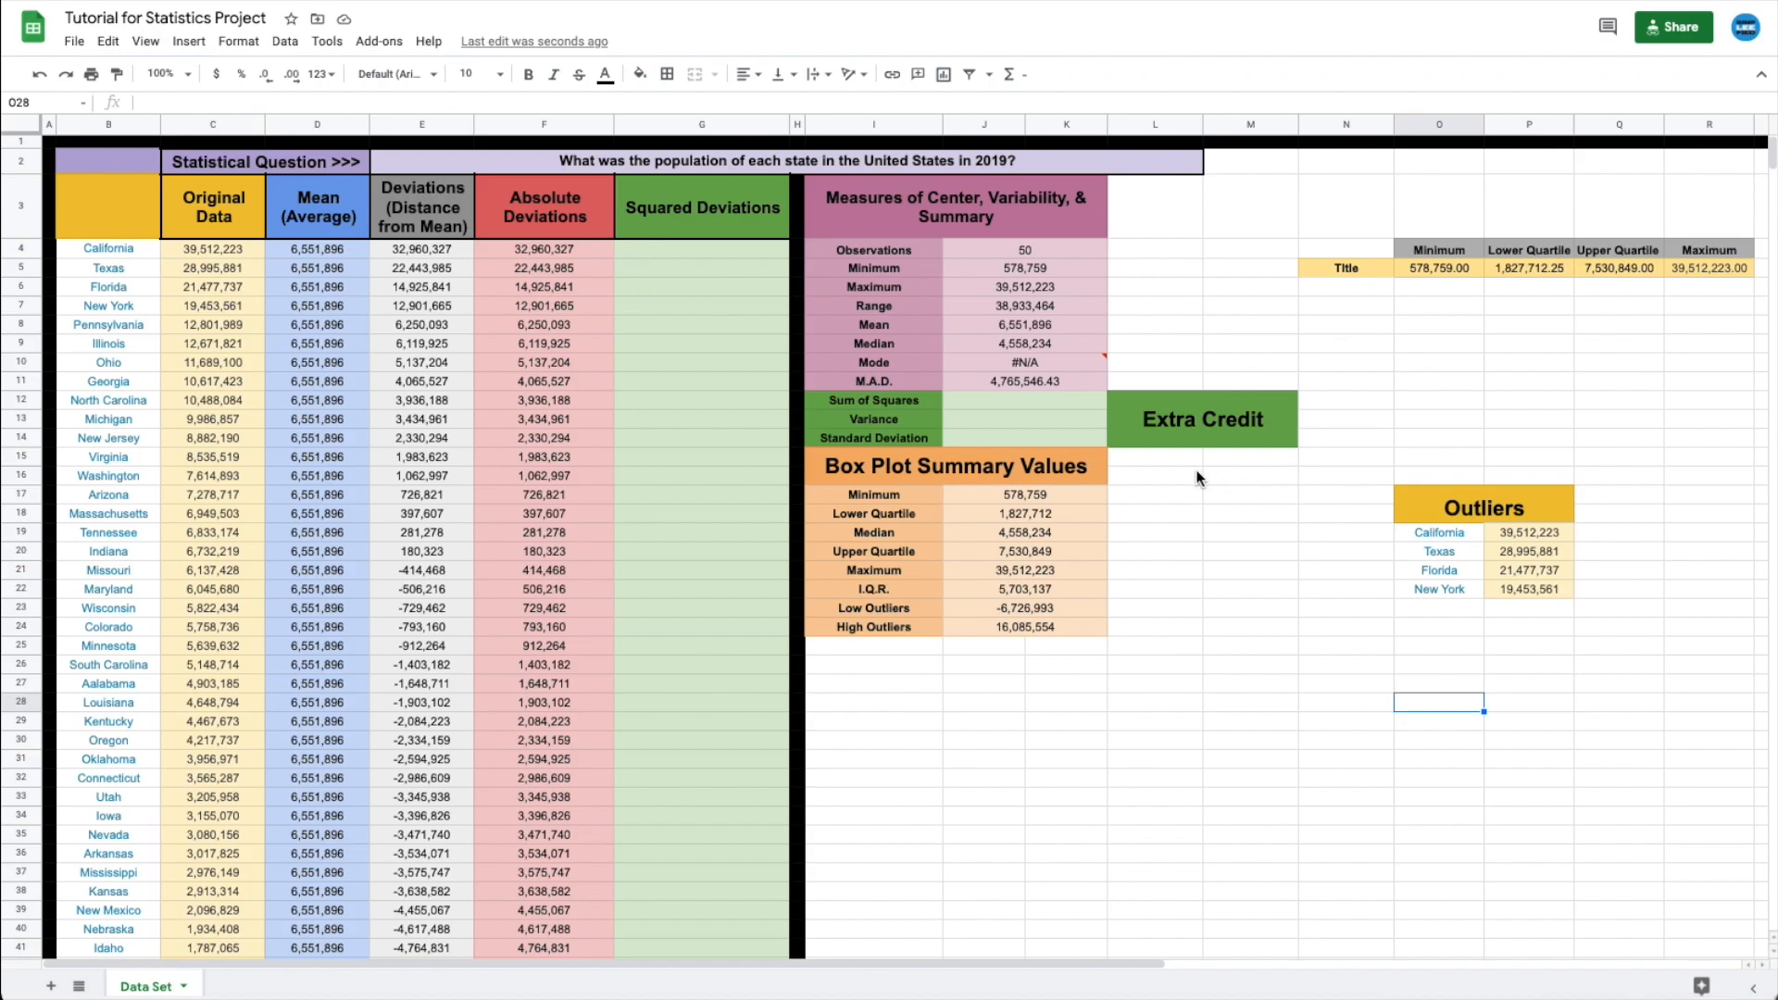
- Rename the Title cell N5 to '2019 State Populations'
{"action": "left_click", "coordinate": [1346, 358]}
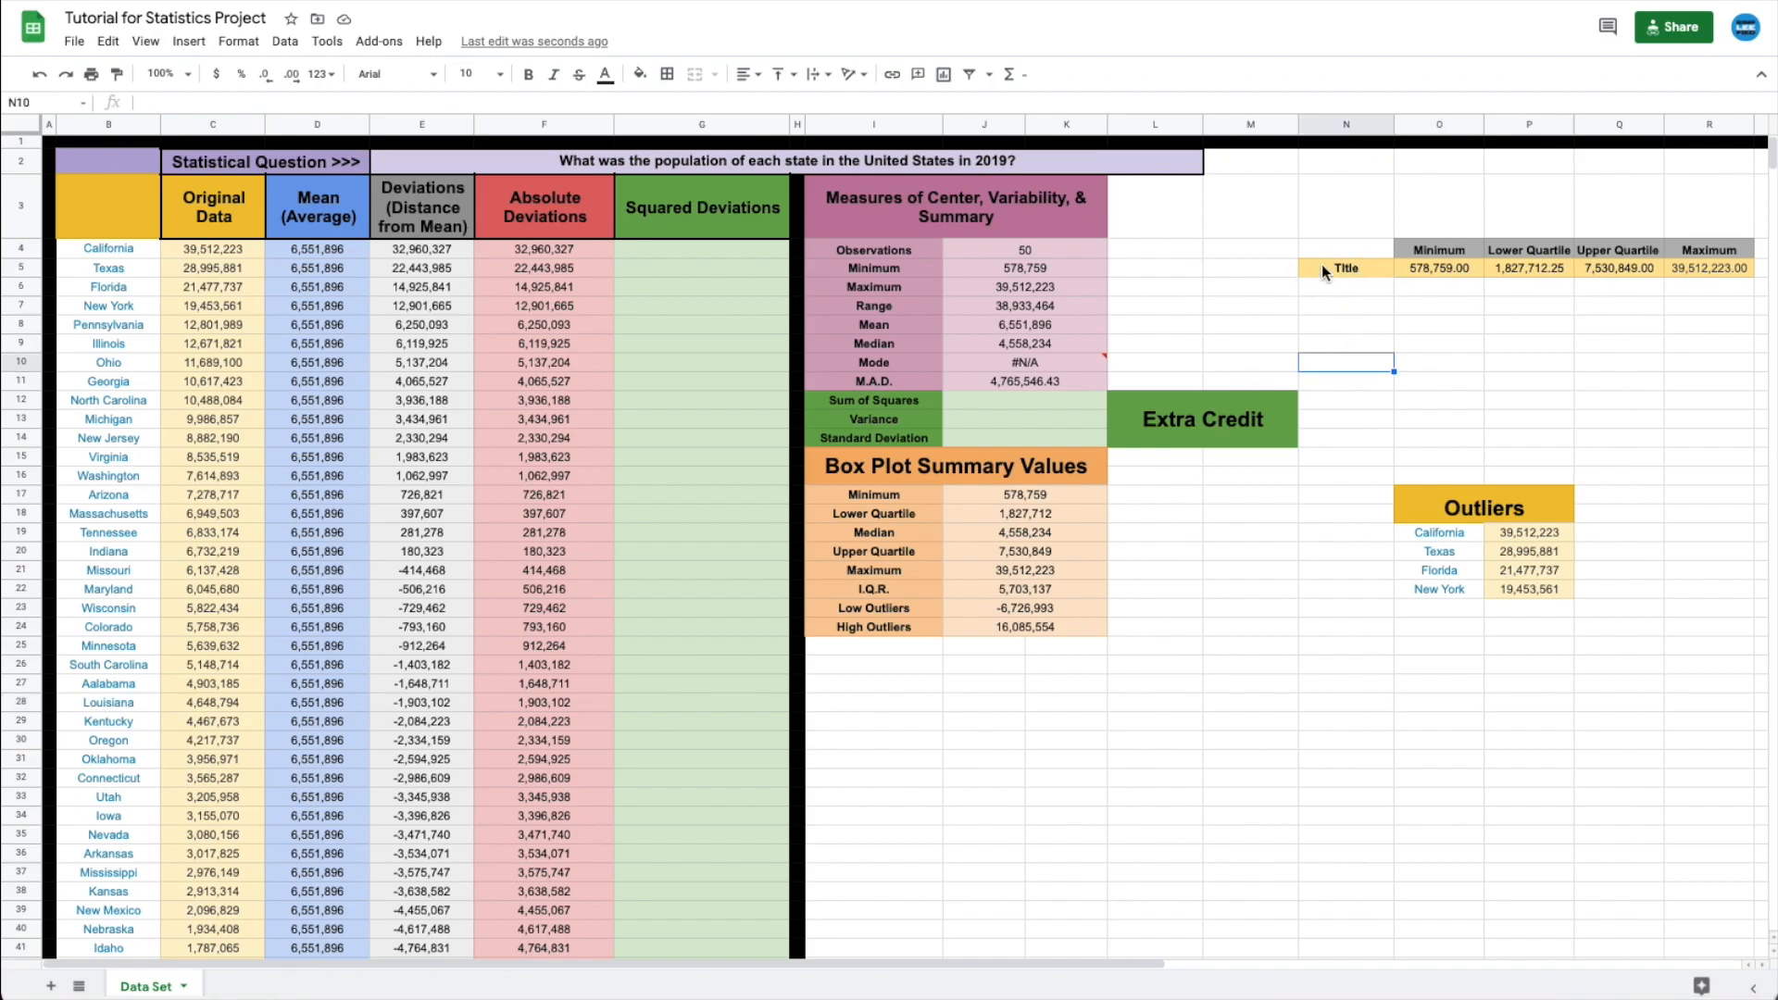
{"action": "left_click", "coordinate": [1358, 267]}
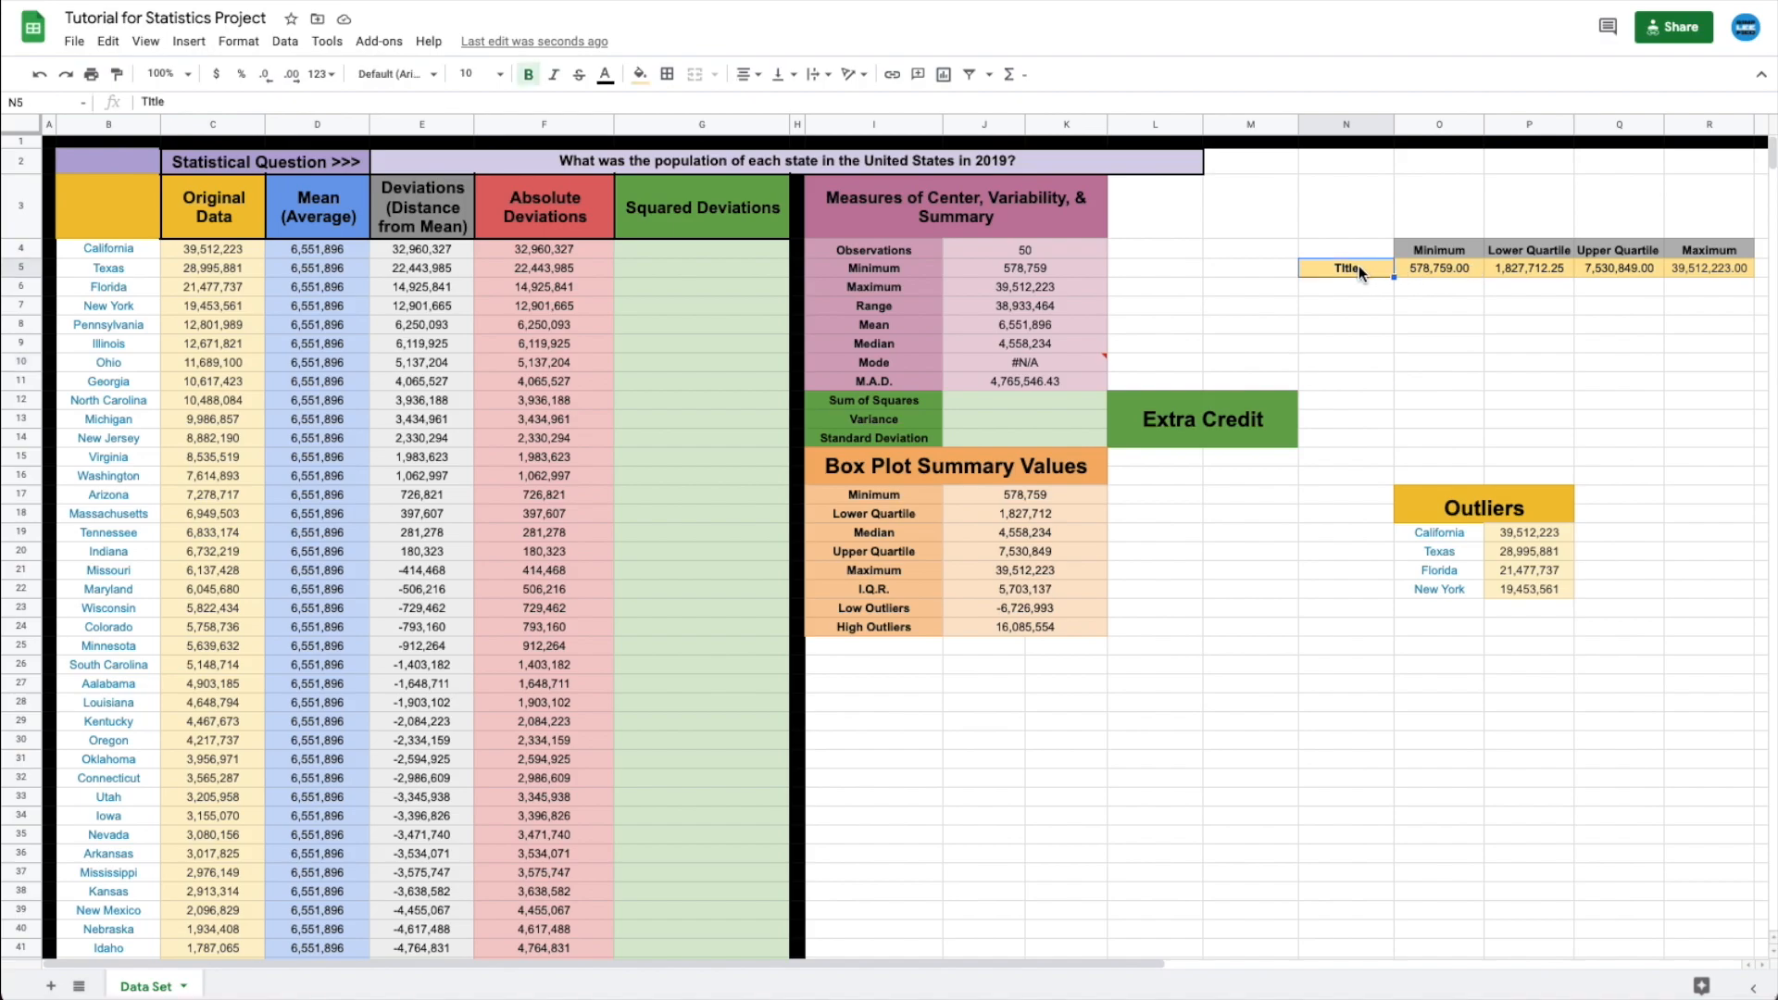
{"action": "type", "text": "2019 State Populations"}
{"action": "key", "text": "Return"}
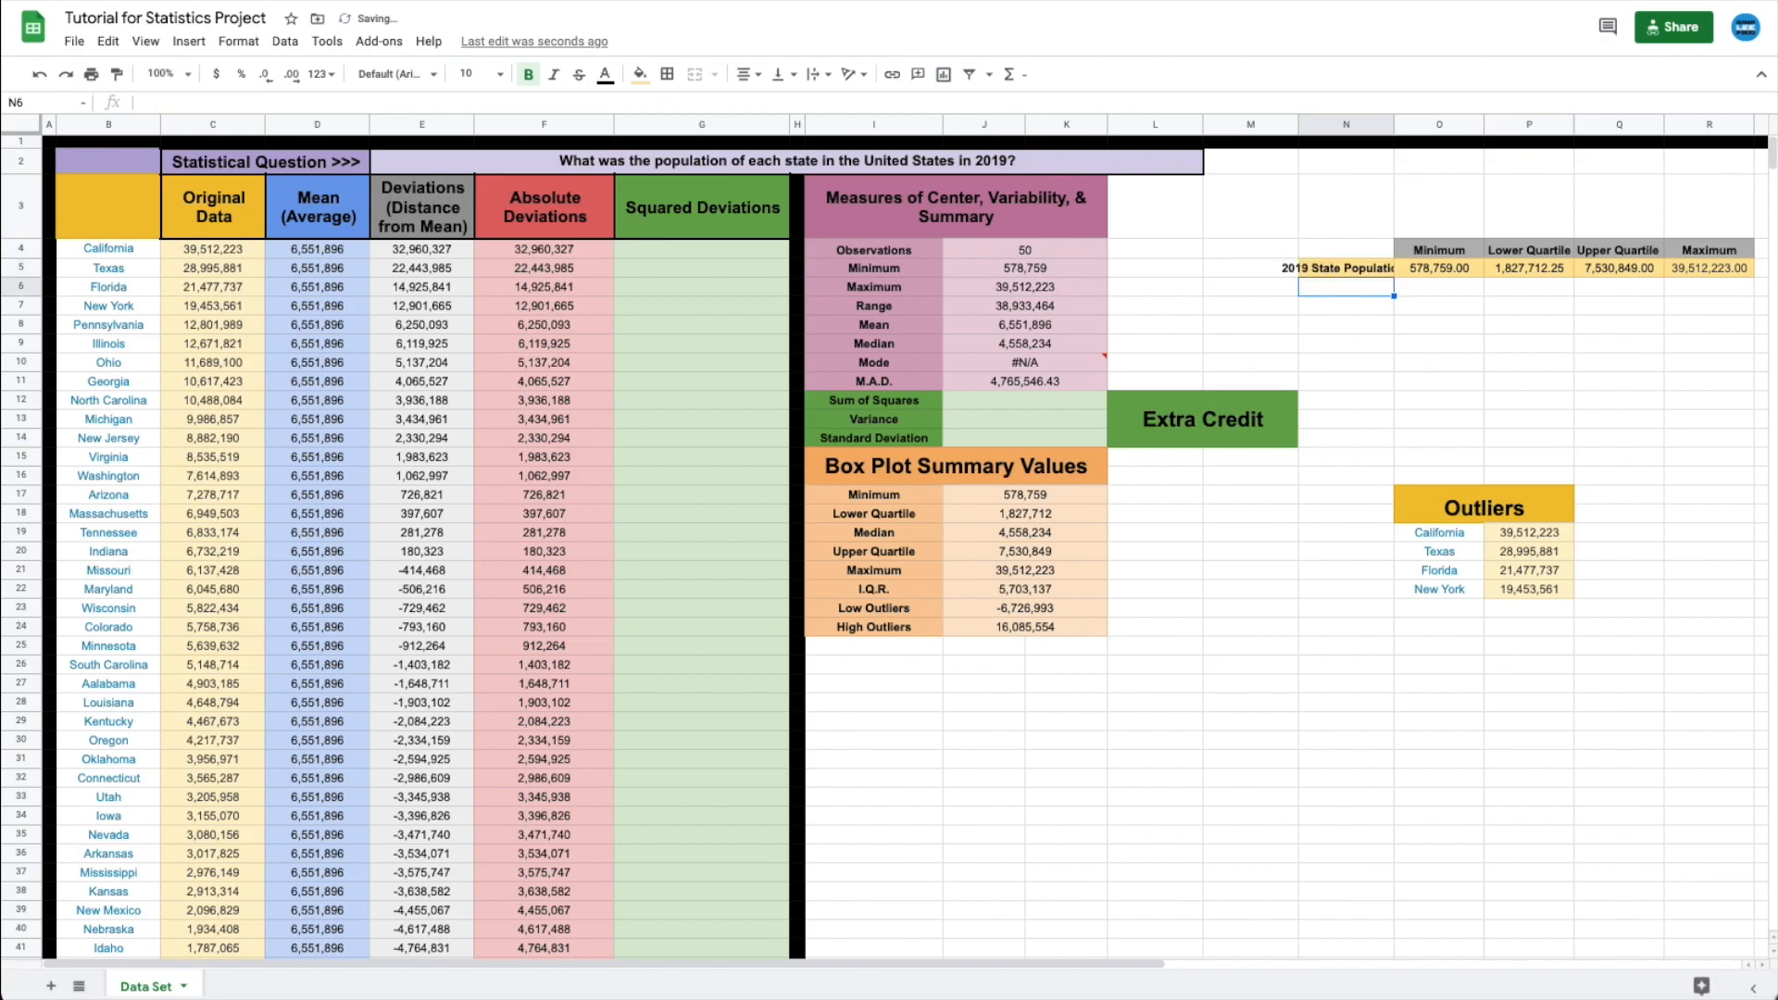
{"action": "left_click", "coordinate": [1426, 342]}
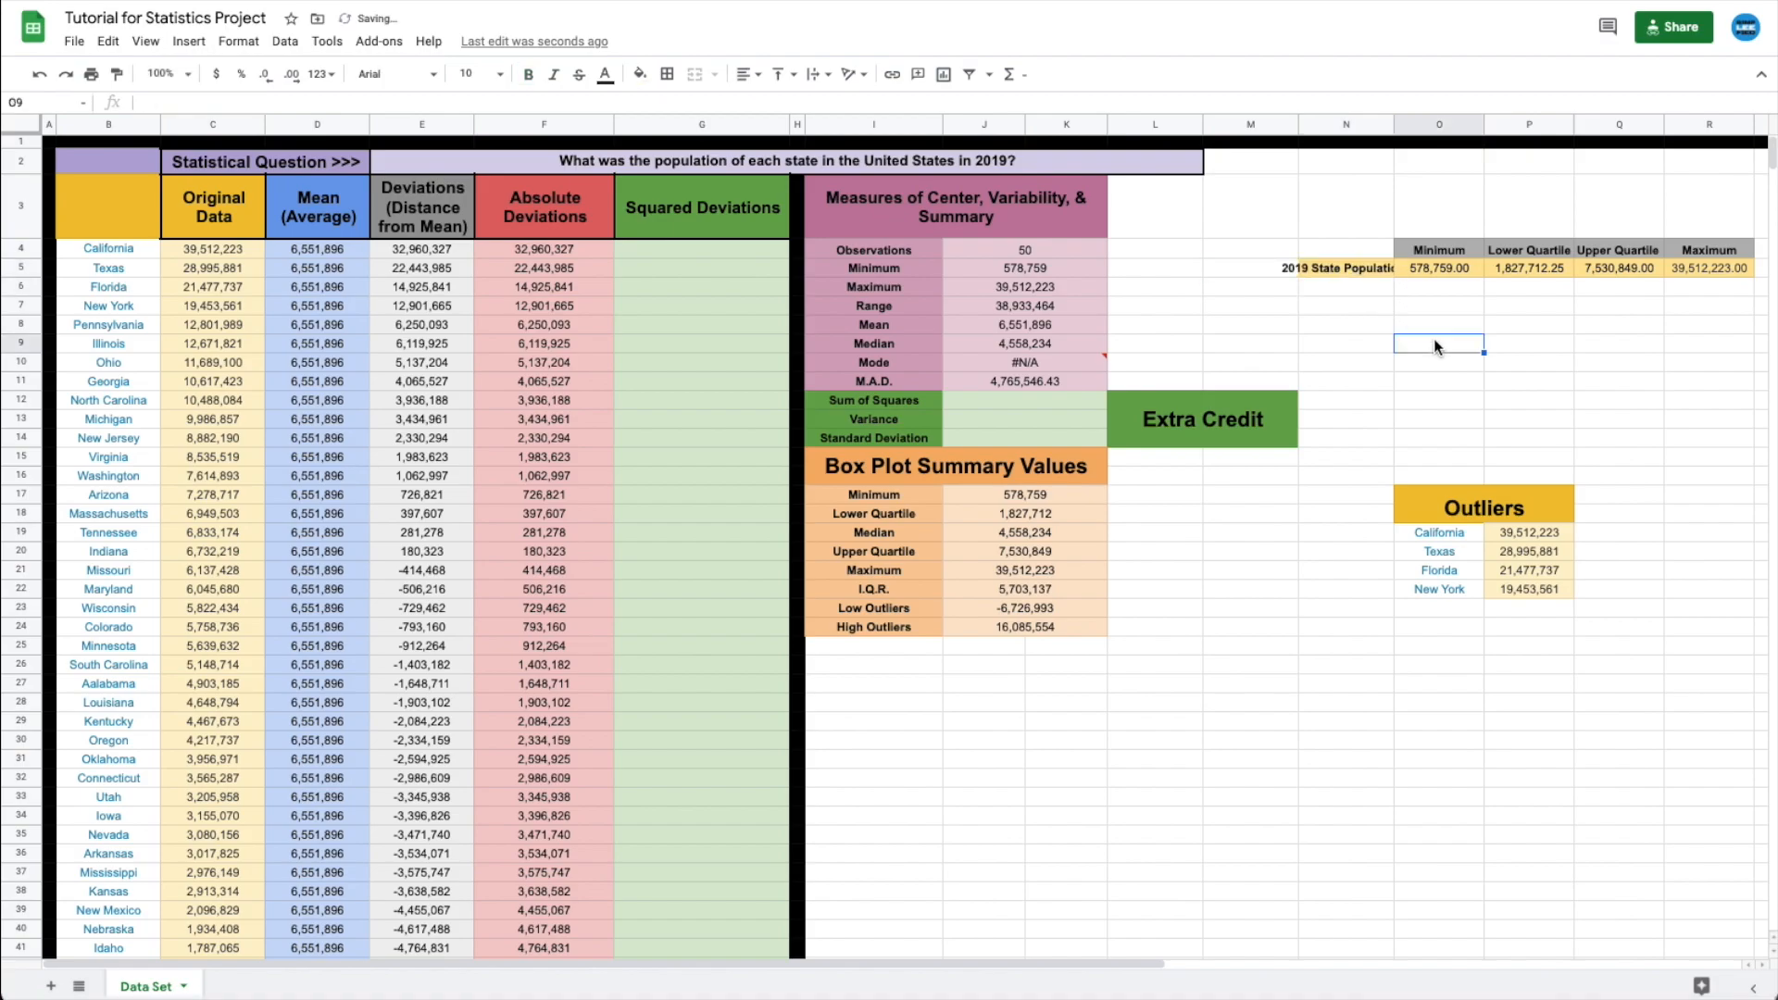
- Select the titled row N5:R5 with its quartile values
{"action": "left_click", "coordinate": [1319, 265]}
{"action": "left_click", "coordinate": [1356, 320]}
{"action": "left_click", "coordinate": [1316, 267]}
{"action": "left_click_drag", "start_coordinate": [1316, 266], "coordinate": [1698, 274]}
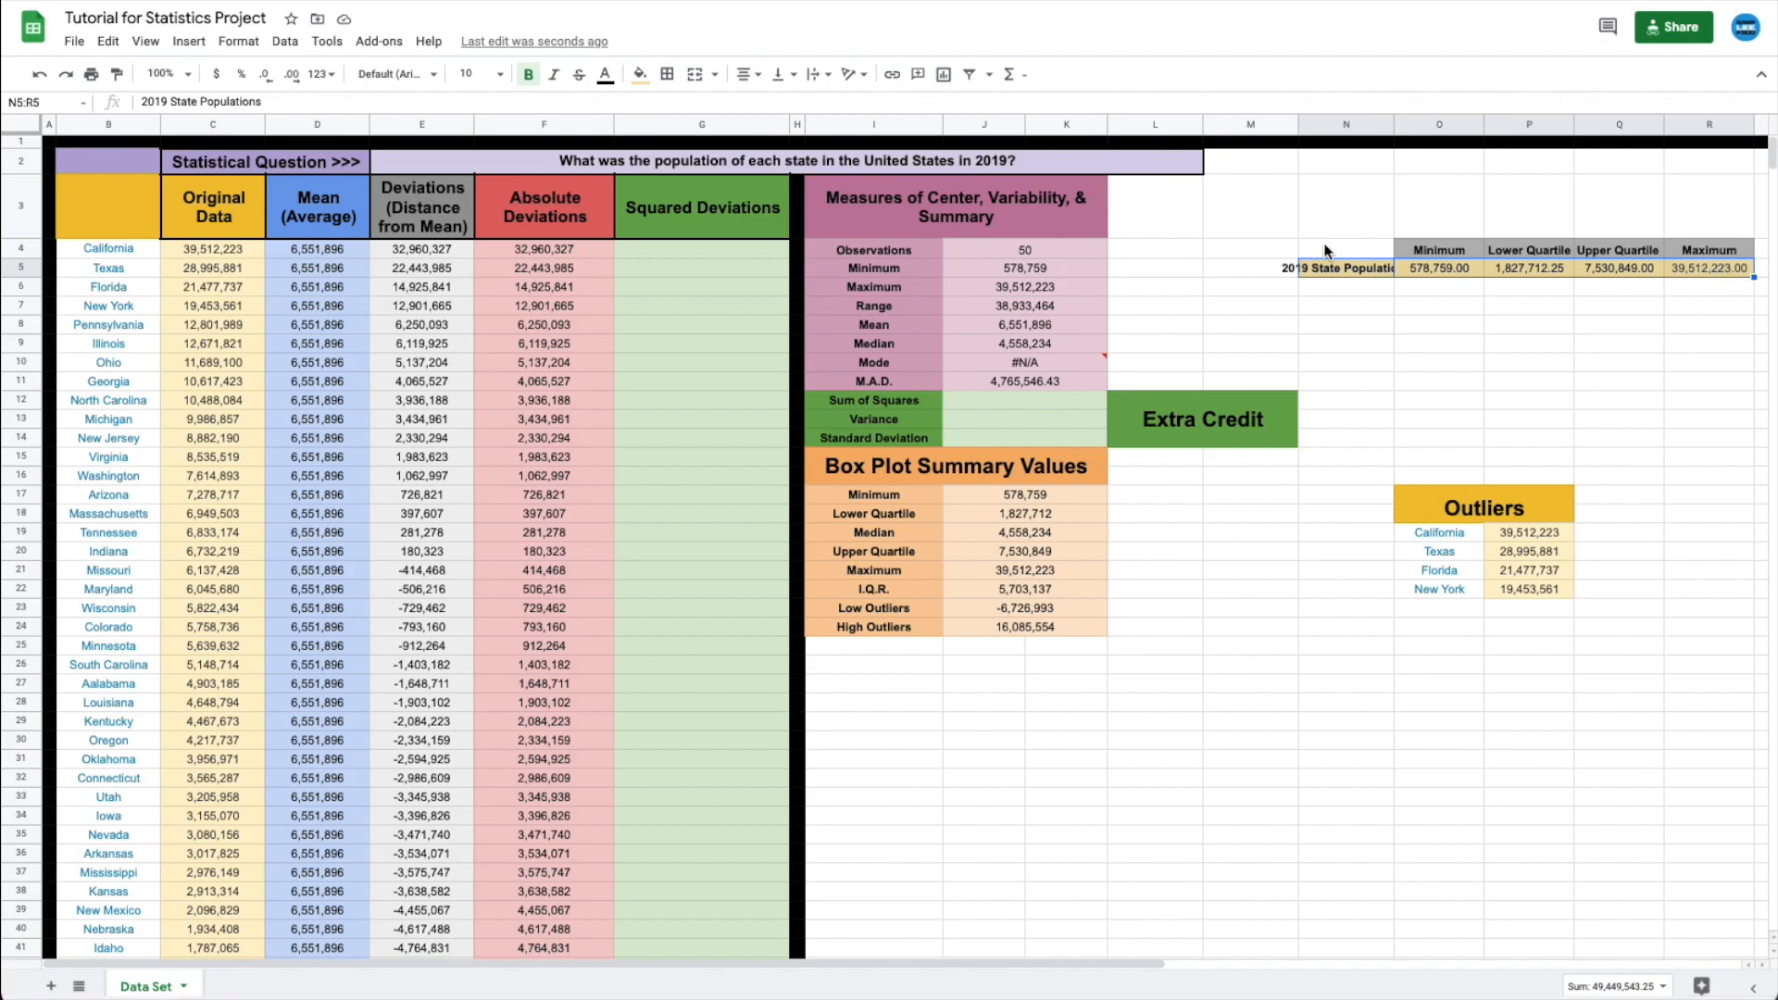
- Insert a chart from N5:R5 and set its type to Candlestick chart
{"action": "left_click", "coordinate": [189, 42]}
{"action": "left_click", "coordinate": [231, 290]}
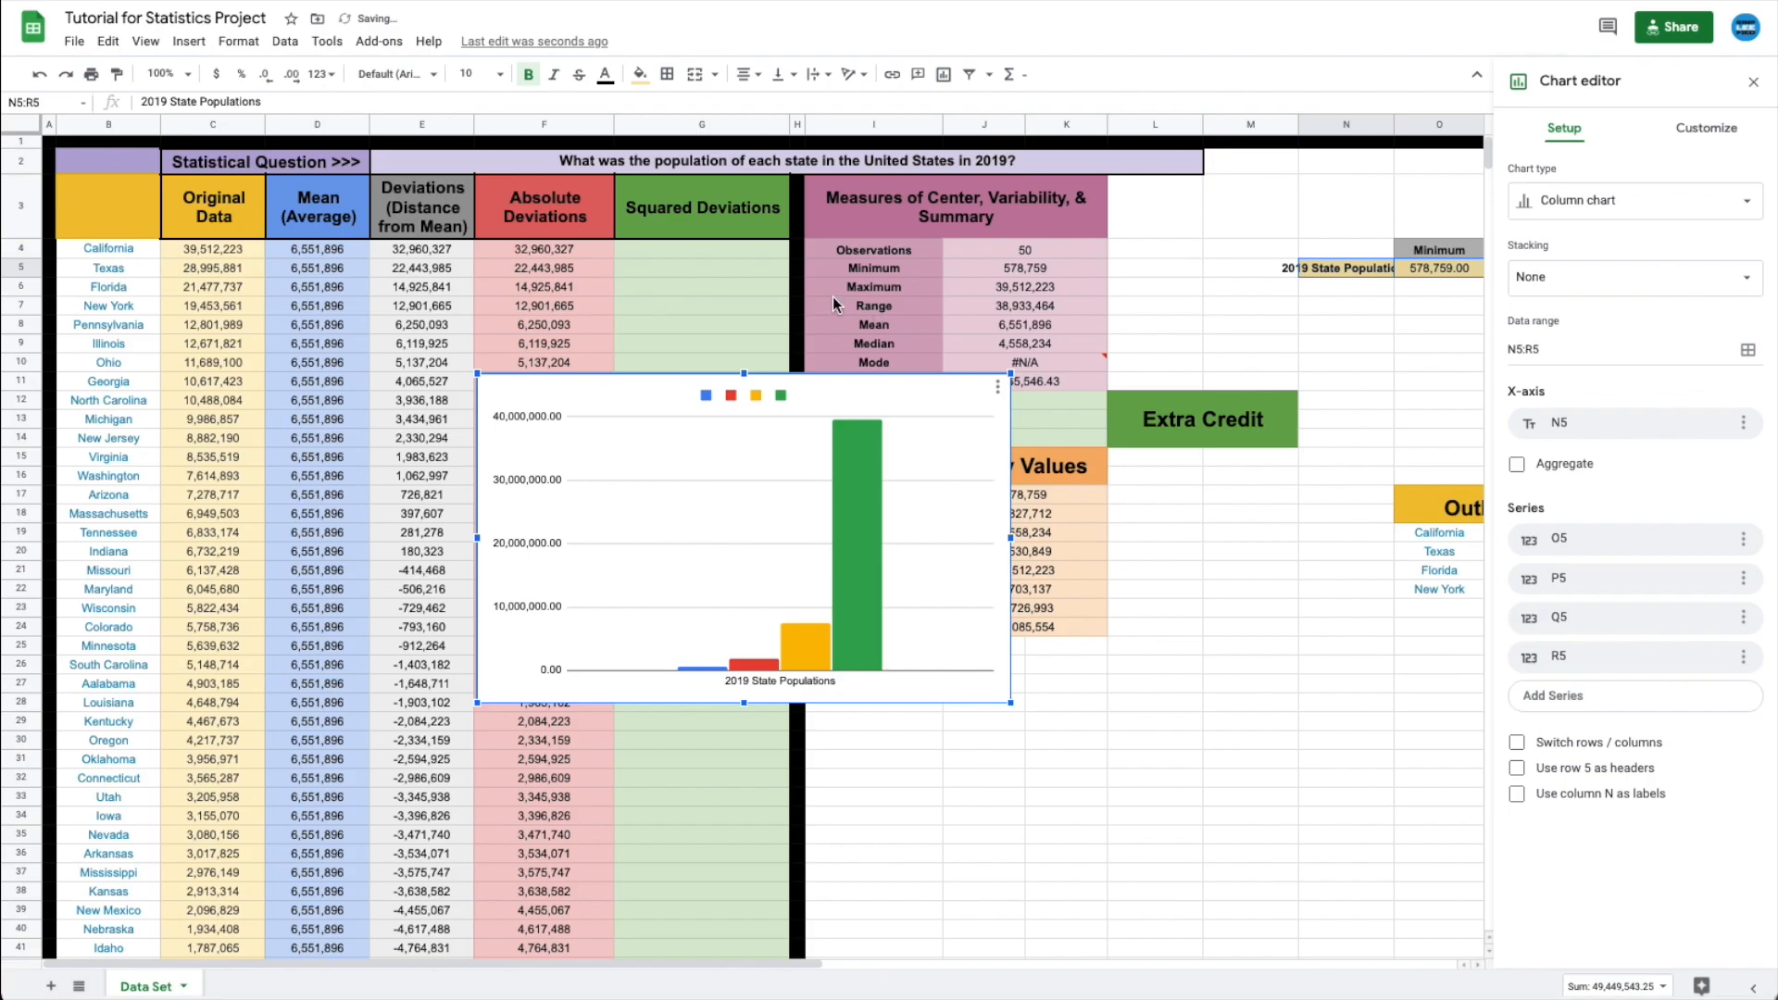
{"action": "left_click", "coordinate": [1592, 210]}
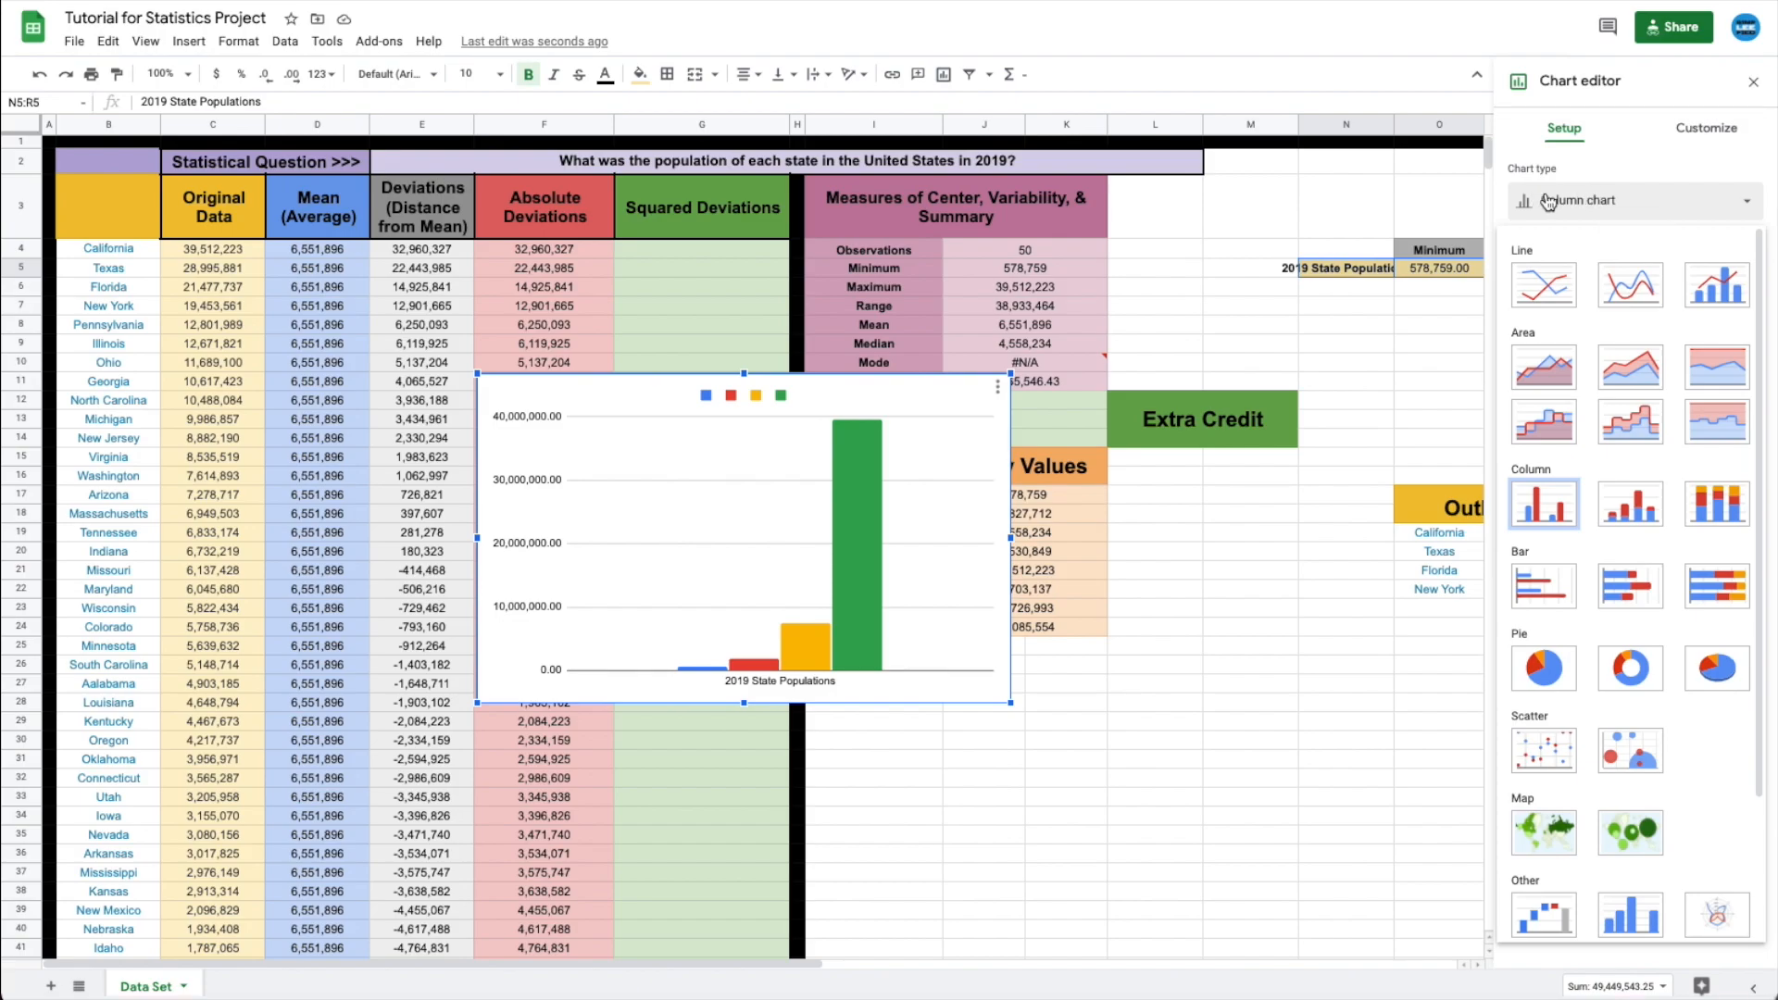
{"action": "scroll", "coordinate": [1651, 370], "scroll_direction": "down", "scroll_amount": 2}
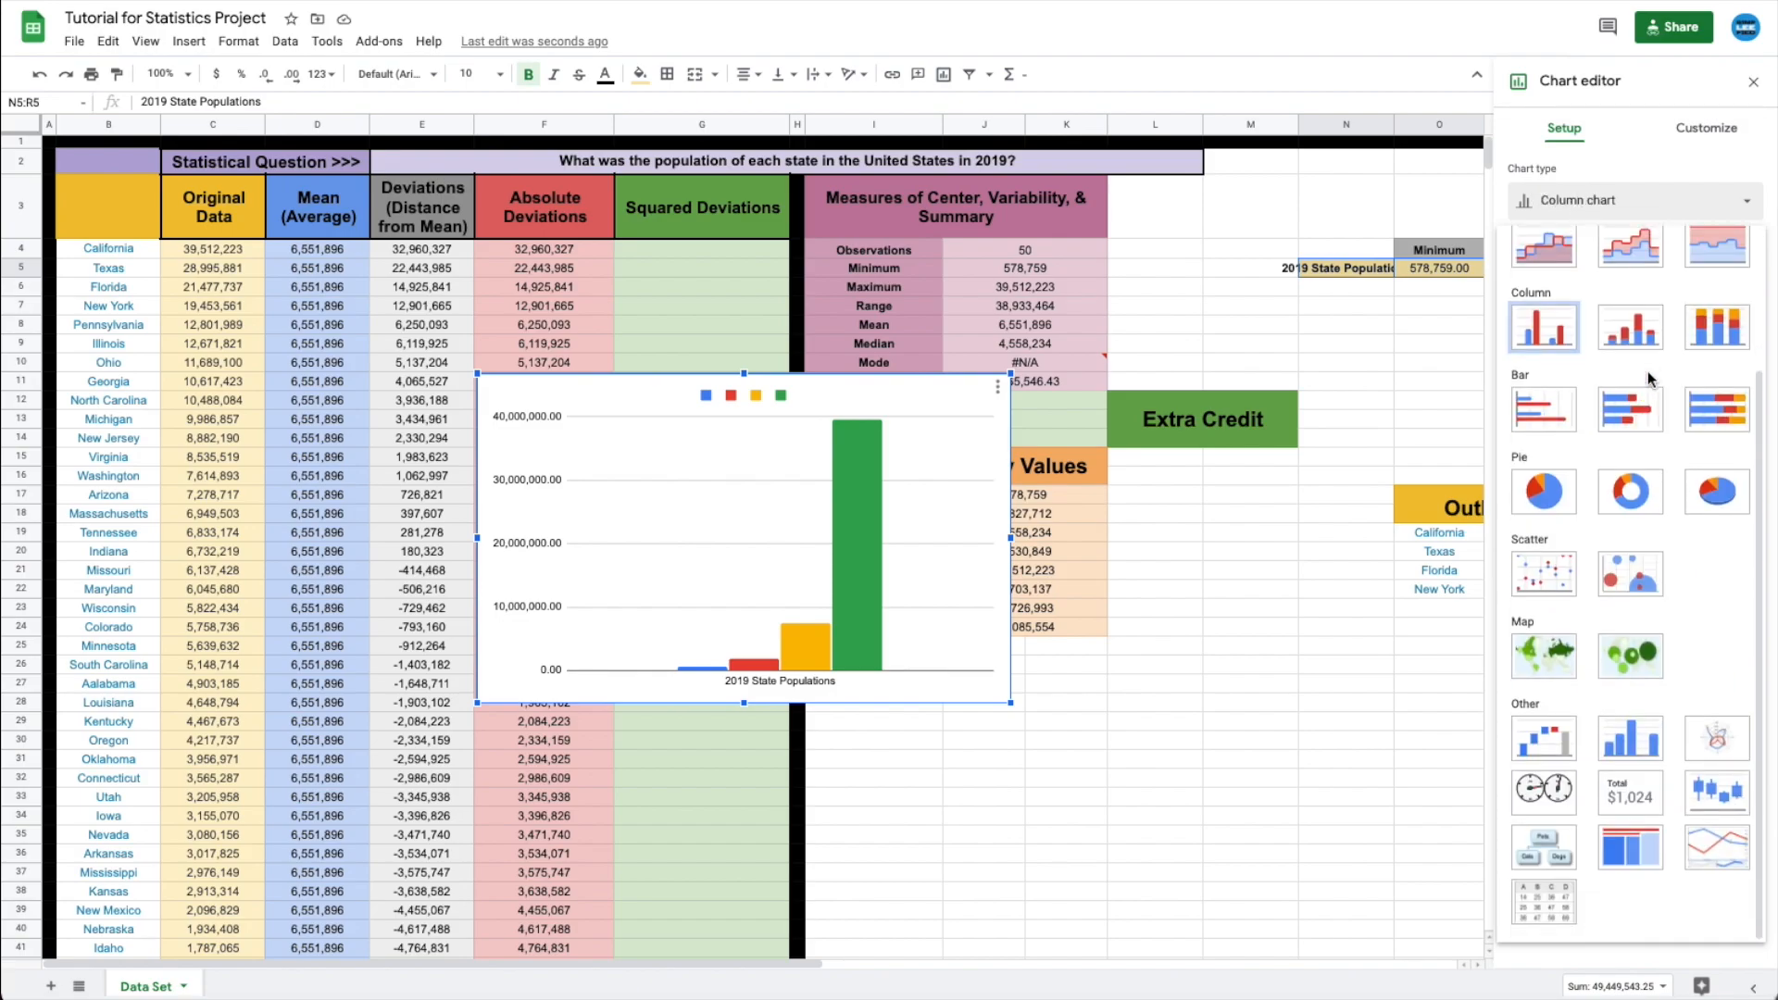
{"action": "left_click", "coordinate": [1715, 799]}
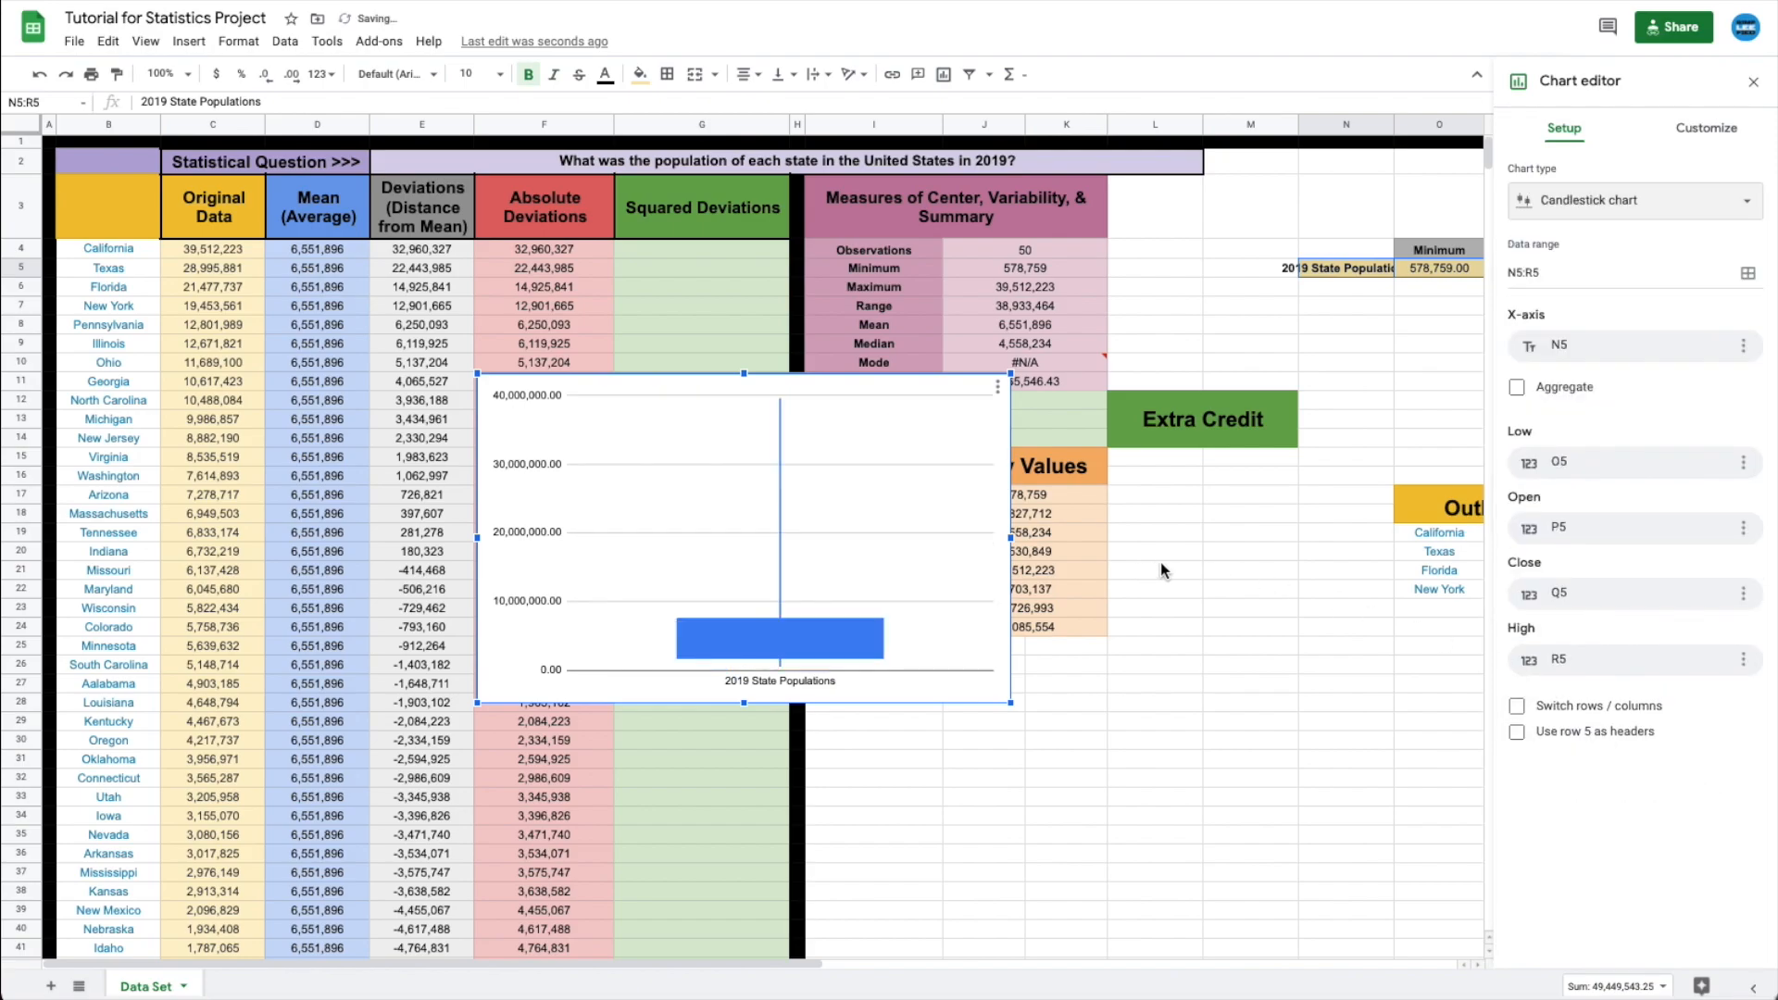
- Narrow the chart and move it below the Box Plot Summary Values table
{"action": "left_click_drag", "start_coordinate": [1010, 536], "coordinate": [869, 536]}
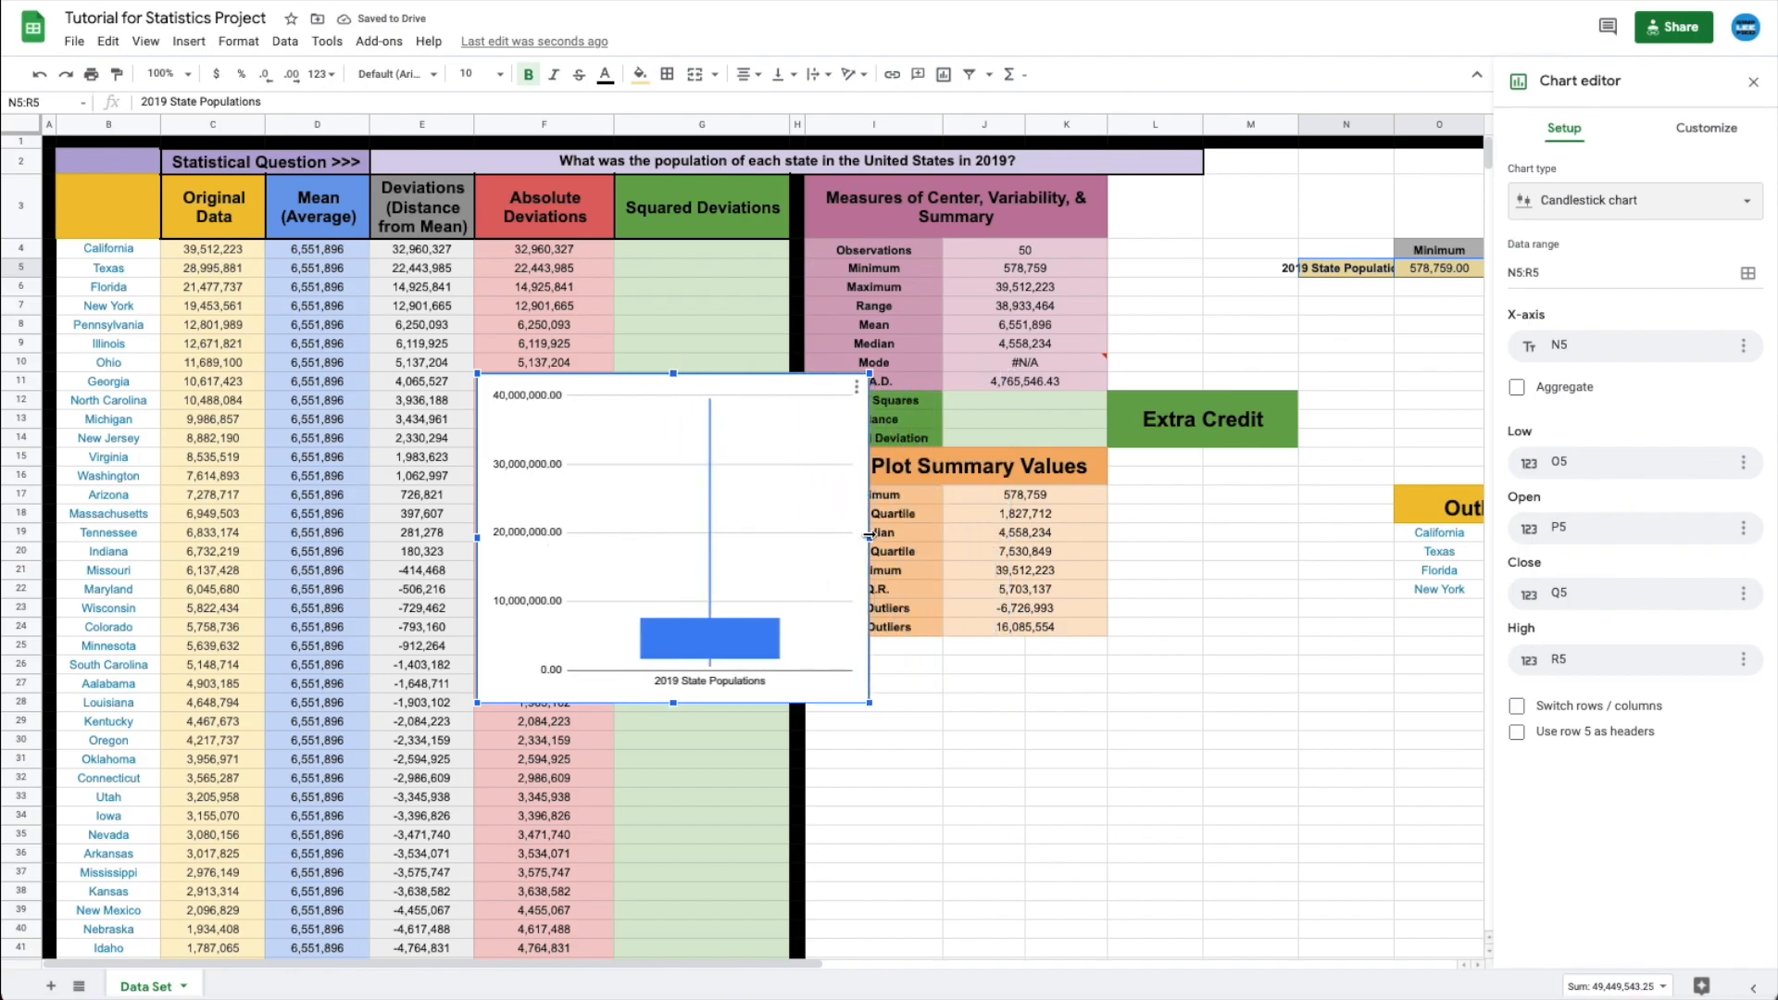
{"action": "left_click_drag", "start_coordinate": [760, 430], "coordinate": [1119, 671]}
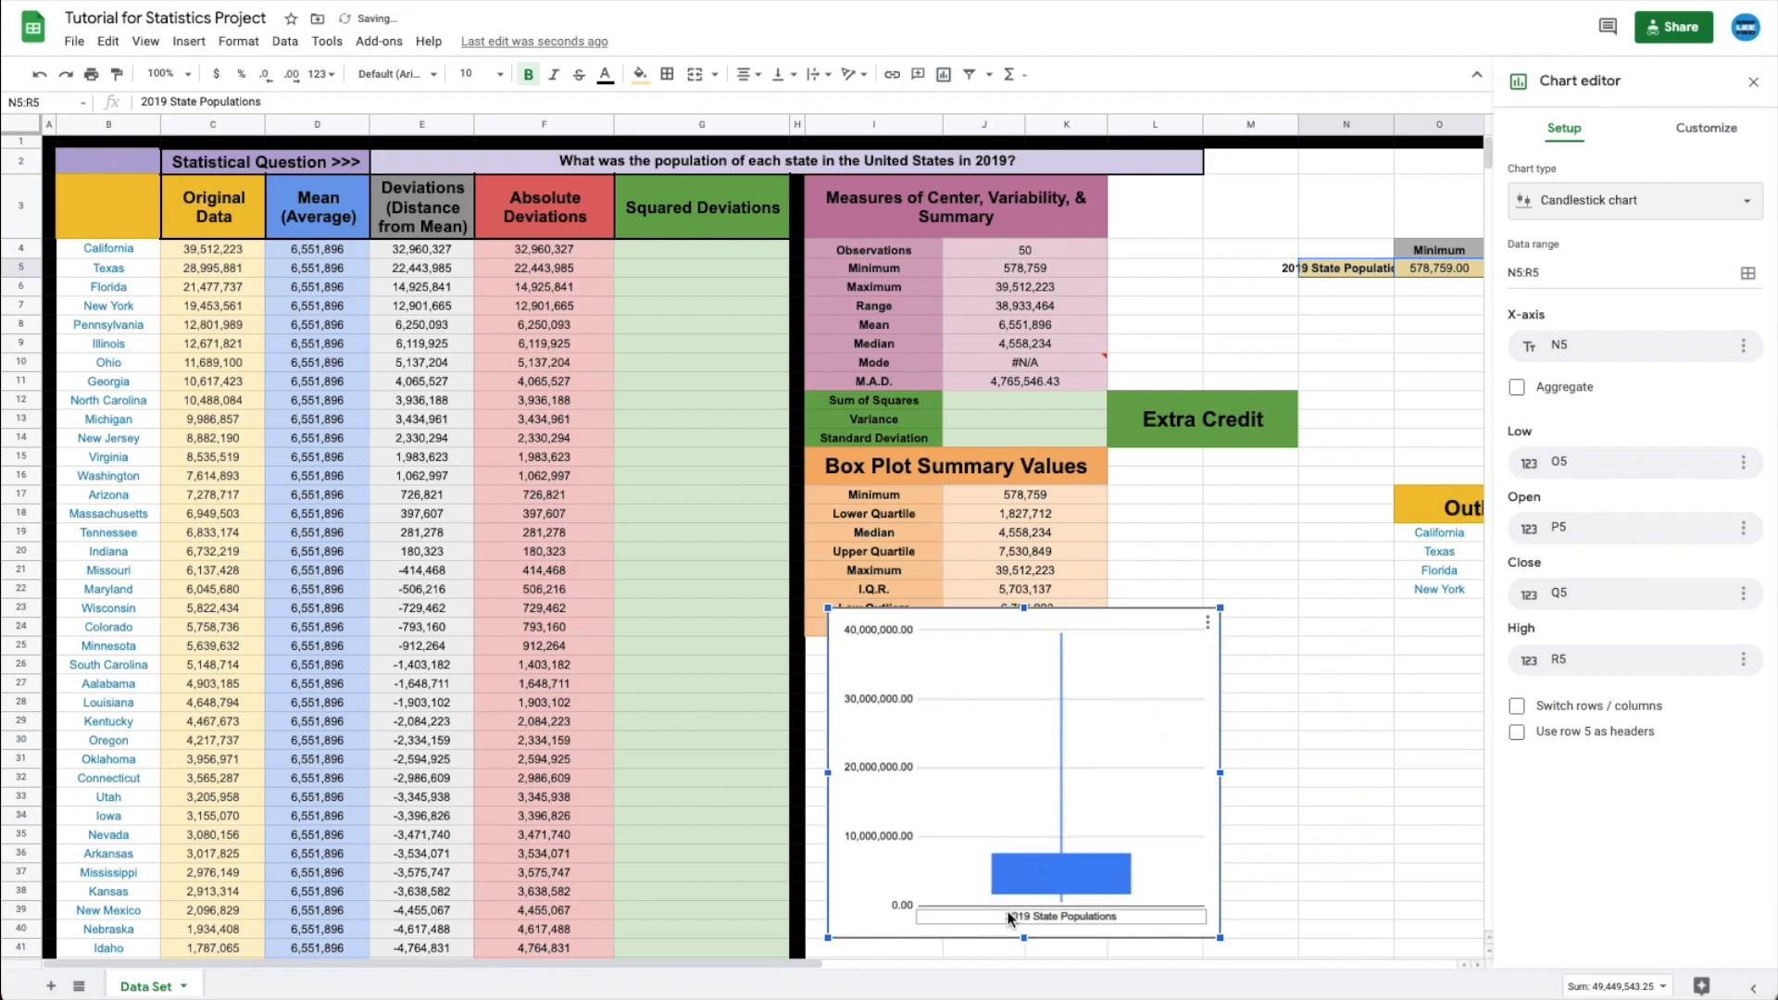
{"action": "left_click_drag", "start_coordinate": [1142, 670], "coordinate": [1144, 680]}
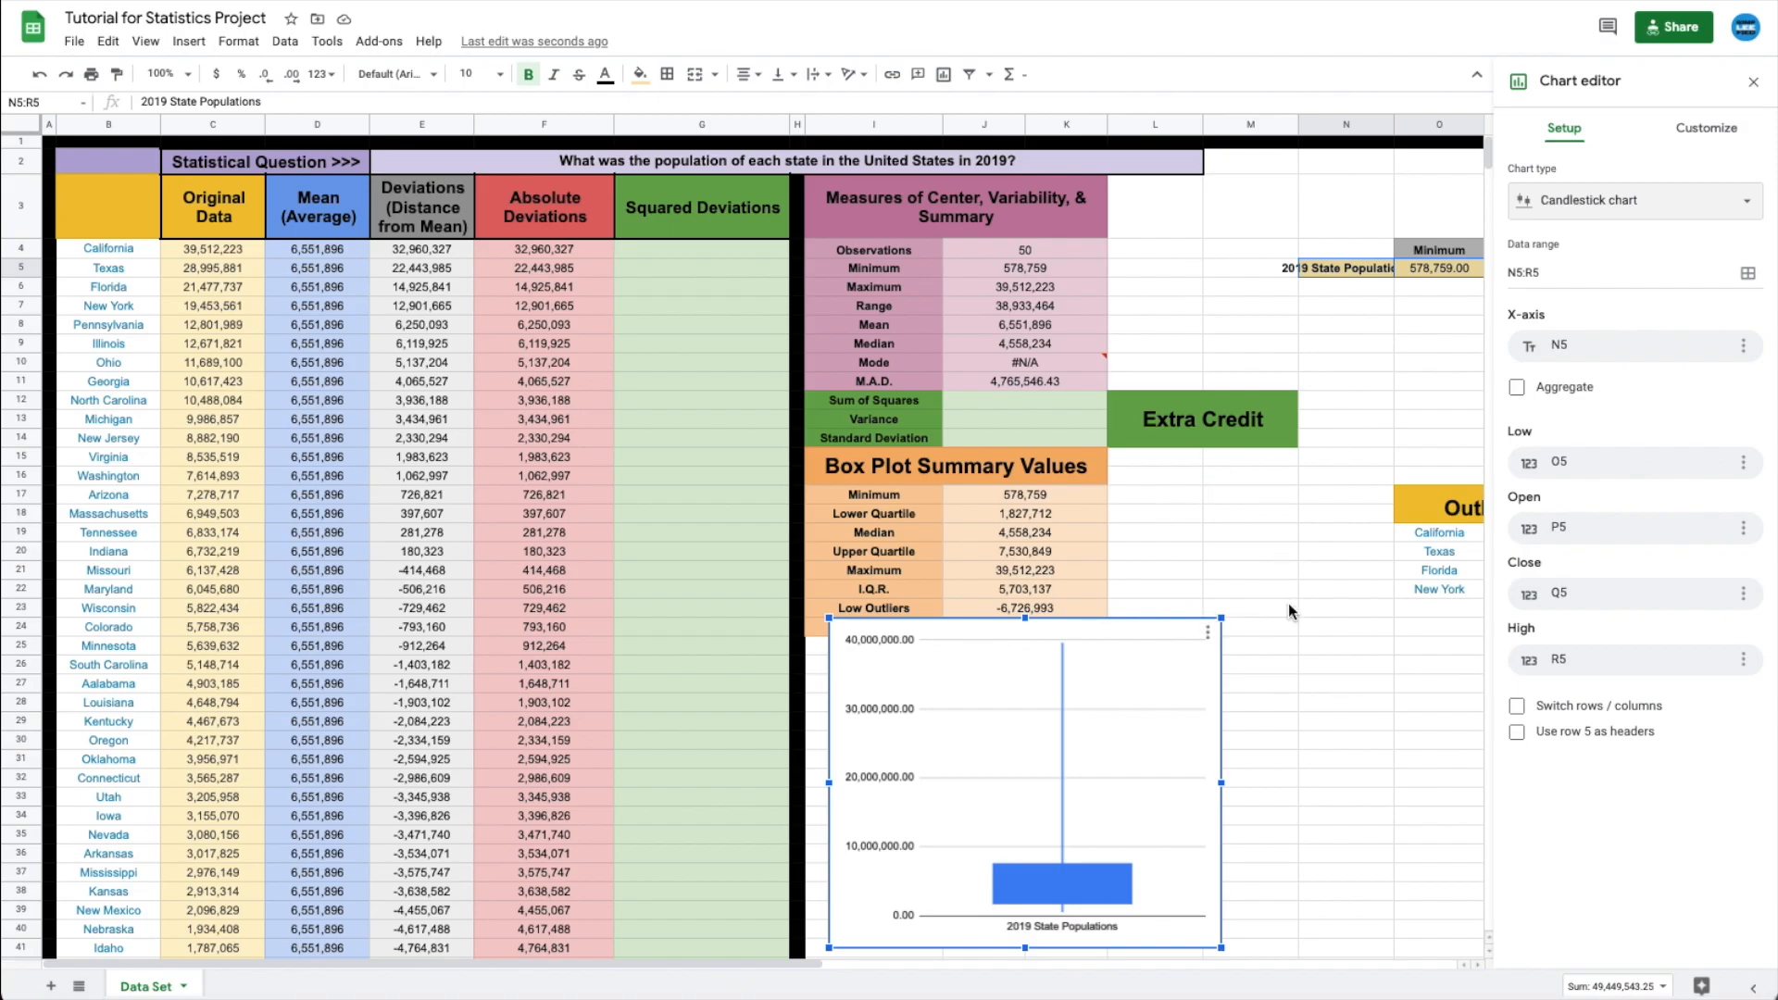
{"action": "left_click", "coordinate": [1754, 82]}
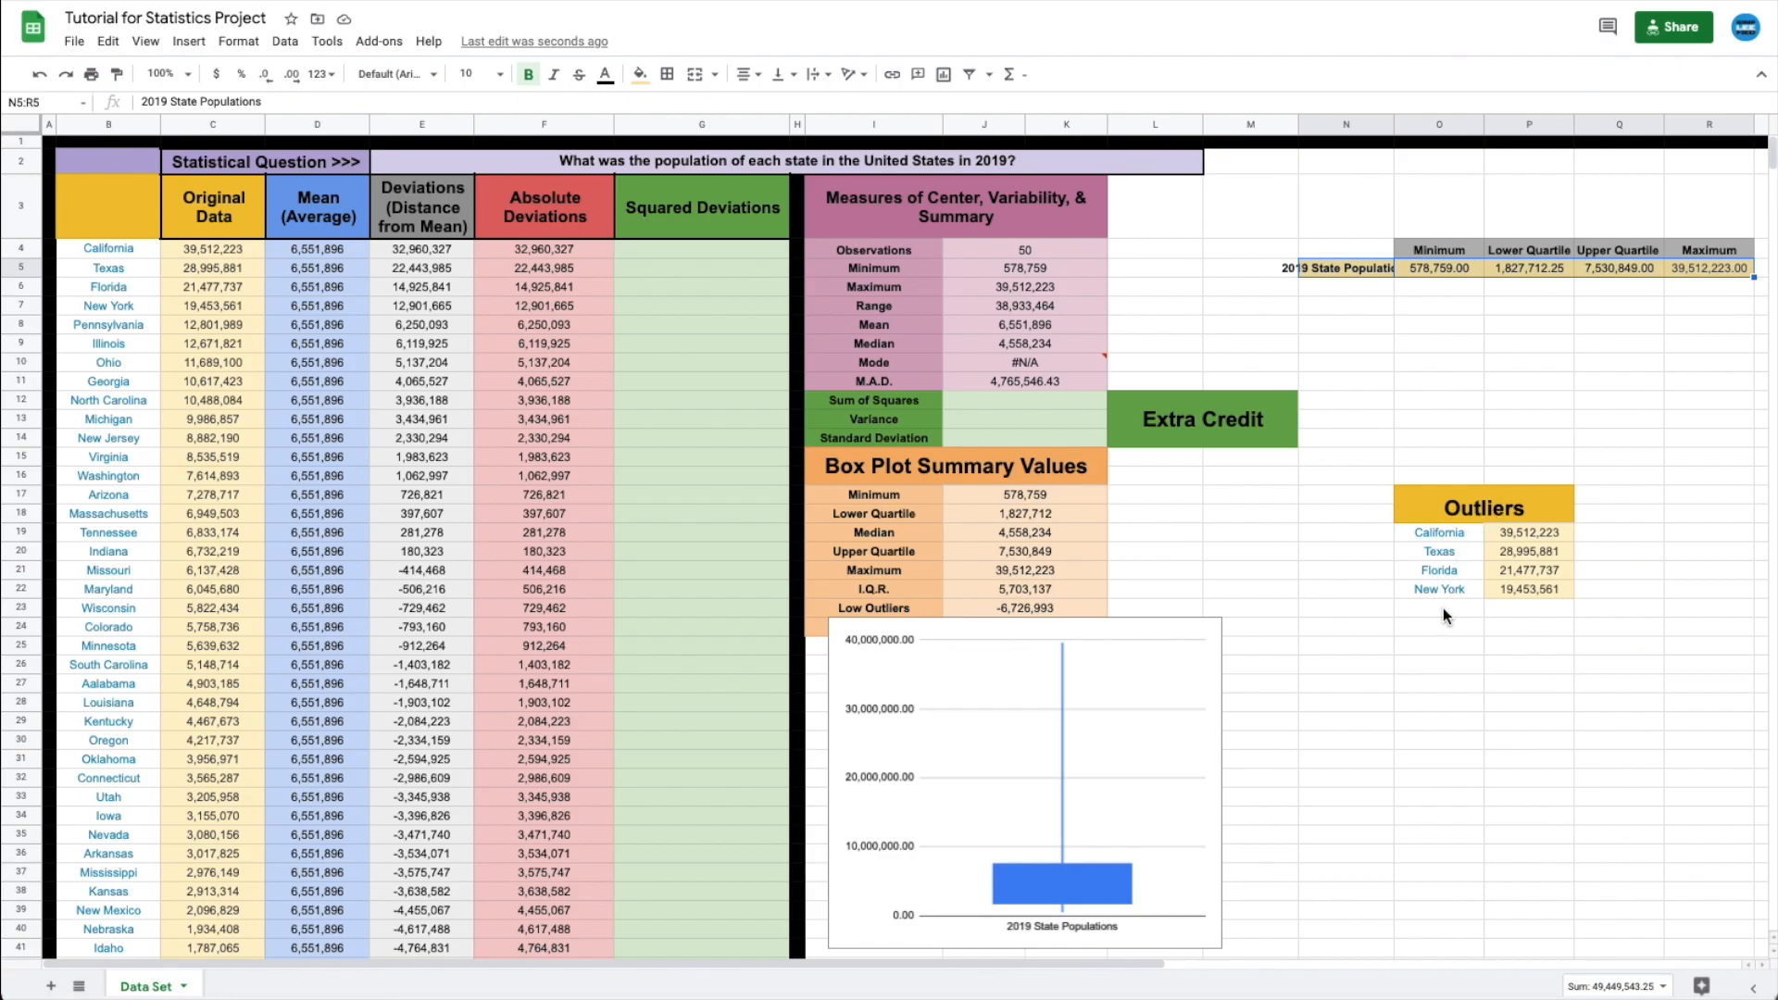
- Move the box plot beside the Outliers table and look up Pennsylvania's population
{"action": "left_click_drag", "start_coordinate": [1169, 647], "coordinate": [1495, 670]}
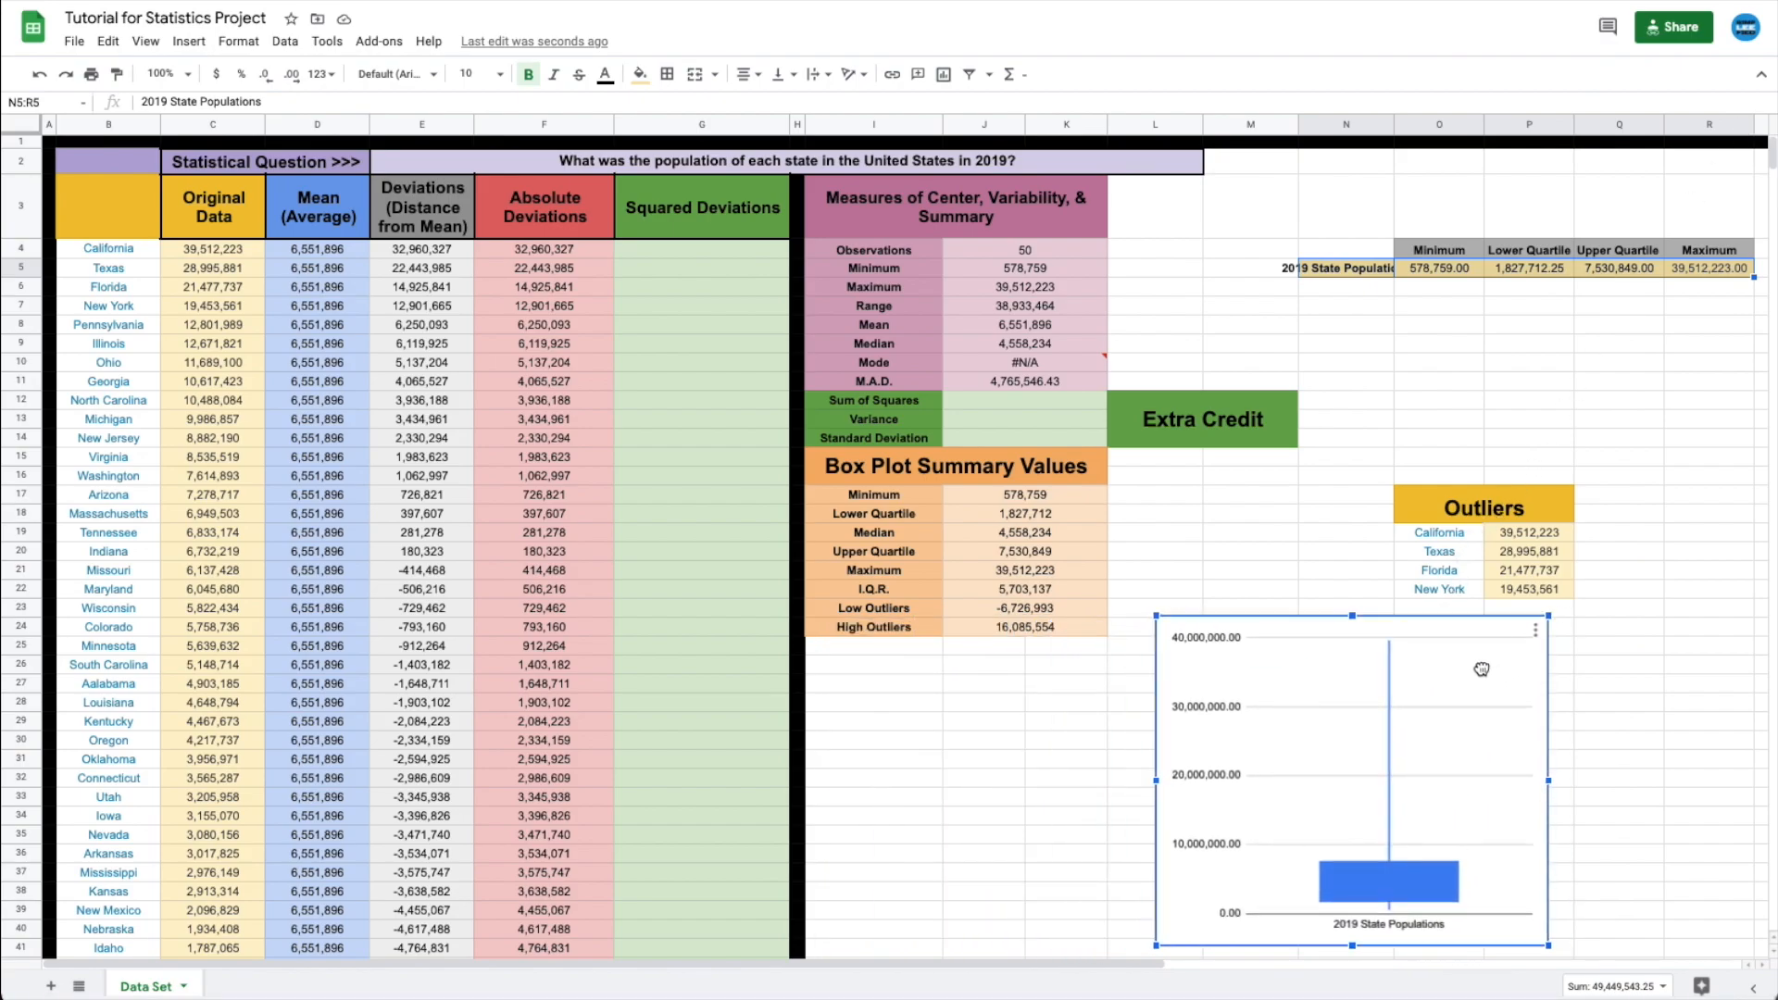
{"action": "left_click", "coordinate": [1580, 686]}
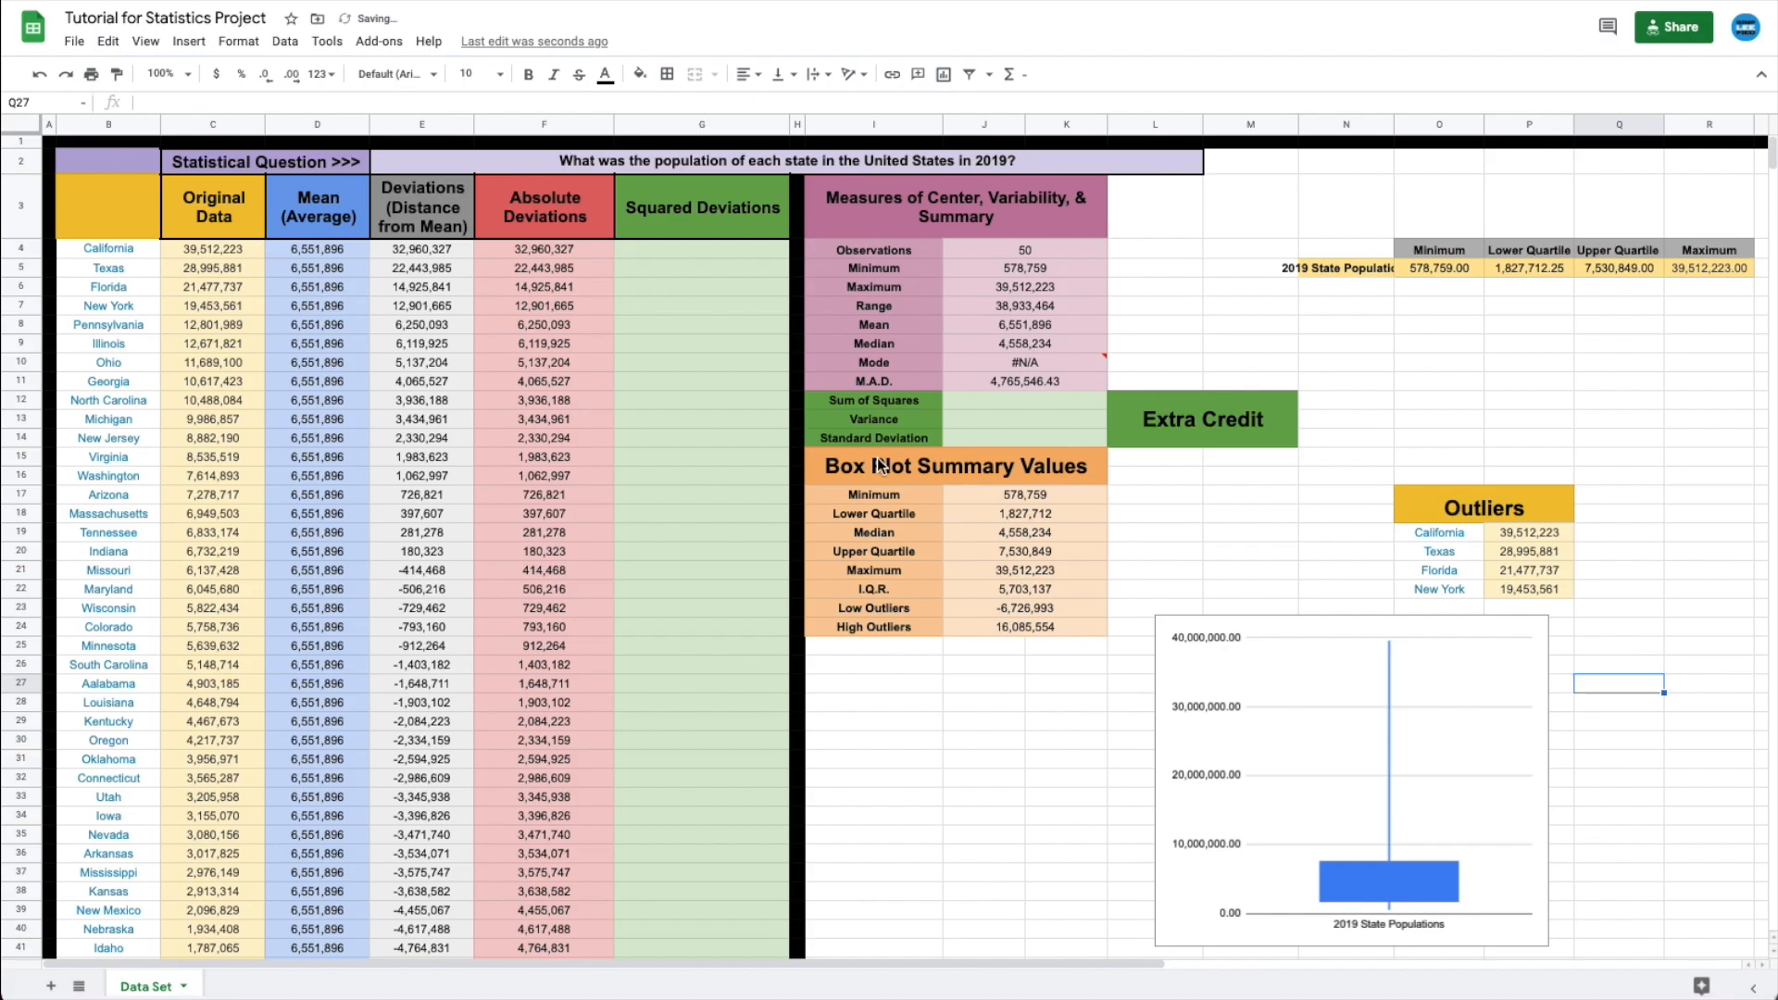
{"action": "left_click", "coordinate": [100, 326]}
{"action": "left_click", "coordinate": [222, 325]}
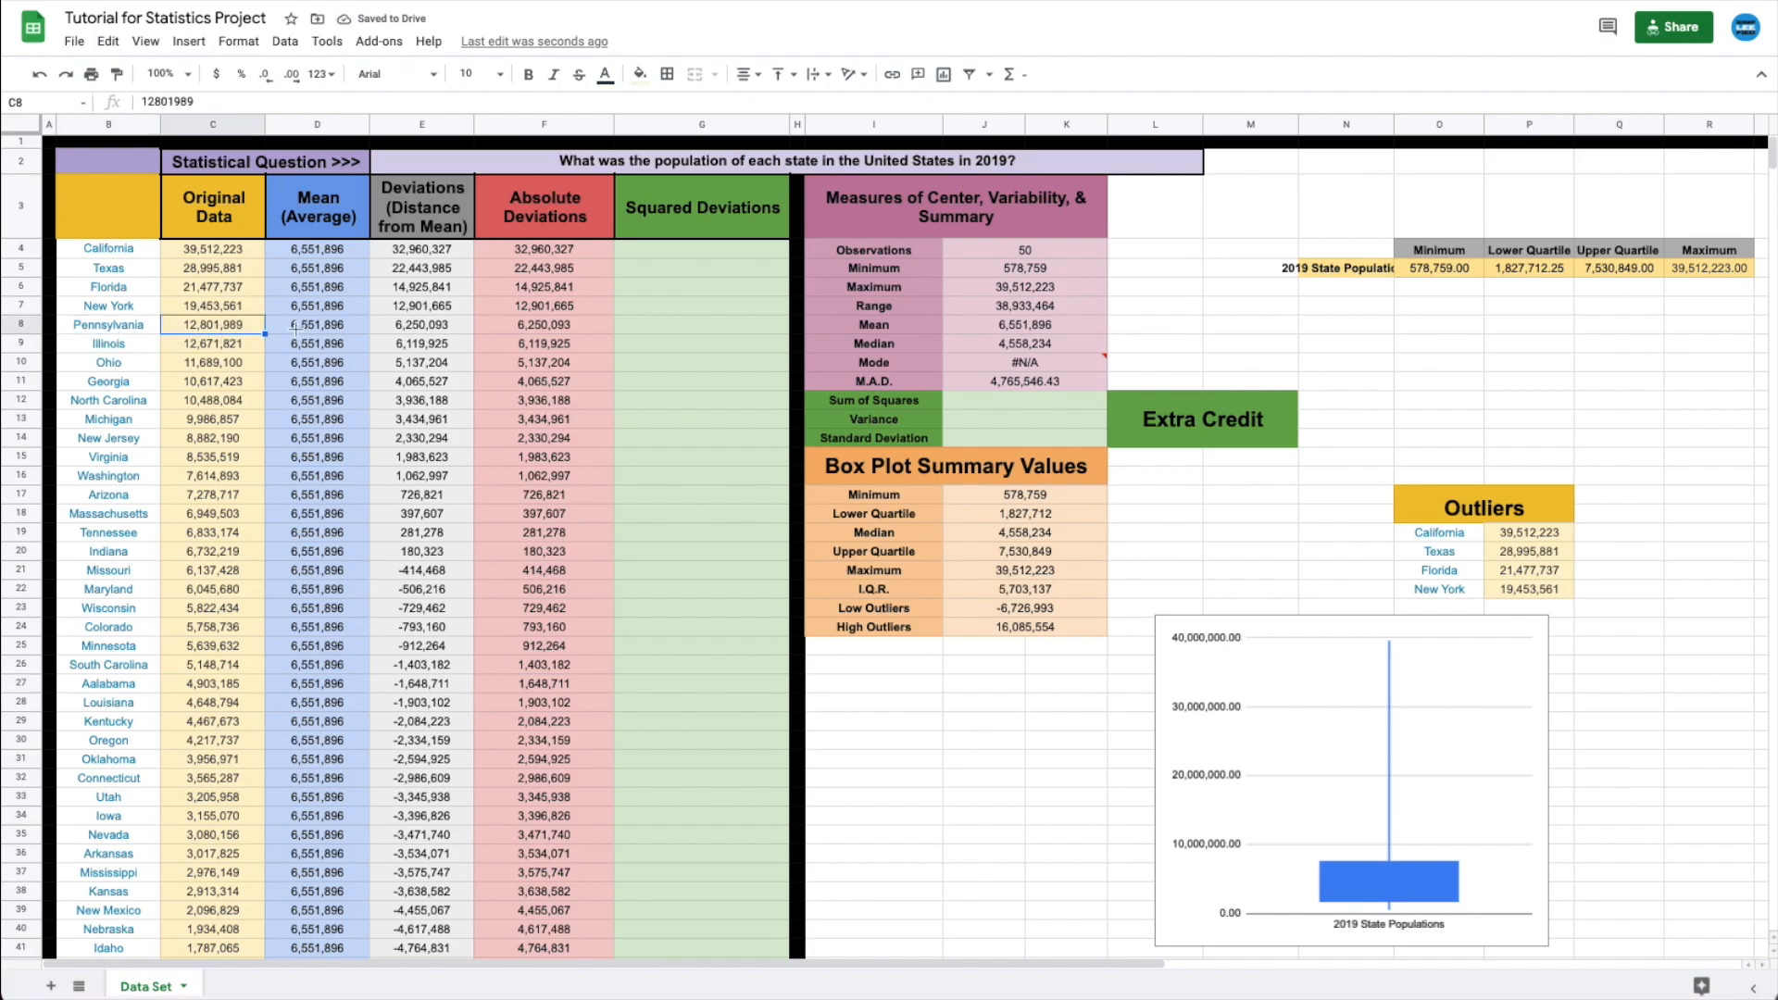
- Set the Maximum in R5 to 12,801,989 and label it Pennsylvania in R6
{"action": "left_click", "coordinate": [1715, 269]}
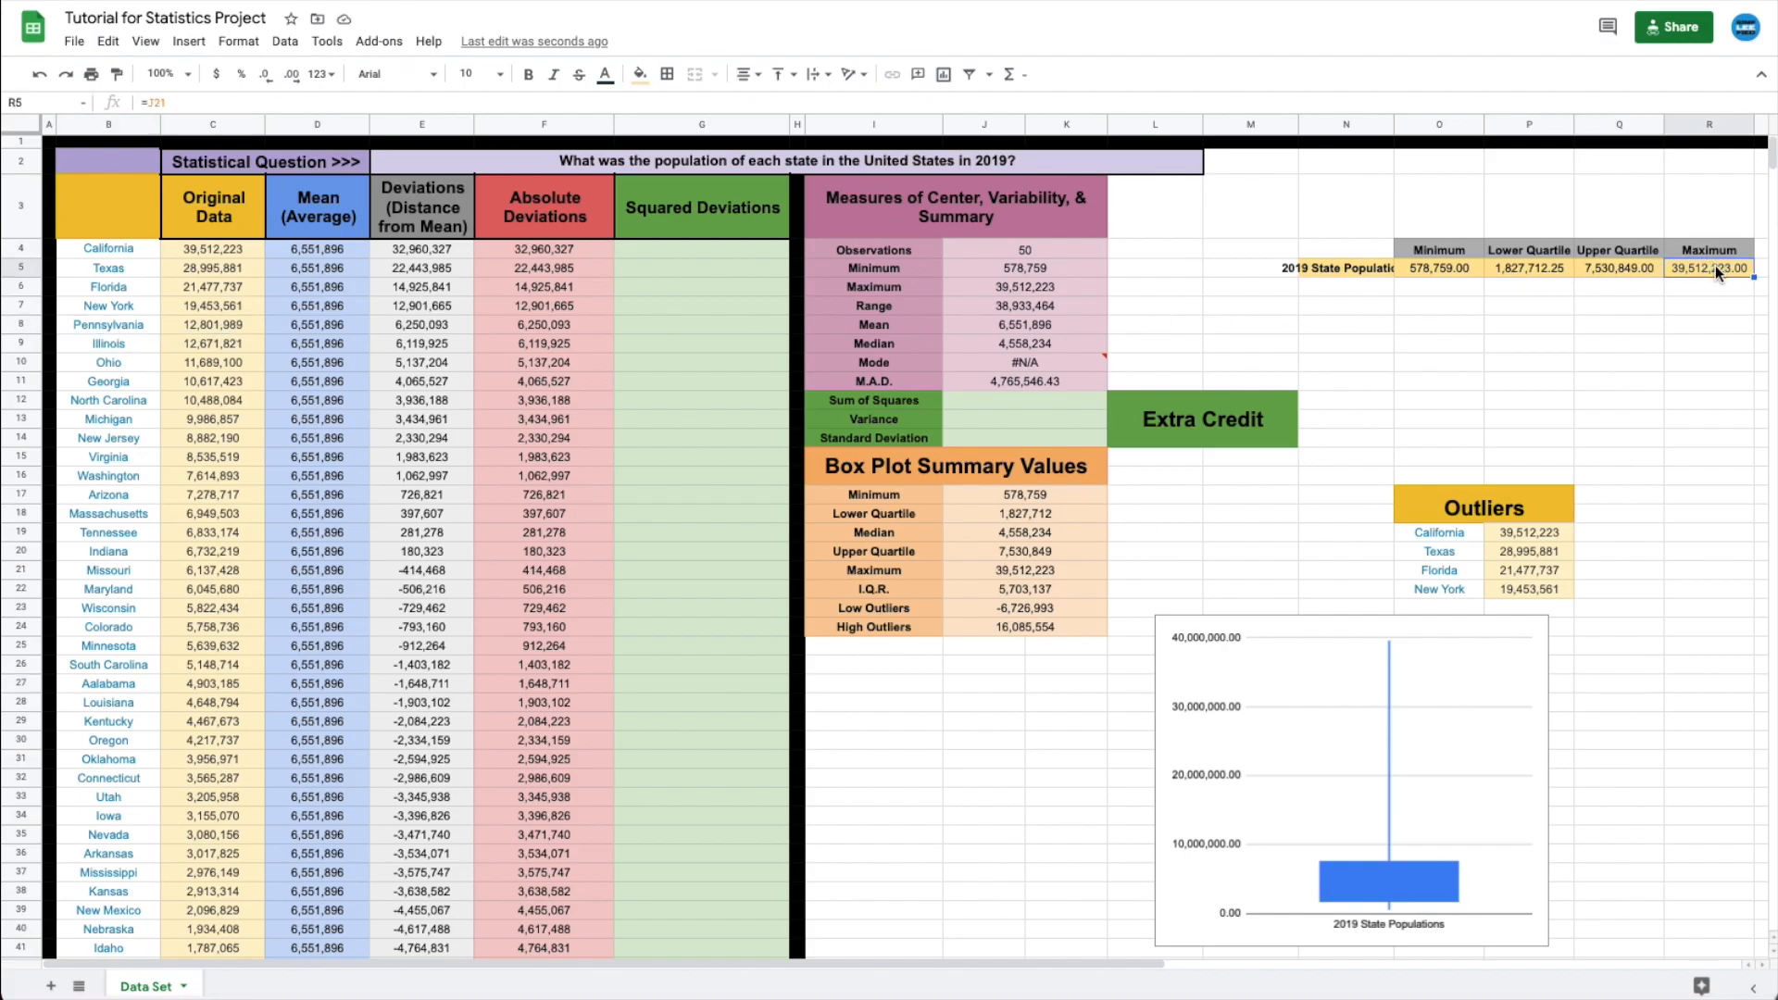
{"action": "key", "text": "Delete"}
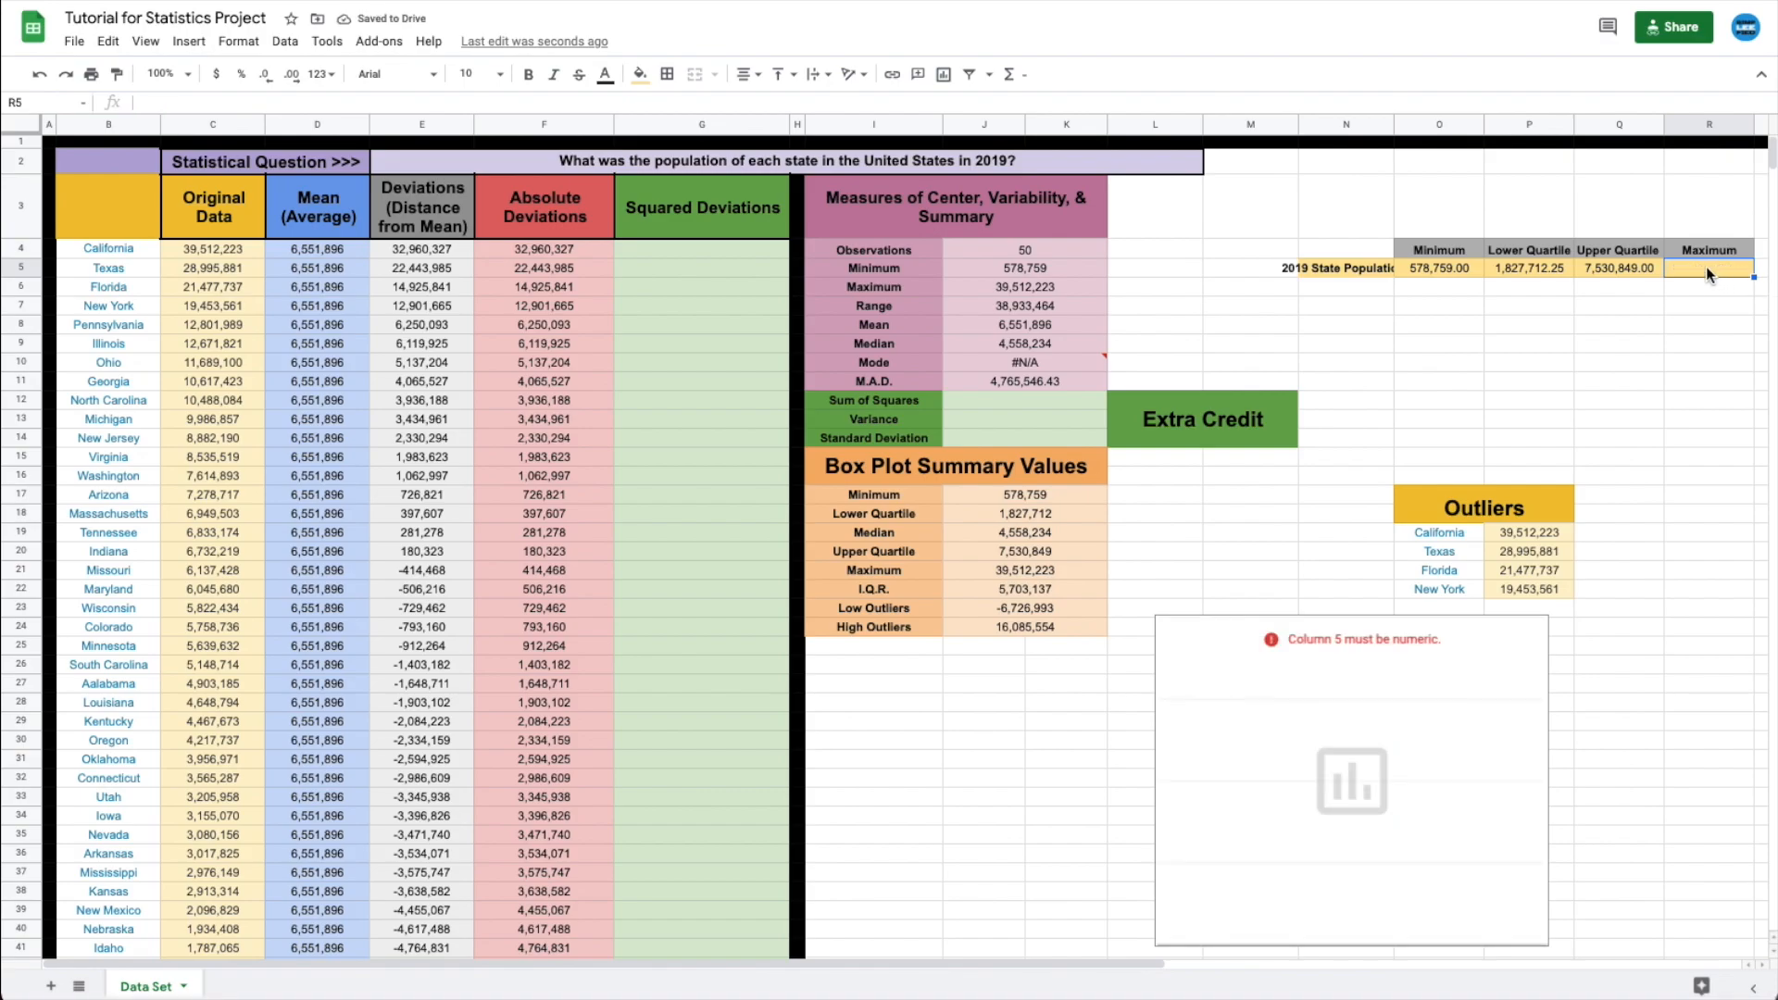
{"action": "type", "text": "12801989"}
{"action": "key", "text": "Return"}
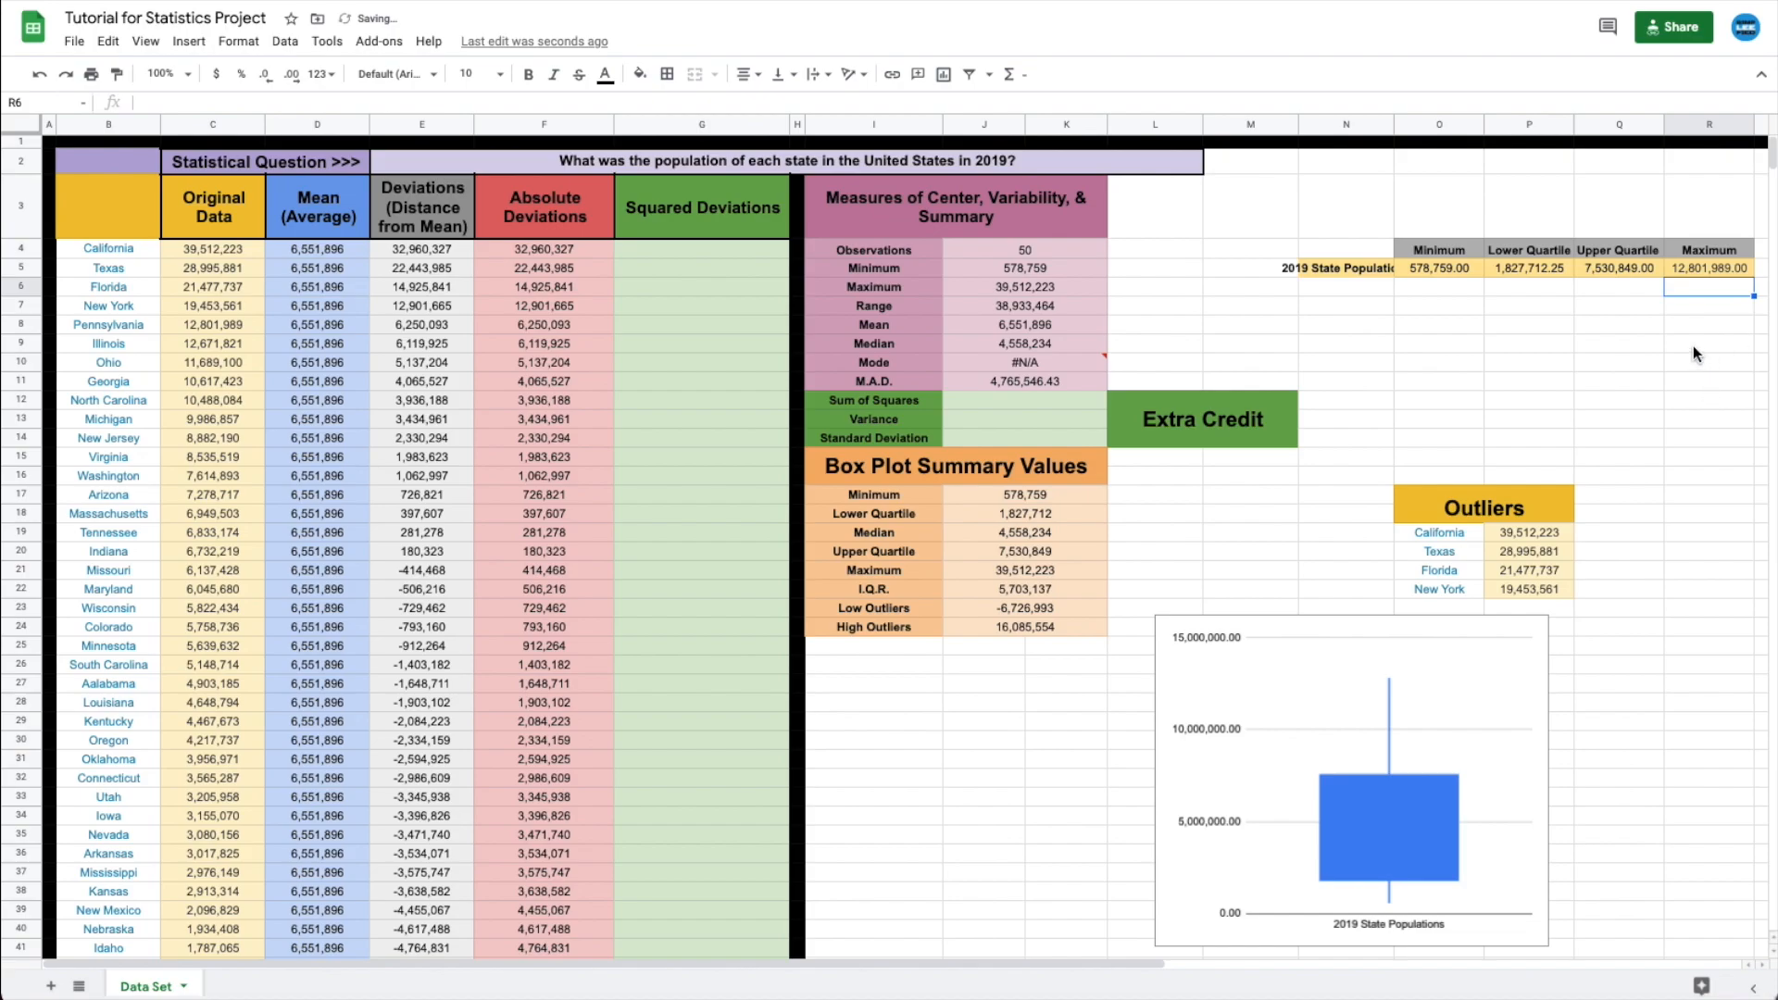
{"action": "type", "text": "Pennsylva"}
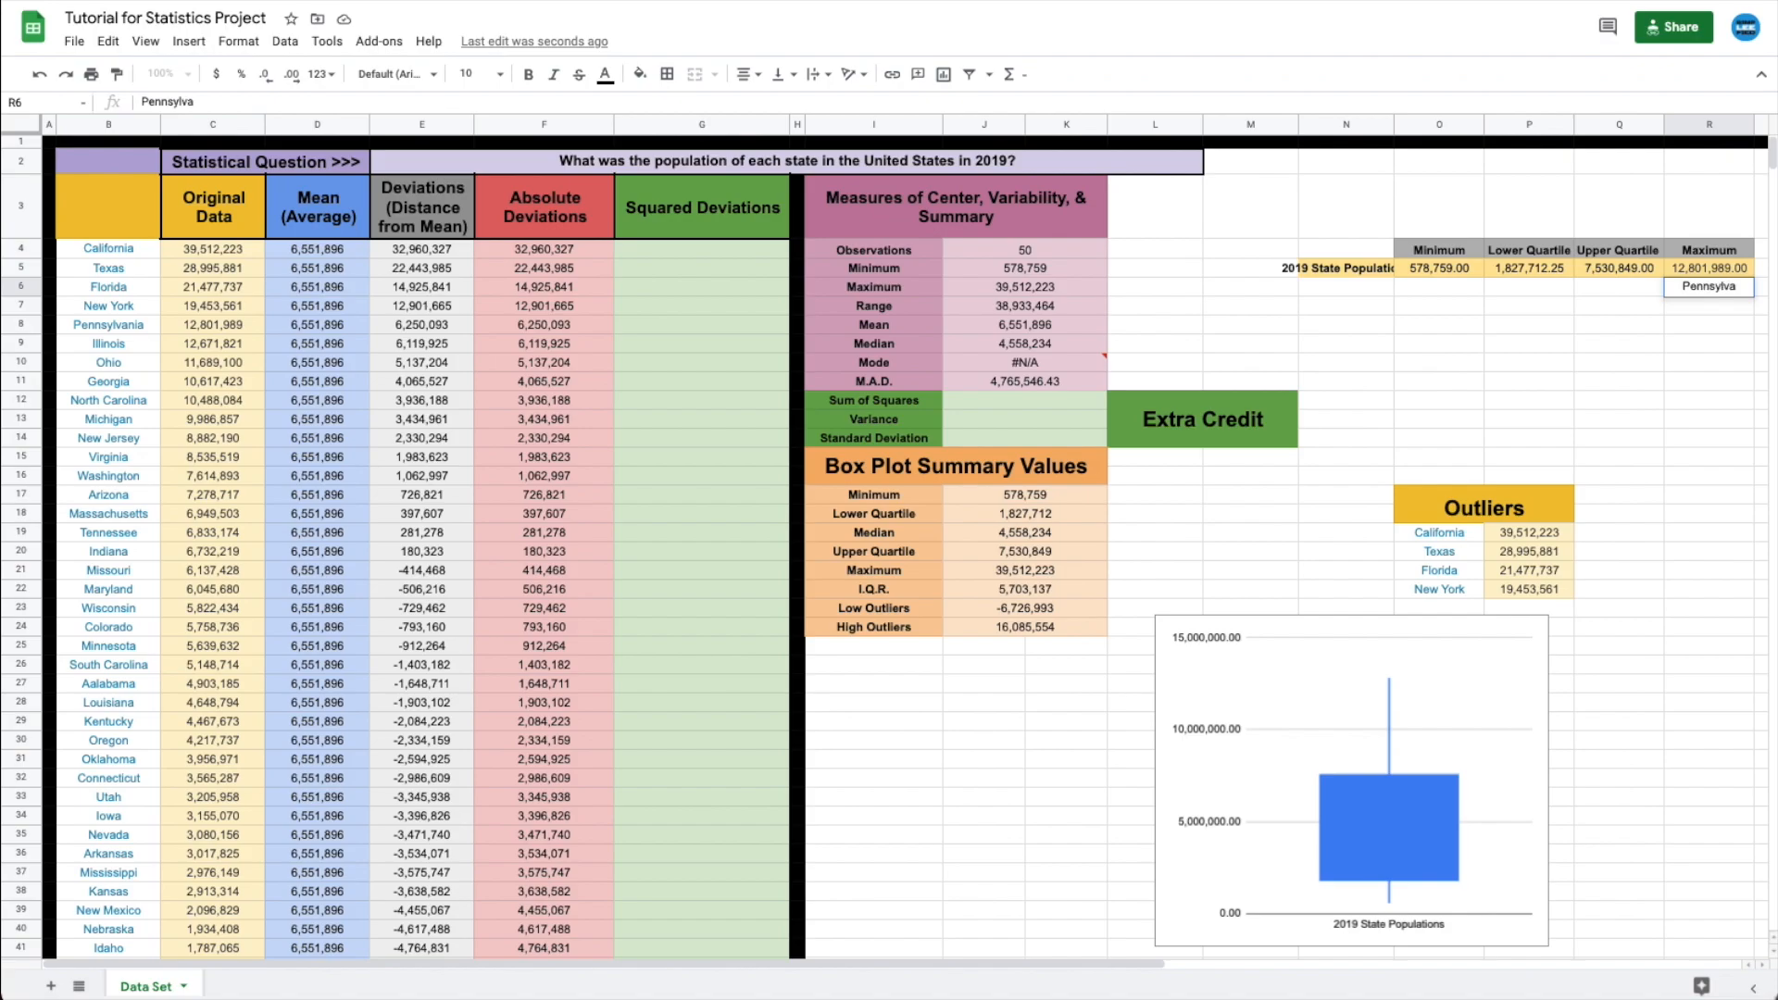
{"action": "type", "text": "nia"}
{"action": "key", "text": "Return"}
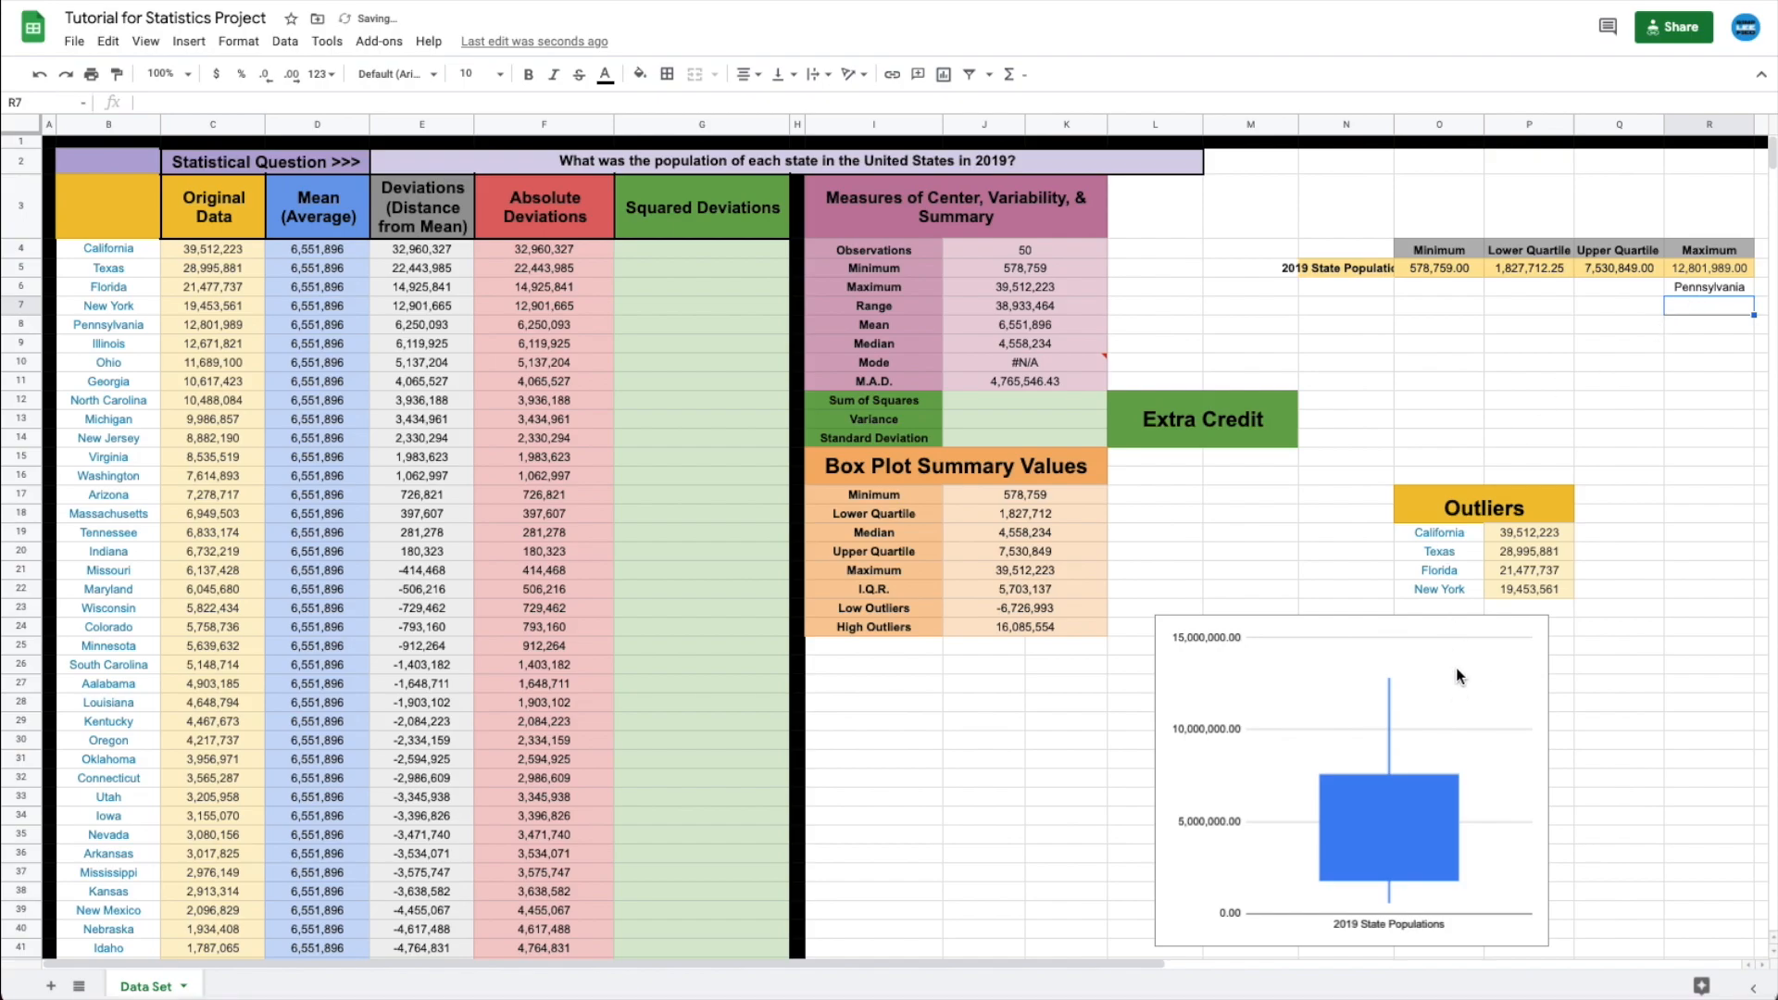
{"action": "left_click_drag", "start_coordinate": [1404, 660], "coordinate": [1371, 662]}
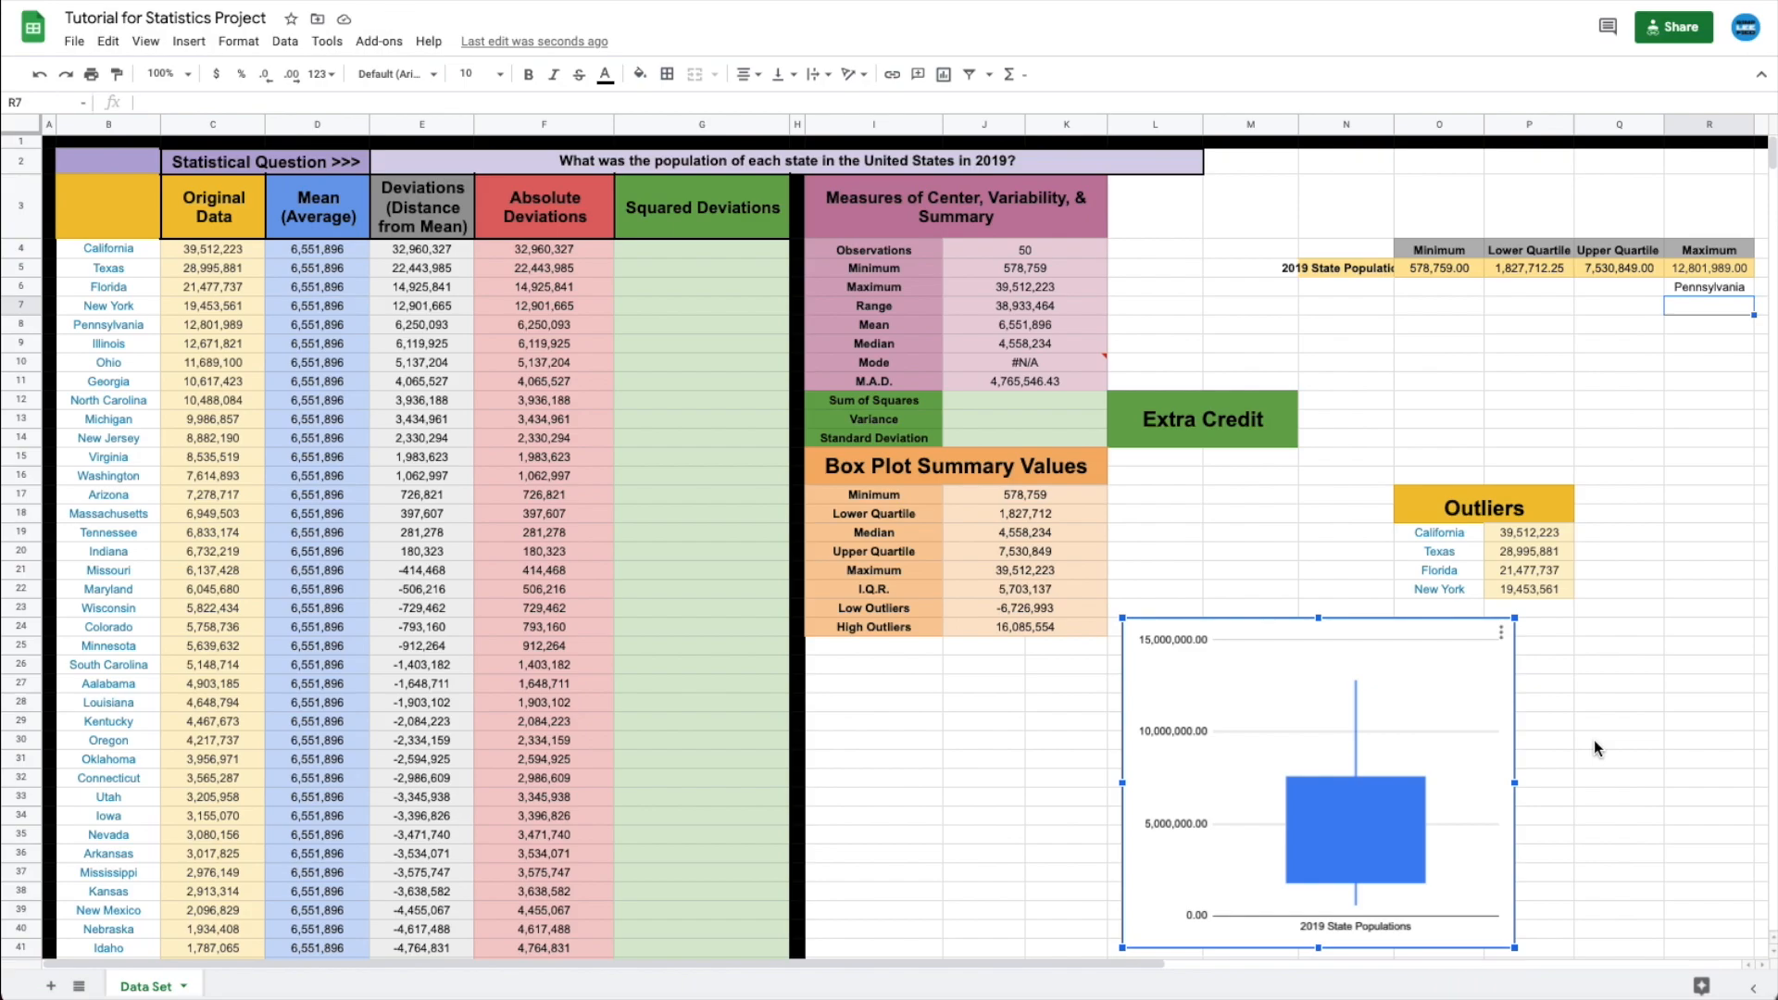
{"action": "mouse_move", "coordinate": [1359, 780]}
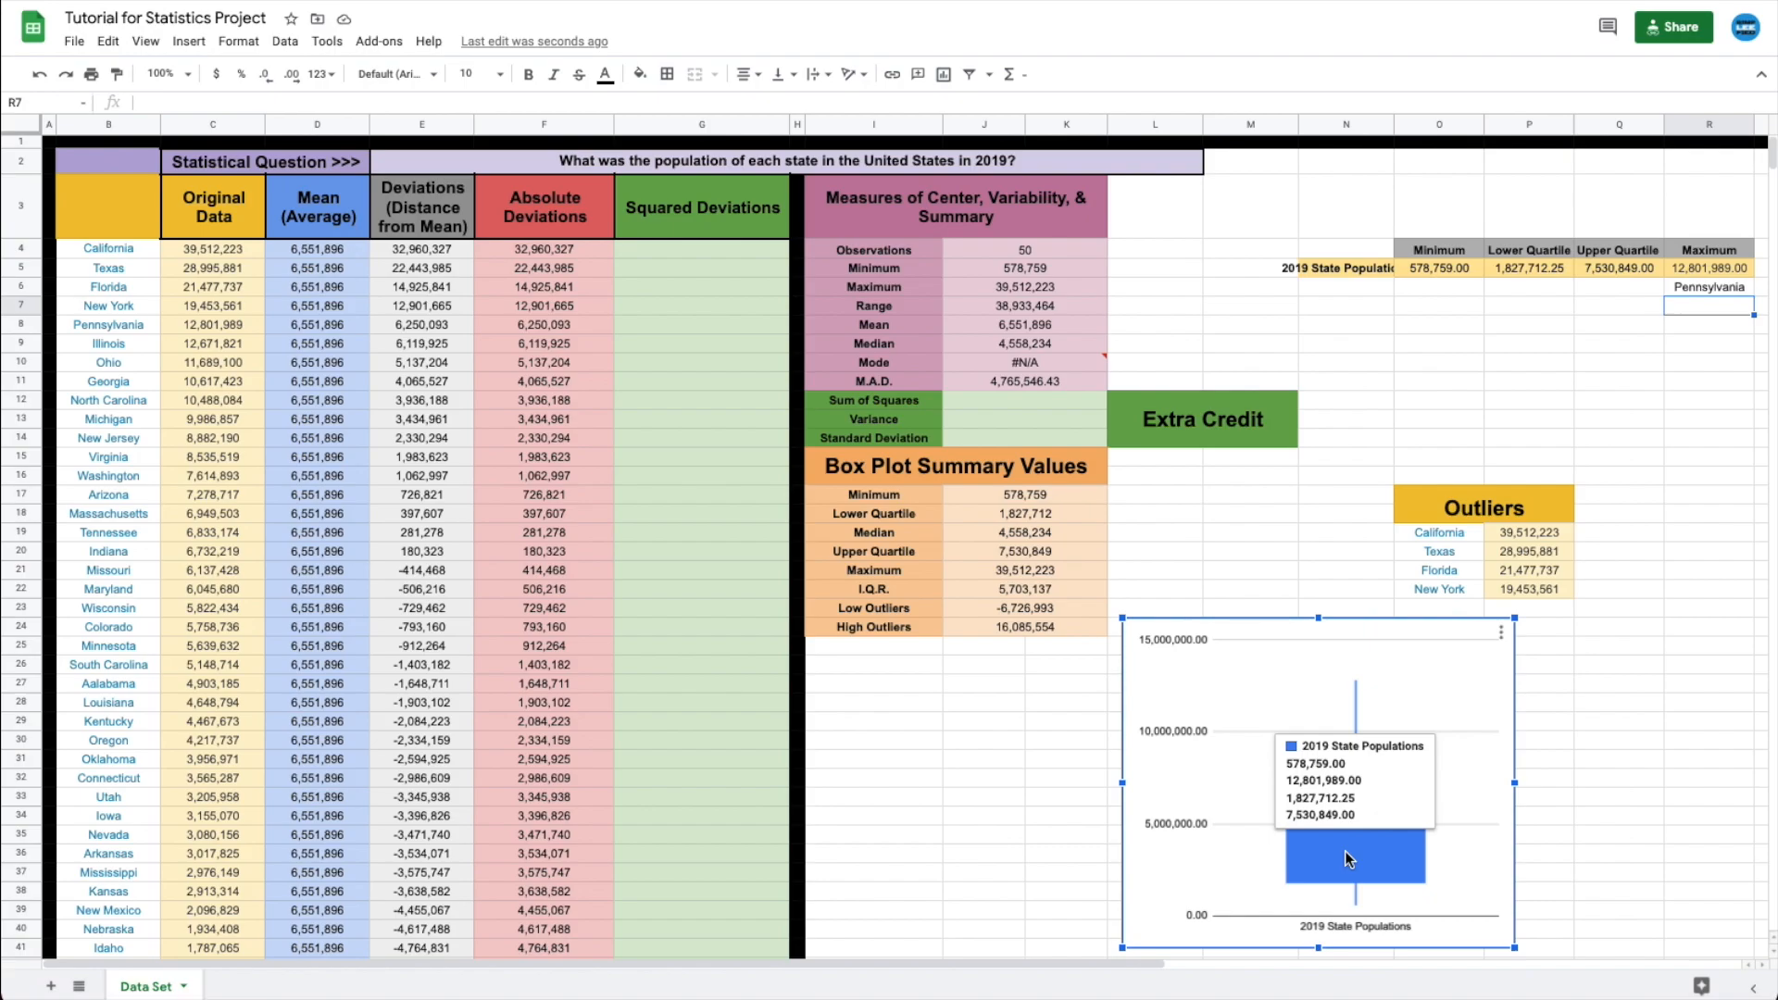
{"action": "left_click", "coordinate": [1682, 724]}
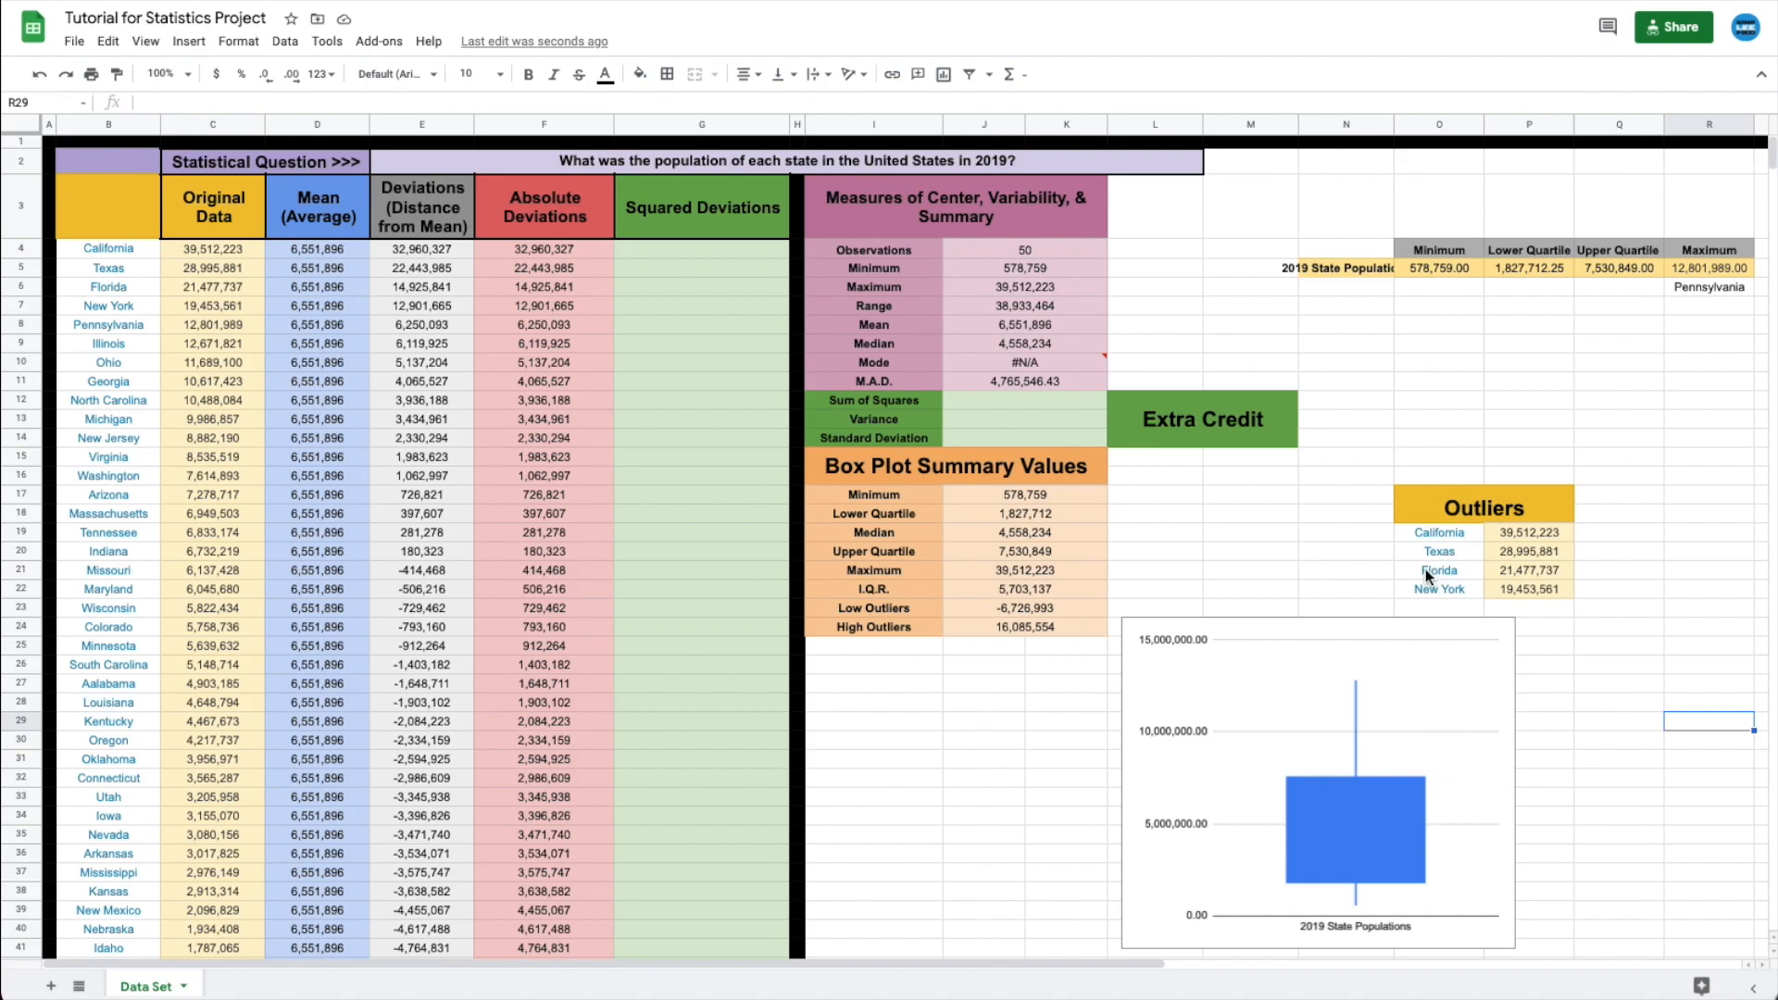
- Review the Low and High Outliers formulas in J23 and J24
{"action": "left_click", "coordinate": [1037, 610]}
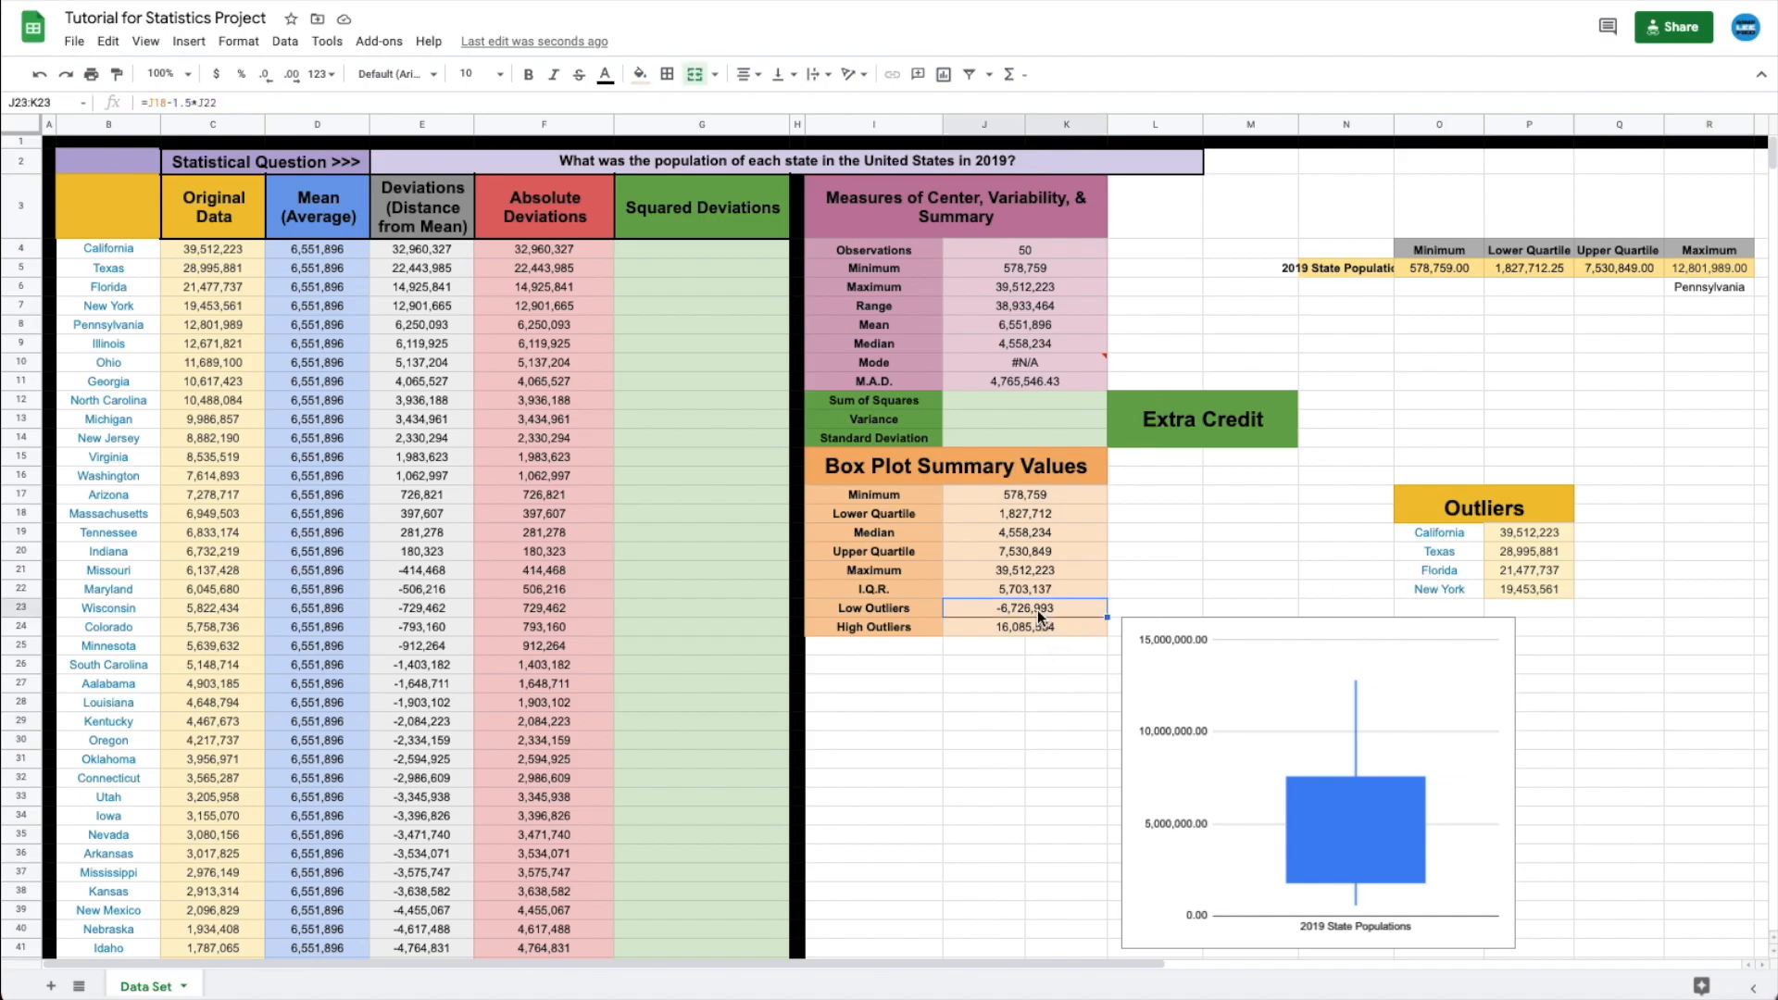
{"action": "left_click", "coordinate": [1017, 634]}
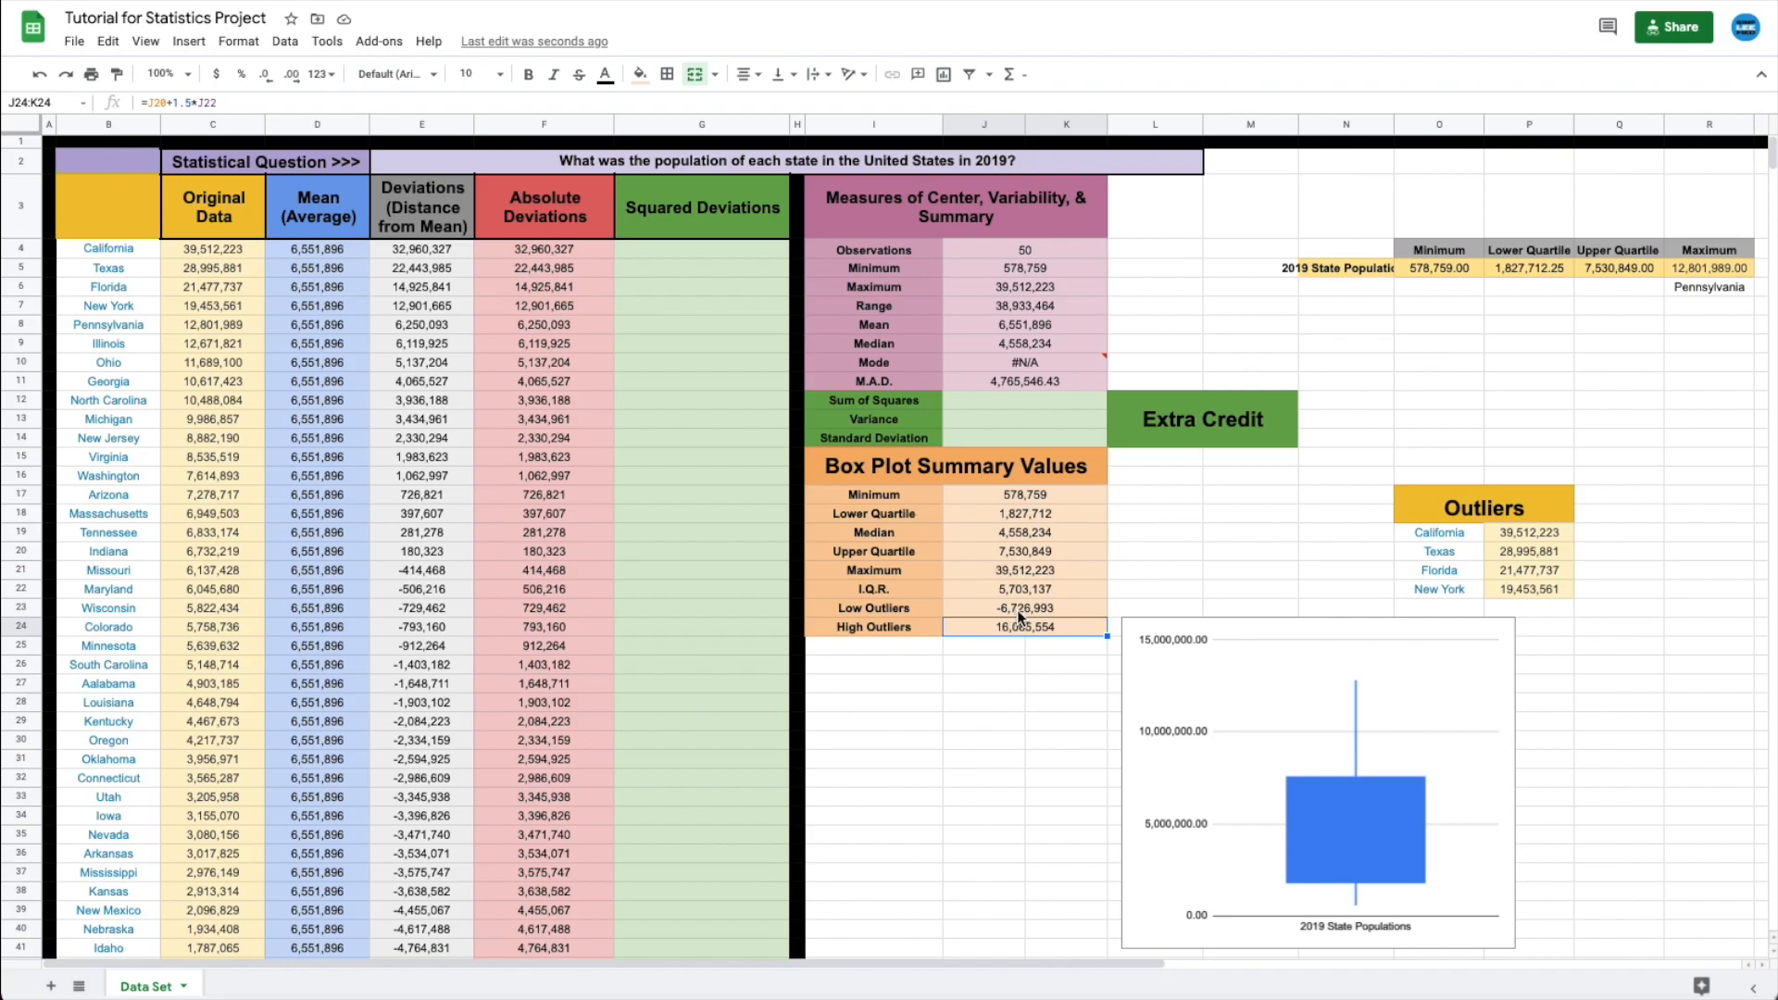
{"action": "double_click", "coordinate": [1028, 608]}
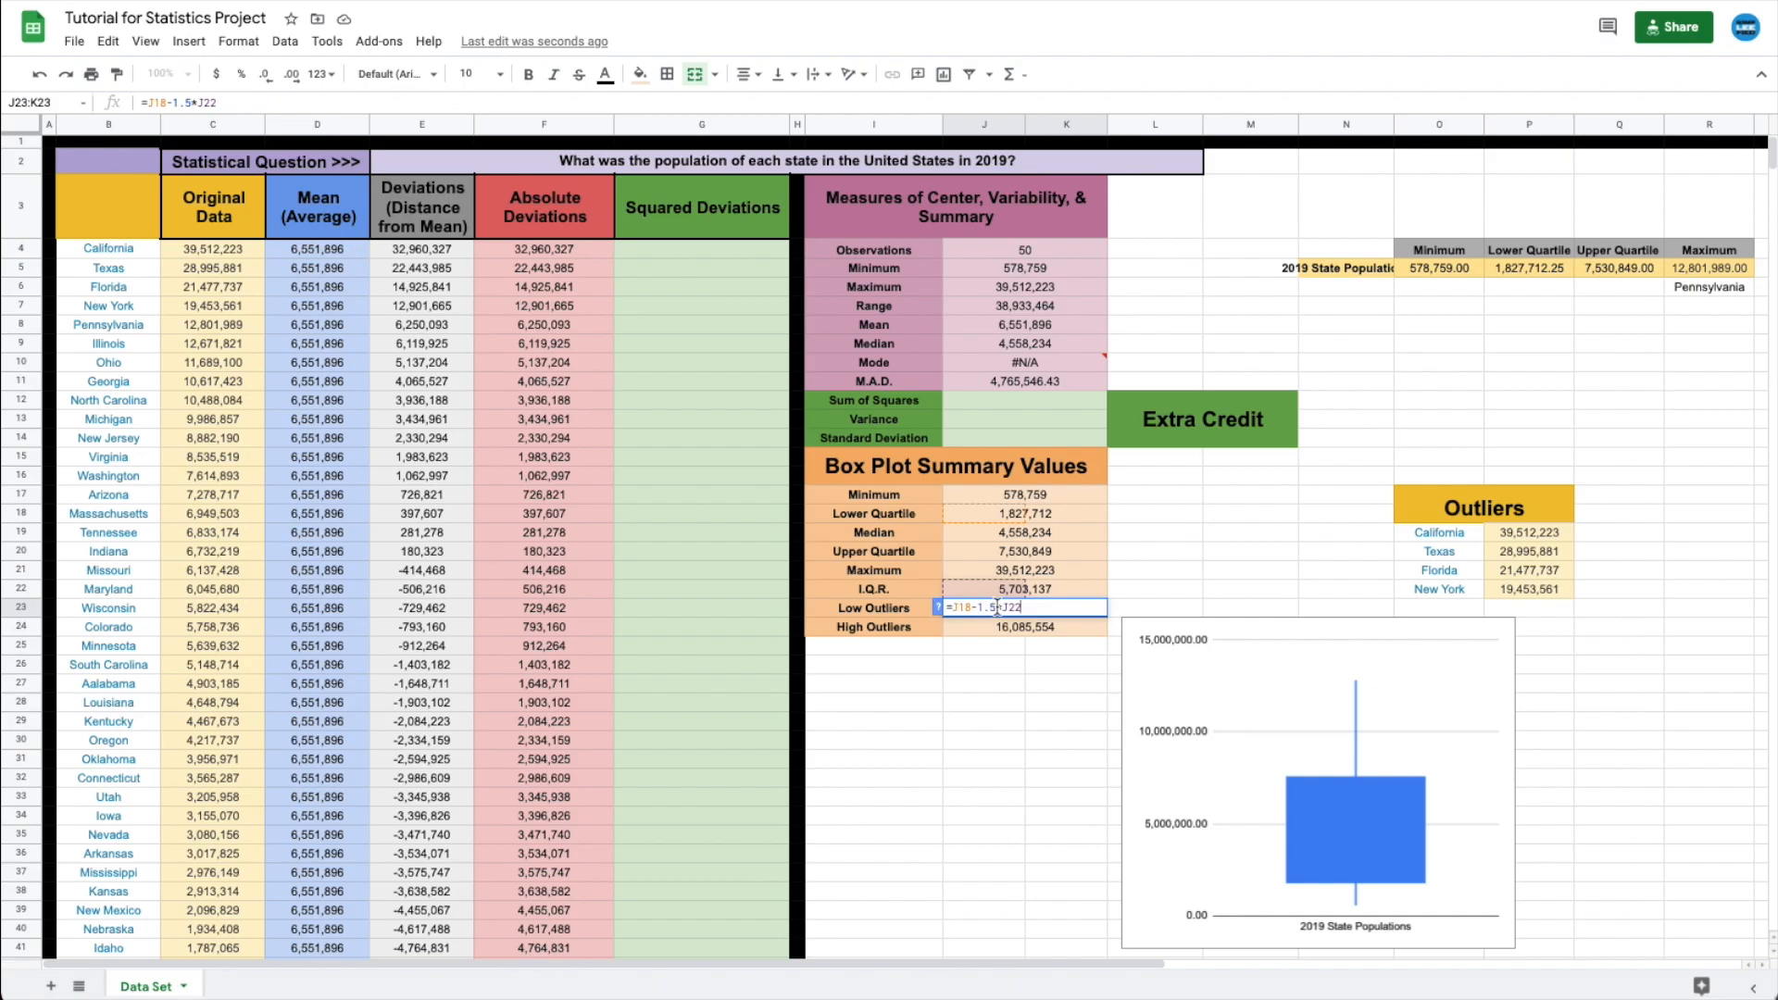
{"action": "double_click", "coordinate": [992, 626]}
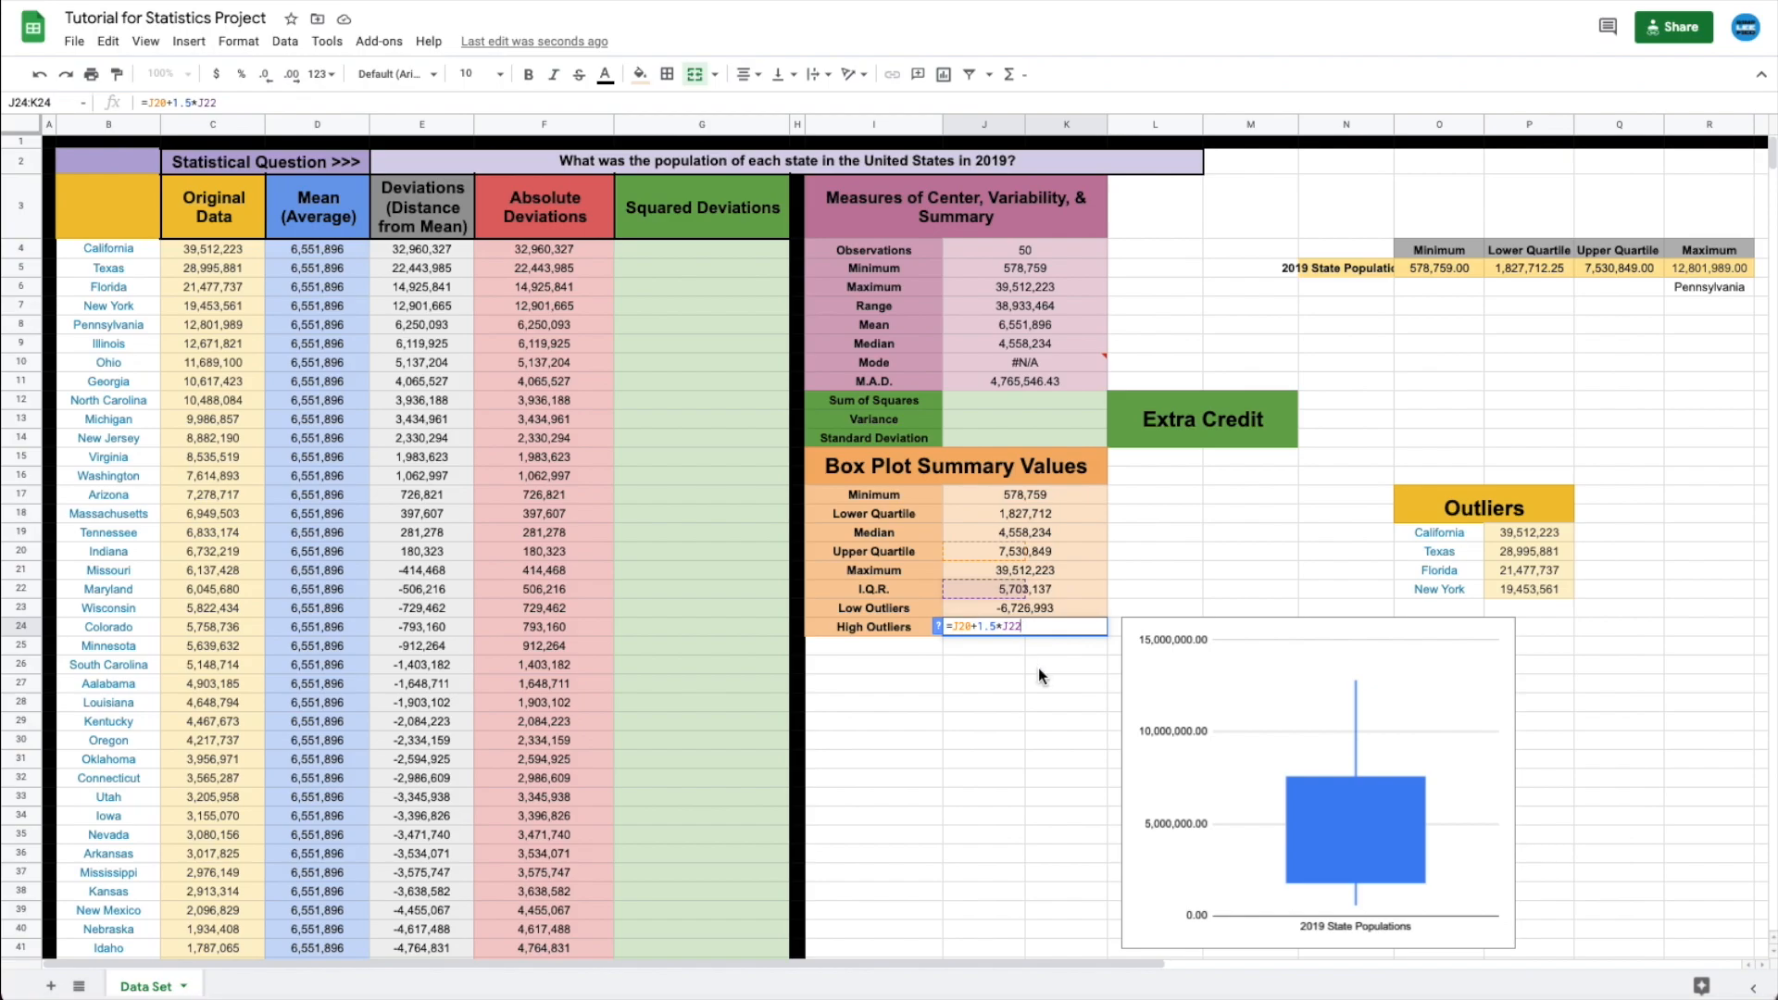
{"action": "left_click", "coordinate": [984, 679]}
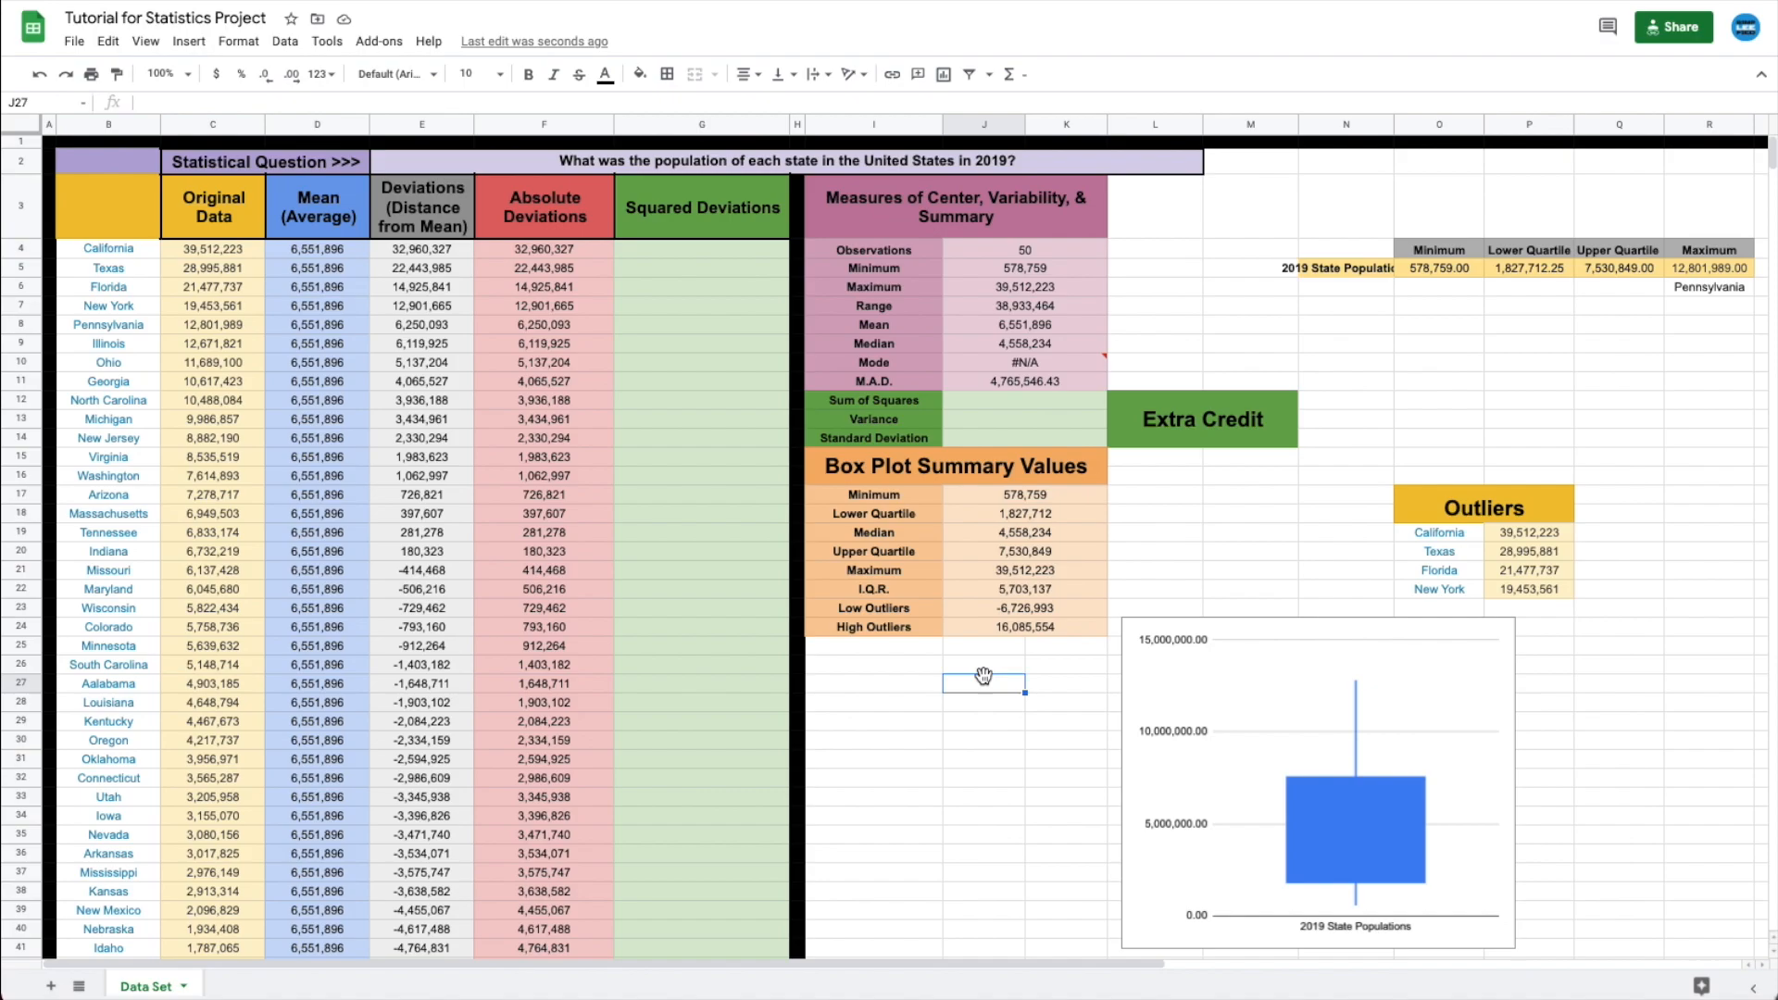
- Move the box plot further right and check its source values in row 5
{"action": "left_click_drag", "start_coordinate": [1280, 630], "coordinate": [1468, 628]}
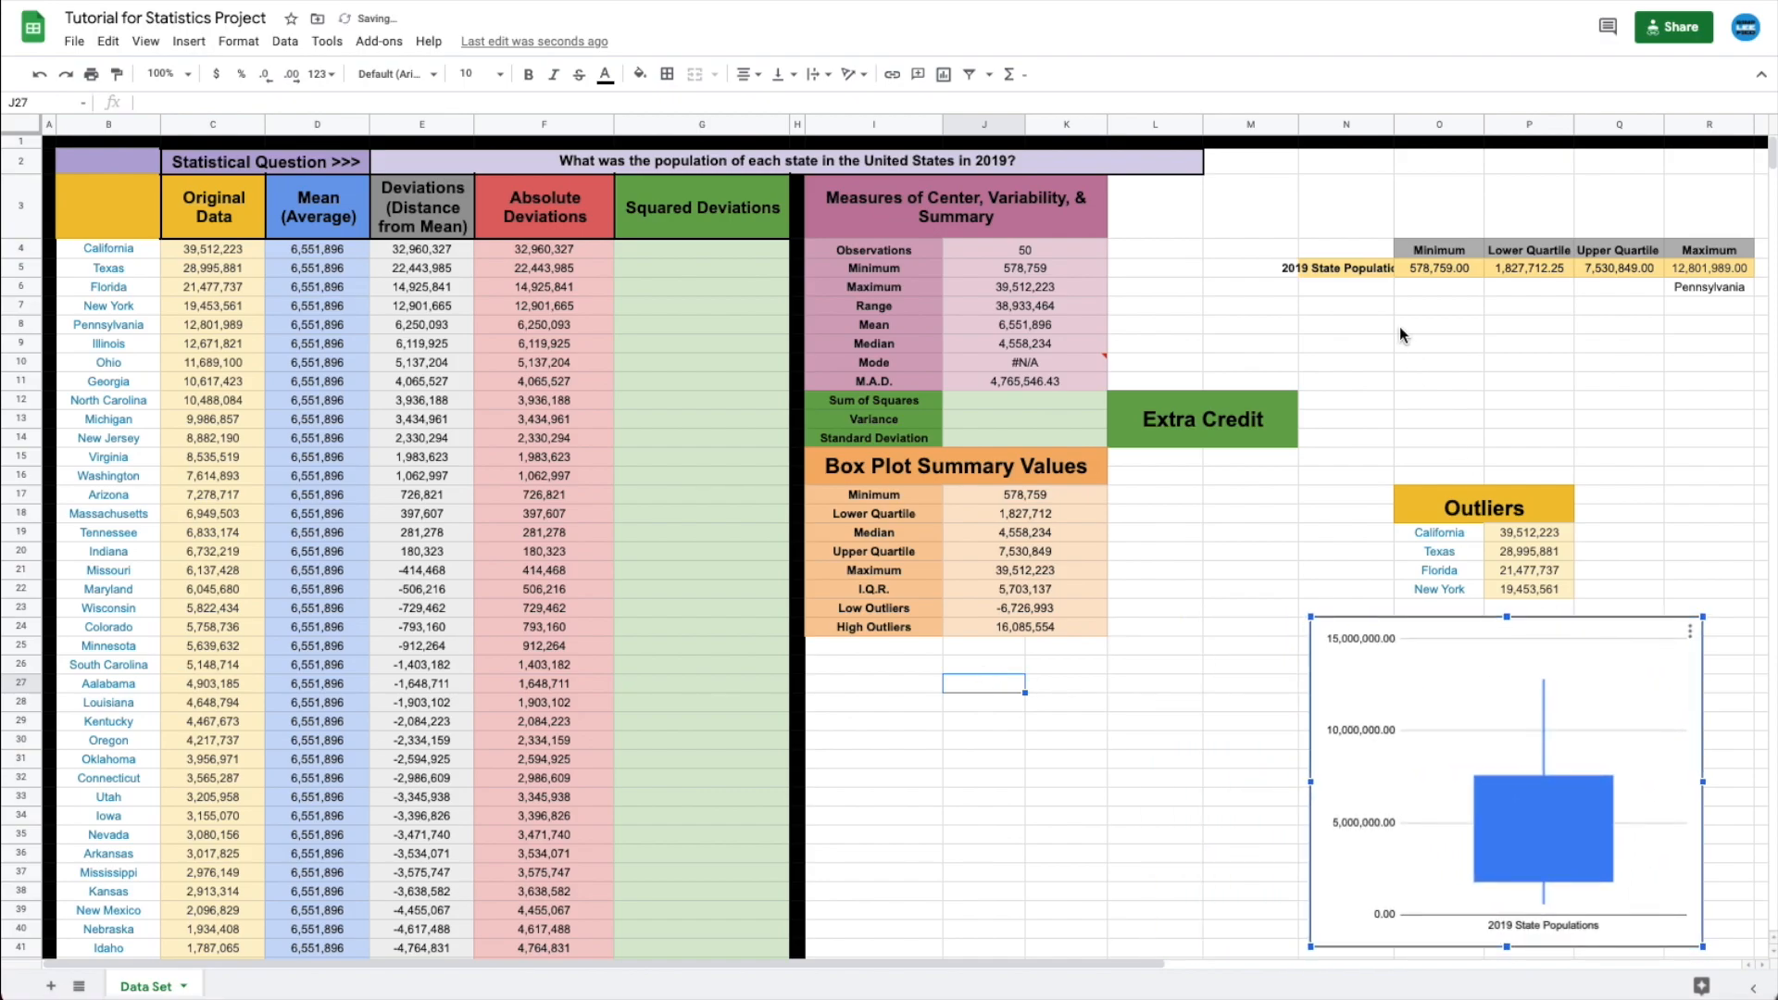
{"action": "left_click", "coordinate": [1340, 268]}
{"action": "left_click", "coordinate": [1445, 268]}
{"action": "left_click", "coordinate": [1547, 268]}
{"action": "left_click", "coordinate": [1619, 268]}
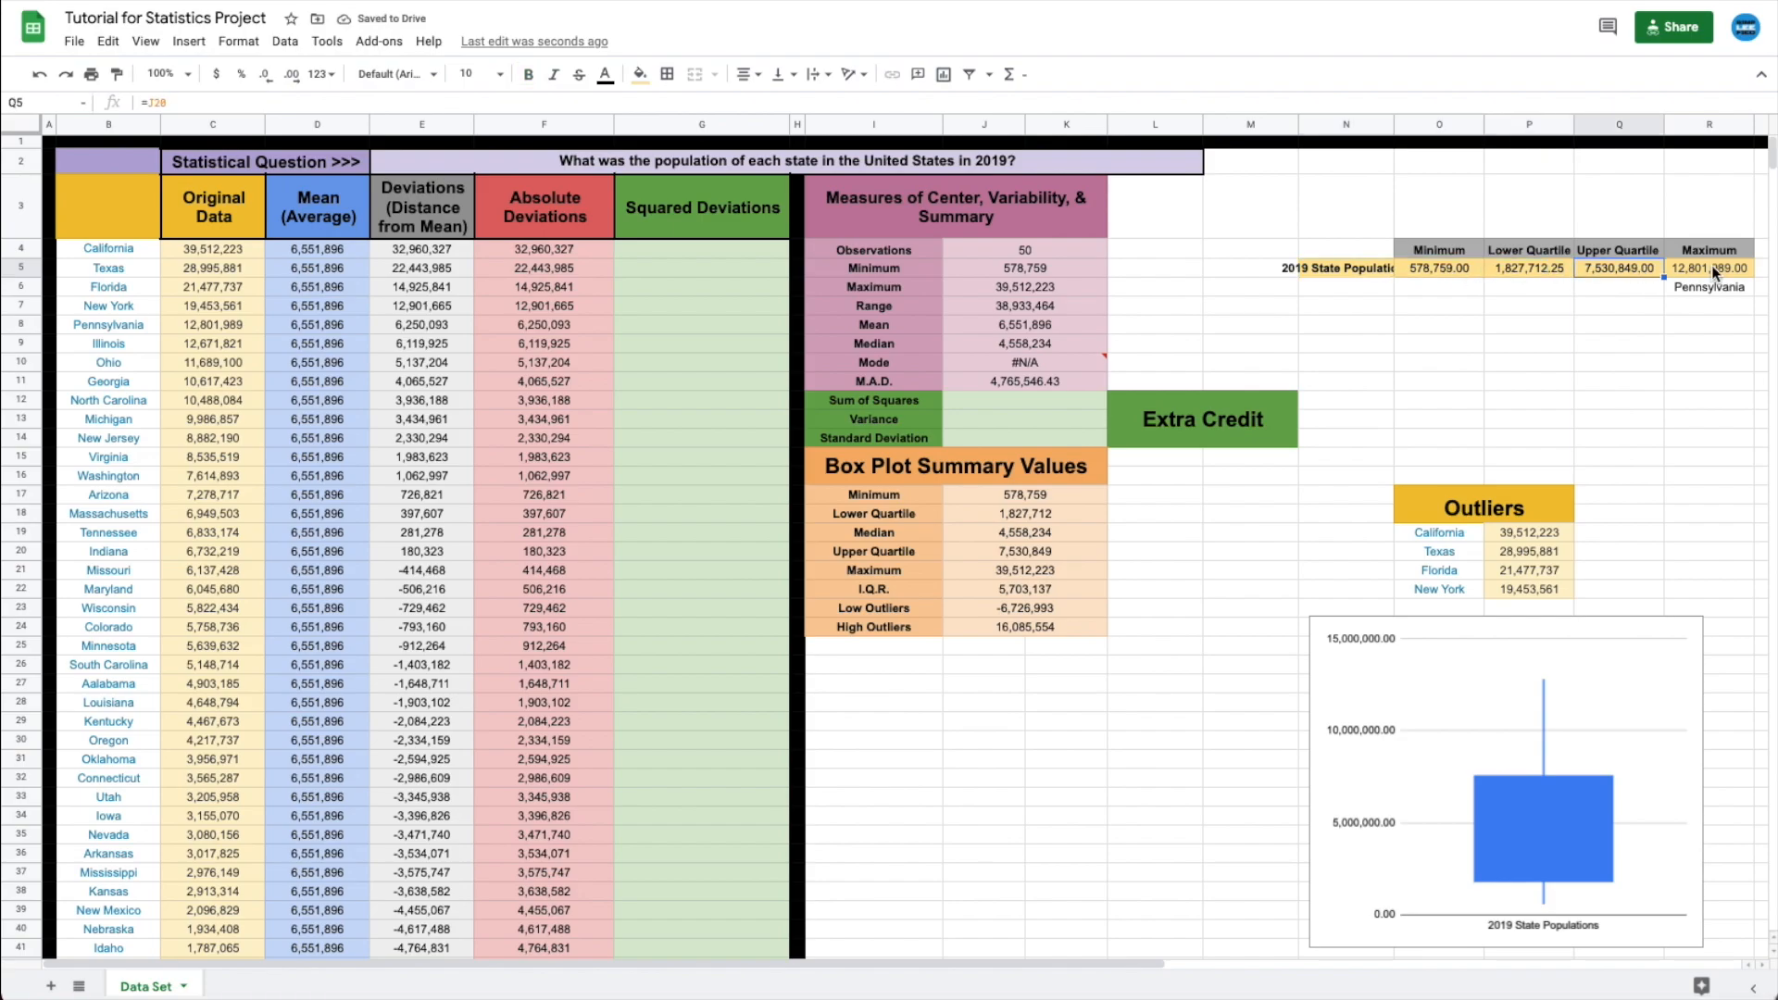
{"action": "left_click", "coordinate": [1712, 268]}
{"action": "left_click", "coordinate": [1353, 268]}
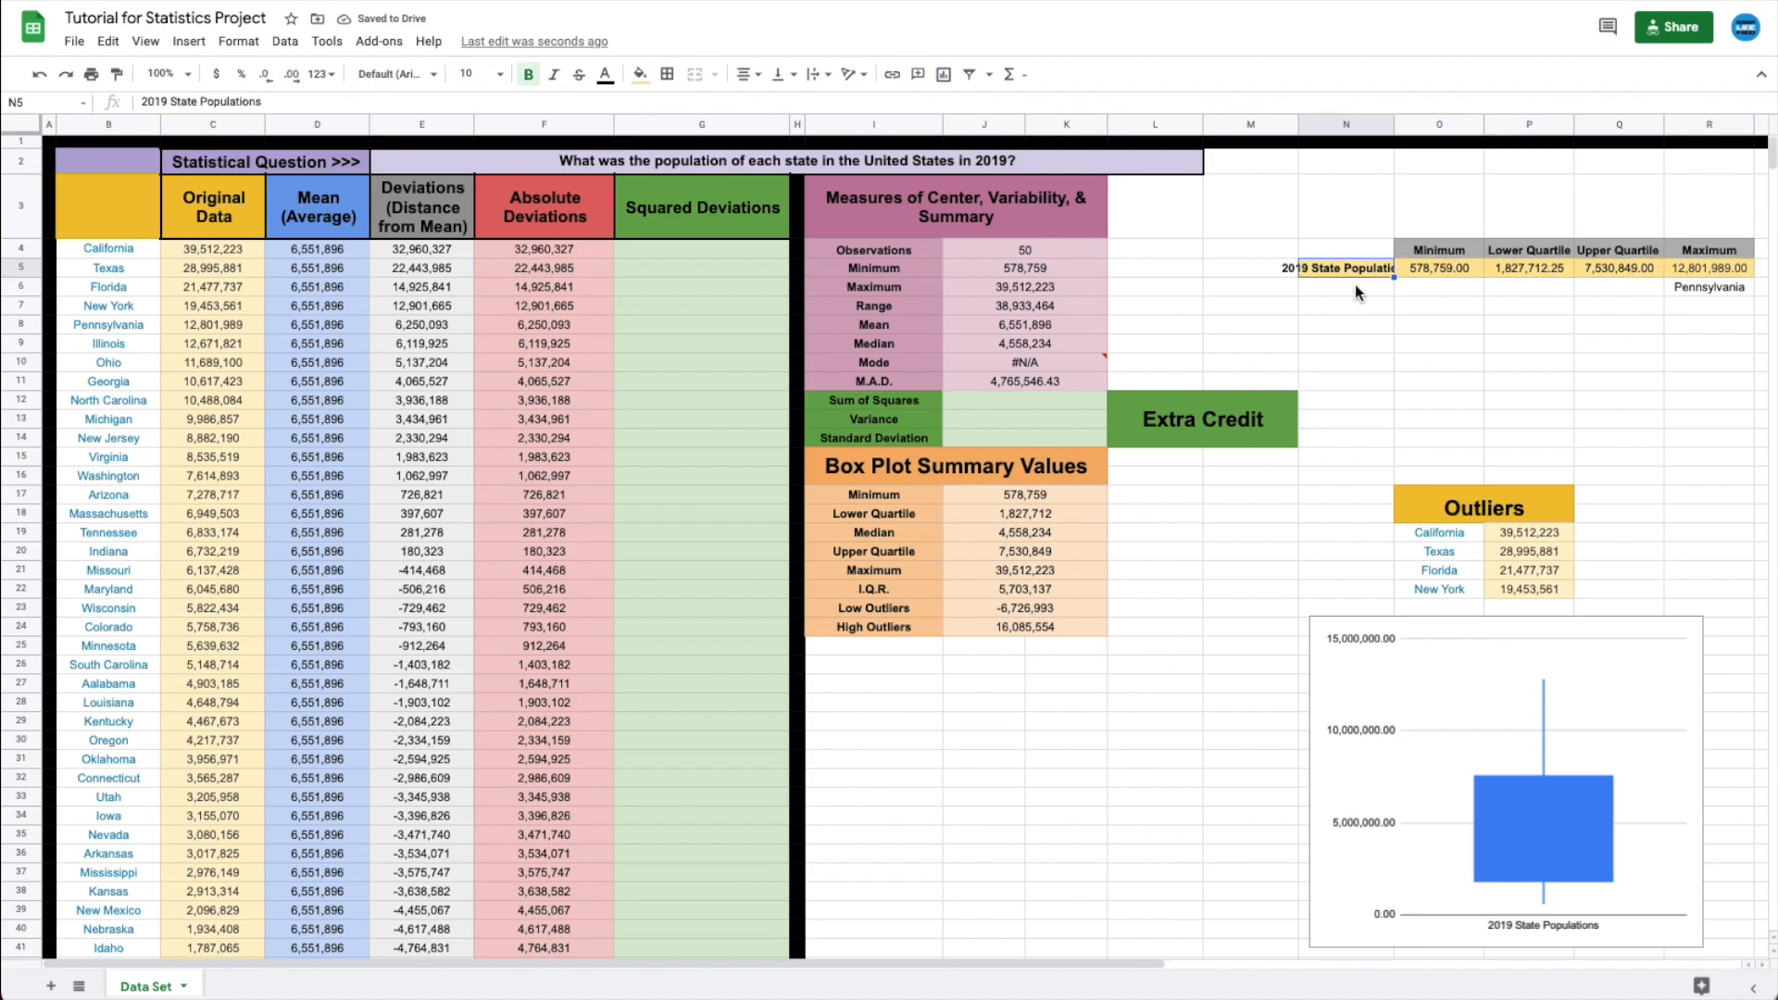
{"action": "left_click_drag", "start_coordinate": [1425, 252], "coordinate": [1719, 275]}
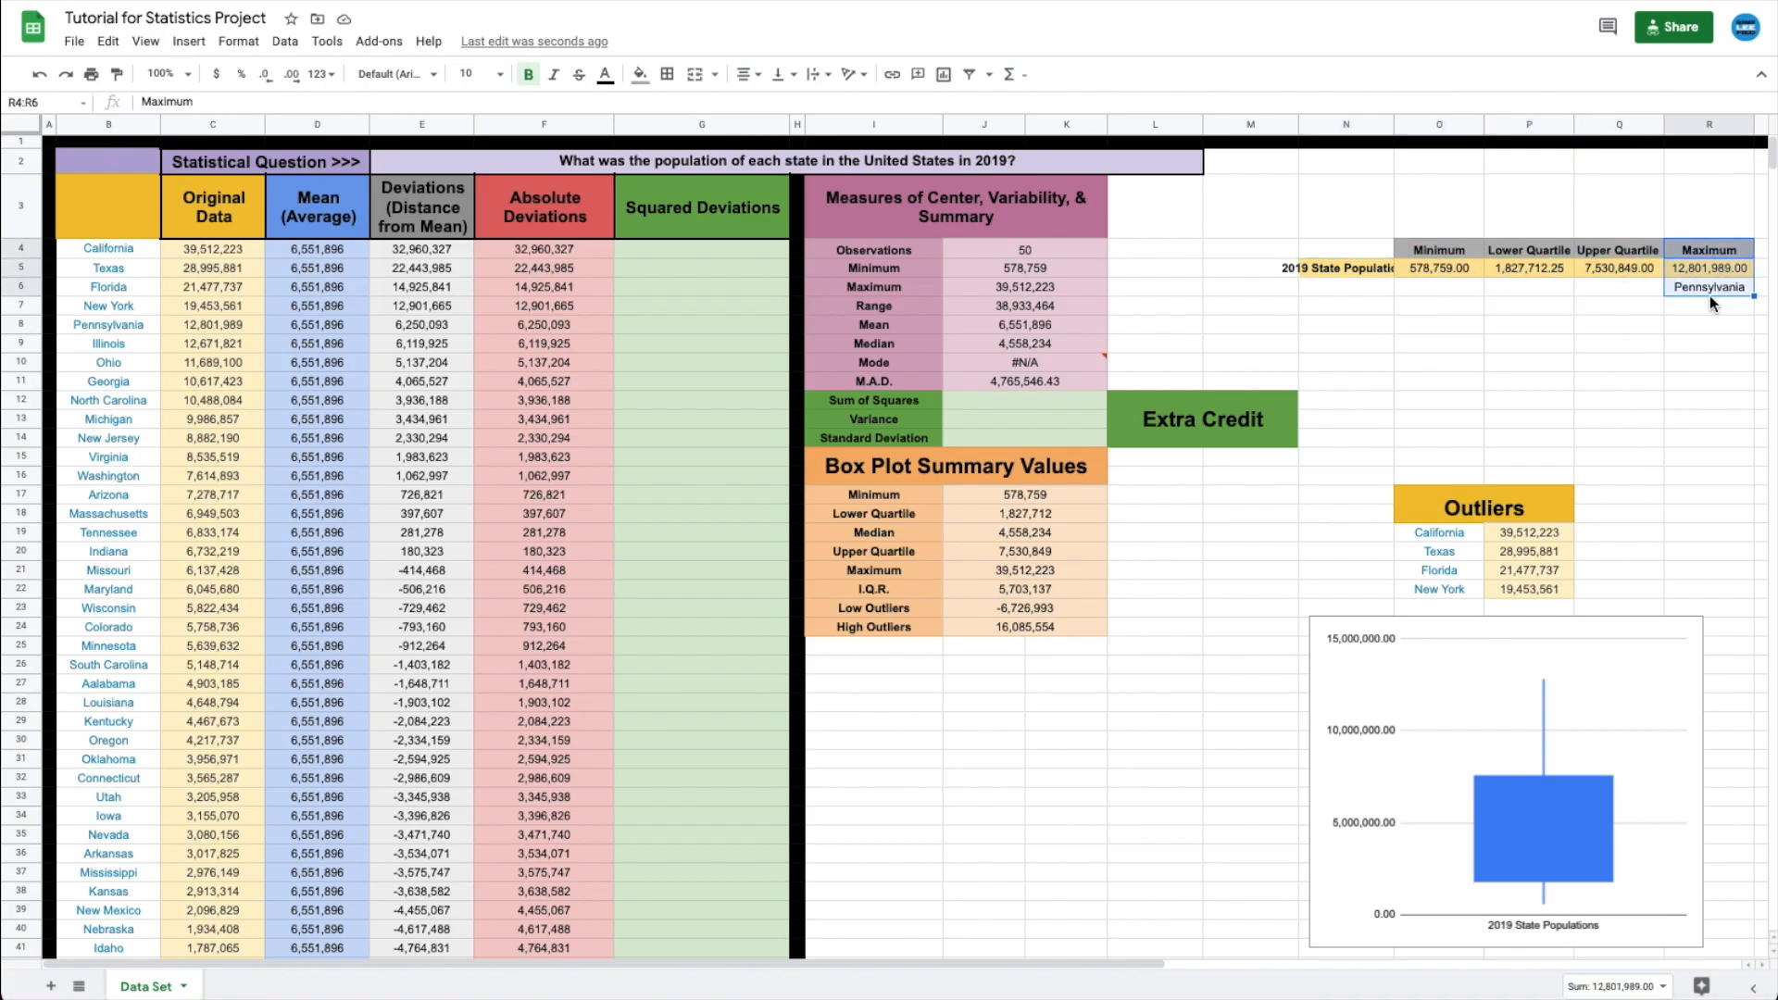
{"action": "left_click", "coordinate": [1684, 326]}
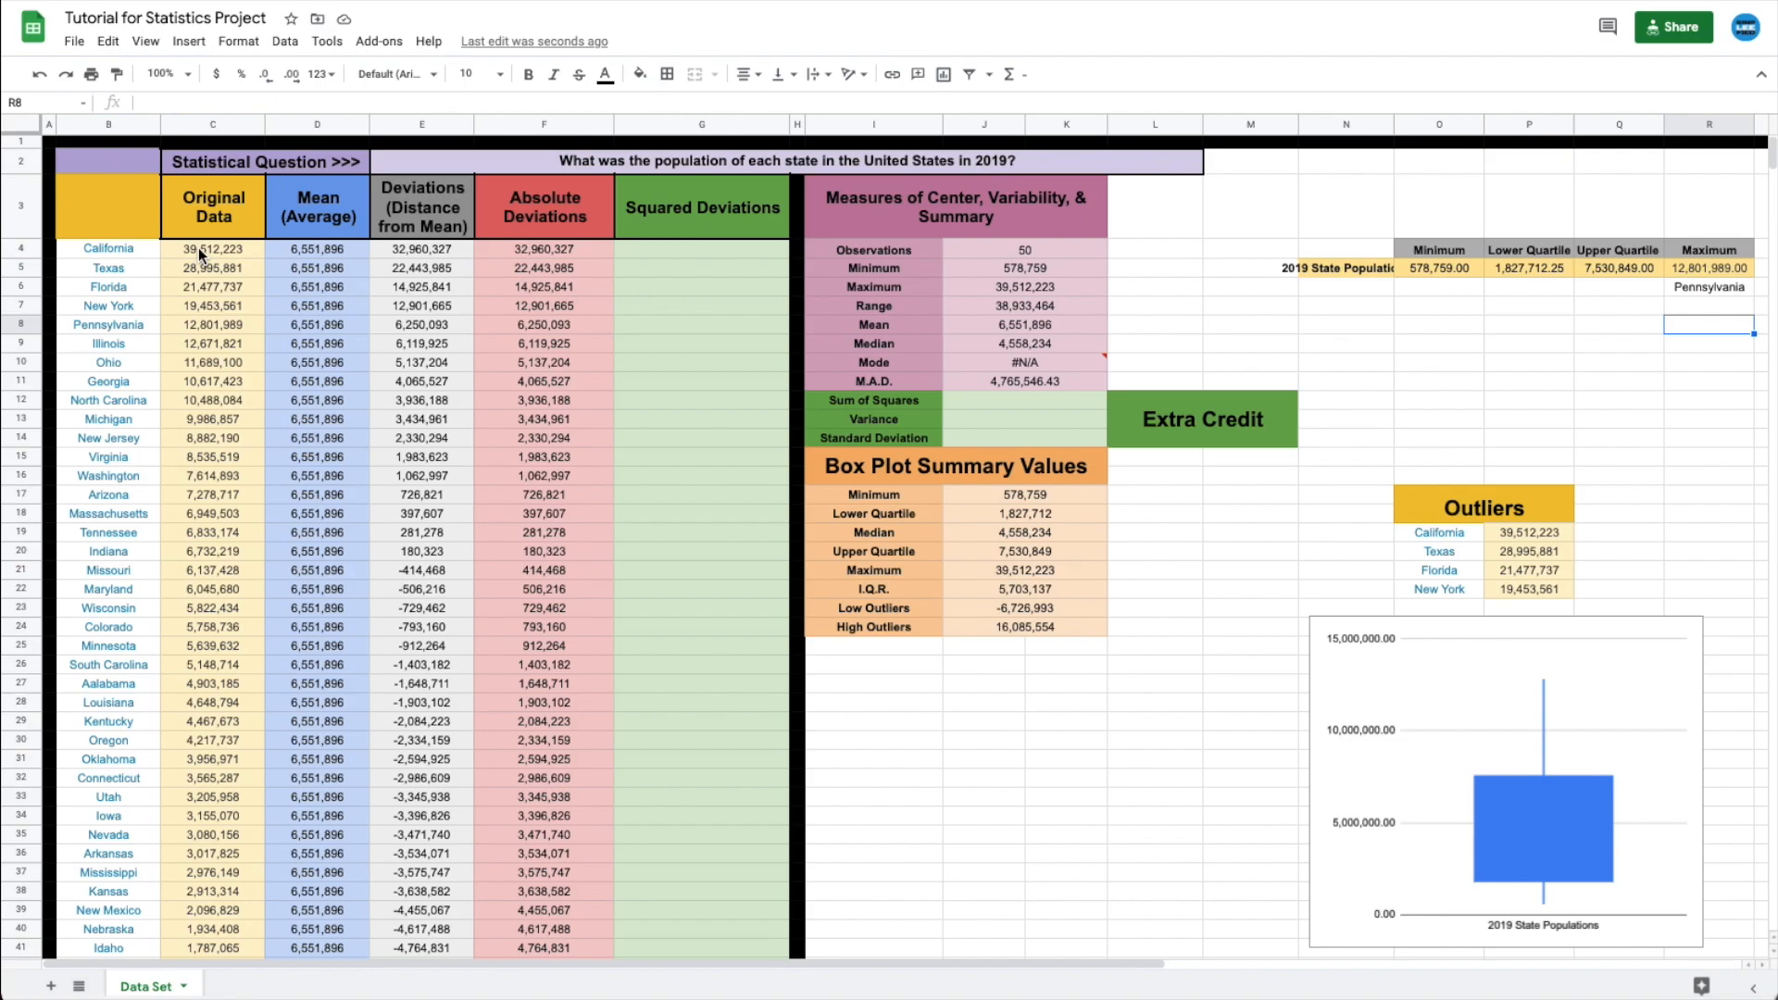
- Insert a histogram chart of populations C4:C53 and place it beside the box plot
{"action": "left_click_drag", "start_coordinate": [198, 248], "coordinate": [189, 709]}
{"action": "scroll", "coordinate": [222, 780], "scroll_direction": "up", "scroll_amount": 5}
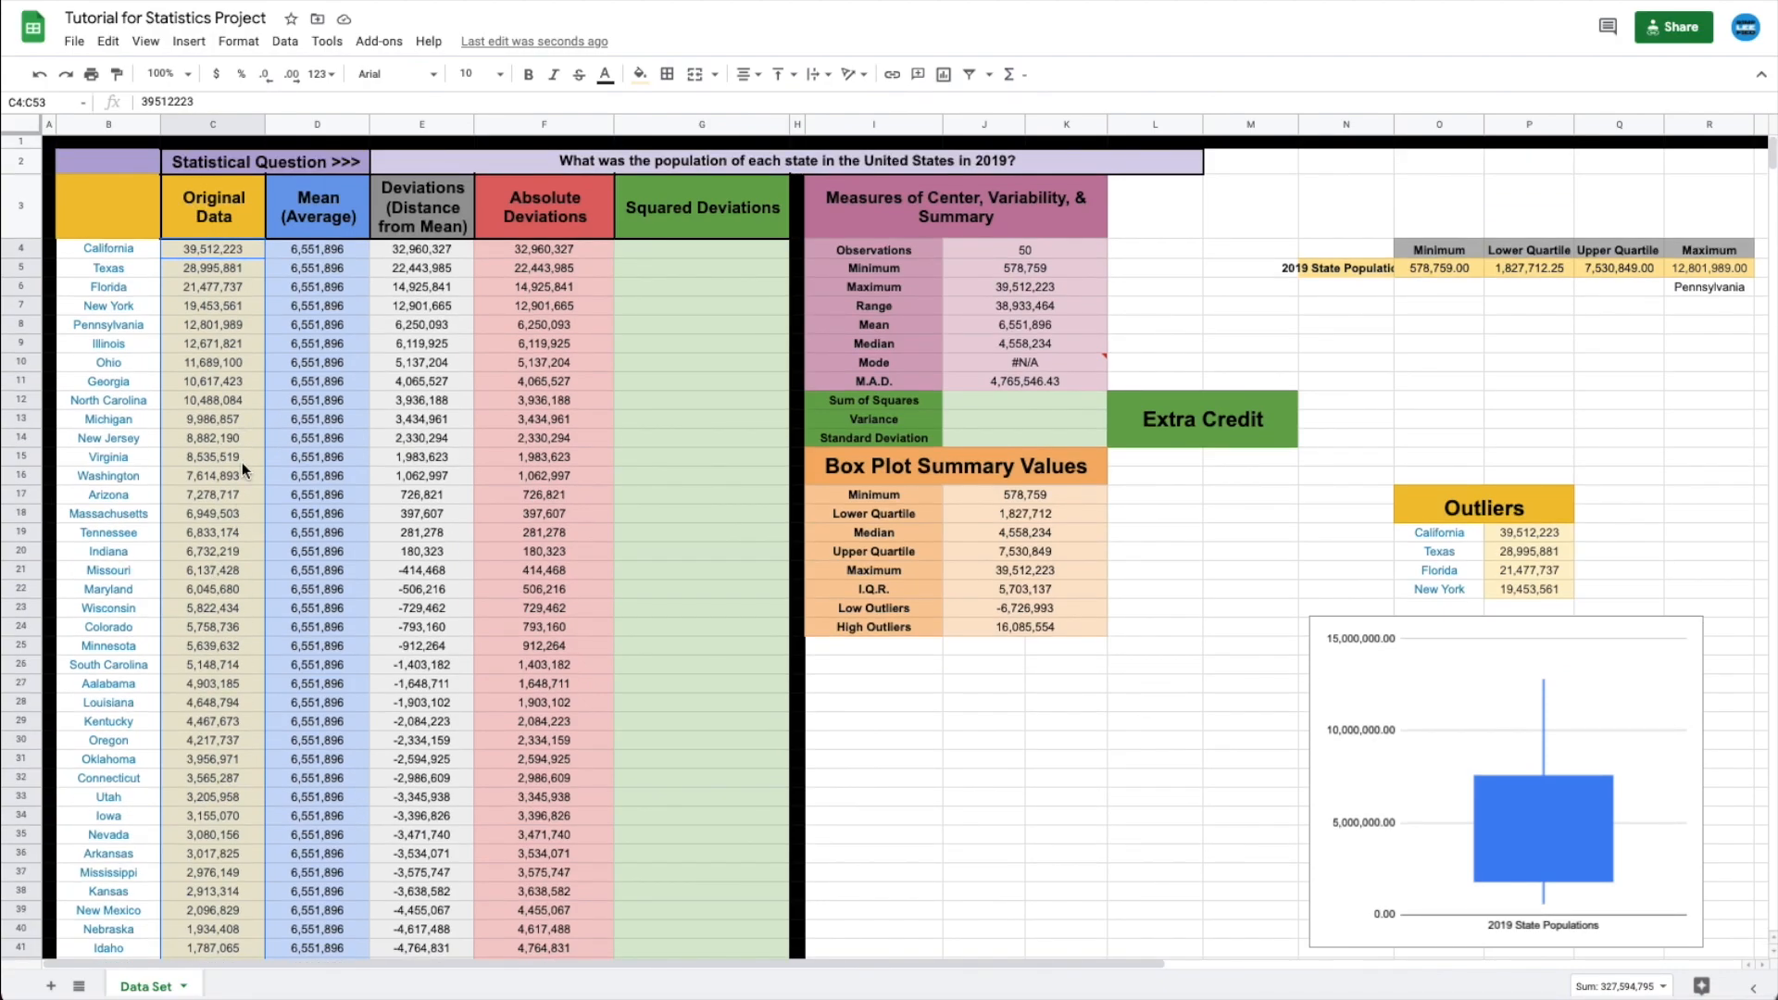
{"action": "left_click", "coordinate": [189, 42]}
{"action": "left_click", "coordinate": [230, 290]}
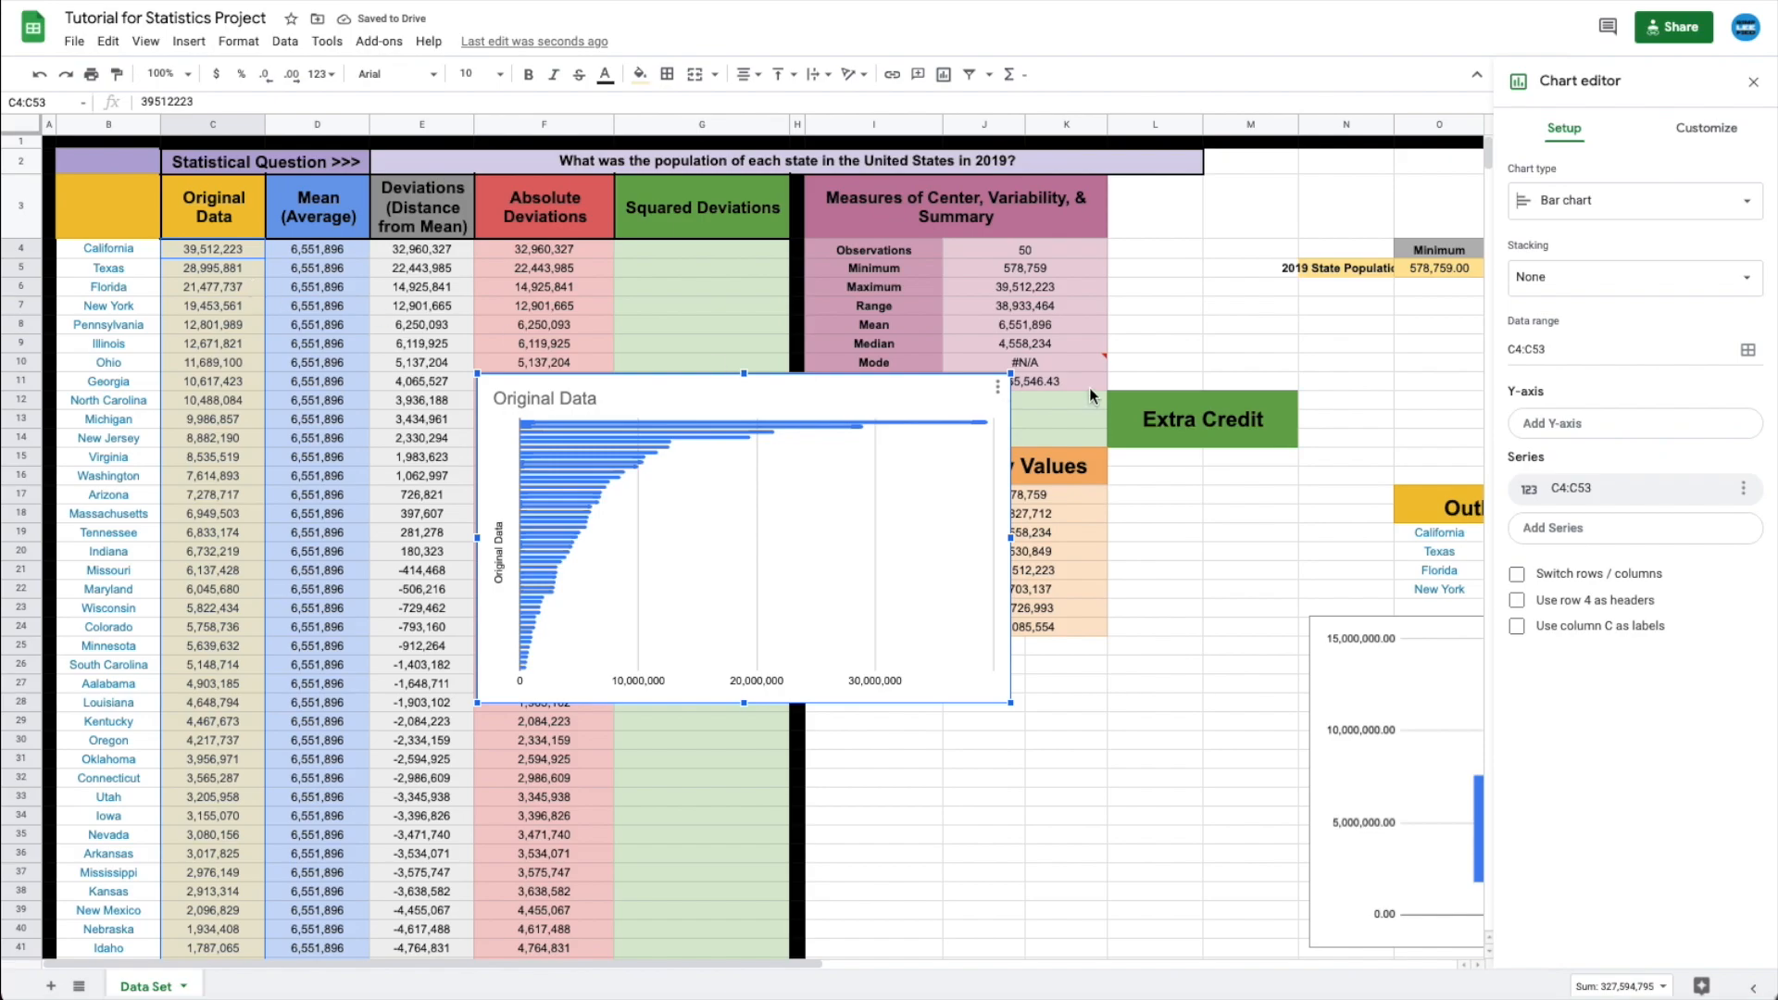
{"action": "left_click", "coordinate": [1577, 216]}
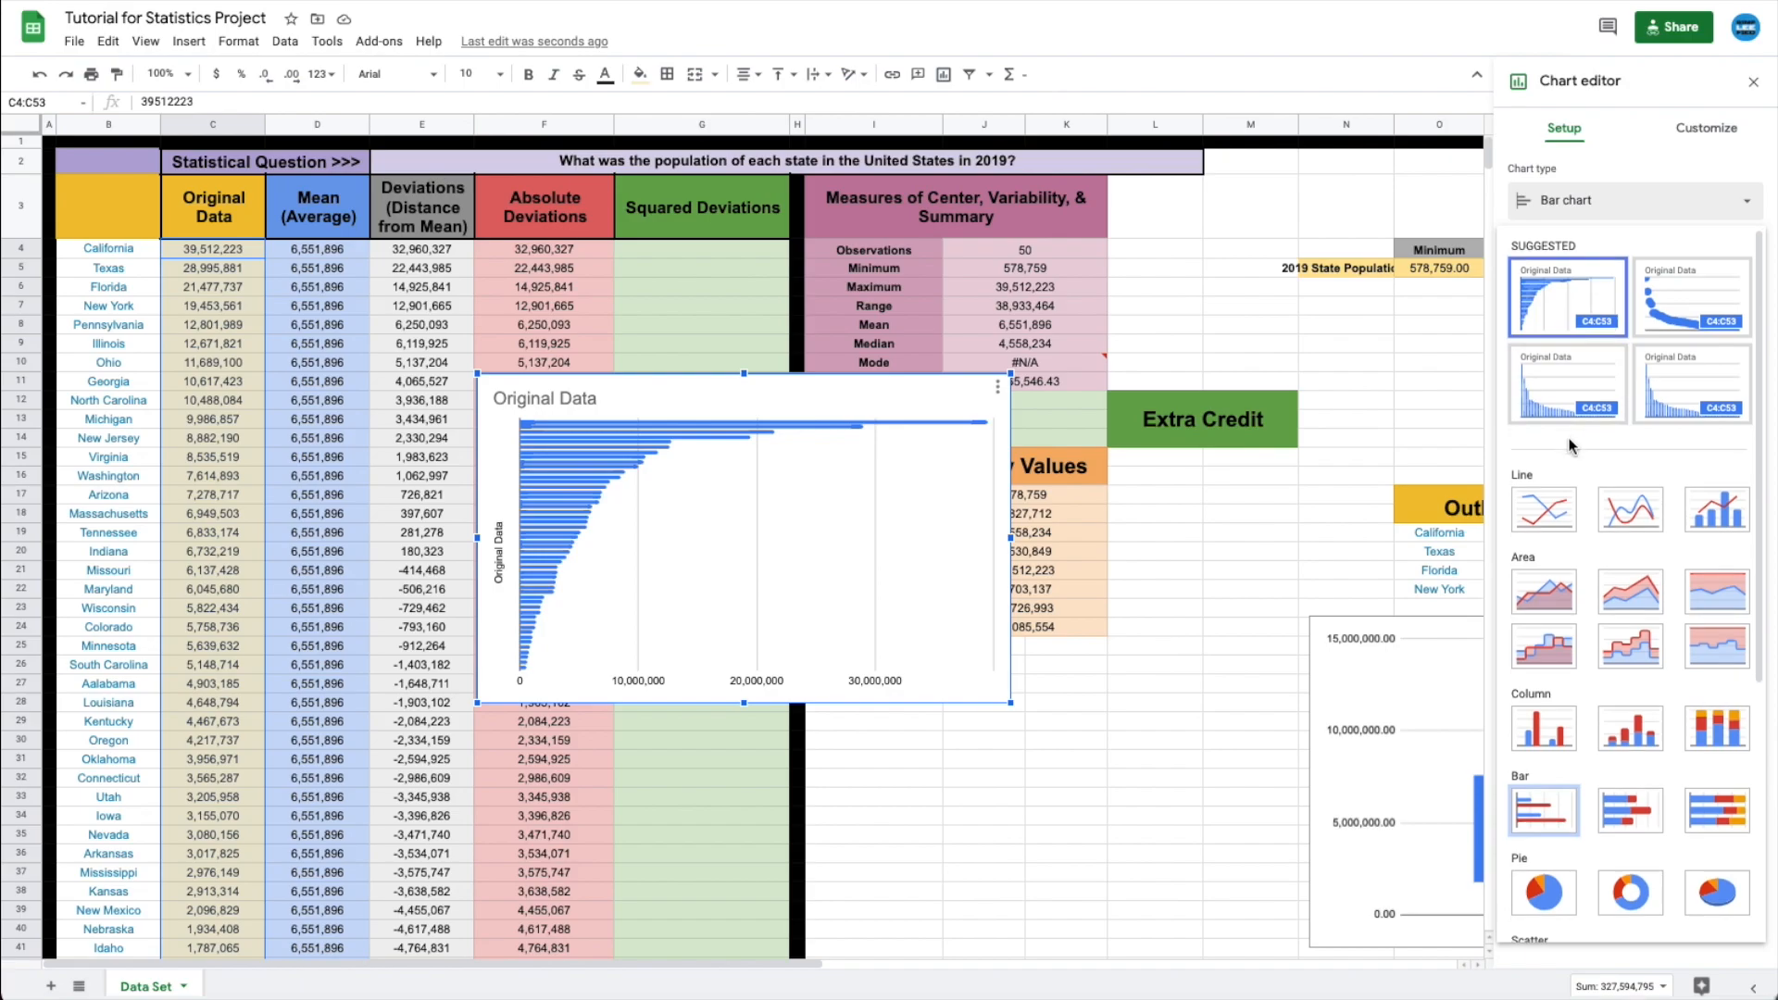
{"action": "scroll", "coordinate": [1572, 447], "scroll_direction": "down", "scroll_amount": 5}
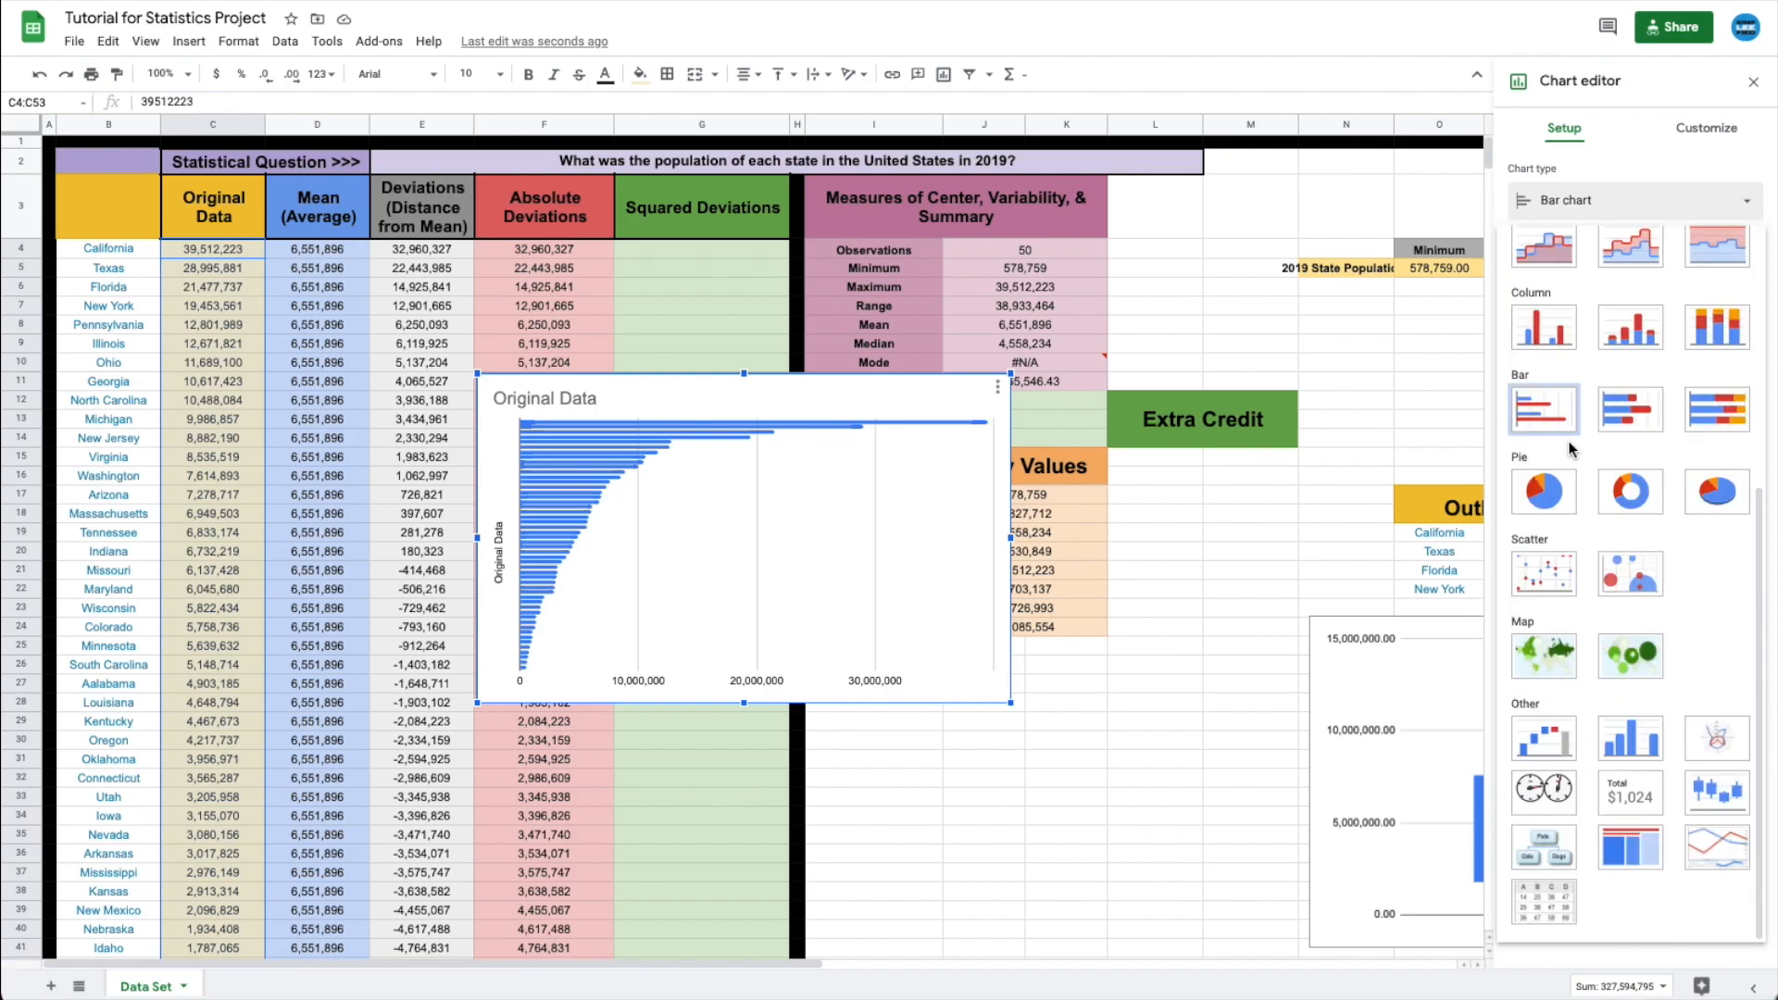
{"action": "left_click", "coordinate": [1644, 746]}
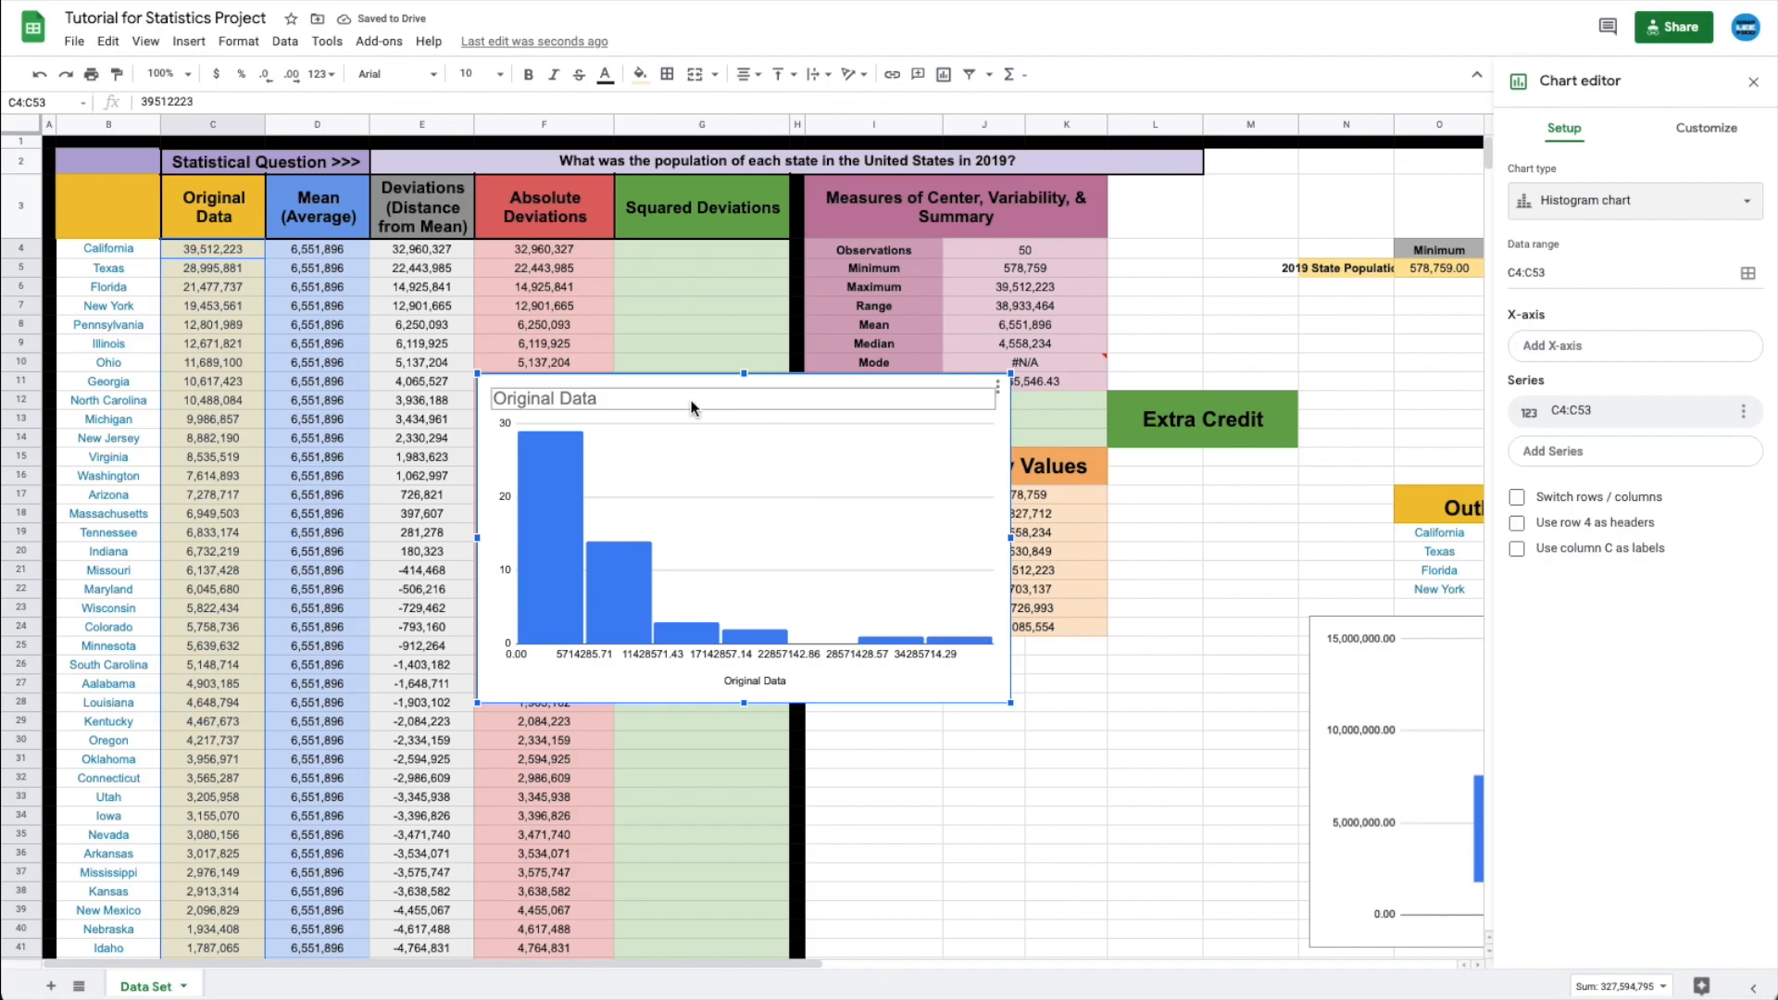
{"action": "left_click_drag", "start_coordinate": [826, 492], "coordinate": [1103, 734]}
- Title the histogram '2019 U.S. State Populations', centred
{"action": "left_click", "coordinate": [1754, 82]}
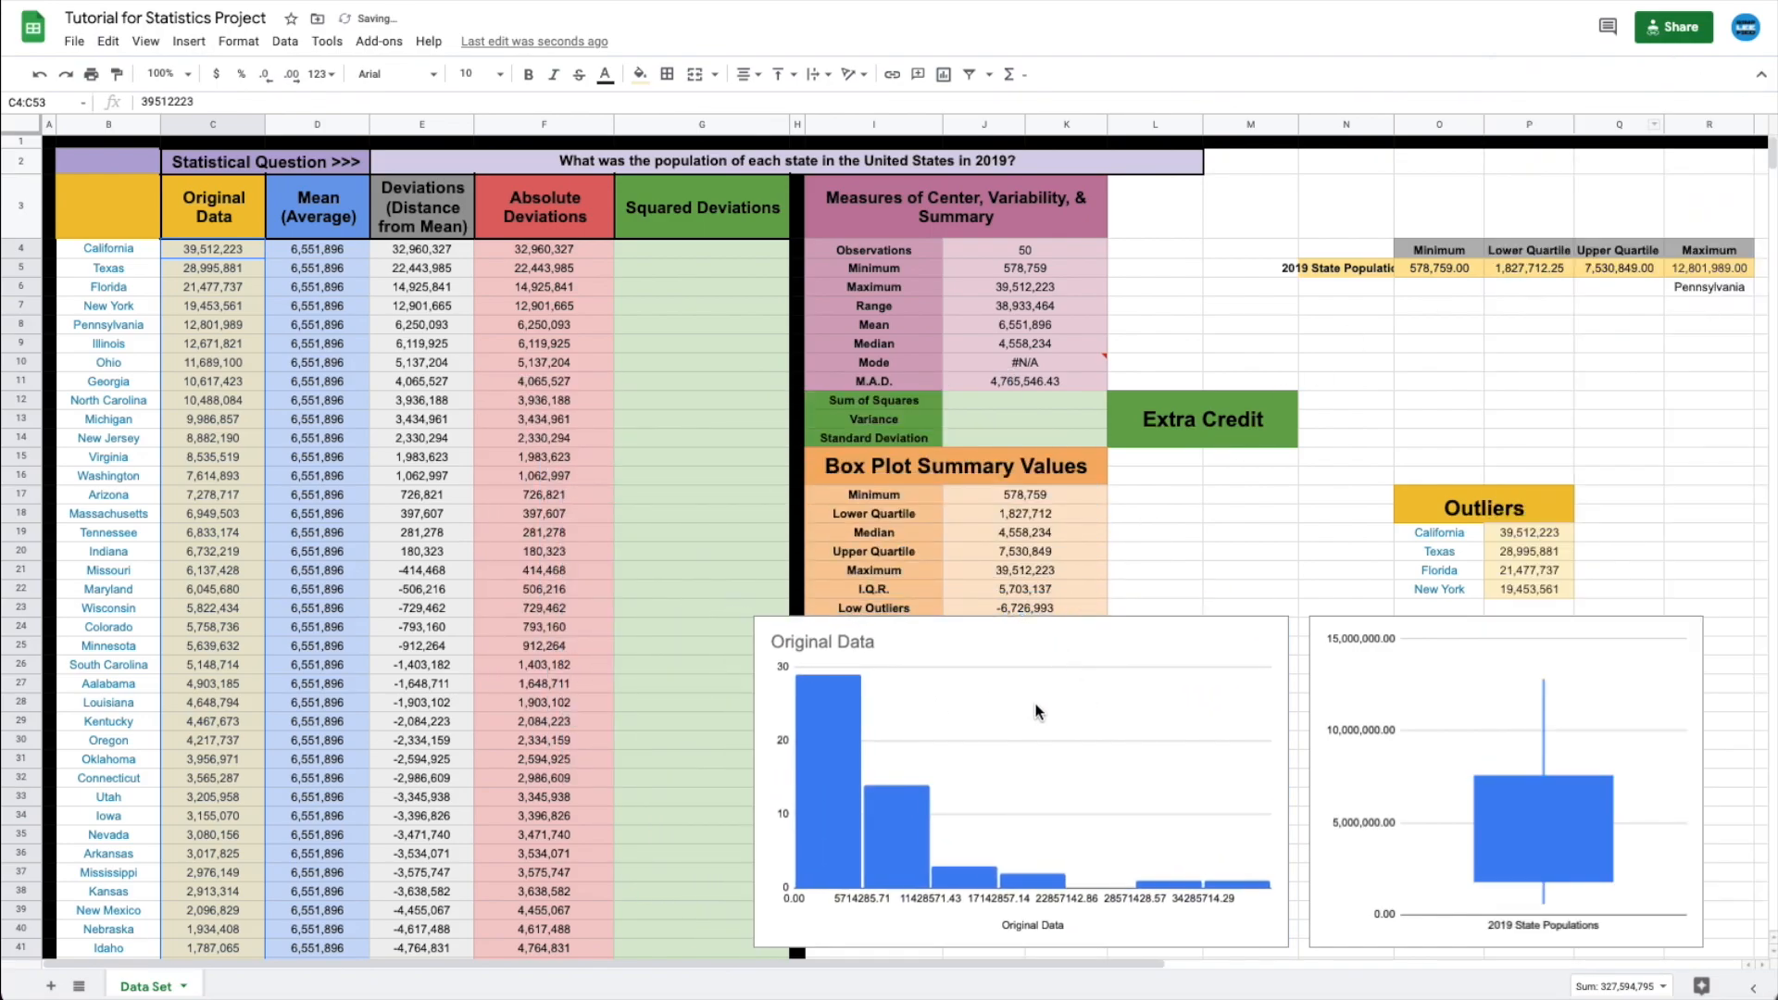
{"action": "double_click", "coordinate": [856, 642]}
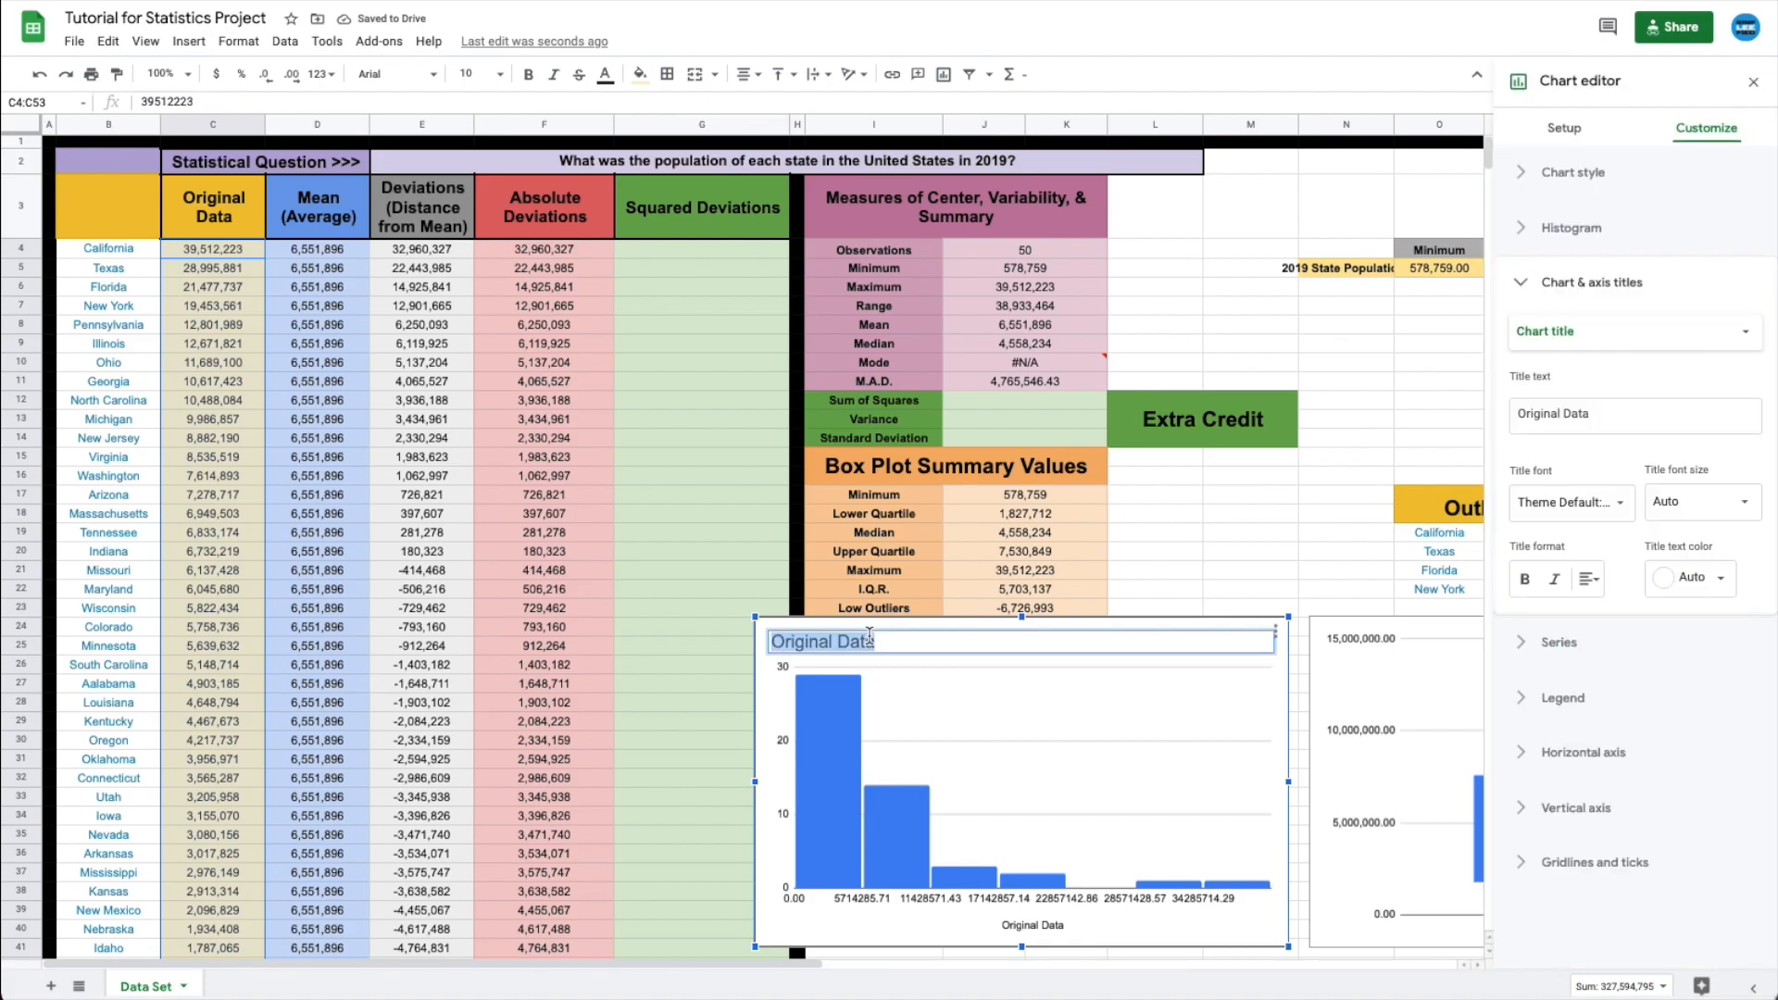
{"action": "left_click", "coordinate": [1589, 579]}
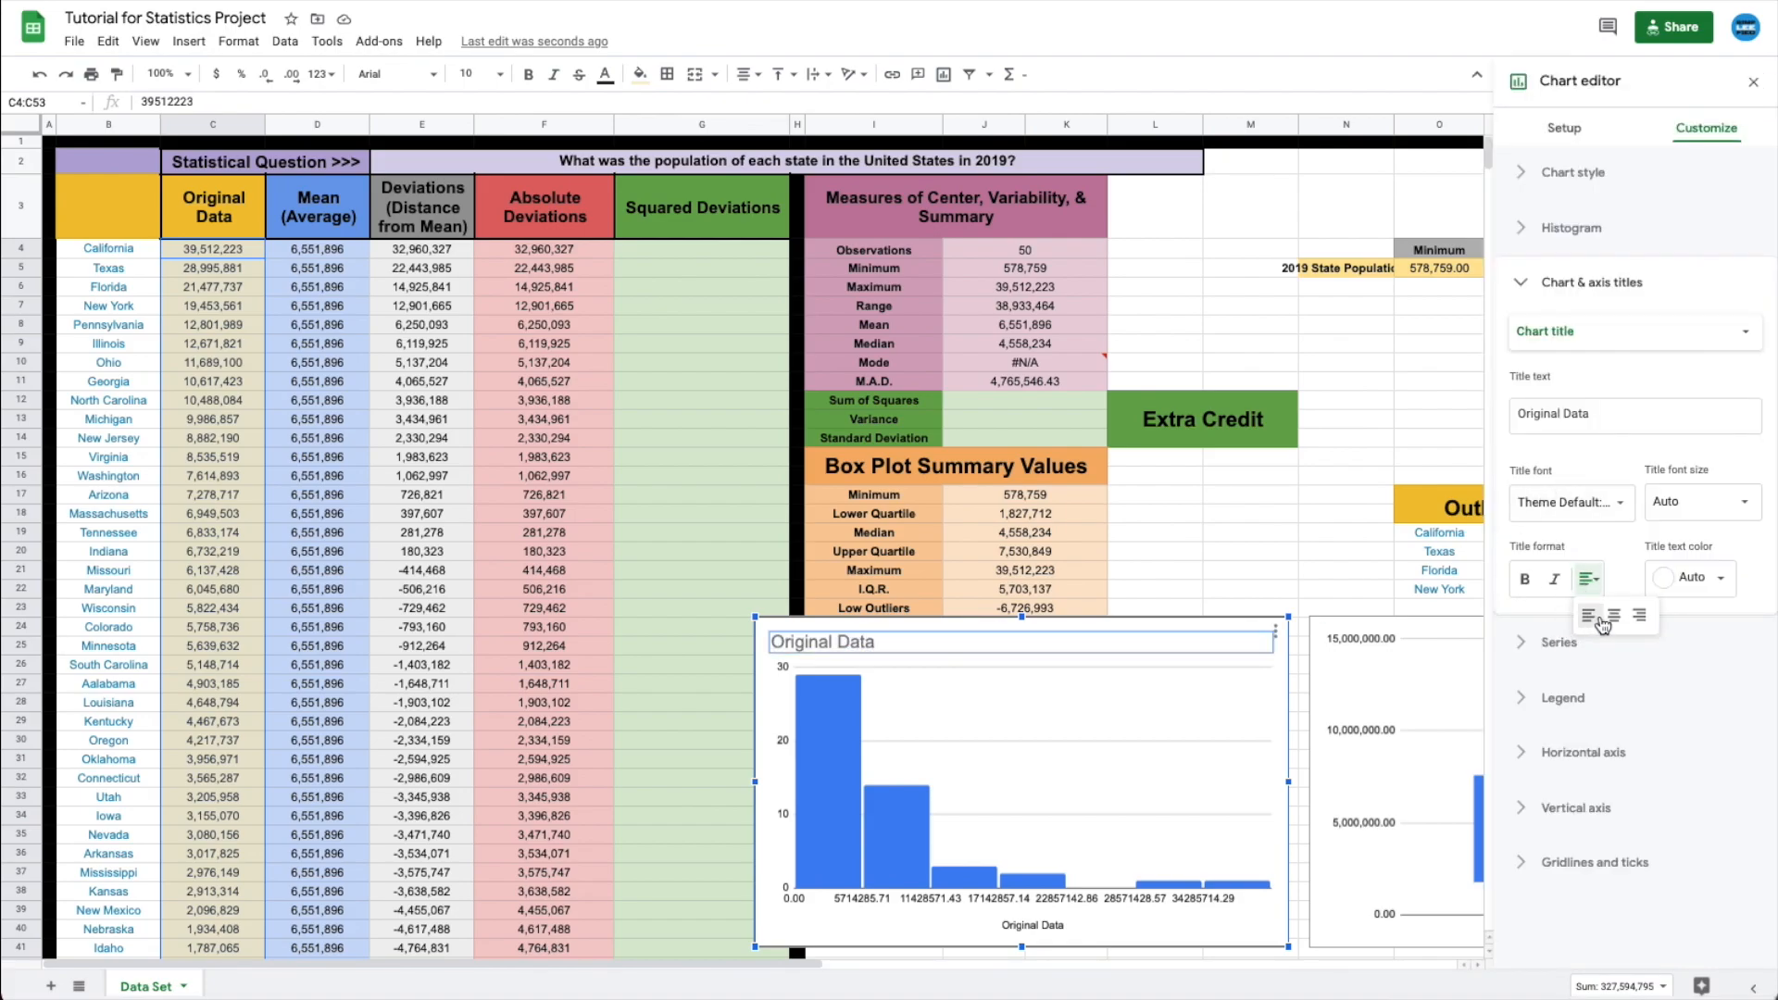
{"action": "left_click", "coordinate": [1605, 619]}
{"action": "double_click", "coordinate": [1041, 638]}
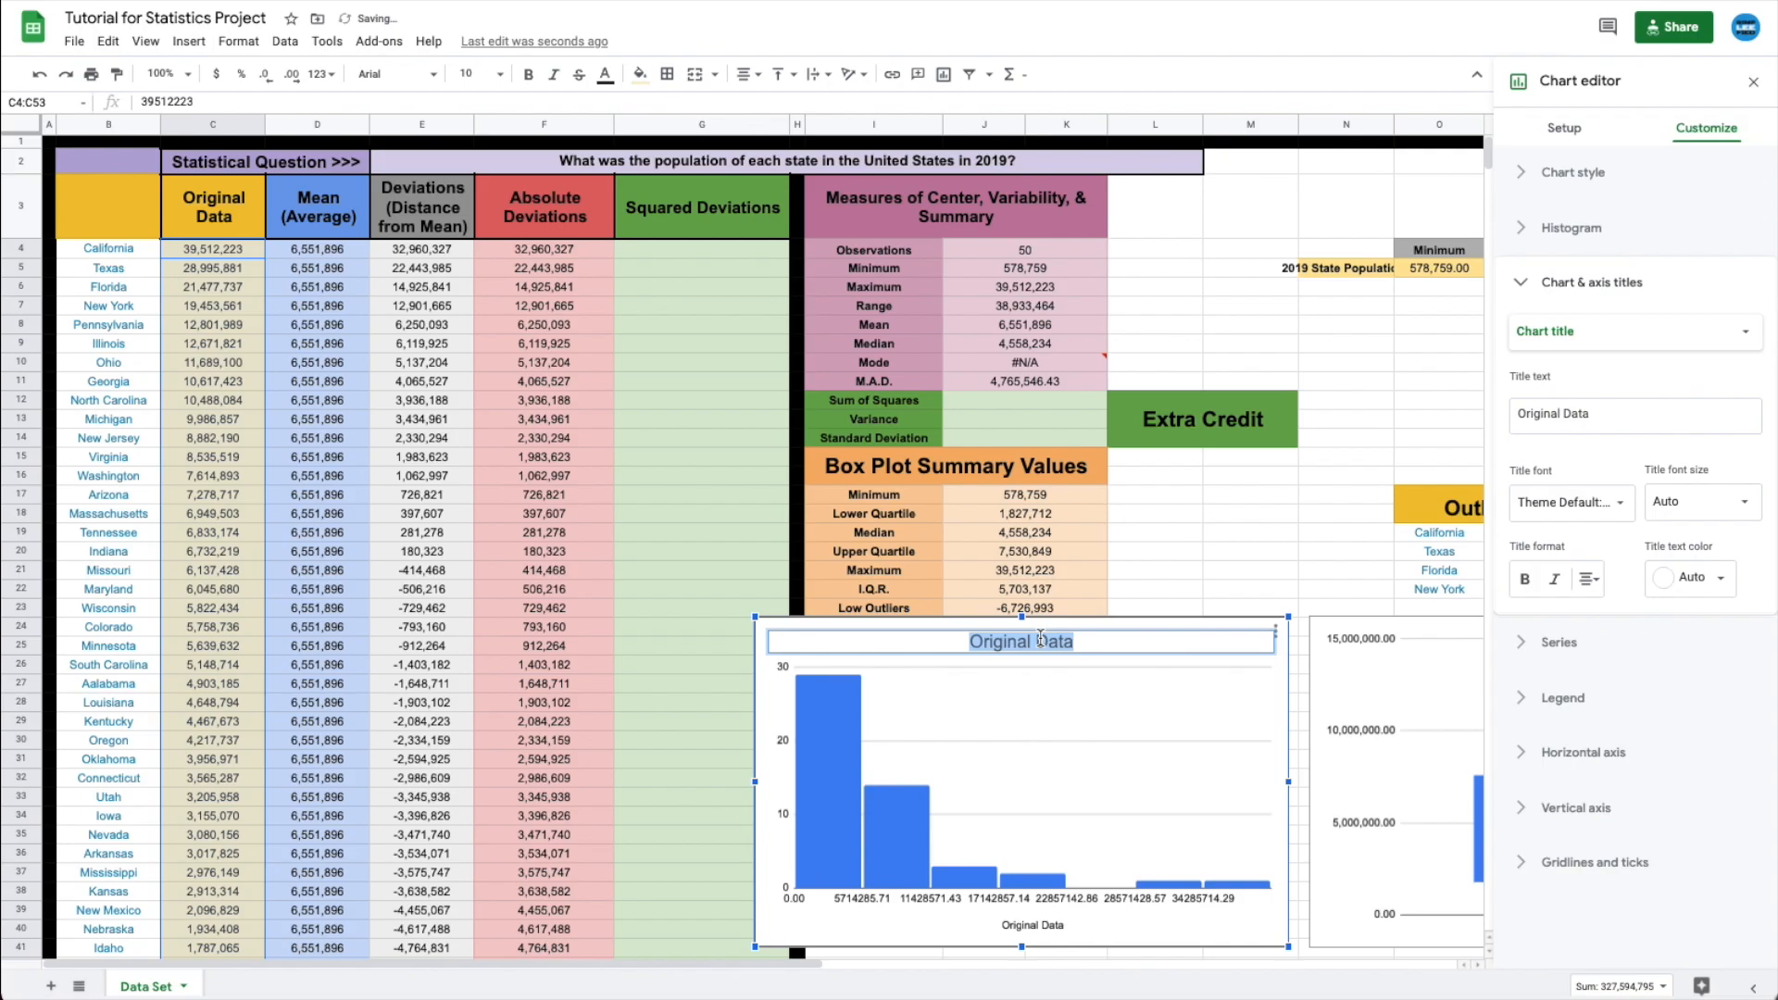
{"action": "type", "text": "2019 S"}
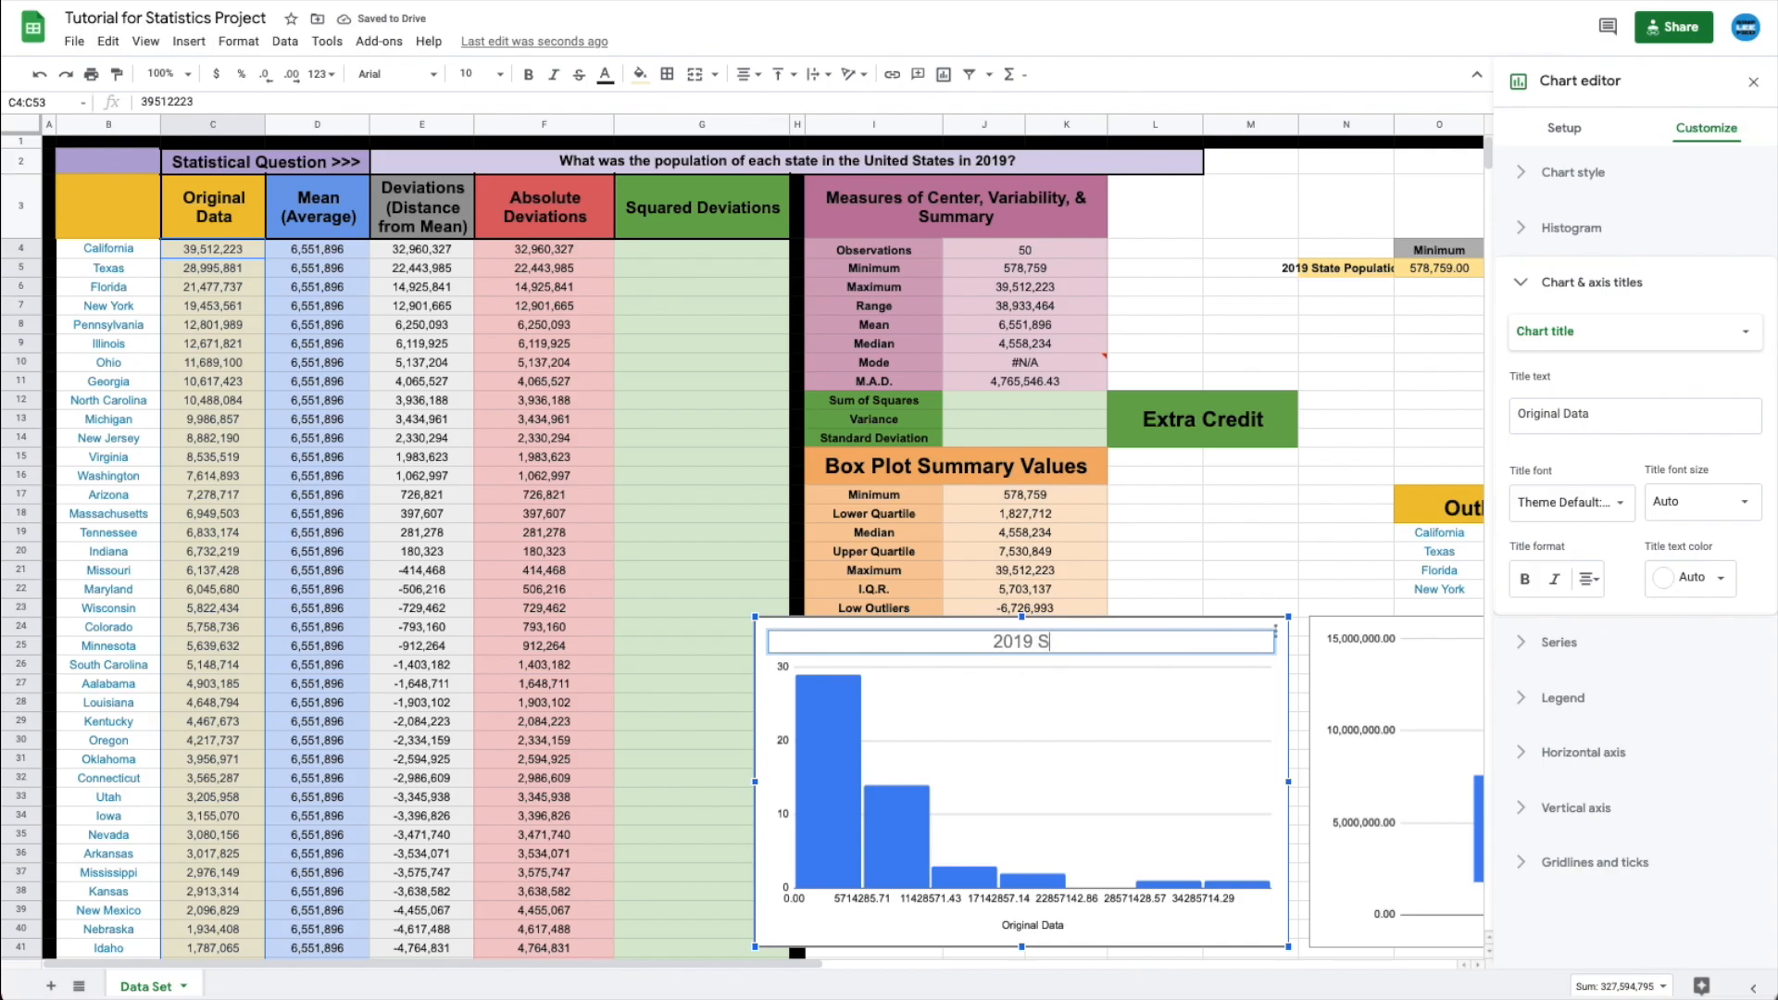
{"action": "key", "text": "BackSpace"}
{"action": "type", "text": "U.S. St"}
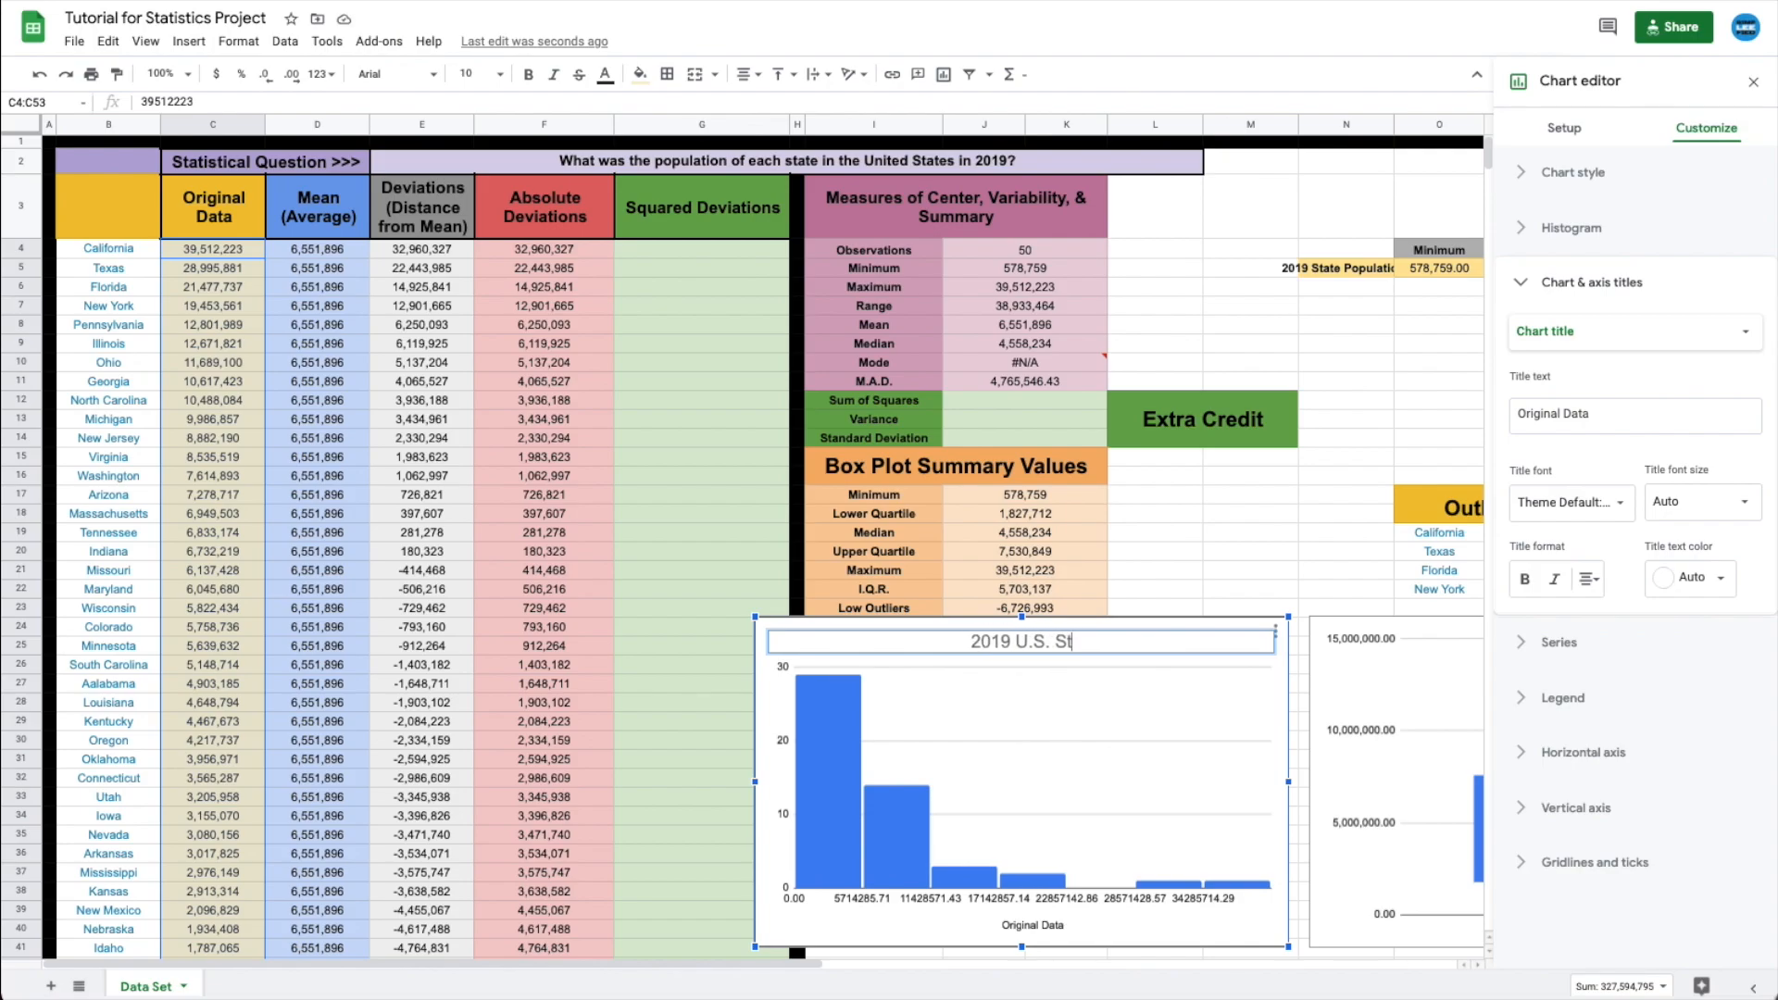
{"action": "type", "text": "ate Populations"}
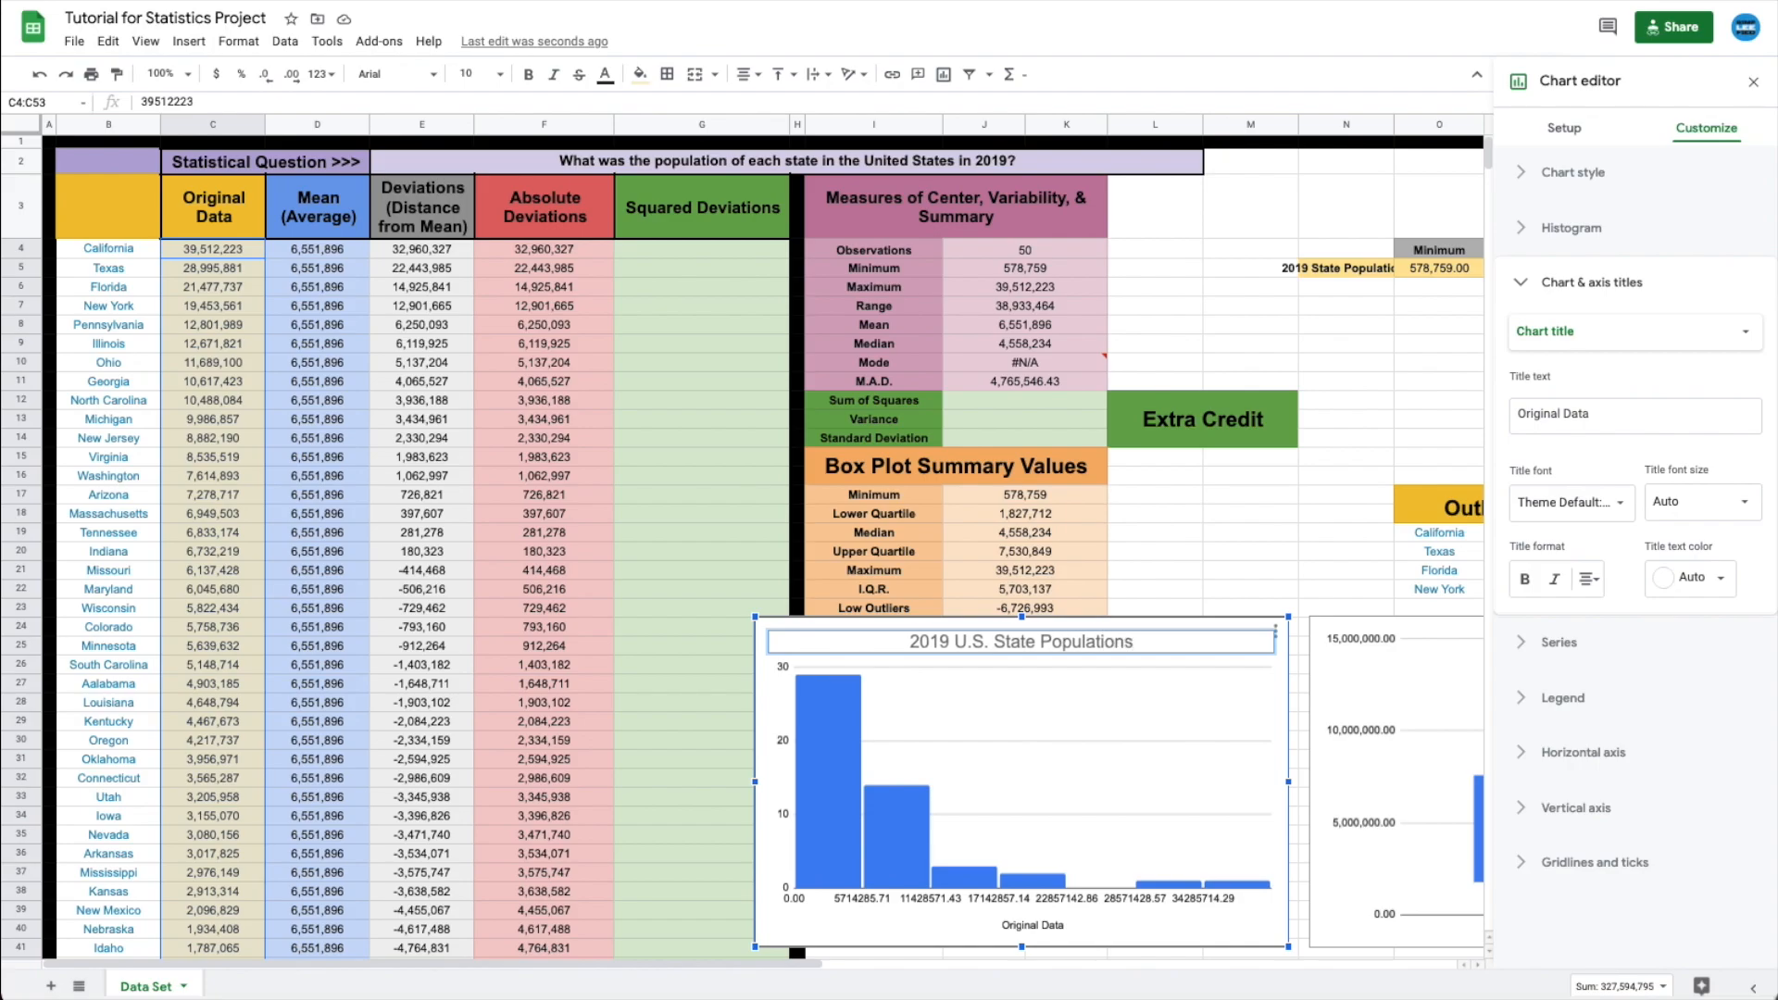
- Rename the horizontal axis title to 'Population Size (# of People)'
{"action": "left_click", "coordinate": [1022, 924]}
{"action": "double_click", "coordinate": [1023, 924]}
{"action": "left_click_drag", "start_coordinate": [1076, 923], "coordinate": [979, 919]}
{"action": "type", "text": "#"}
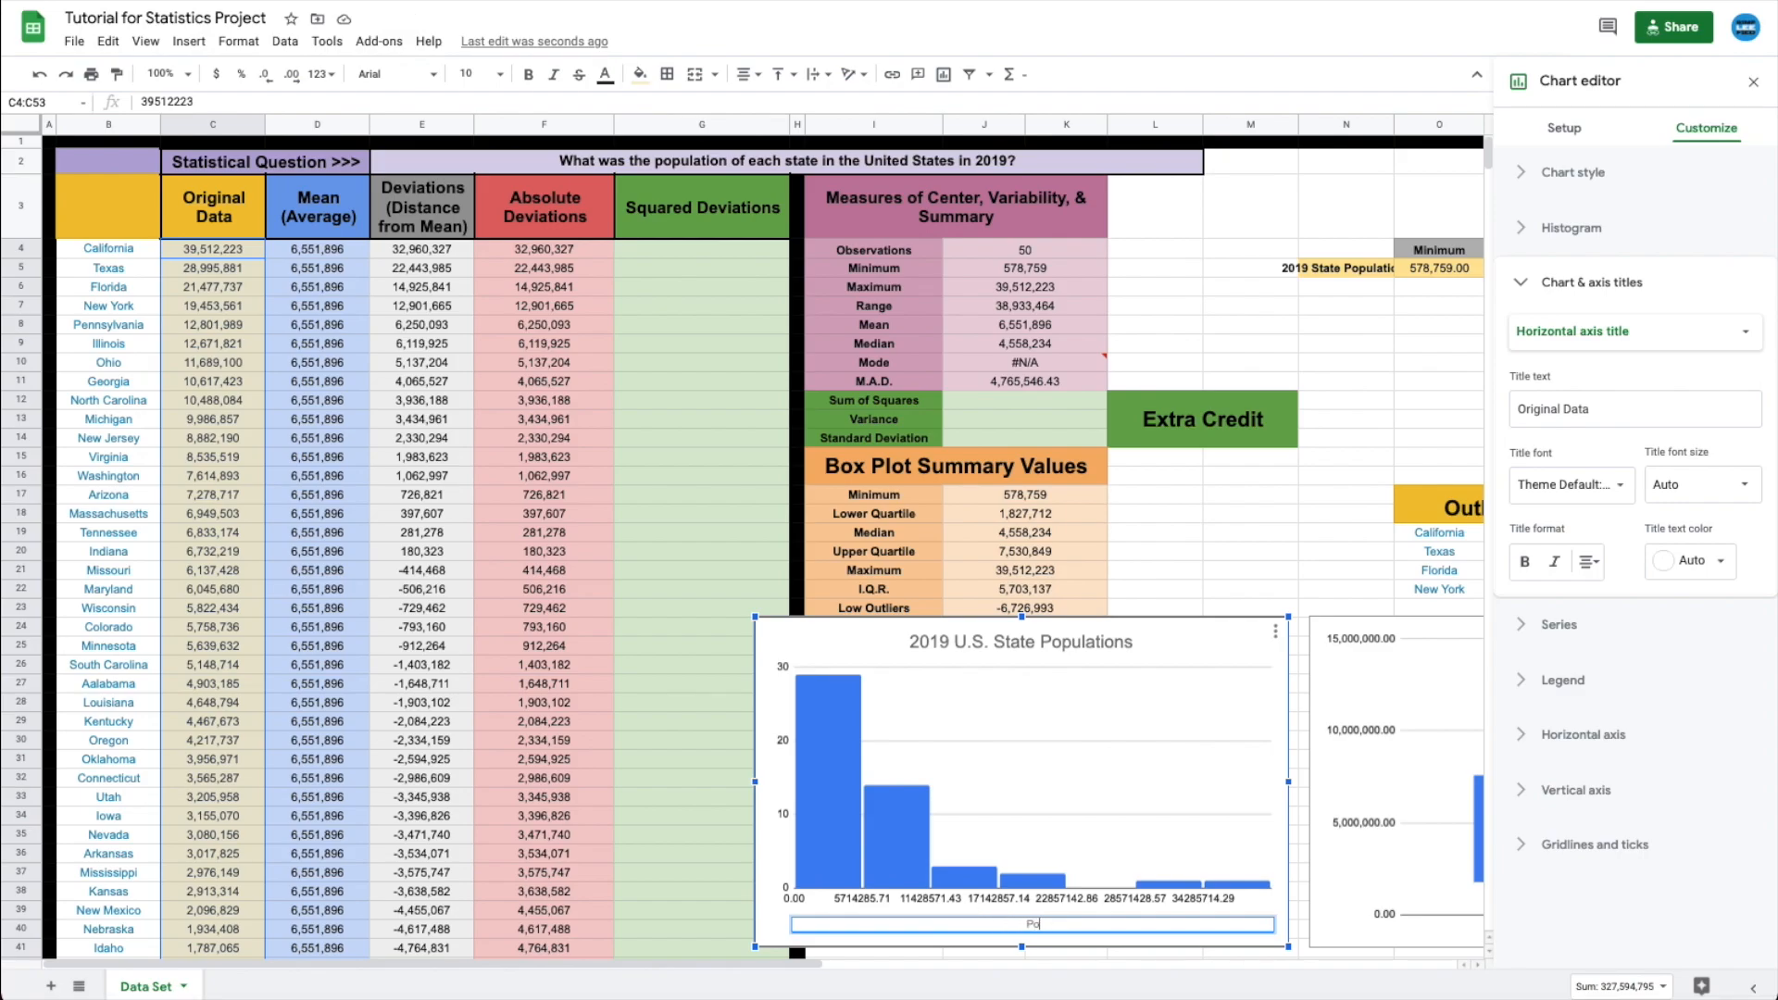
{"action": "type", "text": "opulation Size (# of People)"}
- Set the vertical axis title to '# of States'
{"action": "left_click", "coordinate": [1623, 335]}
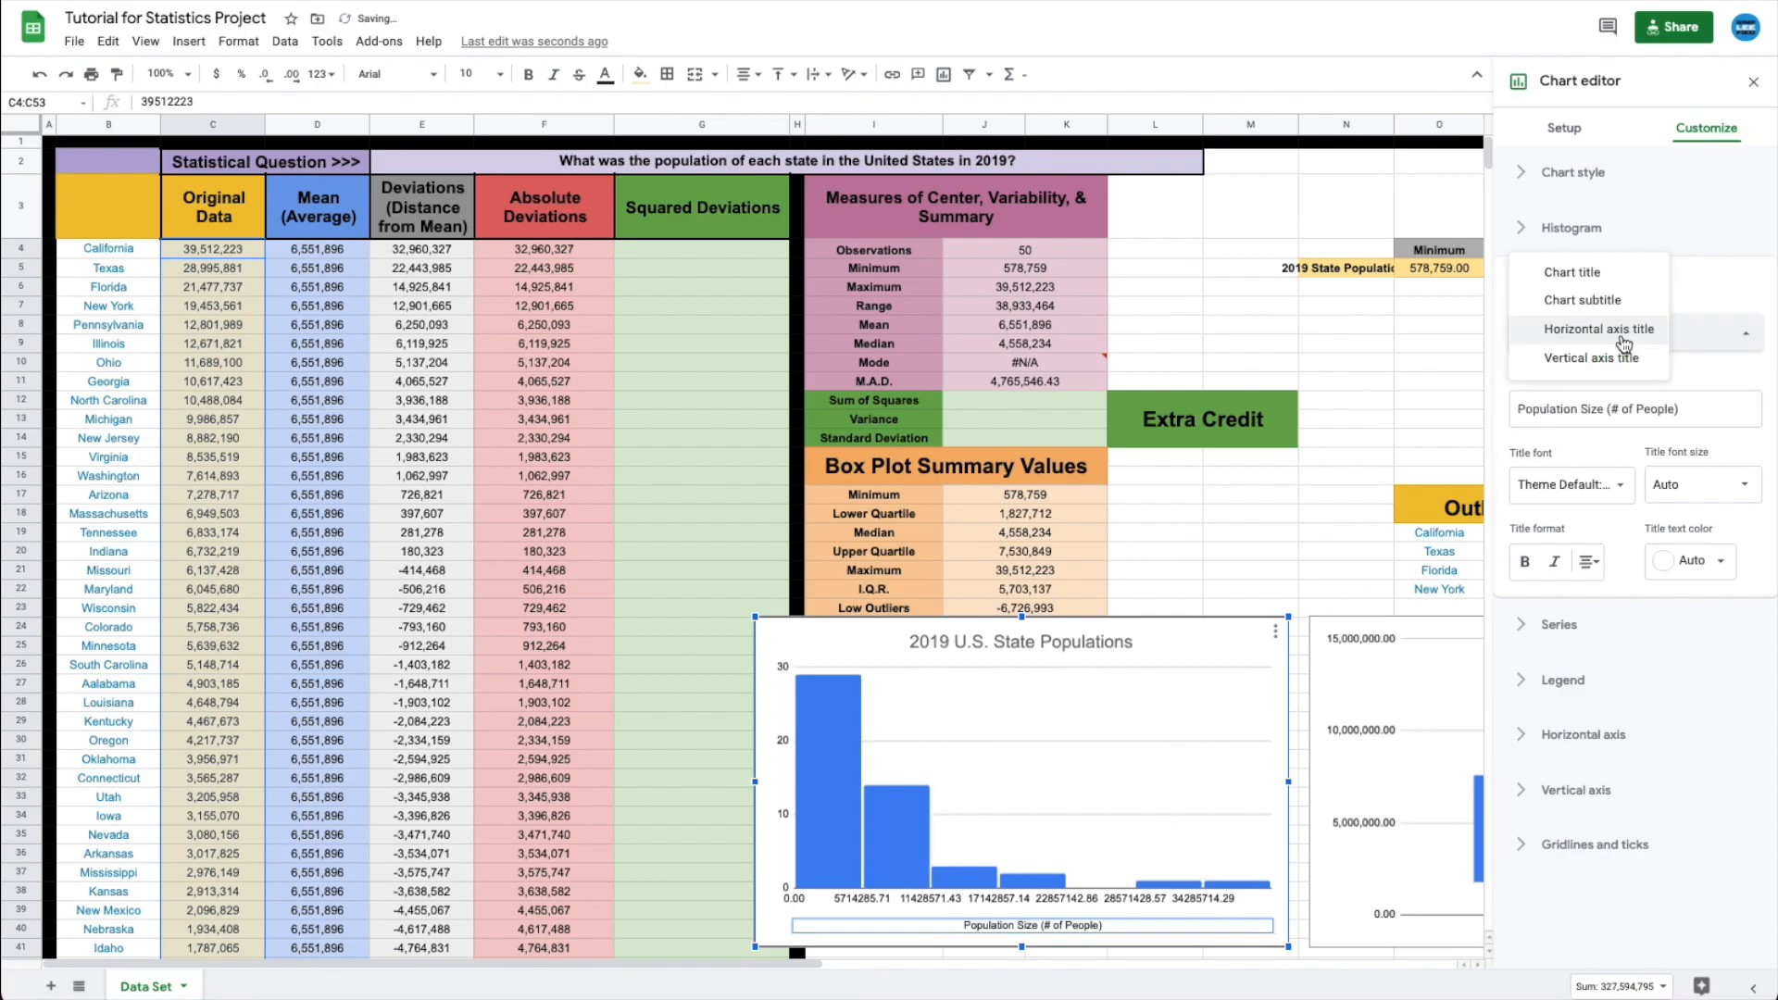
{"action": "left_click", "coordinate": [1619, 367]}
{"action": "left_click", "coordinate": [1574, 405]}
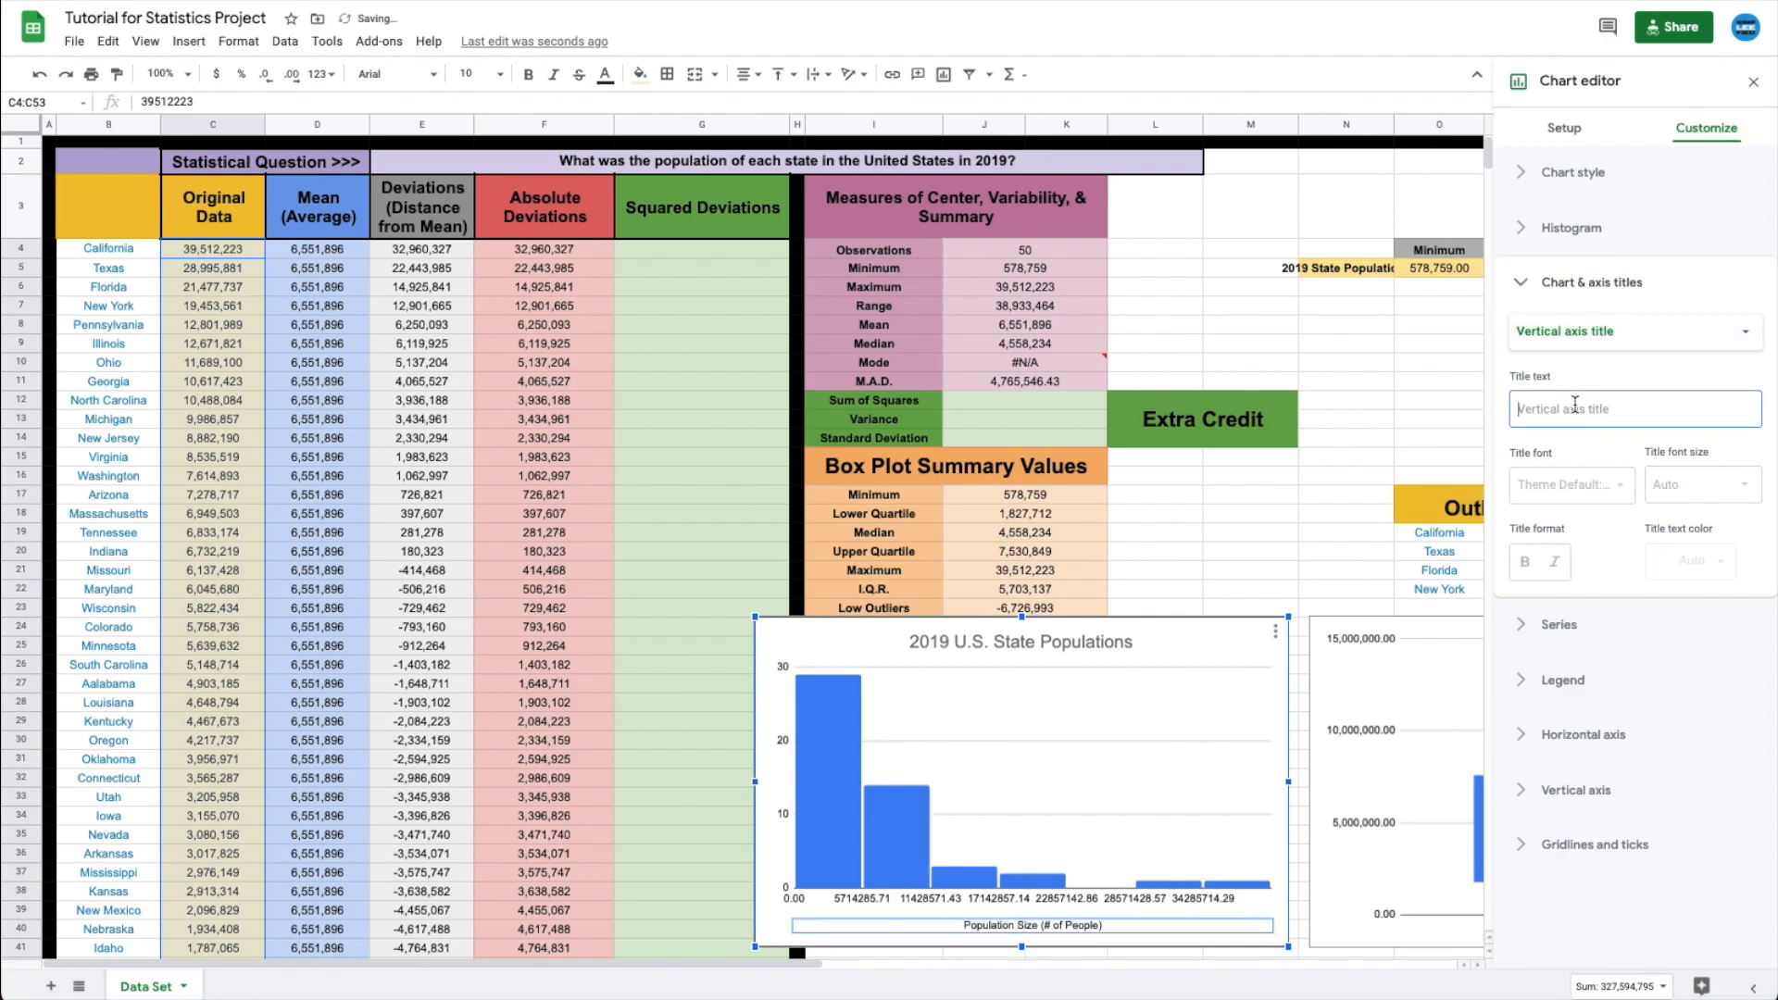
{"action": "type", "text": "#"}
{"action": "key", "text": "BackSpace"}
{"action": "type", "text": "# of States"}
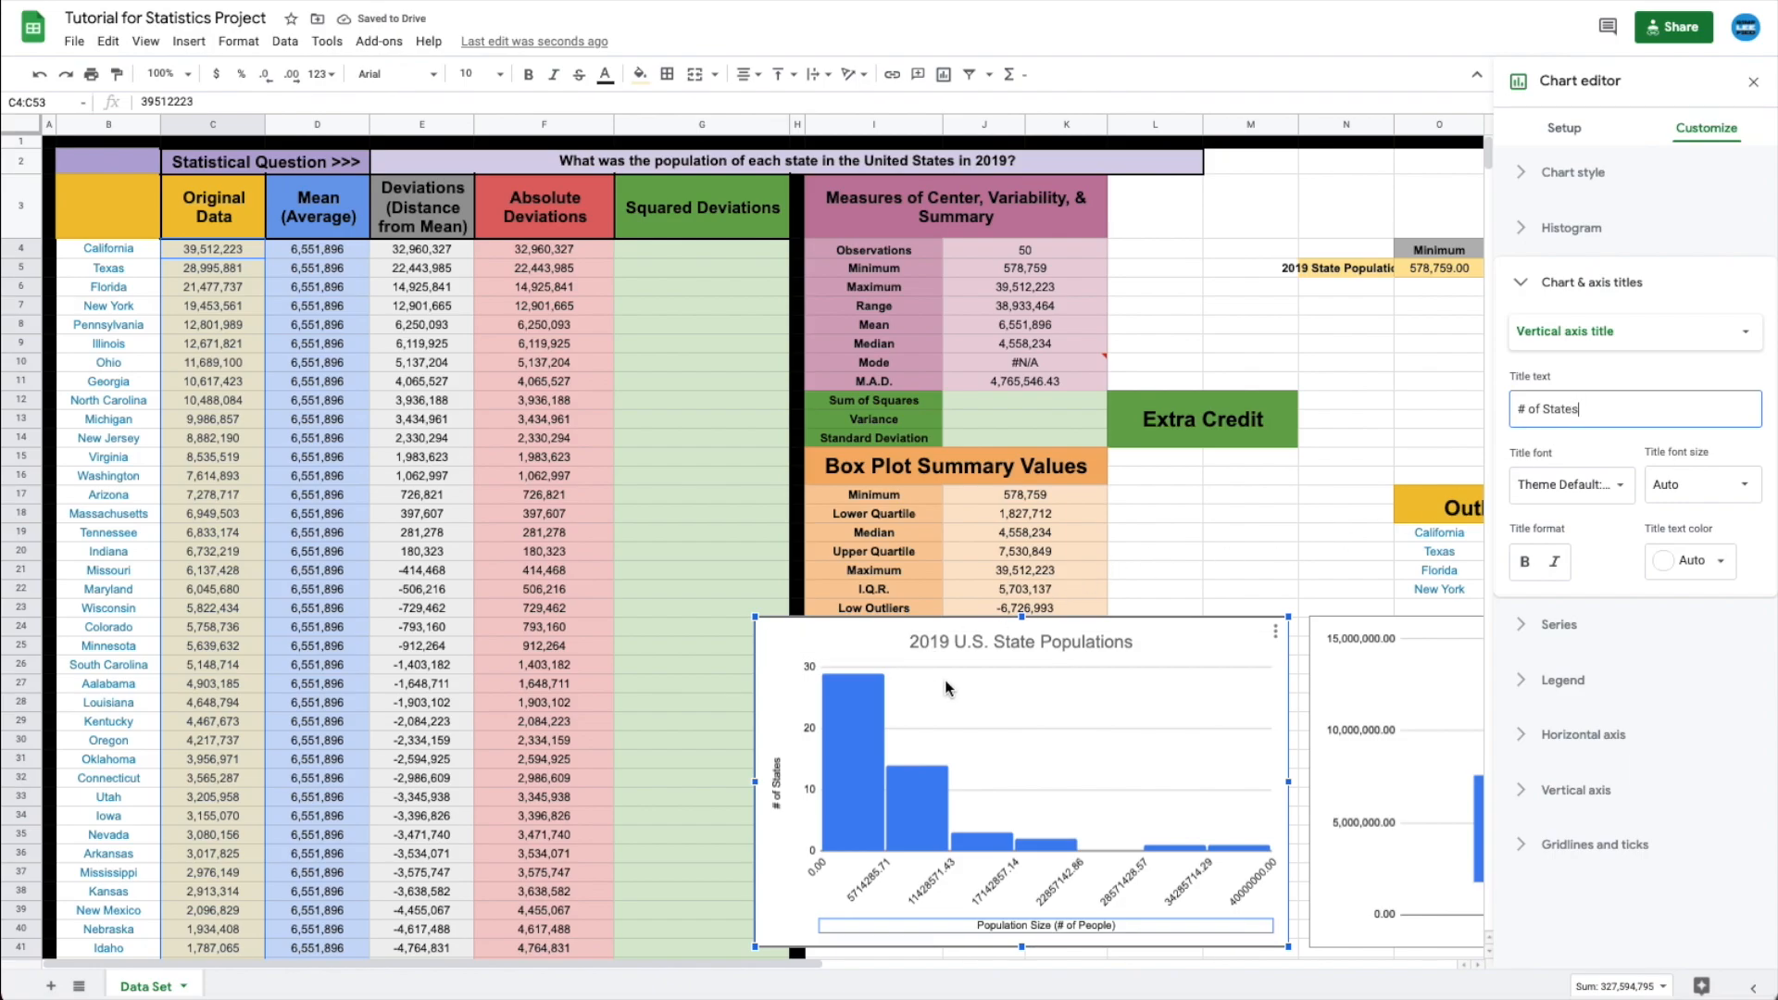
{"action": "left_click", "coordinate": [1753, 82]}
{"action": "left_click", "coordinate": [1222, 552]}
{"action": "left_click", "coordinate": [1177, 641]}
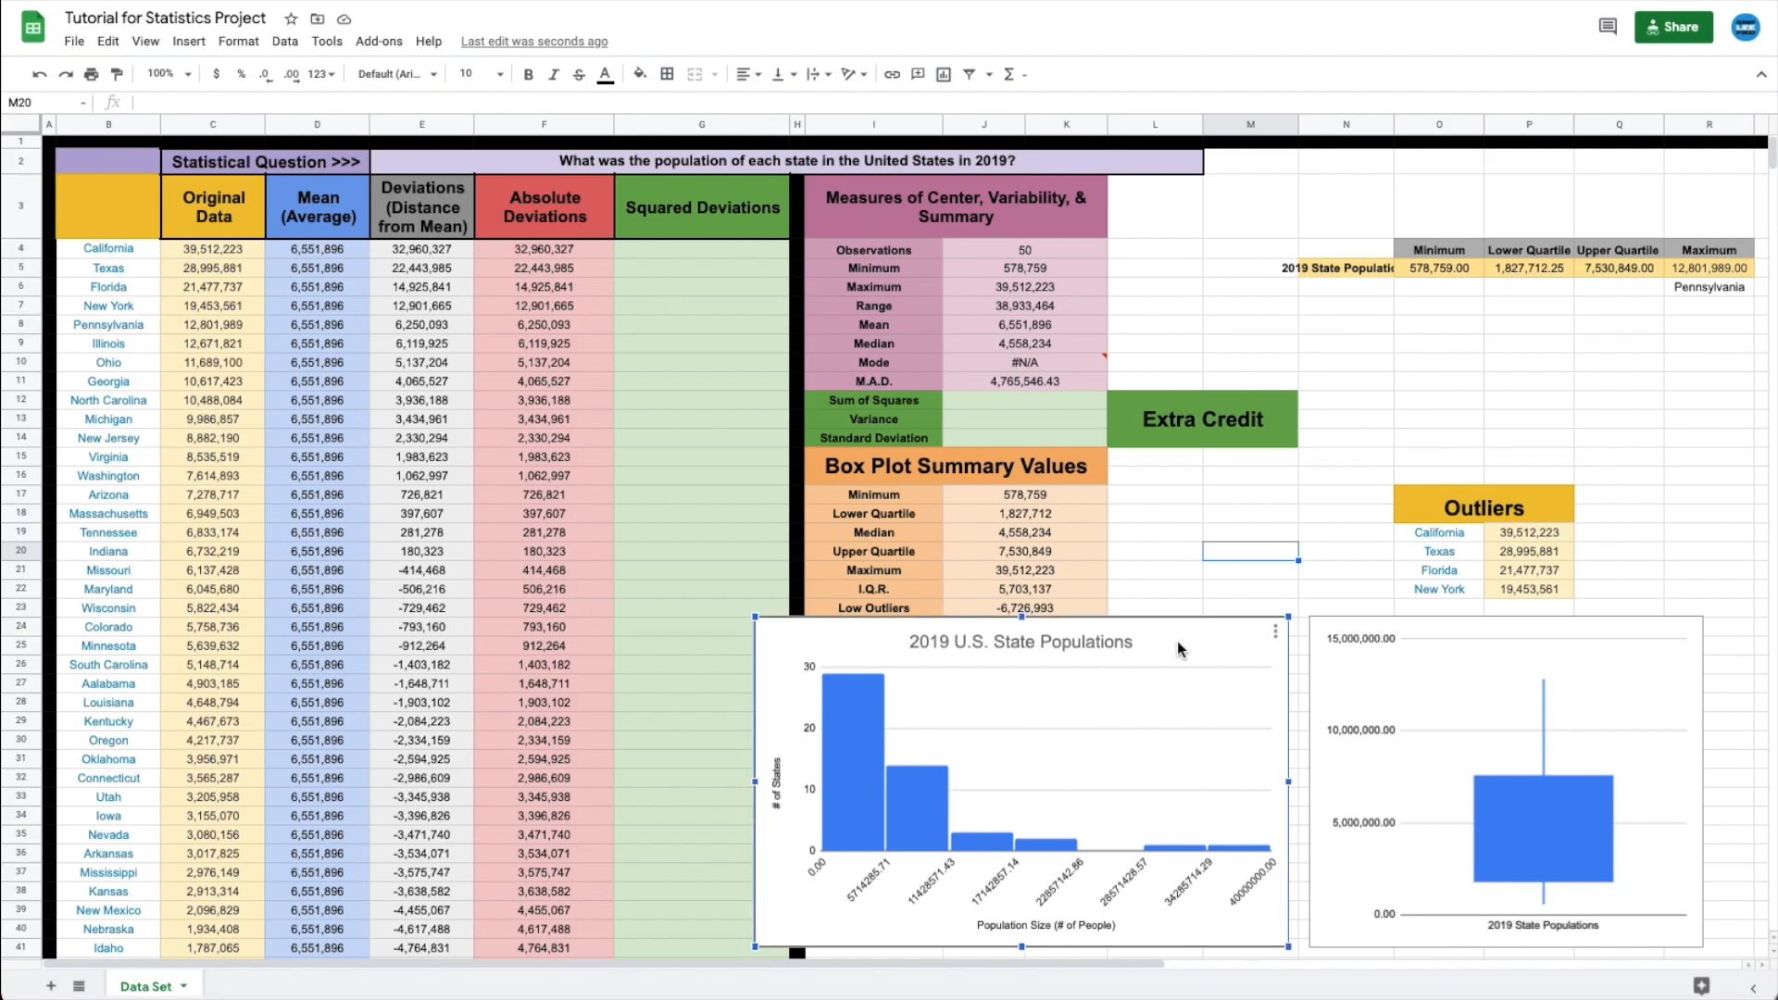
{"action": "mouse_move", "coordinate": [833, 814]}
{"action": "mouse_move", "coordinate": [939, 824]}
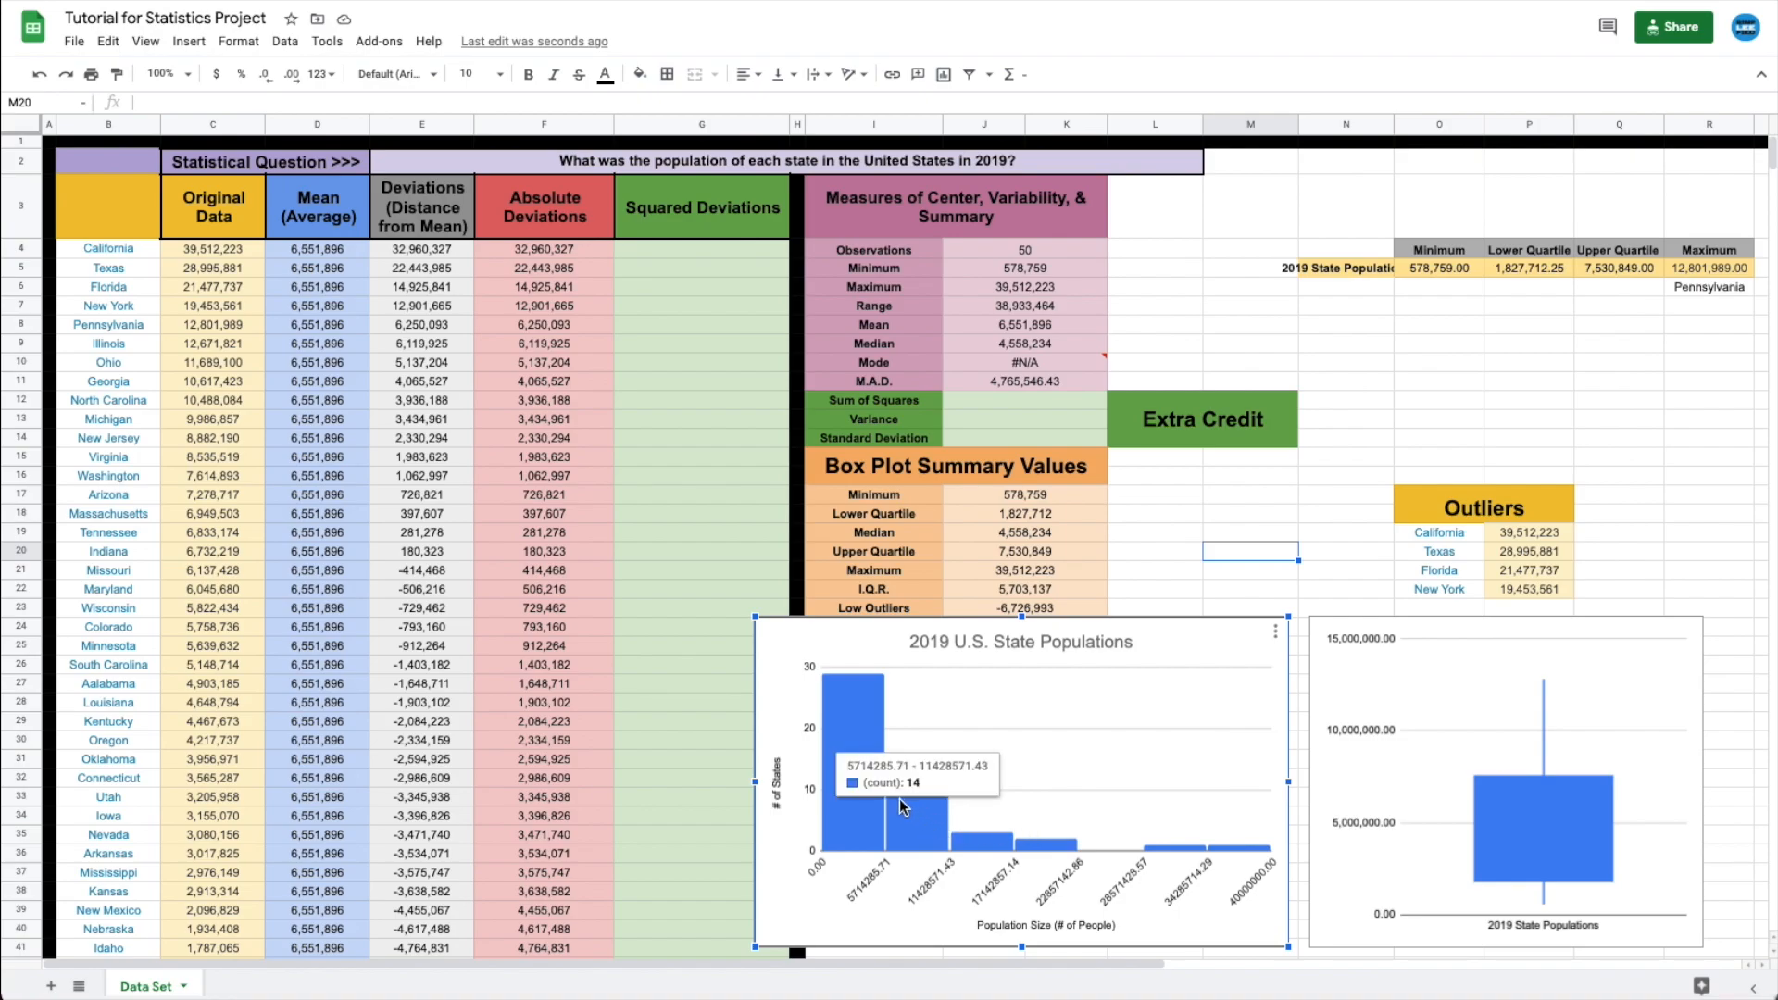
{"action": "mouse_move", "coordinate": [845, 680]}
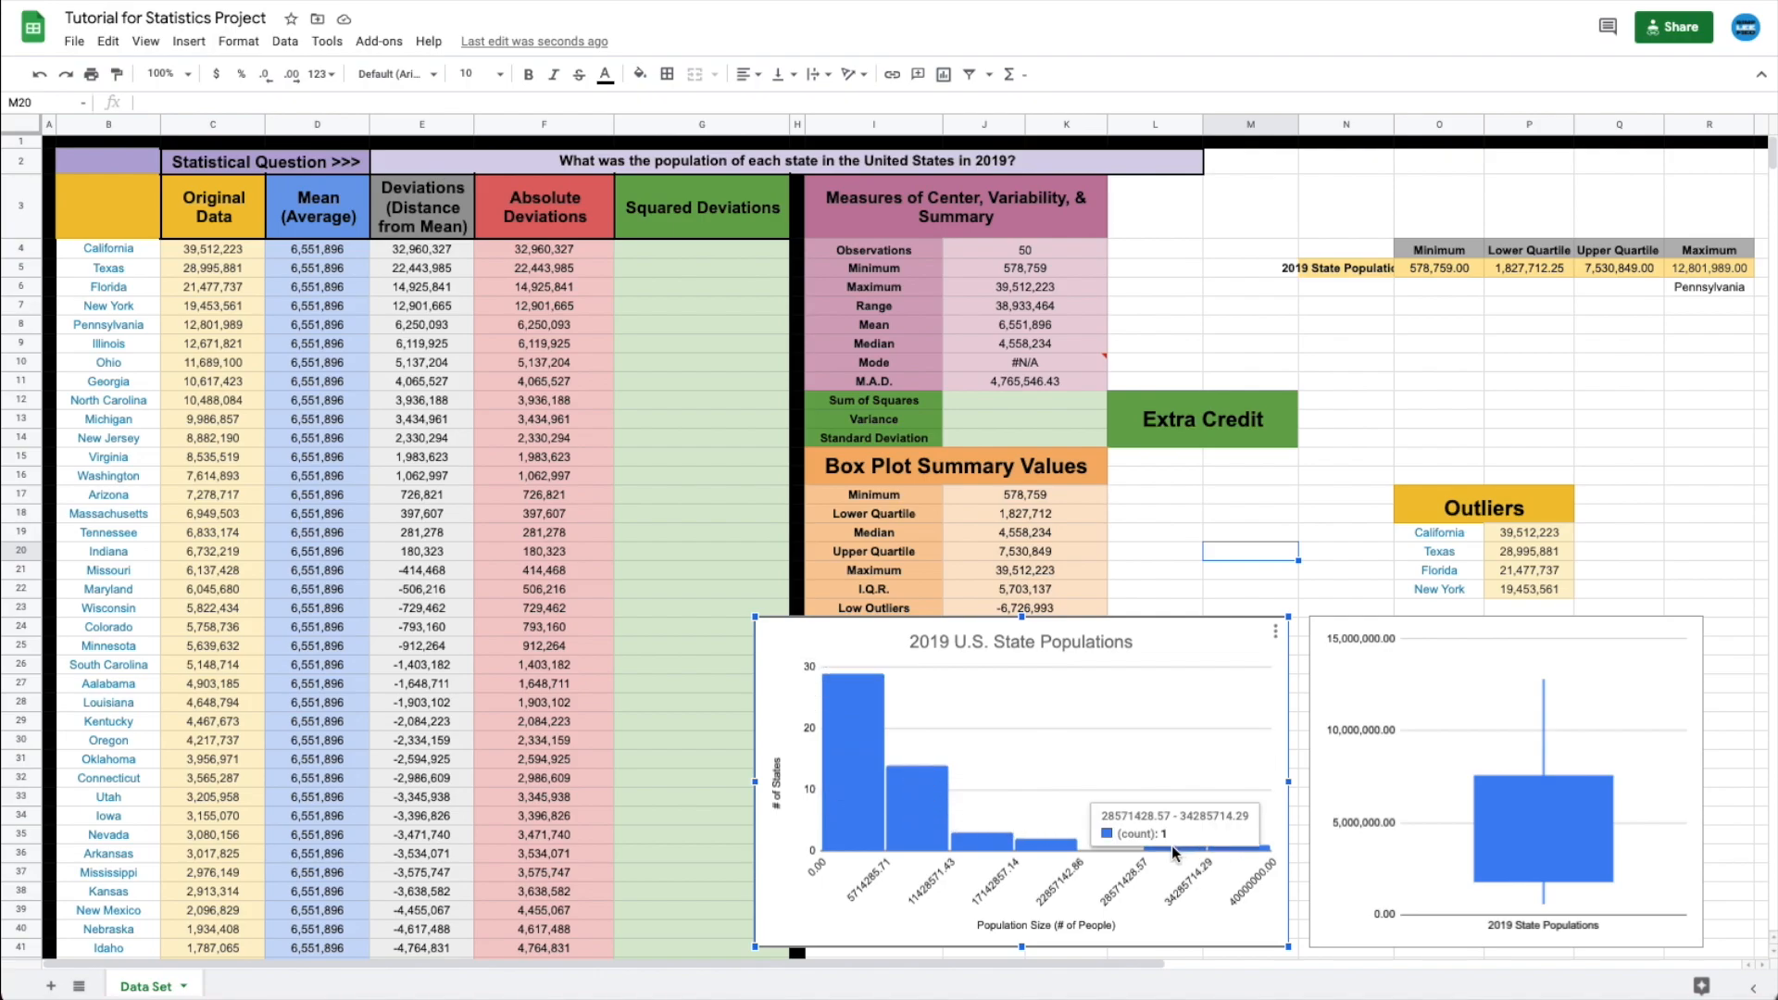
{"action": "mouse_move", "coordinate": [1213, 858]}
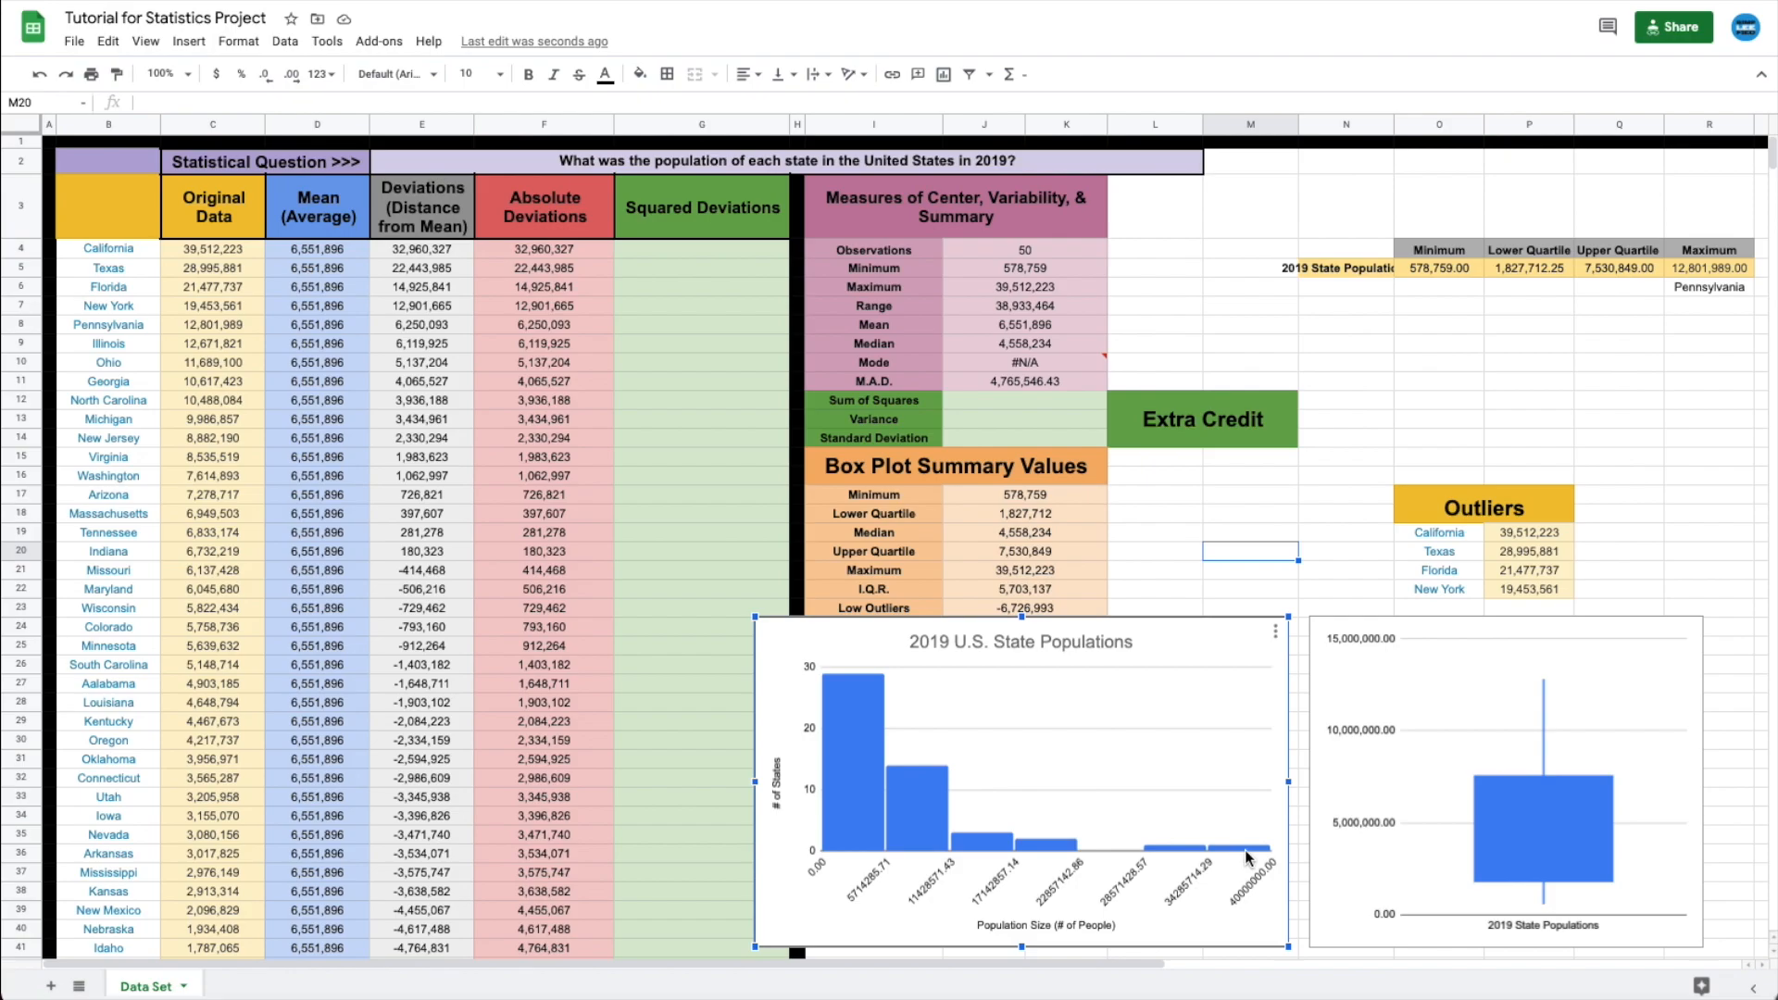
- Move the histogram and box plot to the top side by side and enlarge both
{"action": "mouse_move", "coordinate": [1042, 847]}
{"action": "left_click_drag", "start_coordinate": [1176, 630], "coordinate": [574, 239]}
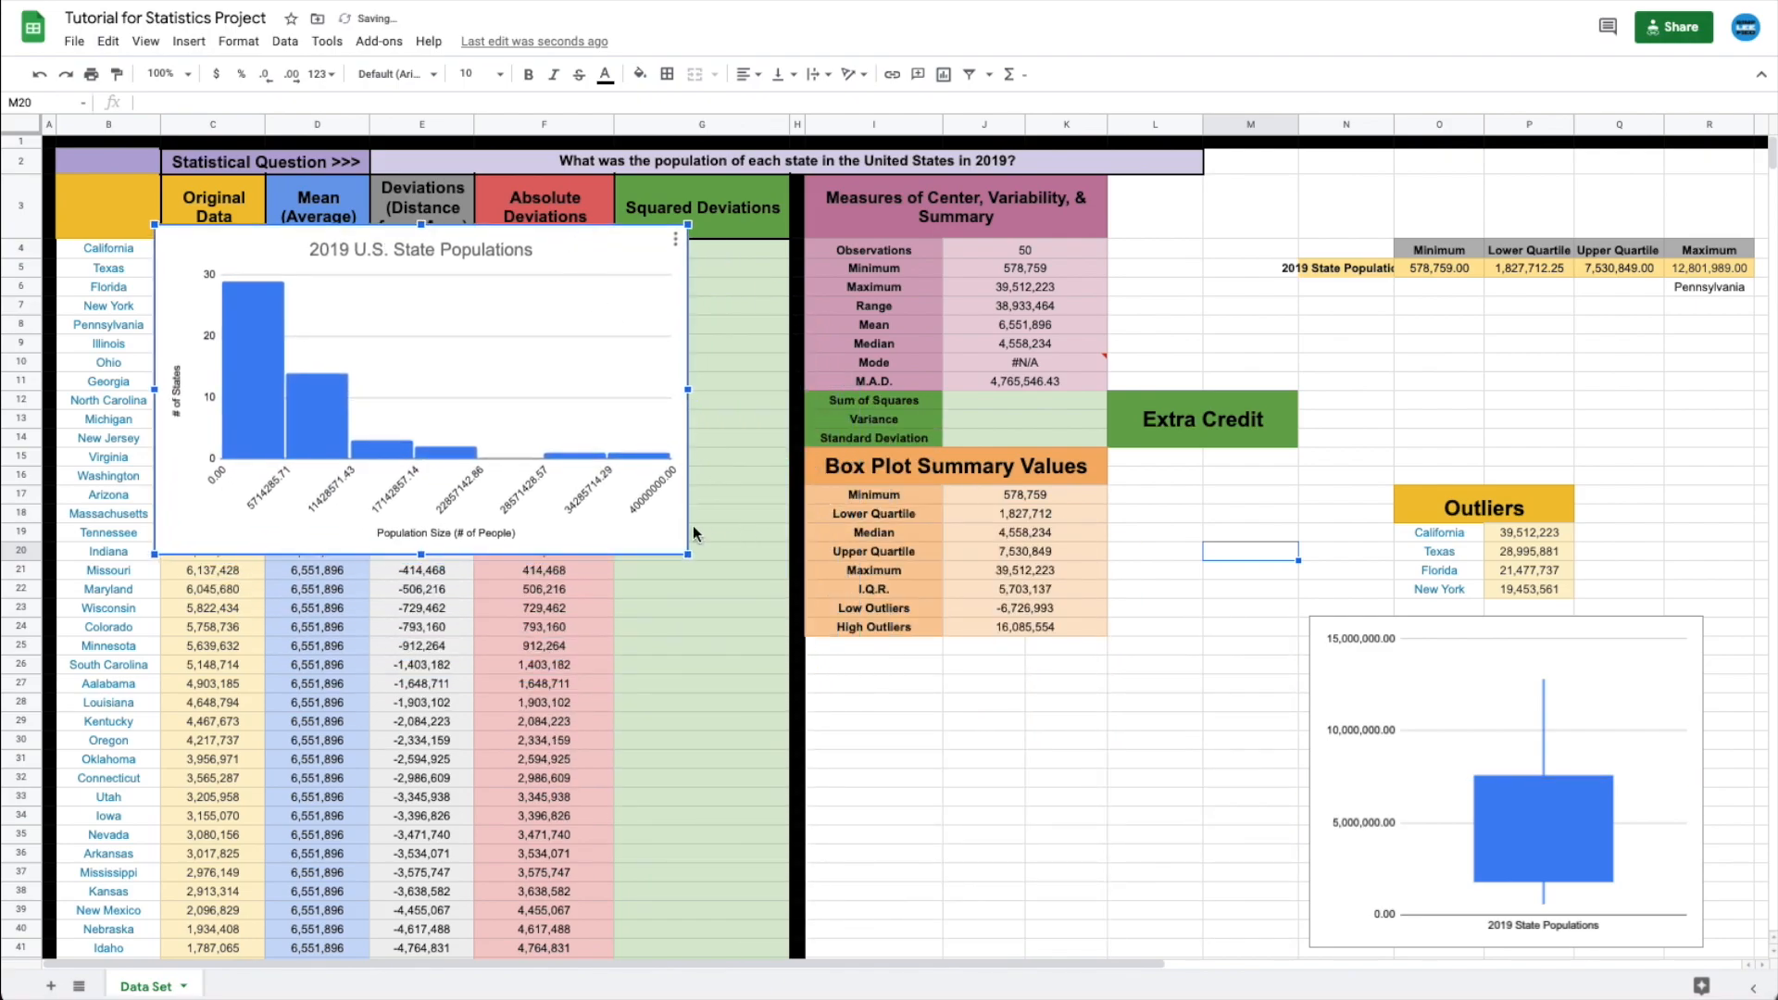
{"action": "left_click_drag", "start_coordinate": [688, 556], "coordinate": [984, 736]}
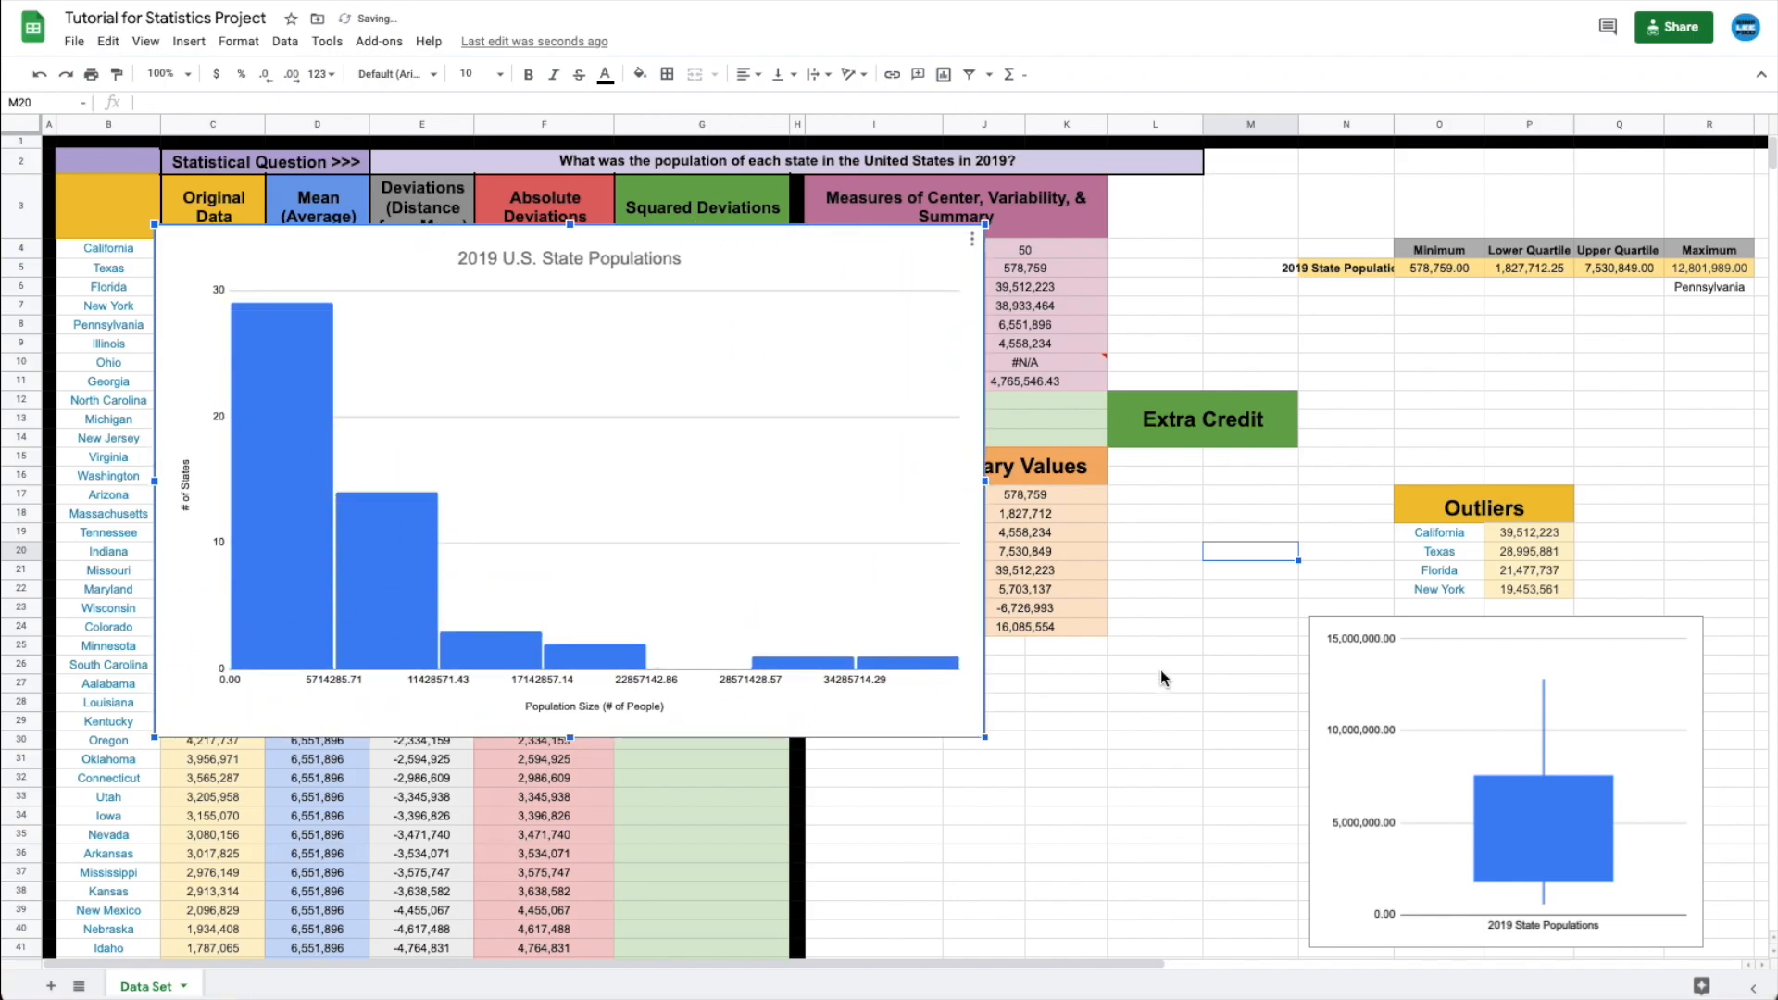
{"action": "left_click", "coordinate": [1355, 678]}
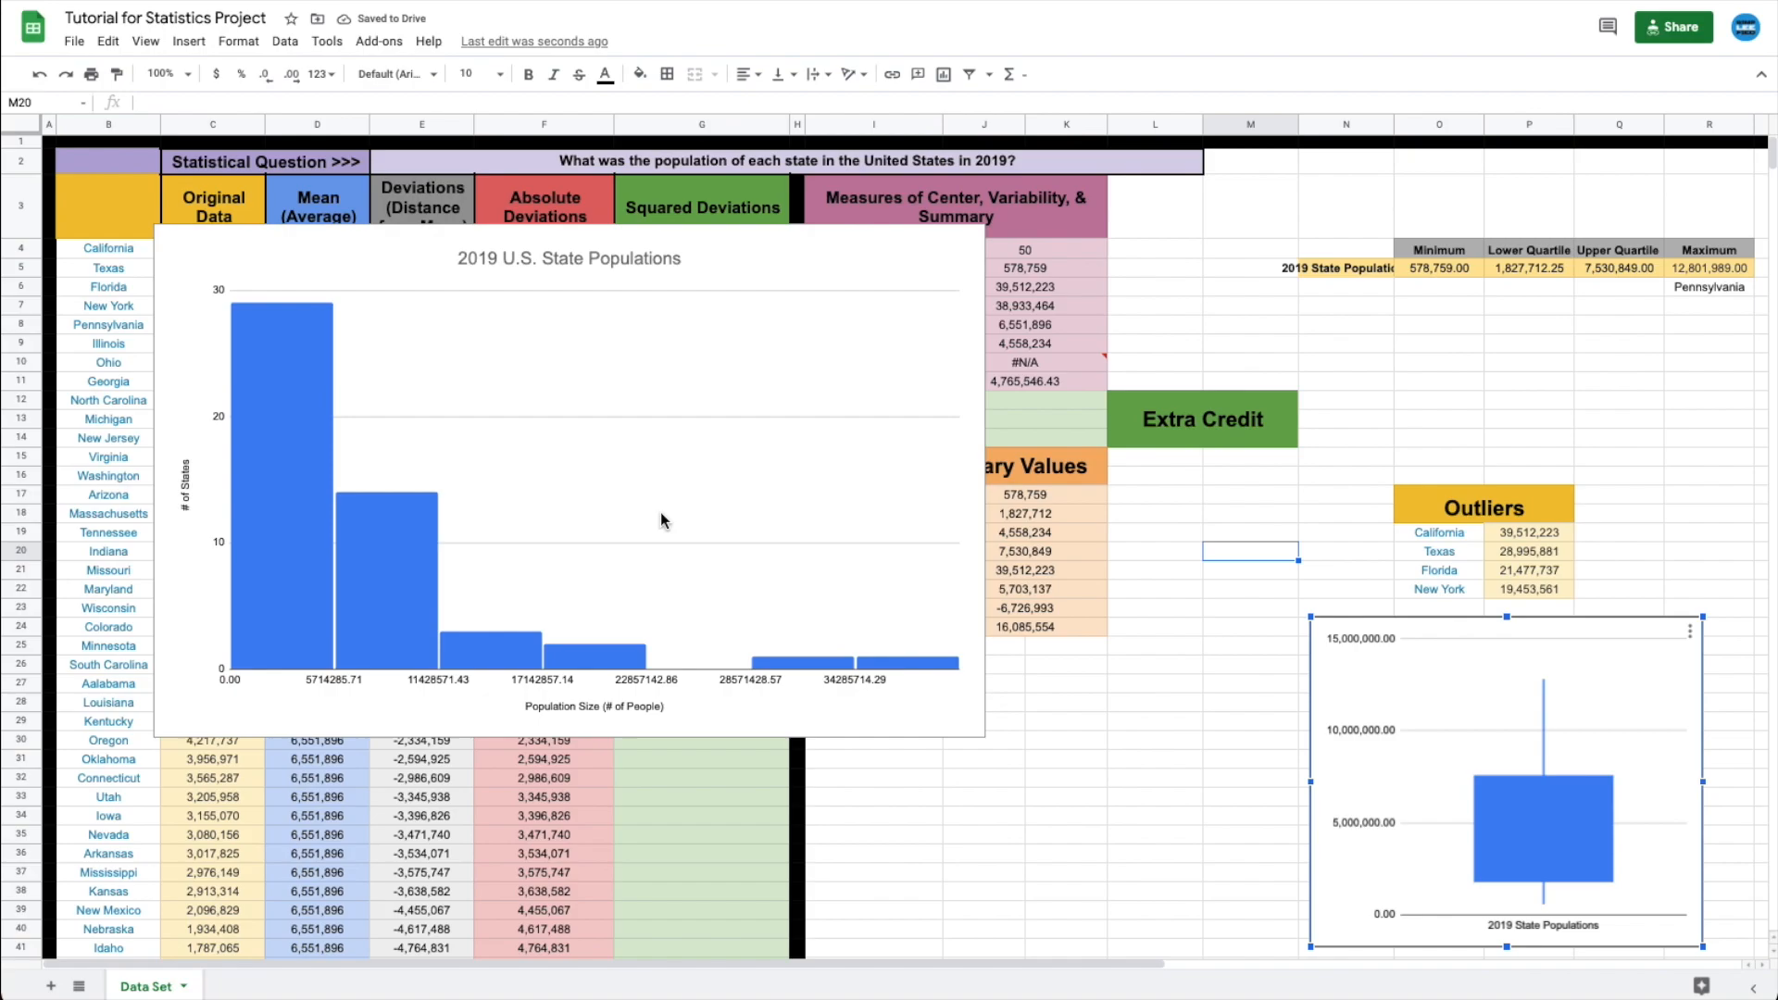
{"action": "left_click_drag", "start_coordinate": [1337, 692], "coordinate": [1005, 288]}
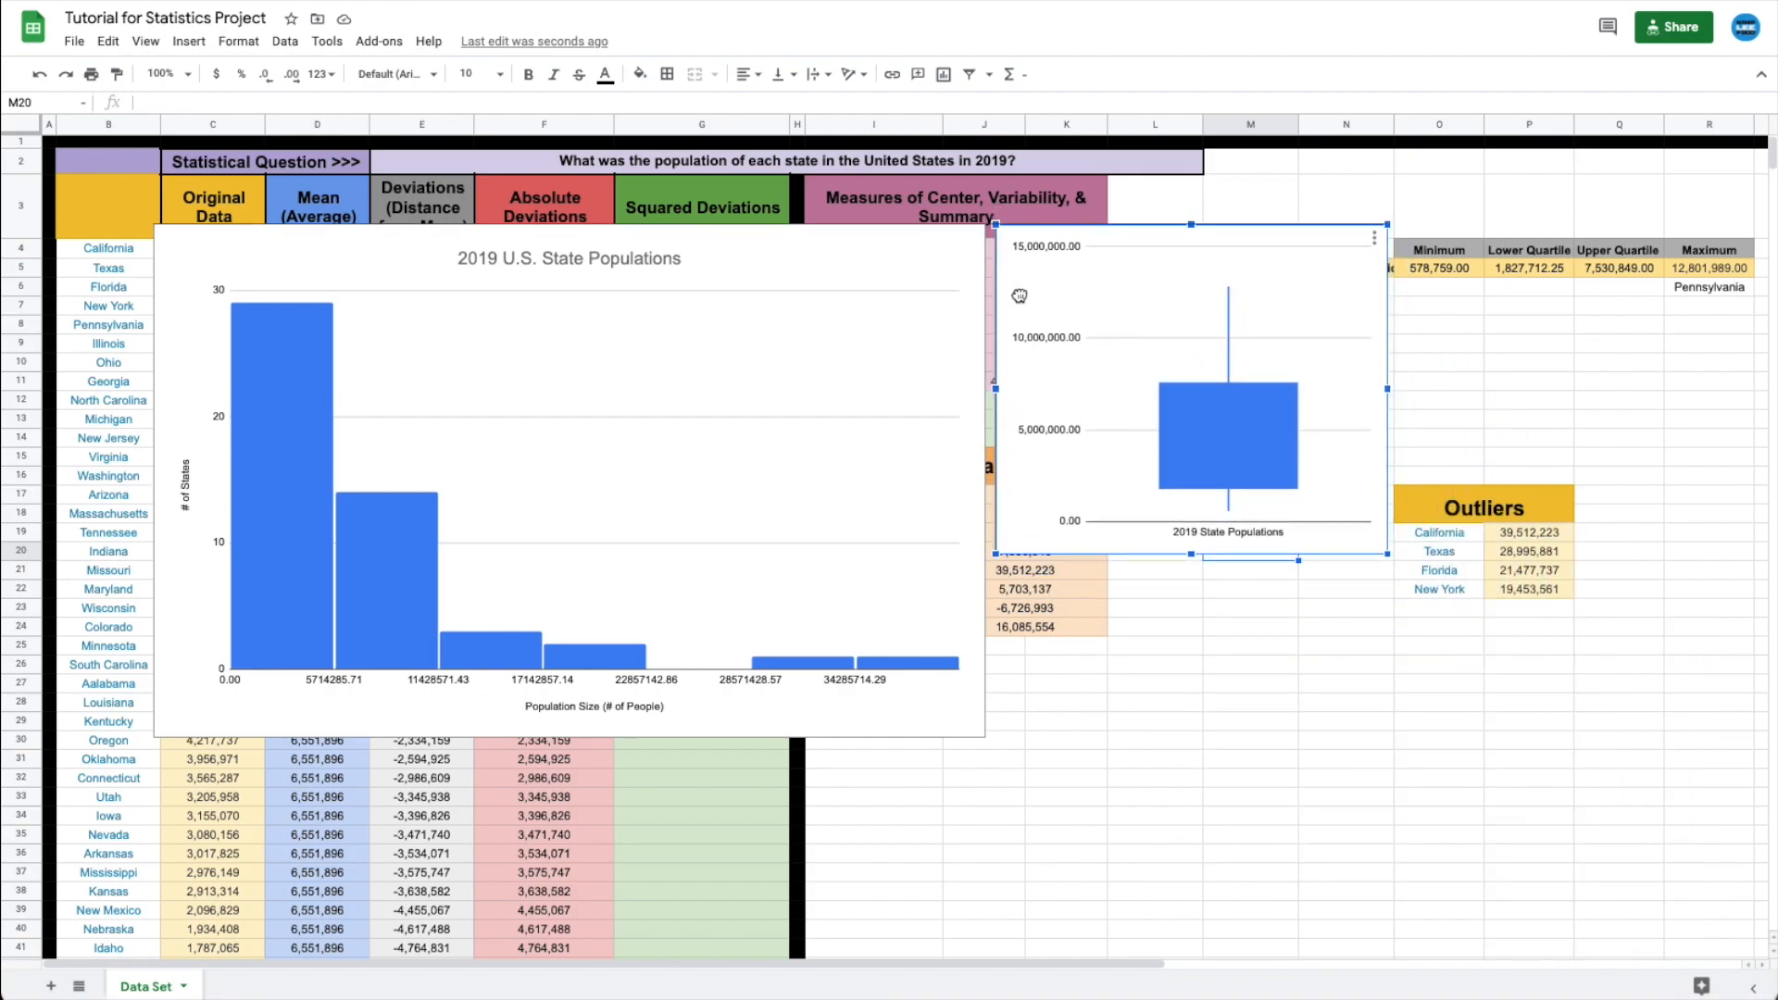
{"action": "left_click_drag", "start_coordinate": [1387, 554], "coordinate": [1476, 731]}
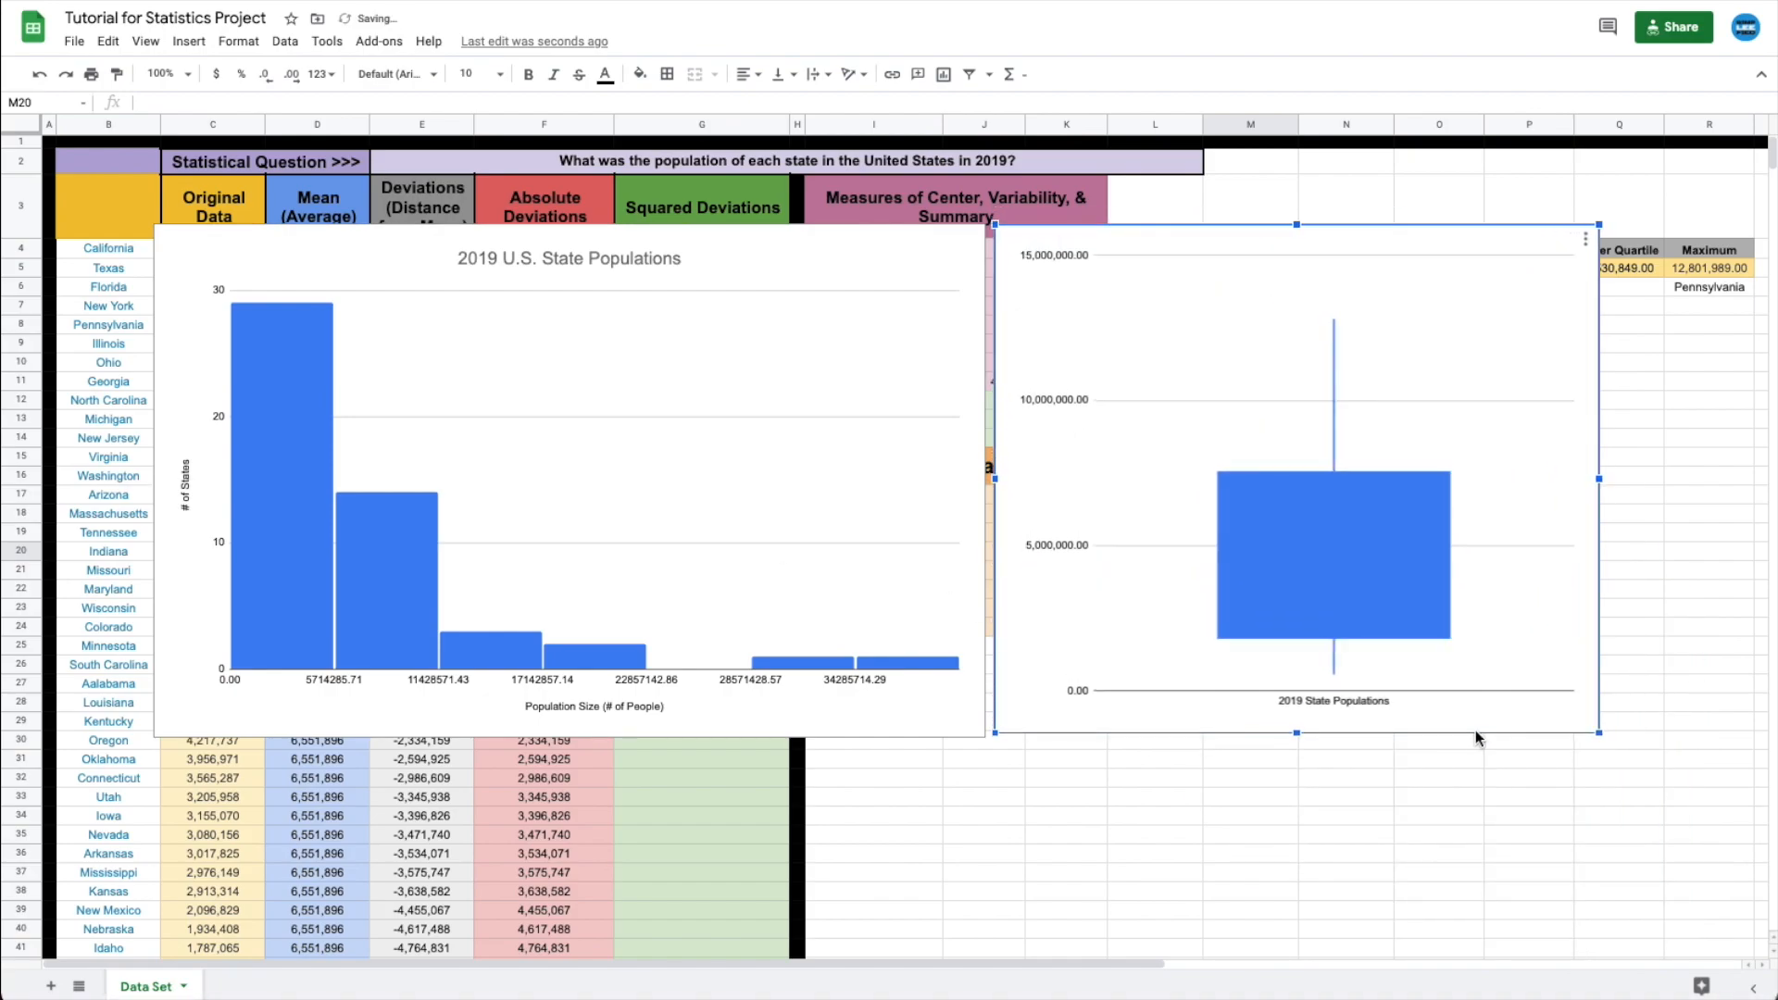
{"action": "left_click", "coordinate": [1239, 815]}
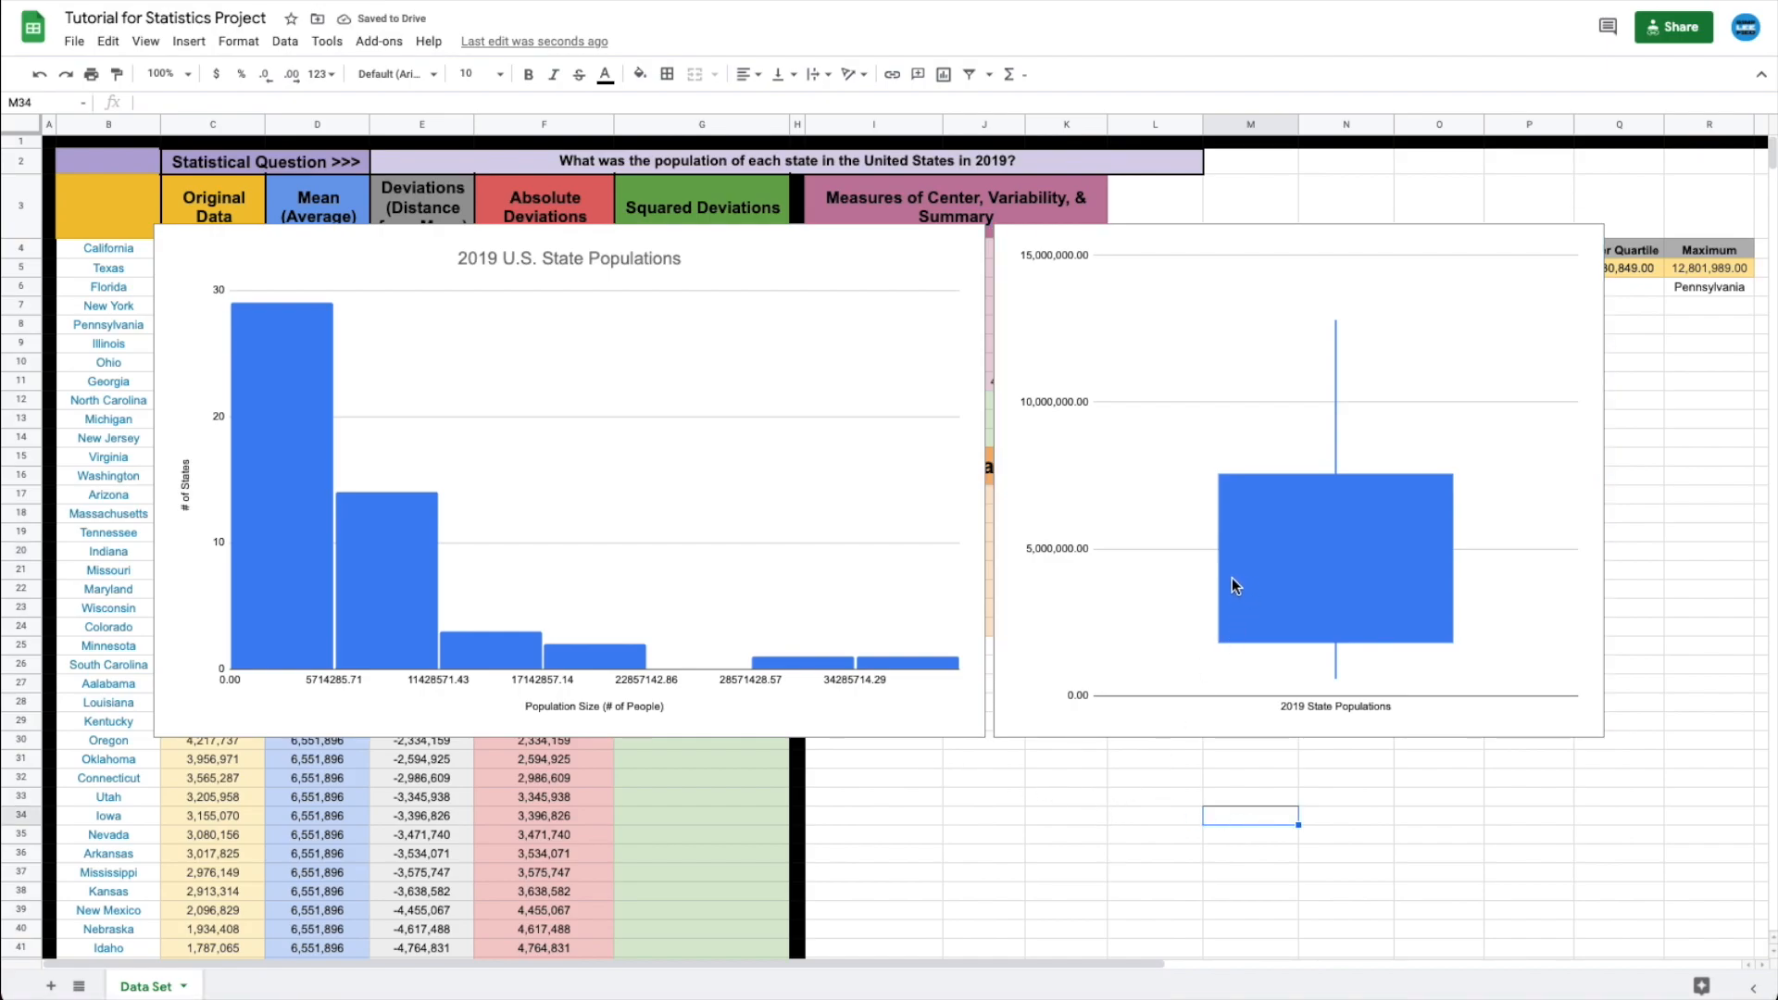
{"action": "left_click", "coordinate": [1288, 558]}
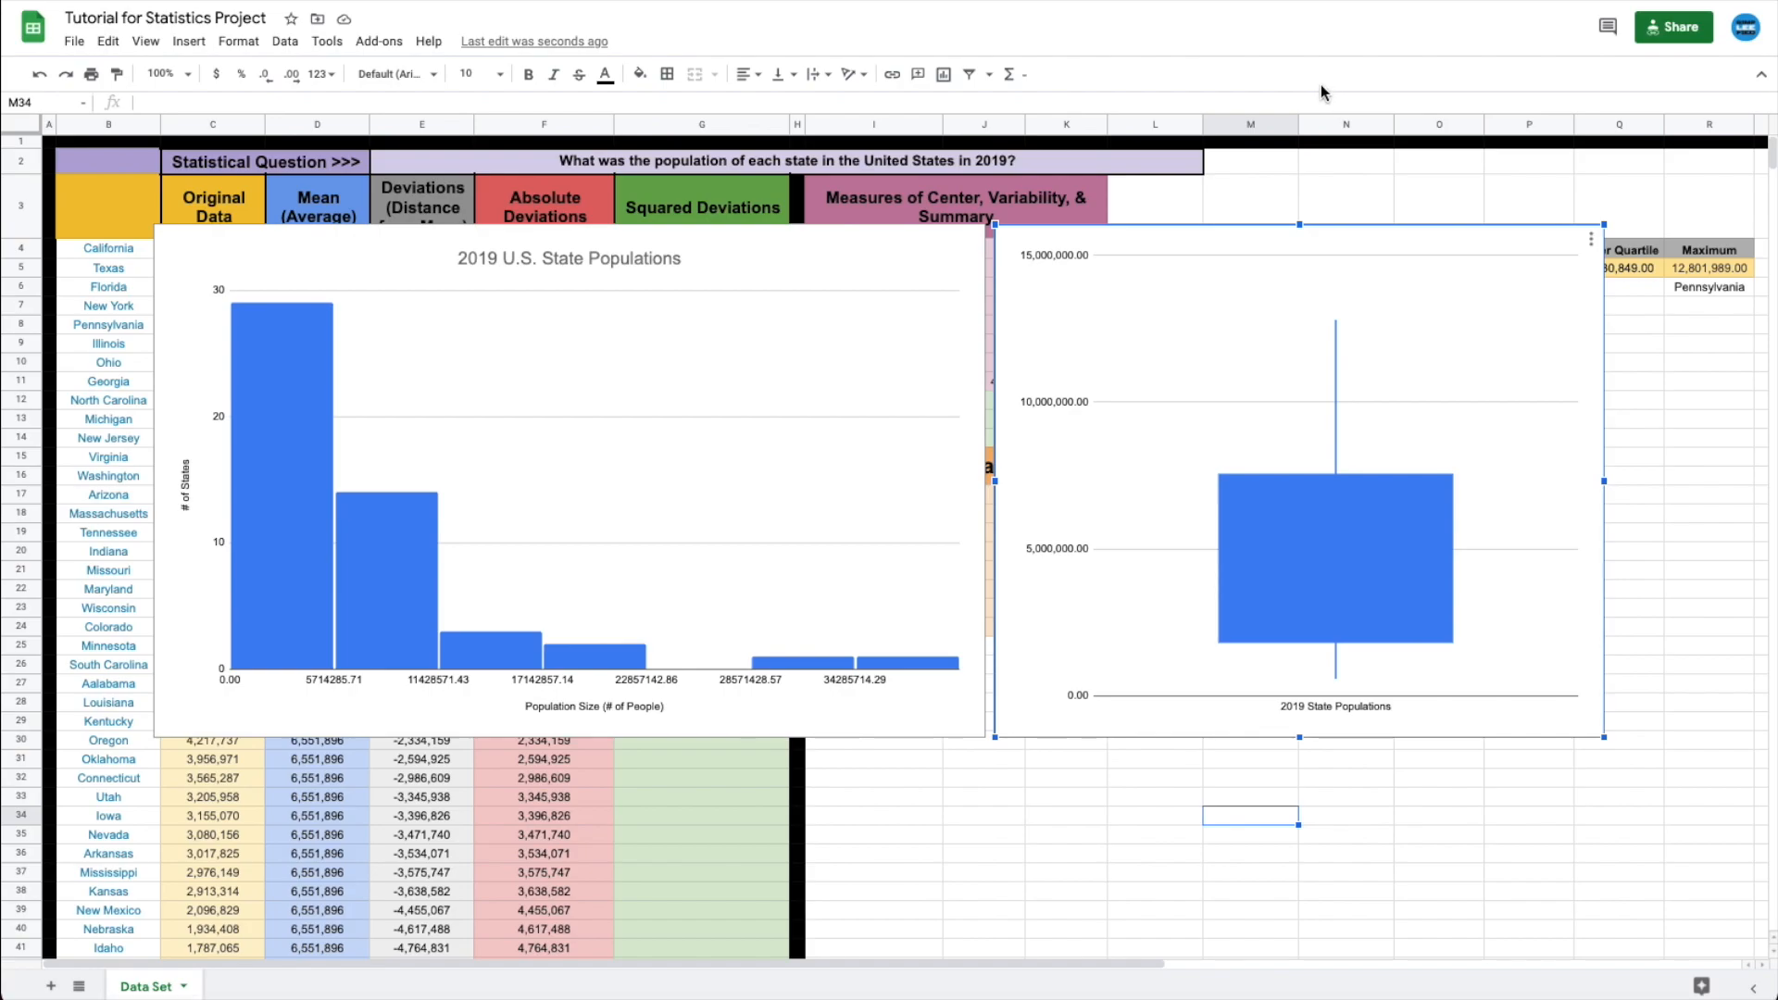
- Move the histogram and box plot down to uncover the quartile table
{"action": "left_click", "coordinate": [1693, 269]}
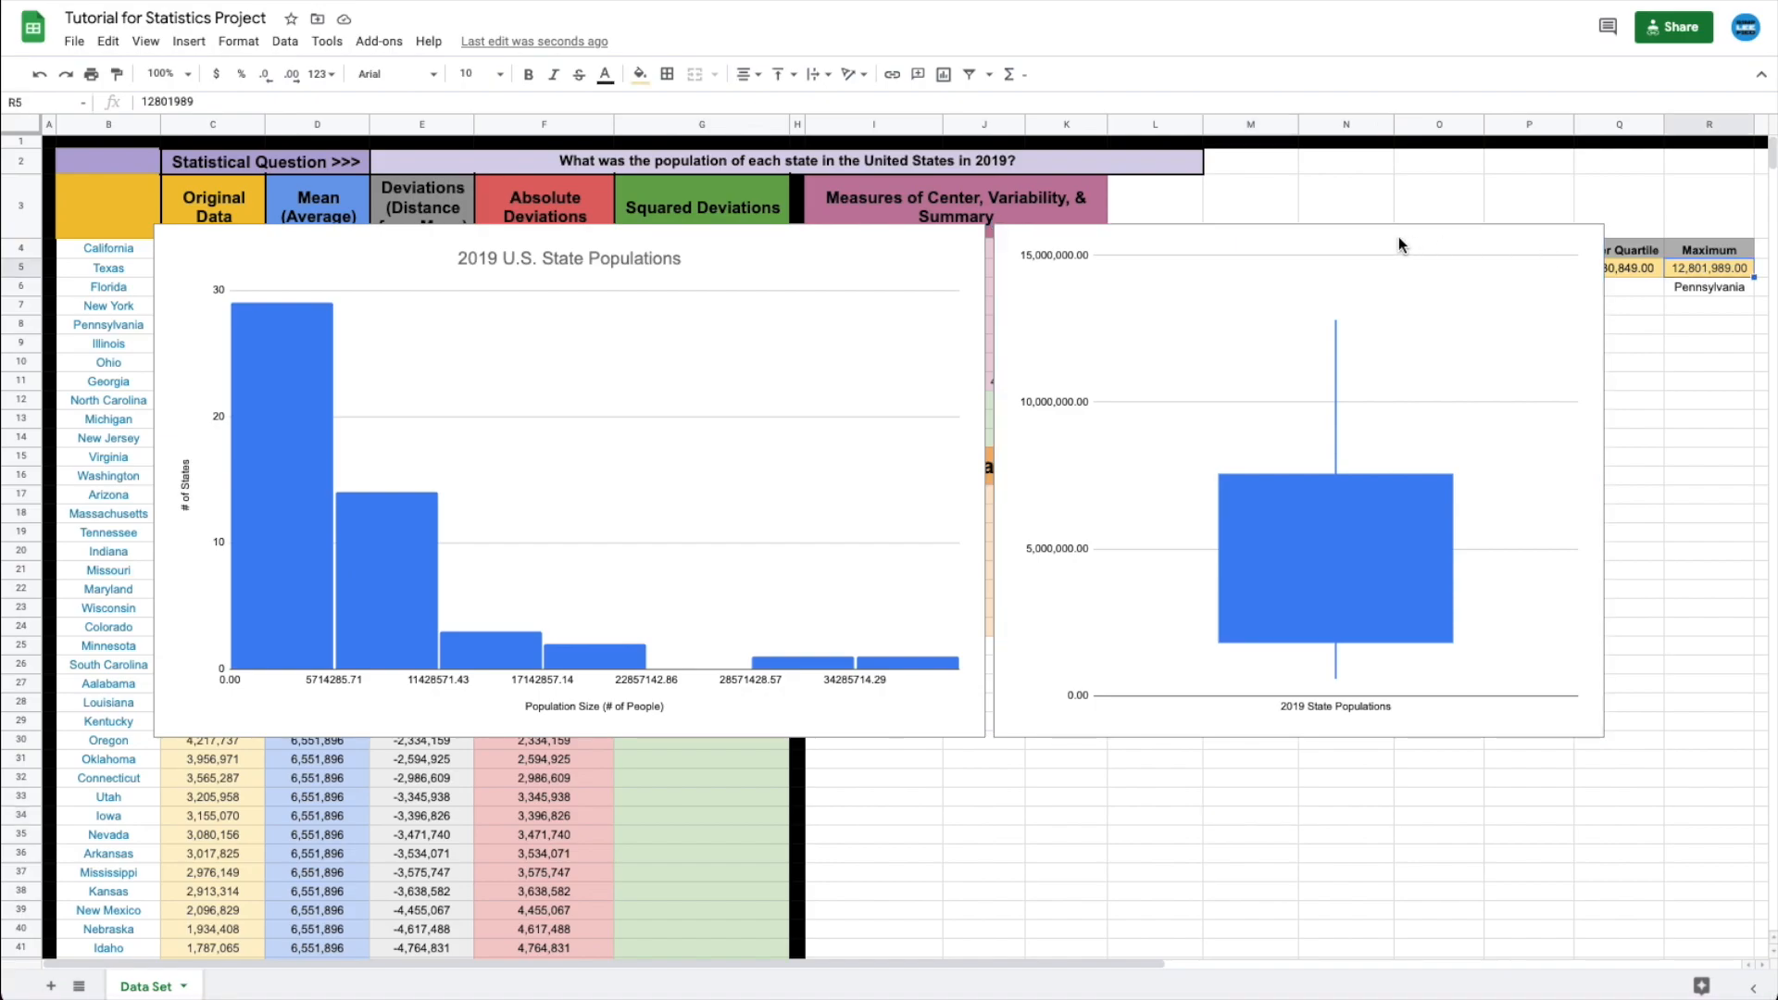
{"action": "left_click_drag", "start_coordinate": [843, 247], "coordinate": [848, 354]}
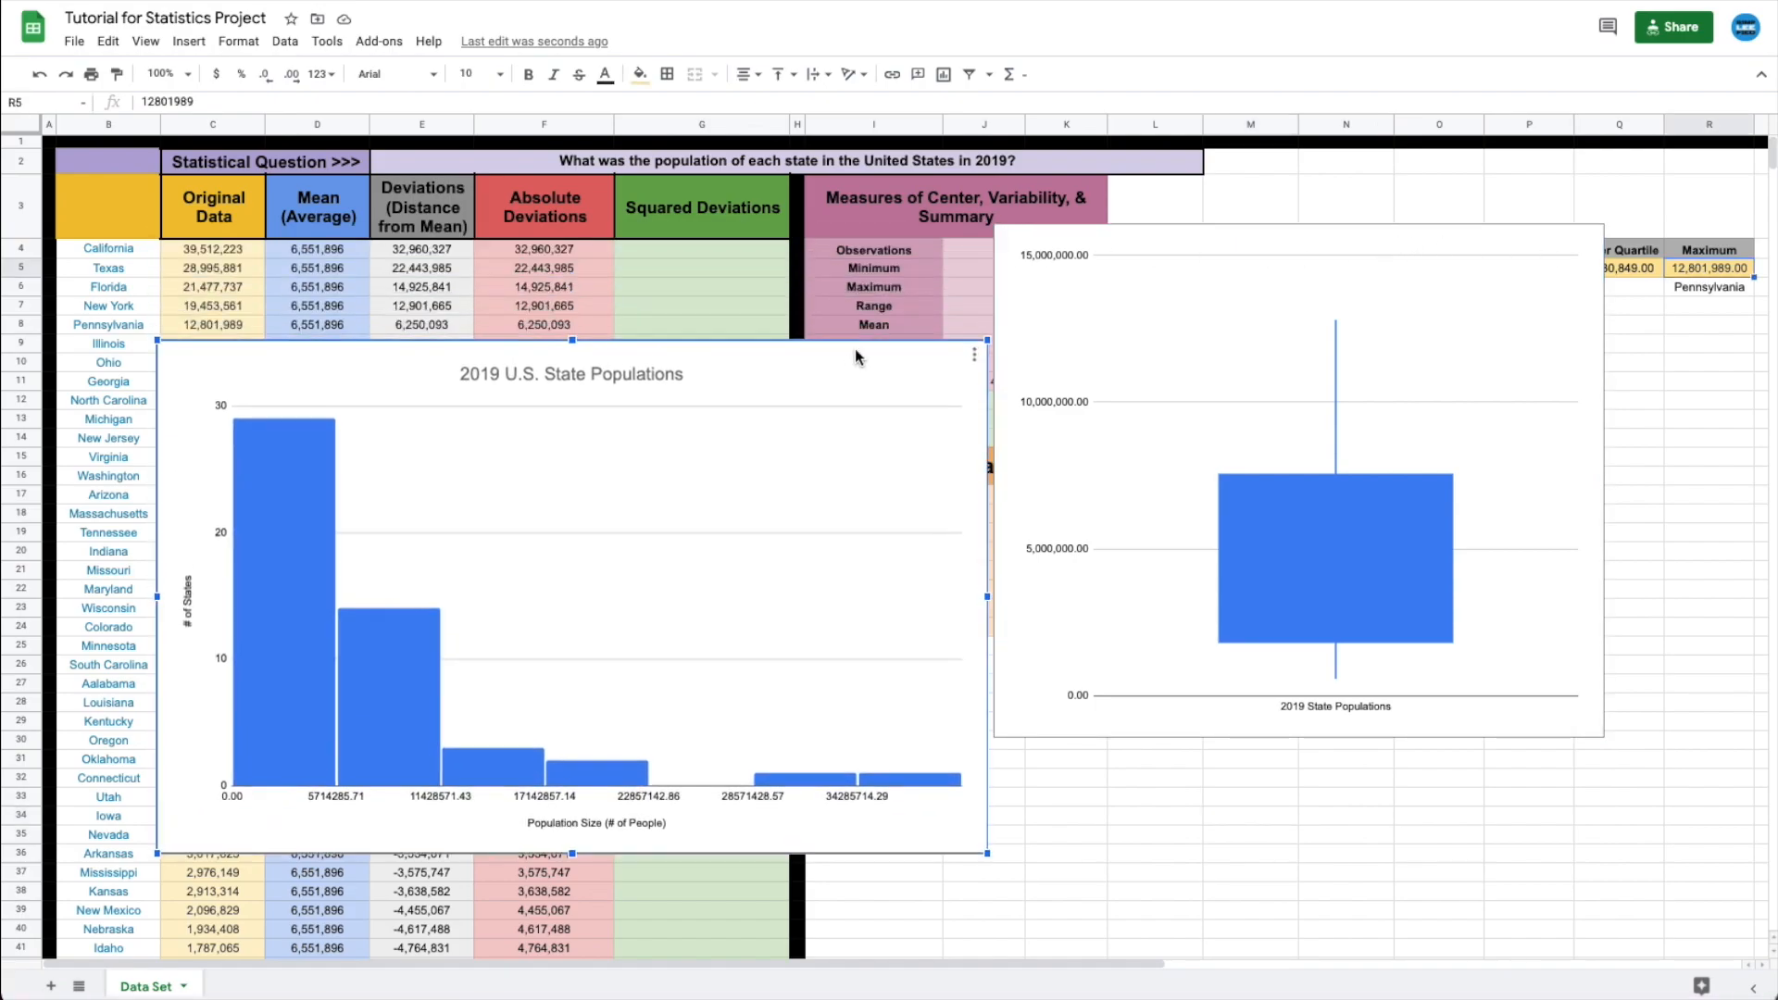
{"action": "left_click", "coordinate": [1214, 252]}
{"action": "left_click_drag", "start_coordinate": [1214, 252], "coordinate": [1217, 368]}
- Change the Maximum in R5 to 39,514,223 and its label in R6 to California
{"action": "left_click", "coordinate": [1699, 266]}
{"action": "double_click", "coordinate": [1702, 267]}
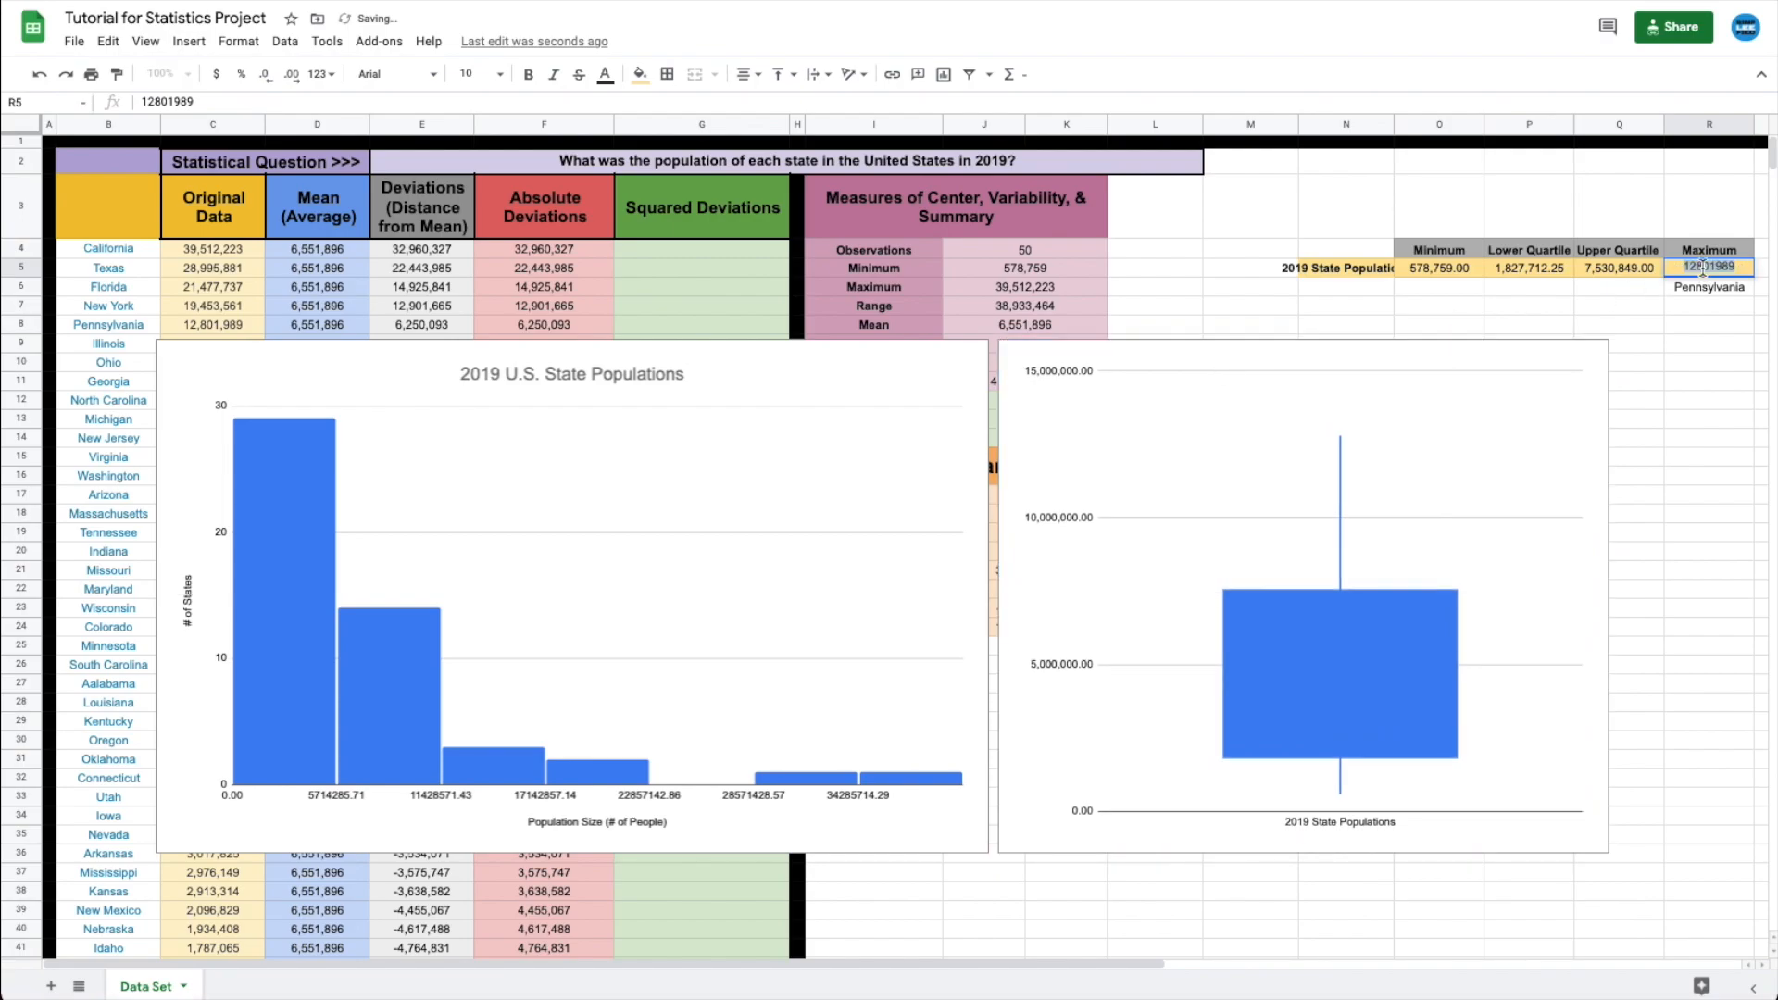
{"action": "type", "text": "3"}
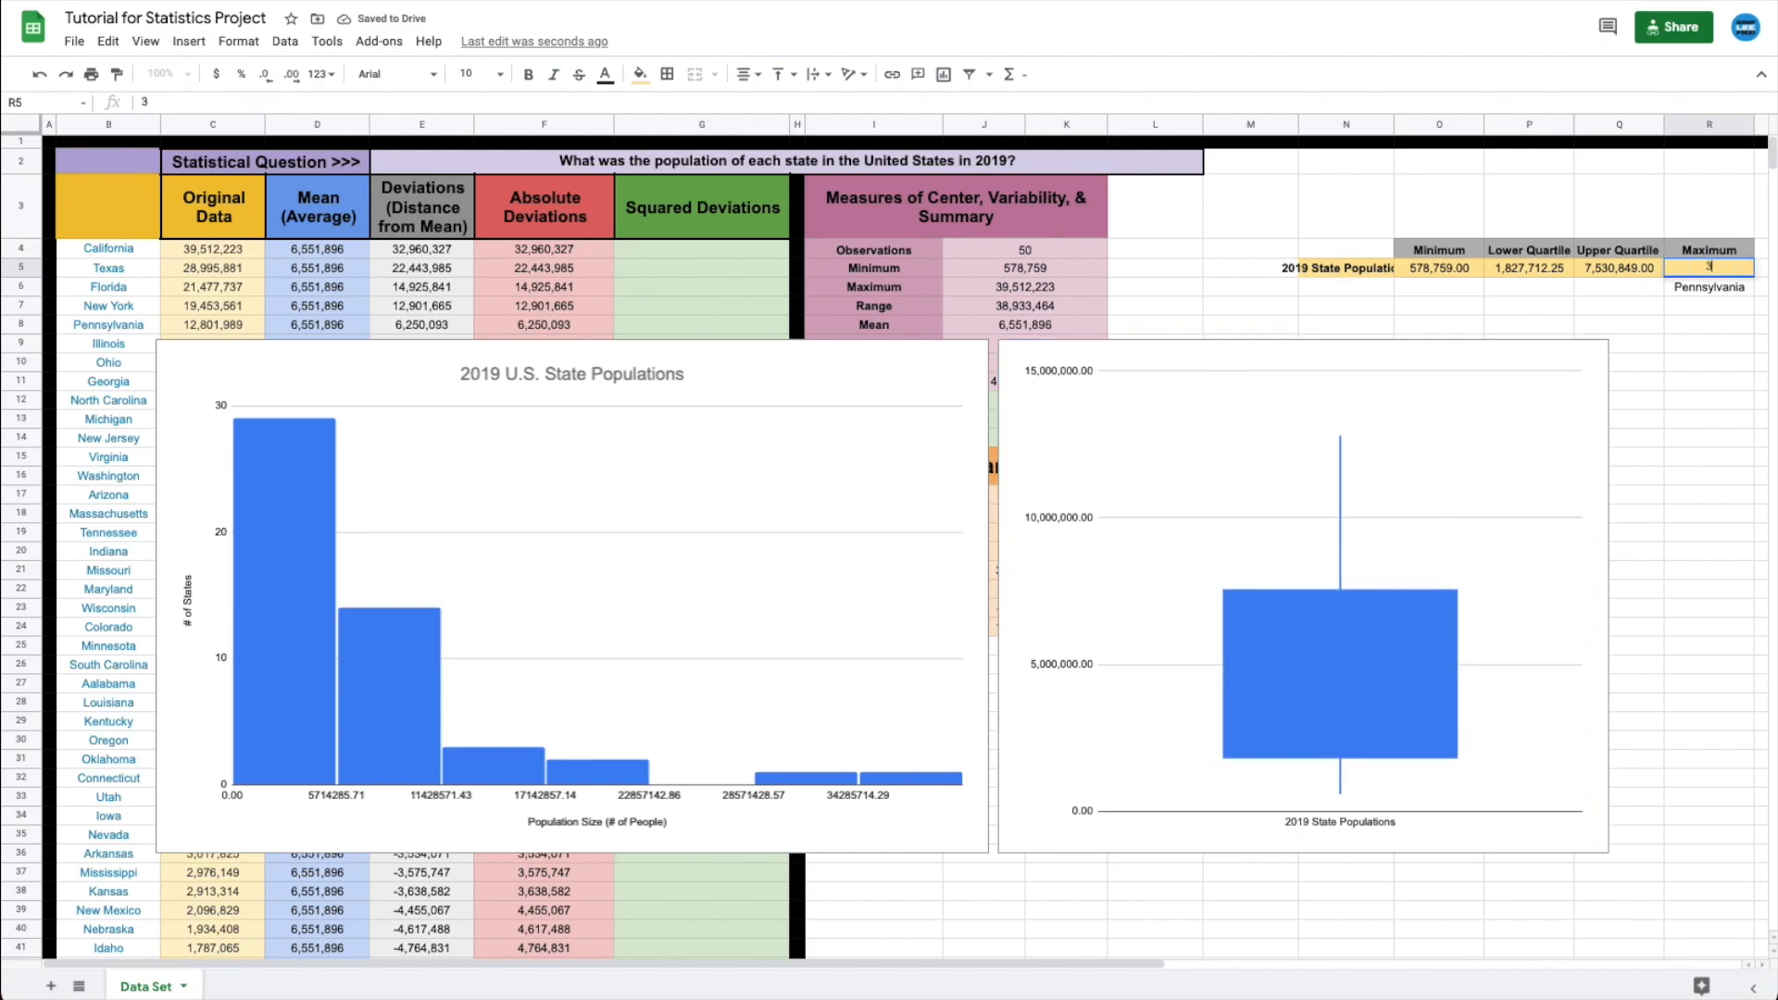
{"action": "type", "text": "9514223"}
{"action": "key", "text": "Return"}
{"action": "left_click", "coordinate": [1709, 380]}
{"action": "left_click", "coordinate": [1703, 291]}
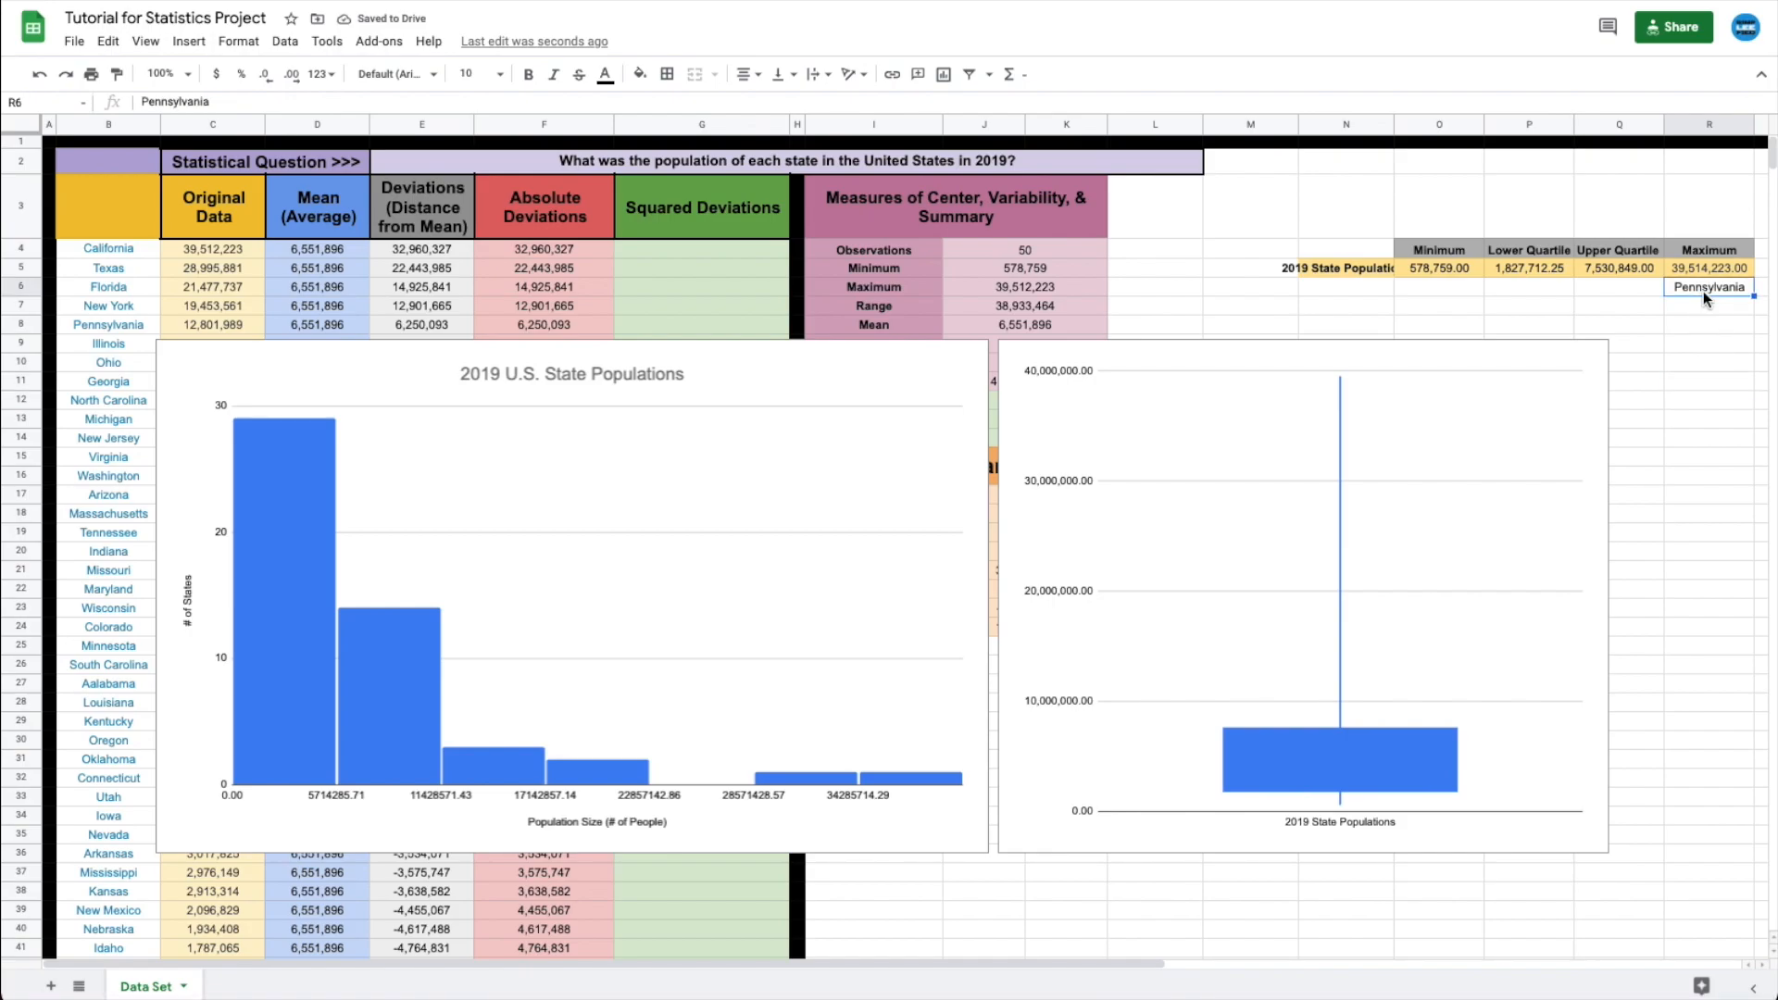
{"action": "type", "text": "California"}
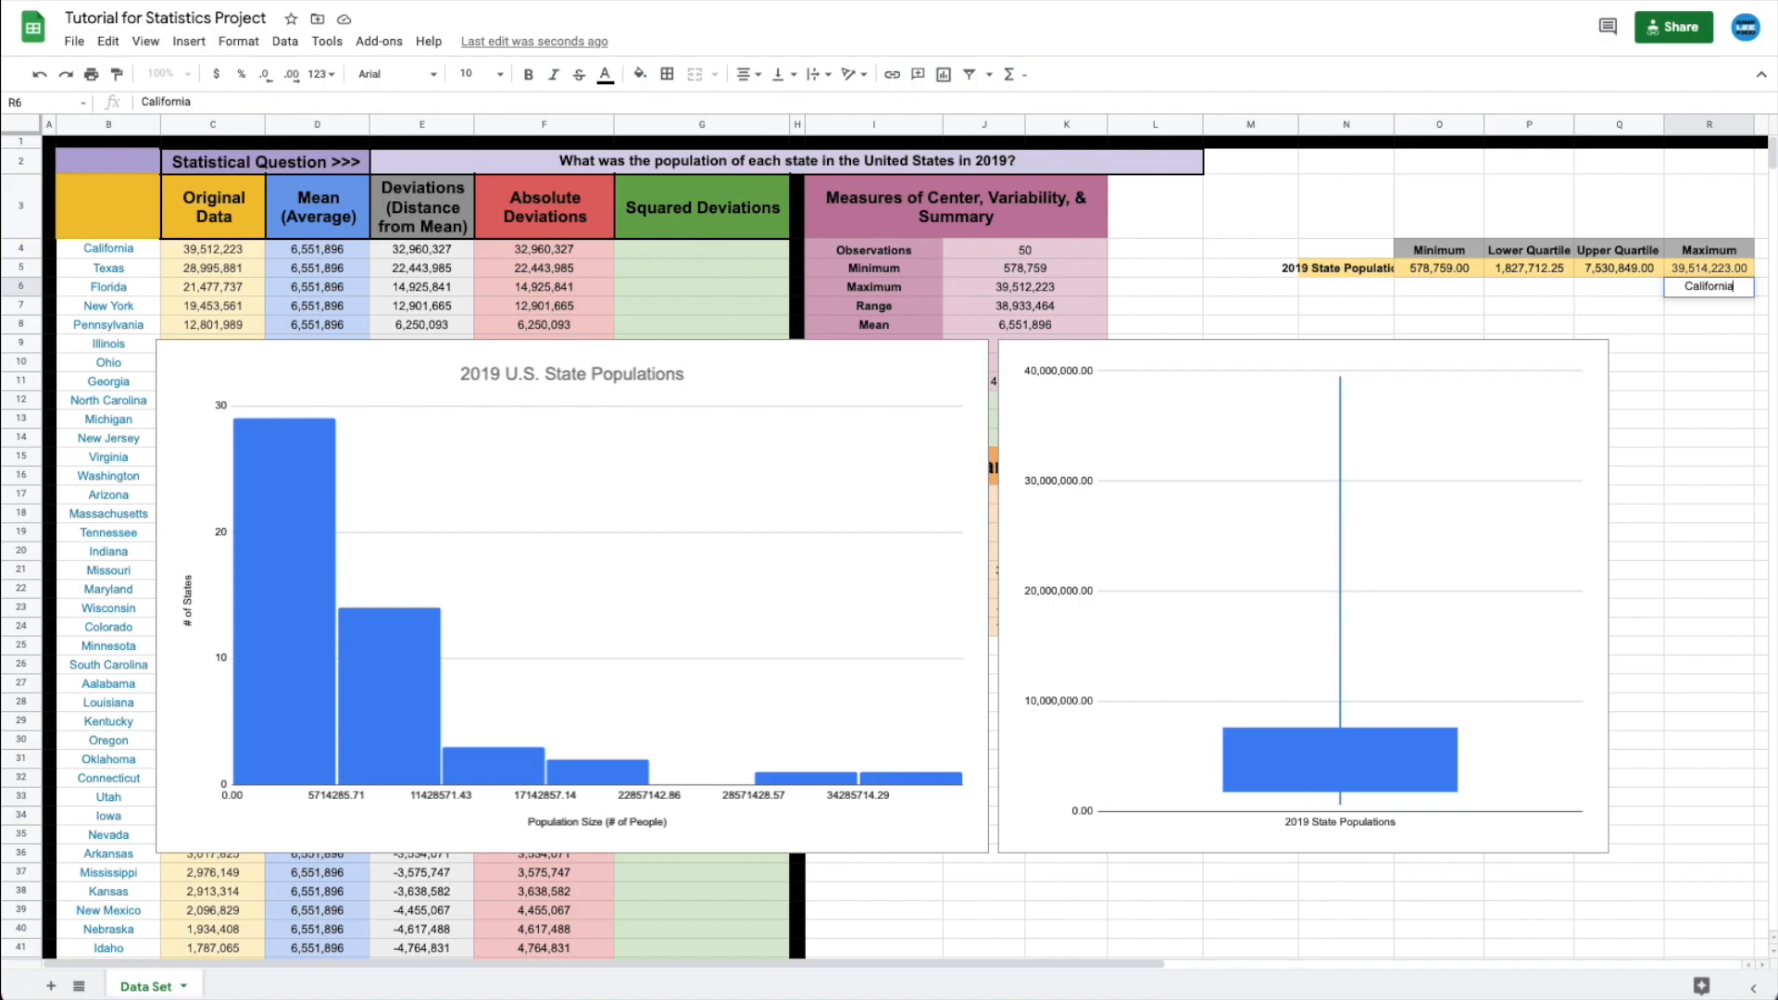
{"action": "key", "text": "Return"}
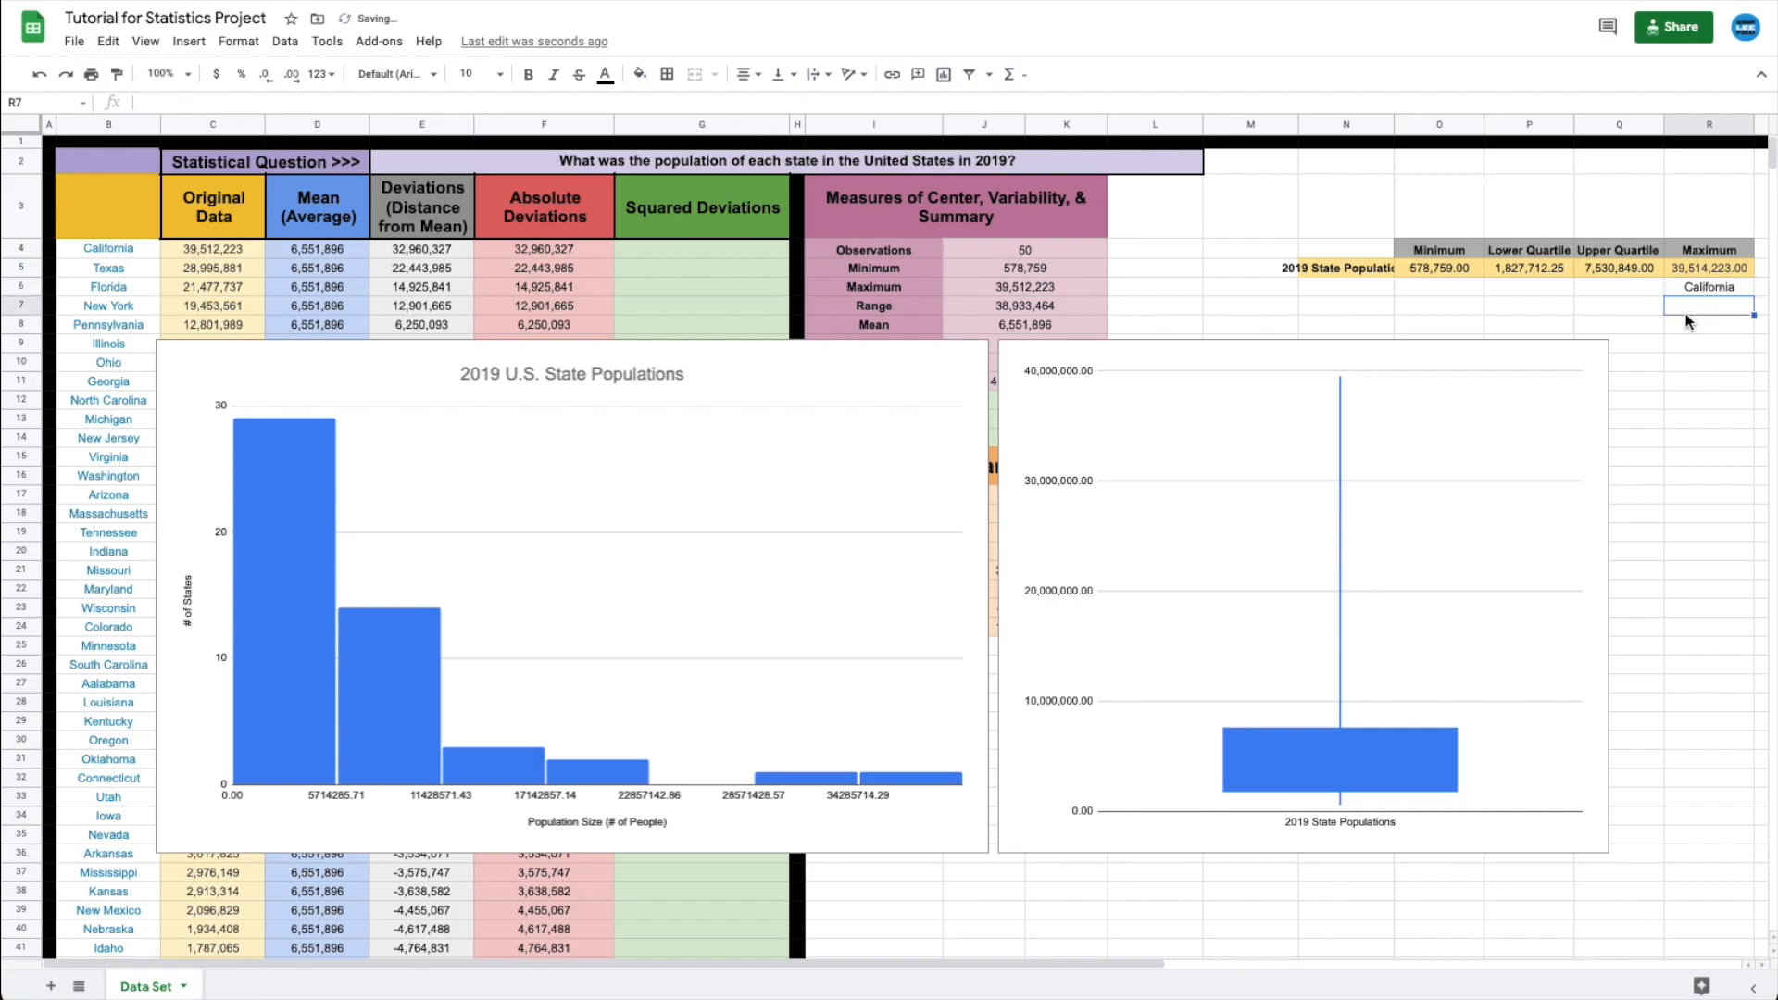